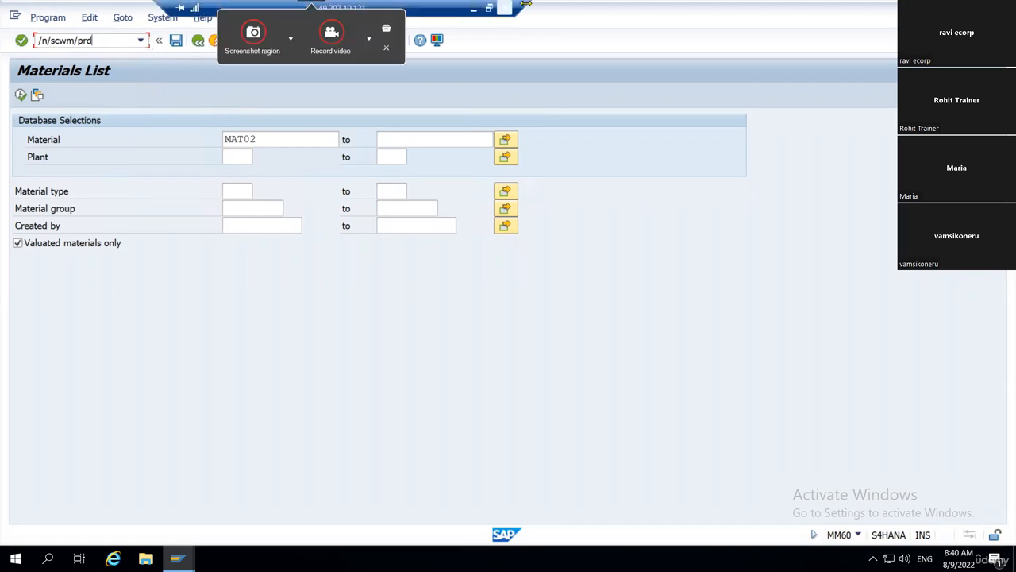
Switch to the EWM Training Topics document in Word and review topics 5 to 8, from EWM Basic Inbound Process to Goods Issue Process
left_click(473, 11)
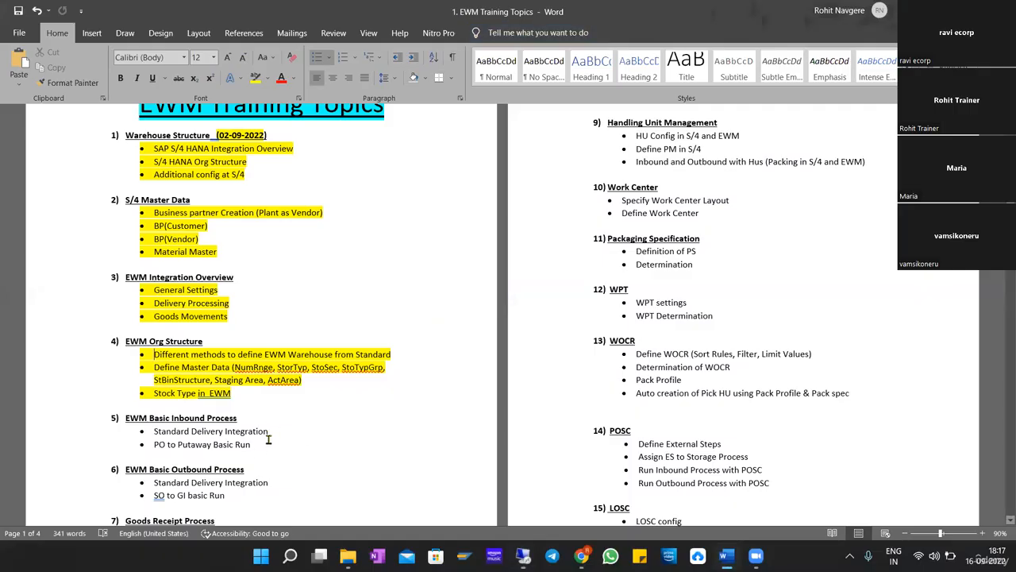
left_click_drag(269, 447, 155, 431)
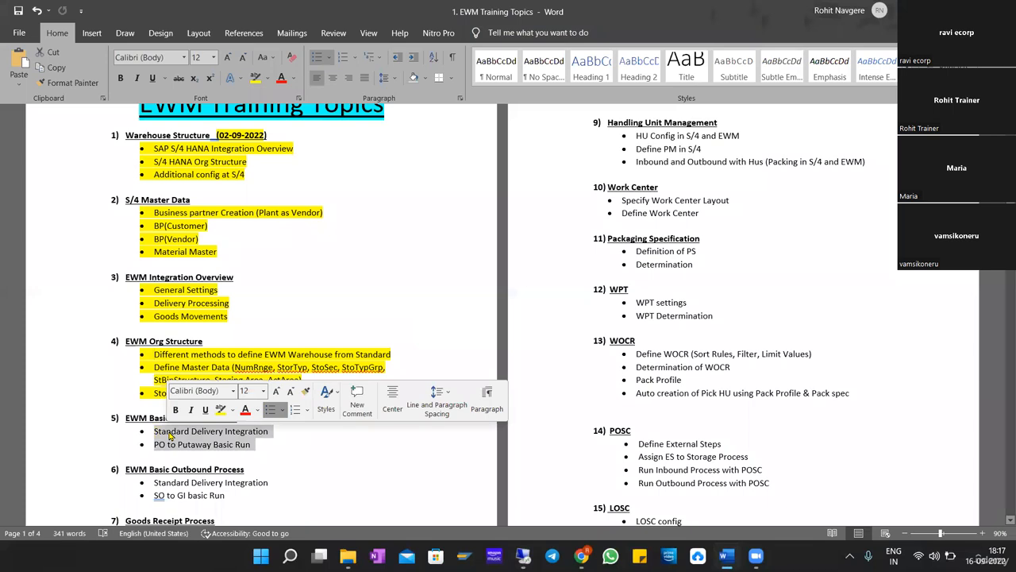
left_click(270, 447)
scroll(286, 468, "down", 1)
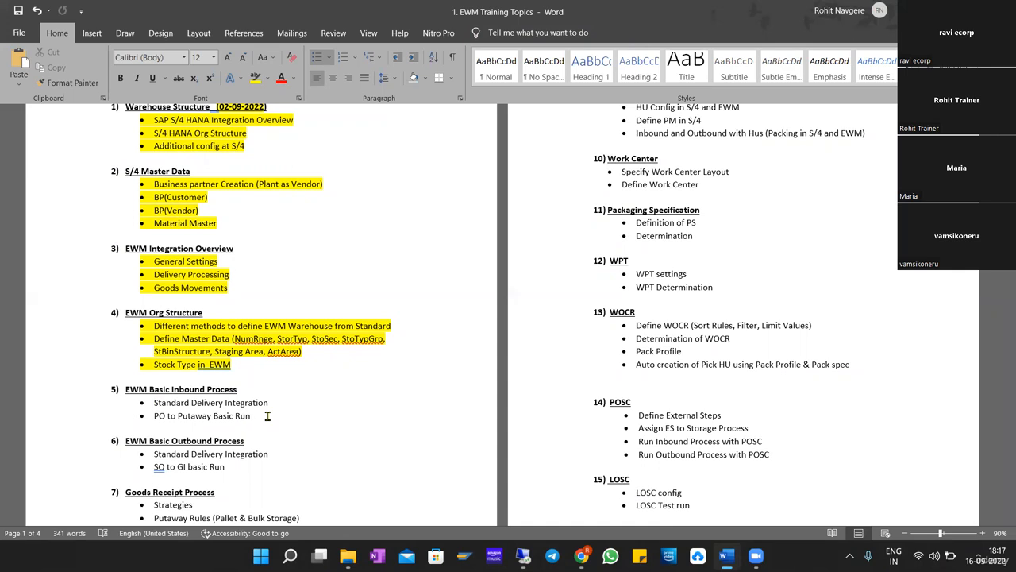
left_click_drag(154, 402, 171, 417)
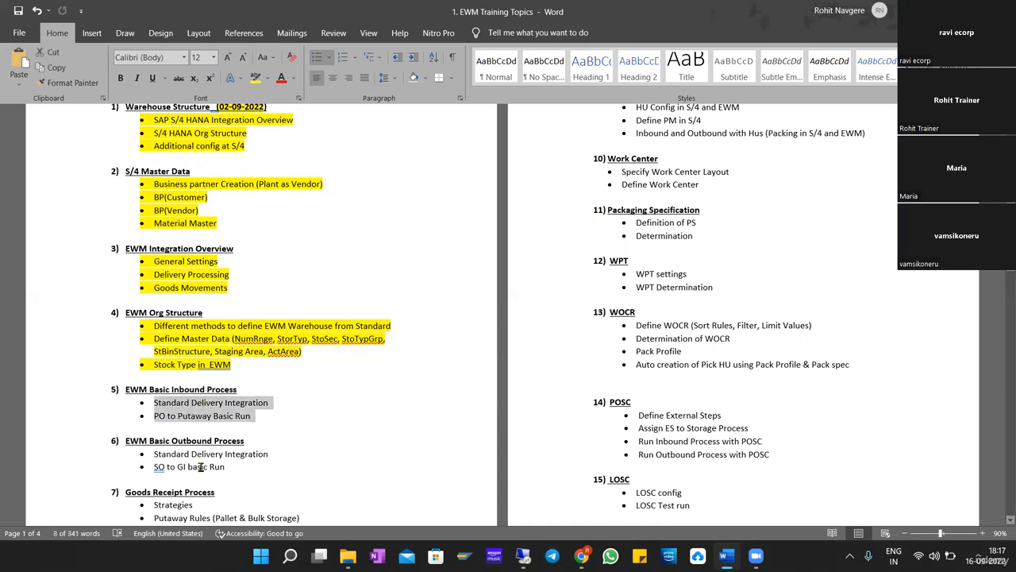
left_click_drag(225, 467, 151, 455)
scroll(278, 442, "down", 1)
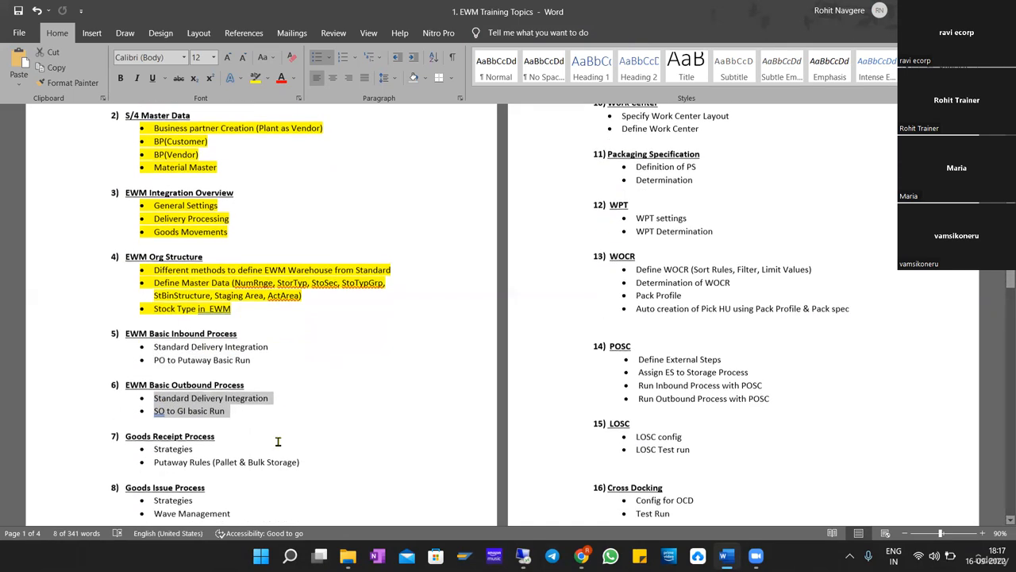
scroll(284, 465, "down", 1)
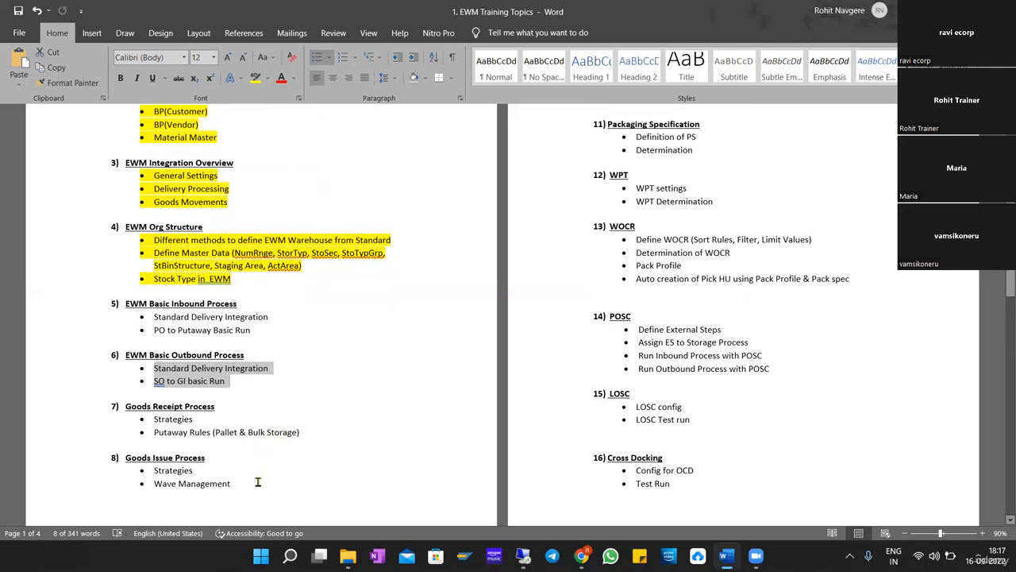
left_click_drag(257, 482, 141, 421)
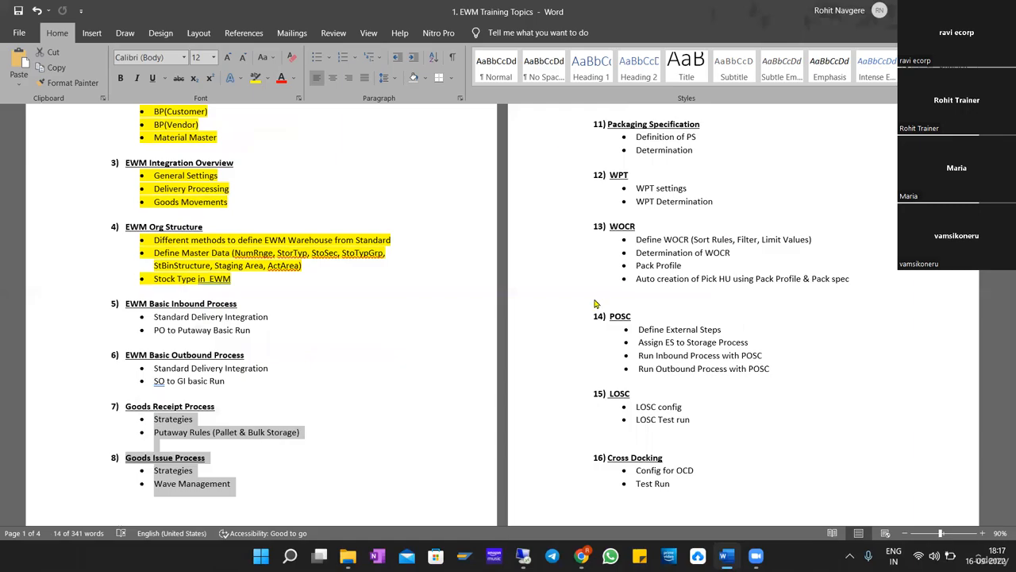
Return to the SAP session, run transaction /n/scwm/prdi, and list the inbound deliveries of warehouse WH18
key("super+d")
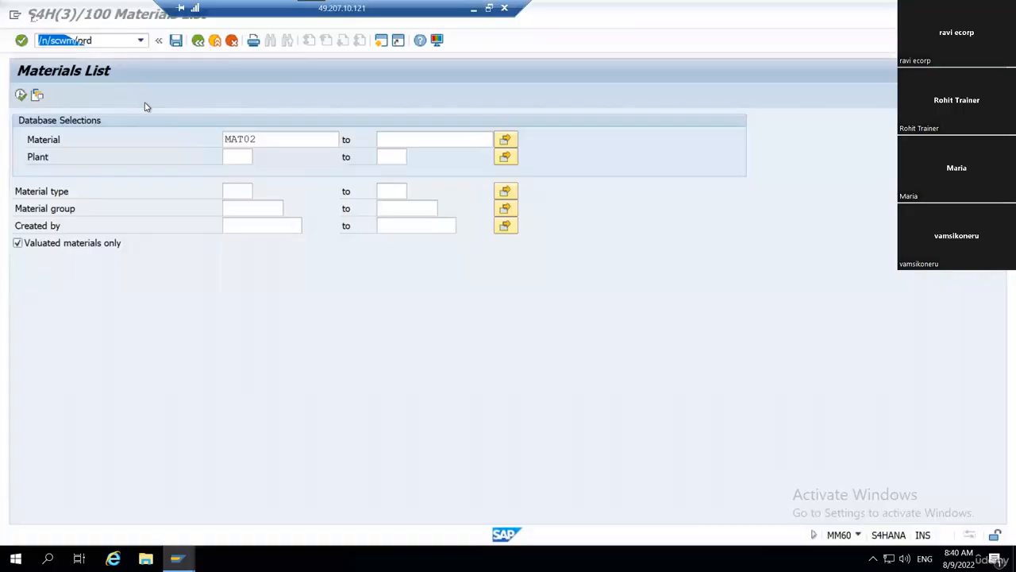
left_click(112, 41)
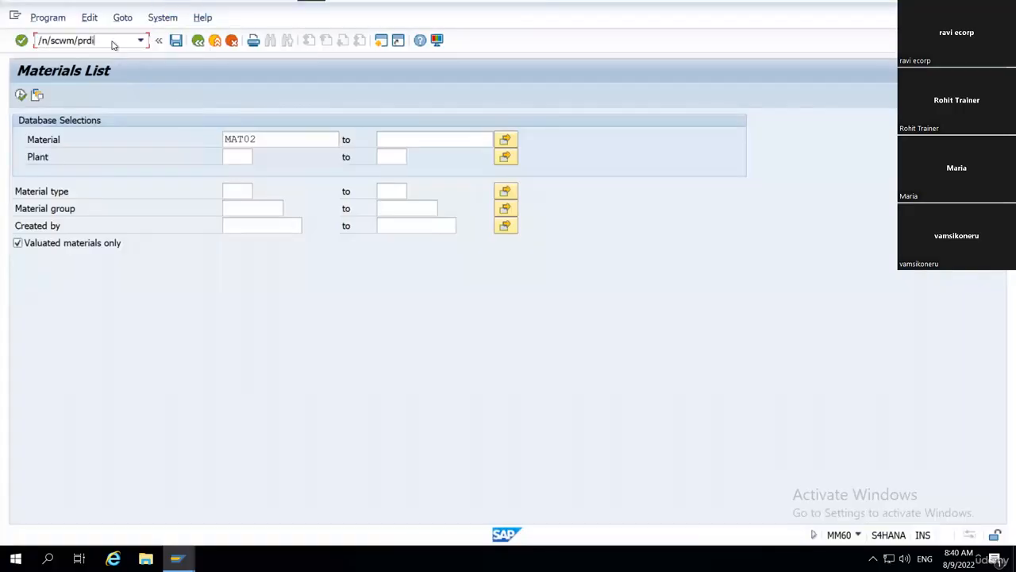
key("Return")
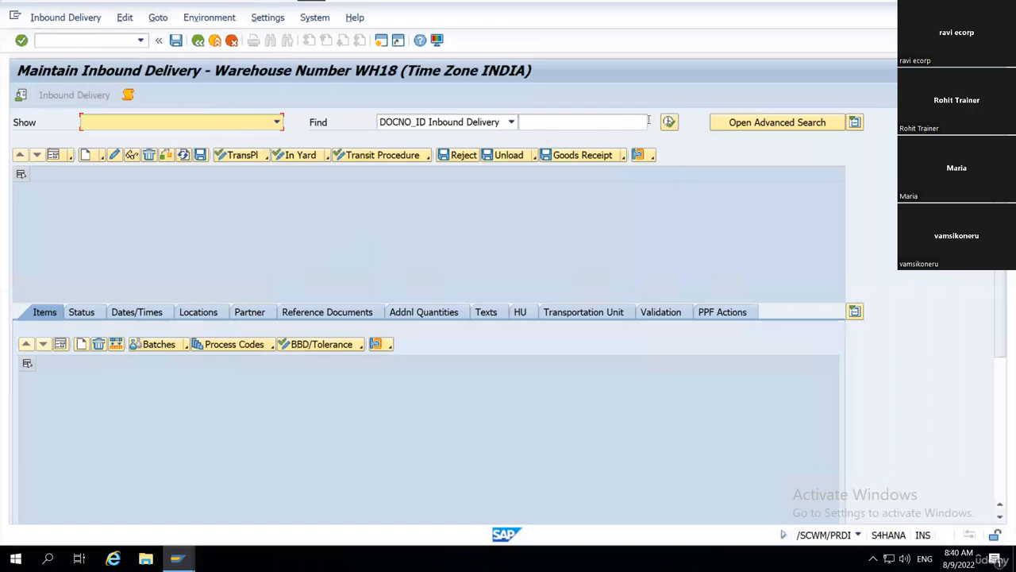
key("Return")
left_click(236, 297)
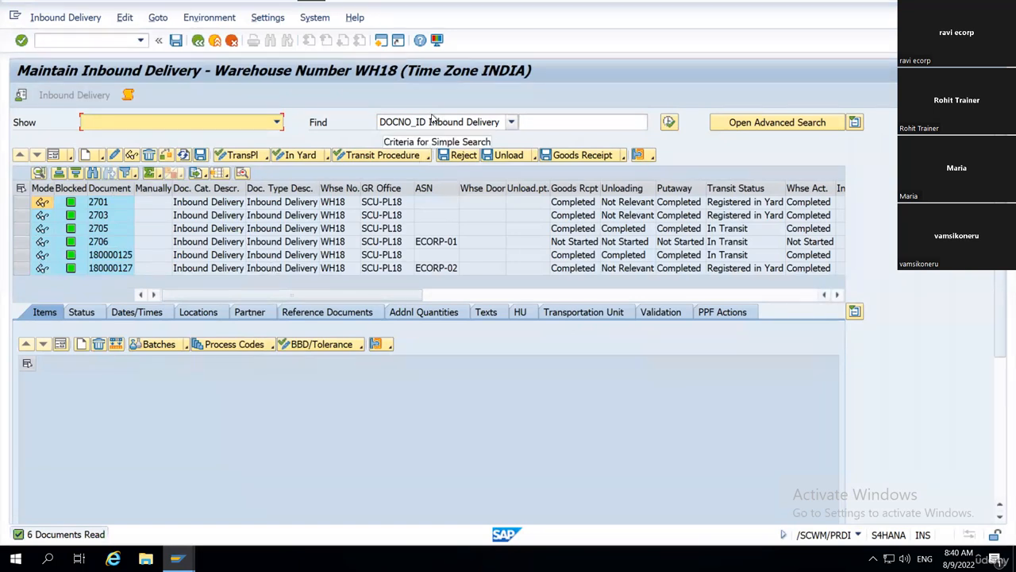
Recall /n/scwm/prdi from the transaction history into the command field without running it
left_click(141, 41)
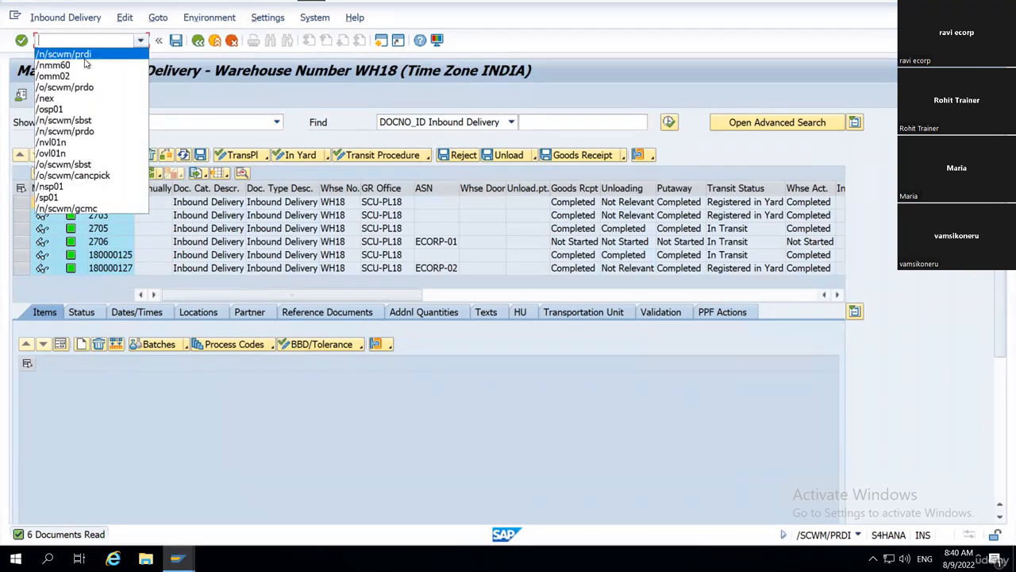
left_click(72, 49)
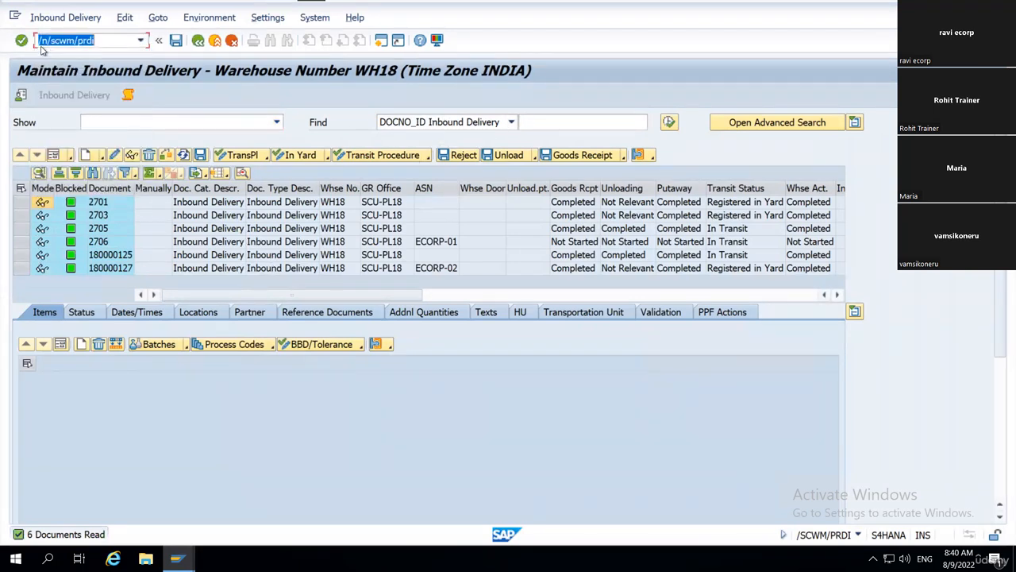
left_click(119, 41)
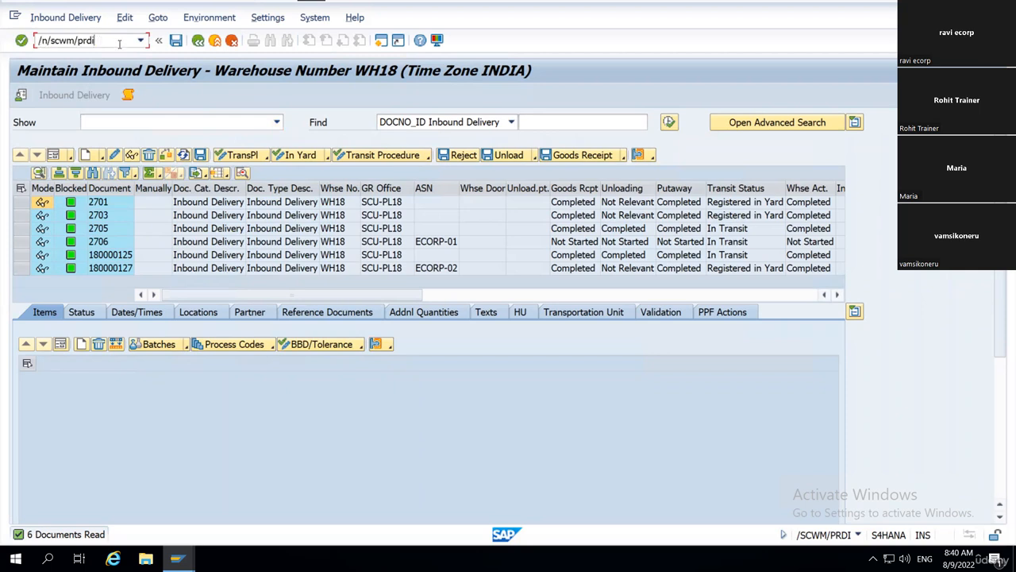
Examine the available search criteria for finding deliveries, keeping DOCNO_ID Inbound Delivery selected
left_click(509, 123)
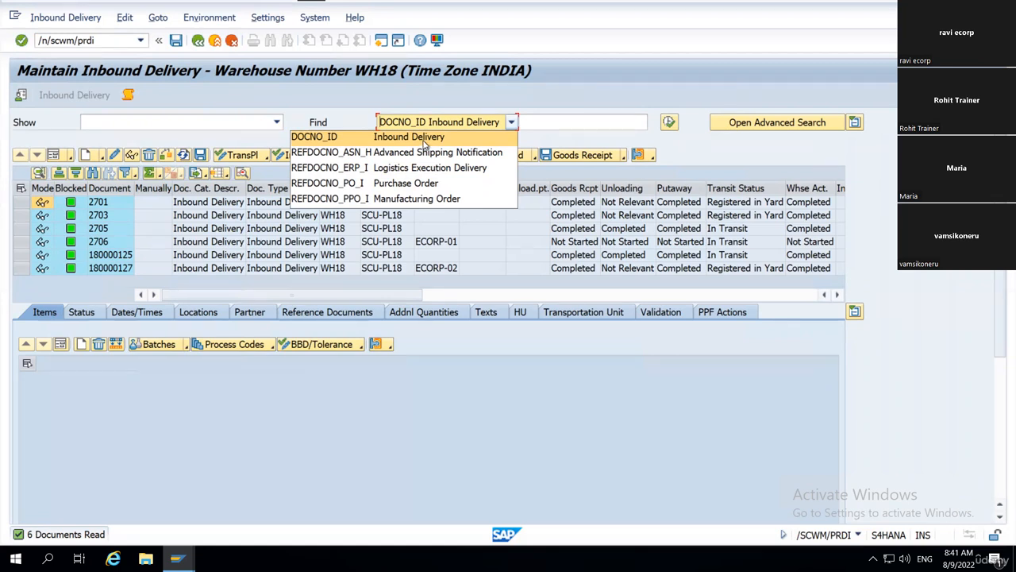
left_click(424, 139)
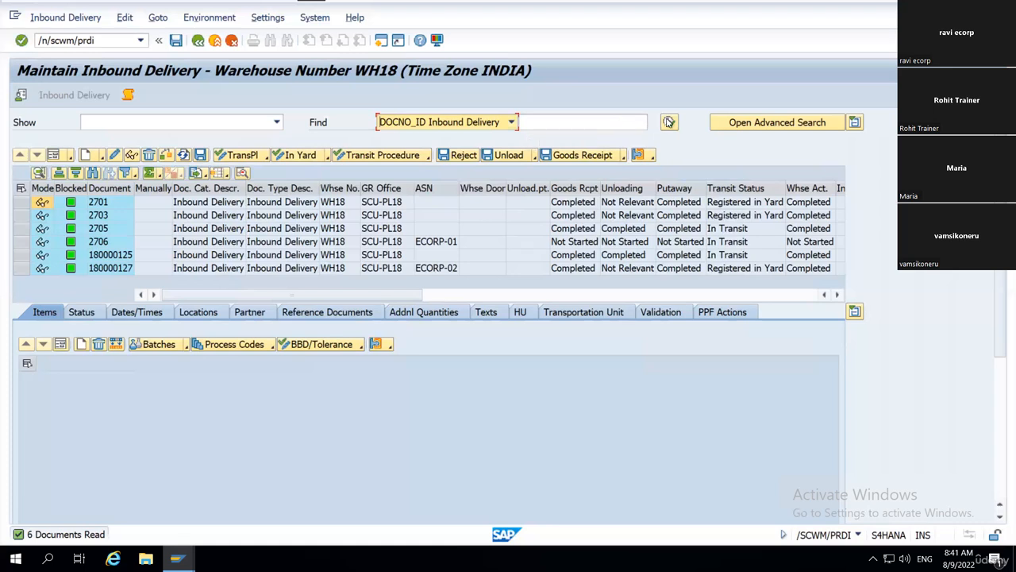
left_click(493, 122)
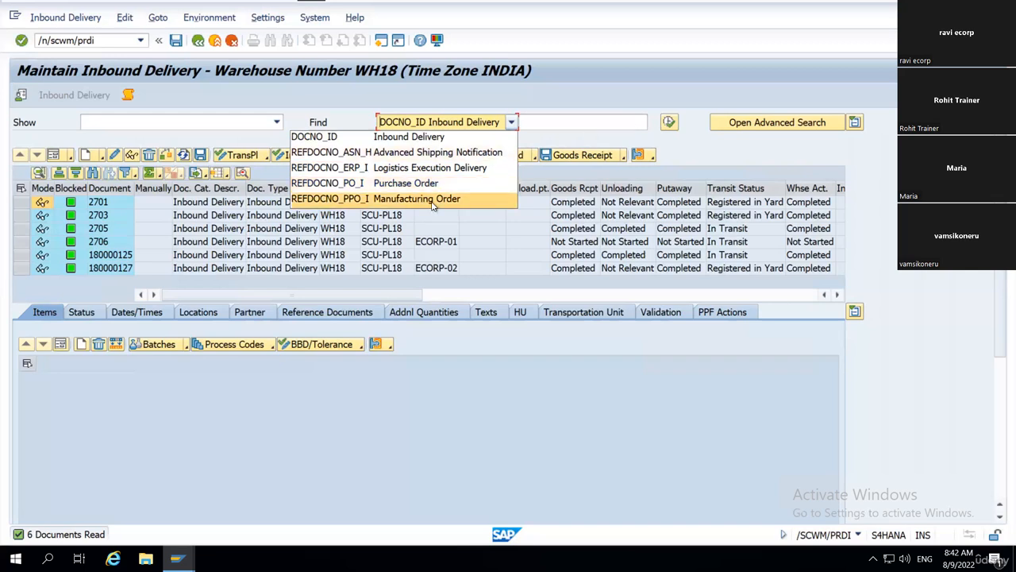
left_click(519, 416)
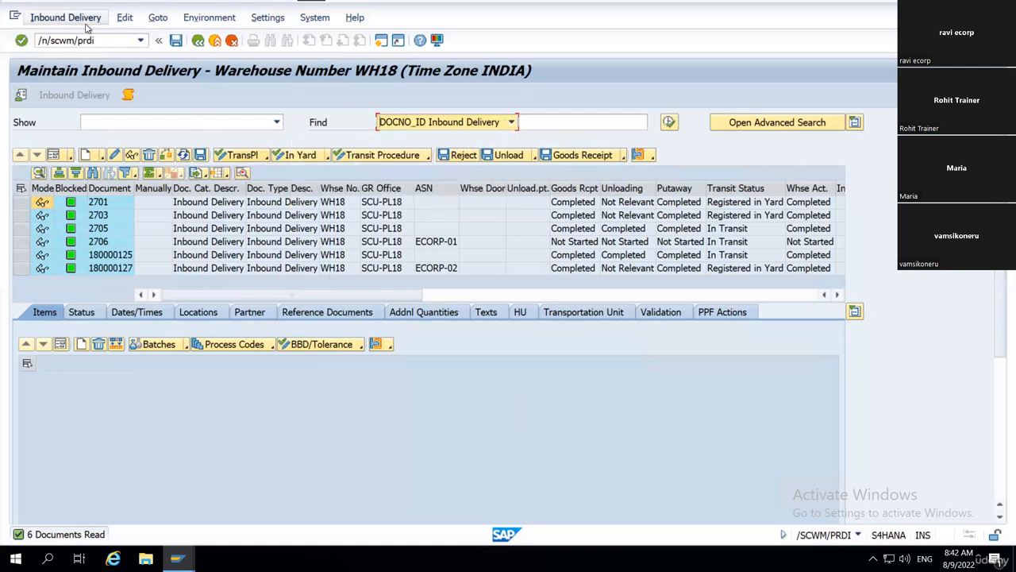
Change the transaction code to /n/scwm/mon and run it to start the warehouse management monitor
left_click(109, 41)
left_click(109, 41)
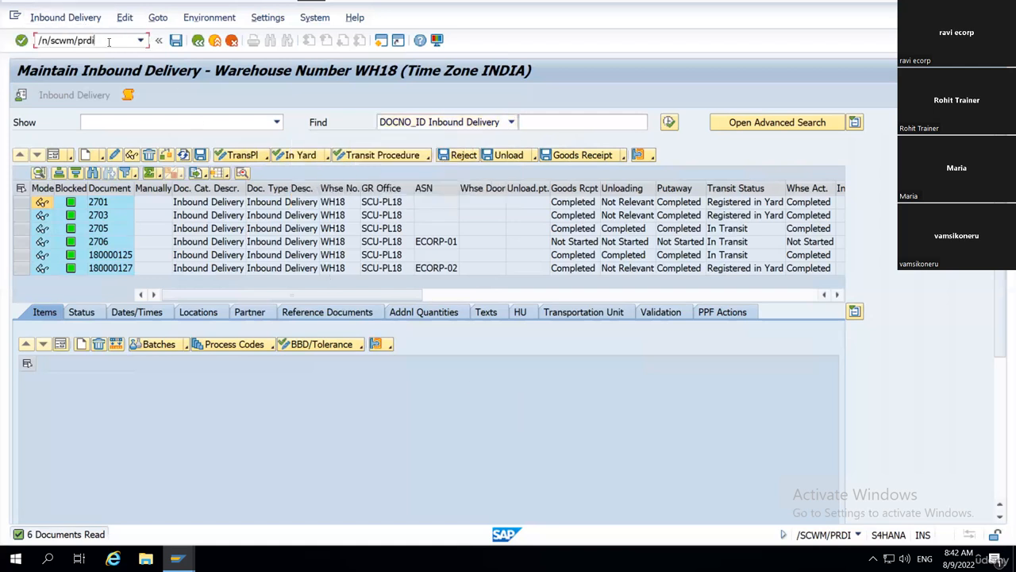
key("BackSpace")
key("BackSpace")
key("BackSpace")
key("BackSpace")
type("mon")
key("Return")
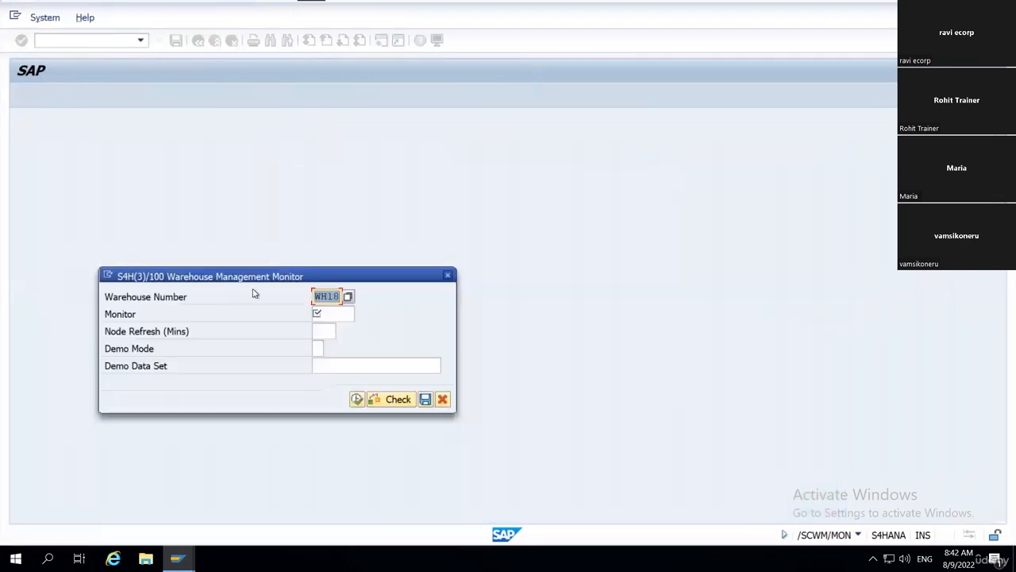
Set the monitor to SAP and open it for warehouse WH18
left_click(328, 313)
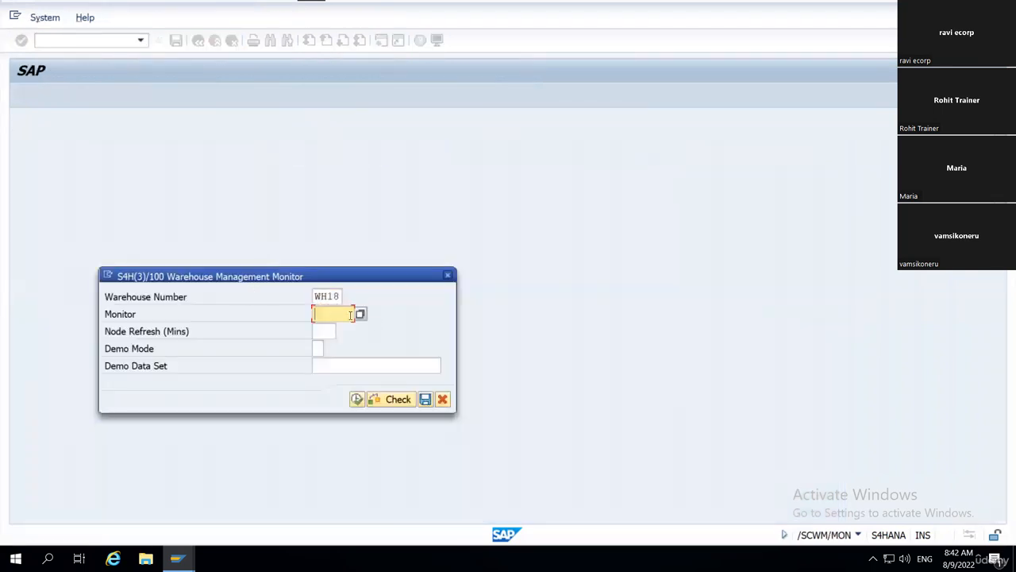
type("sp")
key("BackSpace")
type("ap")
left_click(357, 399)
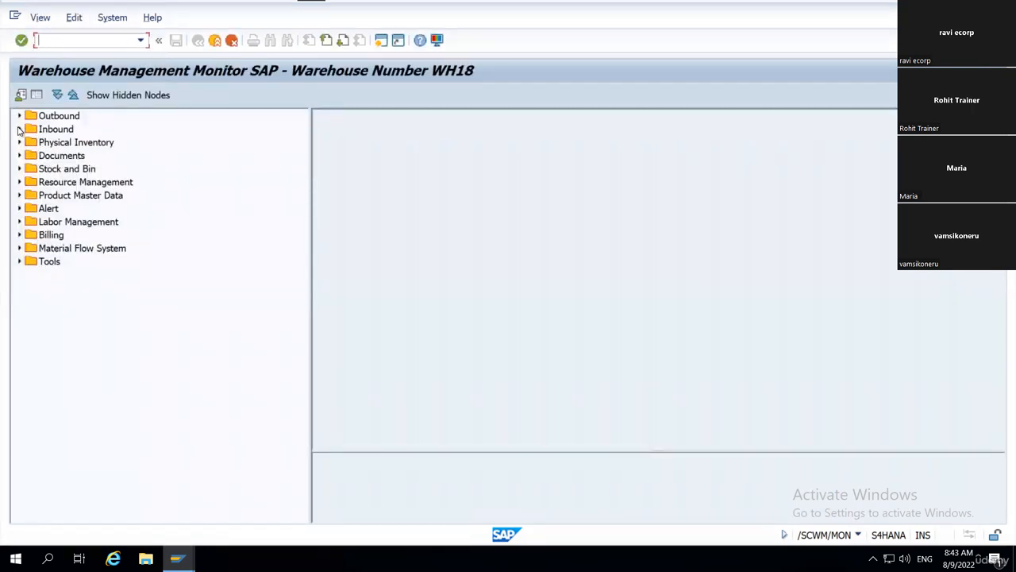
Expand the Inbound node, its Documents folder and the Inbound Delivery node in the monitor tree
left_click(20, 128)
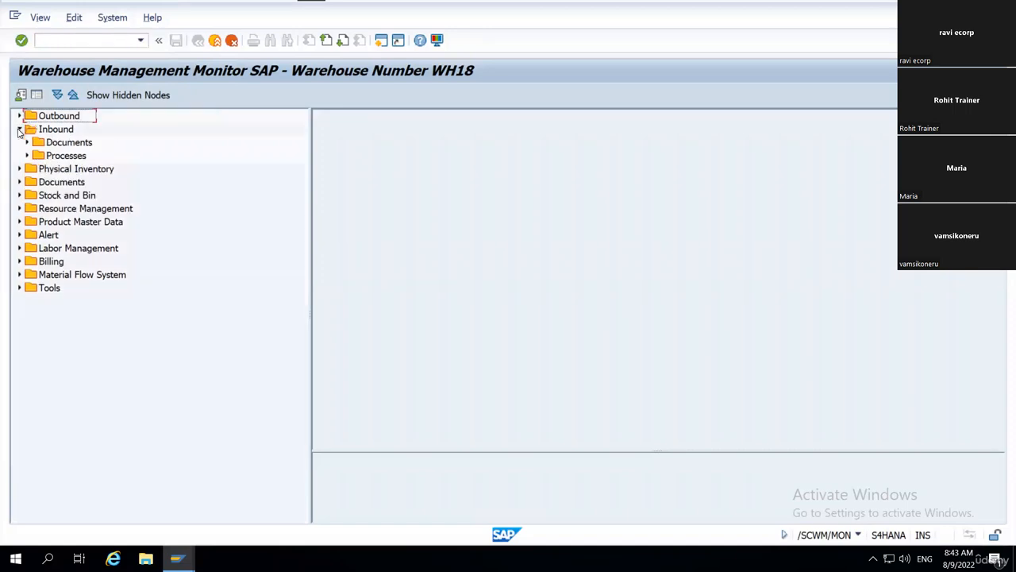
left_click(19, 129)
left_click(19, 128)
left_click(26, 142)
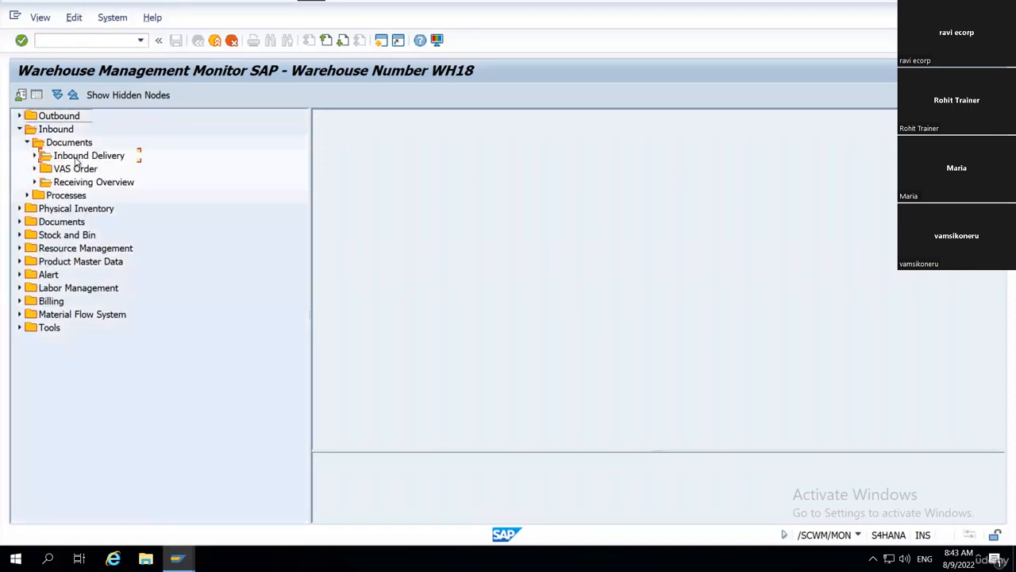
left_click(44, 157)
left_click(33, 157)
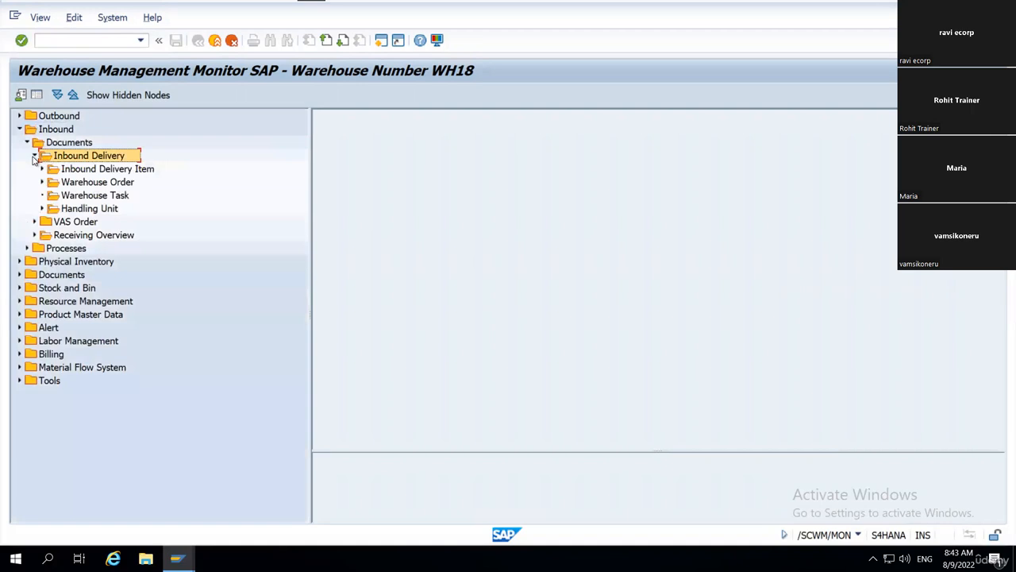
Open the Inbound Delivery node's selection criteria, look over the header fields such as ASN and Document Type, and close the dialog
left_click(118, 170)
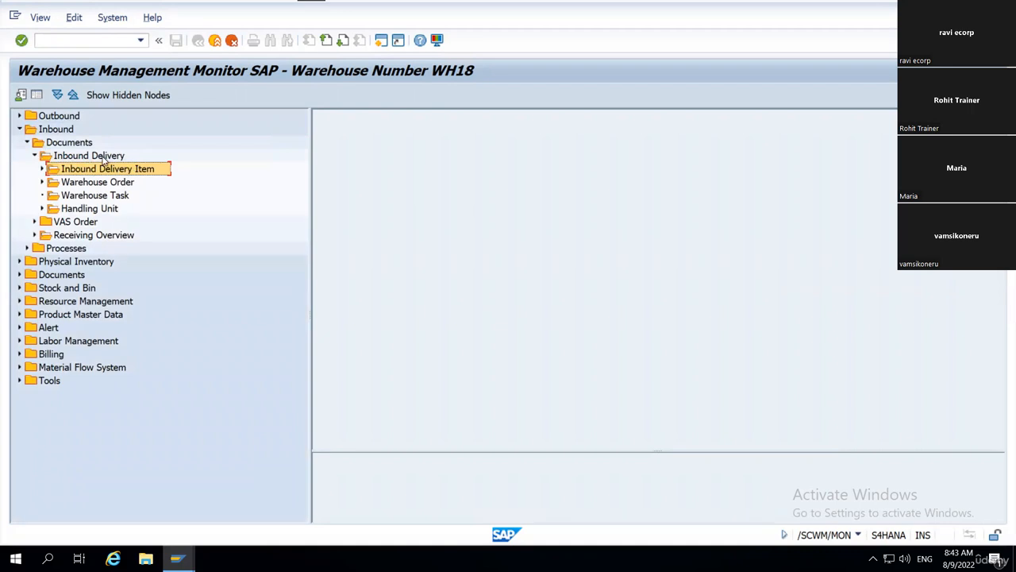
left_click(103, 159)
double_click(103, 158)
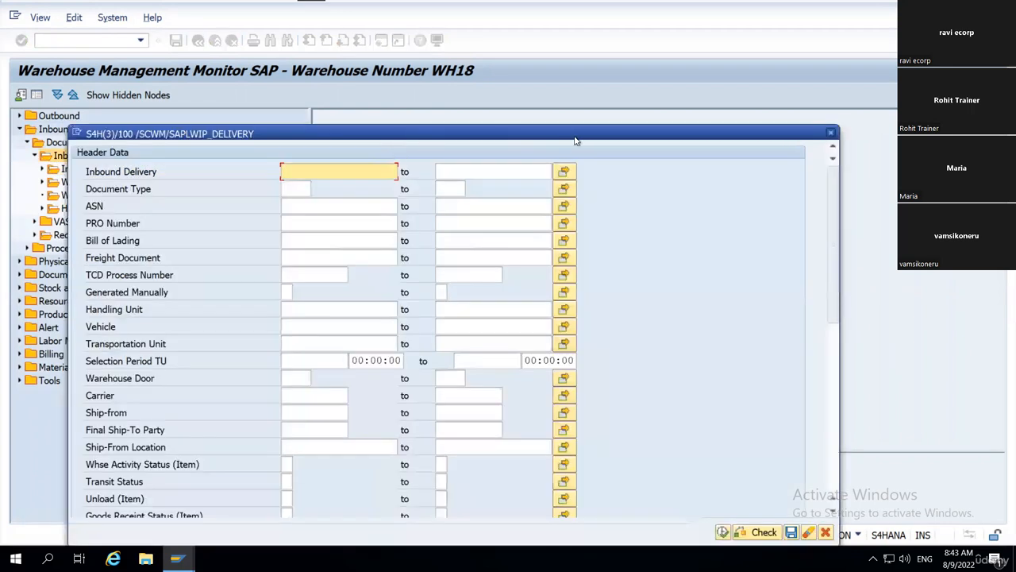
left_click_drag(578, 141, 742, 147)
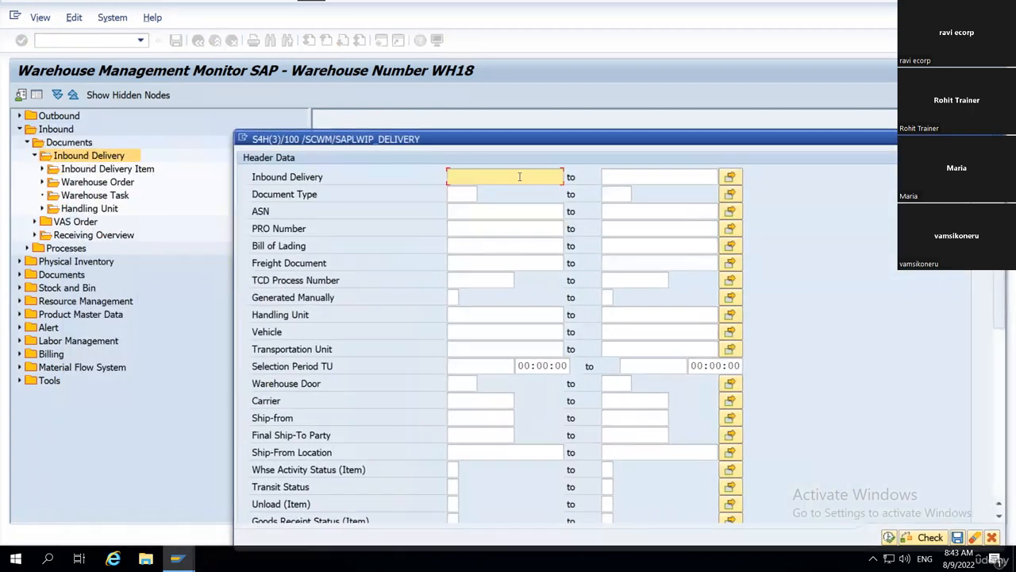
left_click(484, 211)
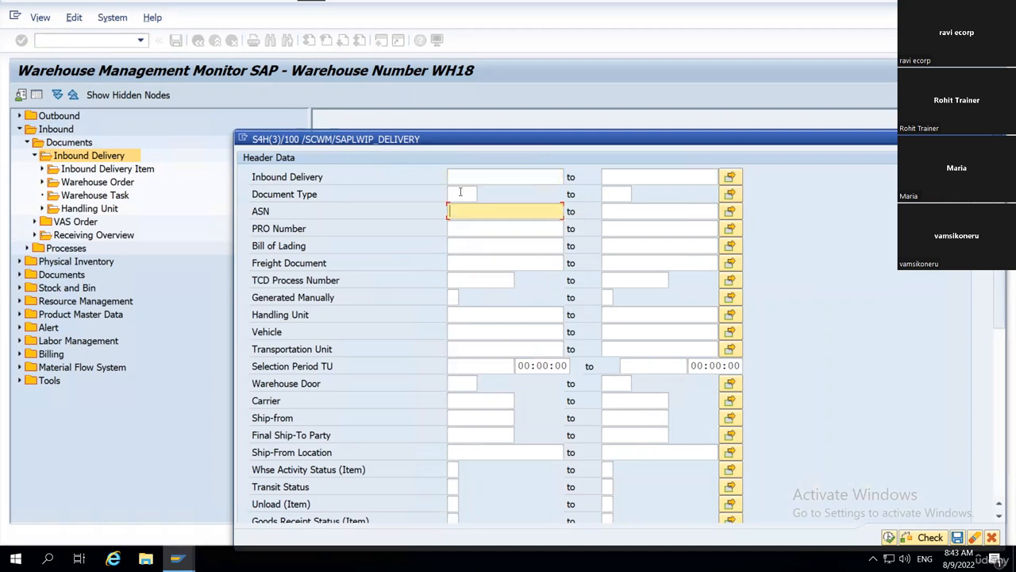
left_click(461, 192)
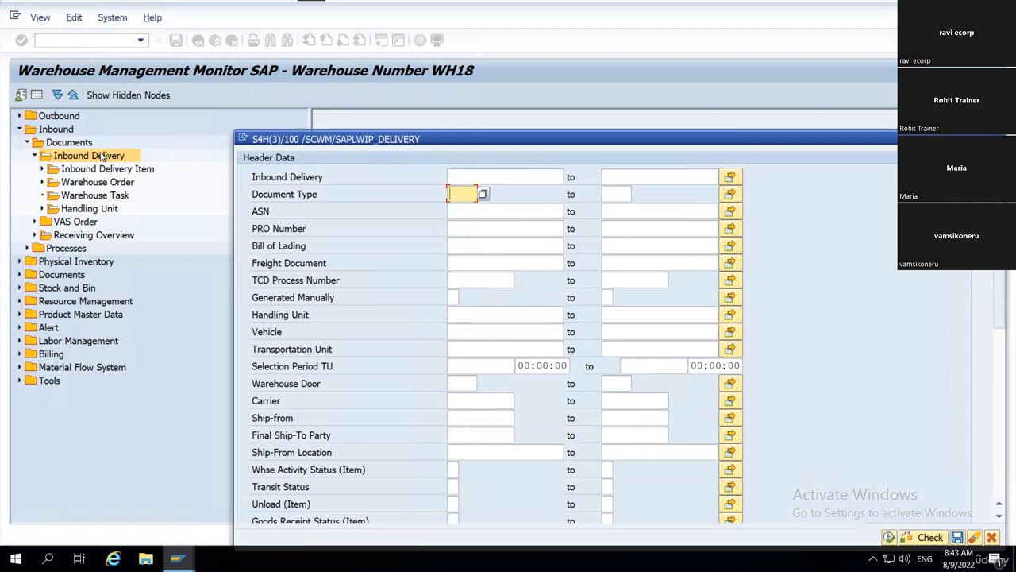
left_click_drag(523, 139, 445, 128)
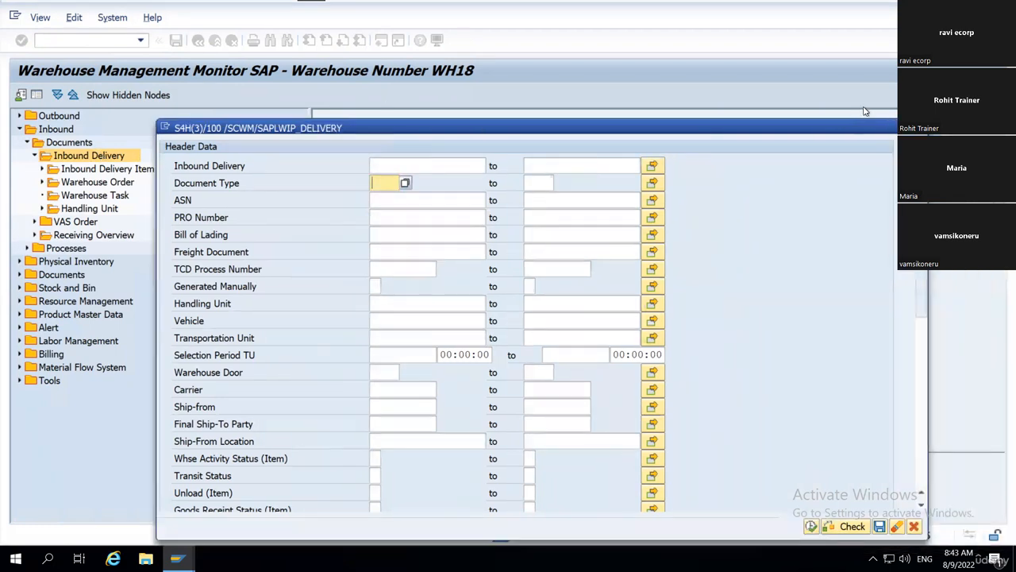
left_click(864, 111)
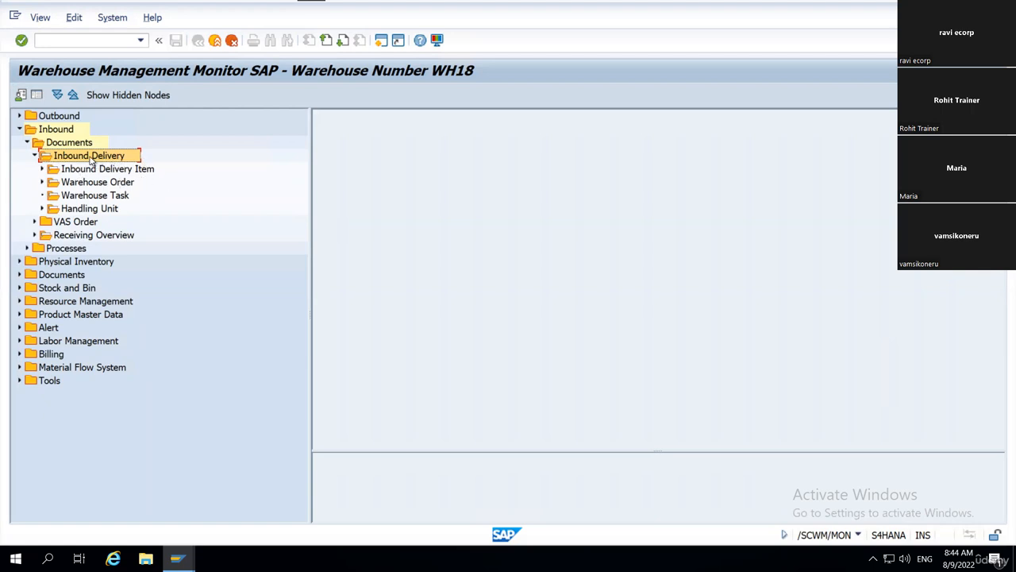
Open the Inbound Delivery node's selection criteria again and review the header fields from ASN and Handling Unit to the item status fields
double_click(90, 157)
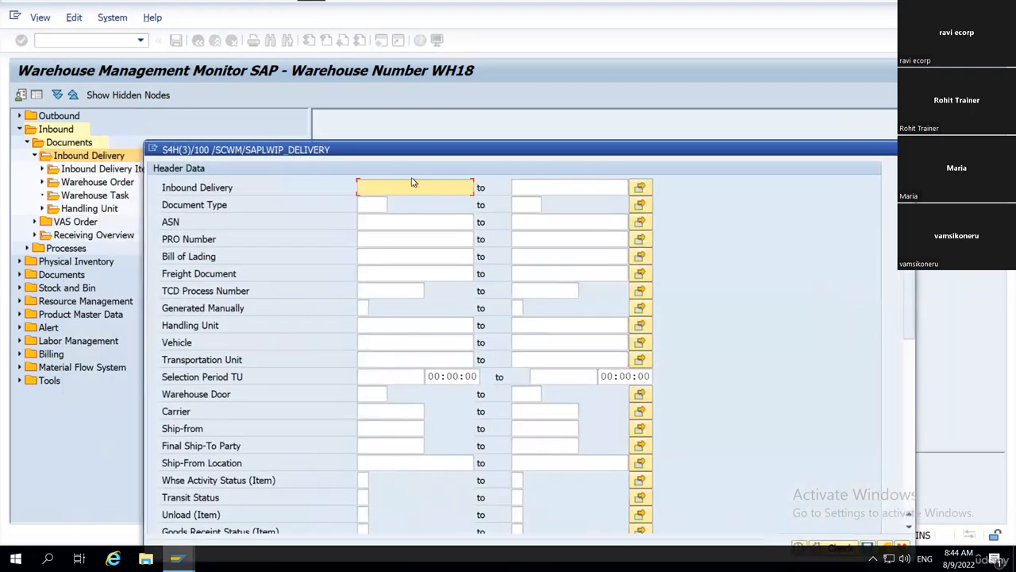
left_click(391, 233)
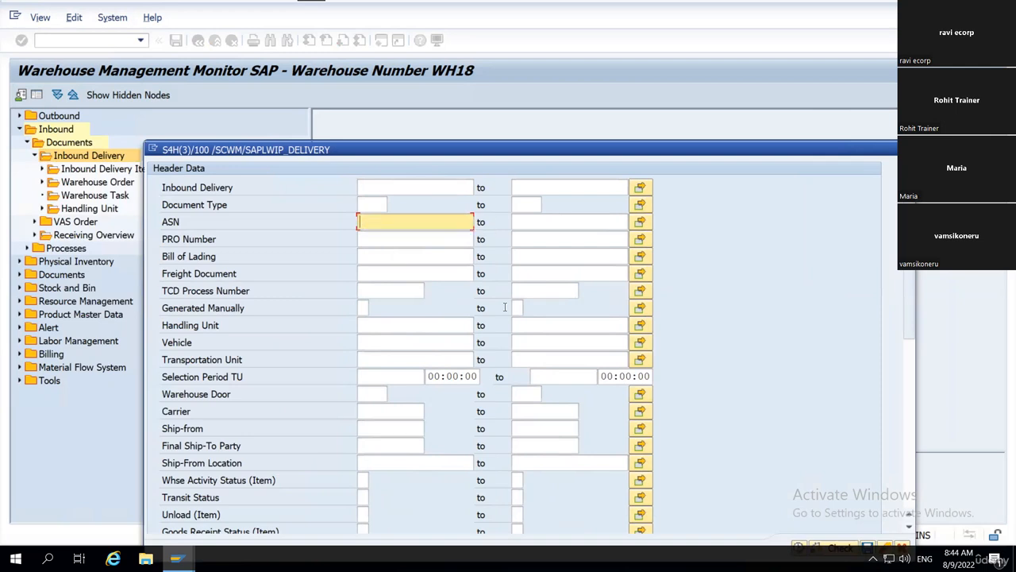
left_click(383, 327)
scroll(421, 358, "down", 3)
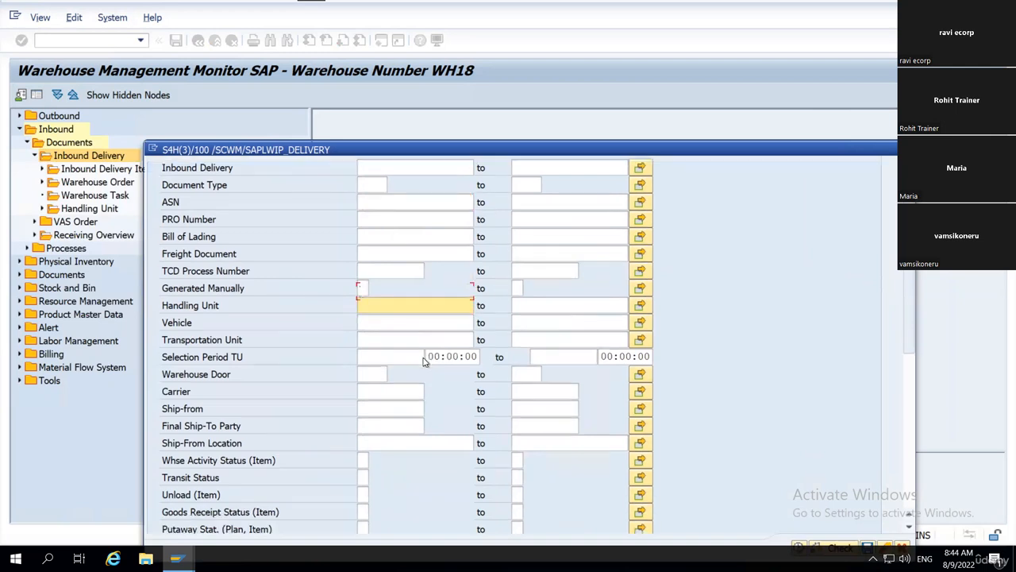
scroll(417, 358, "down", 5)
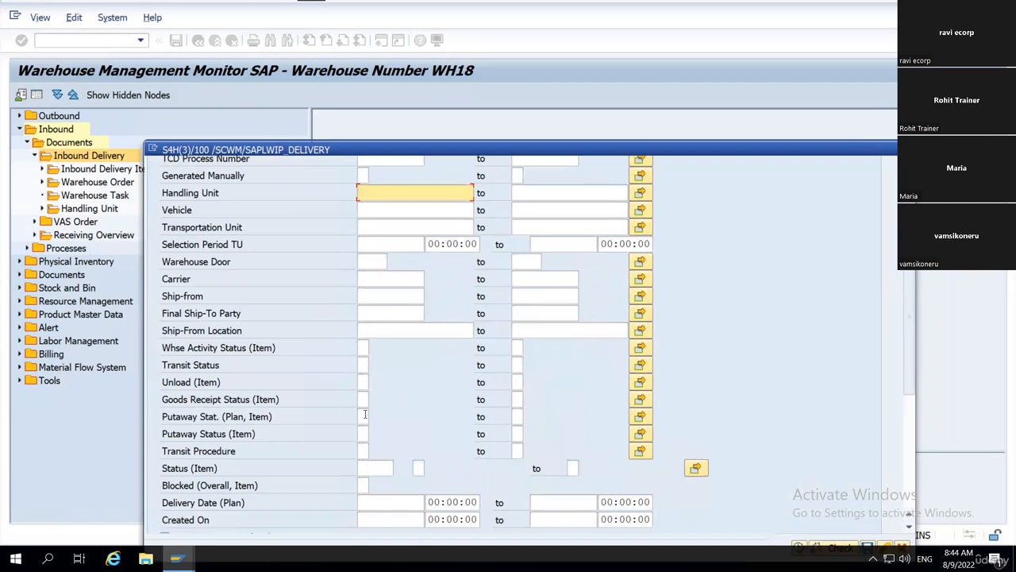
scroll(434, 388, "down", 1)
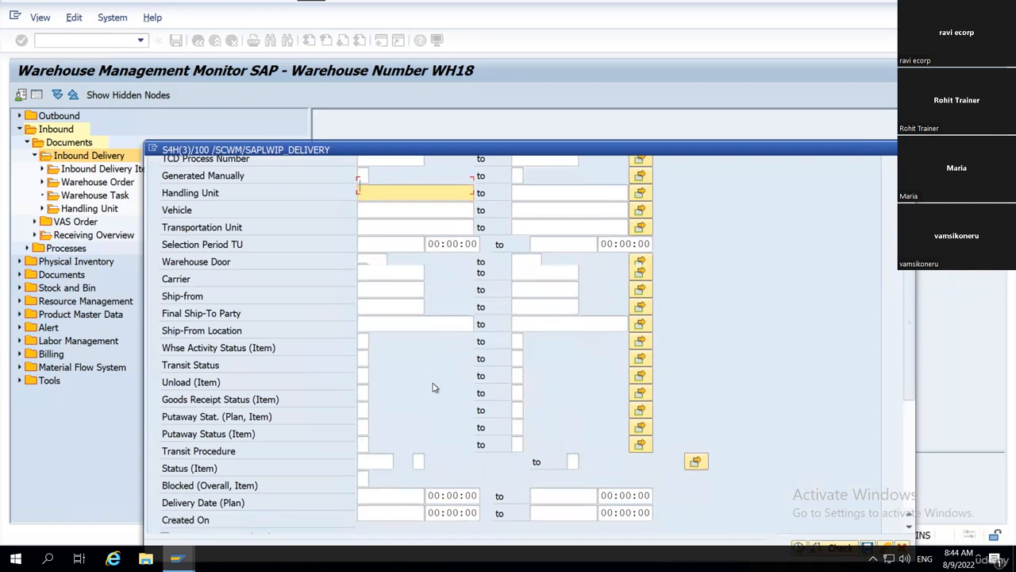
scroll(434, 388, "down", 1)
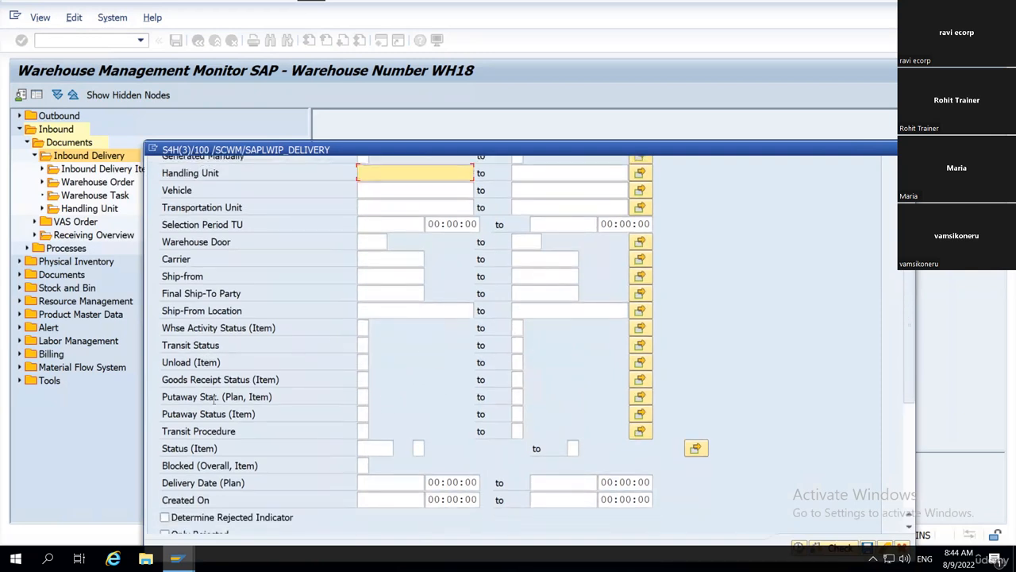
Look up the possible values for Goods Receipt Status (Item), then close the value list and the Inbound Delivery selection dialog
left_click(365, 378)
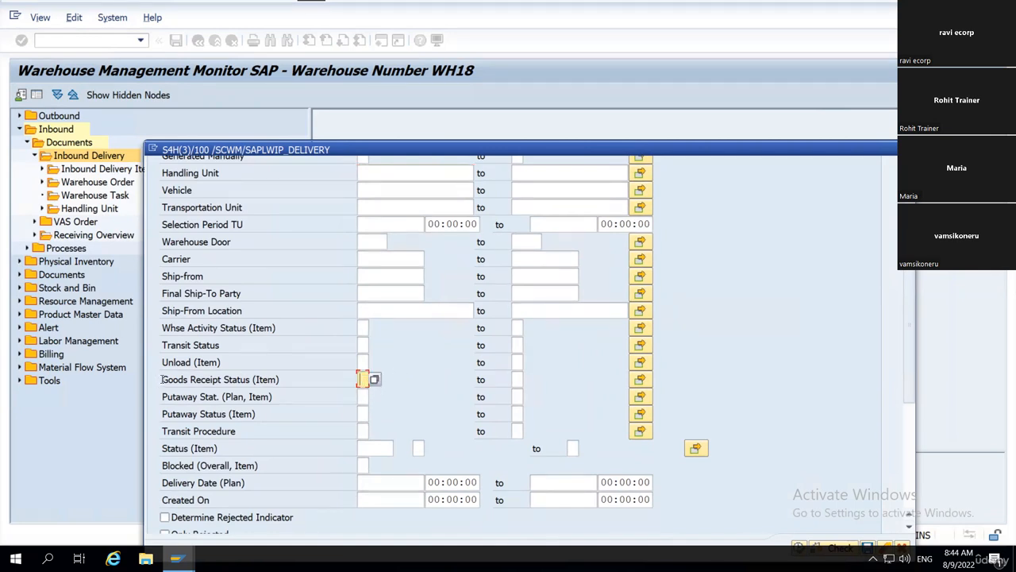
left_click_drag(162, 379, 226, 379)
left_click(368, 380)
left_click(373, 380)
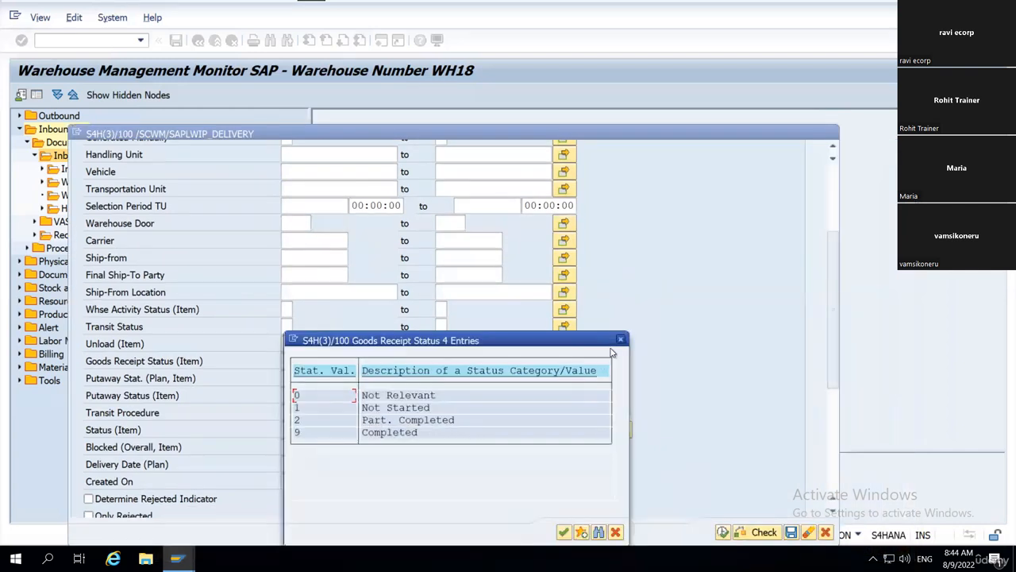
left_click(620, 339)
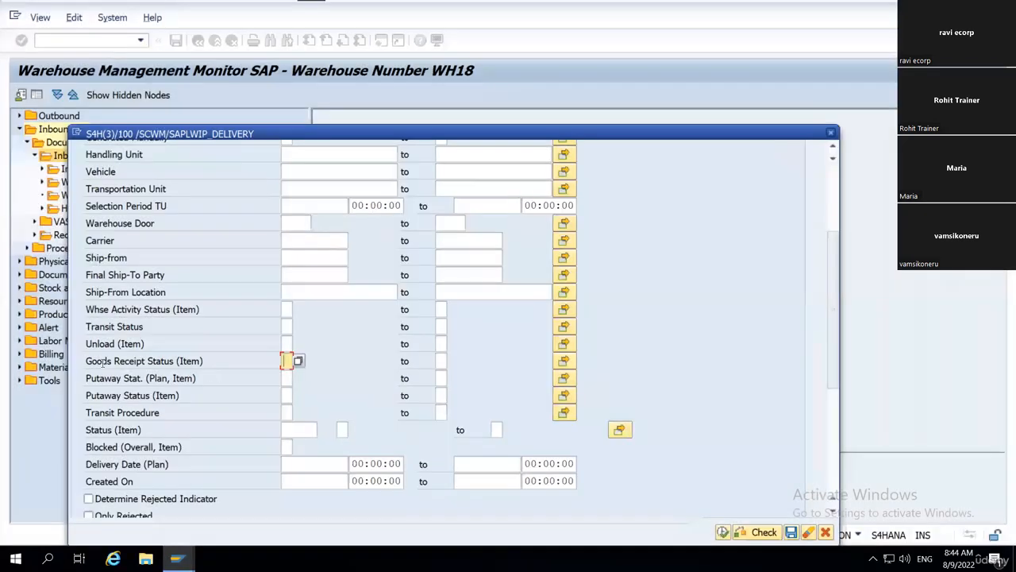
scroll(405, 361, "down", 6)
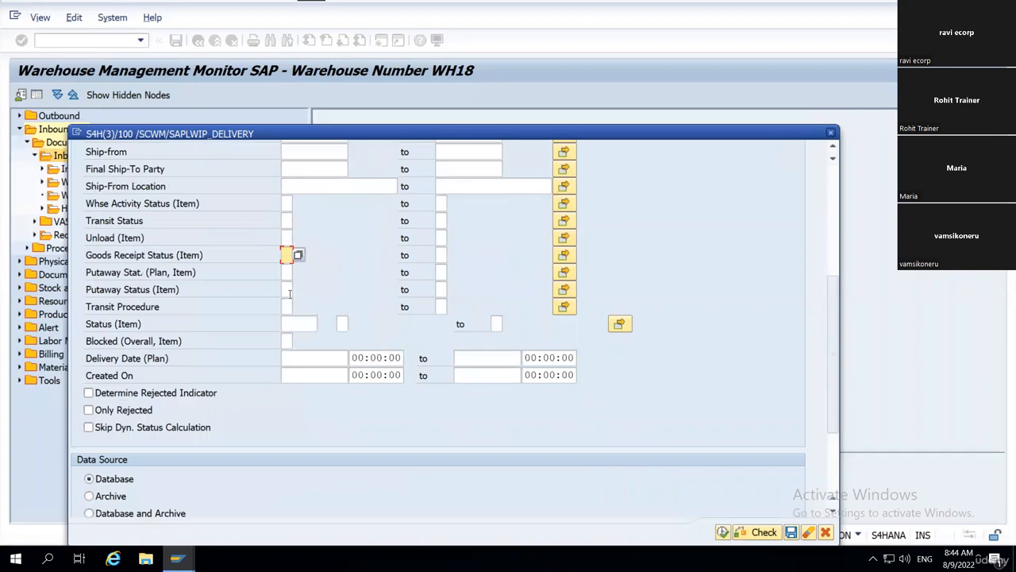
scroll(356, 239, "up", 2)
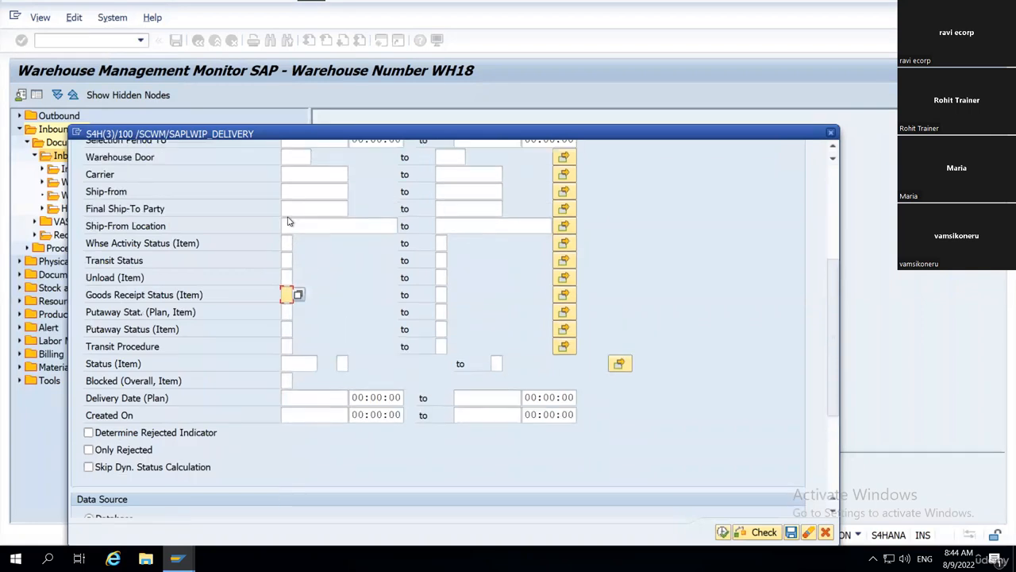
left_click(831, 132)
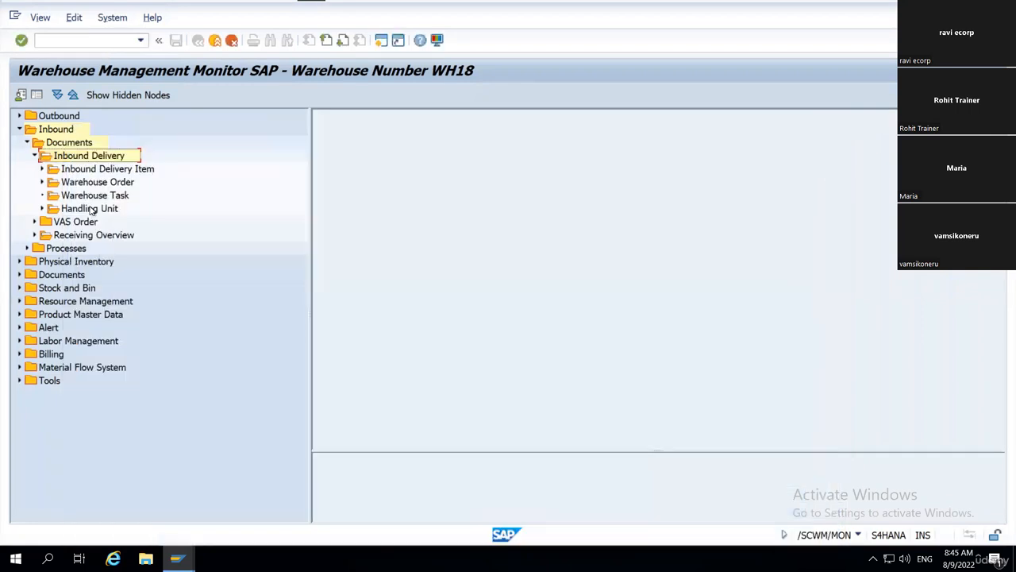
Open the Inbound Delivery Item node's selection criteria and review its header status fields, including Goods Receipt Status, and the data source options
double_click(97, 169)
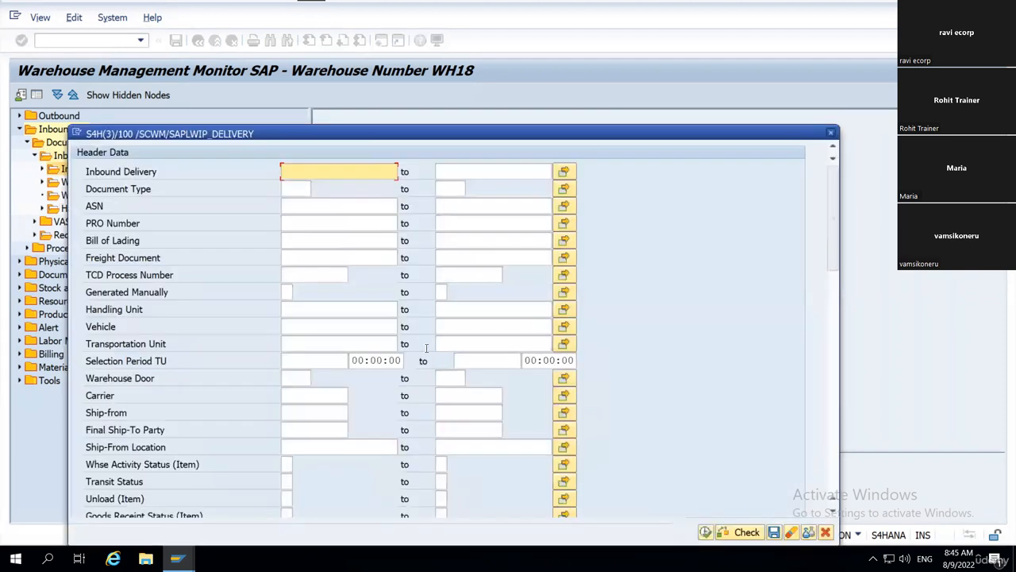
scroll(353, 359, "down", 3)
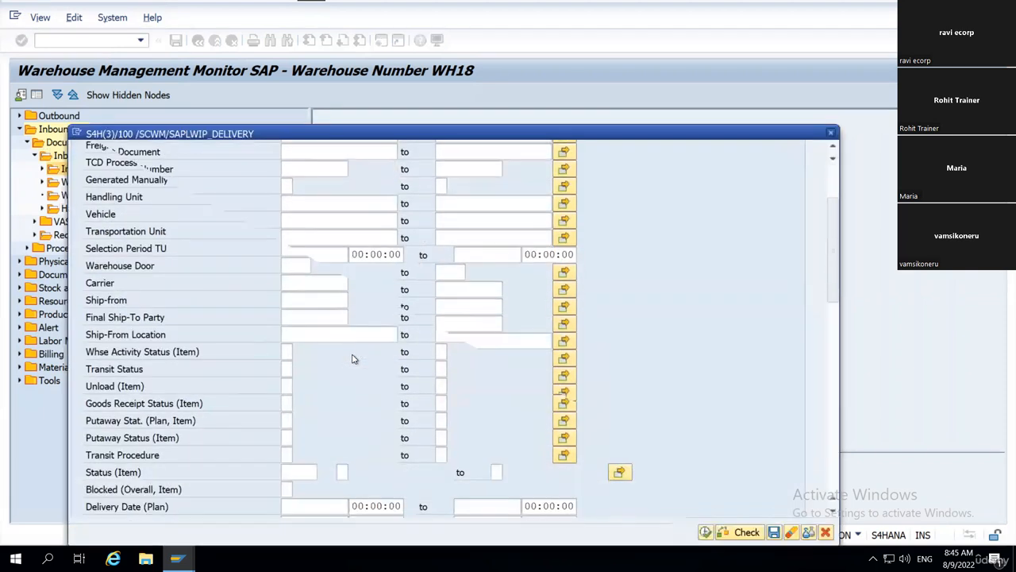
scroll(353, 359, "down", 2)
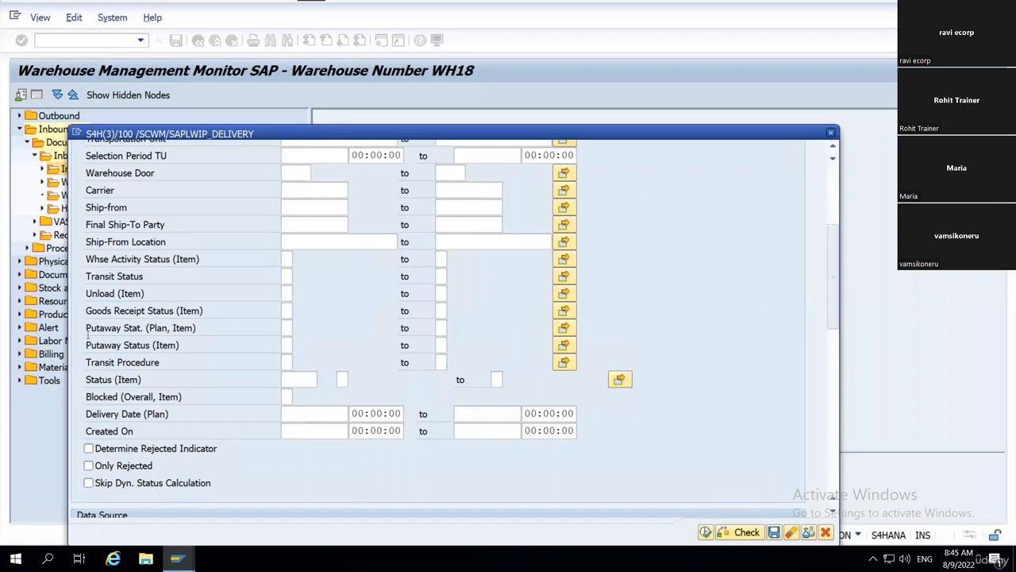
left_click(288, 310)
scroll(327, 389, "down", 4)
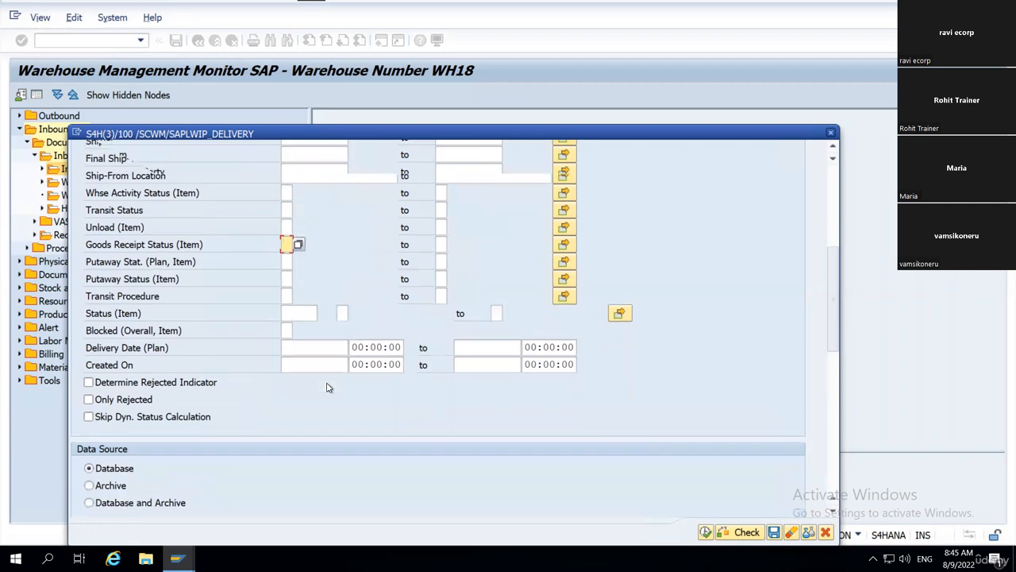
scroll(329, 386, "down", 2)
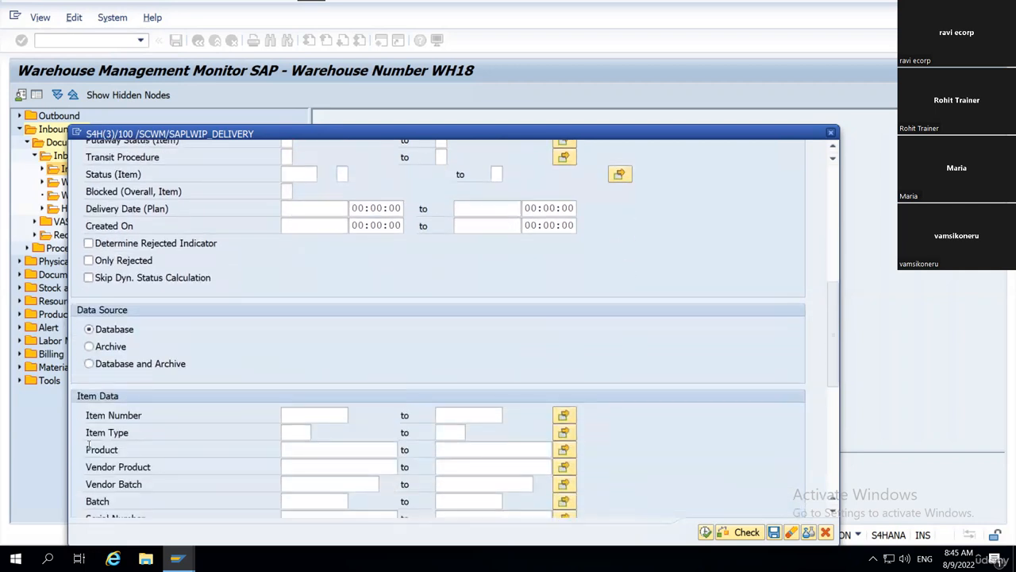
Examine the Item Data criteria of the Inbound Delivery Item selection, from Batch, LE Delivery and Purchase Order to the putaway dates
left_click(103, 500)
scroll(272, 401, "down", 2)
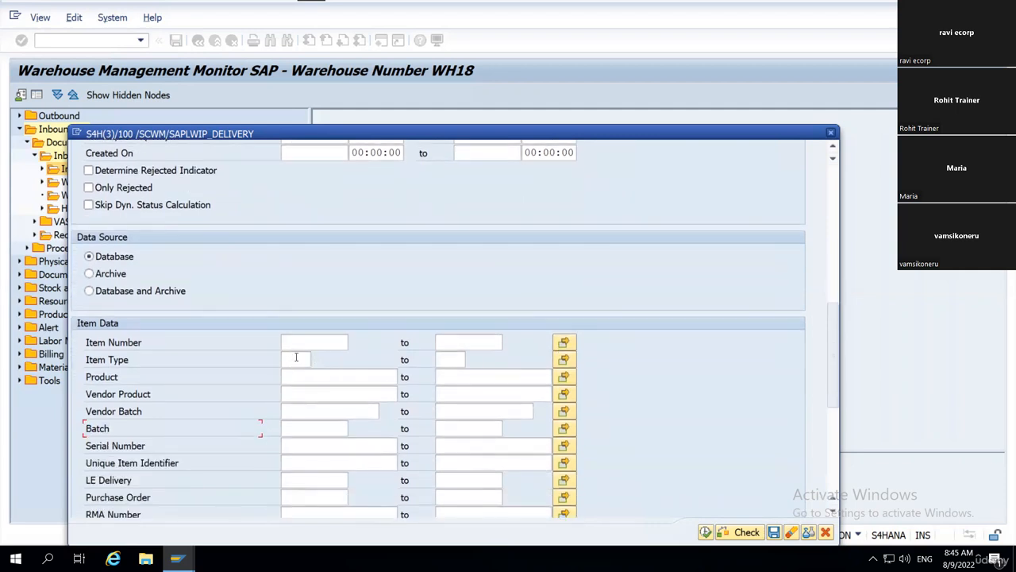
left_click(313, 481)
left_click(304, 497)
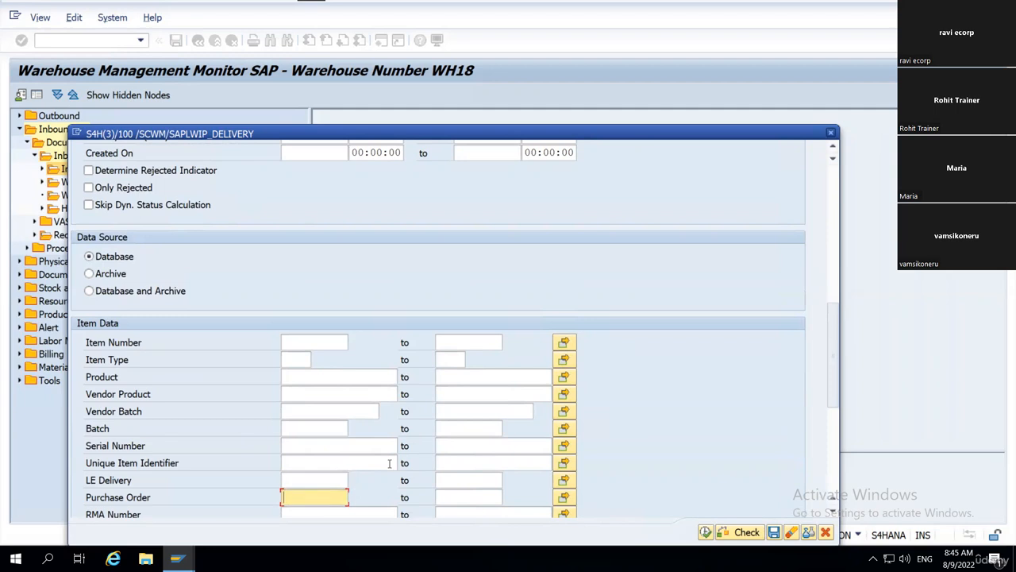
scroll(389, 469, "down", 2)
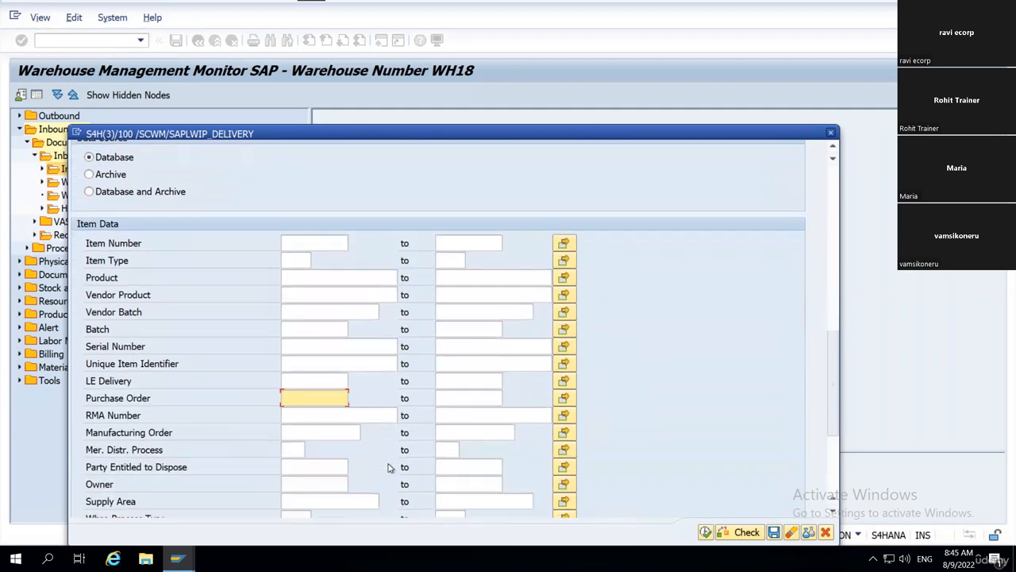
scroll(389, 468, "down", 1)
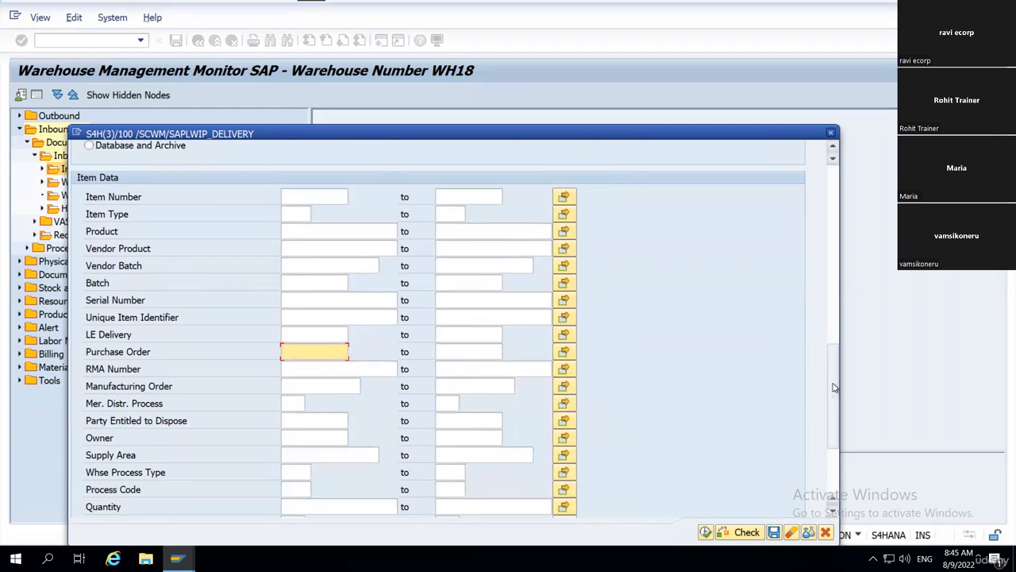
left_click_drag(836, 392, 833, 490)
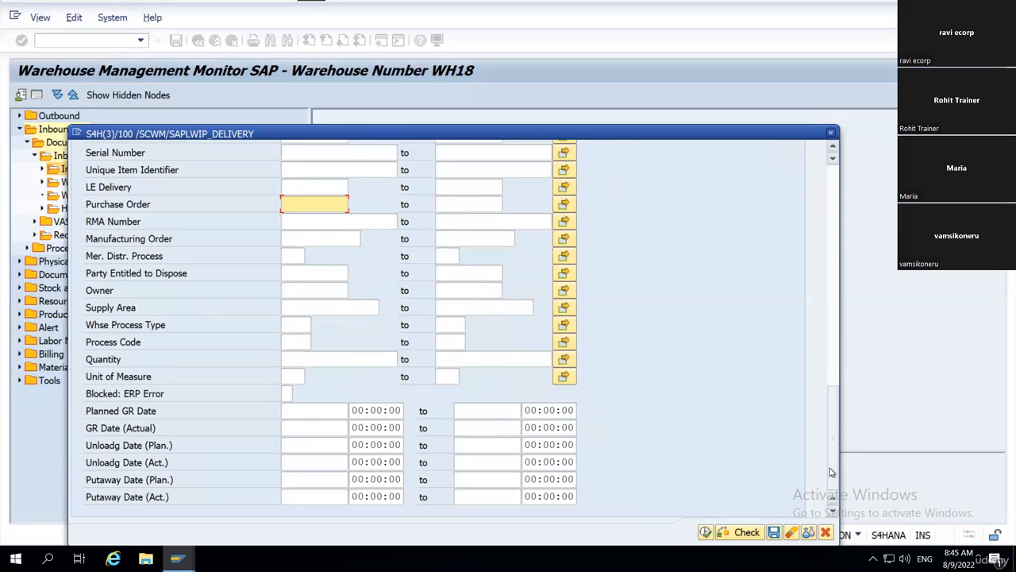
Review the Data Source and Item Data sections of the item selection once more, including the LE Delivery field, and close the dialog
scroll(824, 411, "up", 8)
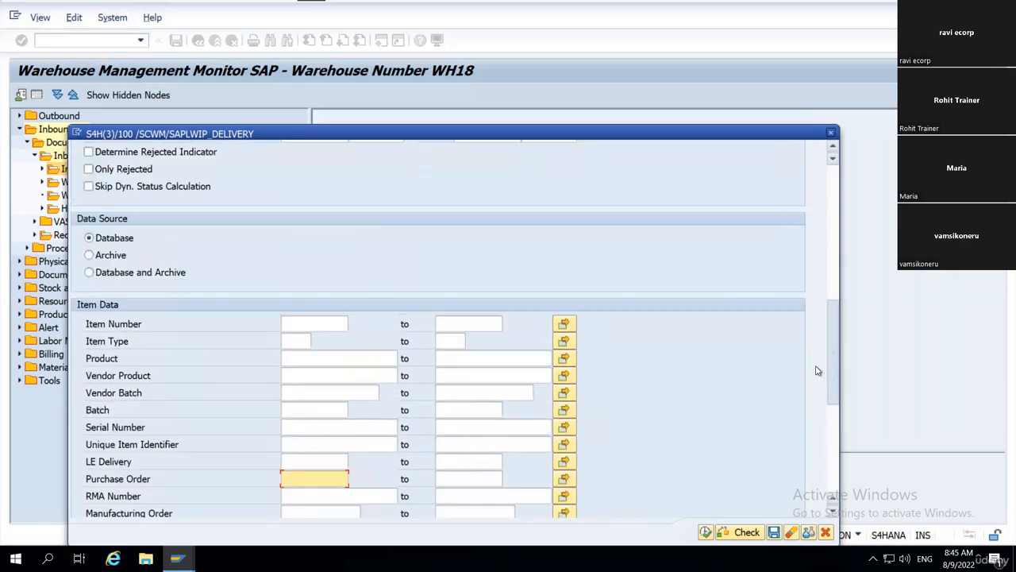
scroll(817, 429, "down", 10)
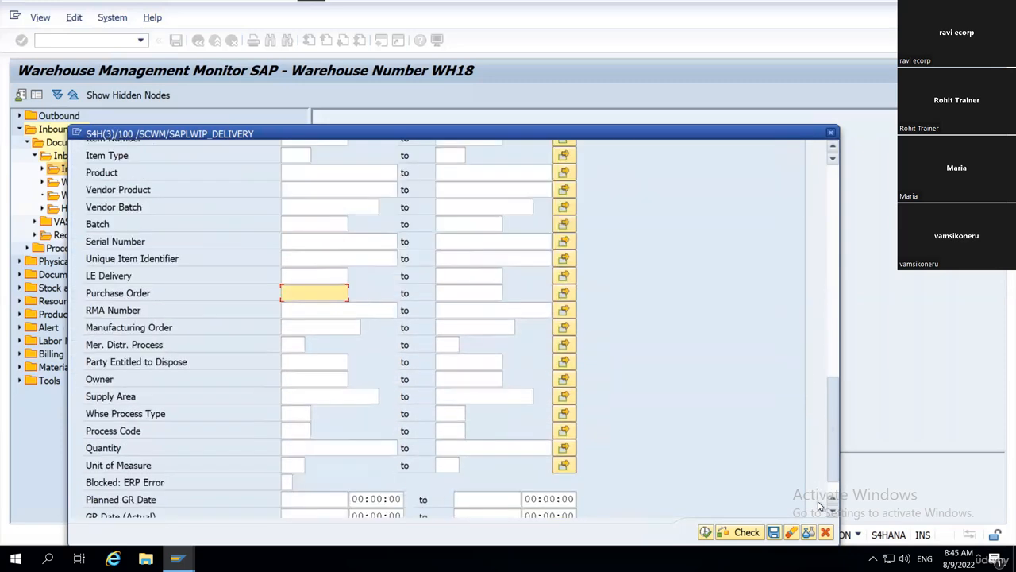
scroll(822, 461, "up", 3)
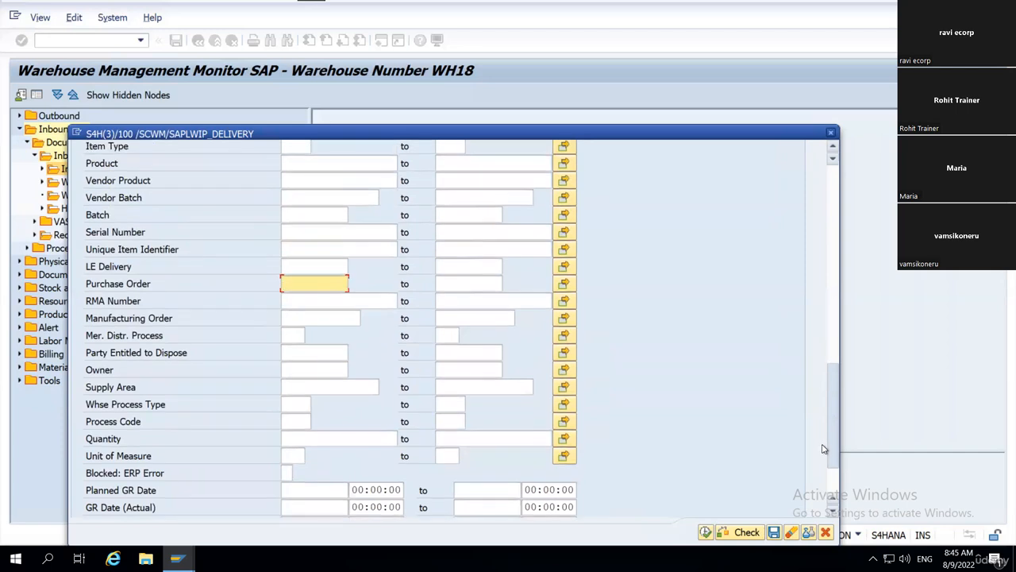
scroll(824, 455, "down", 1)
scroll(823, 403, "up", 6)
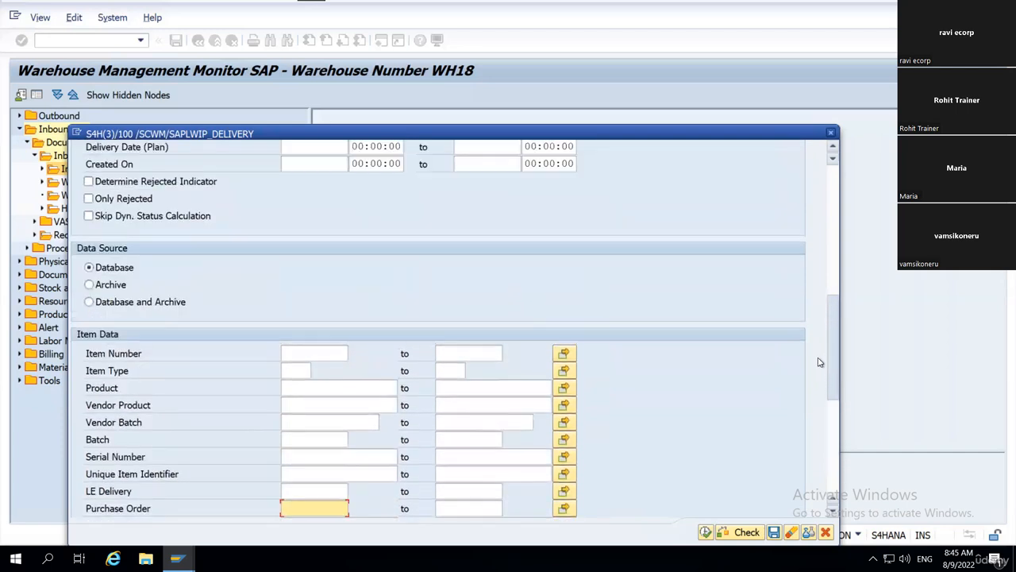
scroll(821, 362, "up", 3)
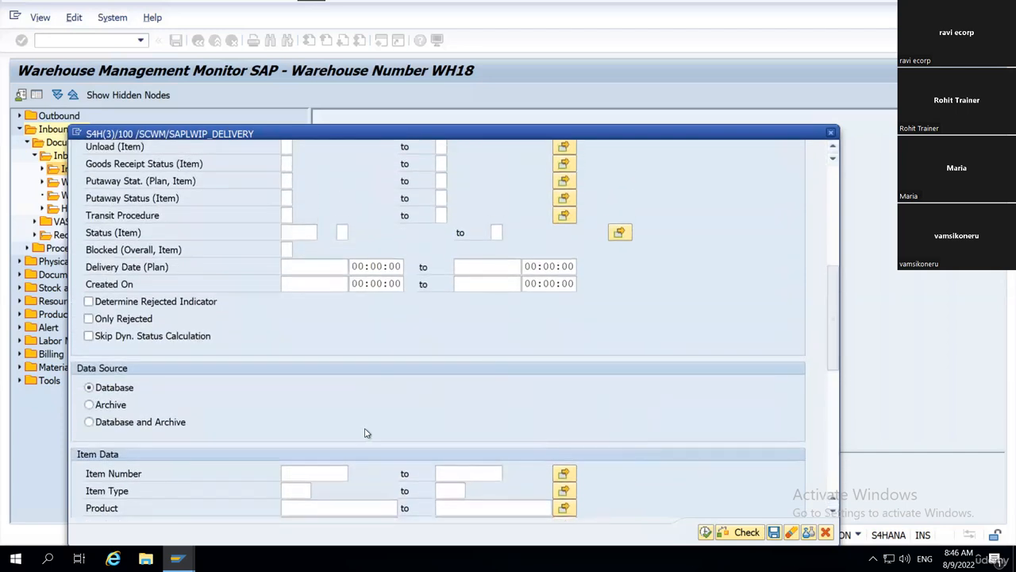
scroll(366, 428, "down", 9)
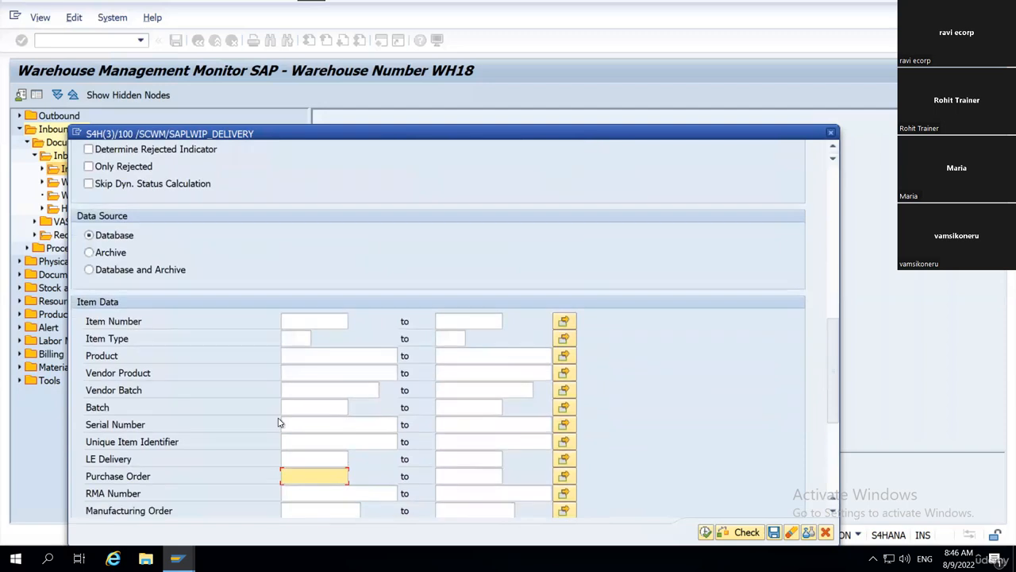
scroll(304, 343, "down", 2)
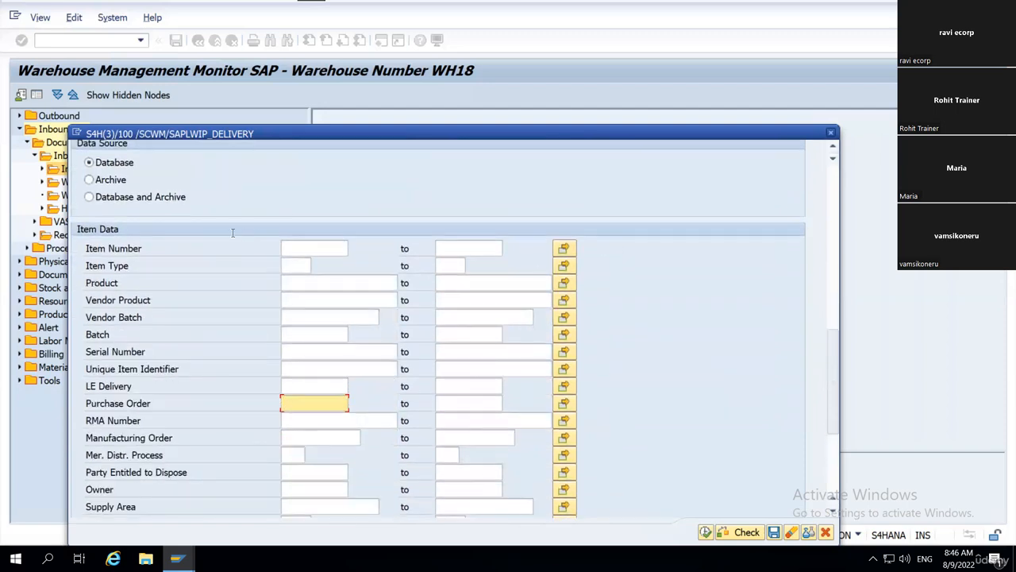
left_click(297, 388)
left_click(827, 537)
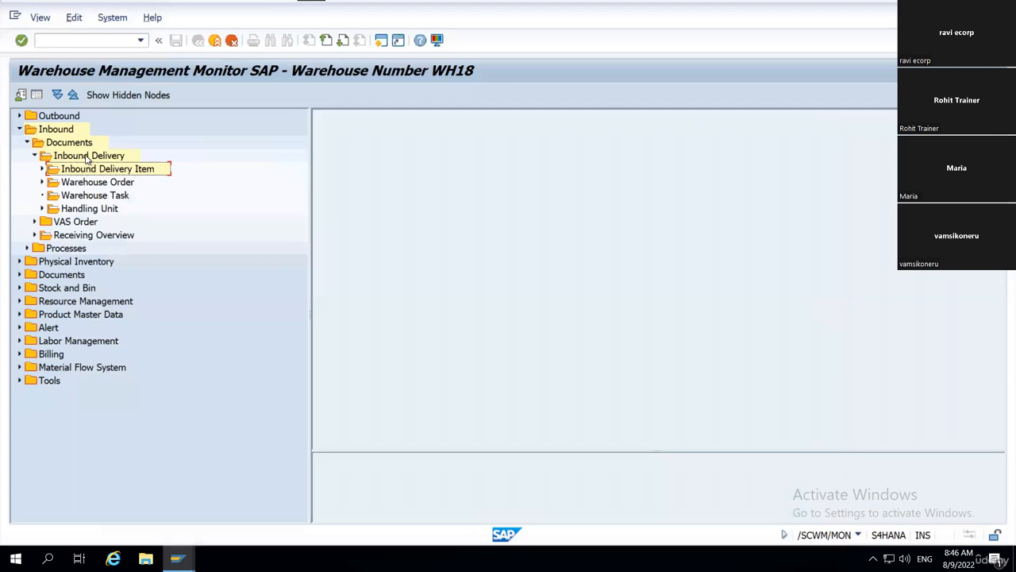
Reopen the Inbound Delivery node's selection criteria, check which fields its Item Data section offers, and close the dialog
double_click(88, 156)
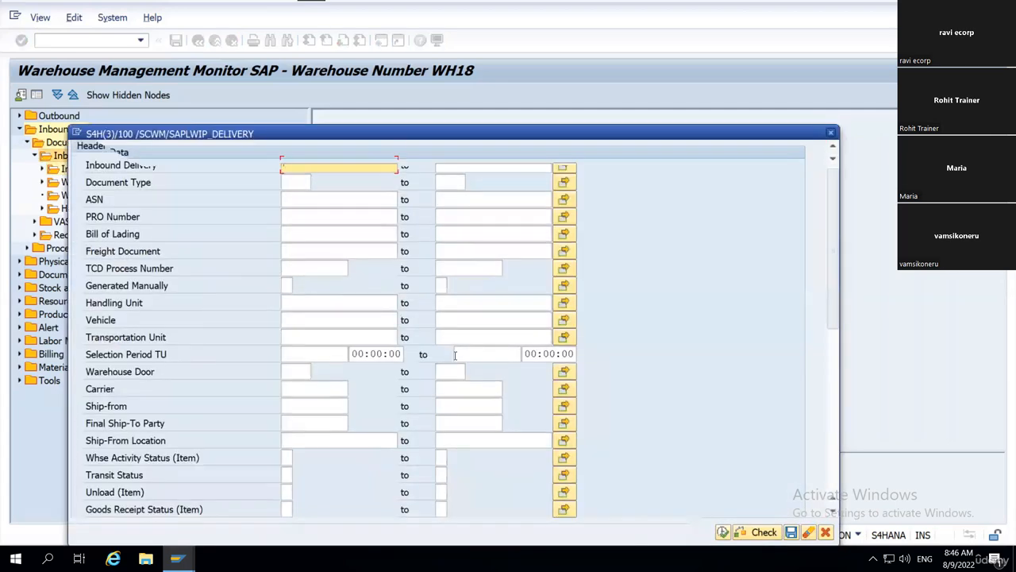
scroll(455, 355, "down", 6)
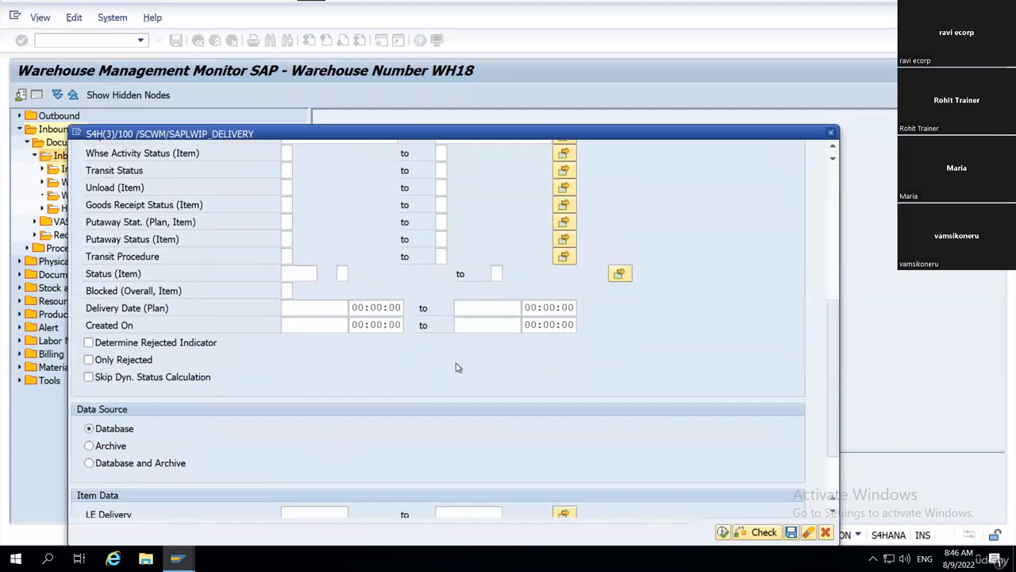
scroll(449, 373, "down", 3)
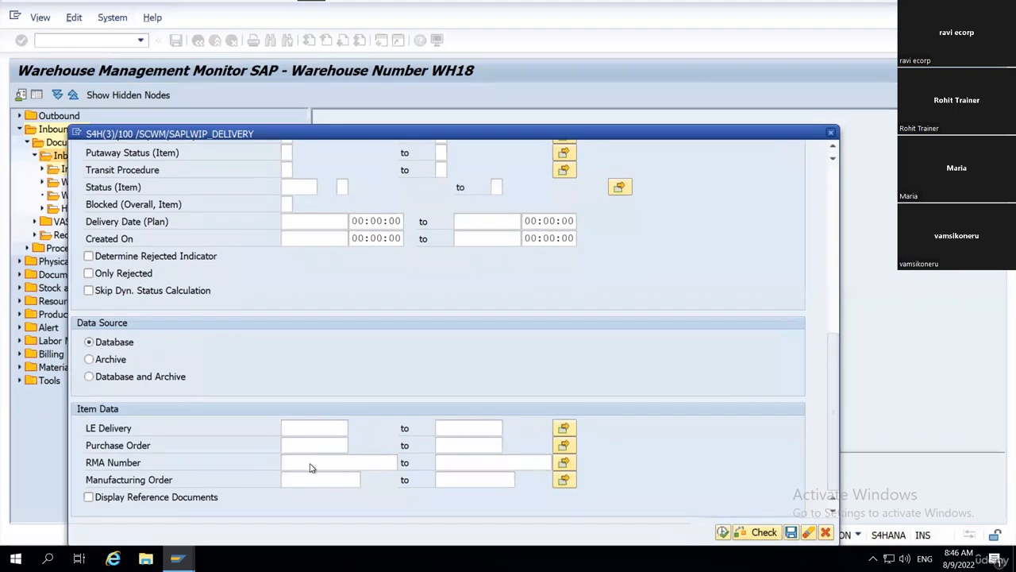
key("Escape")
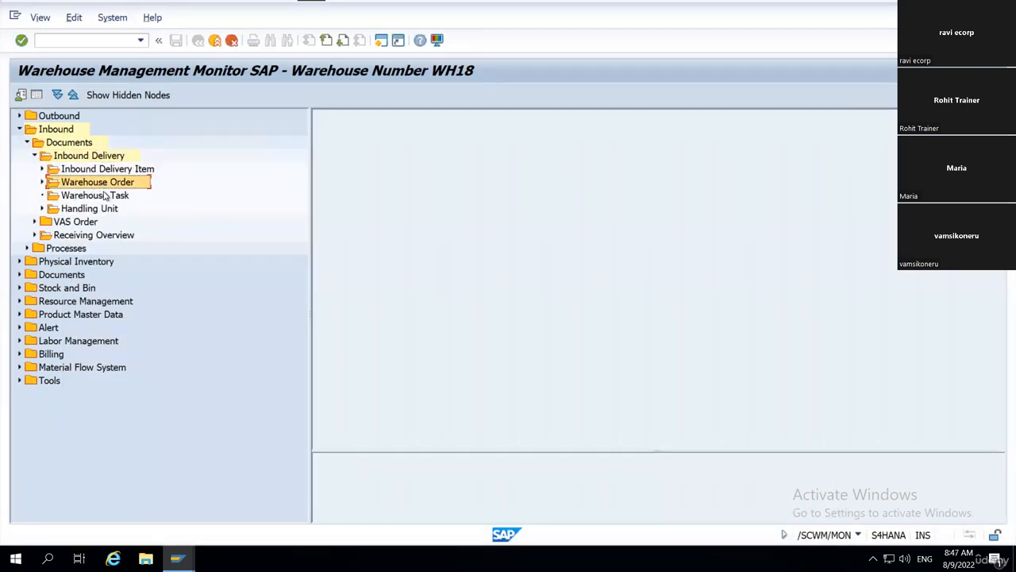
Point out the Warehouse Order, Warehouse Task and Handling Unit nodes under Inbound Delivery by selecting each in the monitor tree
left_click(105, 196)
left_click(105, 182)
left_click(103, 197)
left_click(102, 210)
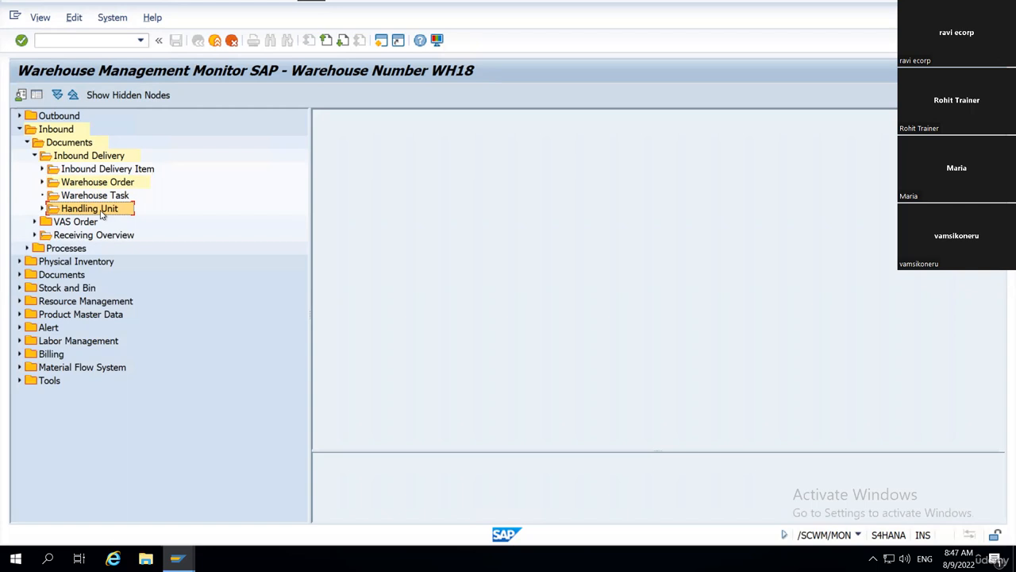
left_click_drag(101, 213, 60, 180)
left_click(104, 38)
type("/scwm/prdi")
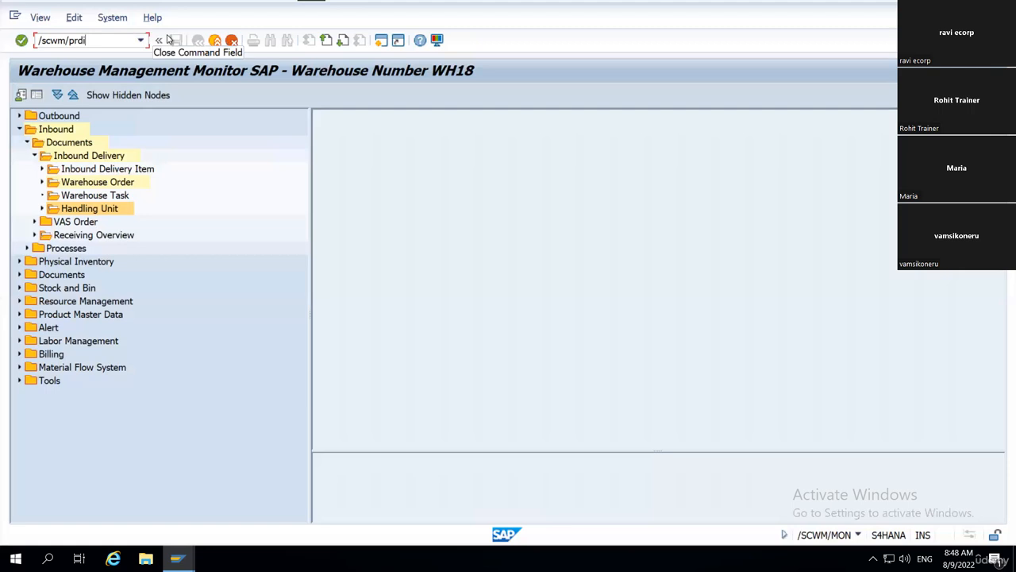
left_click_drag(96, 40, 29, 40)
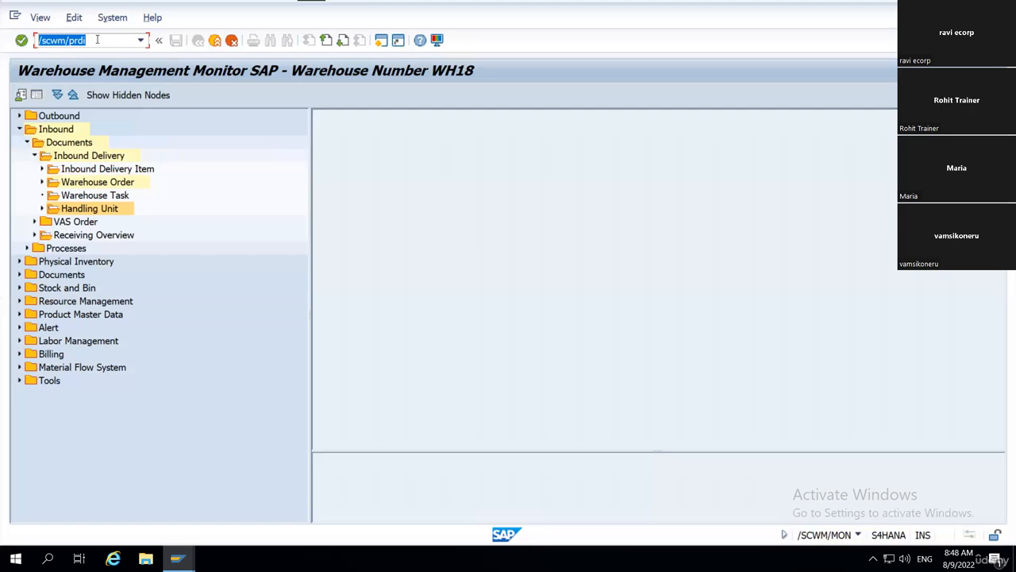
key("BackSpace")
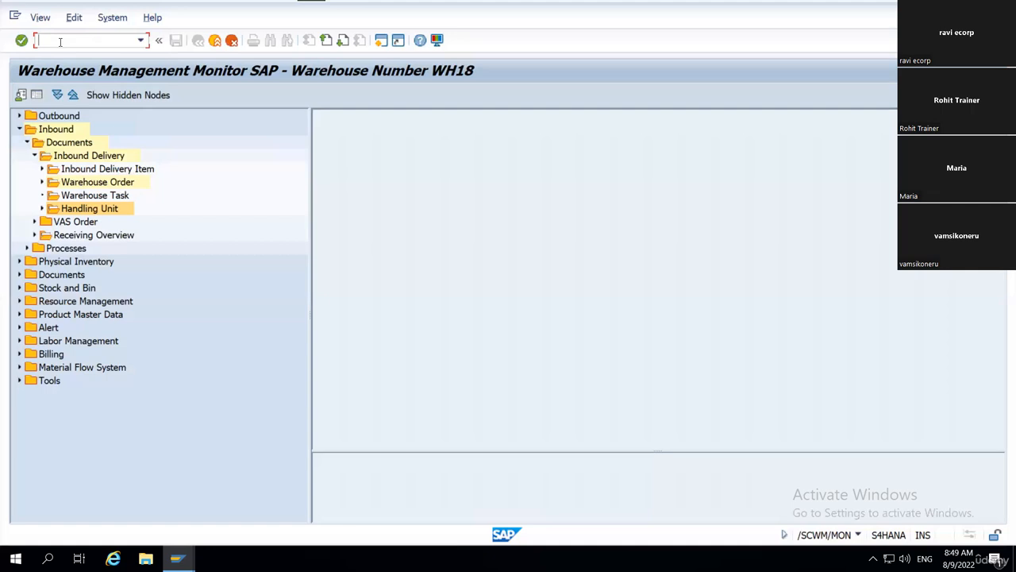
type("/n/sc")
key("BackSpace")
key("BackSpace")
type("m")
key("BackSpace")
key("BackSpace")
key("BackSpace")
key("BackSpace")
key("BackSpace")
key("BackSpace")
key("BackSpace")
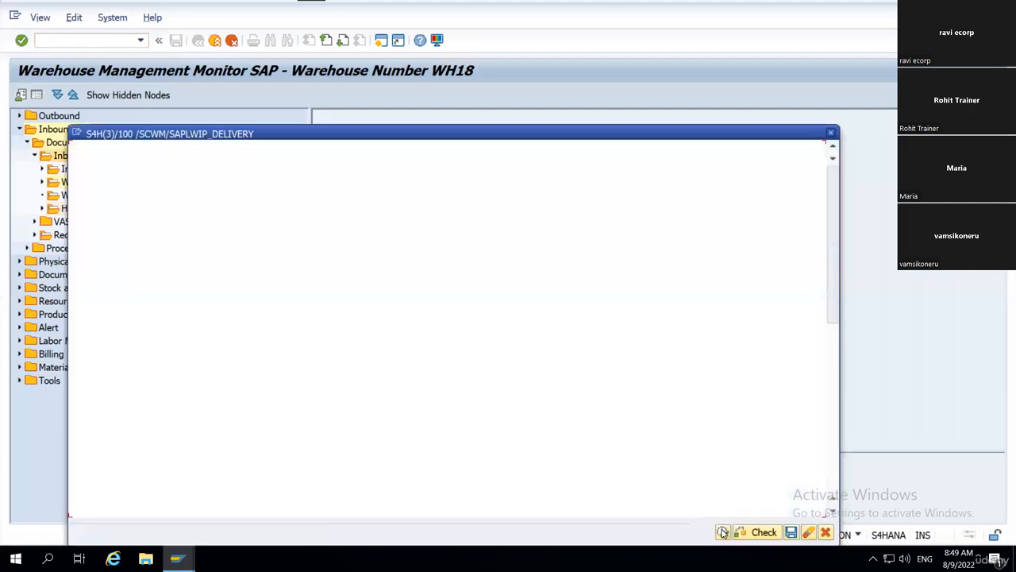
Run the Inbound Delivery selection in the monitor and check the Document and Purchase Order columns of the listed deliveries
key("F8")
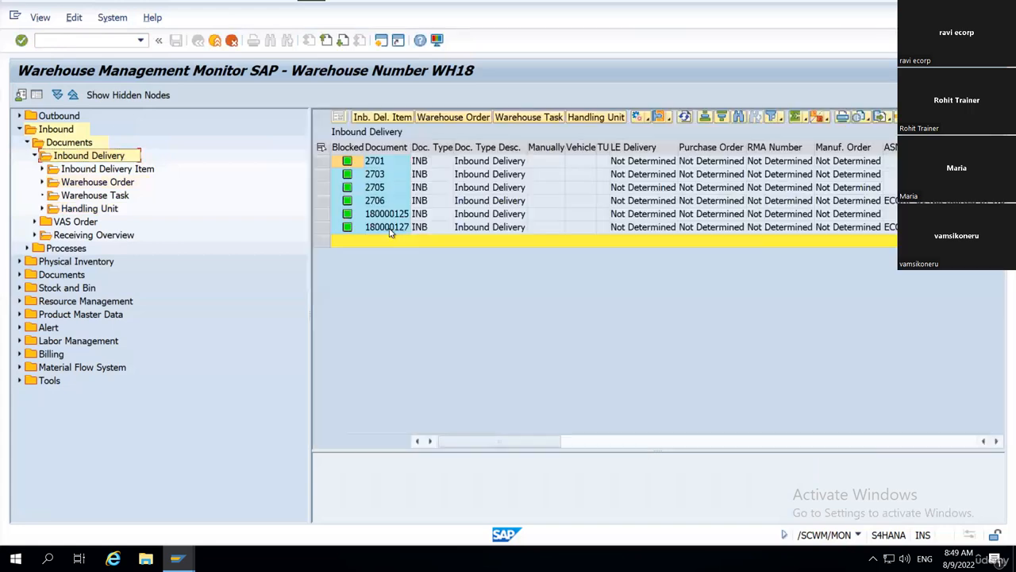
left_click(377, 231)
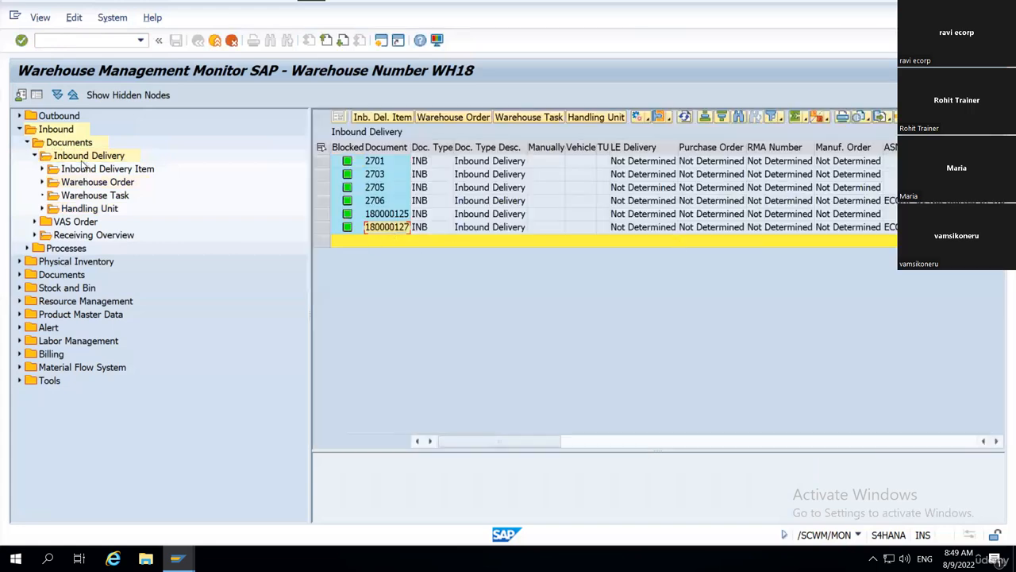
left_click(711, 147)
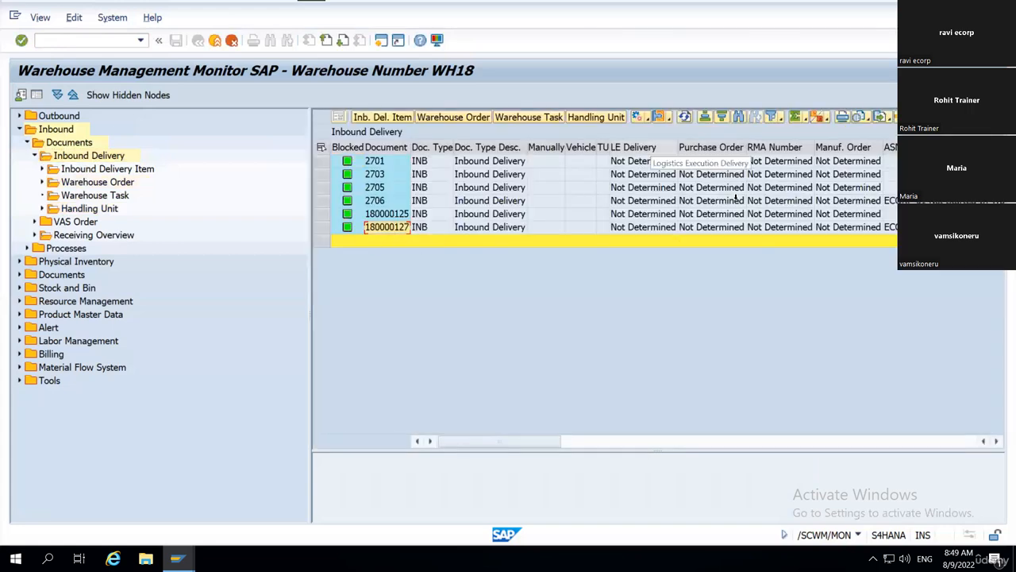
Rerun the Inbound Delivery selection with Display Reference Documents enabled under Item Data
left_click(97, 159)
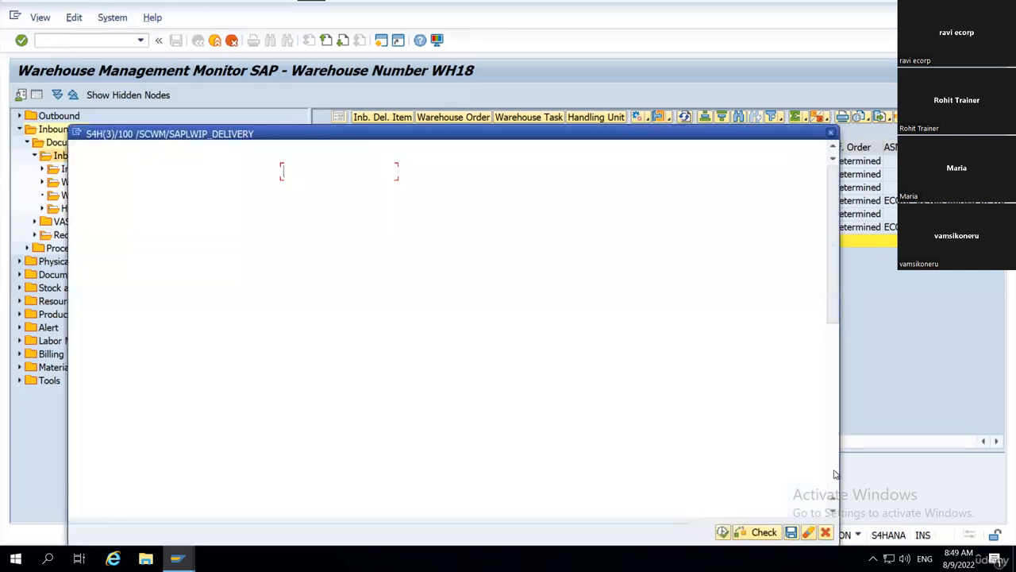
scroll(119, 508, "down", 10)
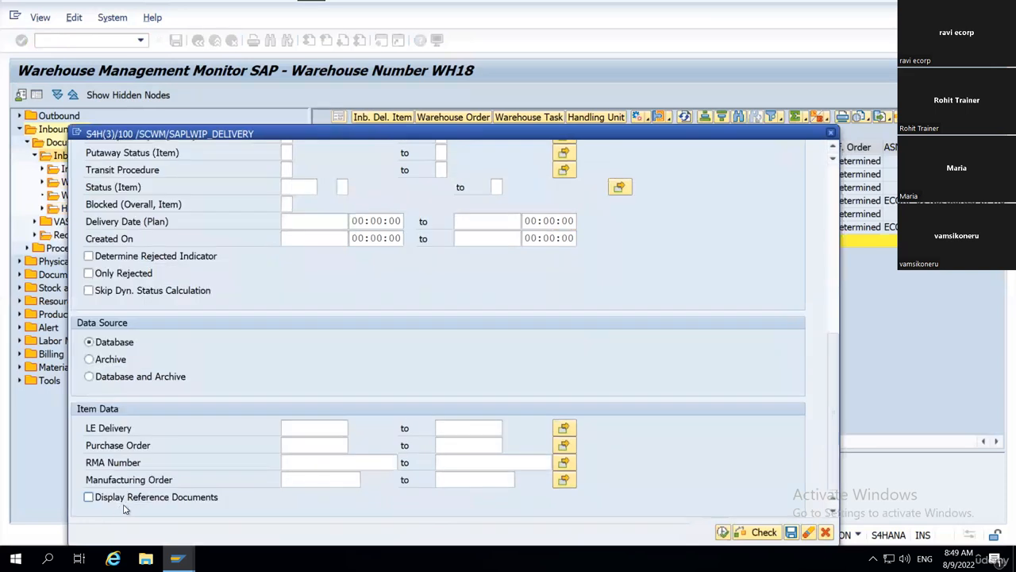
left_click(123, 498)
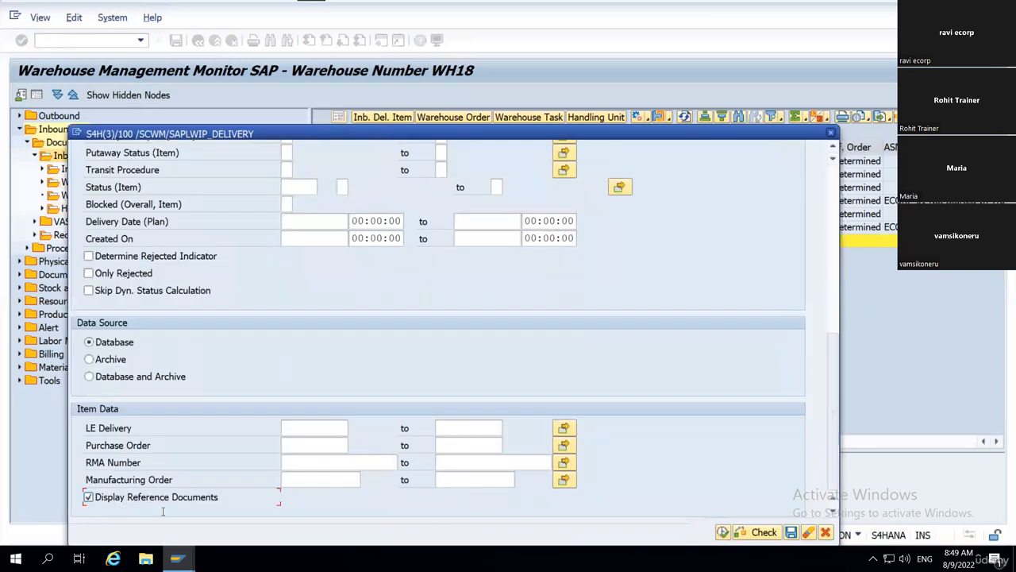
left_click(723, 531)
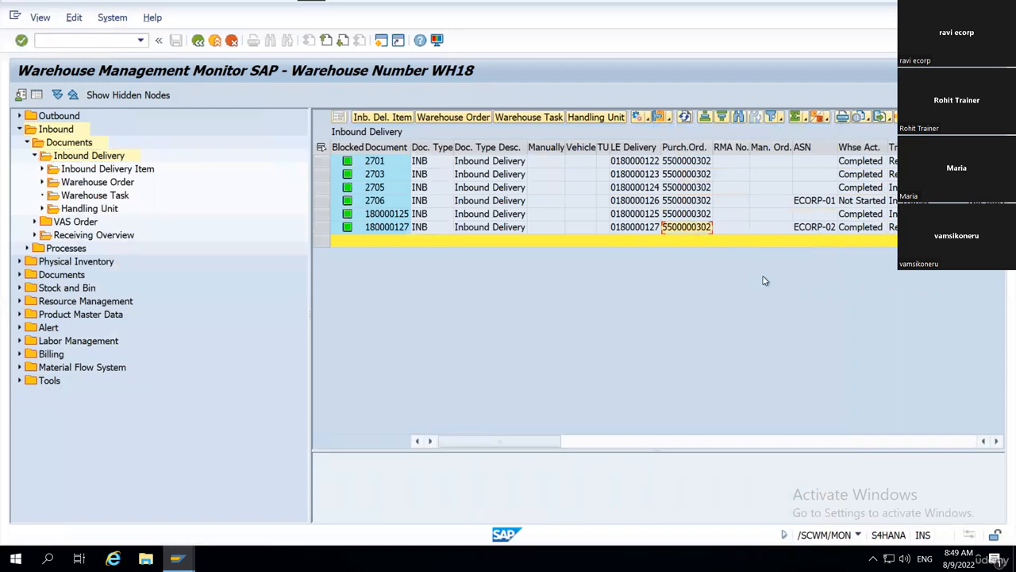
Open the Create Inbound Delivery transaction VL31N in a new session using /ovl31n
left_click(67, 38)
type("/ovl31")
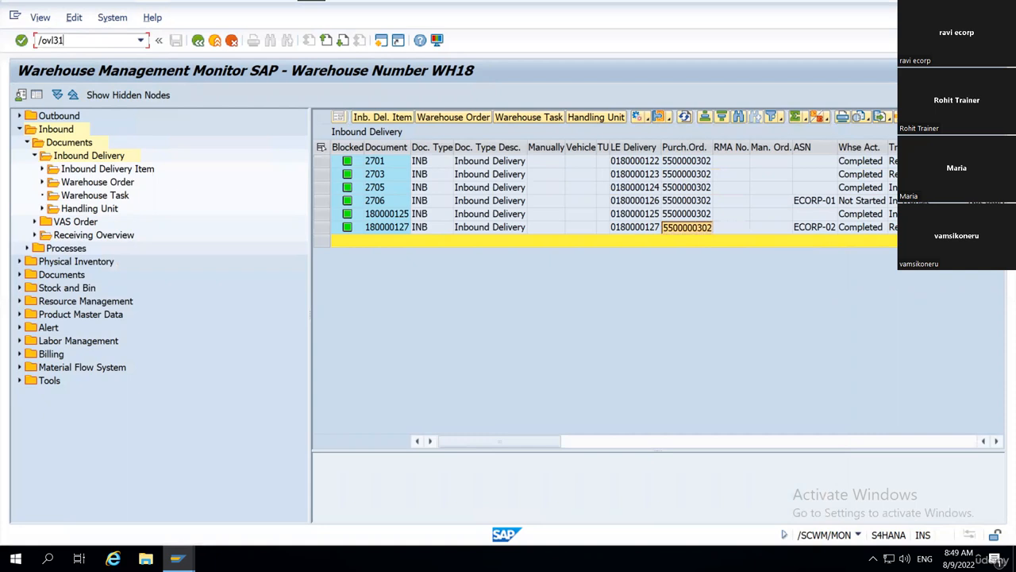
type("n")
key("Return")
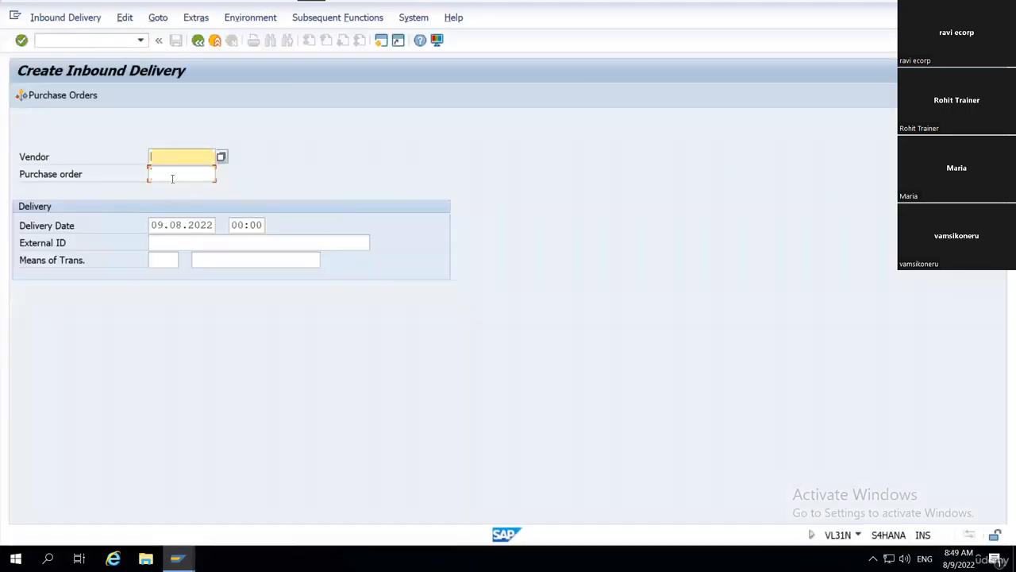
Start an inbound delivery for the copied purchase order number, leaving the External ID empty
left_click(172, 176)
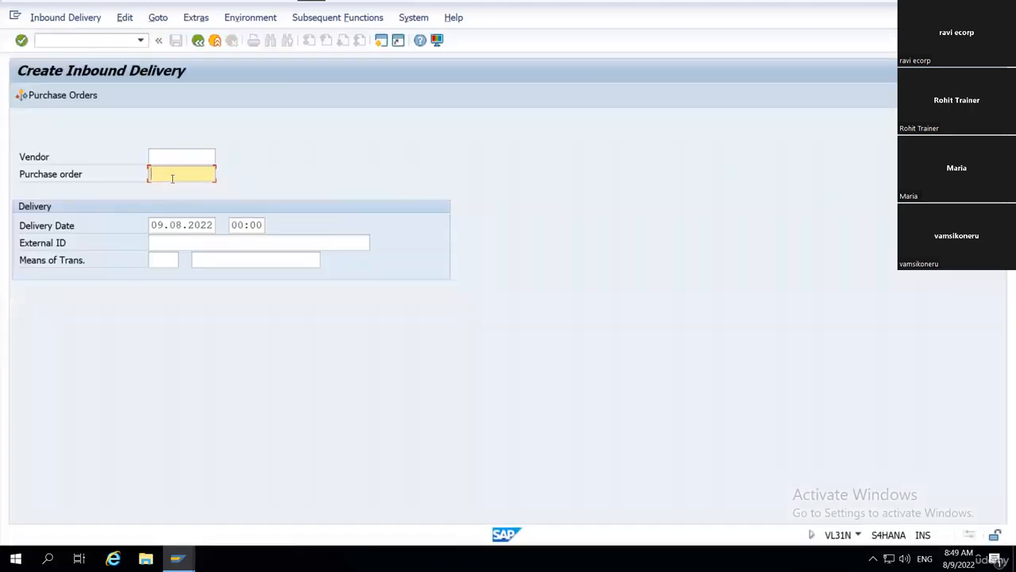
key("ctrl+v")
left_click(211, 242)
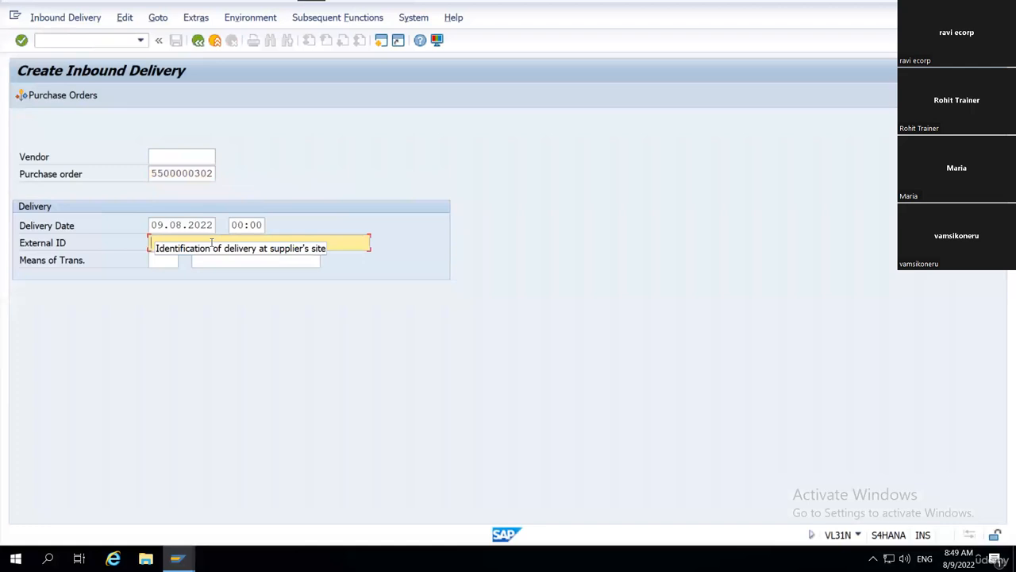
key("Return")
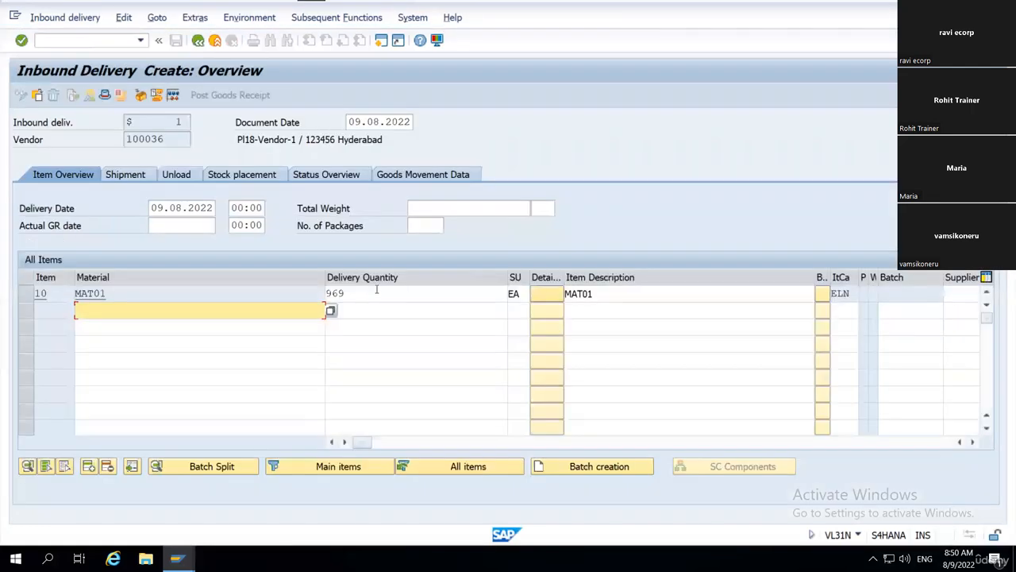
Set the delivery quantity of item 10, material MAT01, to 1 EA
left_click(377, 291)
double_click(376, 291)
type("1")
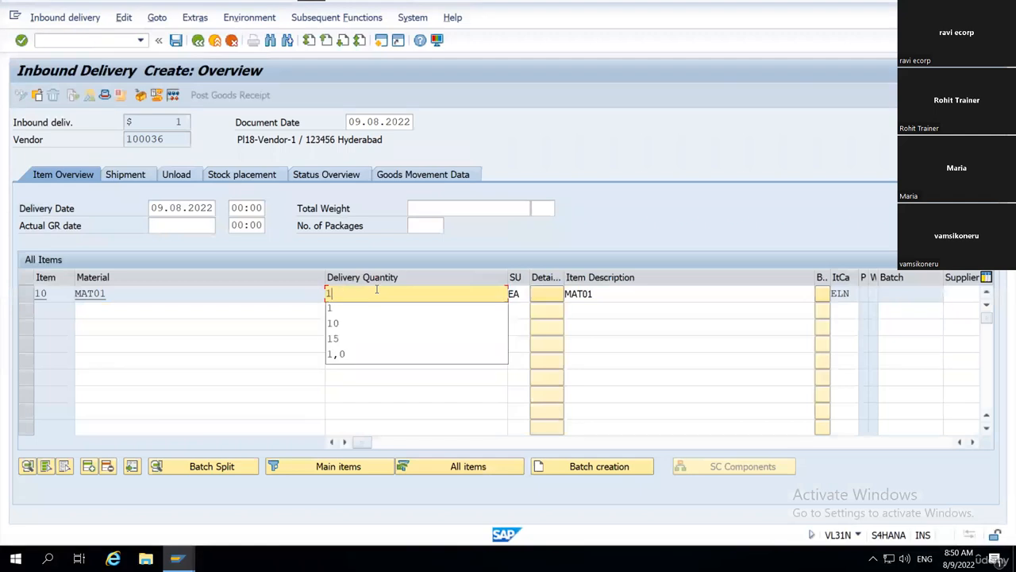
key("Return")
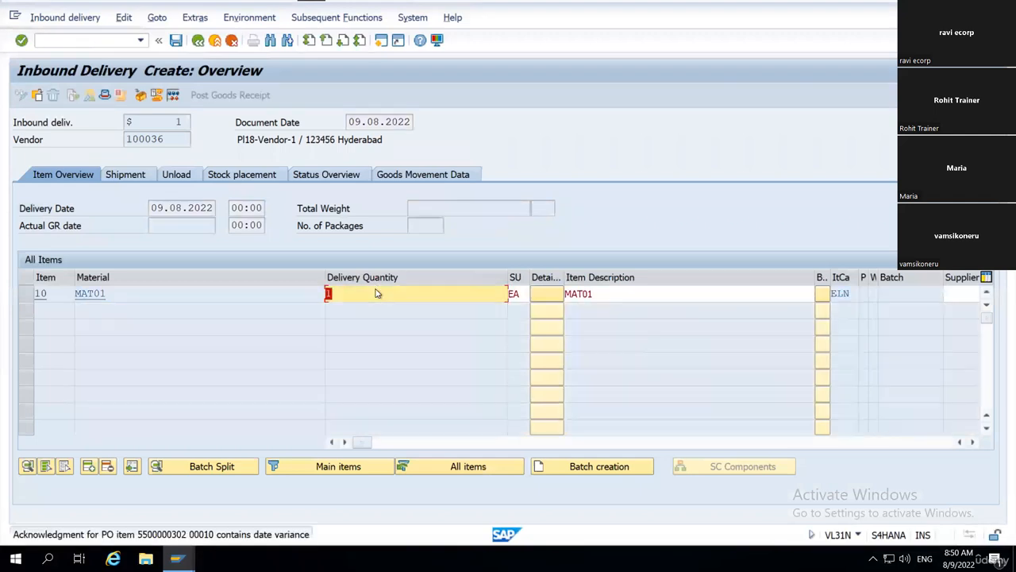
Check the item's plant, storage location ROD and warehouse number in the stock placement data, and save the inbound delivery
left_click(243, 175)
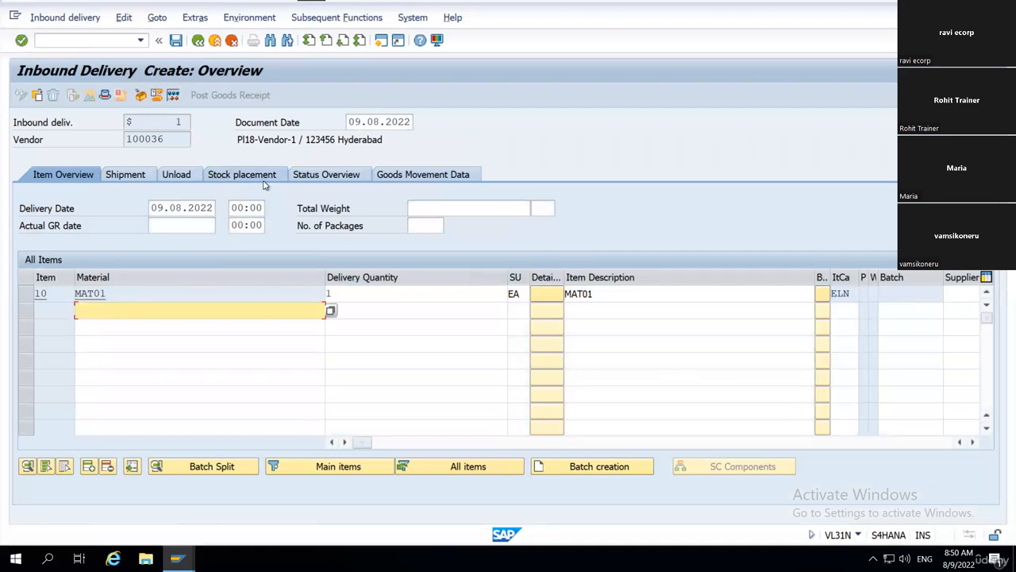
left_click(265, 178)
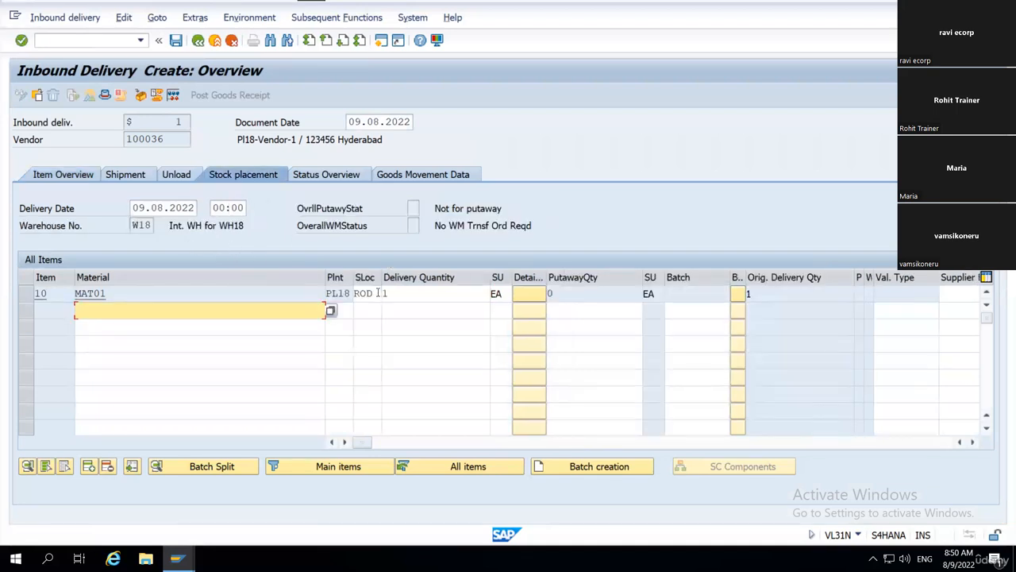
left_click(332, 294)
left_click(367, 293)
type("ROD")
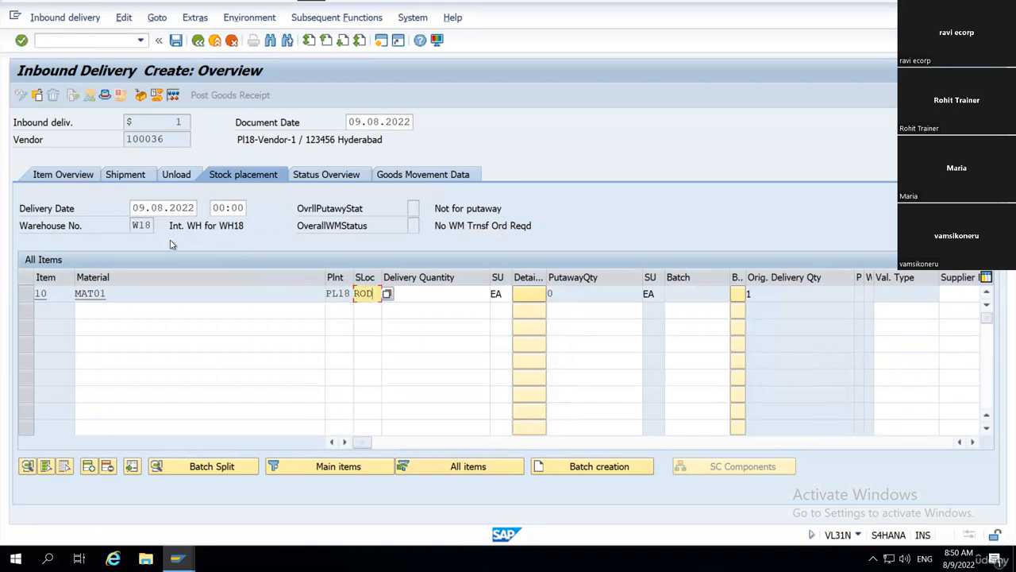
left_click(140, 226)
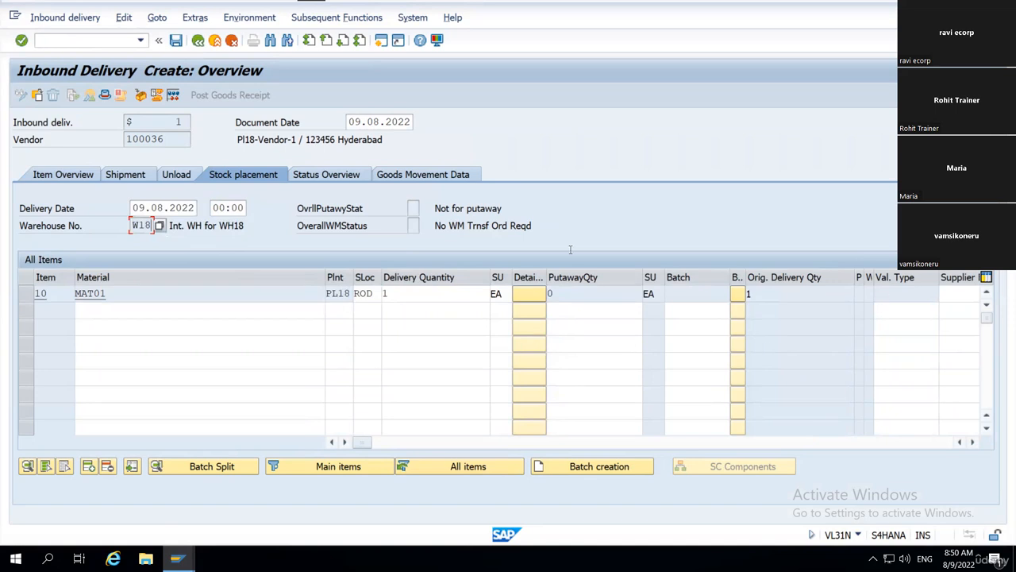
left_click(177, 41)
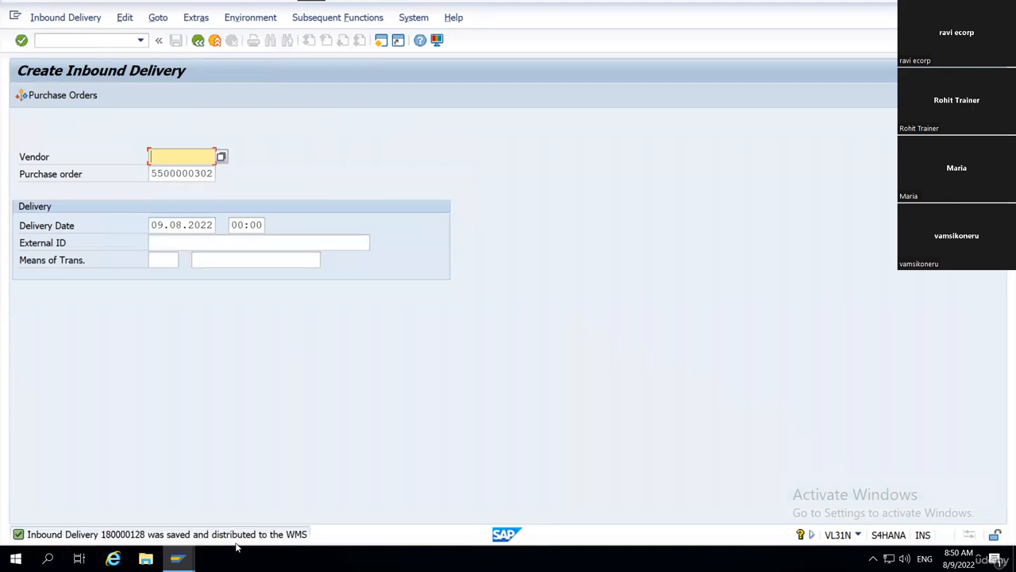
Switch to displaying the saved inbound delivery in VL33N and pick up its delivery number
left_click(64, 21)
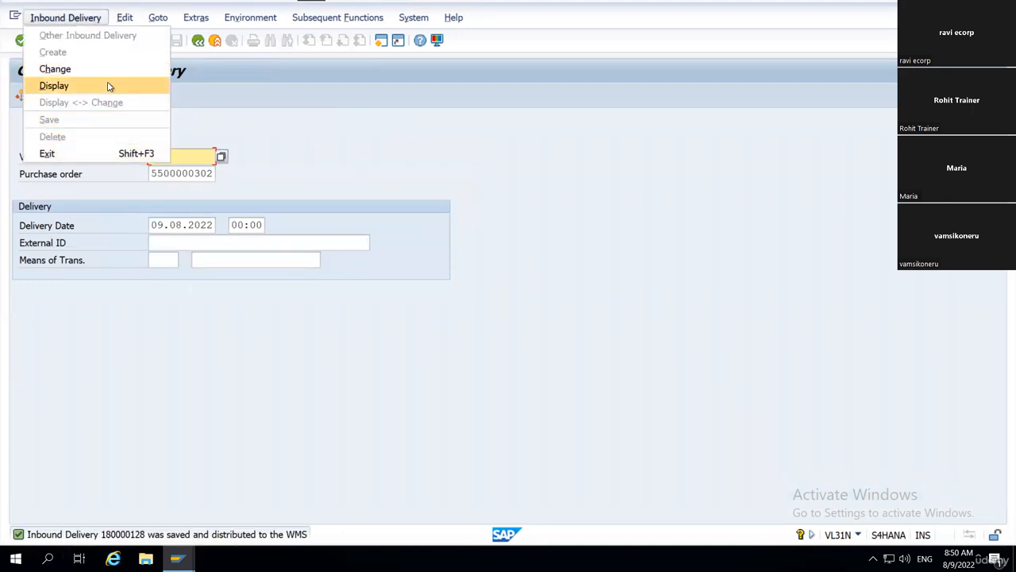
left_click(106, 84)
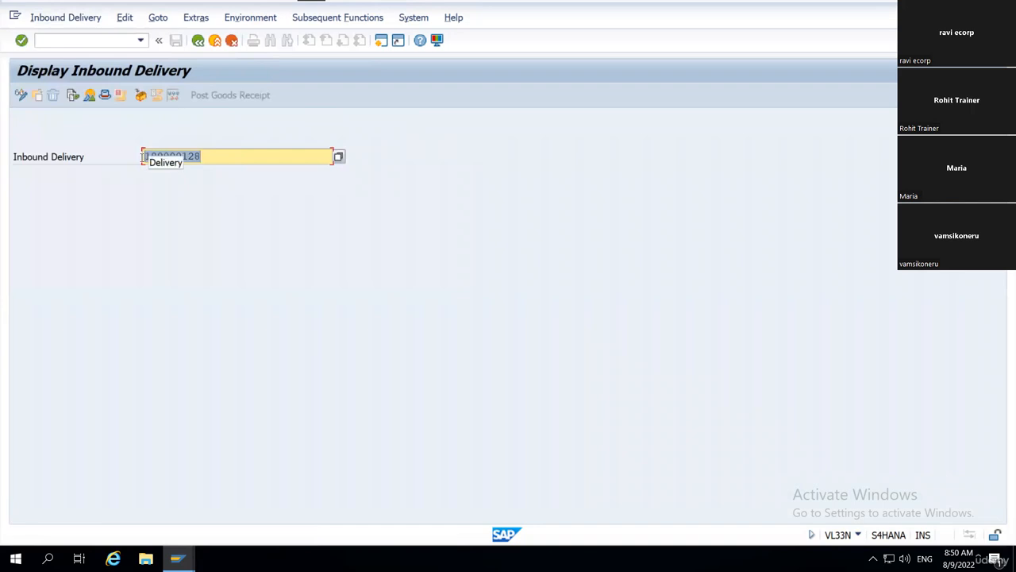
left_click(143, 157)
Replace the current transaction with Maintain Inbound Delivery using /n/scwm/prdi
left_click(111, 42)
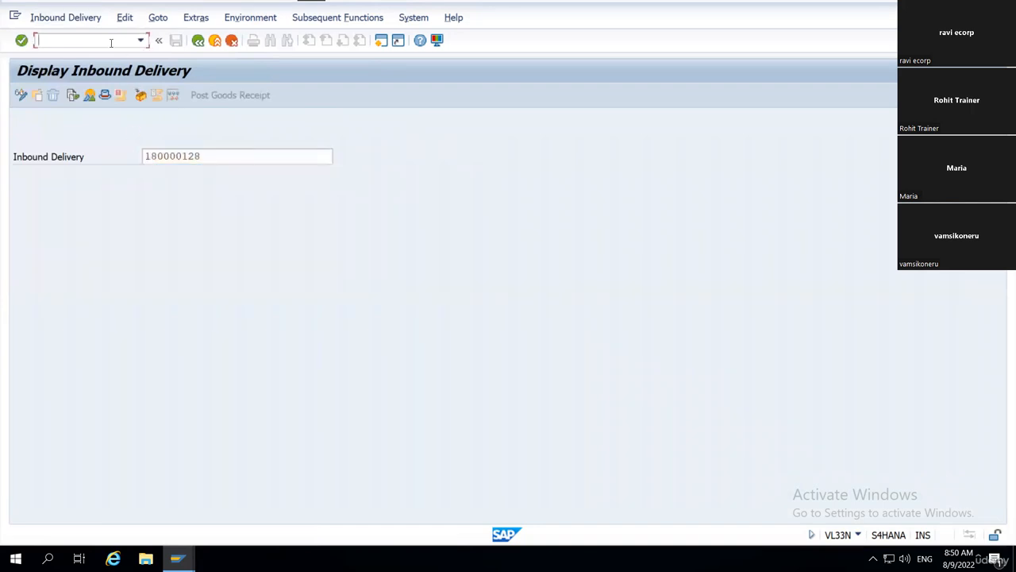
type("/nscw")
key("BackSpace")
type("/scwm/prdi")
key("Return")
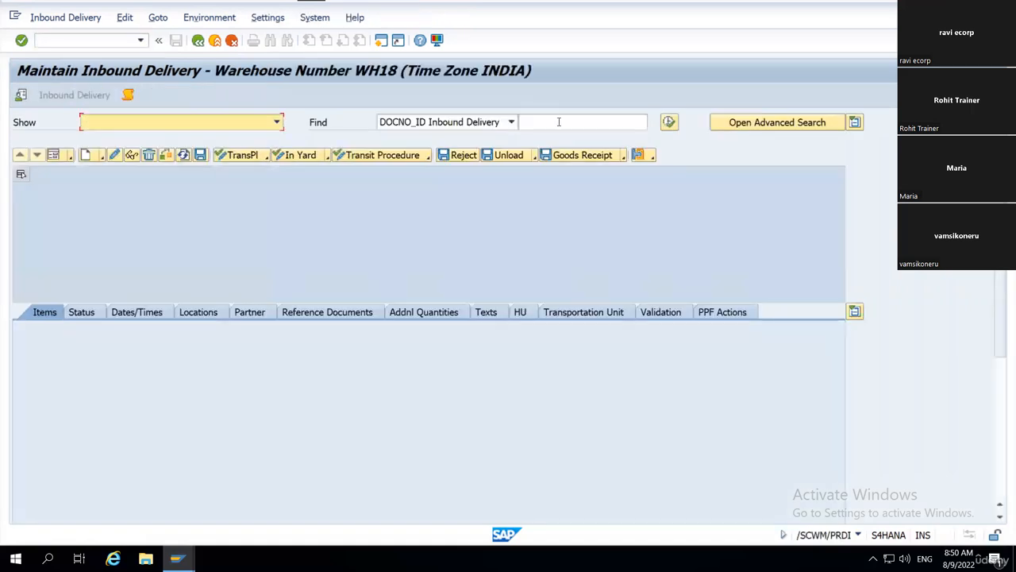
Find inbound delivery 180000128 using the DOCNO_ID Inbound Delivery search criterion
left_click(559, 121)
type("180000128")
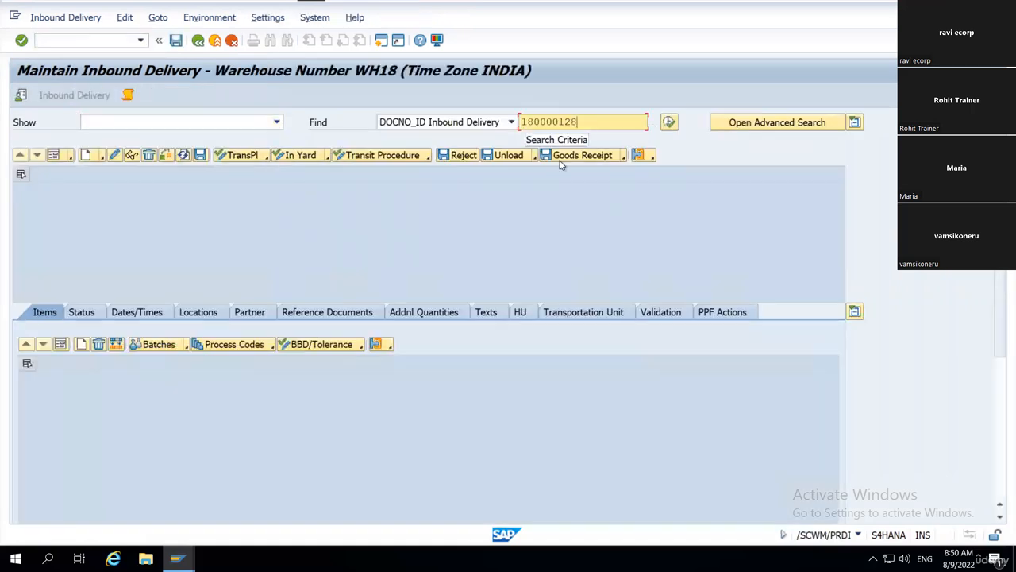
left_click(476, 122)
left_click(670, 123)
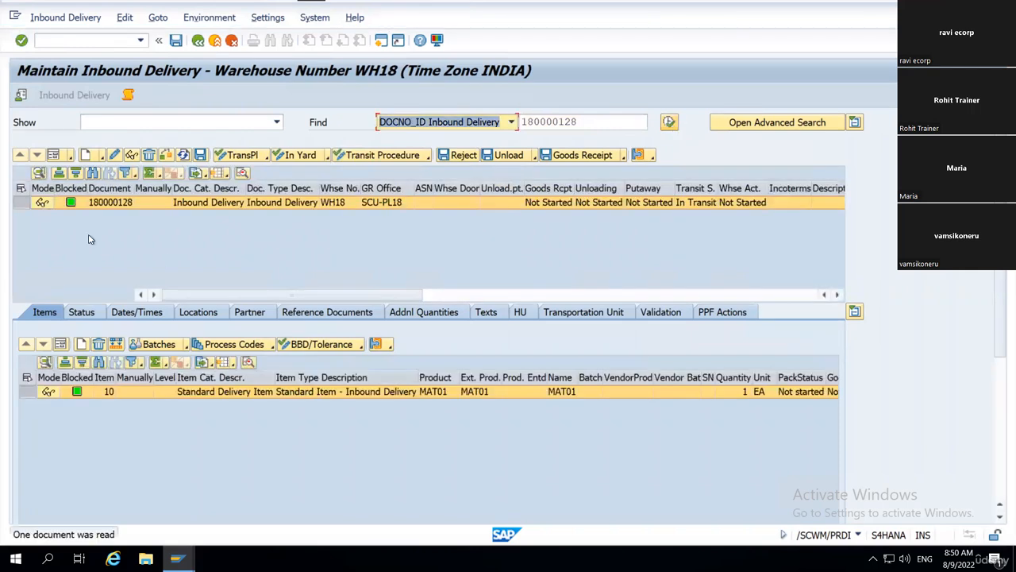
Select the found inbound delivery's row and post its goods receipt
left_click(115, 203)
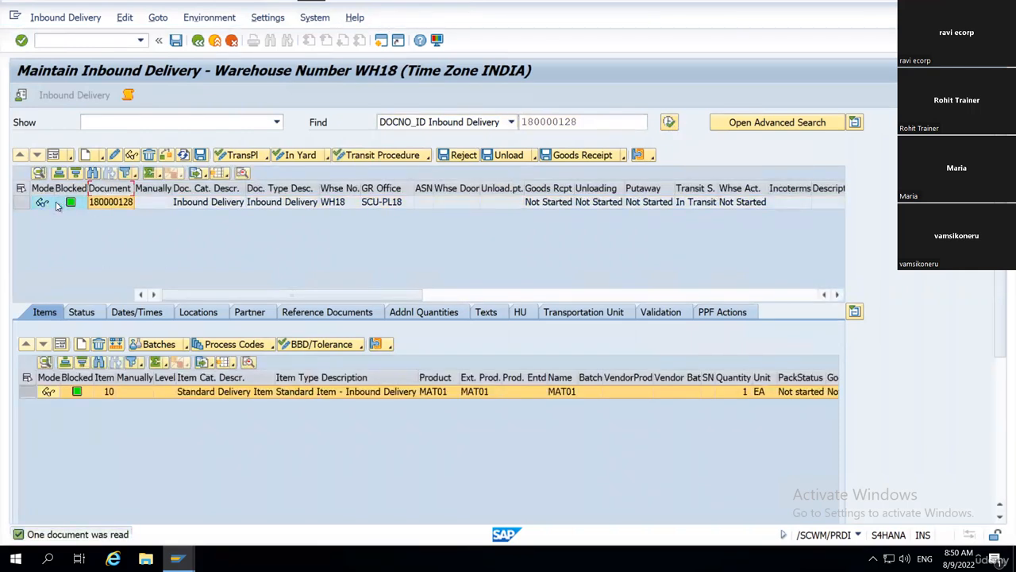
left_click(22, 202)
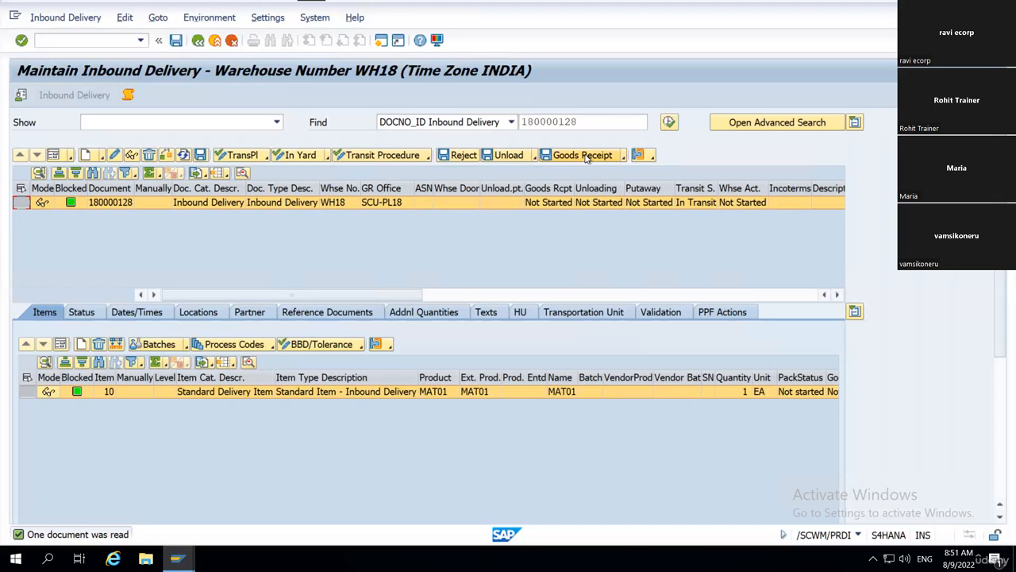
left_click(586, 156)
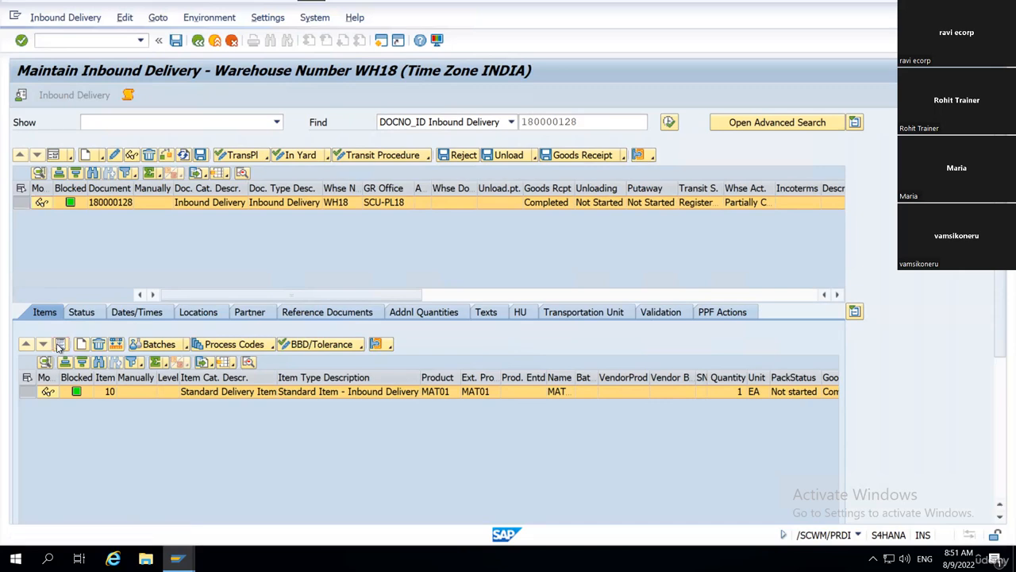
Show item 10 of the delivery in form view and check the Goods Mvt Bin under Movement Data
left_click(60, 347)
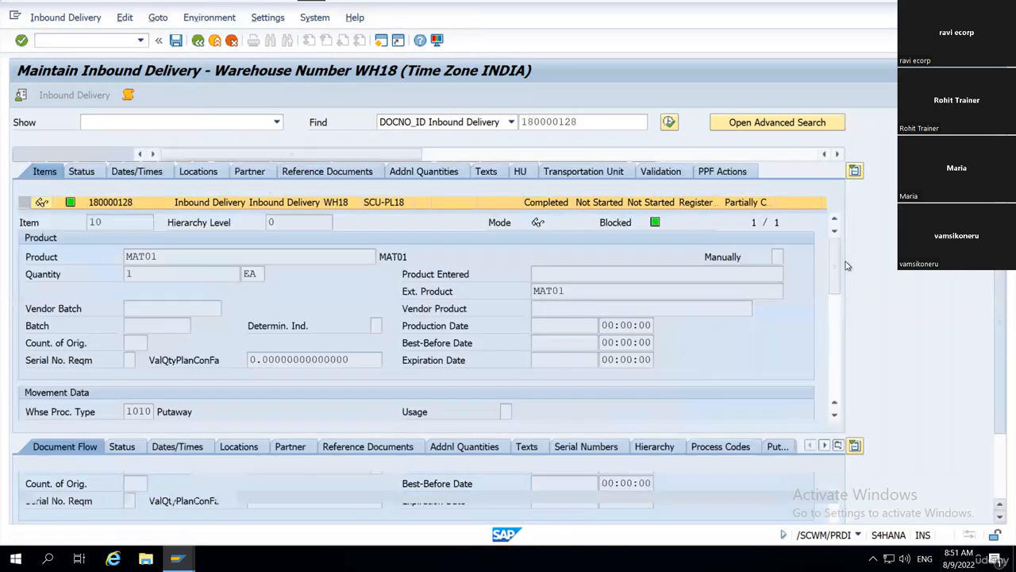
scroll(838, 307, "down", 5)
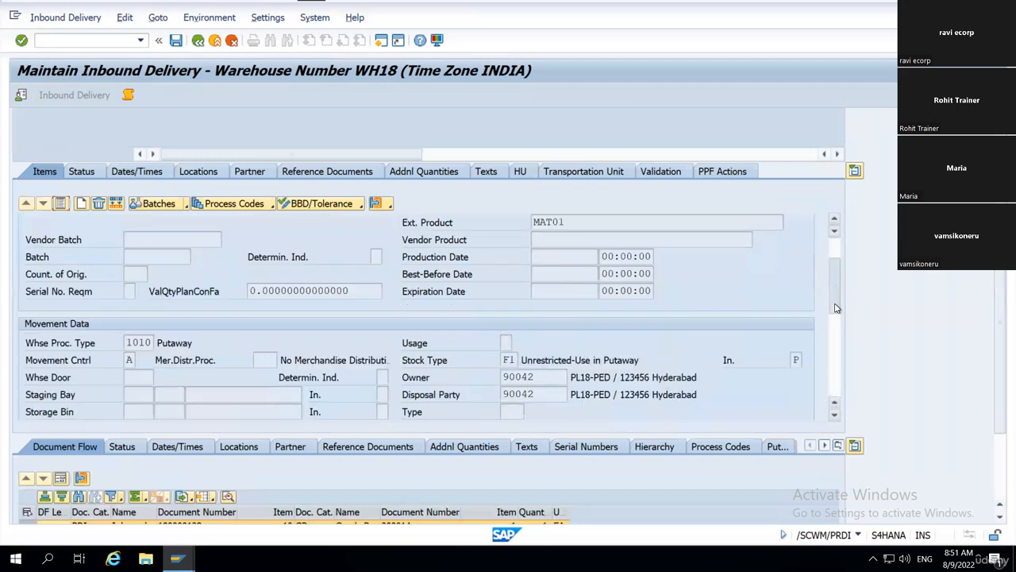
left_click(136, 378)
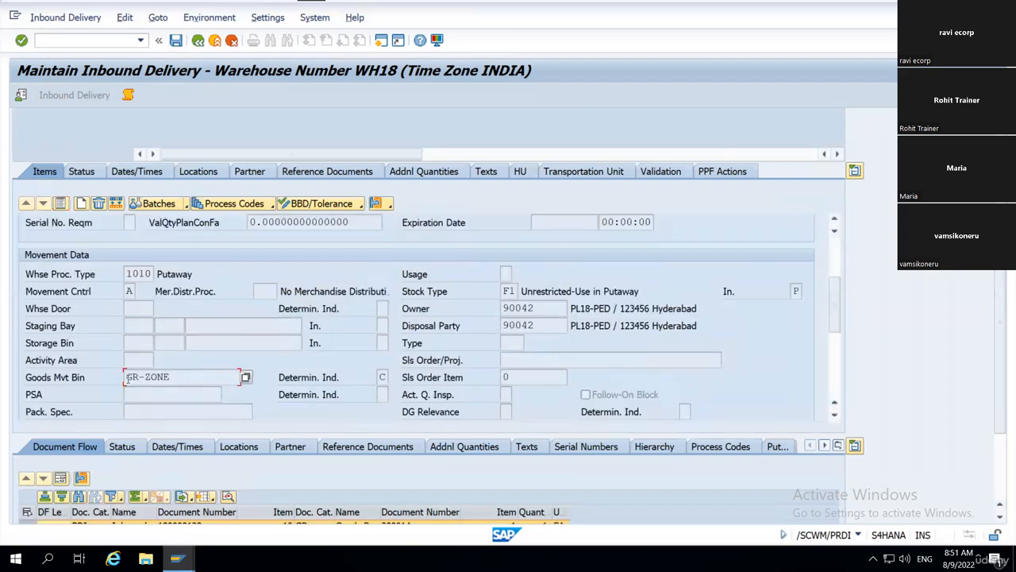
Check the Goods Mvt Bin and Whse Proc. Type of item 10 under Movement Data
left_click_drag(172, 378, 126, 370)
left_click(172, 377)
left_click(126, 371)
left_click(150, 273)
mouse_move(153, 273)
left_mouse_down()
mouse_move(126, 273)
mouse_move(154, 273)
left_mouse_up()
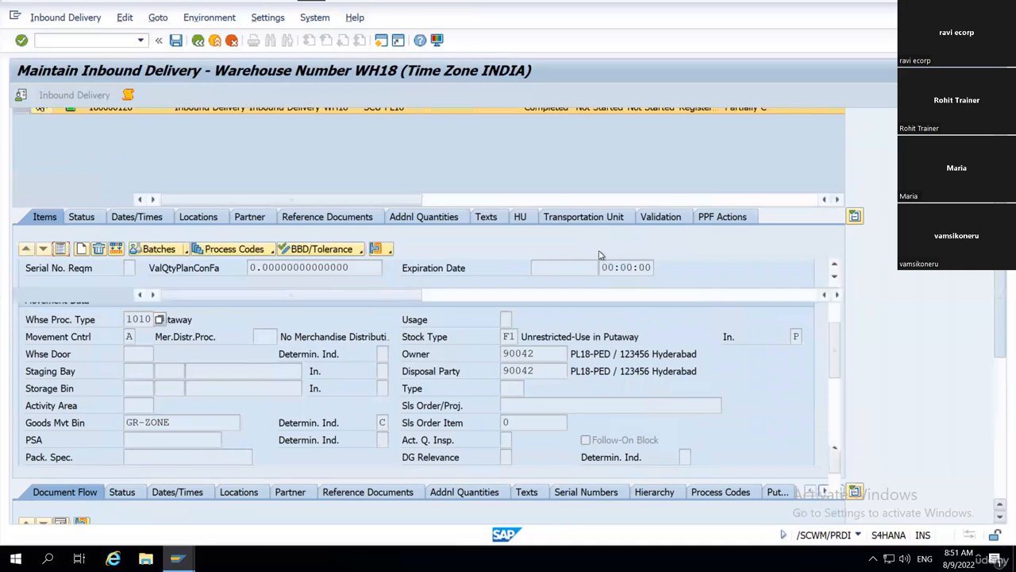
Check the Goods Rcpt and Putaway statuses in the inbound delivery's row
scroll(558, 260, "up", 3)
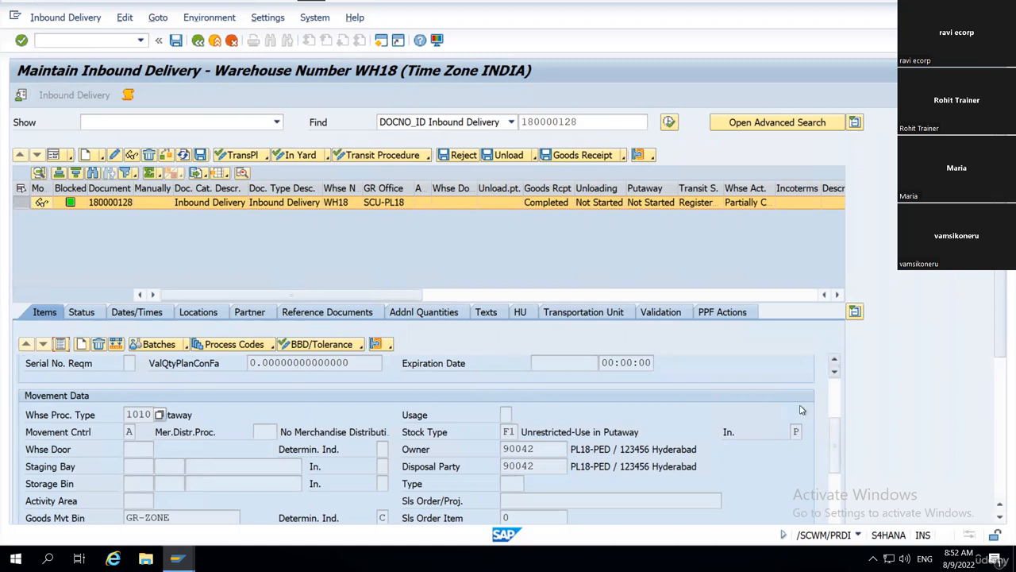
scroll(680, 363, "up", 4)
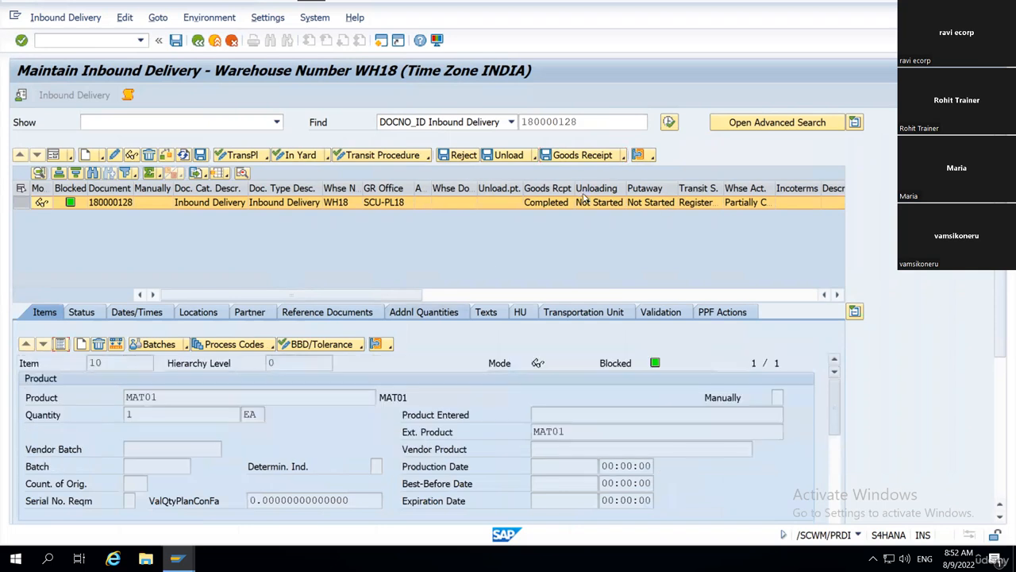
left_click(546, 202)
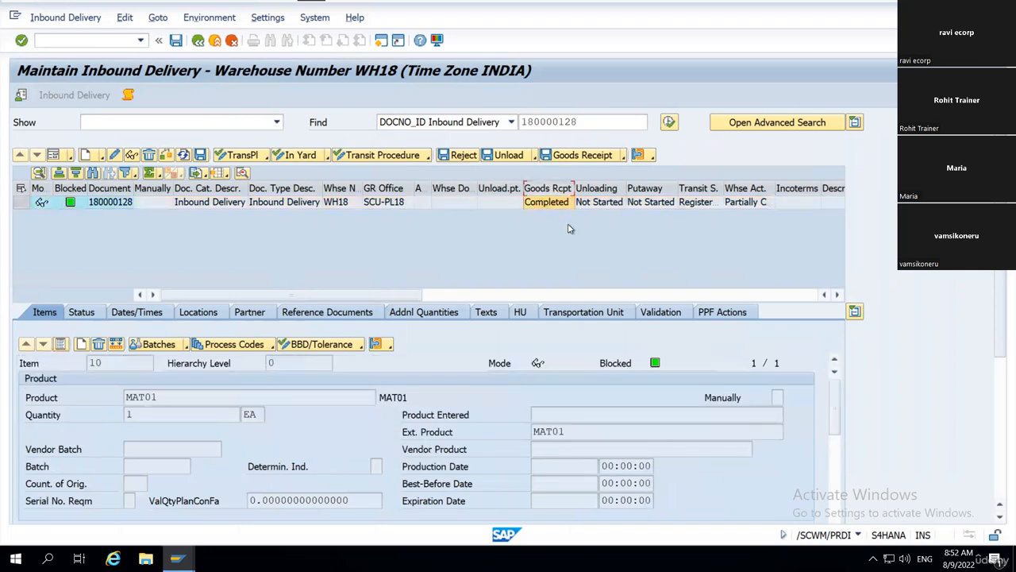
left_click(669, 203)
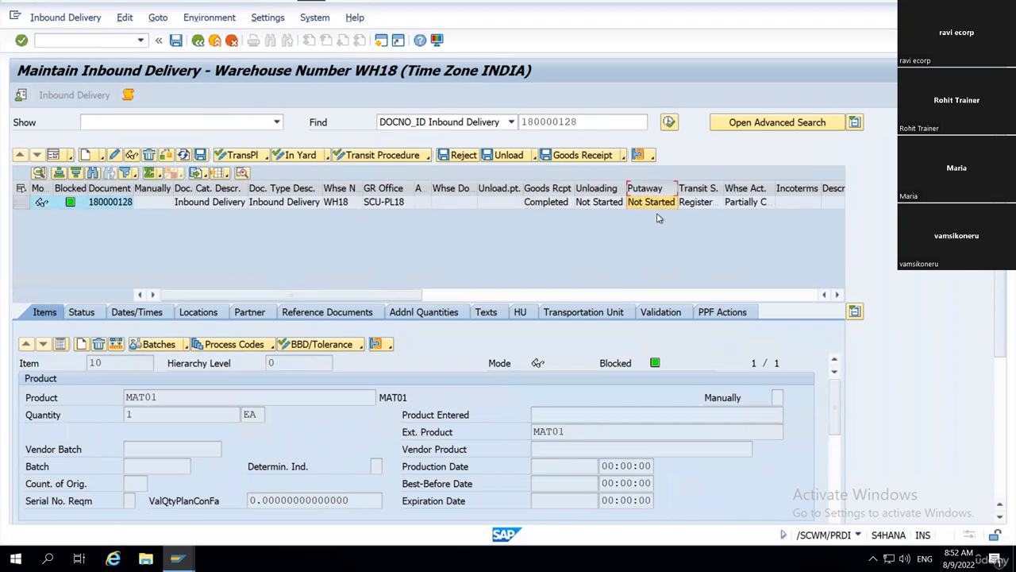
Select the inbound delivery's row and start its Warehouse Task follow-on function
left_click(19, 201)
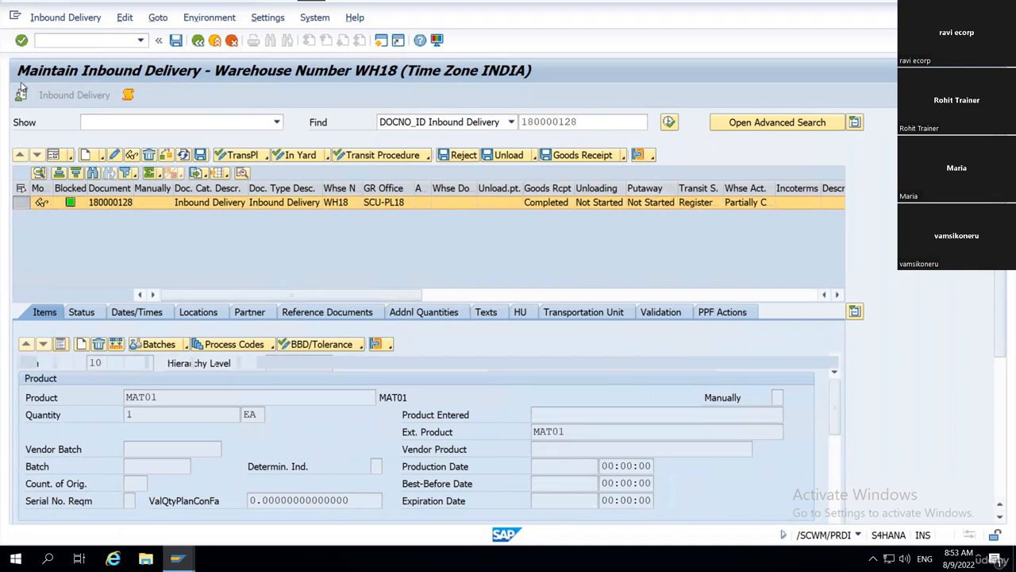
left_click(63, 17)
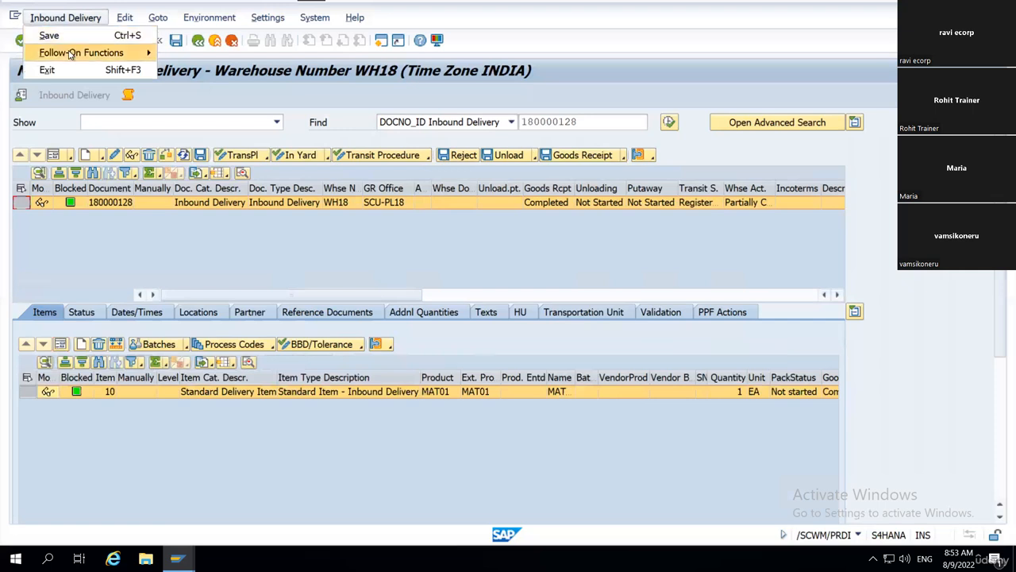
mouse_move(70, 54)
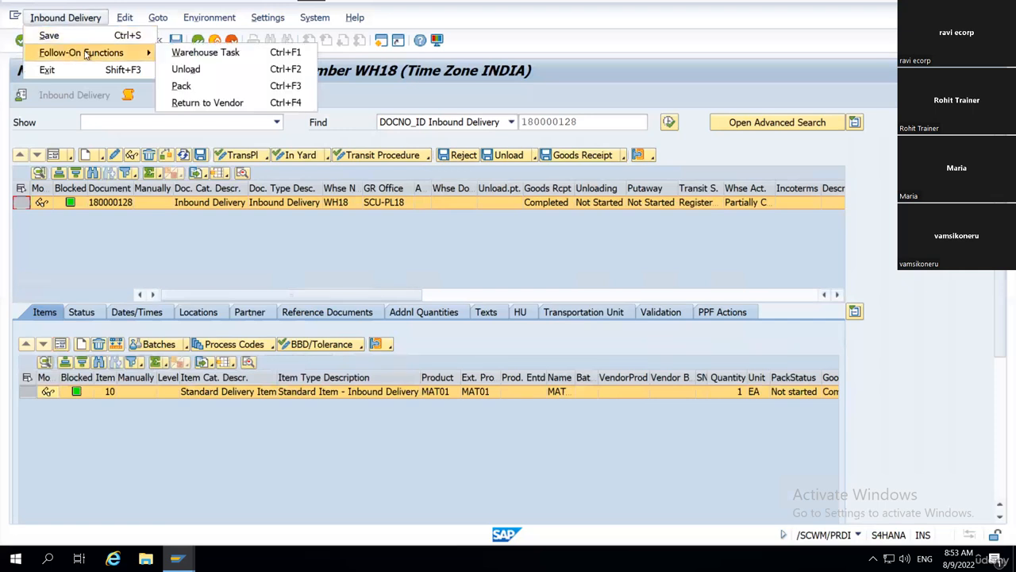
left_click(208, 54)
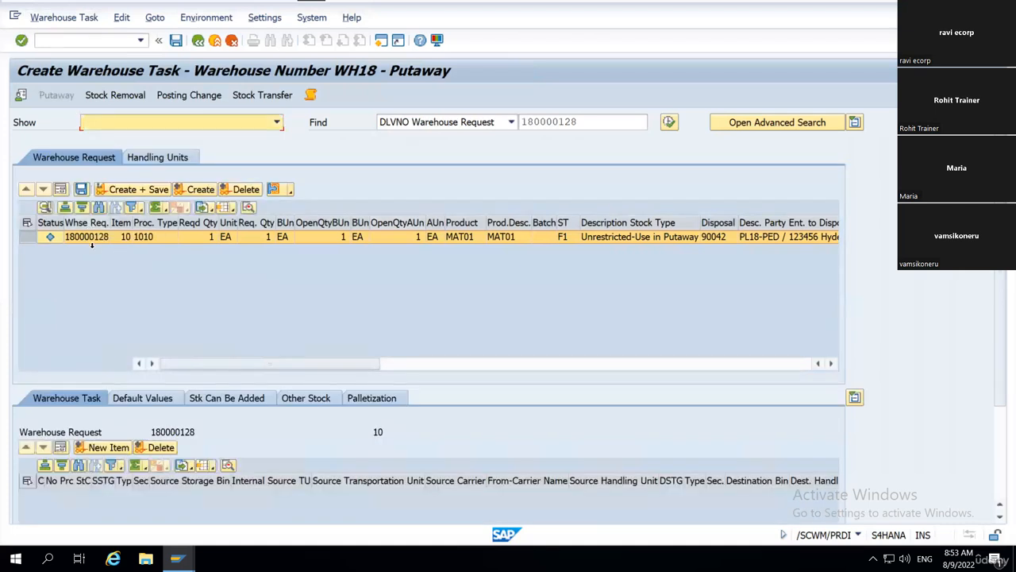
Review the warehouse request's number, product, stock type and disposal party in the putaway list
left_click(88, 237)
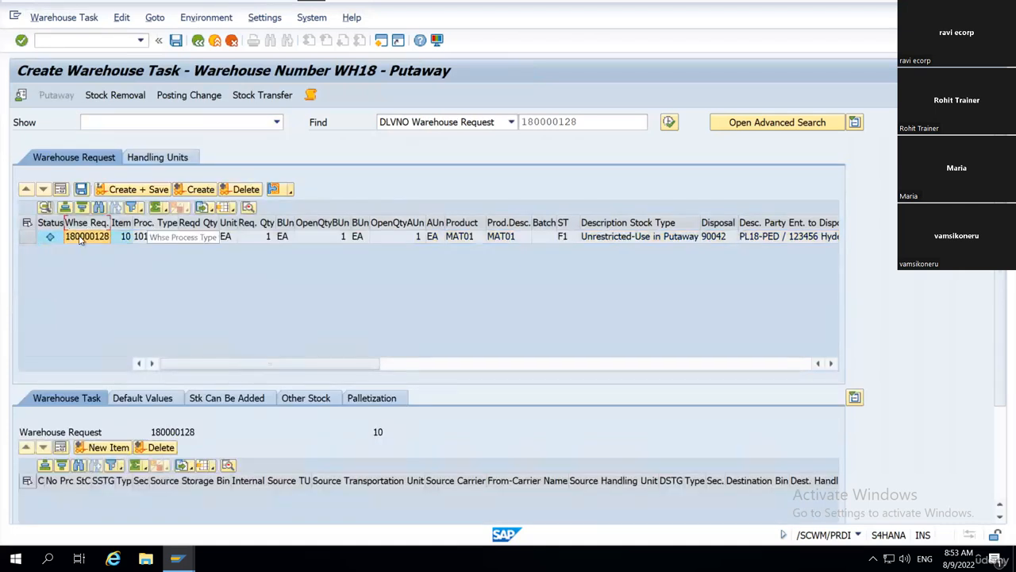
left_click_drag(79, 240, 796, 242)
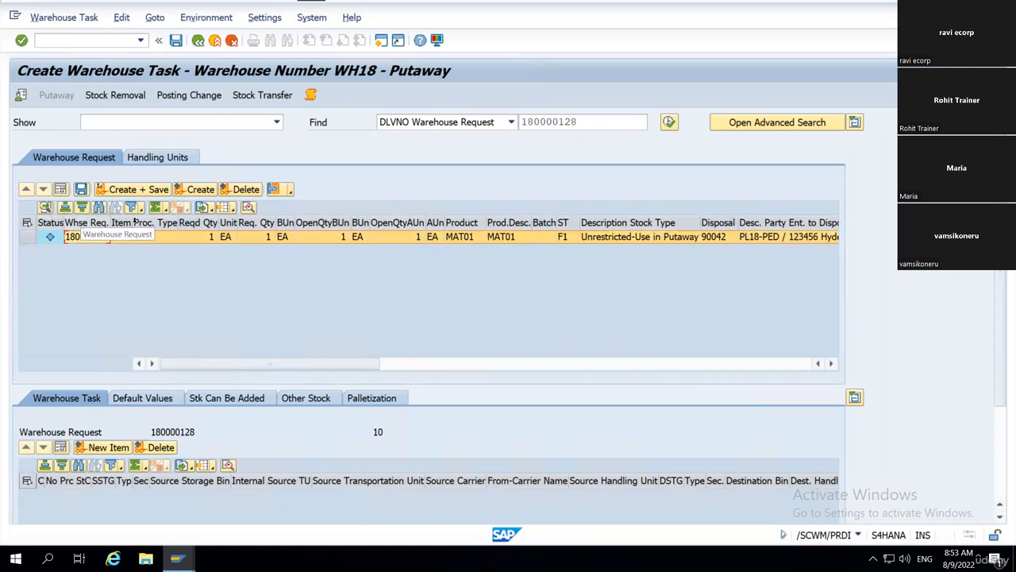
left_click(600, 122)
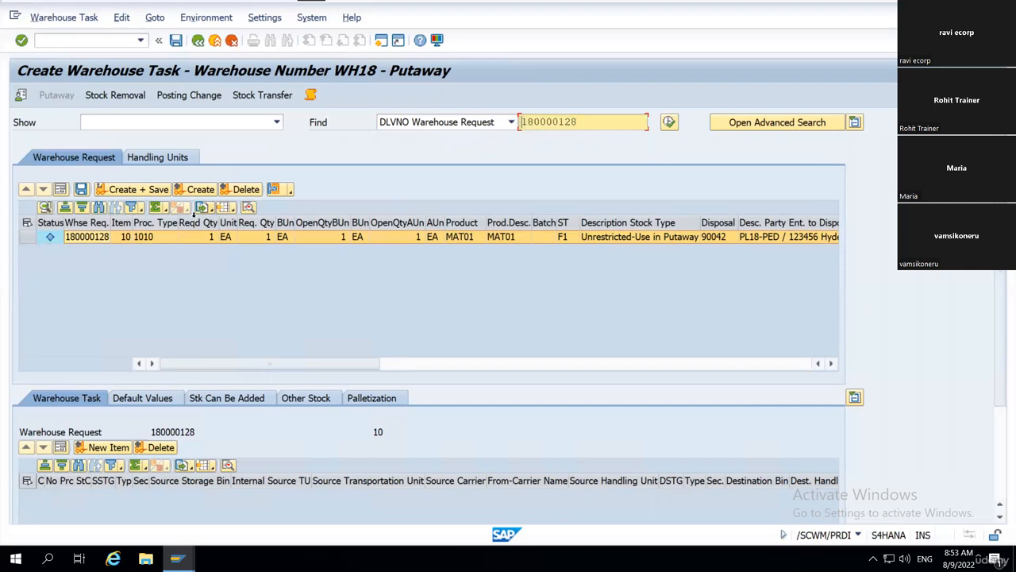
left_click(86, 238)
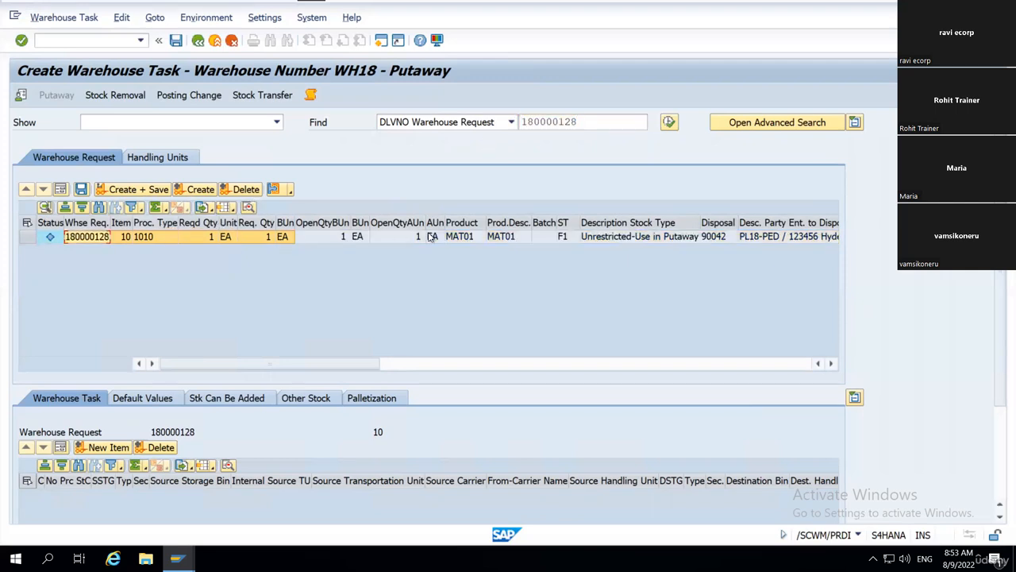
left_click(458, 223)
left_click(567, 223)
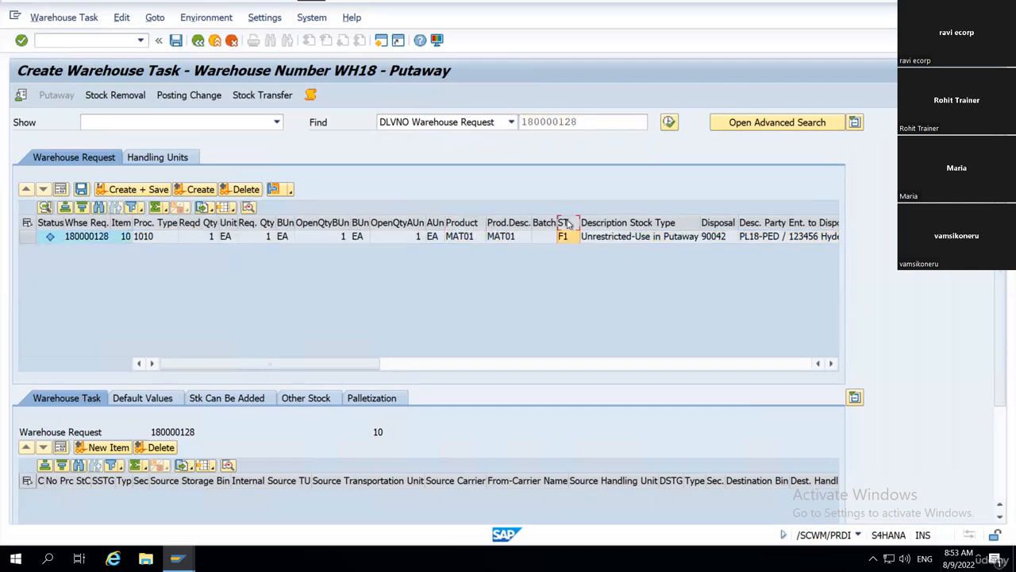
left_click(718, 223)
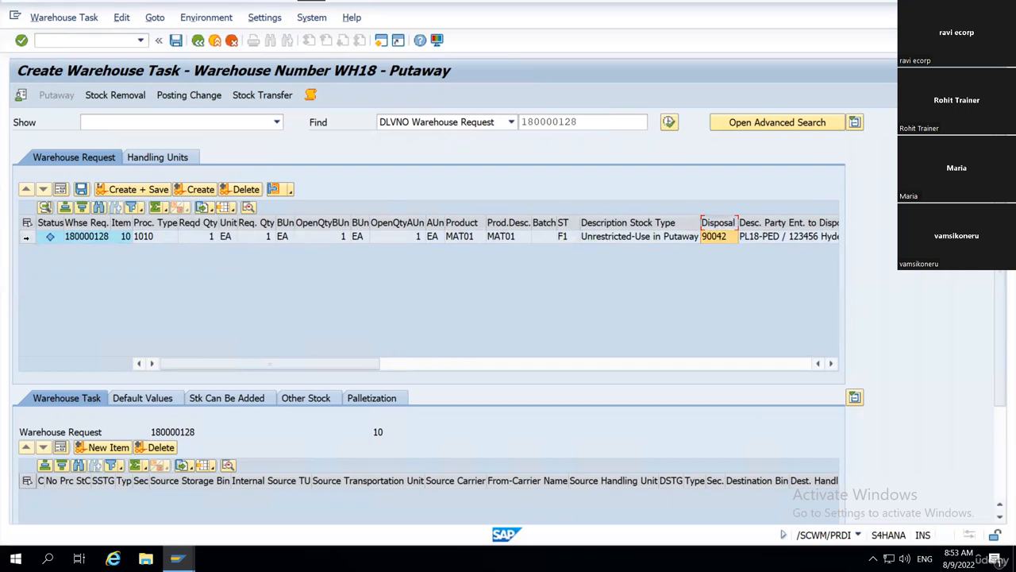
Select the warehouse request's row and set the Destination Bin to 0030-01 in its default values
left_click(25, 237)
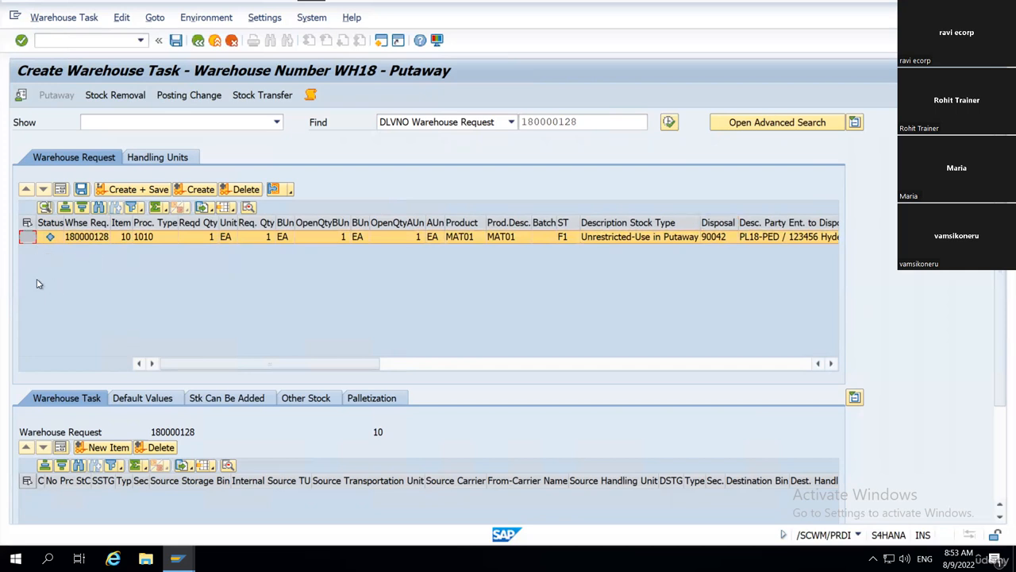
left_click(122, 224)
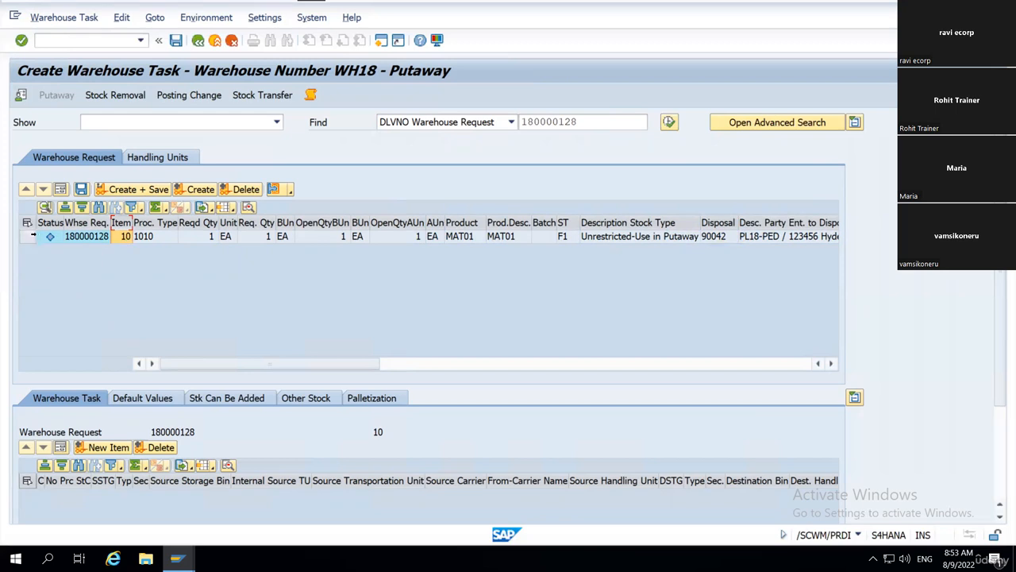
left_click(33, 235)
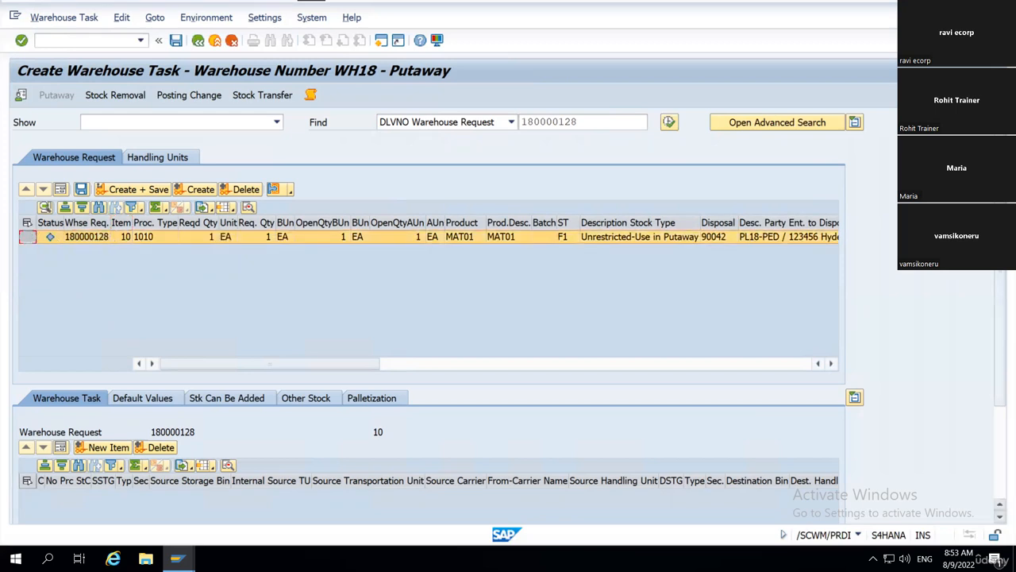
scroll(987, 295, "down", 2)
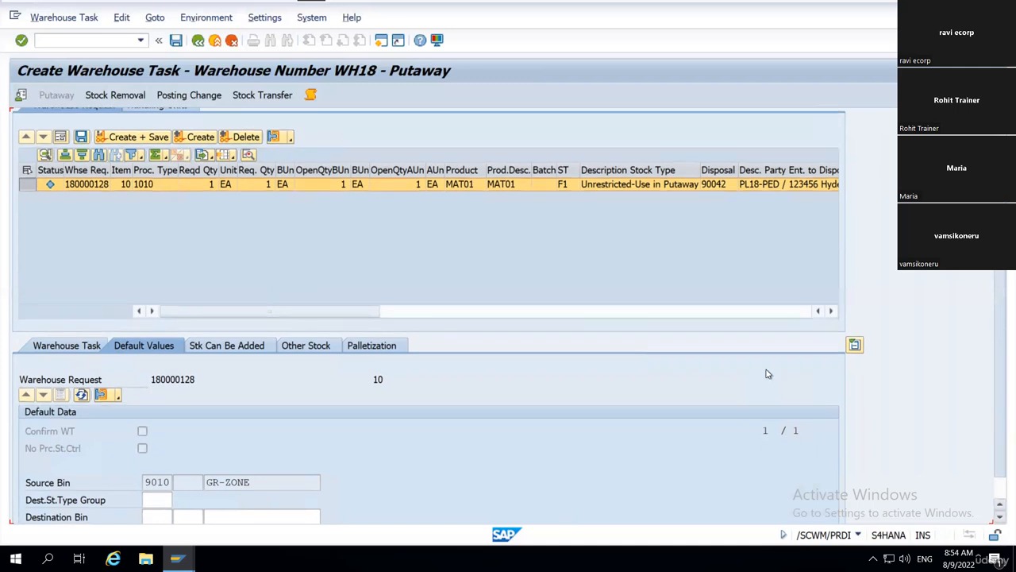
scroll(334, 438, "down", 2)
left_click(257, 447)
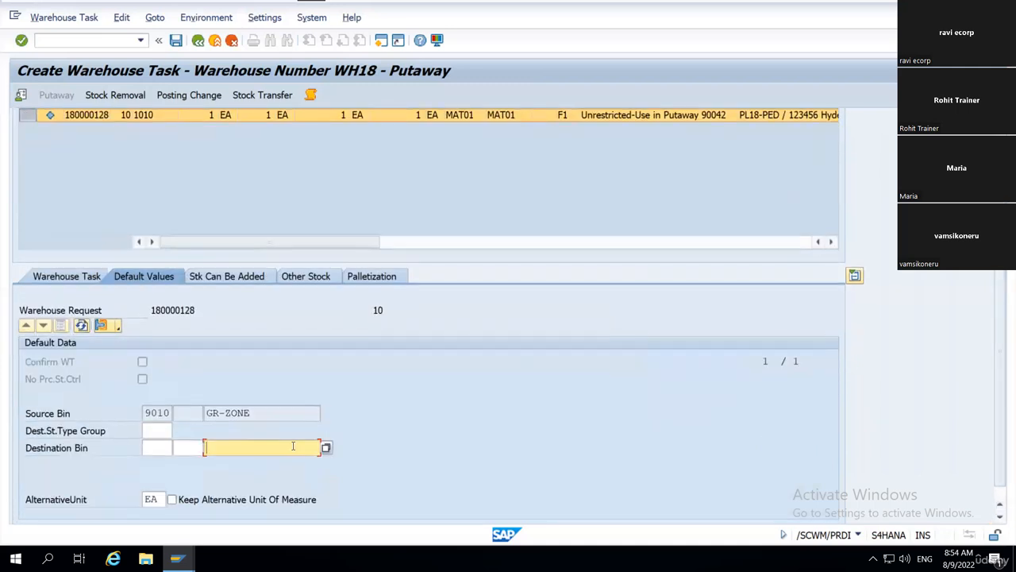
left_click(277, 448)
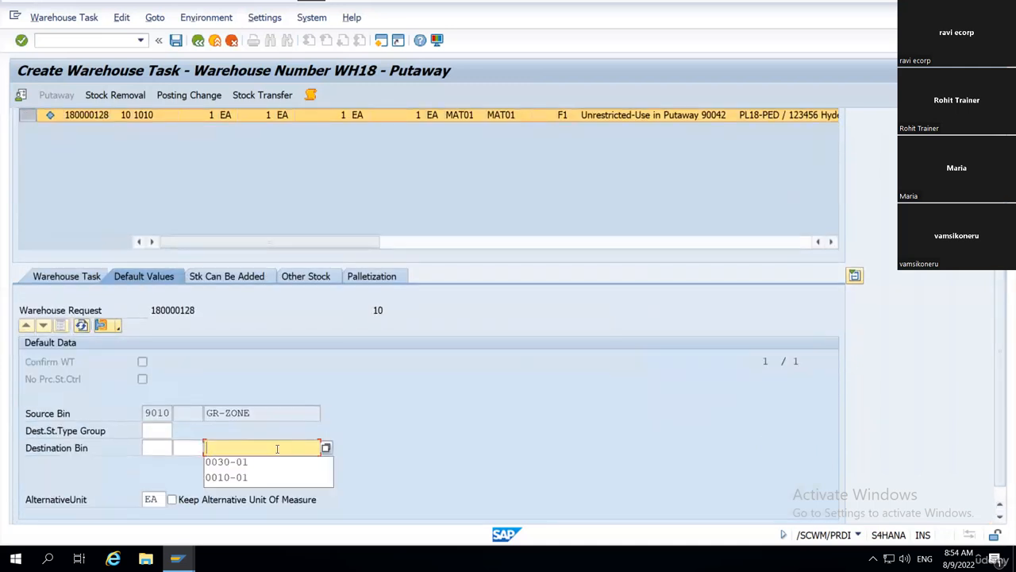
key("Down")
key("Return")
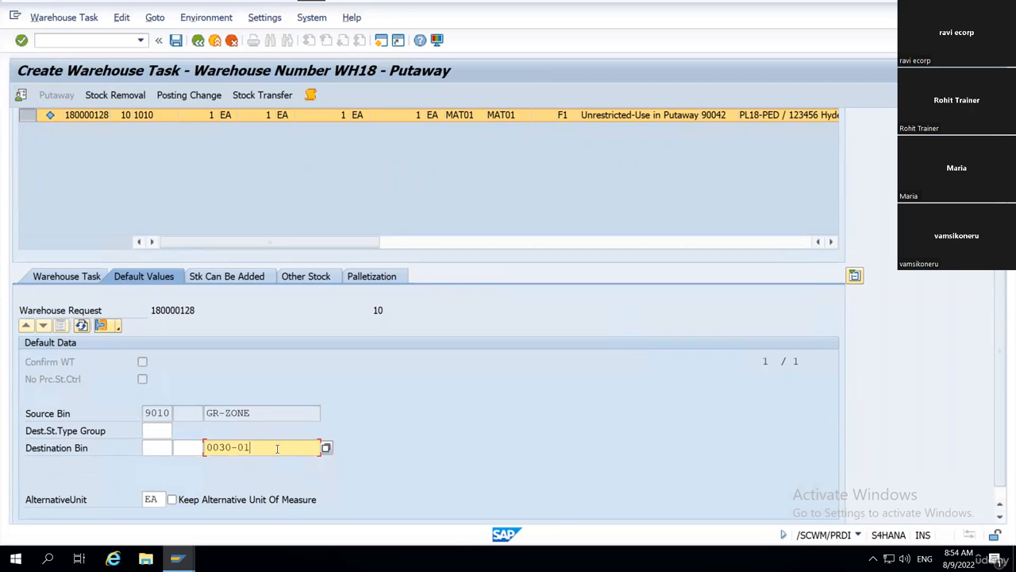
key("Return")
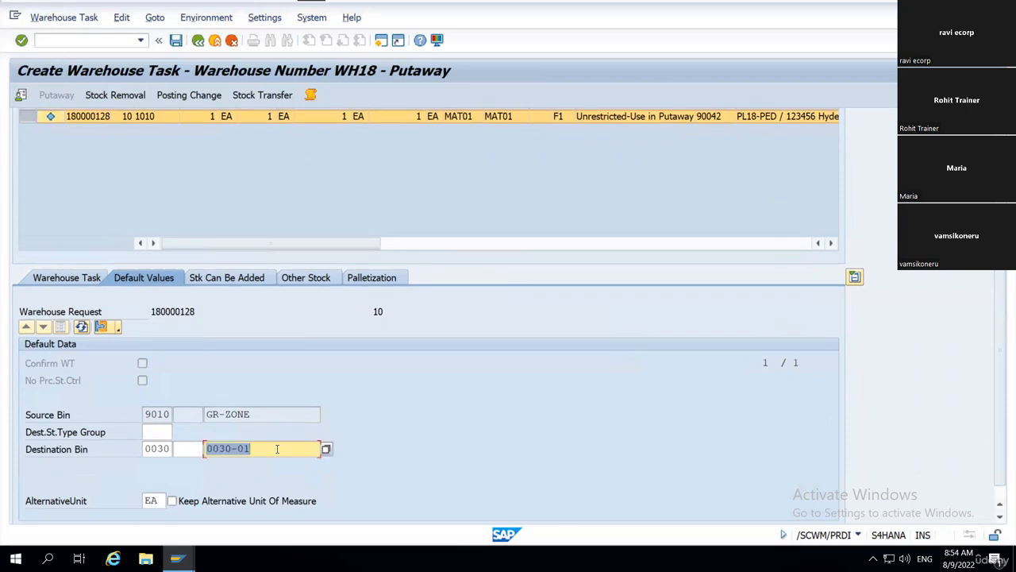
Check the destination storage type against the destination bin in the default data
left_click(145, 449)
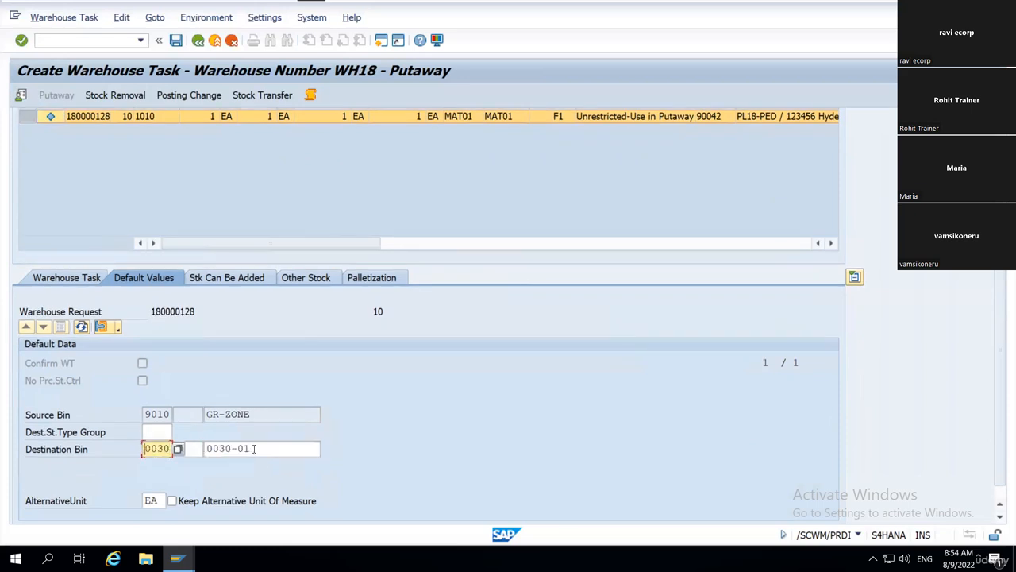
left_click(211, 450)
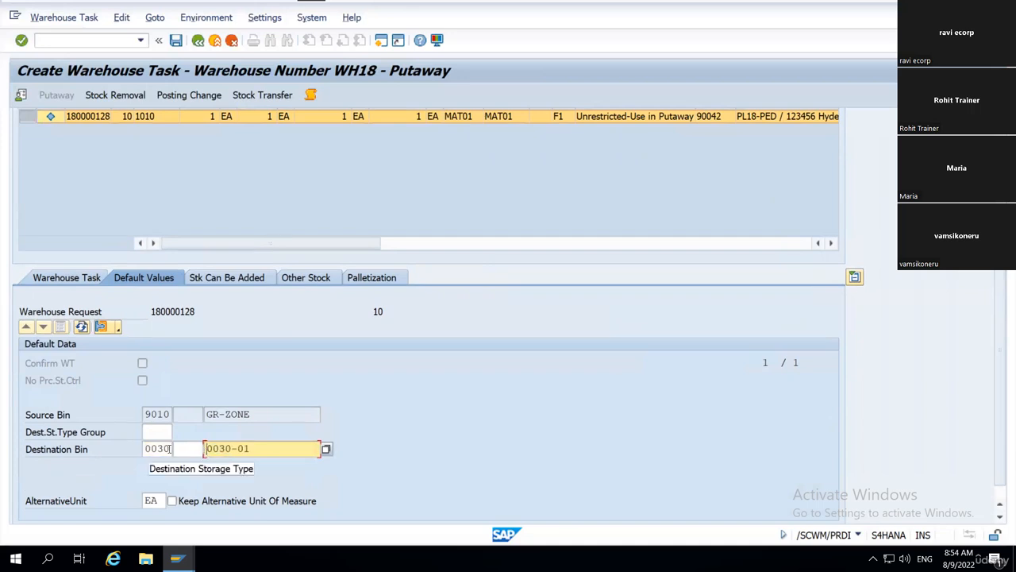
left_click(144, 450)
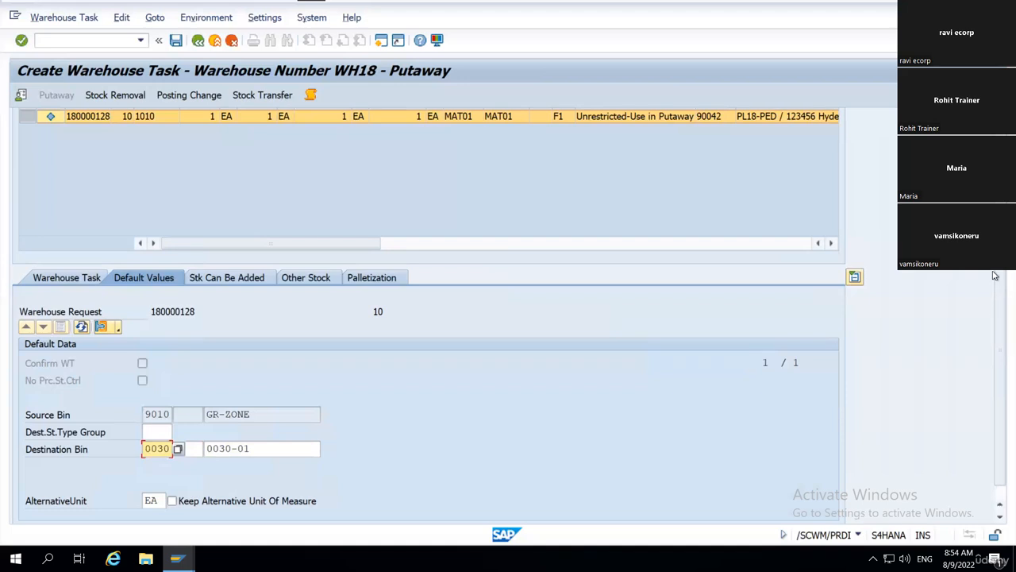
Create and save the putaway warehouse task for the selected warehouse request
scroll(997, 275, "up", 2)
scroll(997, 275, "up", 2)
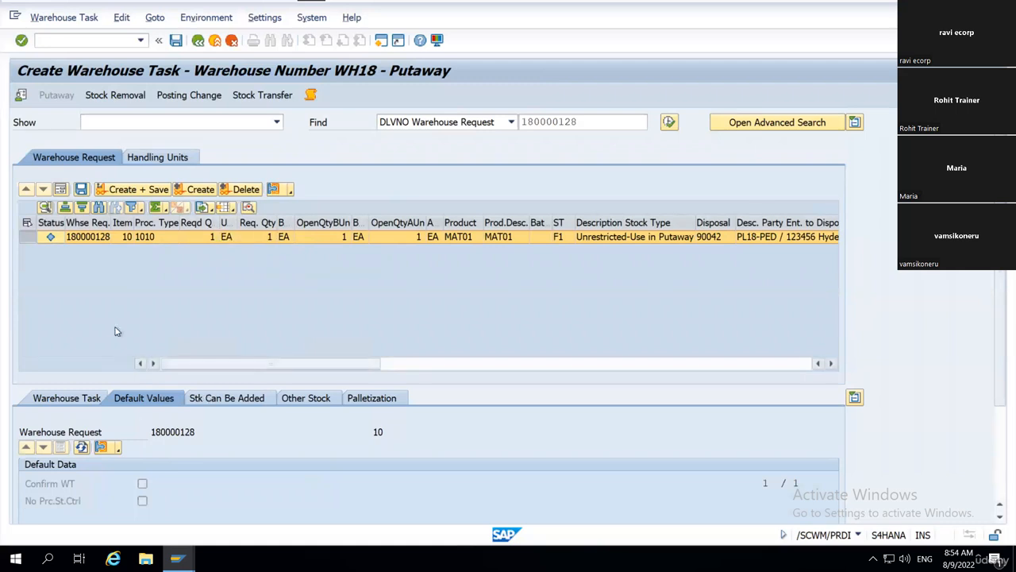
left_click(134, 192)
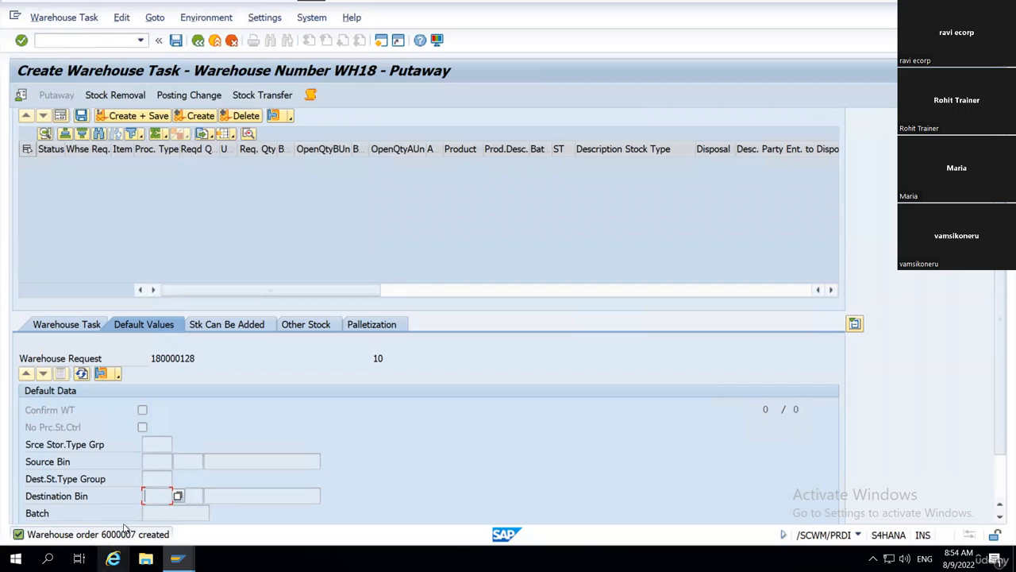
Go to warehouse task confirmation and review the warehouse order's status, queue and product warehouse task
left_click(77, 19)
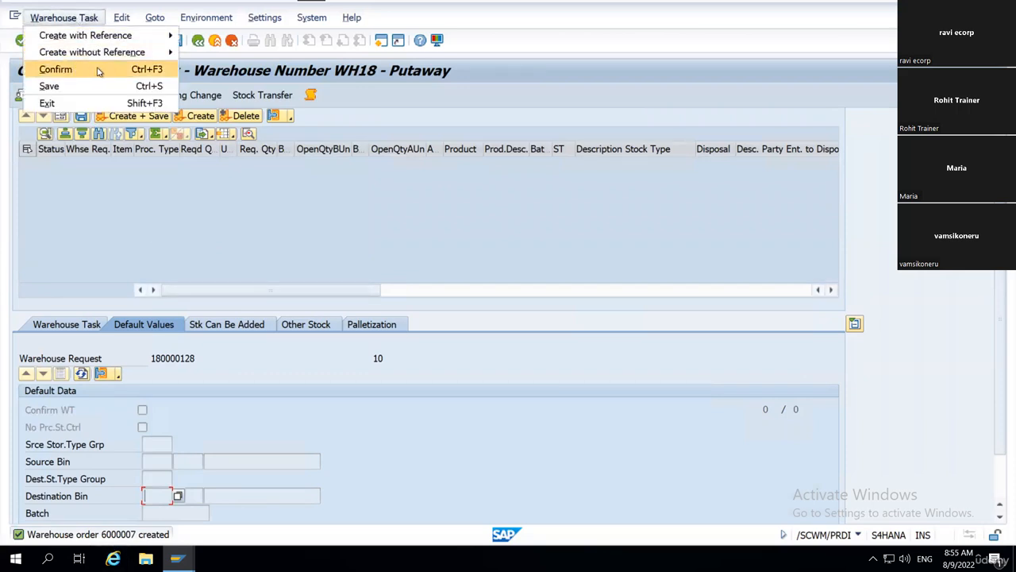
left_click(149, 213)
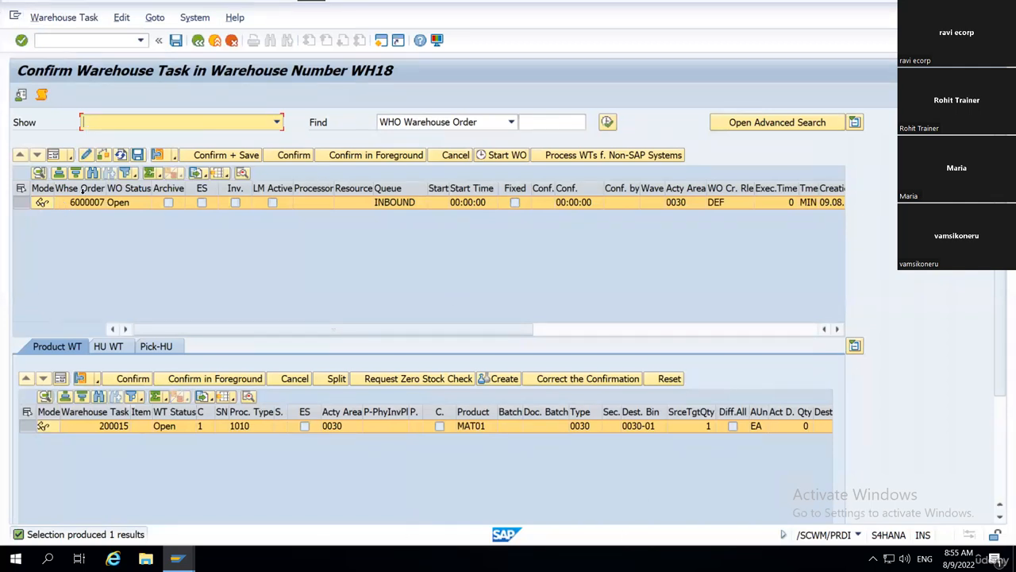
left_click(81, 203)
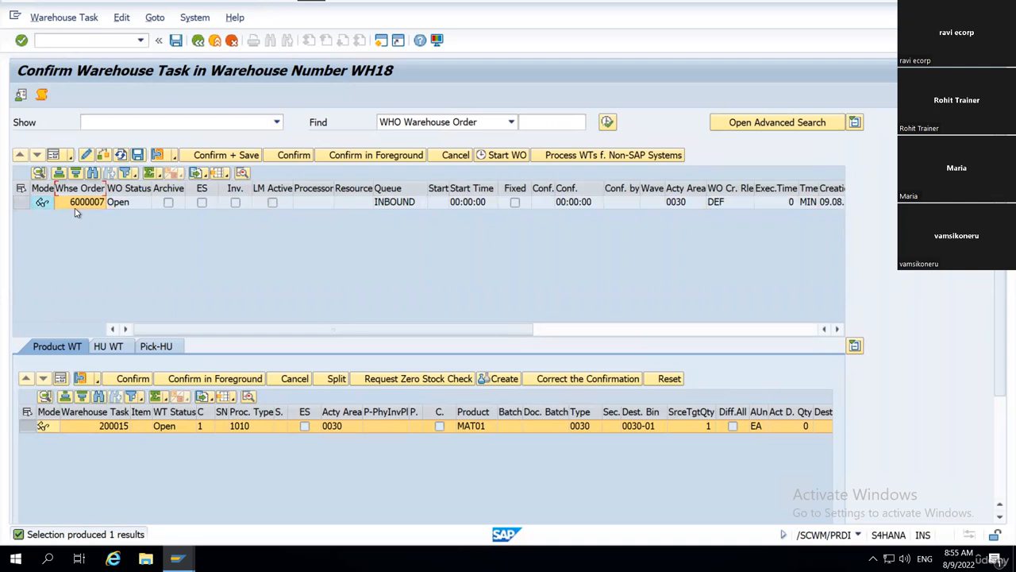
left_click(123, 202)
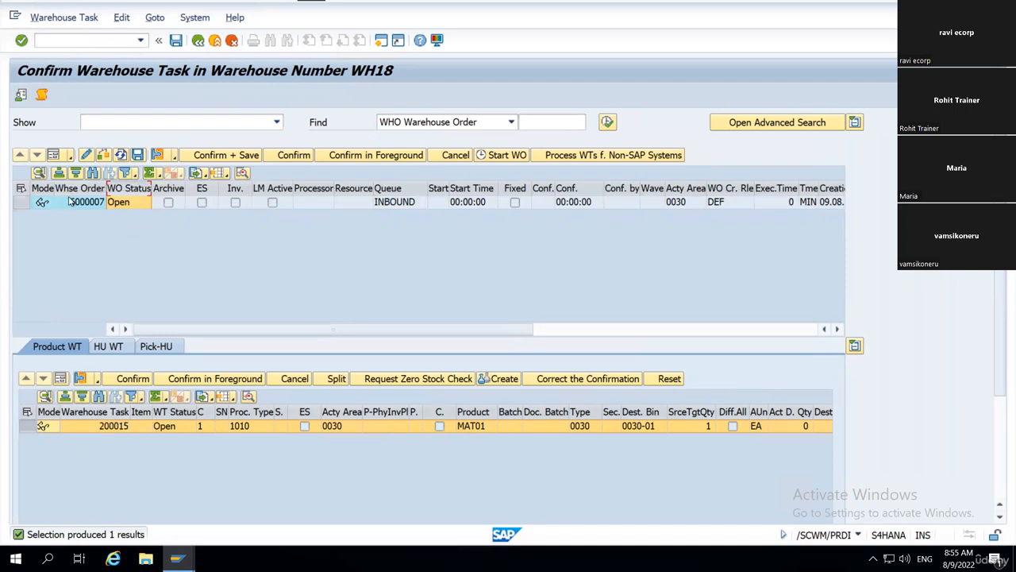
left_click_drag(97, 202, 419, 243)
left_click_drag(99, 427, 758, 418)
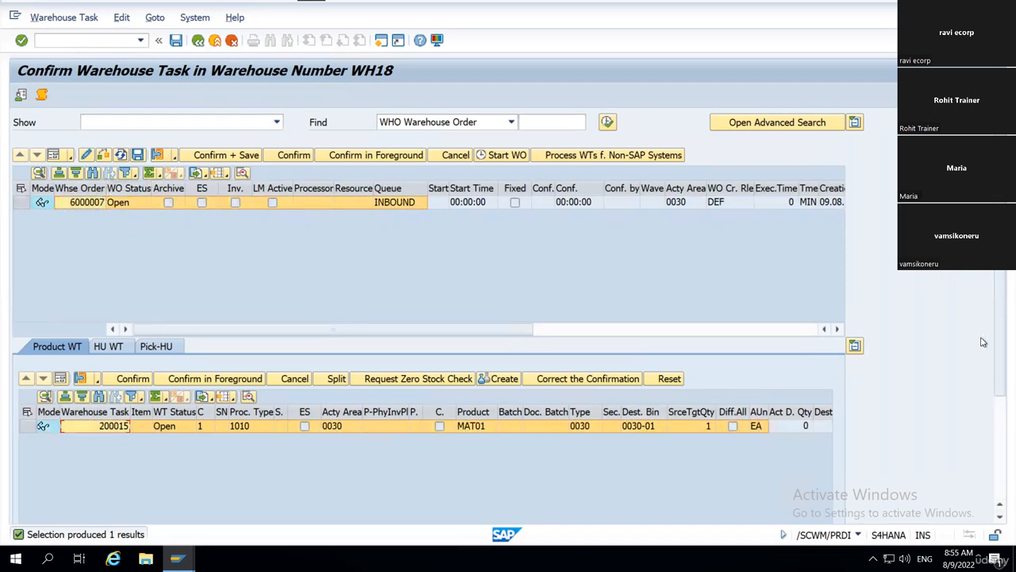
Select the product warehouse task of the order and show it in form view
left_click_drag(999, 330, 999, 373)
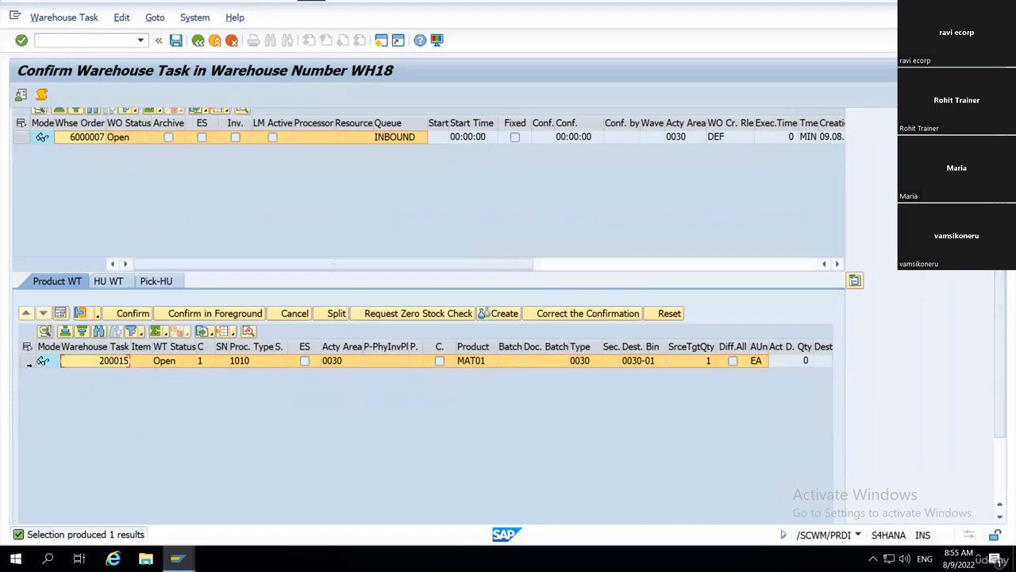
left_click(28, 361)
left_click(60, 313)
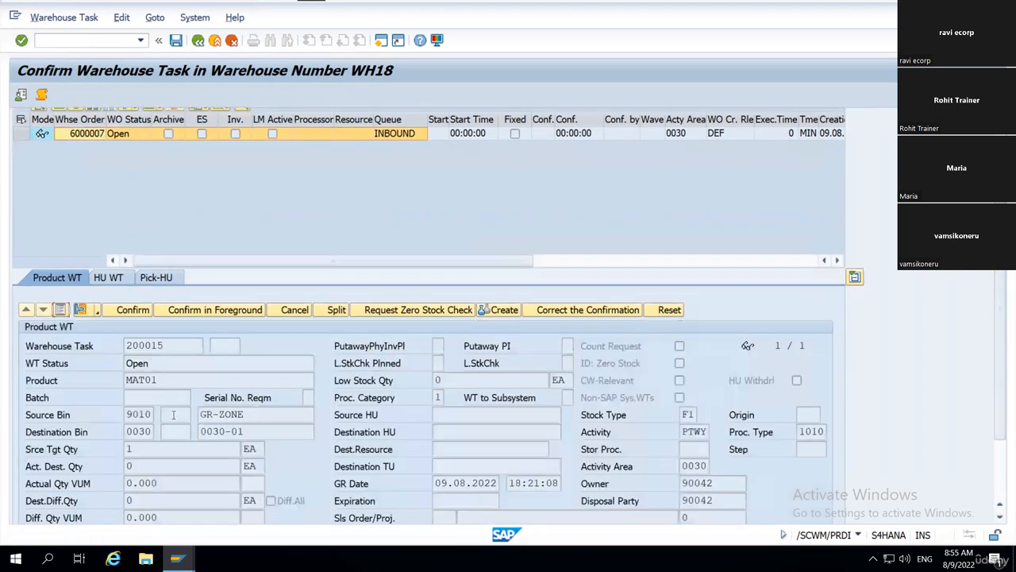
Examine the product warehouse task's destination storage type and bin, stock type, activity and process type in form view
left_click_drag(147, 431, 123, 432)
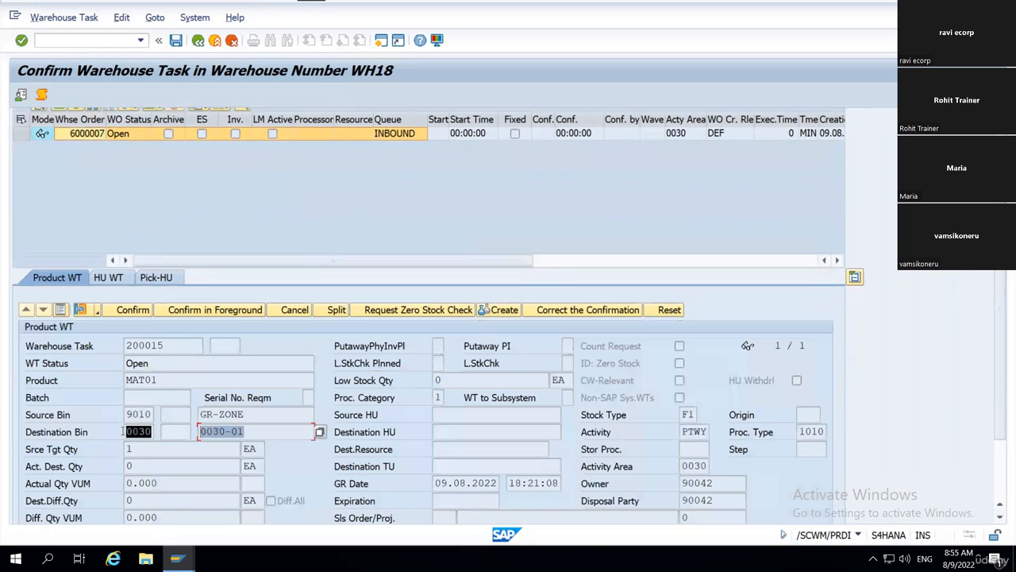
left_click(250, 430)
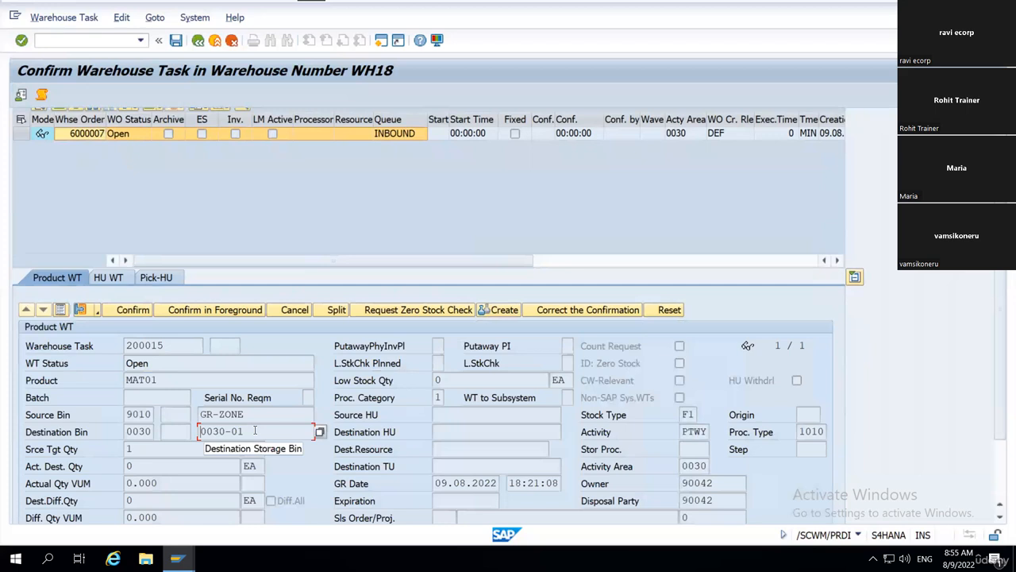
left_click(214, 431)
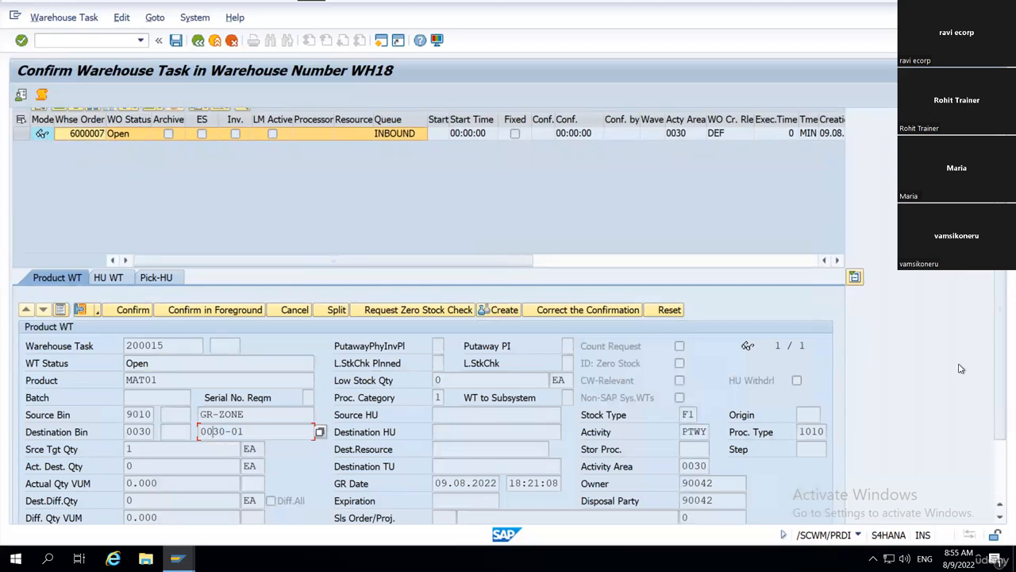
left_click(684, 414)
left_click(706, 431)
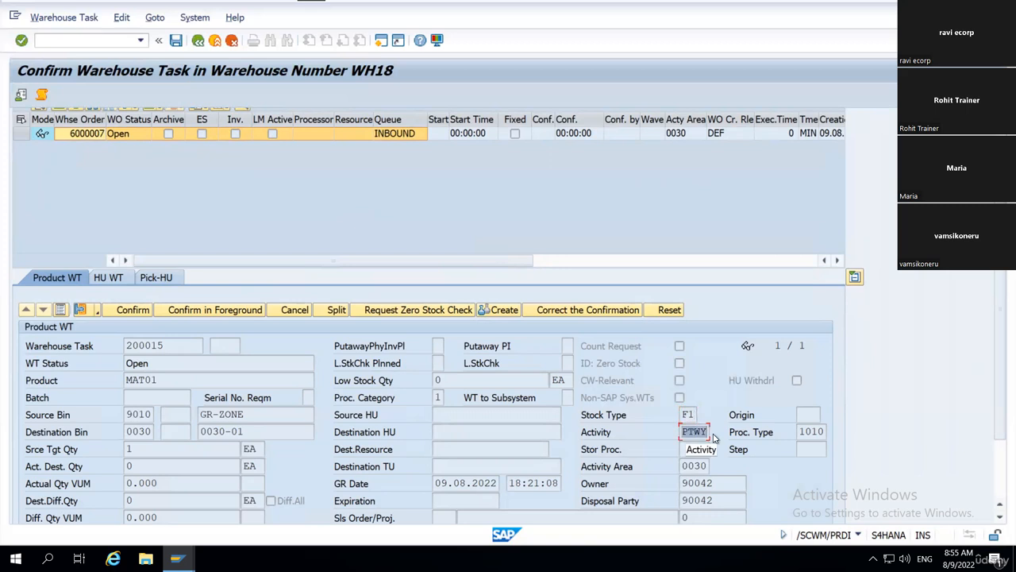
left_click_drag(802, 431, 838, 436)
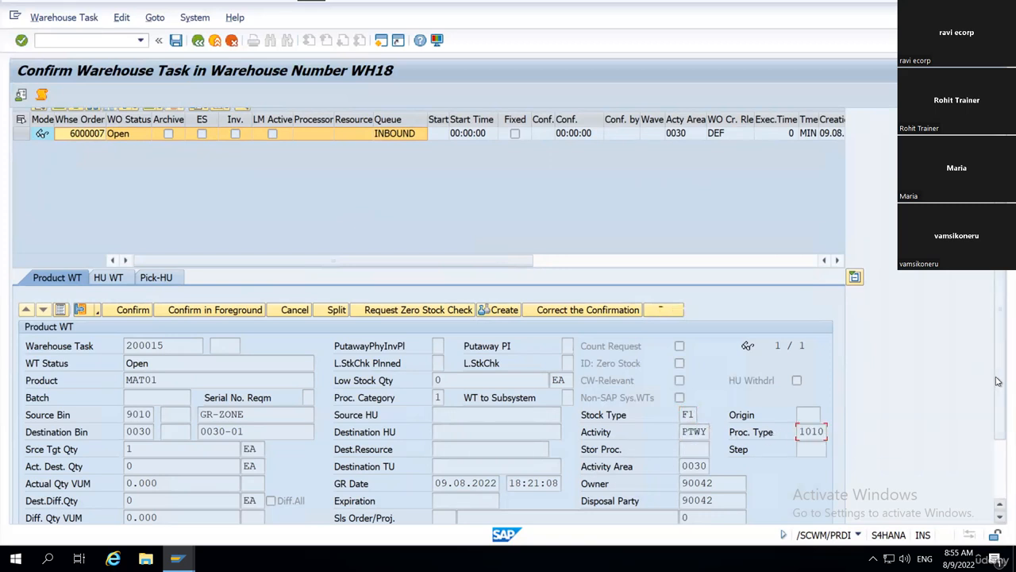
Examine the warehouse task's goods receipt date and time and its reference document category and number
scroll(466, 422, "down", 2)
left_click_drag(437, 419, 503, 419)
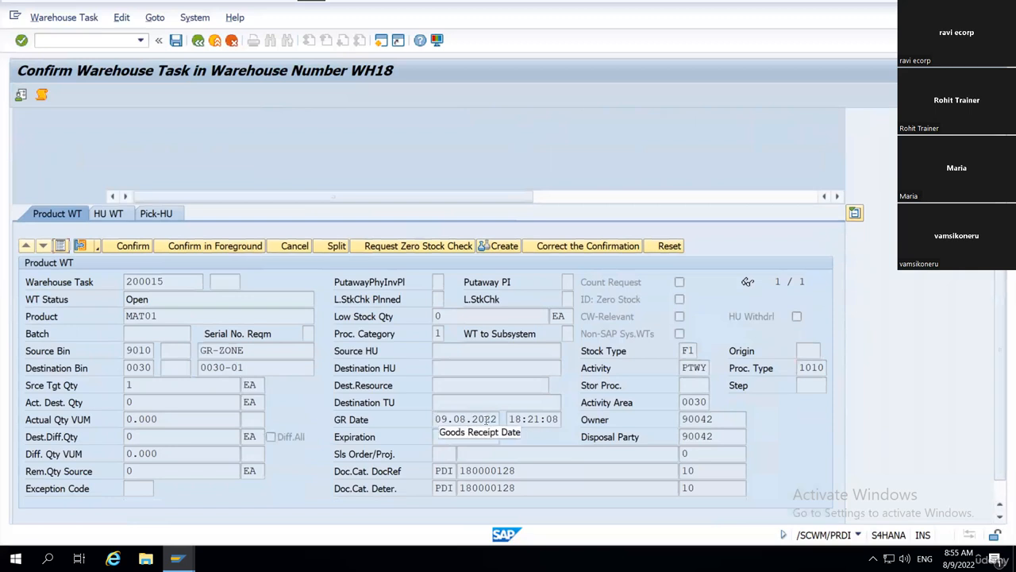
left_click(560, 417)
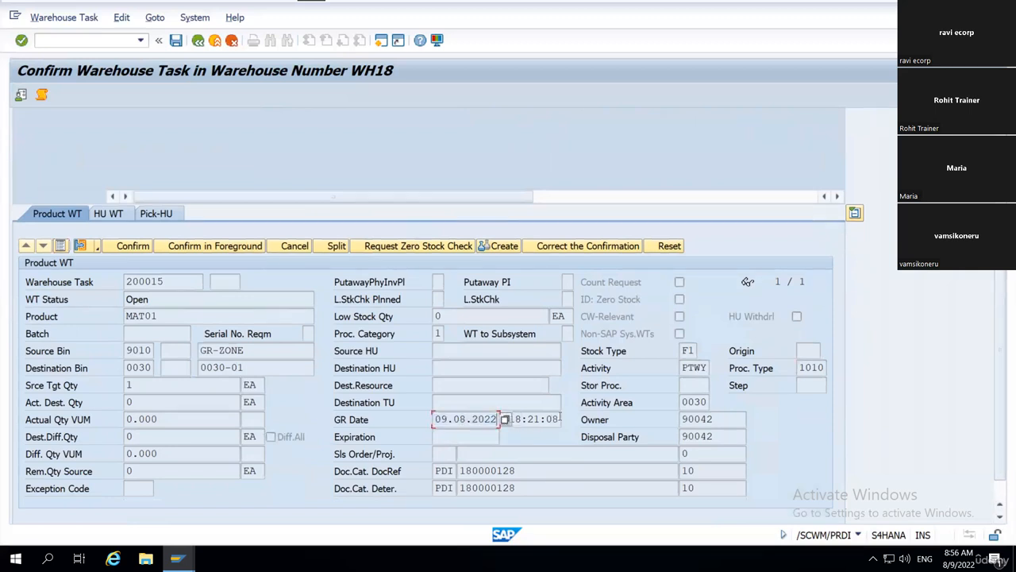
left_click_drag(479, 423, 221, 423)
left_click(576, 501)
left_click_drag(520, 474, 435, 473)
left_click(462, 474)
left_click(217, 367)
left_click_drag(436, 469, 572, 500)
key("ctrl+c")
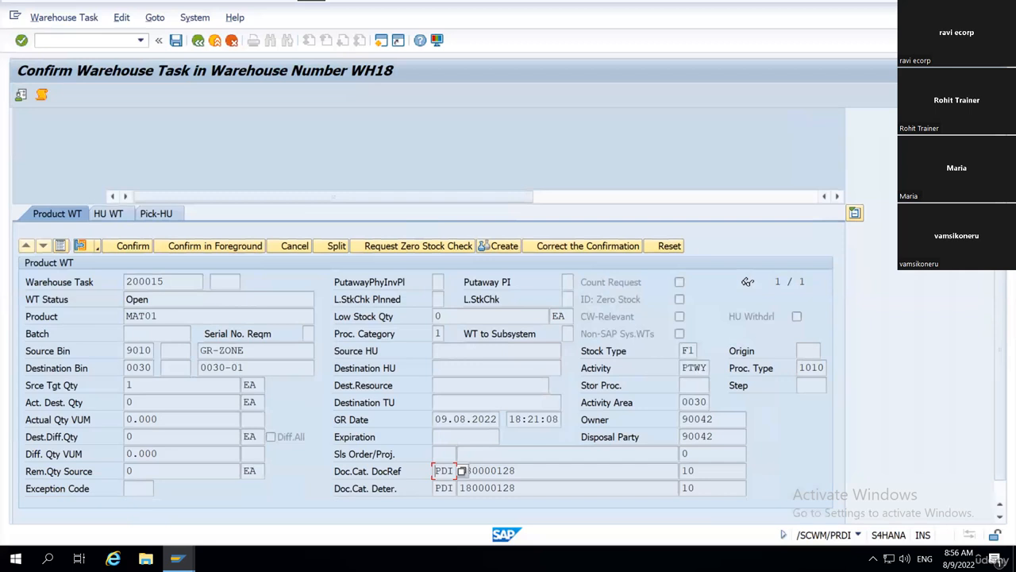
Return the product warehouse task to list view and confirm and save the open warehouse order
left_click_drag(998, 280, 998, 228)
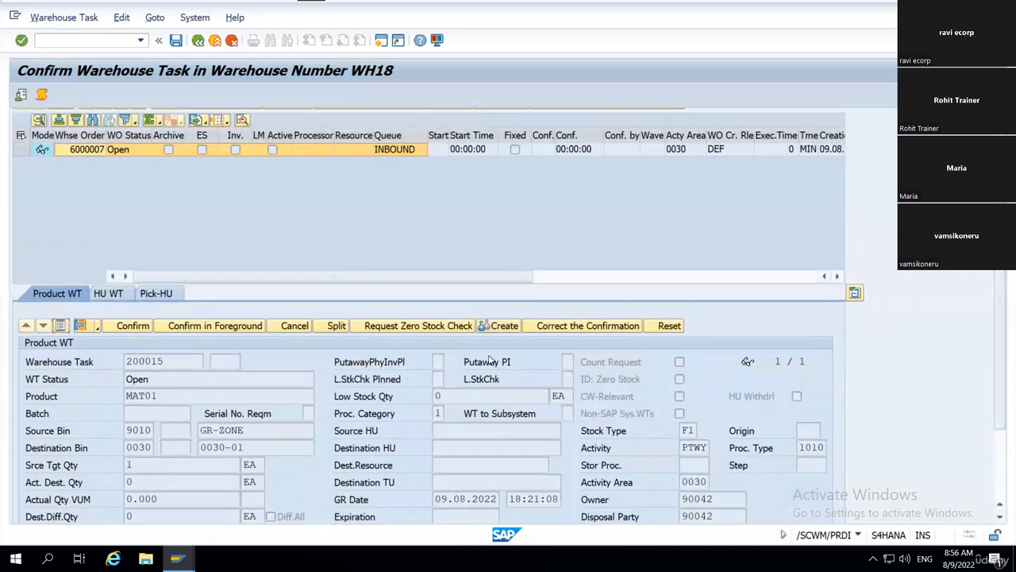
left_click_drag(998, 280, 998, 246)
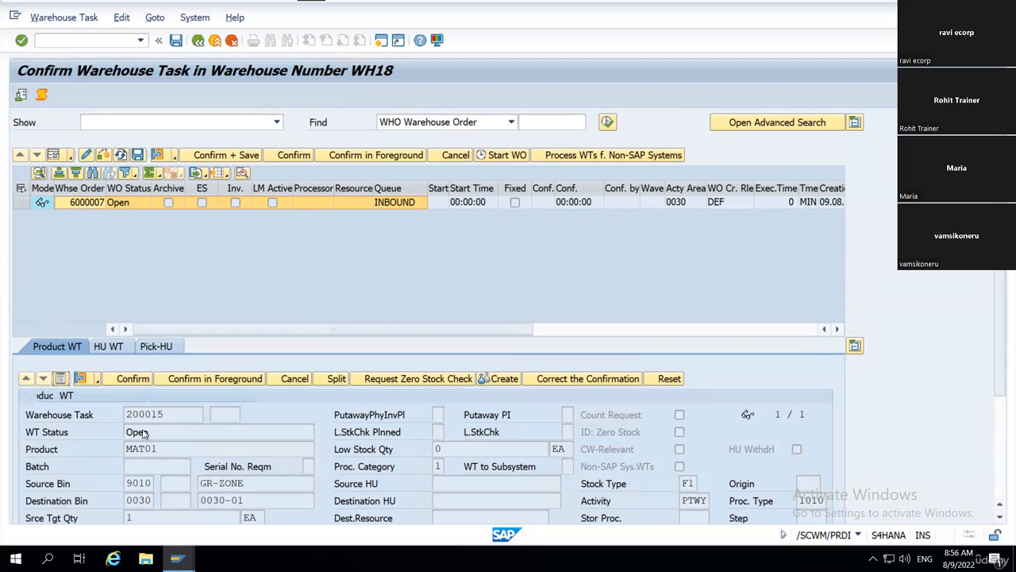
left_click(61, 378)
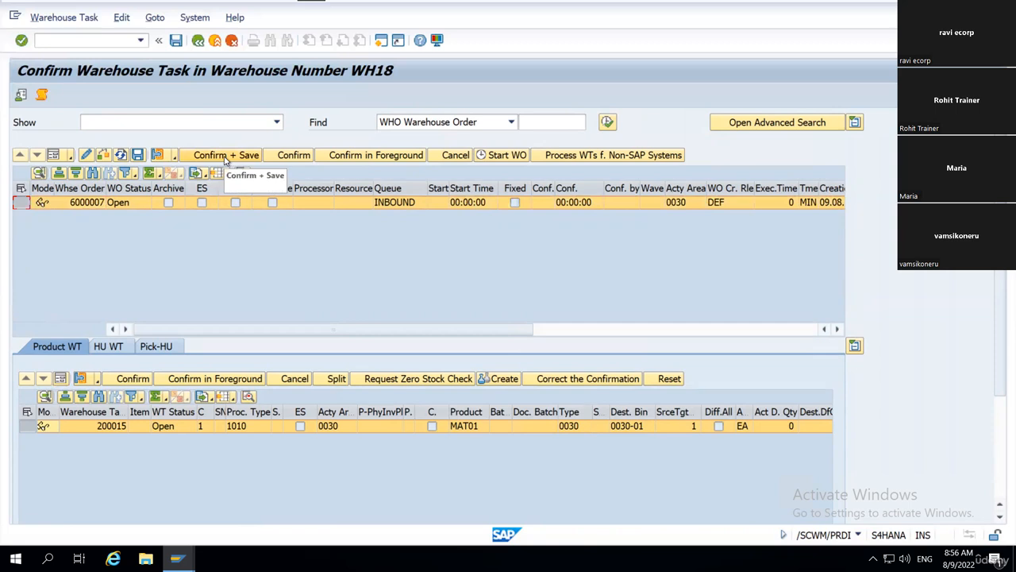
left_click(229, 156)
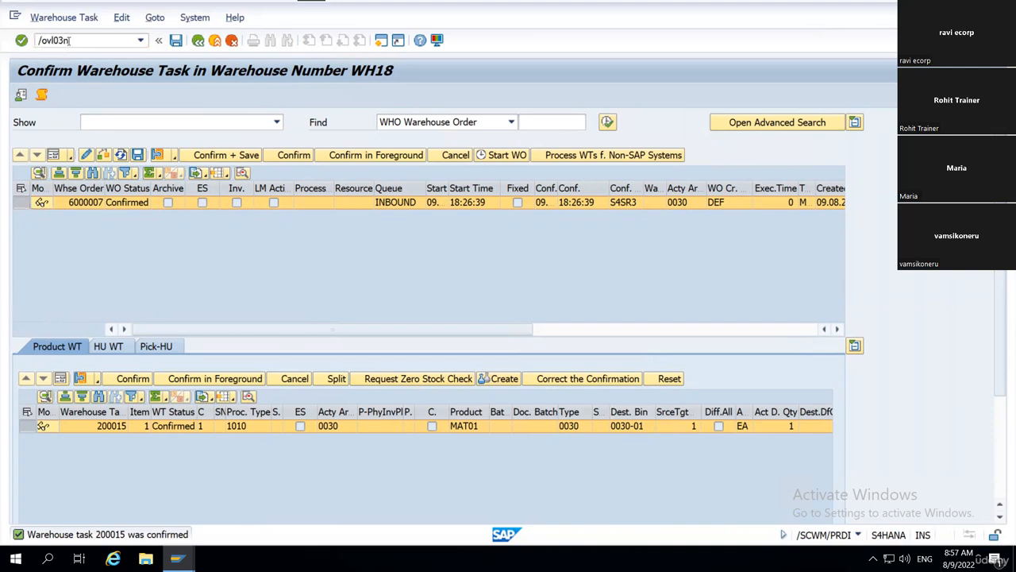
Open a new session with VL03N, switch it to VL33N and display the proposed inbound delivery
key("Return")
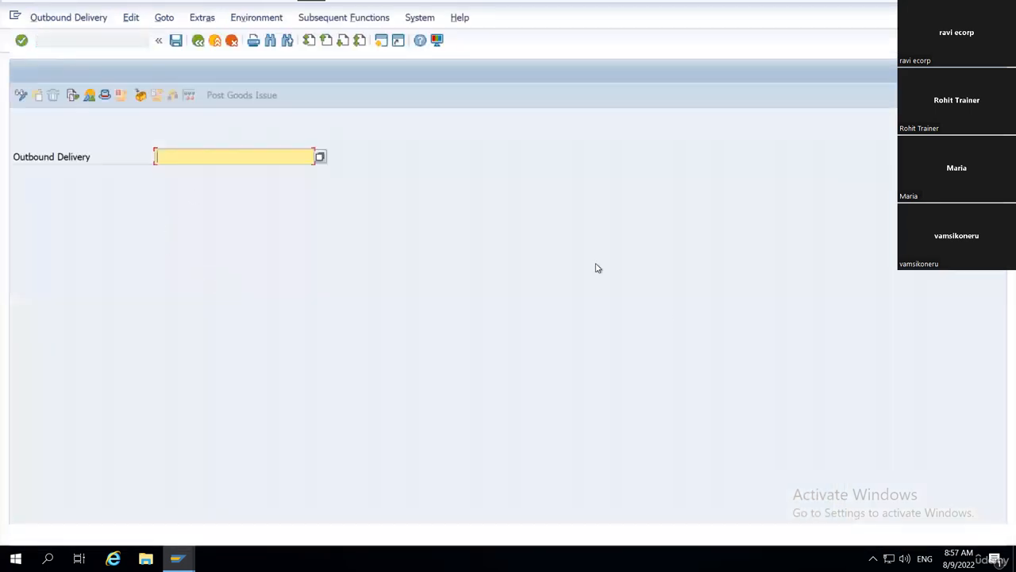
left_click(58, 39)
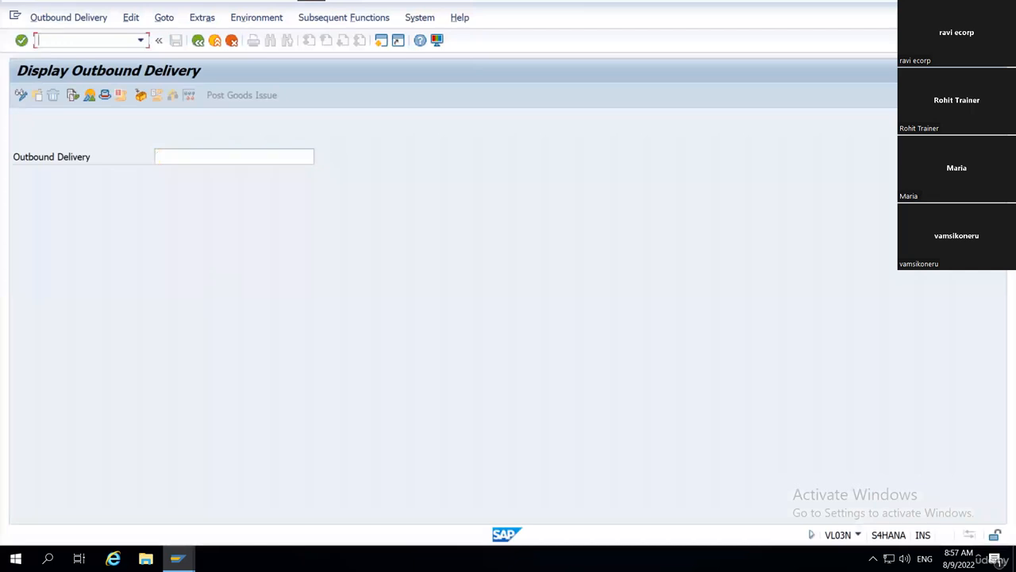
type("/nvl33n")
key("Return")
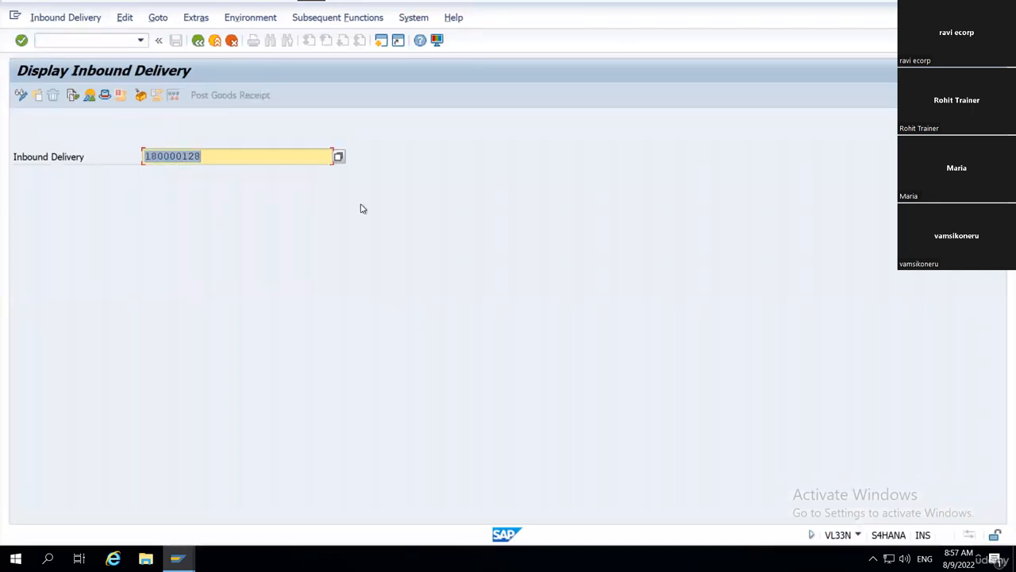
left_click(235, 156)
key("Return")
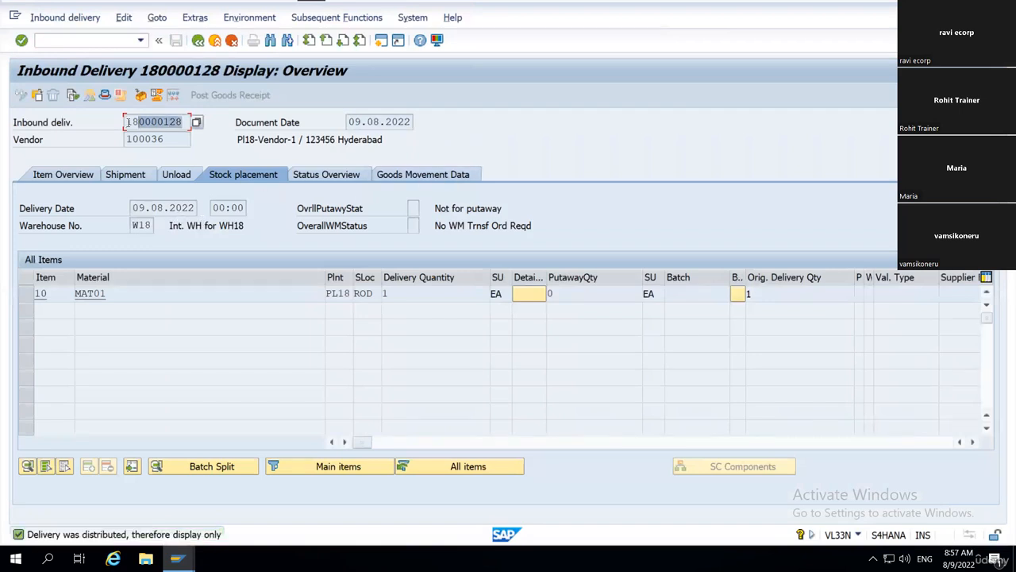
Open the qRFC inbound queue monitor (SMQ2) in a new session and list all queues
left_click(55, 38)
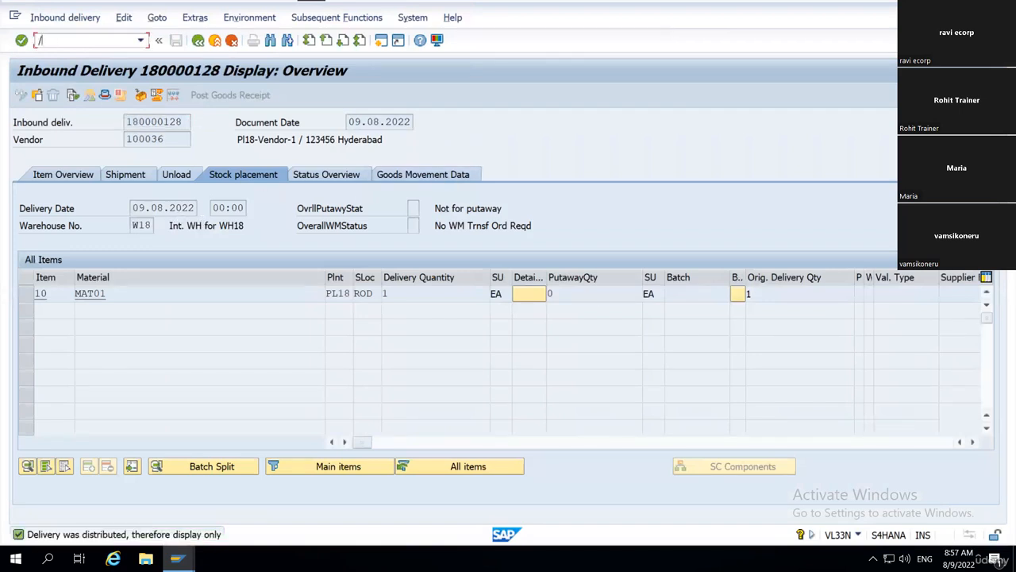
type("/osmq2")
key("Return")
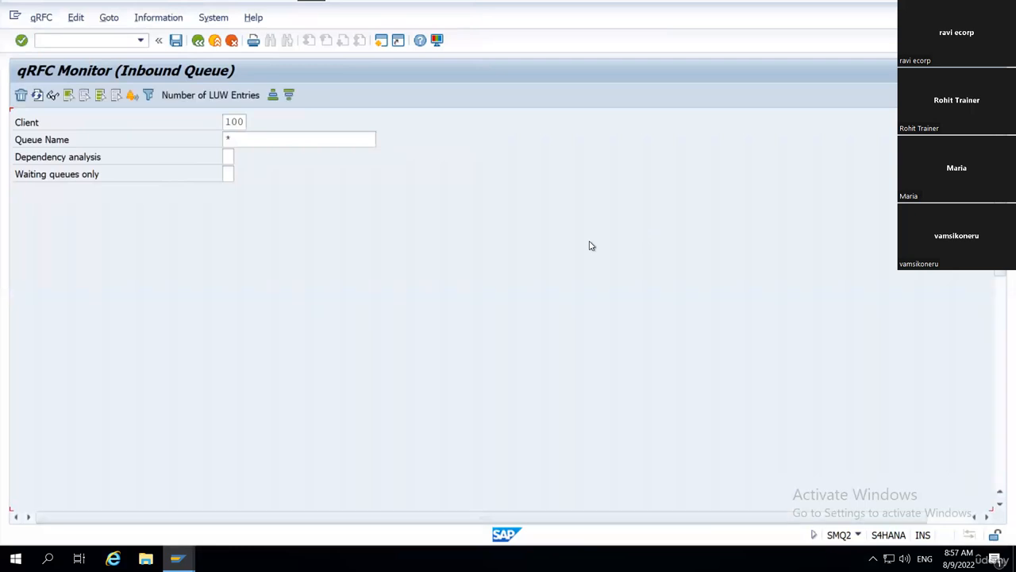
key("F8")
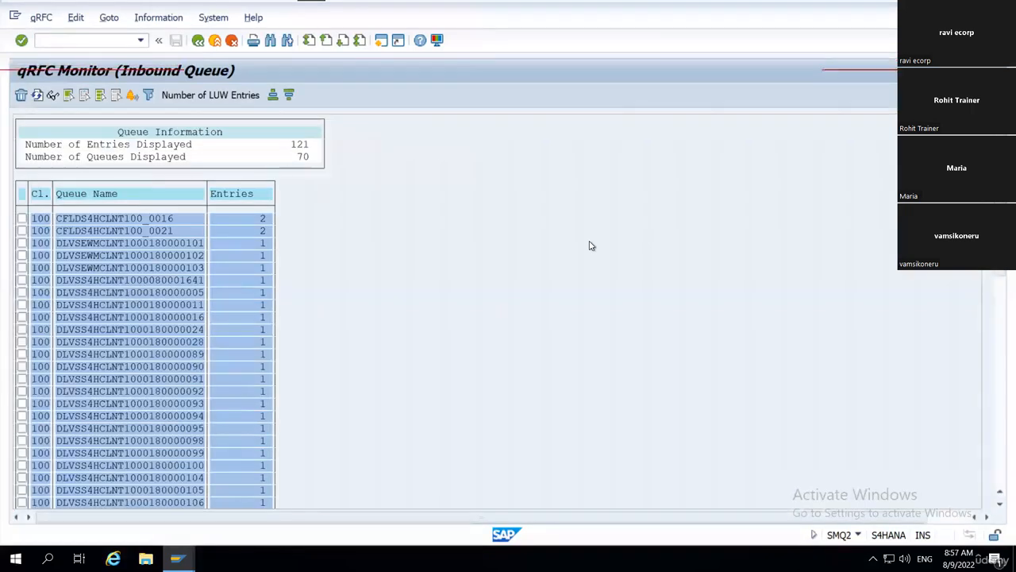
Search the queue list for the copied inbound delivery number and go to the matching queue
key("ctrl+f")
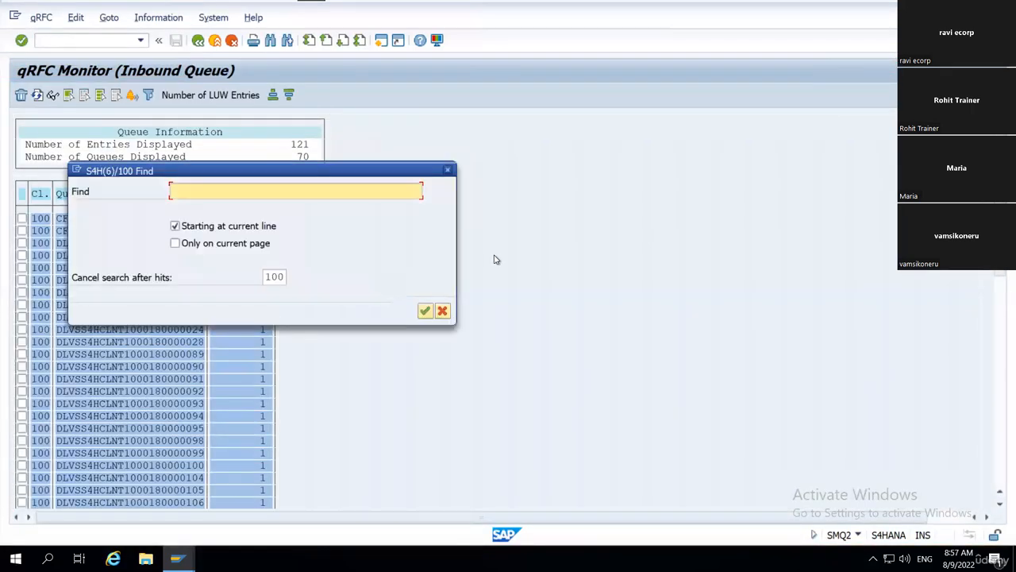
key("ctrl+v")
left_click(424, 311)
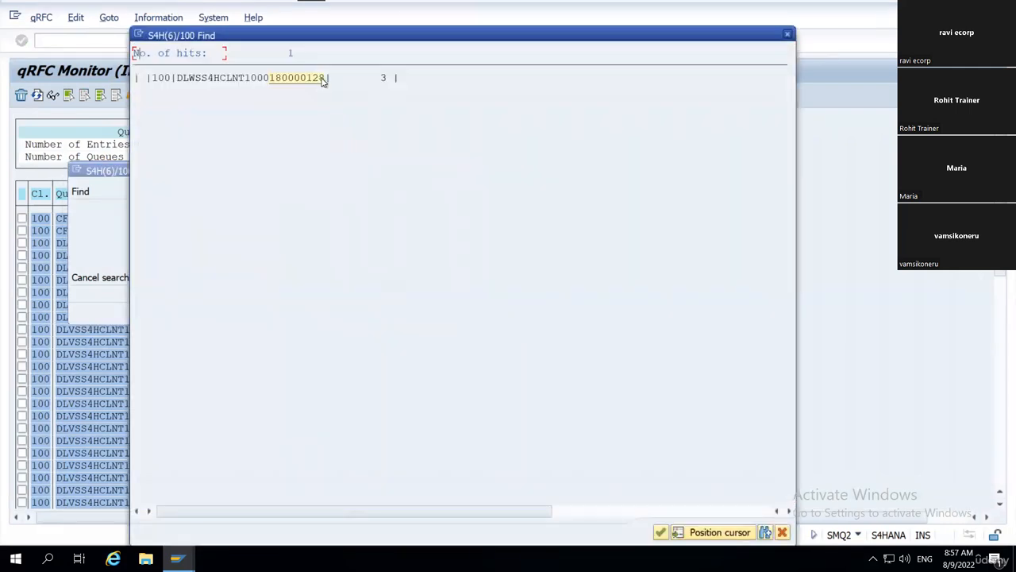
left_click(295, 79)
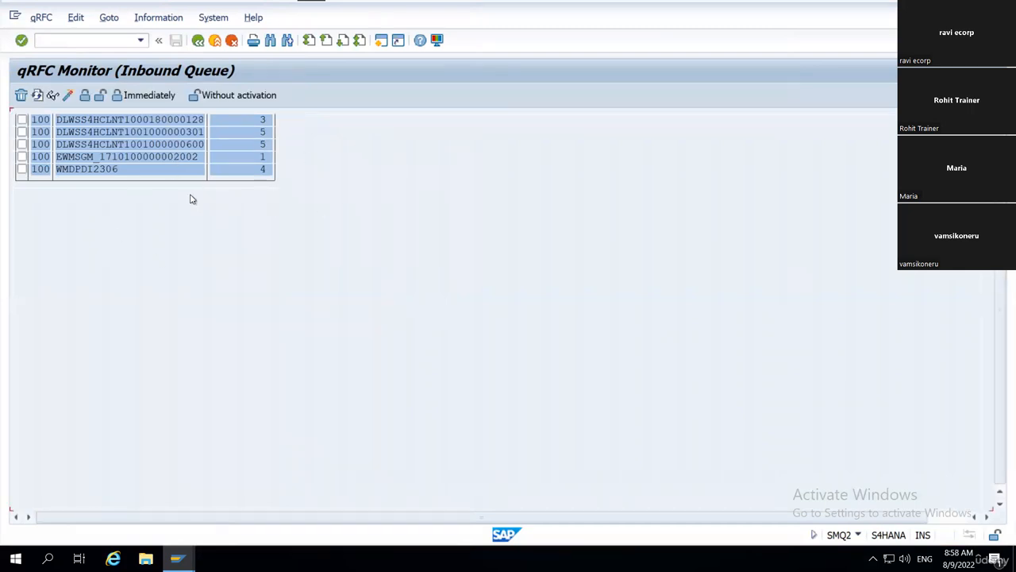
Read the error message behind the delivery queue's SYSFAIL status and close it
double_click(287, 159)
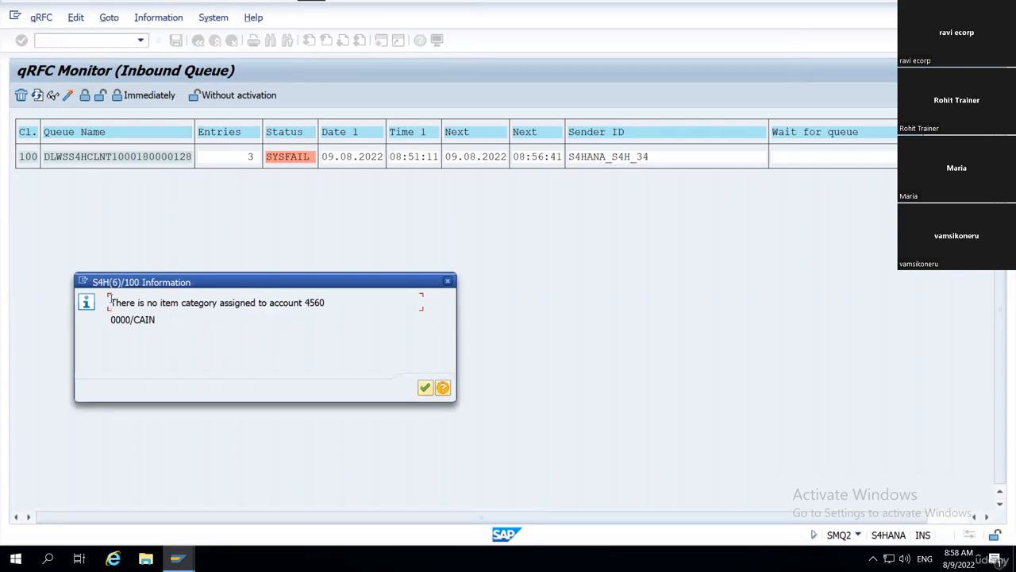
left_click_drag(277, 307, 417, 347)
left_click_drag(110, 300, 494, 371)
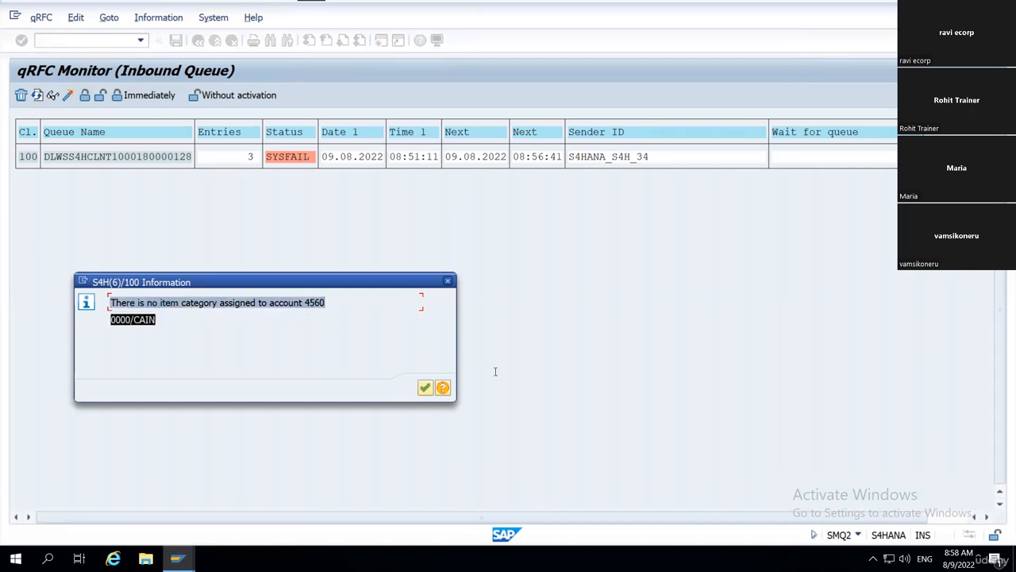
left_click(449, 286)
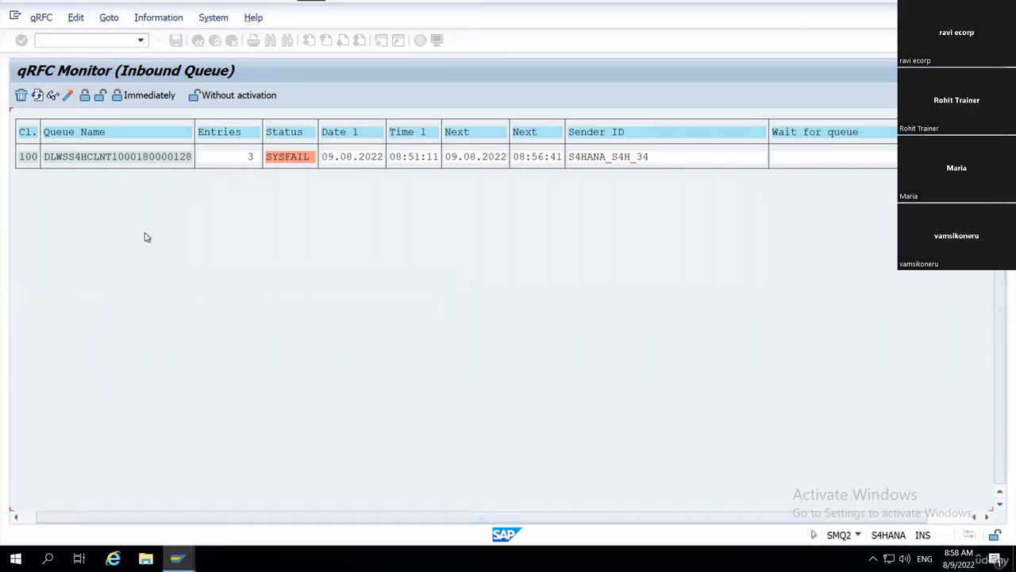
Reopen the queue's error message, read its long text in the Performance Assistant and close both windows
left_click(133, 158)
double_click(286, 158)
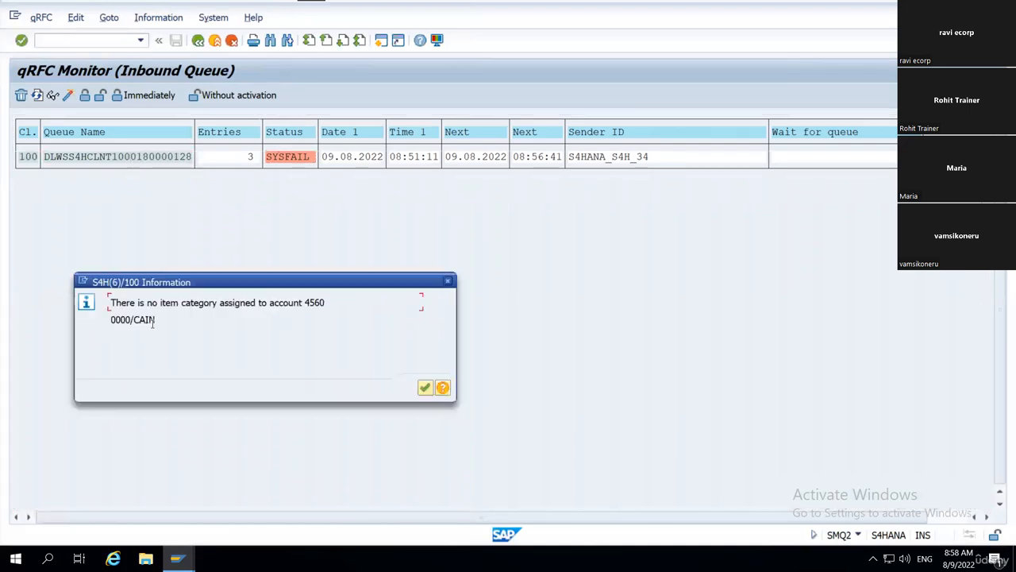
left_click(440, 388)
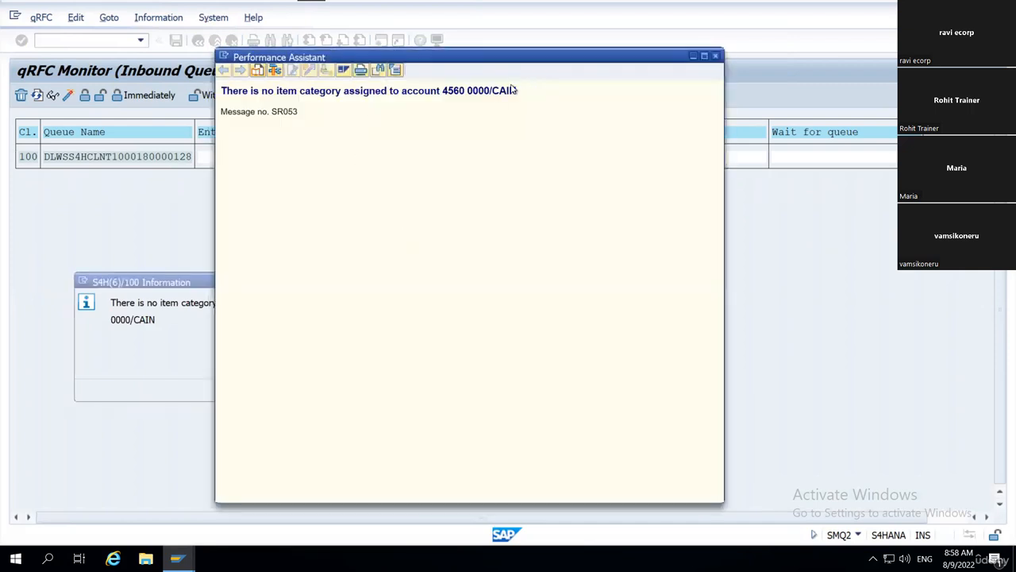
left_click_drag(524, 94, 214, 94)
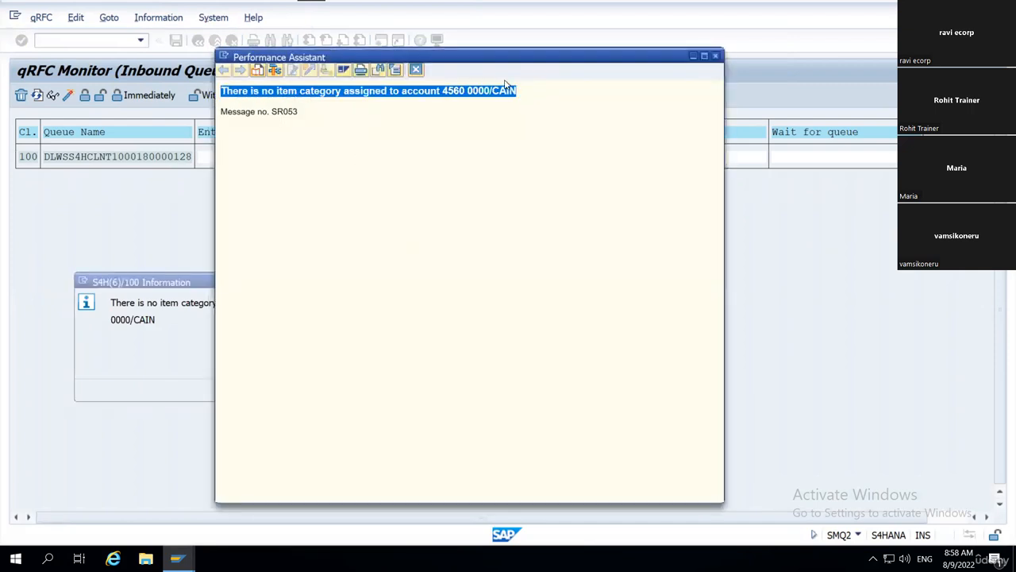
left_click_drag(507, 58, 524, 195)
left_click_drag(245, 230, 685, 278)
left_click(571, 235)
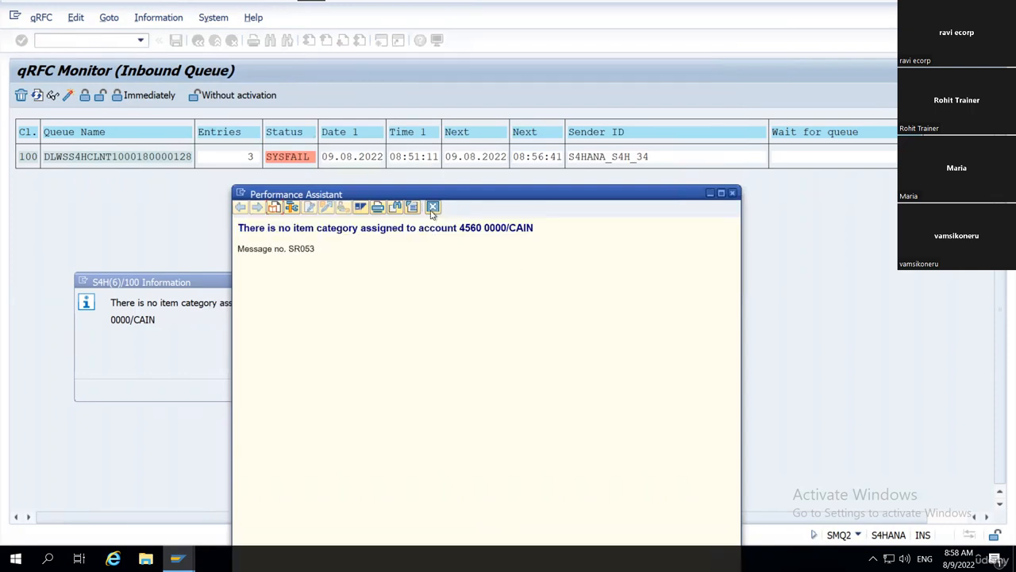
left_click(433, 207)
left_click_drag(109, 302, 415, 337)
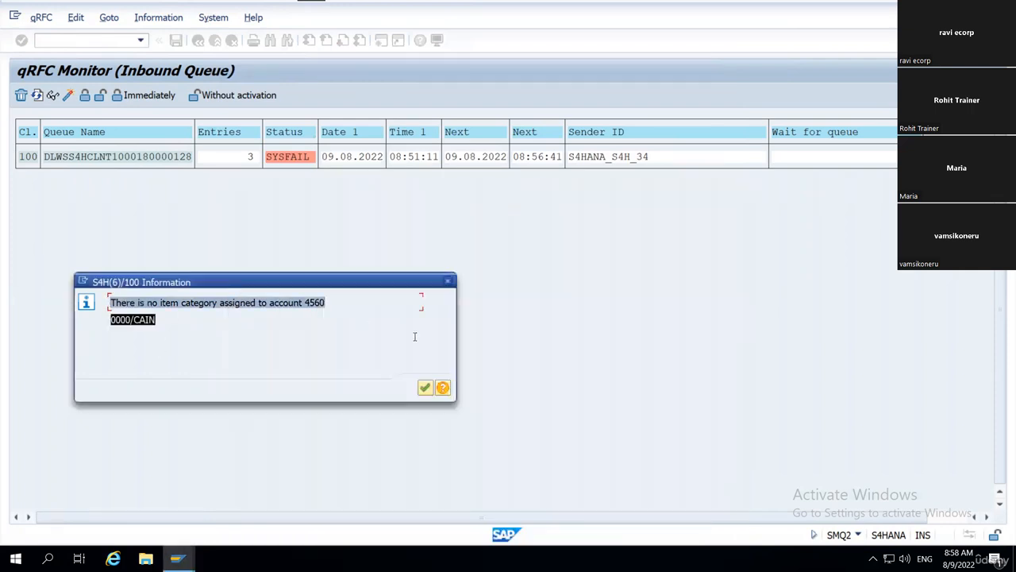
left_click(454, 351)
left_click(448, 281)
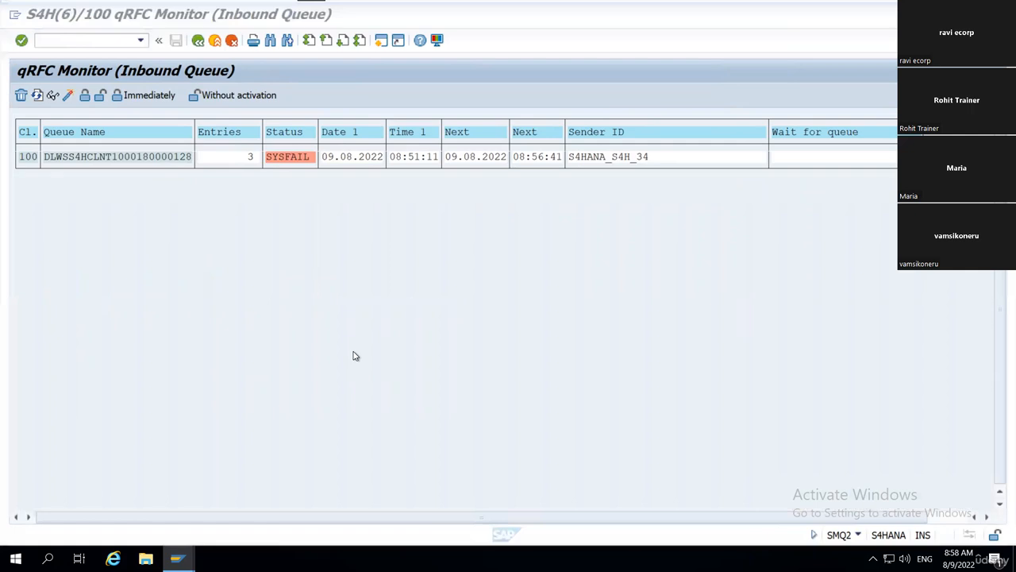
Start Notepad with a blank document and switch back to the delivery queue in SAP
type("e")
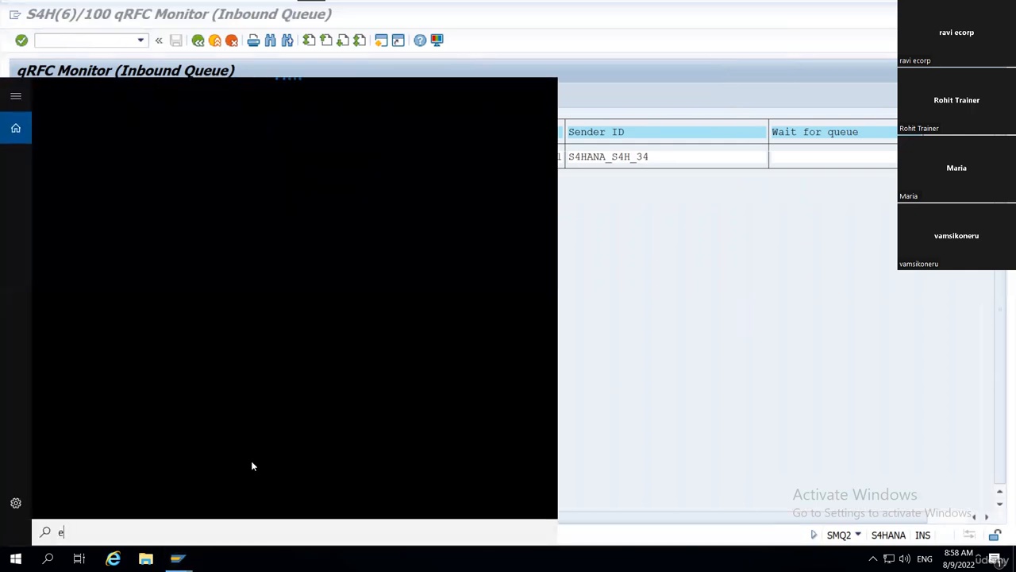
key("BackSpace")
type("noteepad")
key("Left")
key("Left")
key("Left")
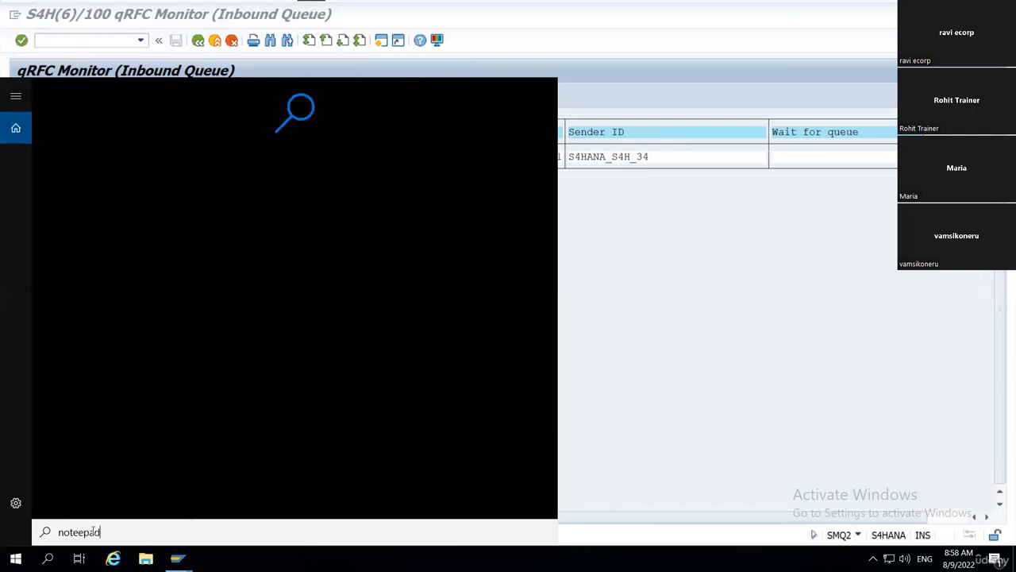
key("BackSpace")
double_click(105, 522)
key("Return")
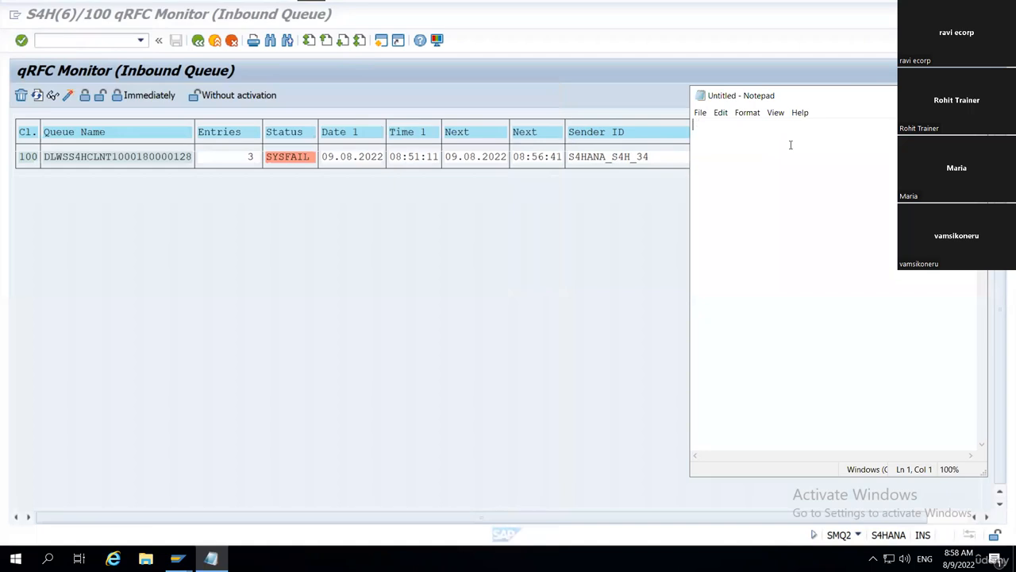
left_click(47, 162)
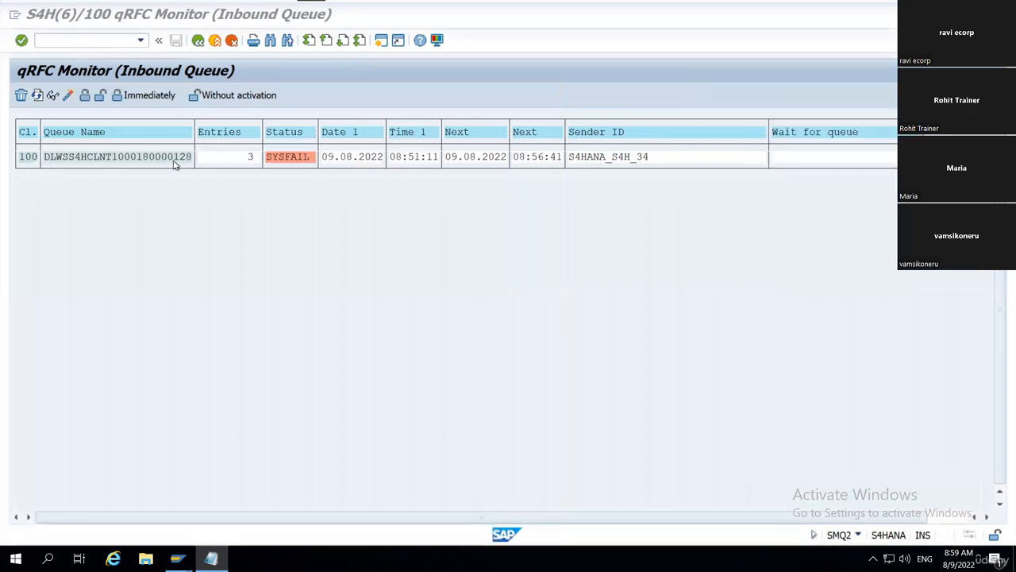
Copy the failed queue's name into the blank Notepad document and return to the queue in SAP
left_click_drag(45, 158, 199, 162)
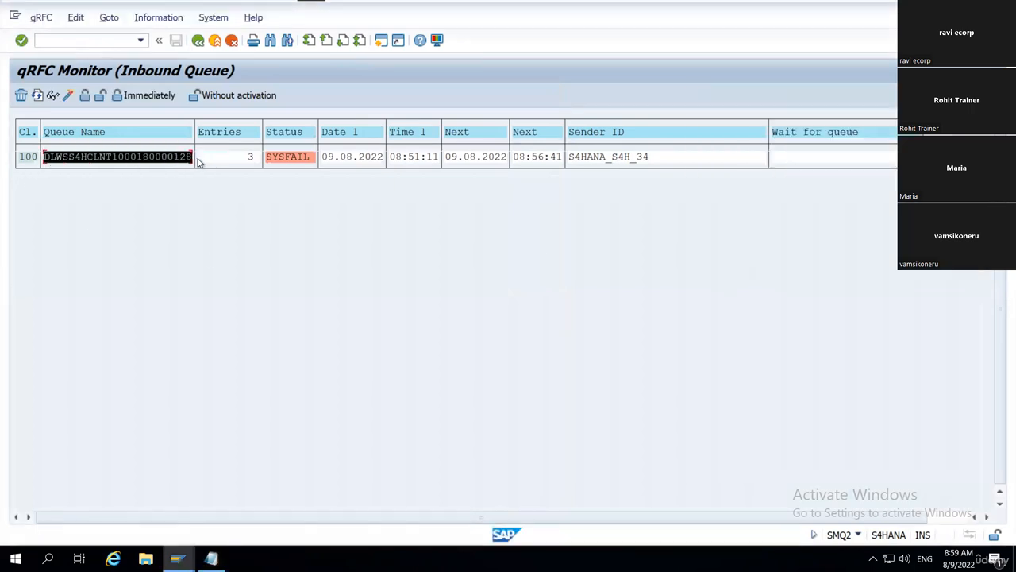
key("ctrl+c")
key("alt+Tab")
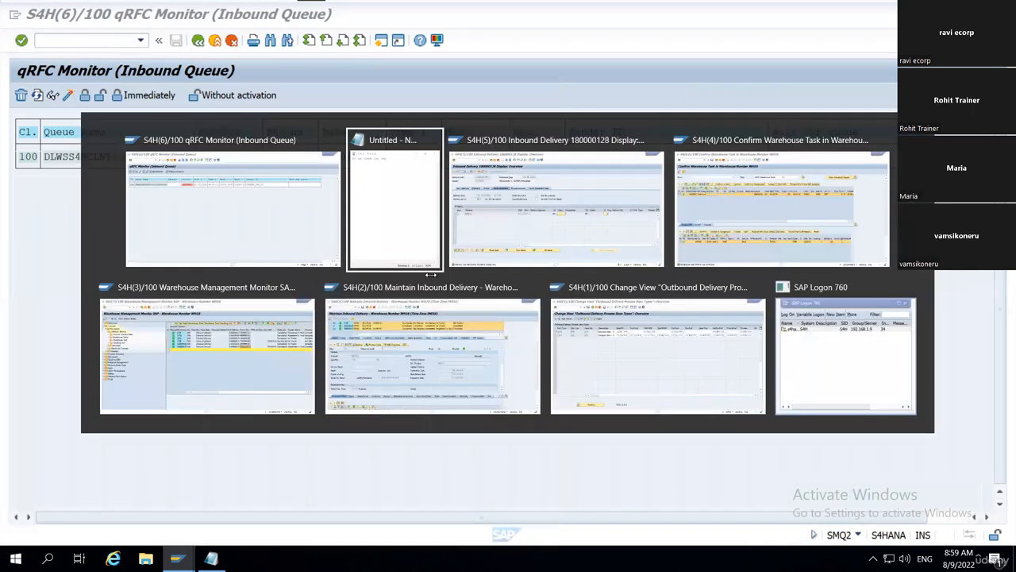
key("ctrl+v")
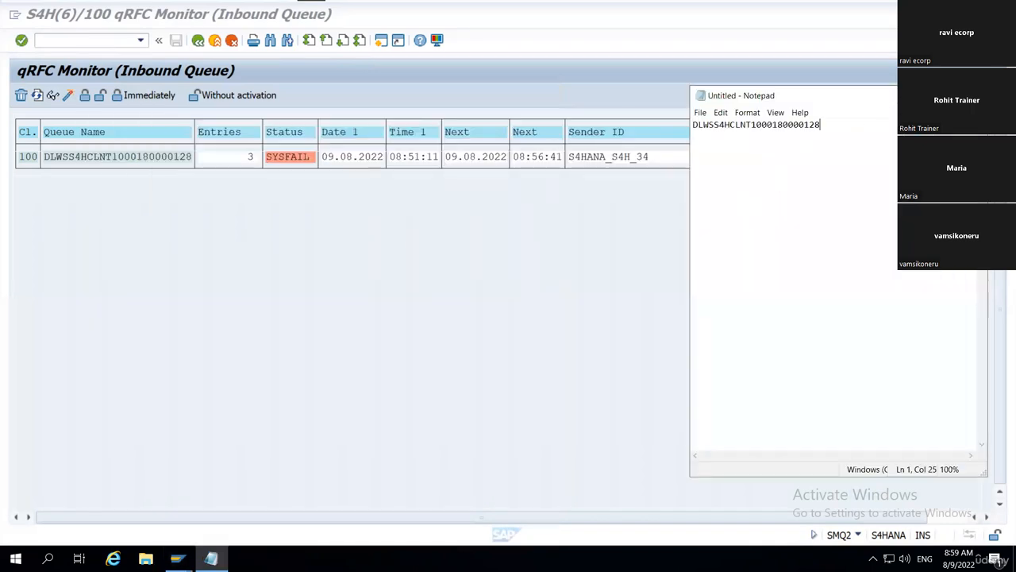
key("alt+Tab")
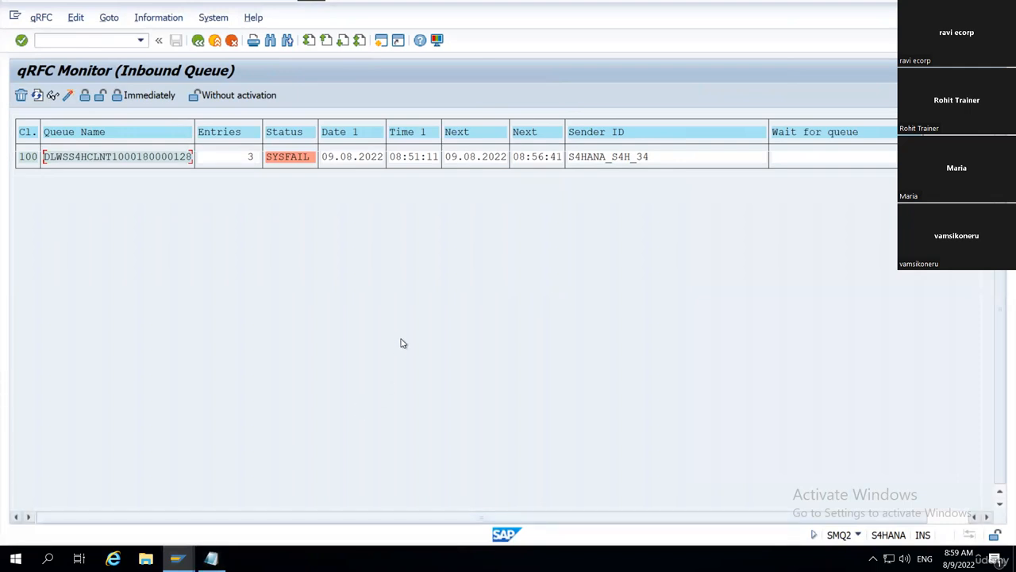
Open outbound delivery order maintenance with /n/scwm/prdo and list all WH18 orders without search restrictions
left_click(91, 37)
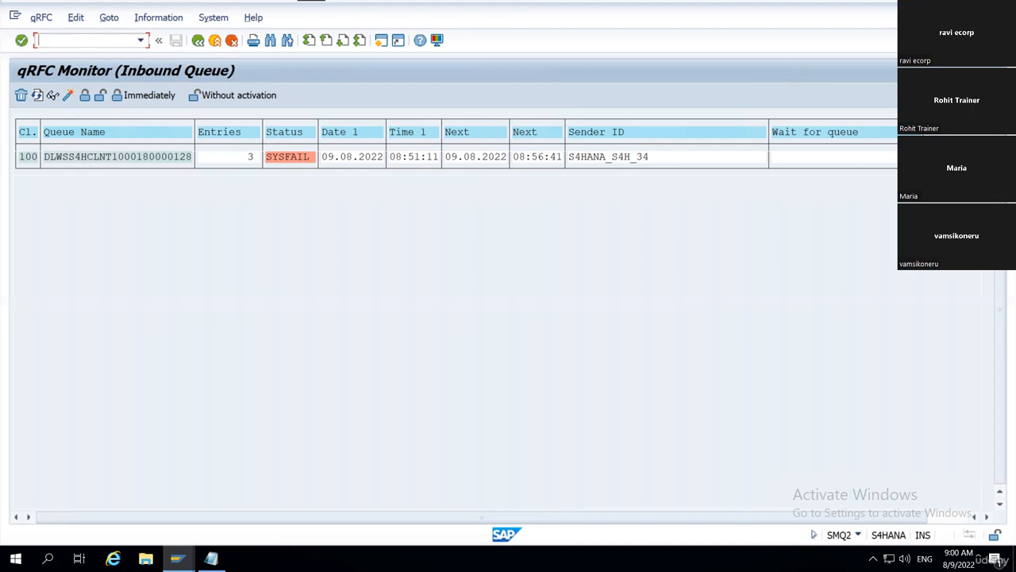
type("/n/scwm/")
type("mon")
key("Return")
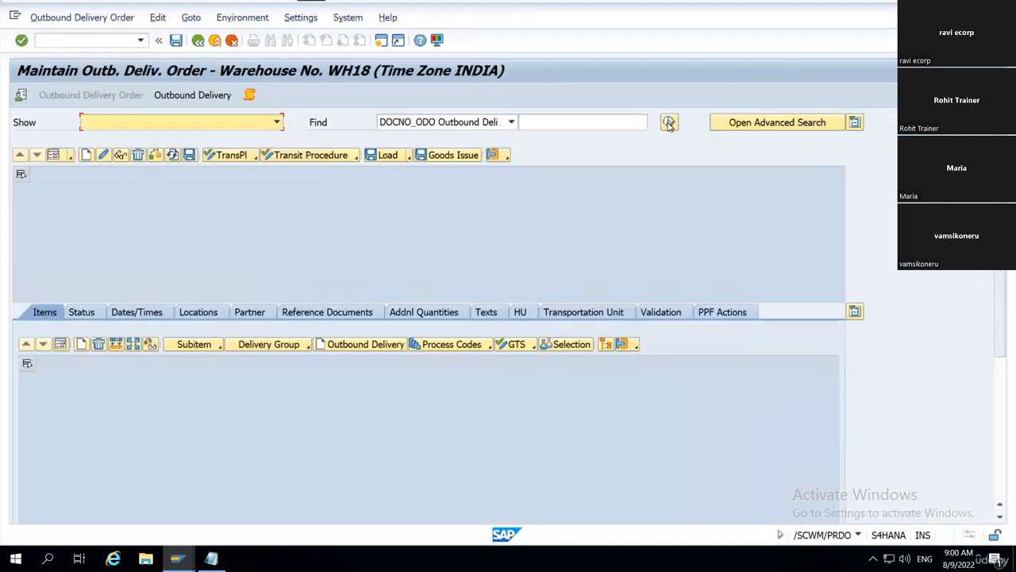
left_click(669, 121)
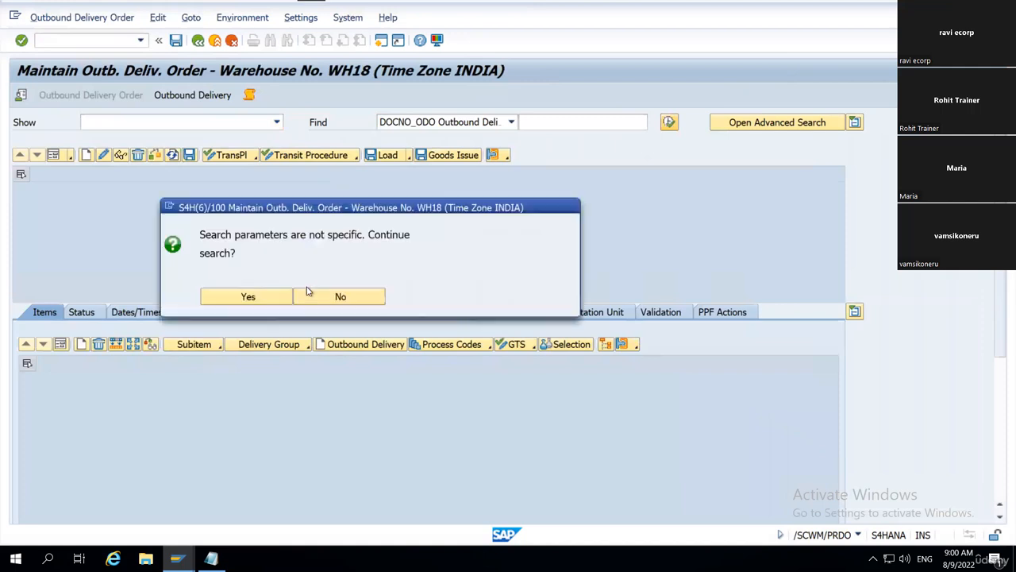
left_click(259, 300)
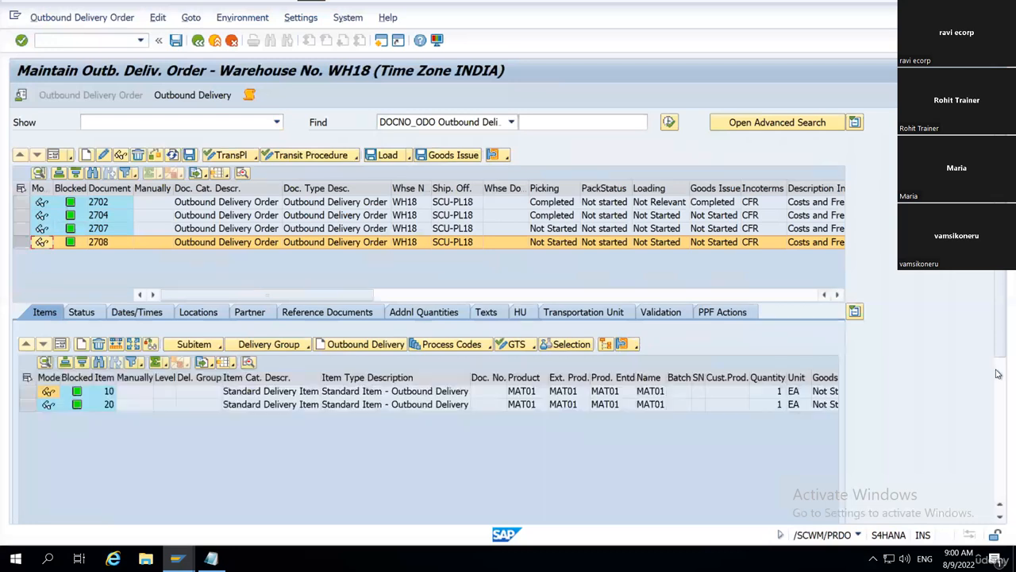
Copy the sales order number from item 20's reference documents and open that order in VA02
left_click(998, 409)
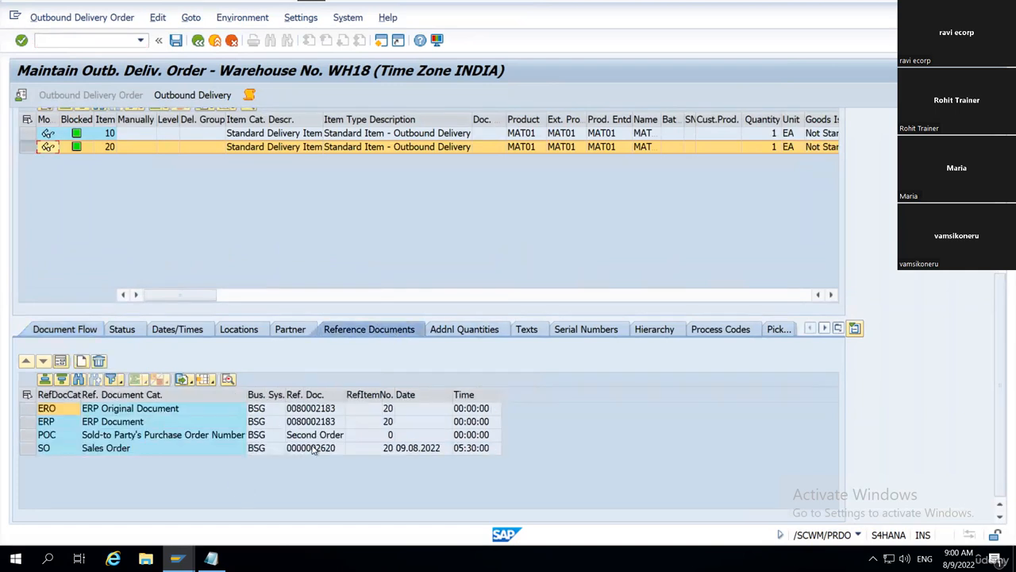
left_click(313, 449)
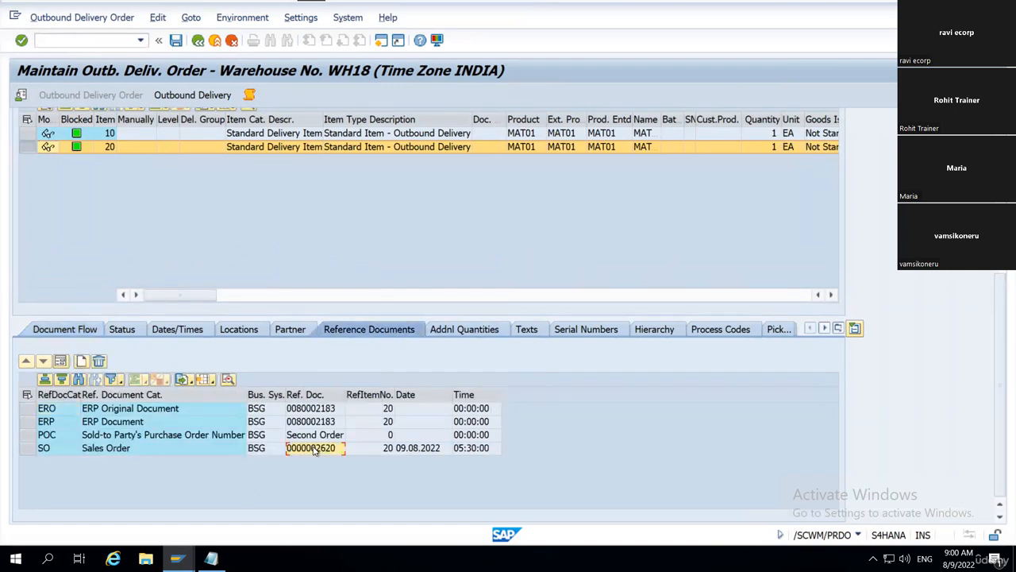
left_click(73, 41)
type("/nva")
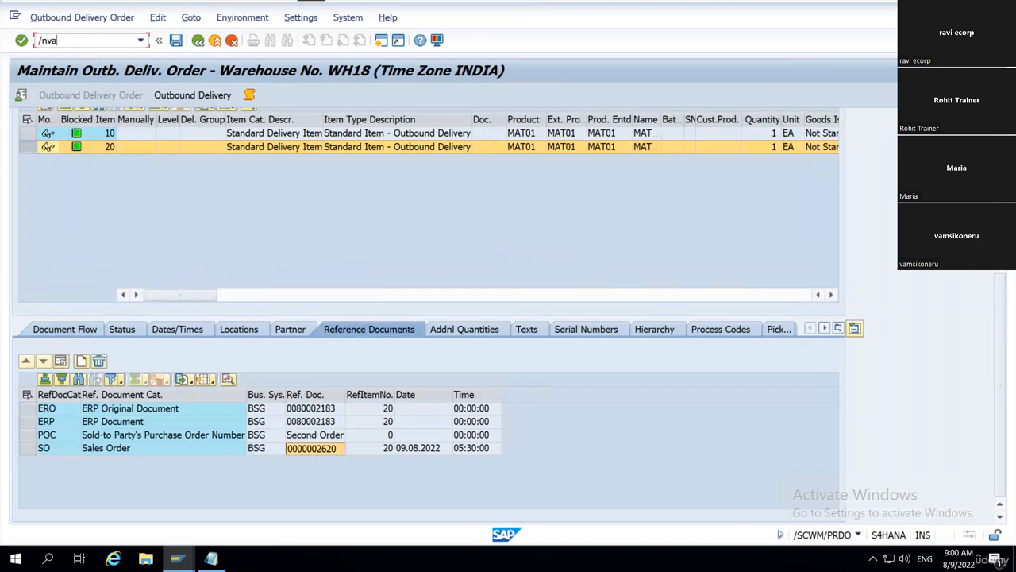
type("02")
key("Return")
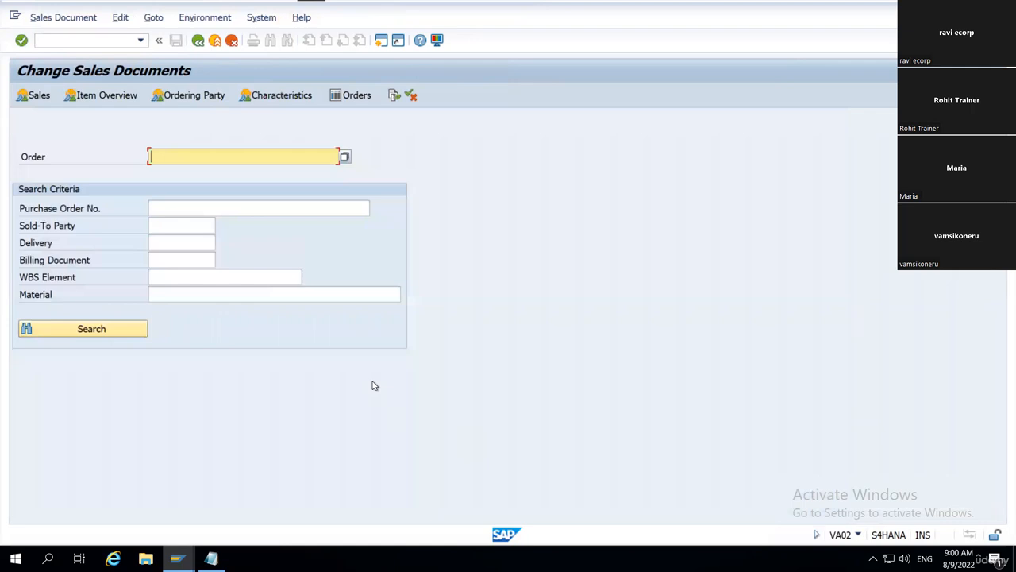
key("ctrl+v")
key("Return")
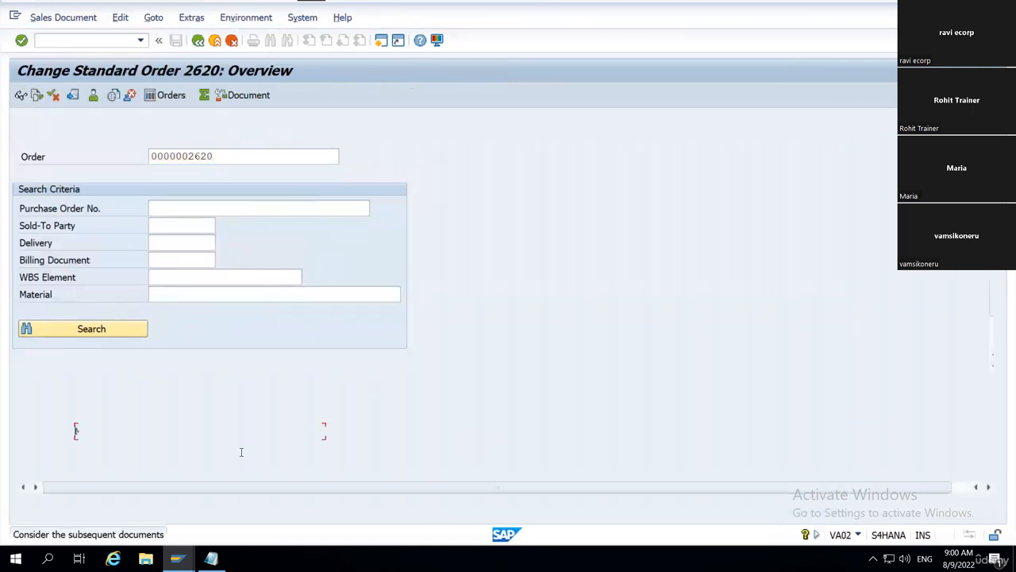
Create an outbound delivery from the sales order and delete item 20 from it
left_click(72, 17)
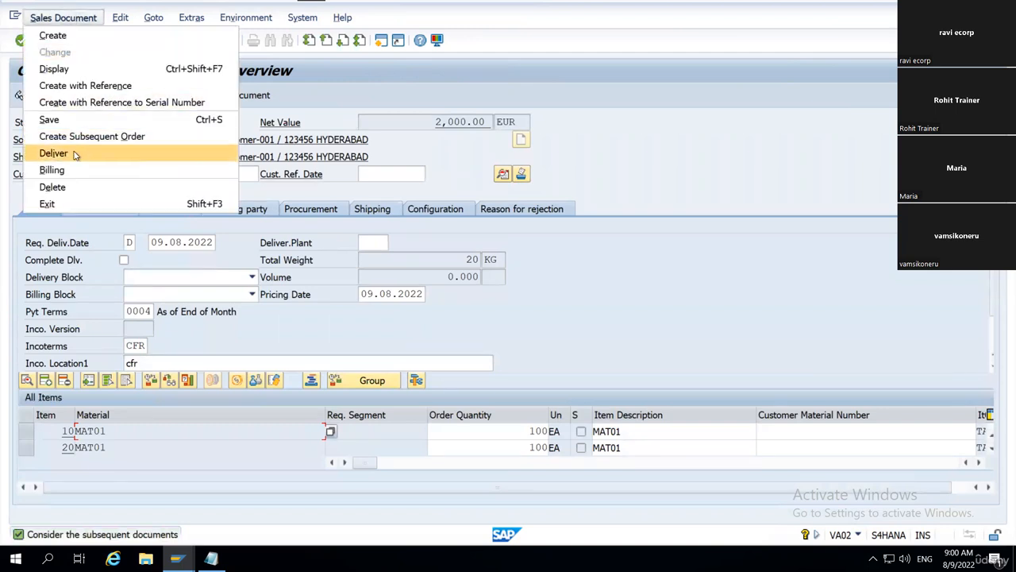
left_click(75, 153)
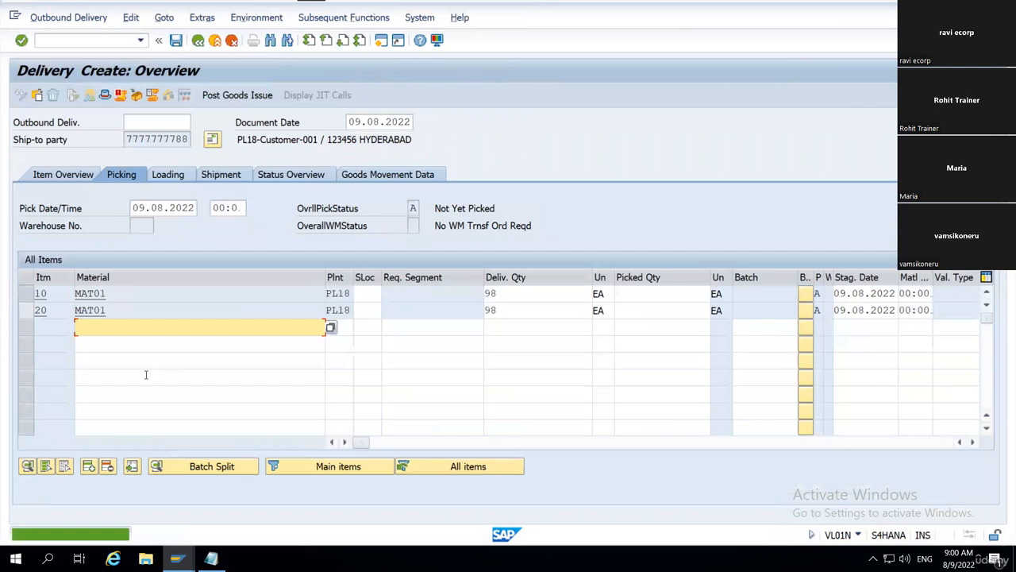
left_click(26, 310)
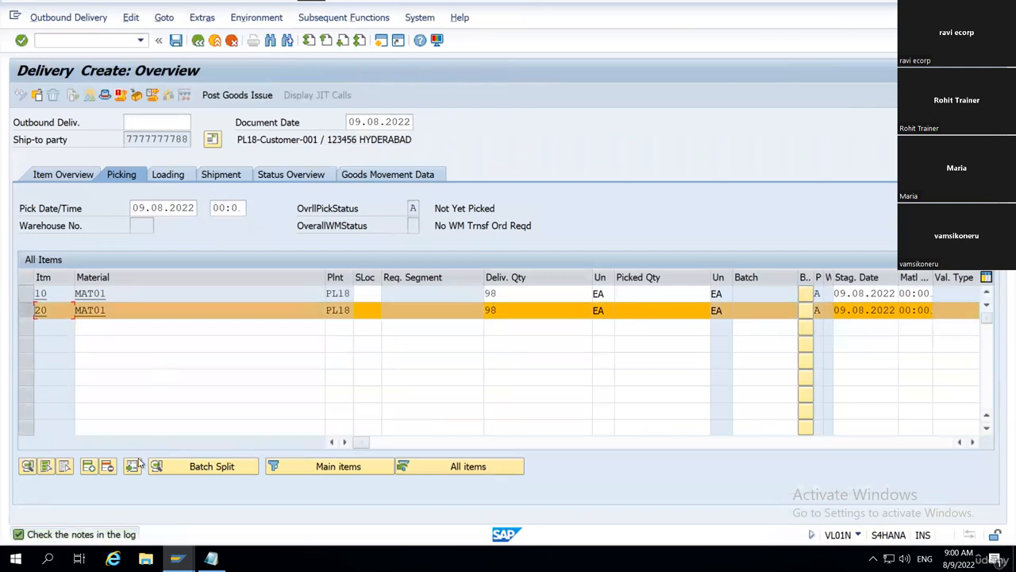
left_click(108, 467)
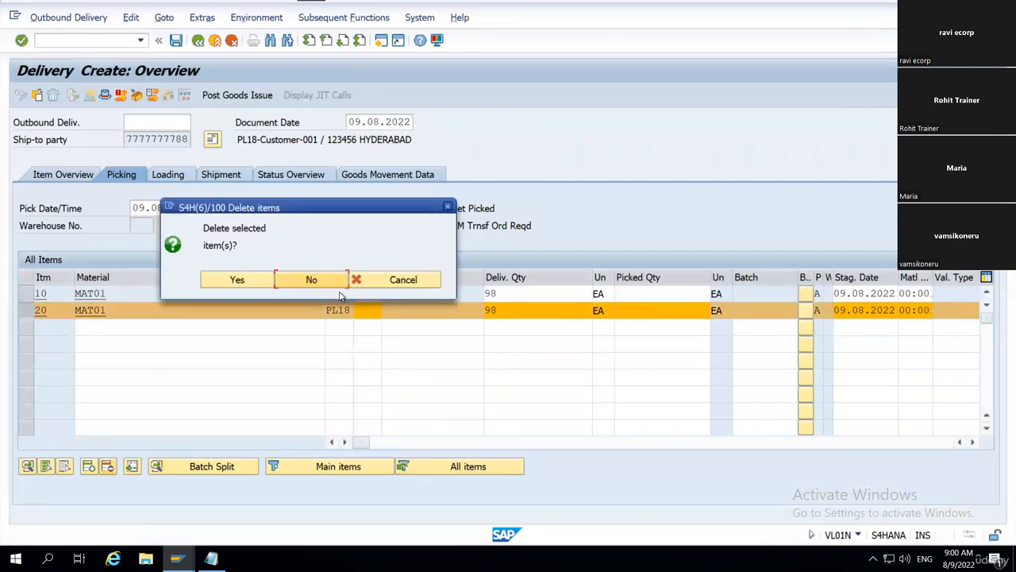
key("Return")
Set the delivery quantity of item 10 to 1 EA
left_click(516, 295)
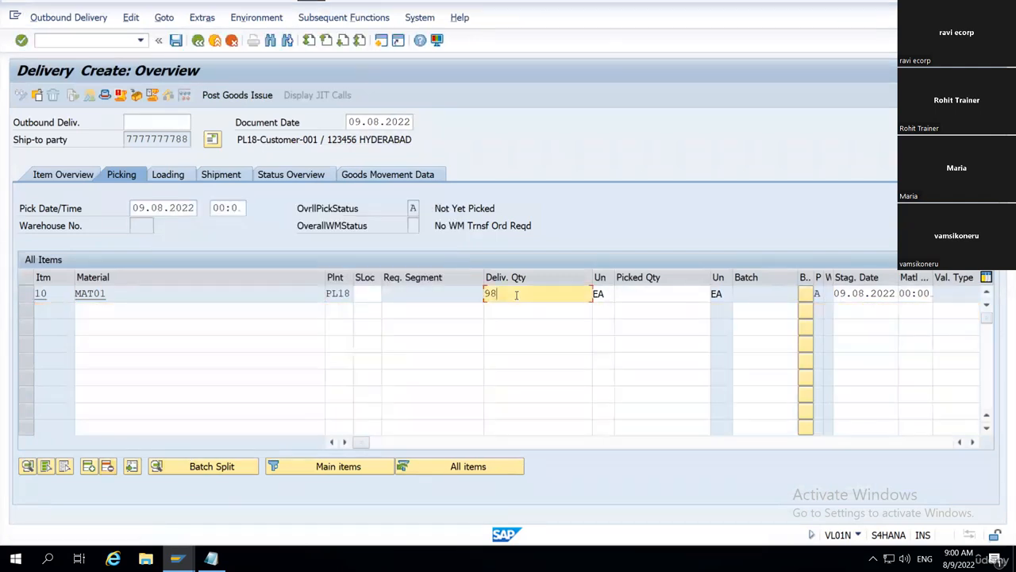
key("BackSpace")
key("BackSpace")
type("1")
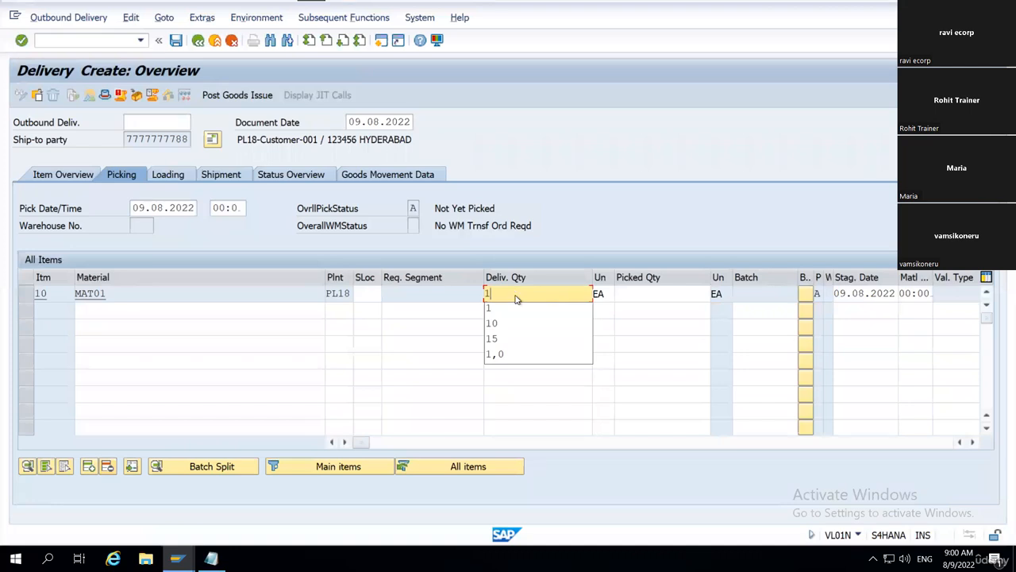
key("Return")
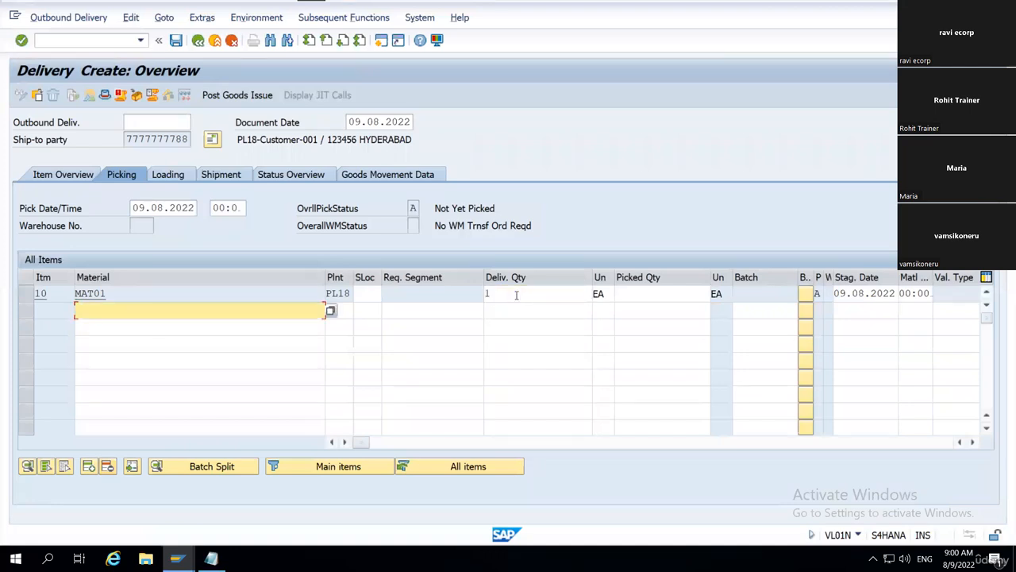
Assign storage location AFS to item 10, check the warehouse number and save the outbound delivery
left_click(364, 294)
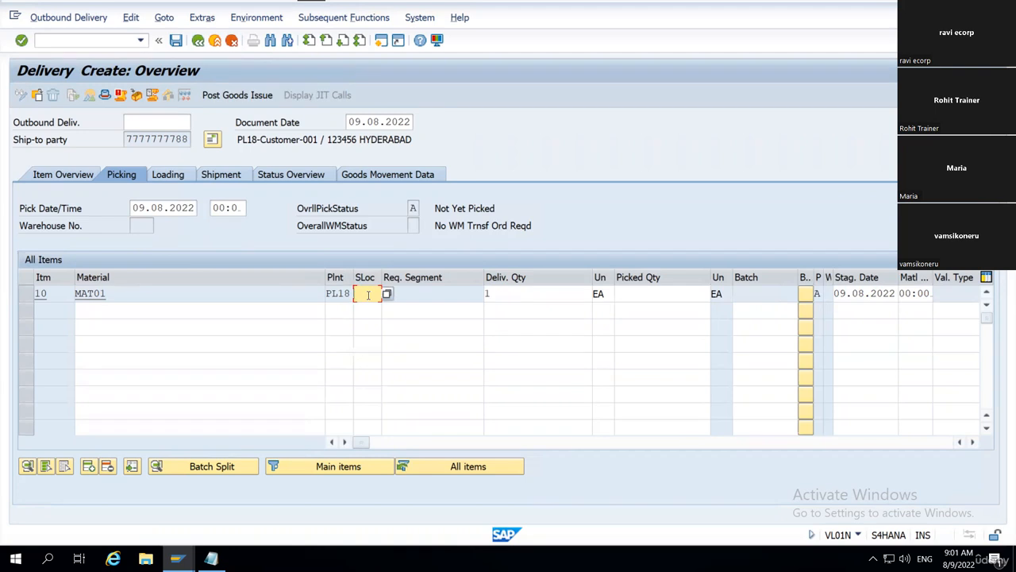
type("afs")
key("Return")
left_click(136, 225)
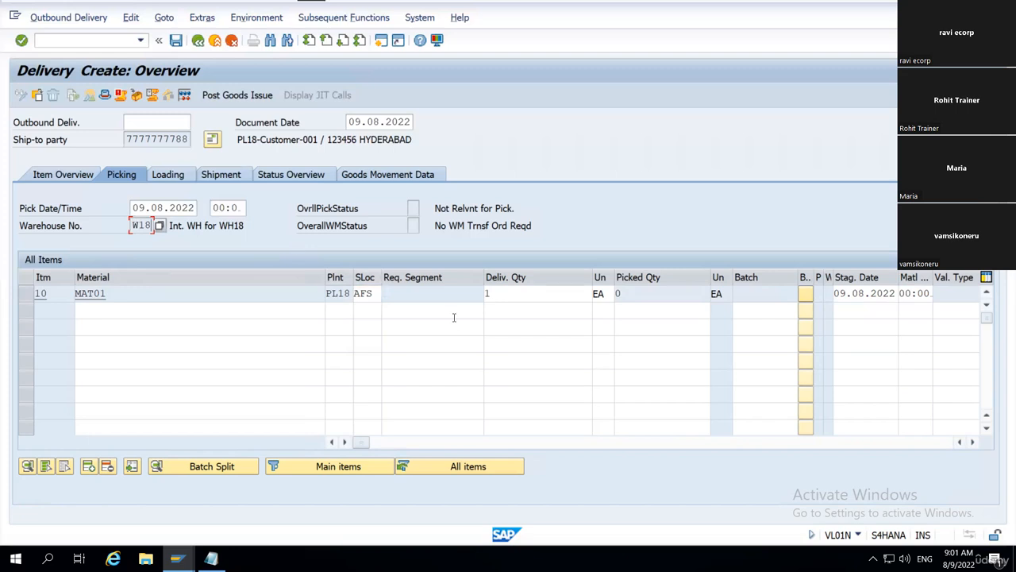
left_click(179, 44)
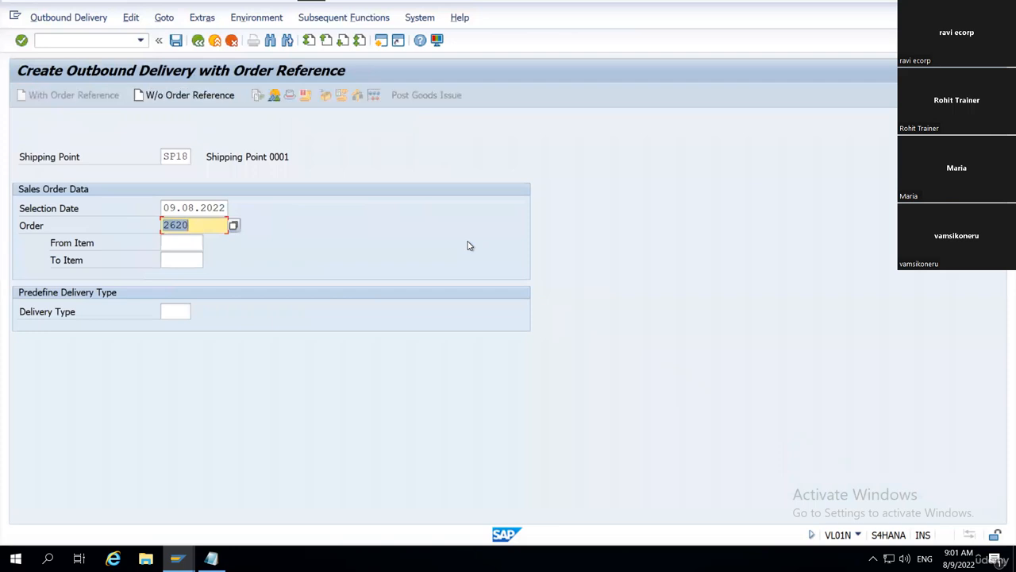
Go to the display of the saved outbound delivery and copy its number
left_click(68, 17)
left_click(57, 85)
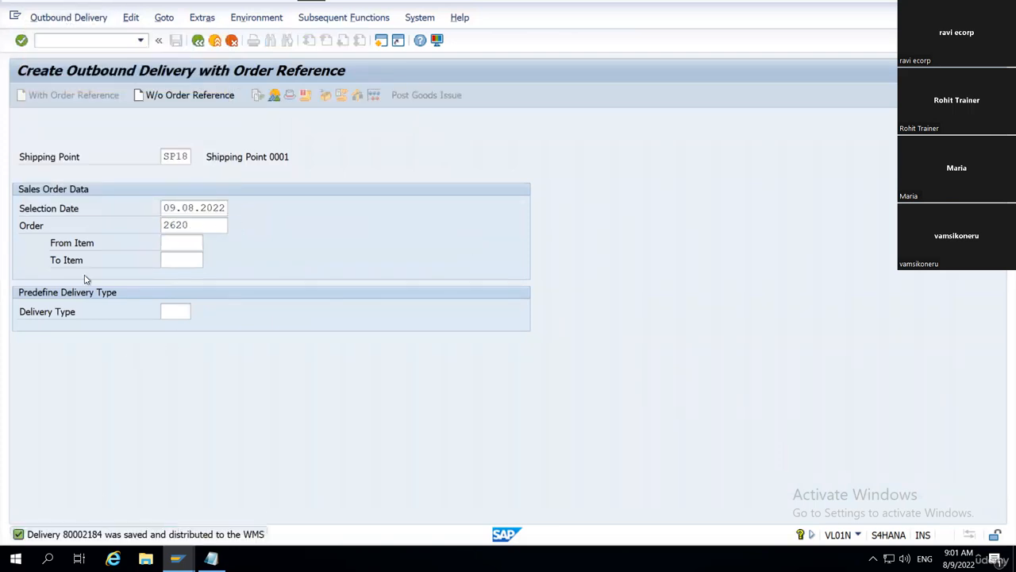
left_click_drag(248, 154, 145, 154)
key("ctrl+c")
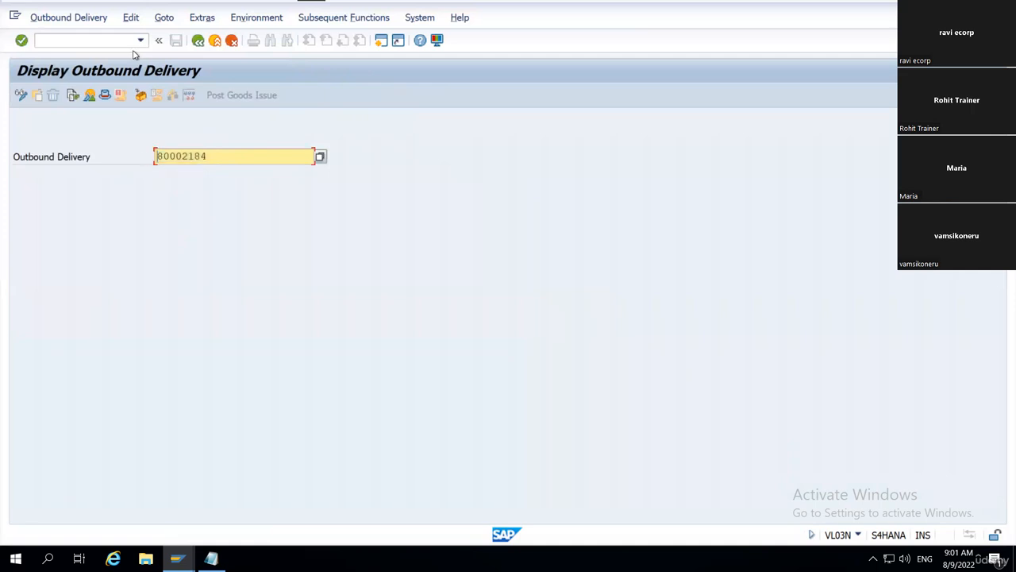
Open the warehouse management monitor with /n/scwm/mon and expand the Outbound documents
left_click(140, 40)
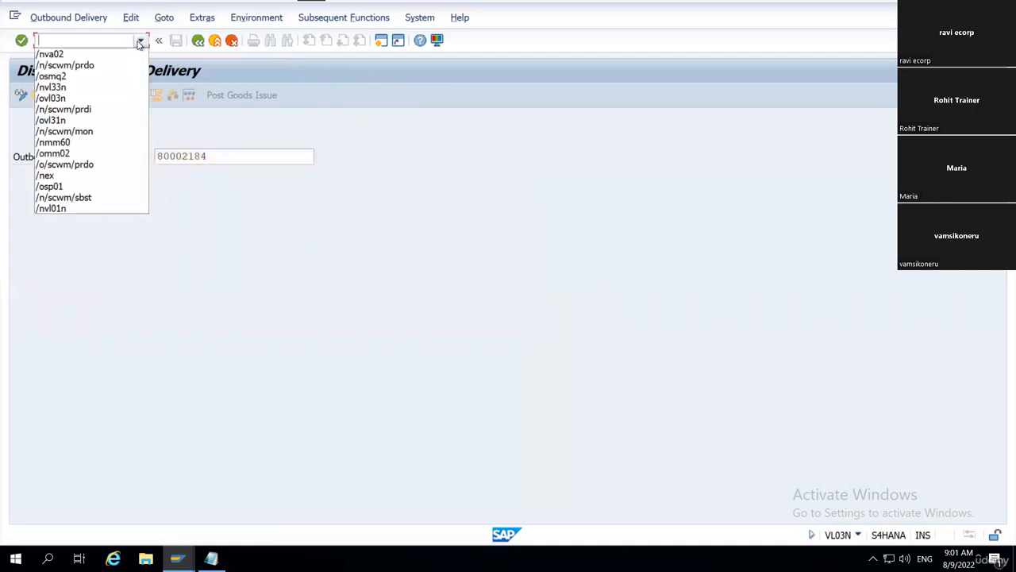
left_click(110, 135)
key("Return")
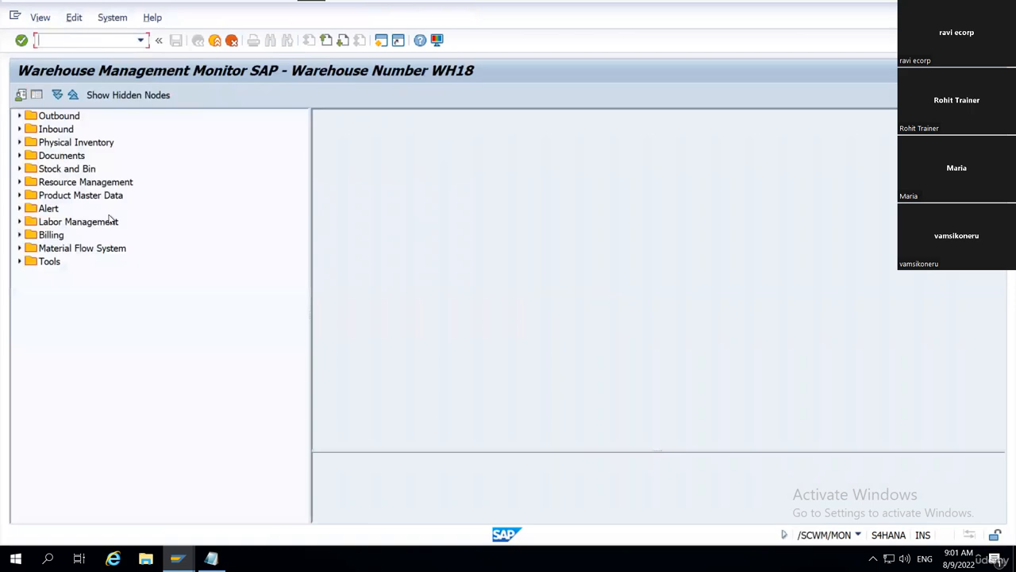
left_click(19, 116)
left_click(26, 129)
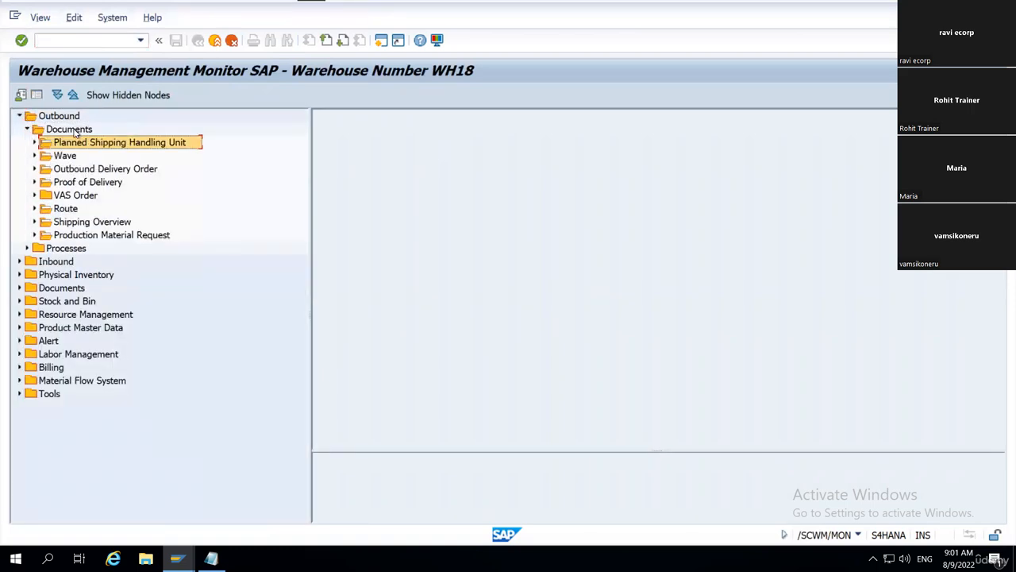
Try to find the outbound delivery order using the copied ERP delivery number as the order number
left_click(90, 174)
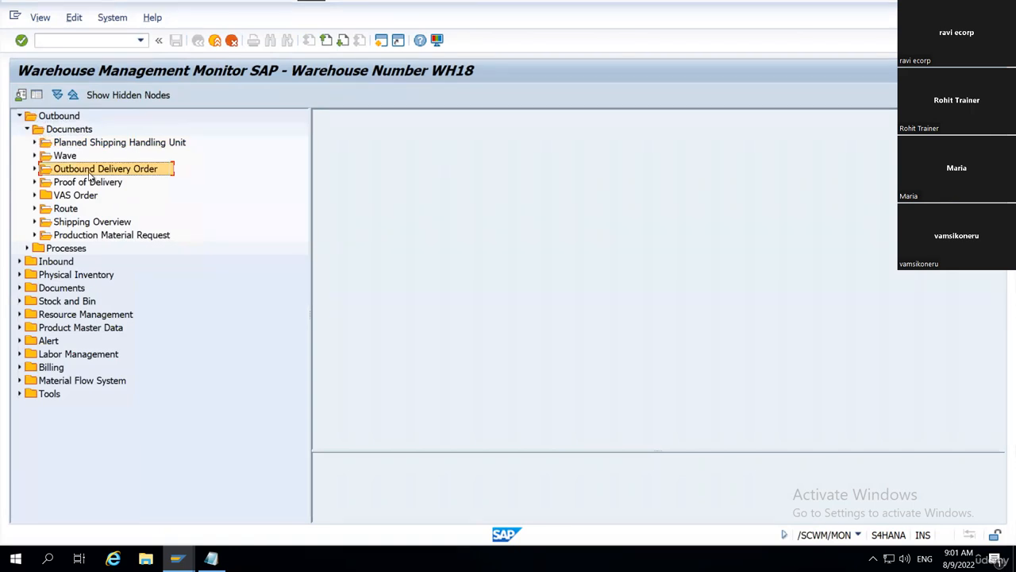
double_click(90, 175)
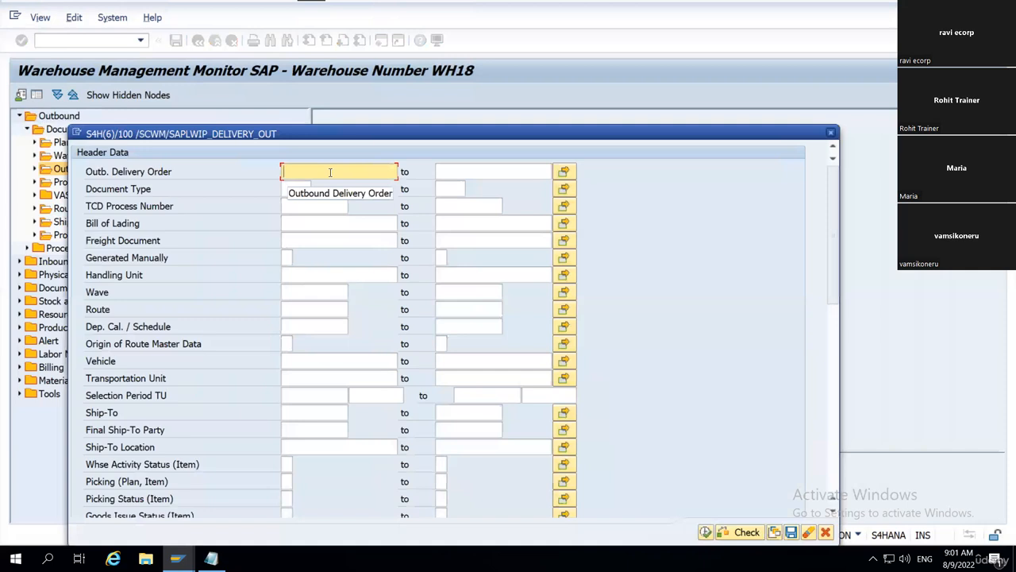
type("80002184")
left_click(707, 533)
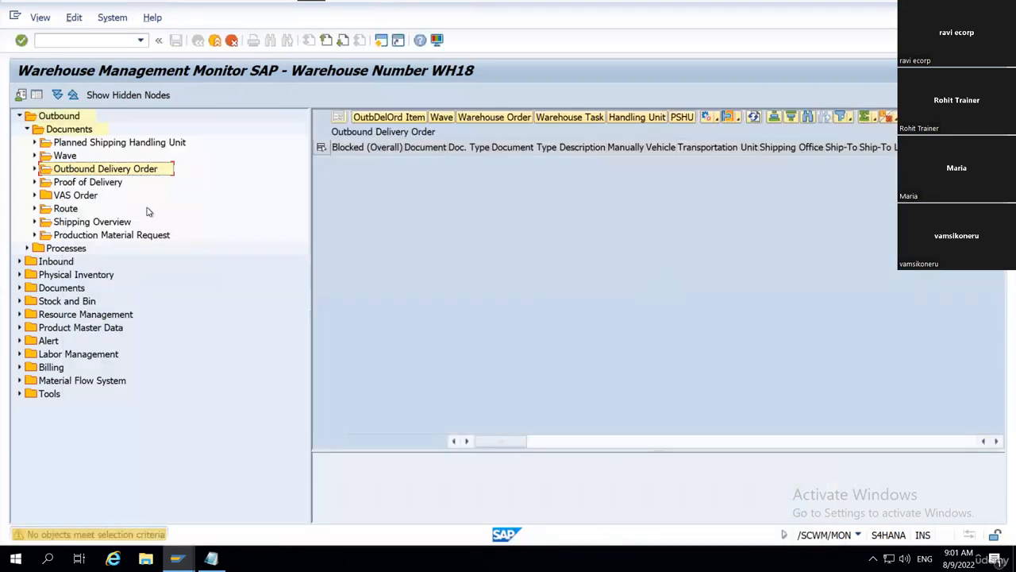
Find the outbound delivery order in the monitor using the copied ERP delivery number as the LE Delivery
double_click(109, 170)
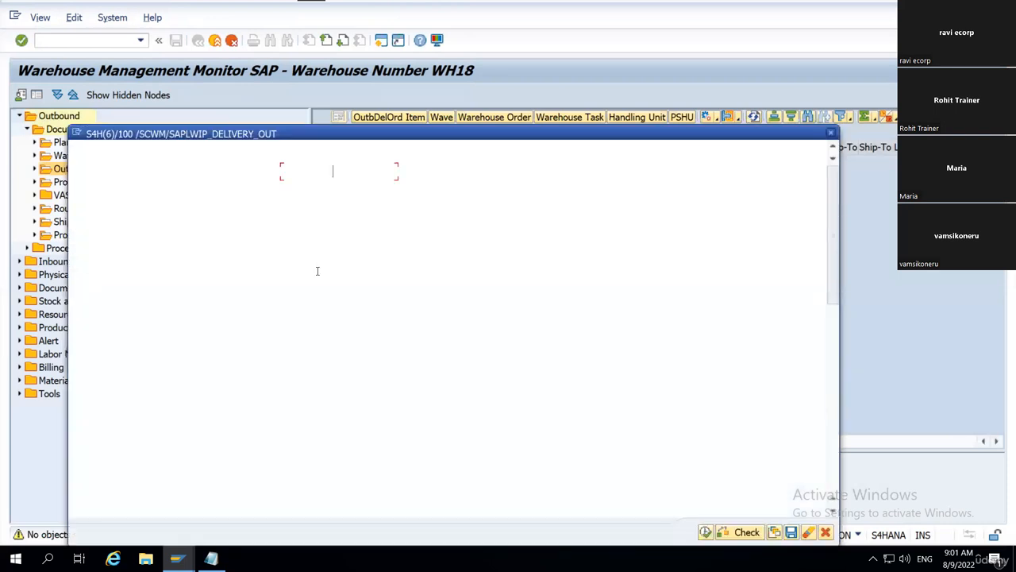
key("Delete")
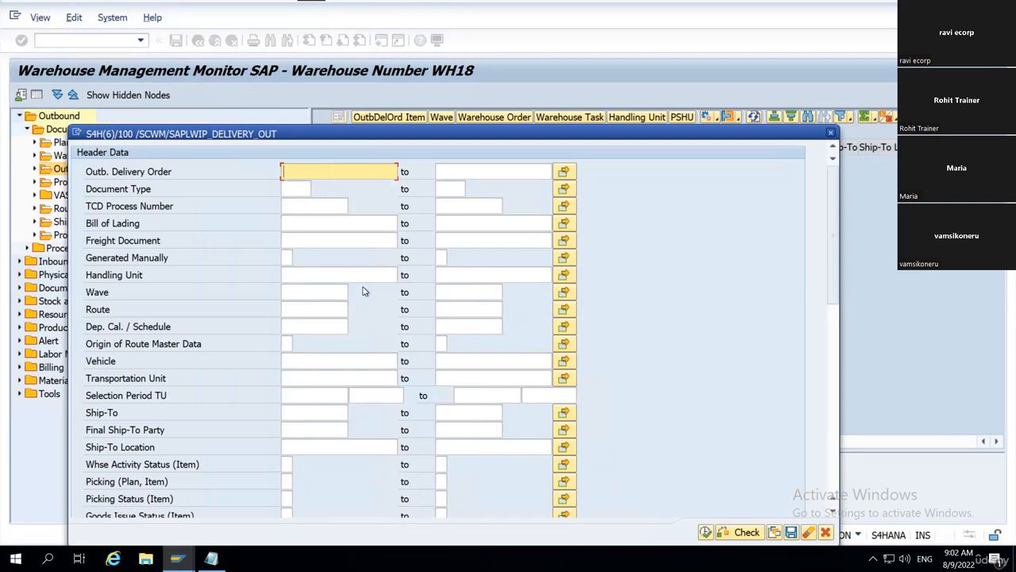
scroll(363, 290, "down", 1)
scroll(363, 288, "down", 3)
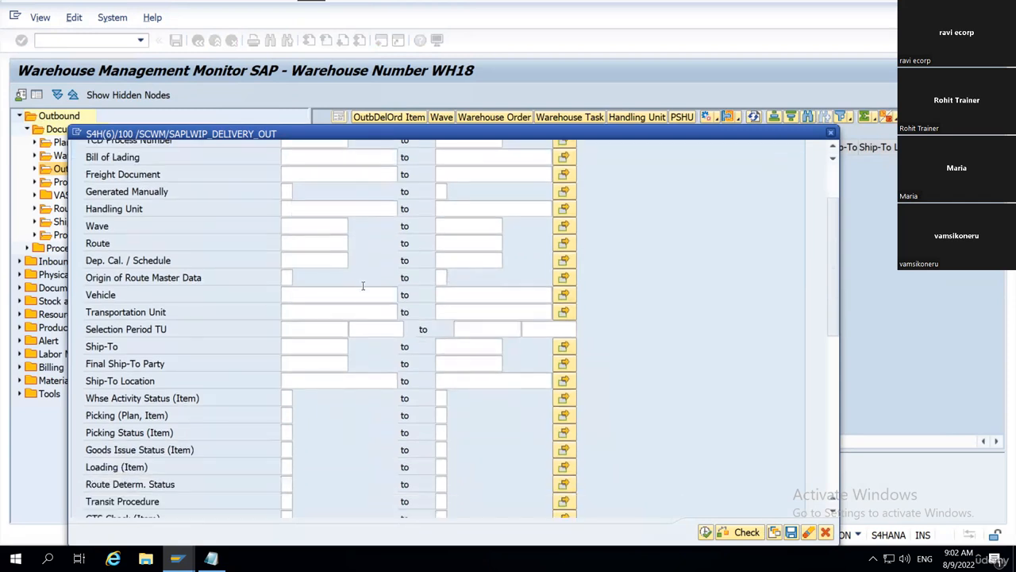
scroll(363, 286, "down", 3)
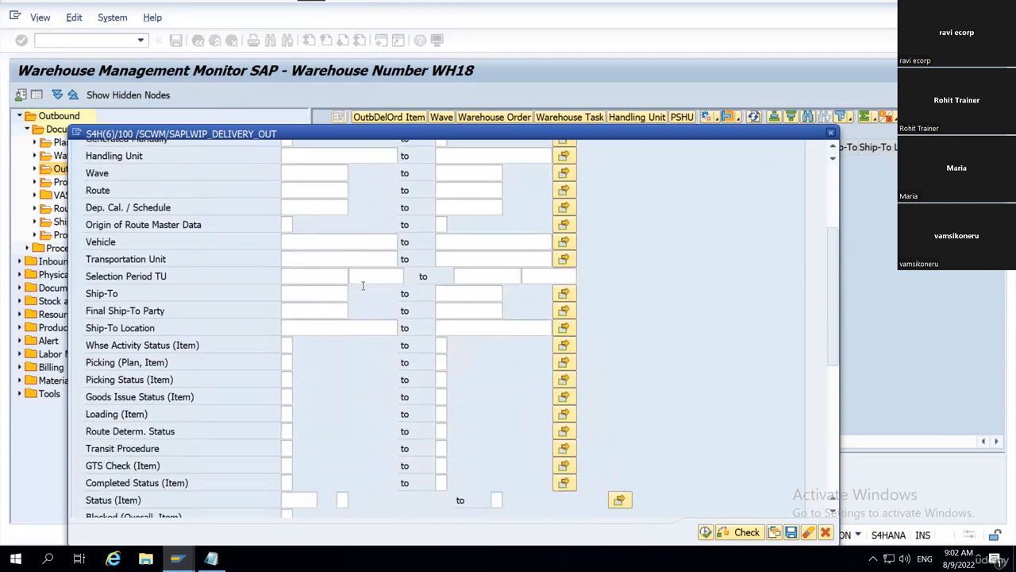
scroll(365, 506, "down", 15)
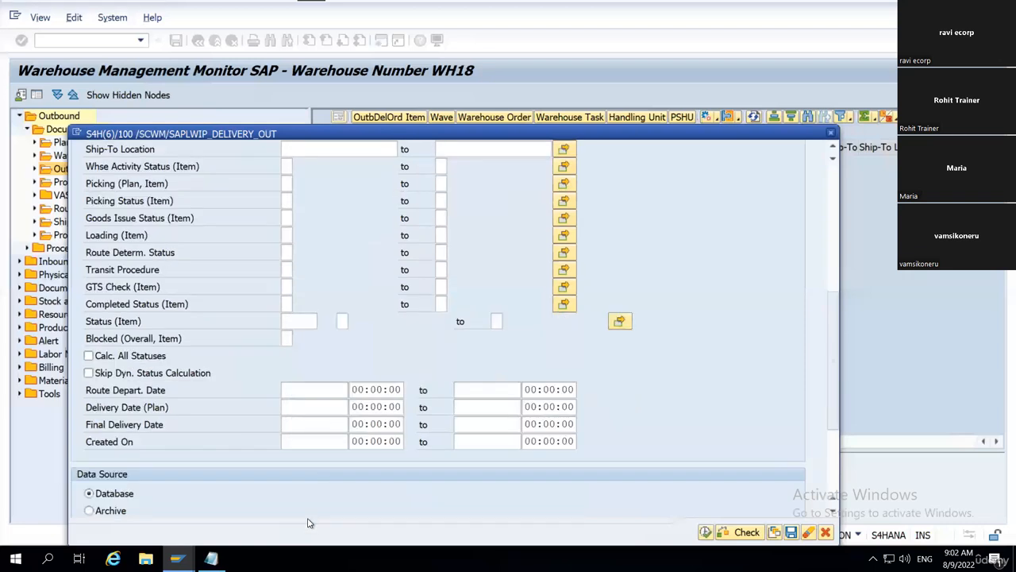
left_click(314, 509)
key("ctrl+v")
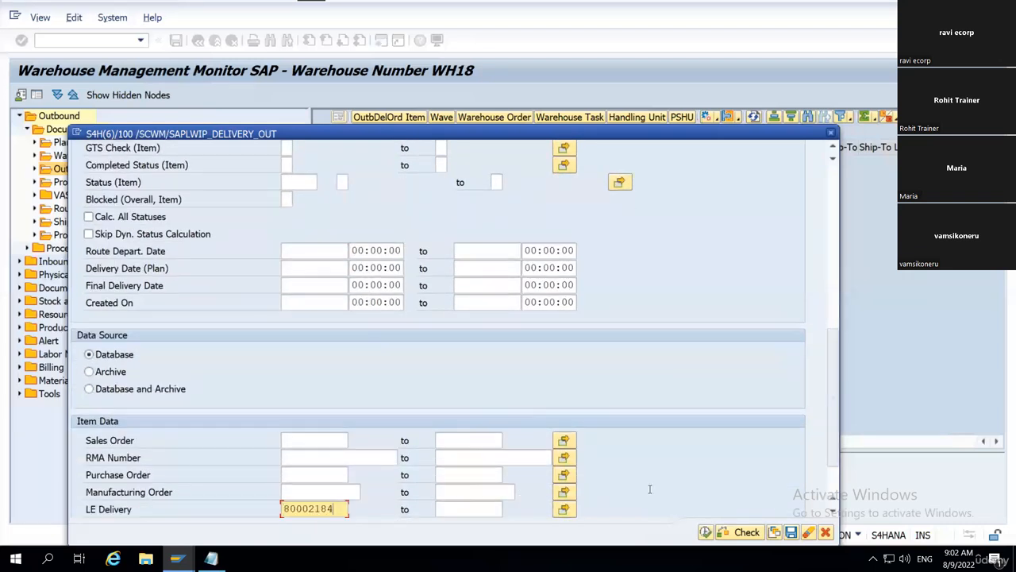
key("F8")
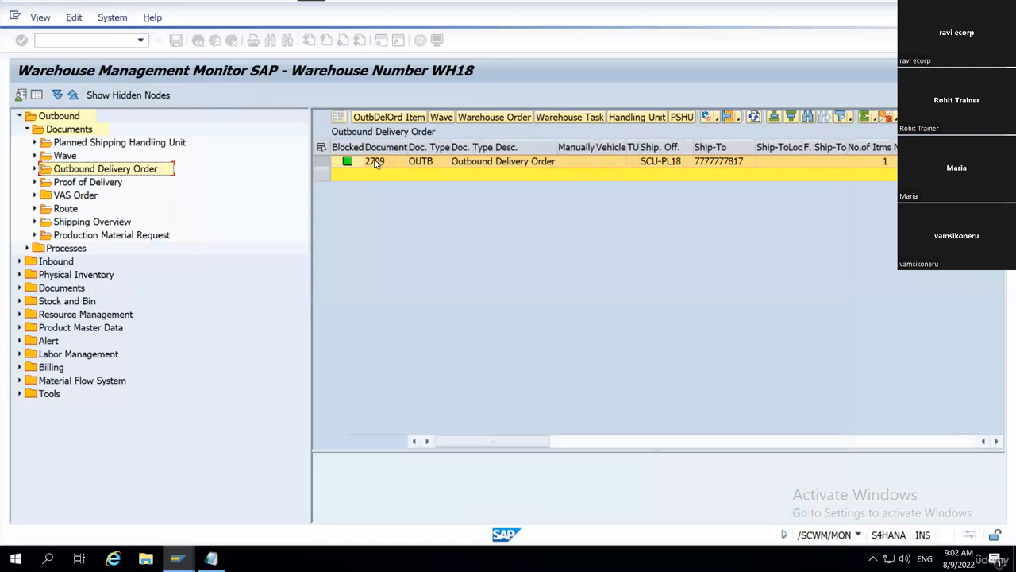
Select the found outbound delivery order and look through the additional methods available for it
left_click(374, 166)
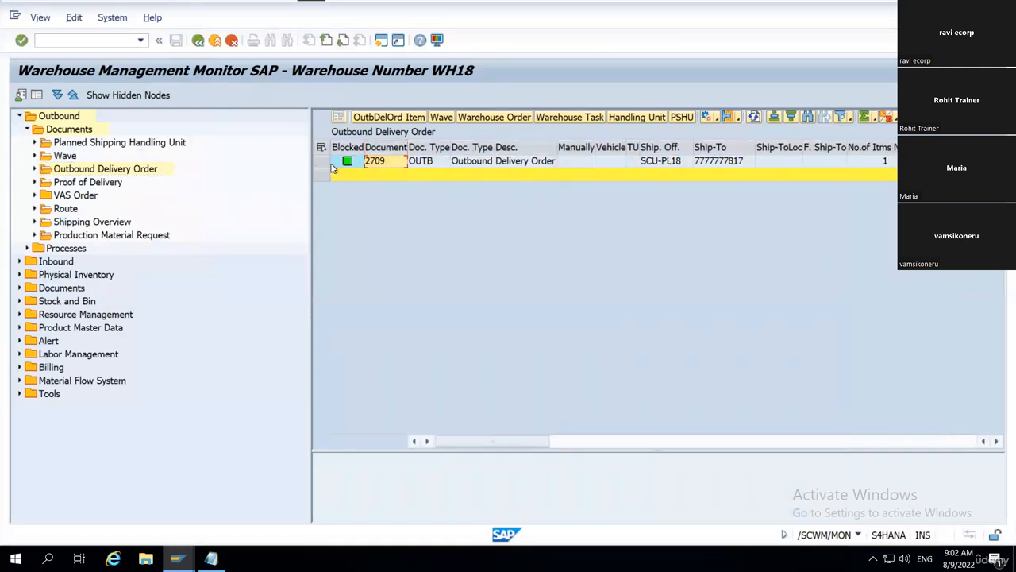
left_click(321, 163)
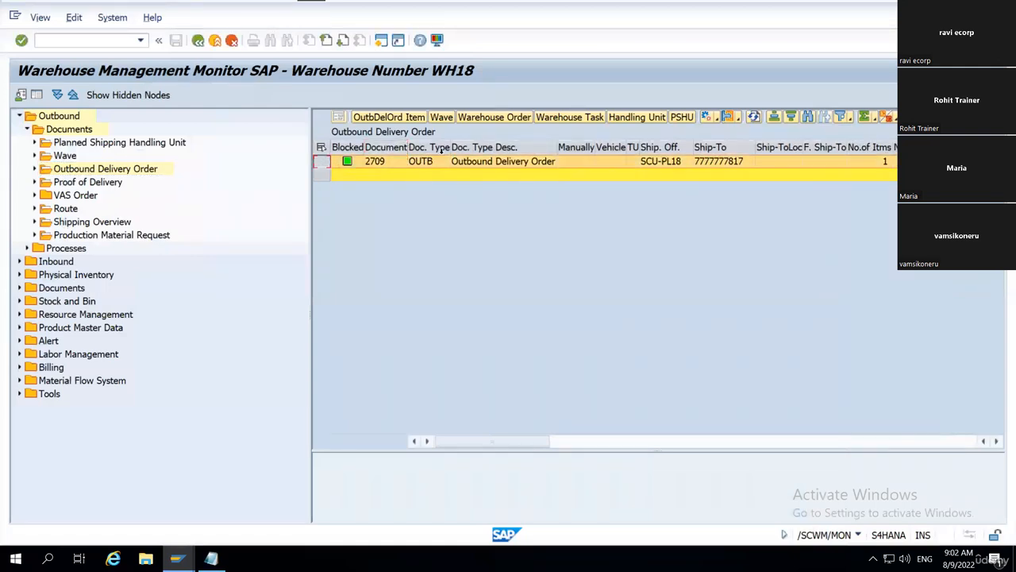
left_click(718, 118)
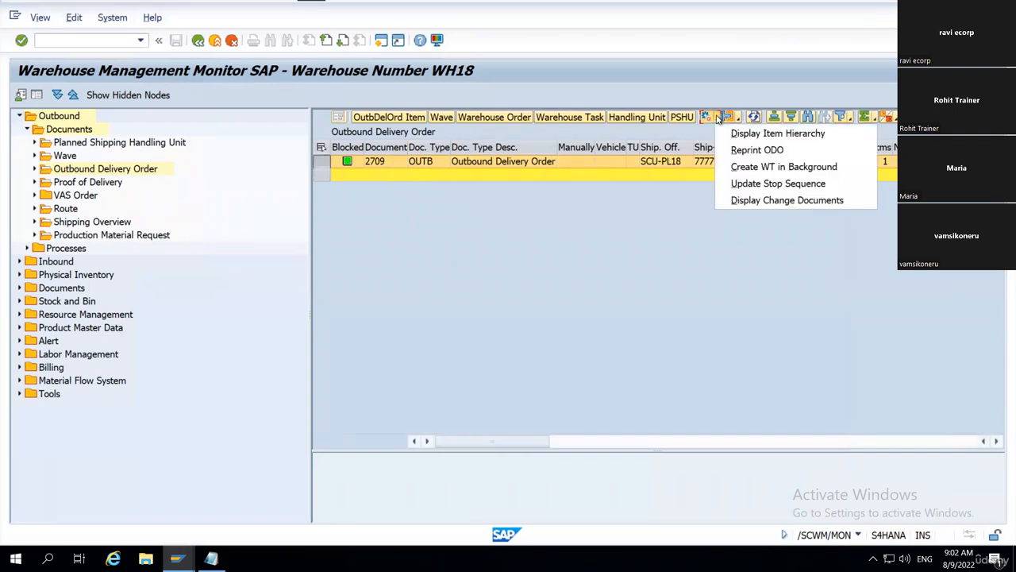
left_click(696, 234)
left_click(381, 164)
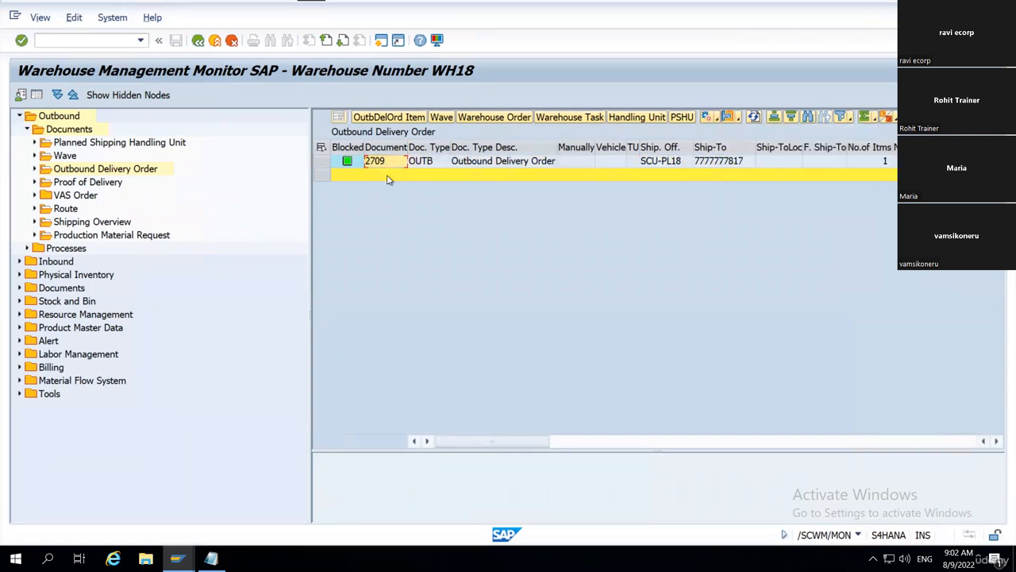
Try to open outbound delivery order maintenance in a new session with /o/scwm/prdo
left_click(57, 39)
type("/o/s")
type("cwm/prdo")
key("Return")
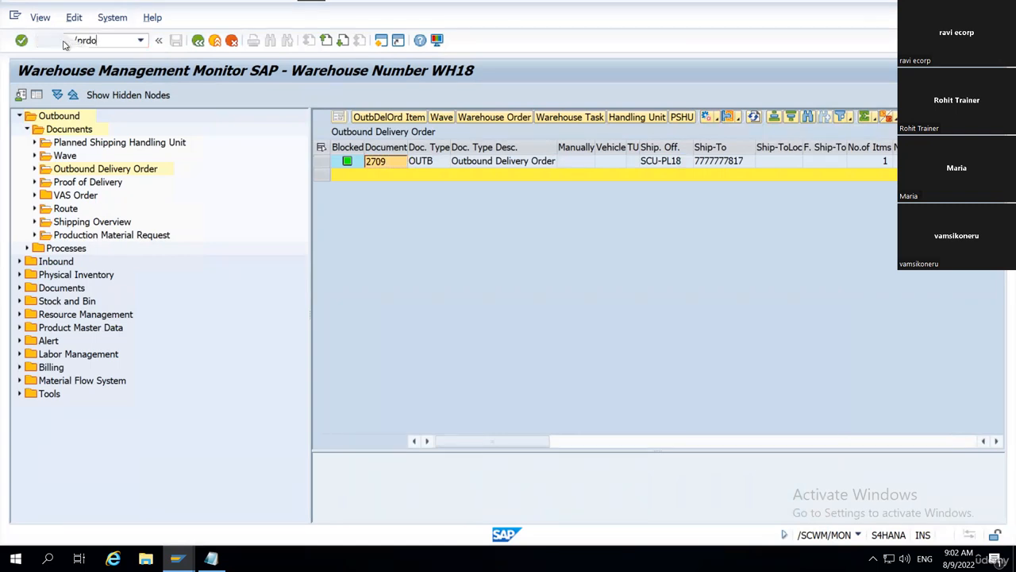
key("Return")
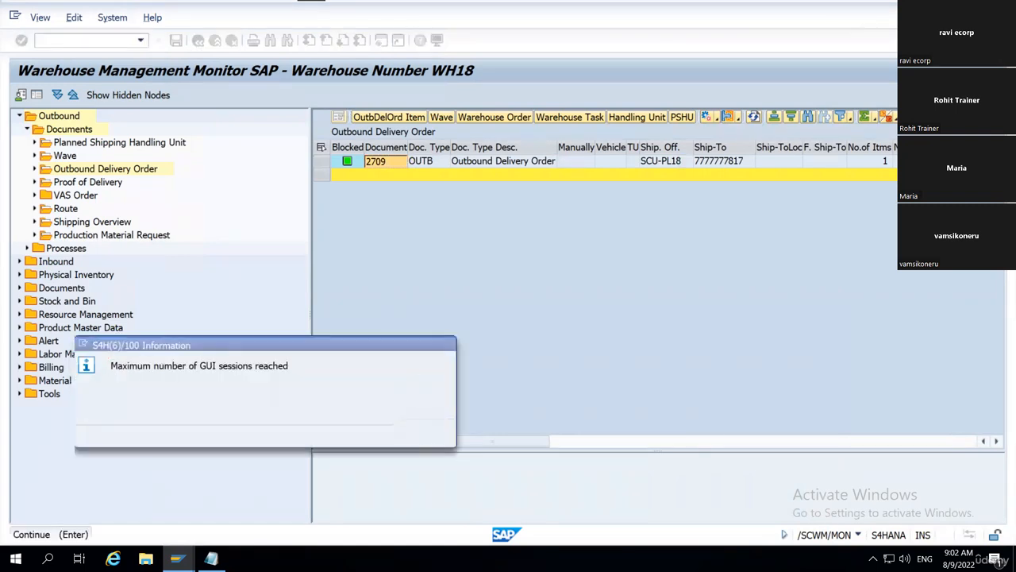
Close the sessions showing the outbound delivery process item types view and the inbound delivery maintenance
left_click(177, 558)
mouse_move(226, 464)
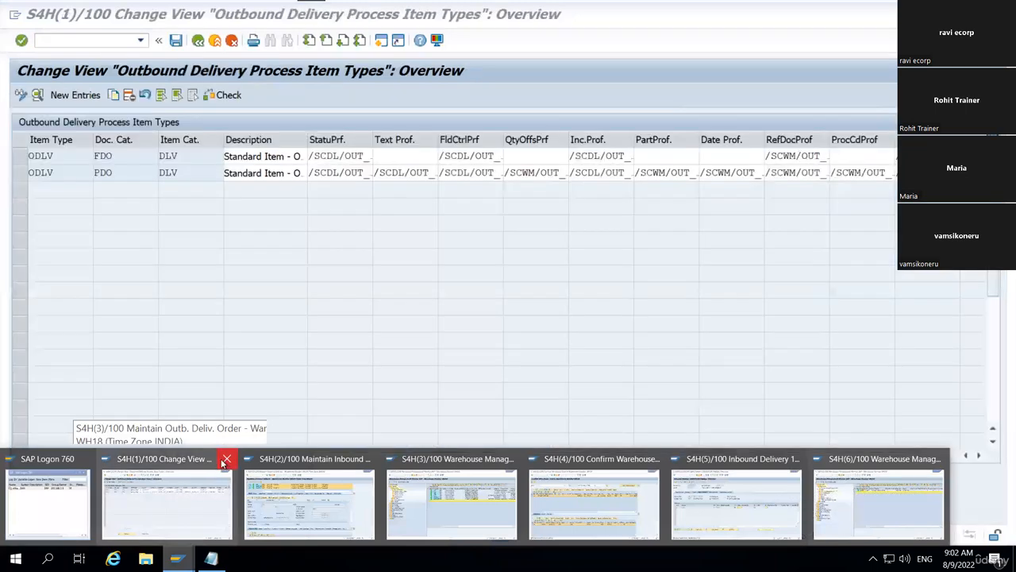
left_click(226, 460)
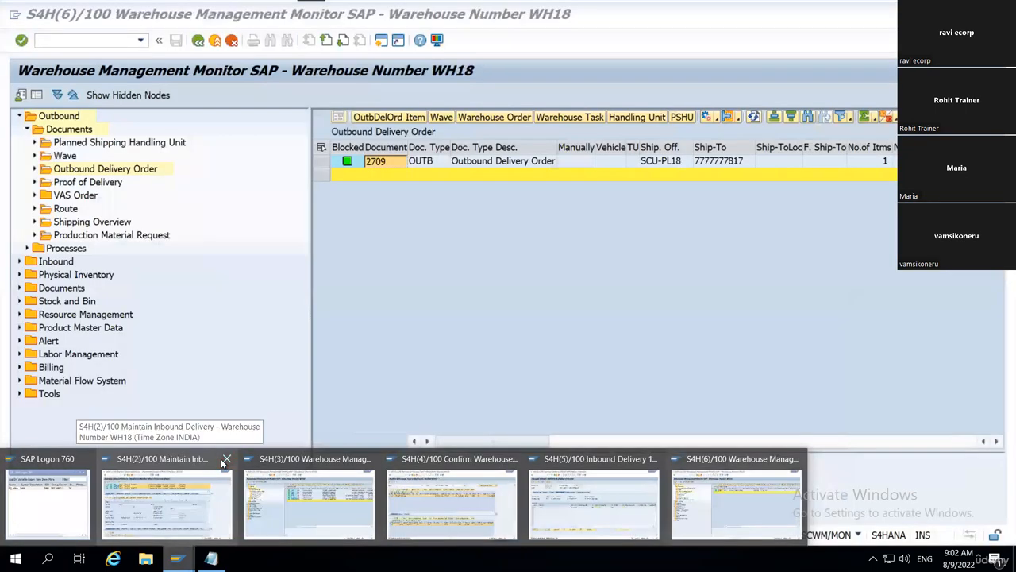
left_click(226, 459)
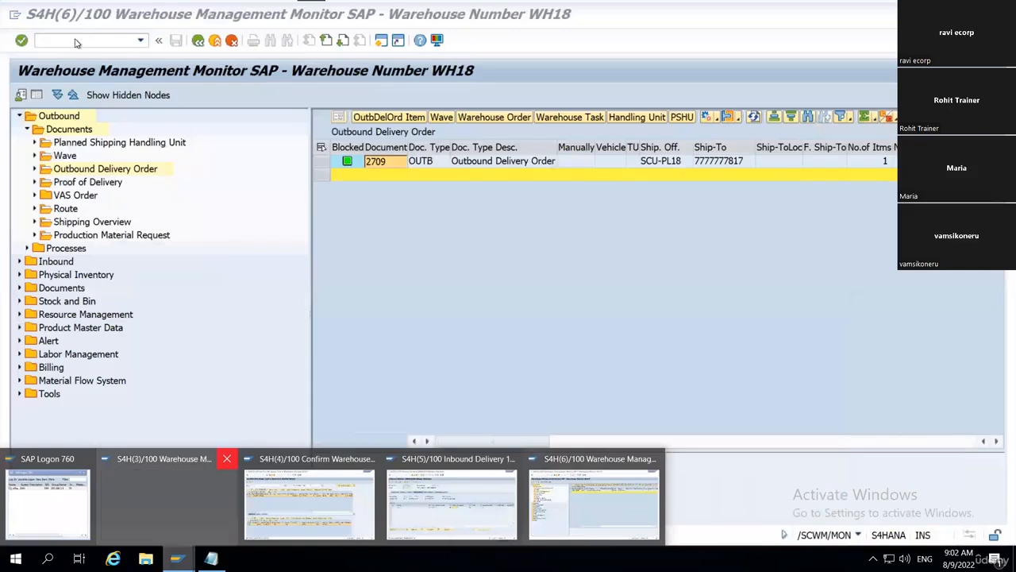
Open outbound delivery order maintenance in a new session with /o/scwm/prdo
left_click(77, 39)
type("/o/scwm")
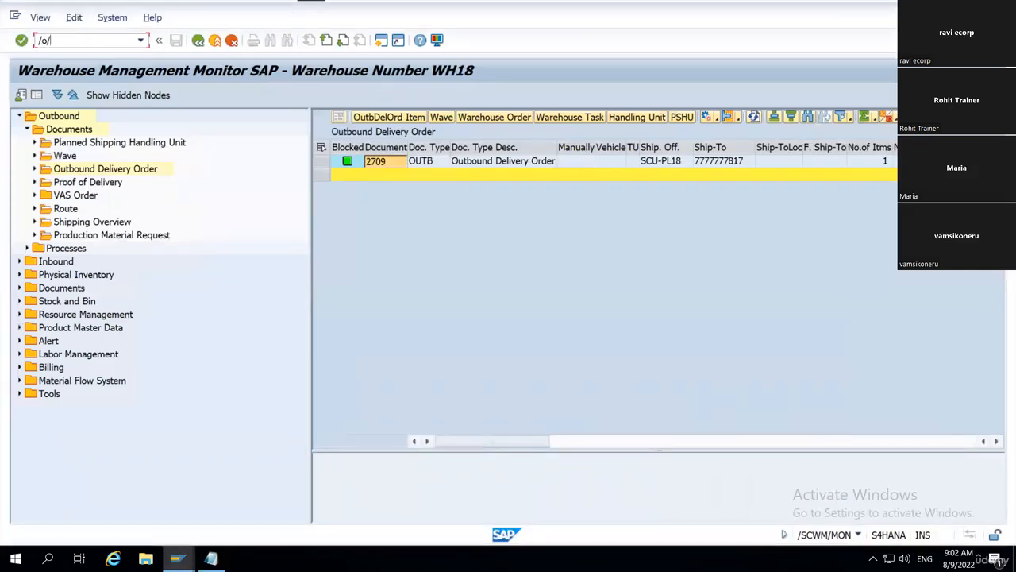
type("/mon")
key("Return")
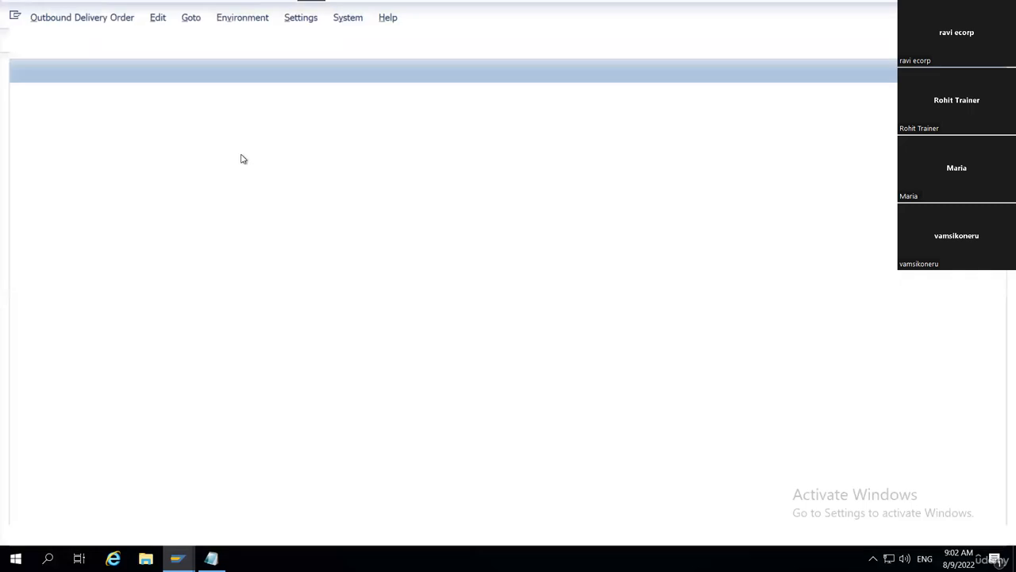
Find the outbound delivery order by the document number shown in the monitor
left_click(585, 122)
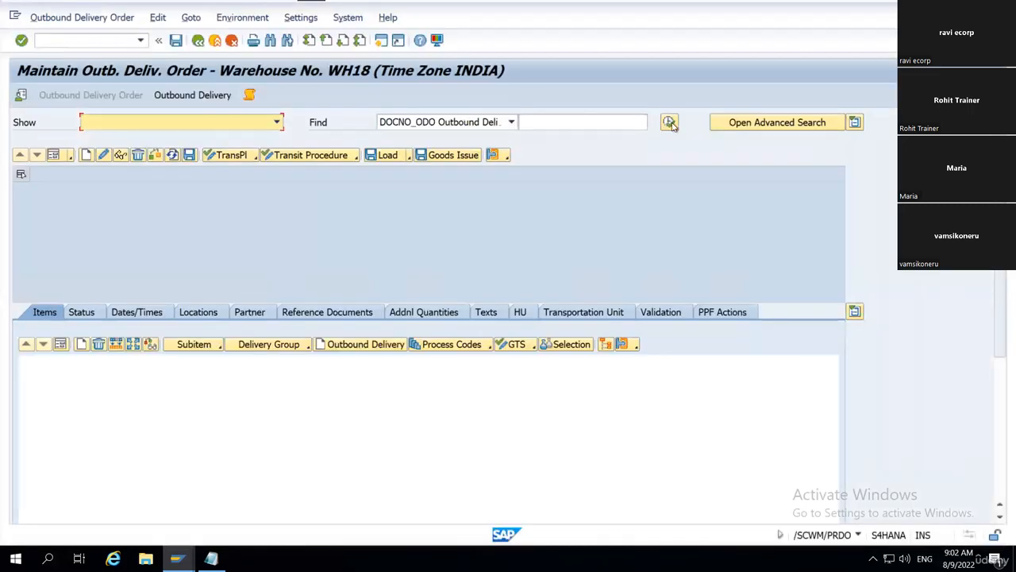
type("2709")
left_click(669, 123)
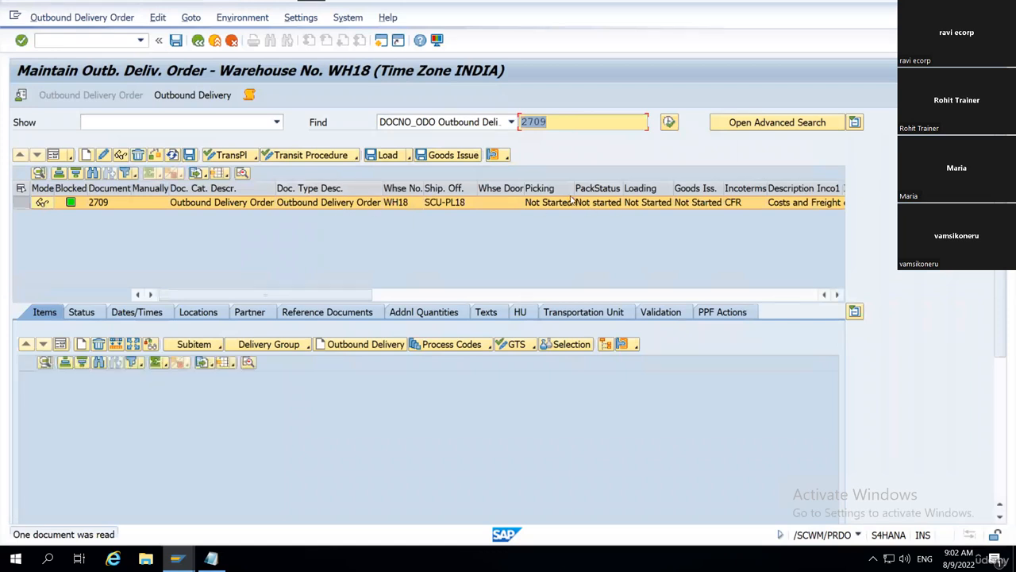
Check the order's picking, packing, loading and goods issue statuses
left_click(554, 199)
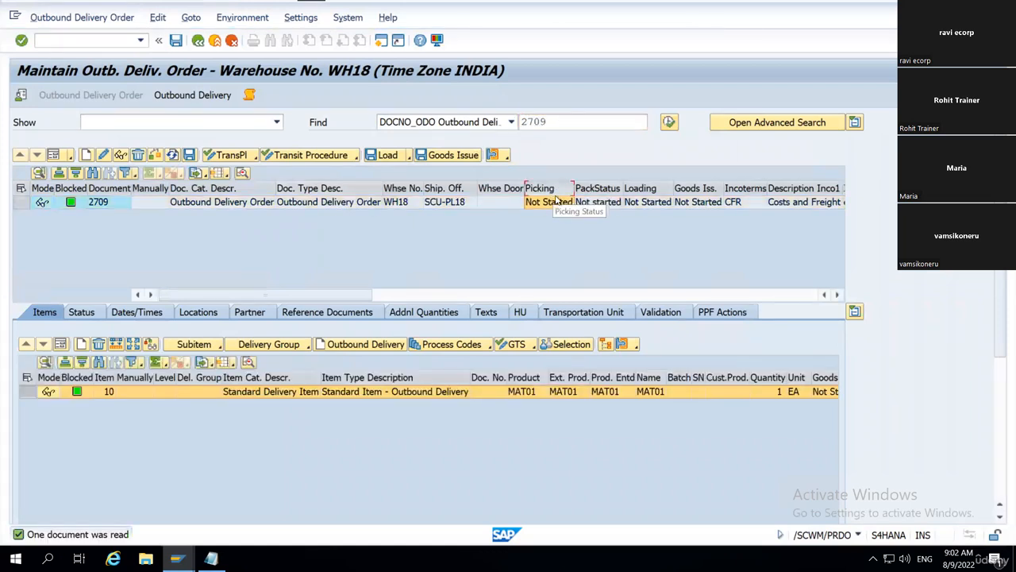
left_click(615, 197)
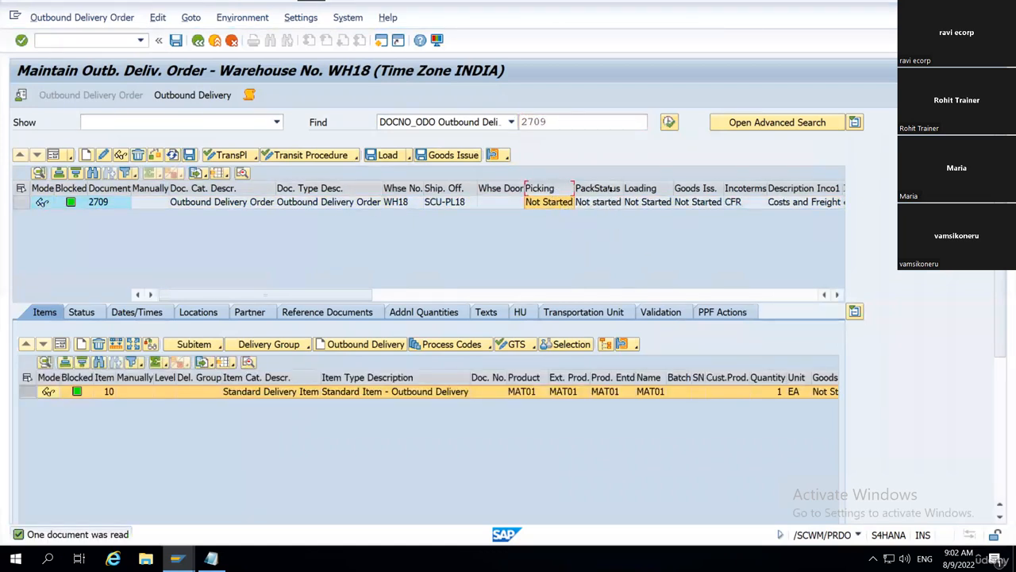
left_click(649, 199)
left_click(700, 201)
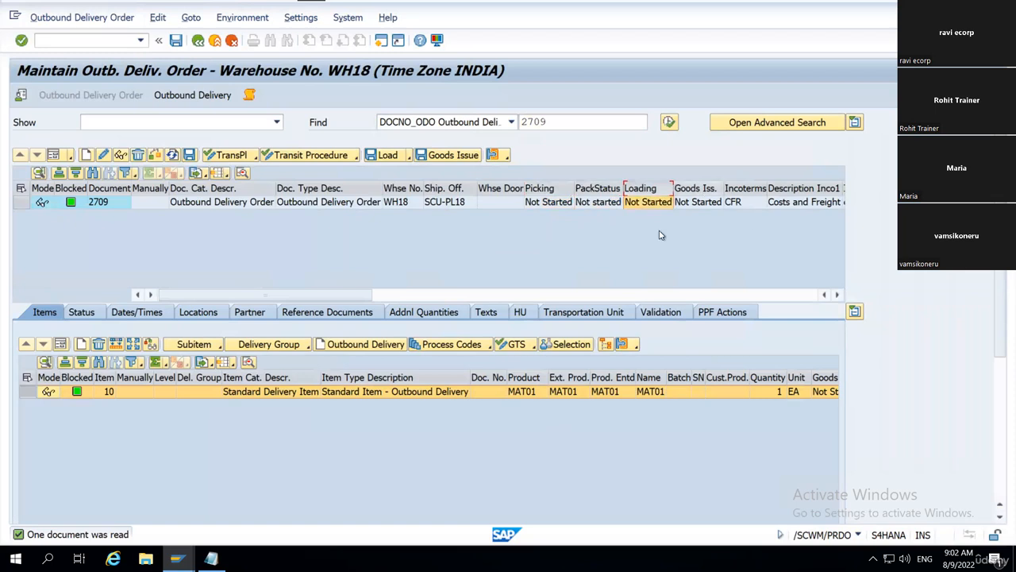
Select the outbound delivery order and switch its header data to the form view
left_click(21, 202)
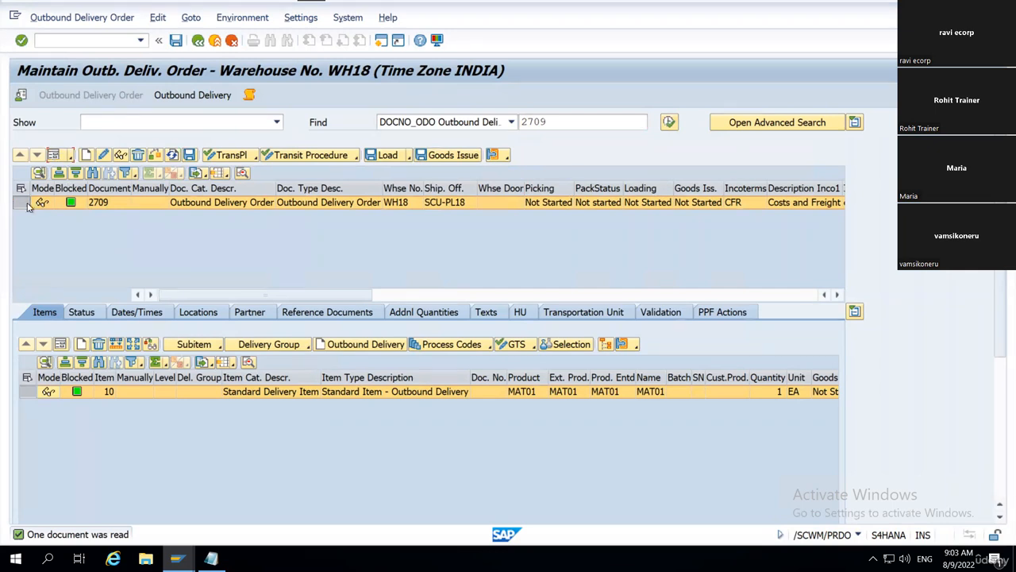
left_click(53, 156)
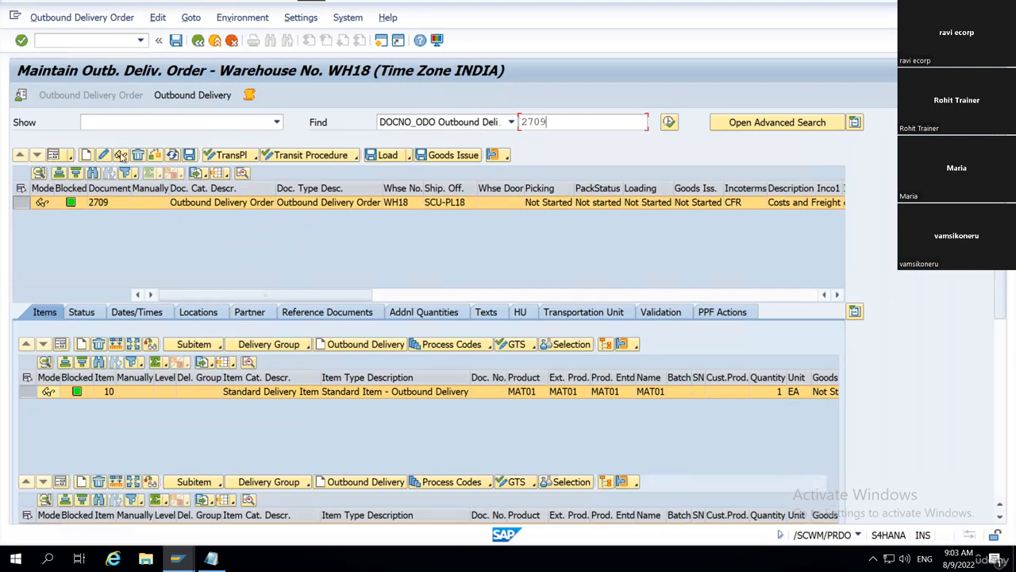
key("Return")
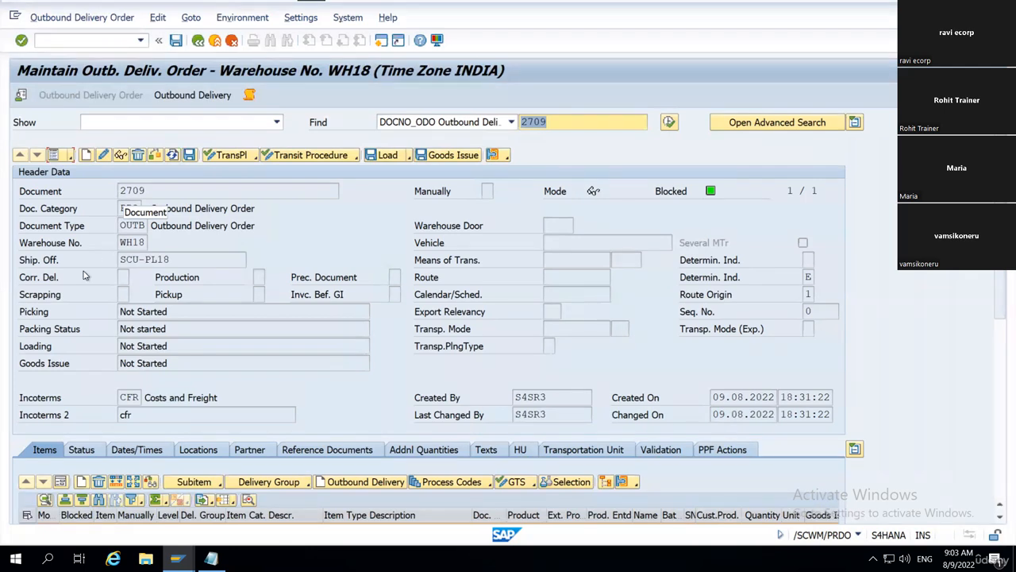
Examine the document number, document category, document type and shipping office in the order header
mouse_move(151, 191)
left_mouse_down()
mouse_move(118, 224)
mouse_move(106, 219)
mouse_move(150, 207)
left_mouse_up()
left_click(130, 208)
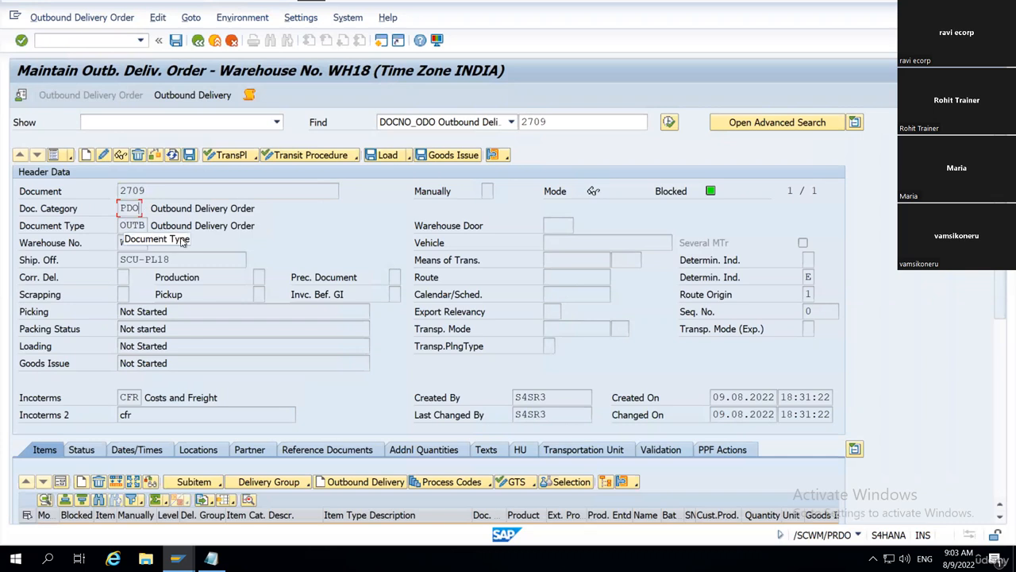
left_click(146, 229)
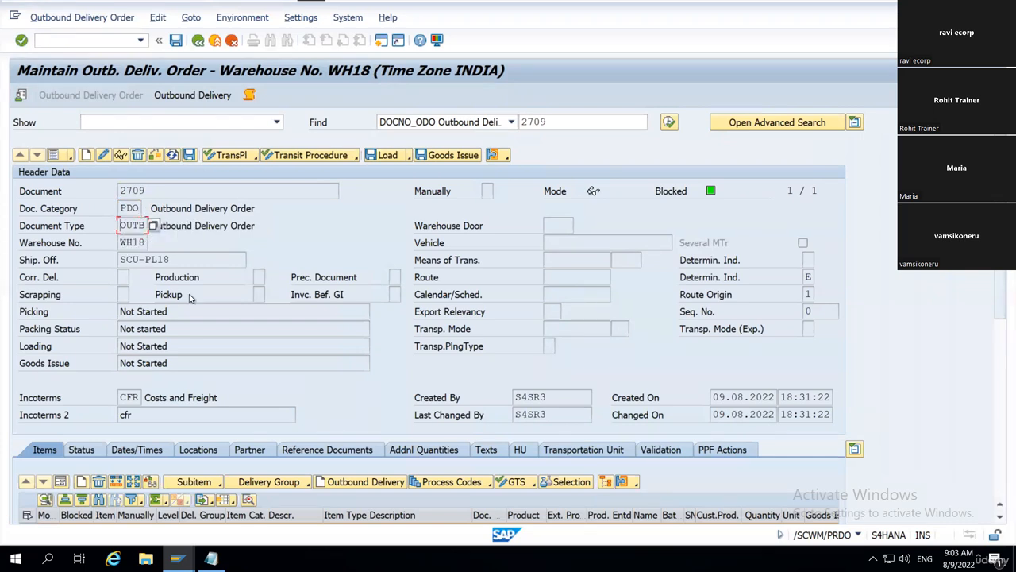
left_click_drag(123, 226, 180, 260)
left_click(126, 260)
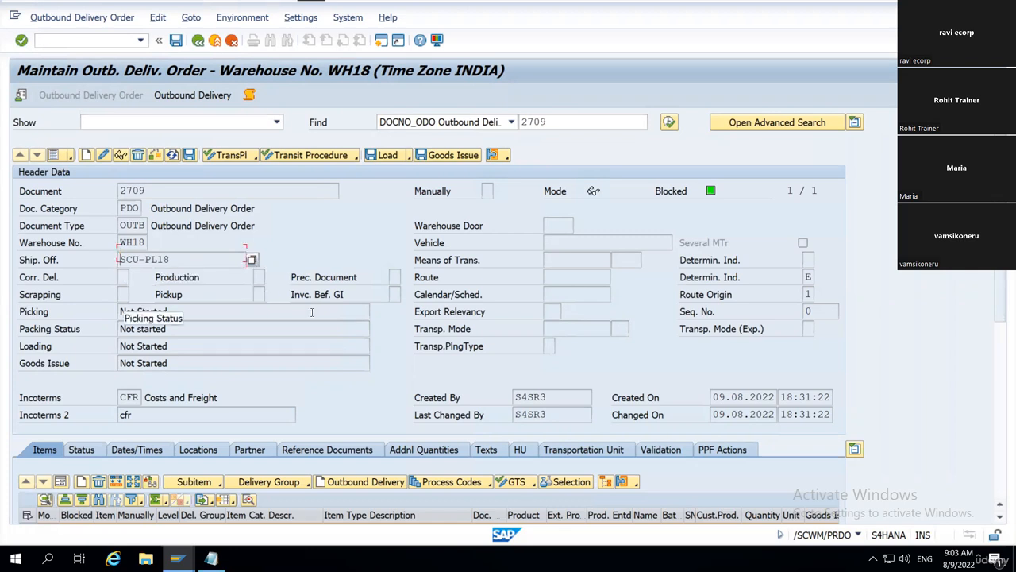
Examine the Incoterms and Incoterms 2 fields in the order header and bring the item list into view
scroll(370, 354, "down", 1)
scroll(371, 354, "down", 1)
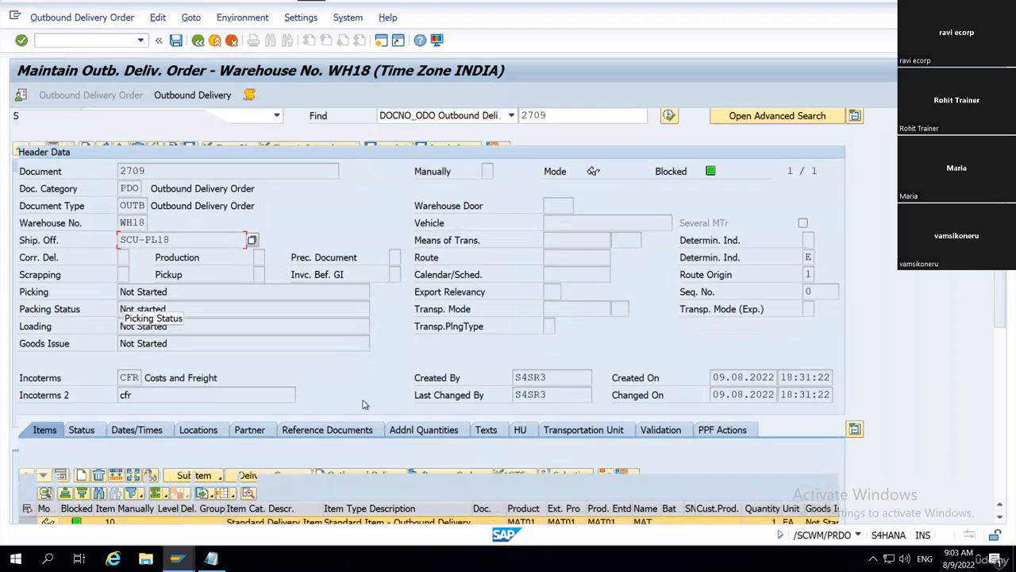
scroll(123, 357, "down", 1)
left_click(133, 358)
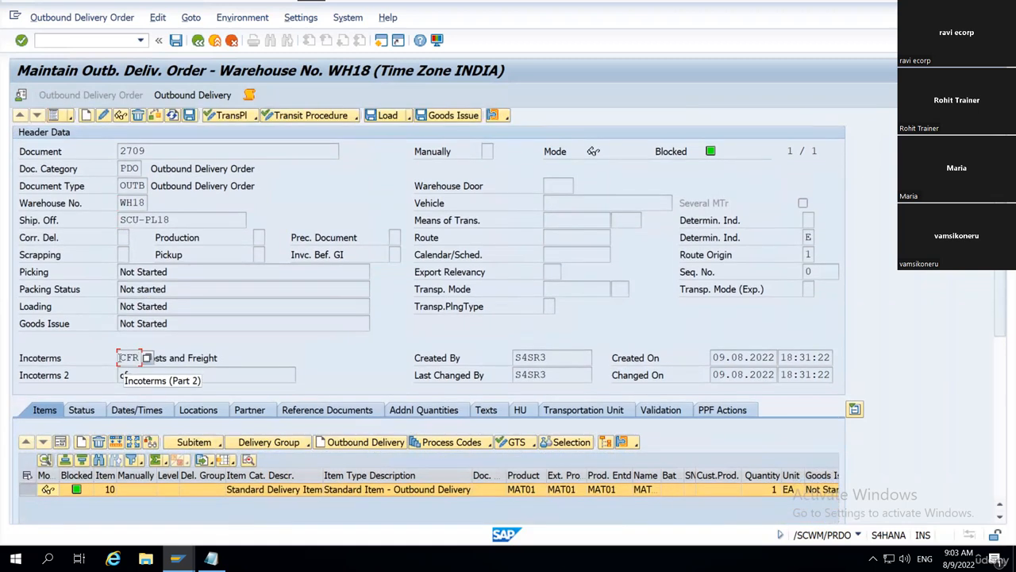
left_click(123, 373)
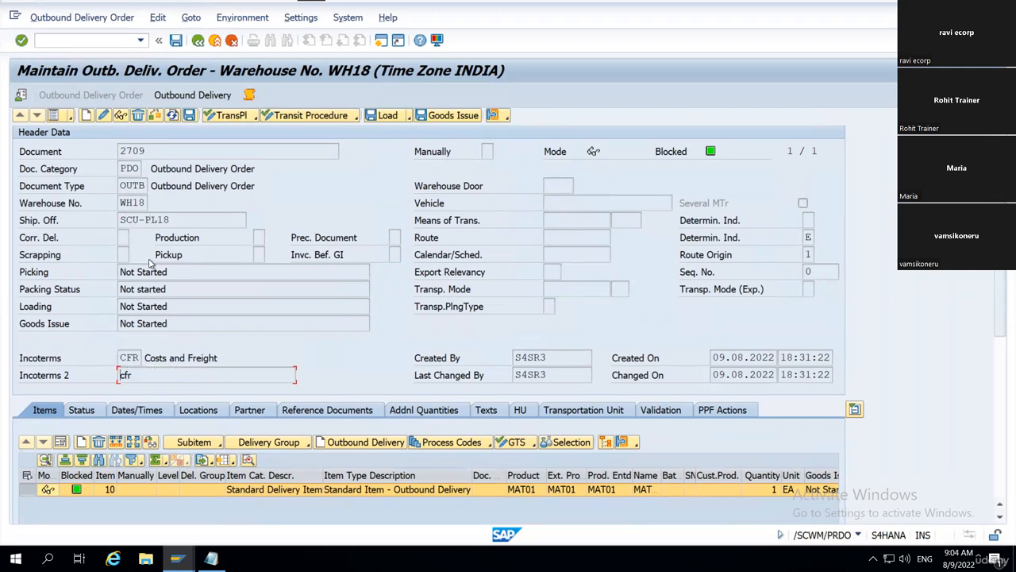
left_click(137, 358)
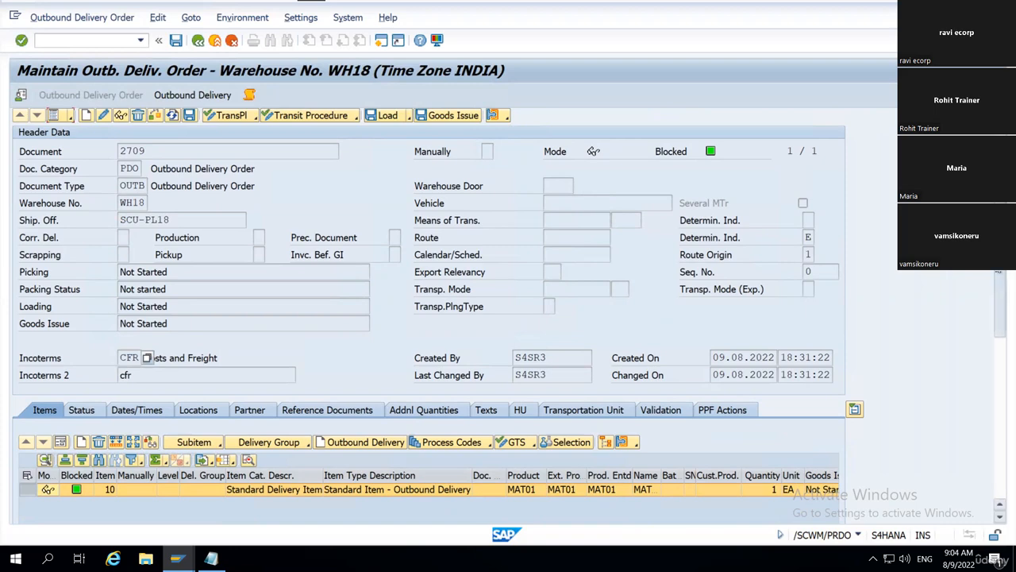
left_click_drag(998, 271, 995, 300)
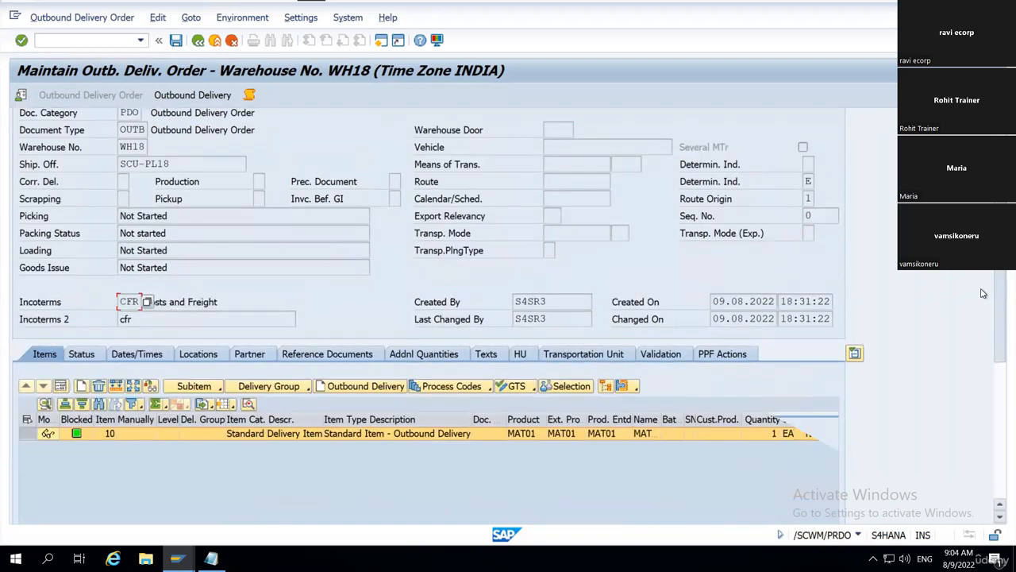
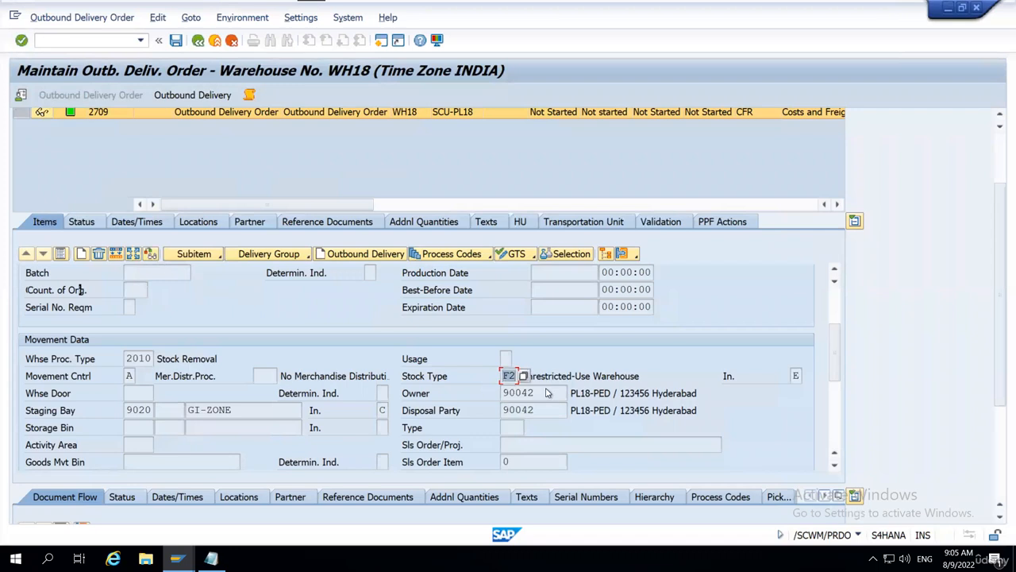
Examine the item's disposal party, staging bay, shipping conditions and item category, and return the item data to the list view
left_click(495, 412)
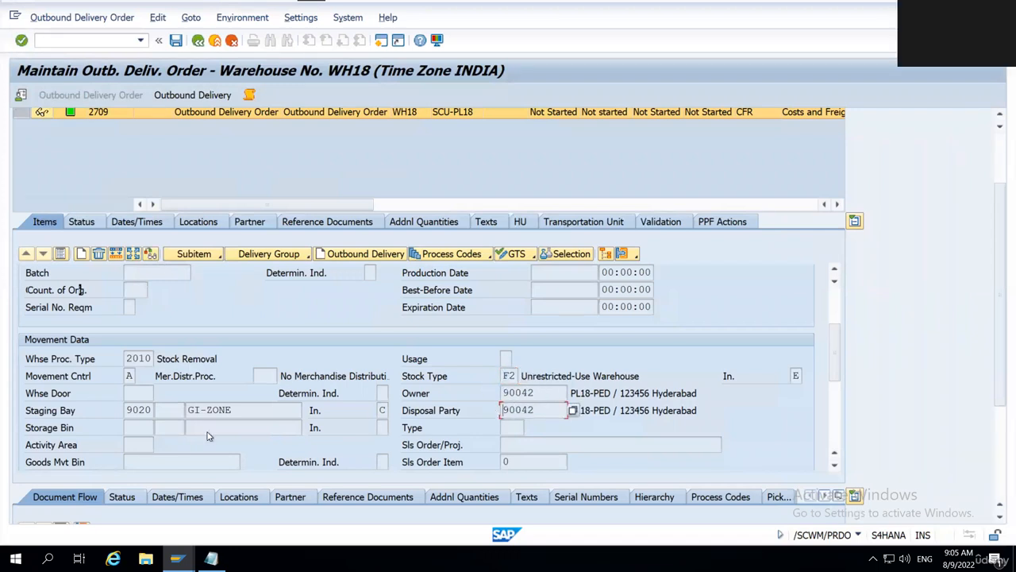
left_click(191, 409)
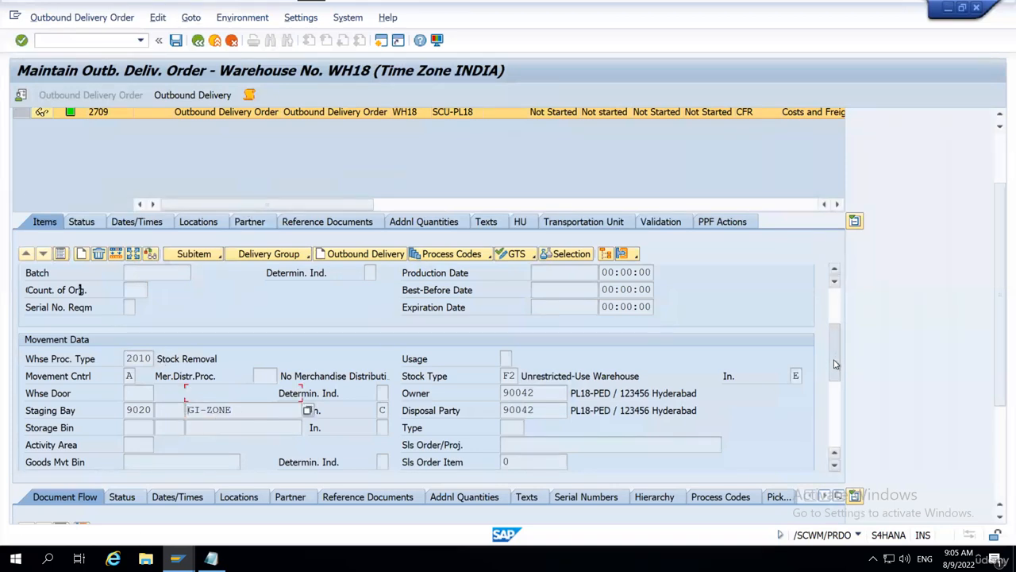
scroll(835, 364, "down", 5)
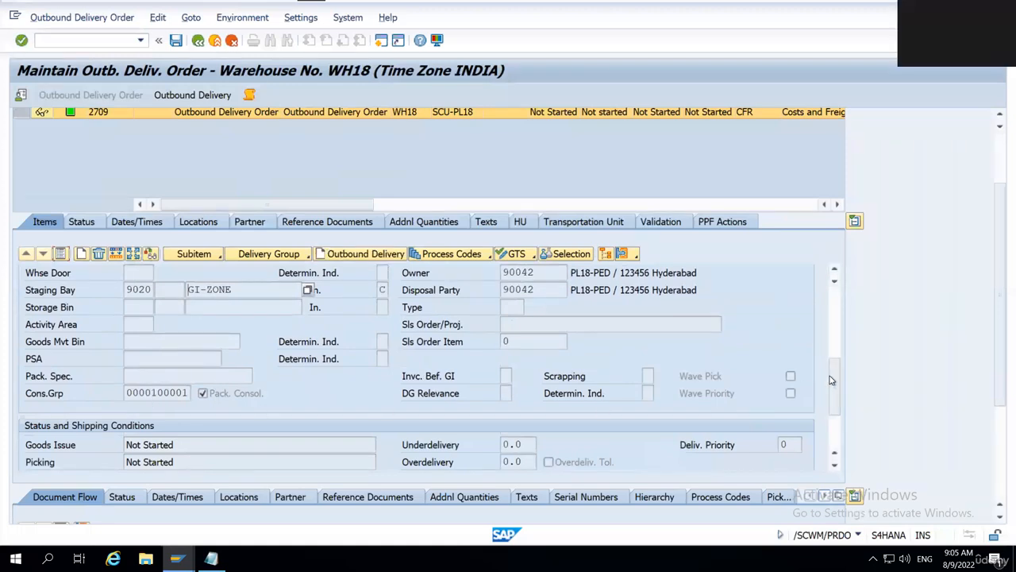
scroll(404, 424, "down", 4)
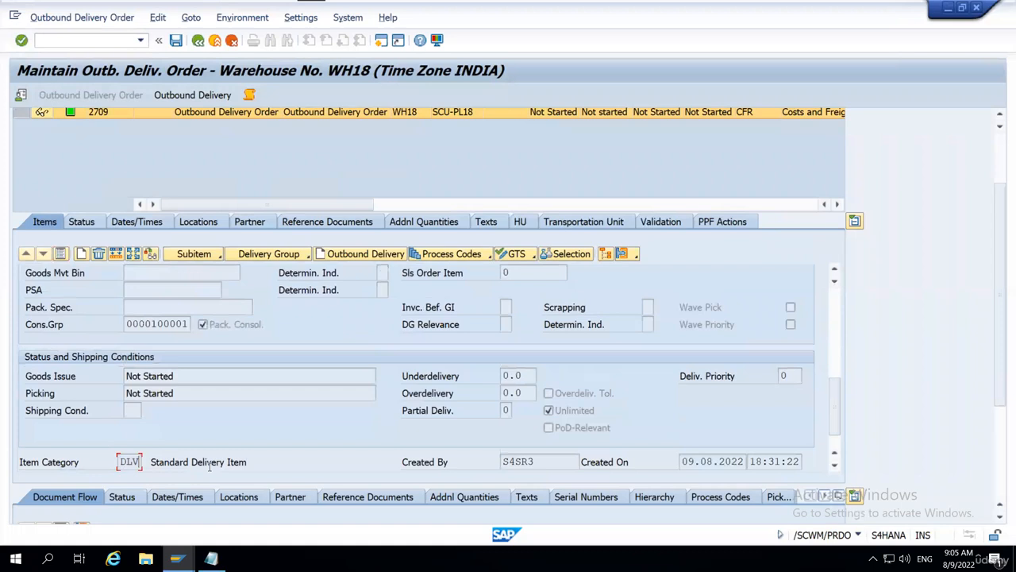
scroll(842, 433, "down", 1)
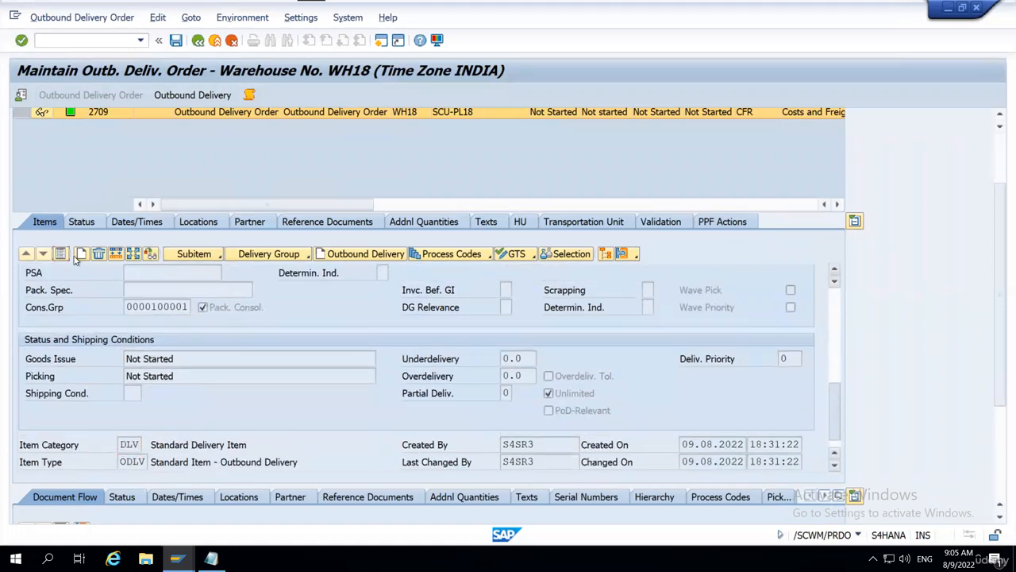
scroll(101, 266, "up", 5)
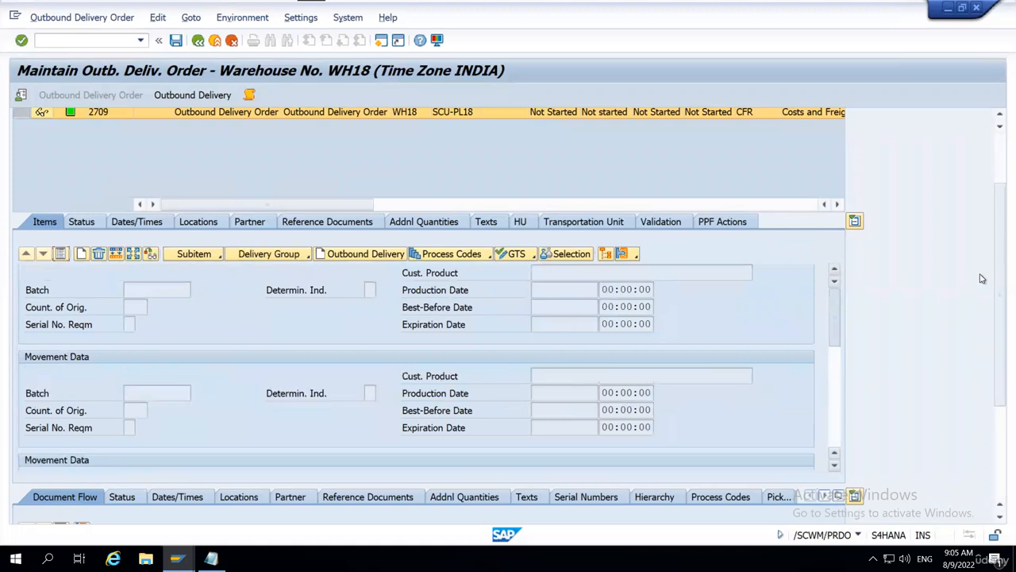
left_click_drag(999, 267, 999, 182)
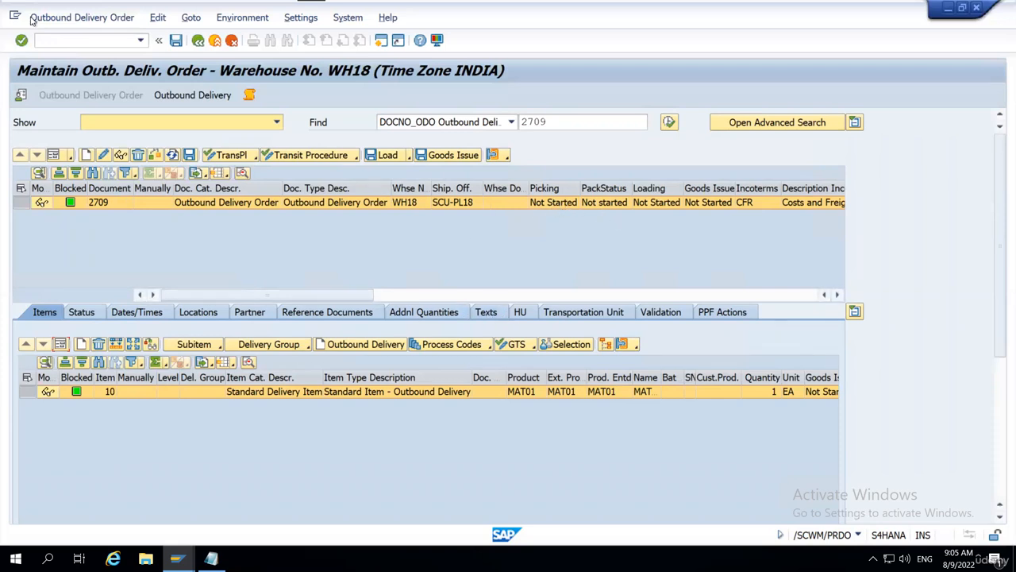
Select the outbound delivery order and open the follow-on function for creating its warehouse task
left_click(554, 202)
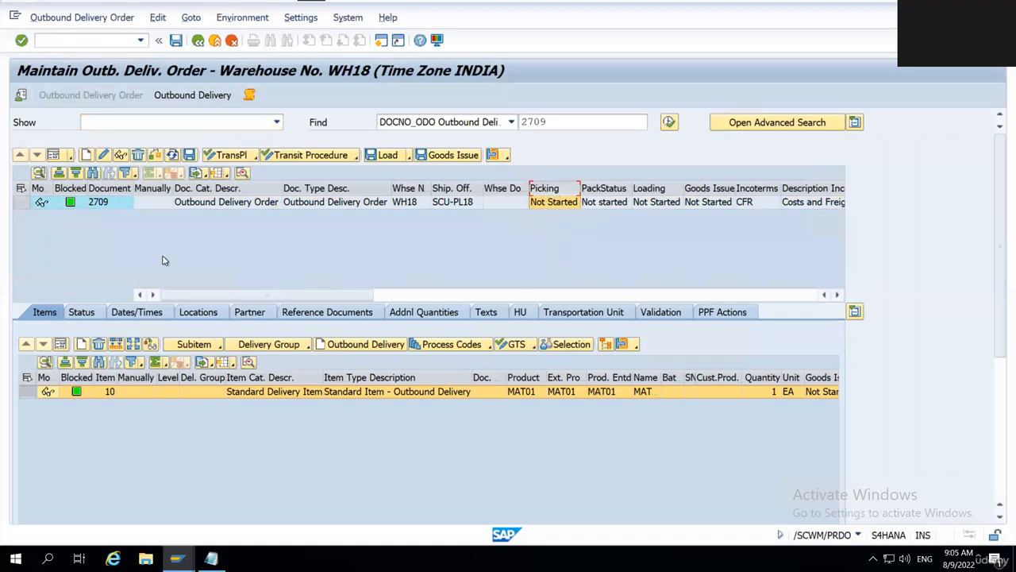
left_click(24, 202)
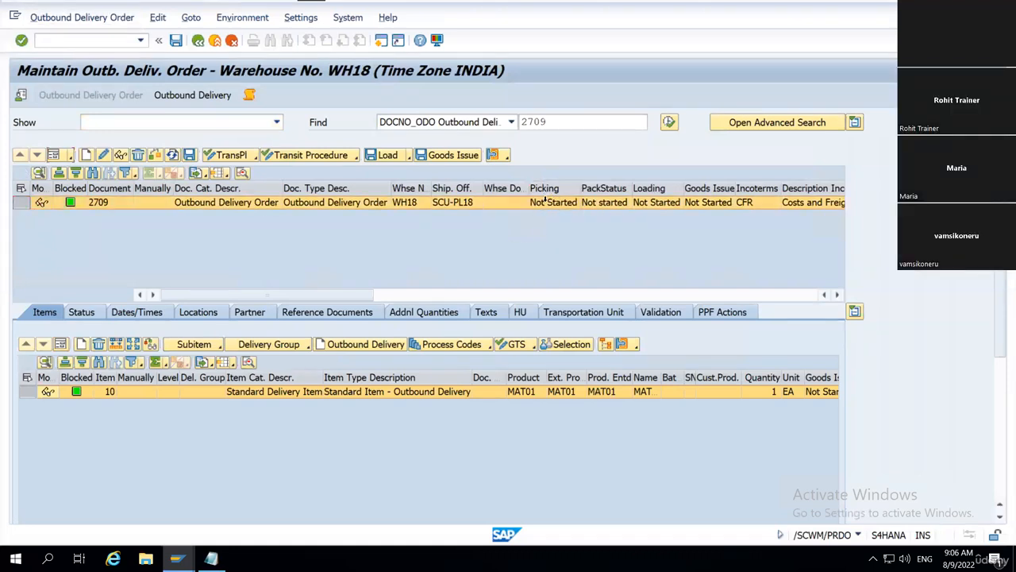
left_click(77, 17)
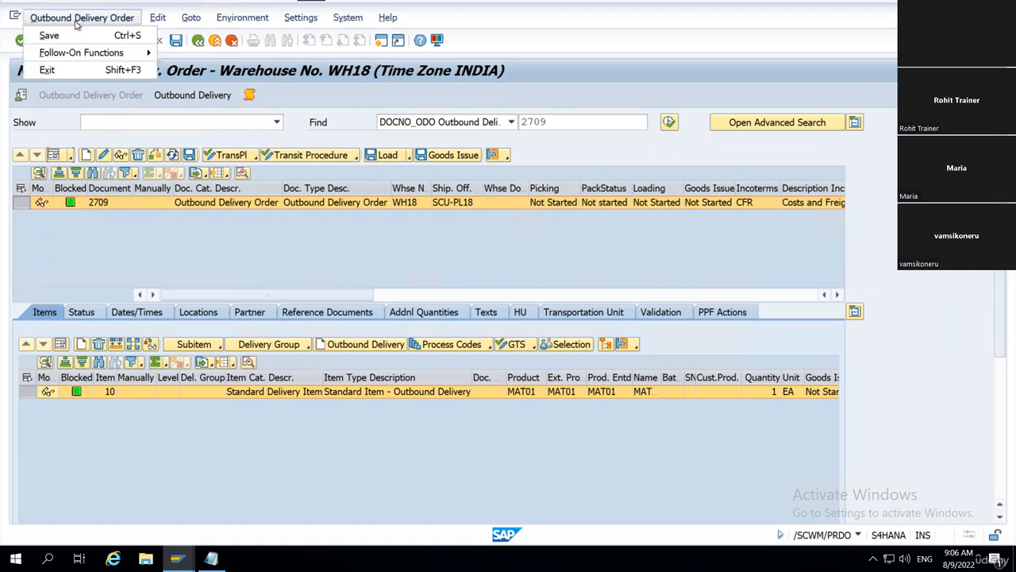
mouse_move(77, 57)
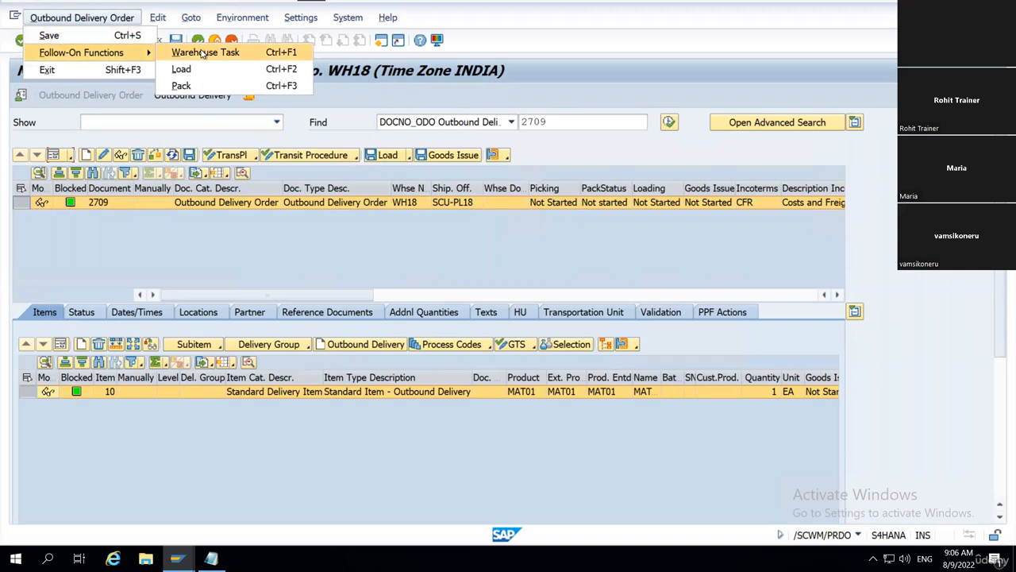
left_click(238, 54)
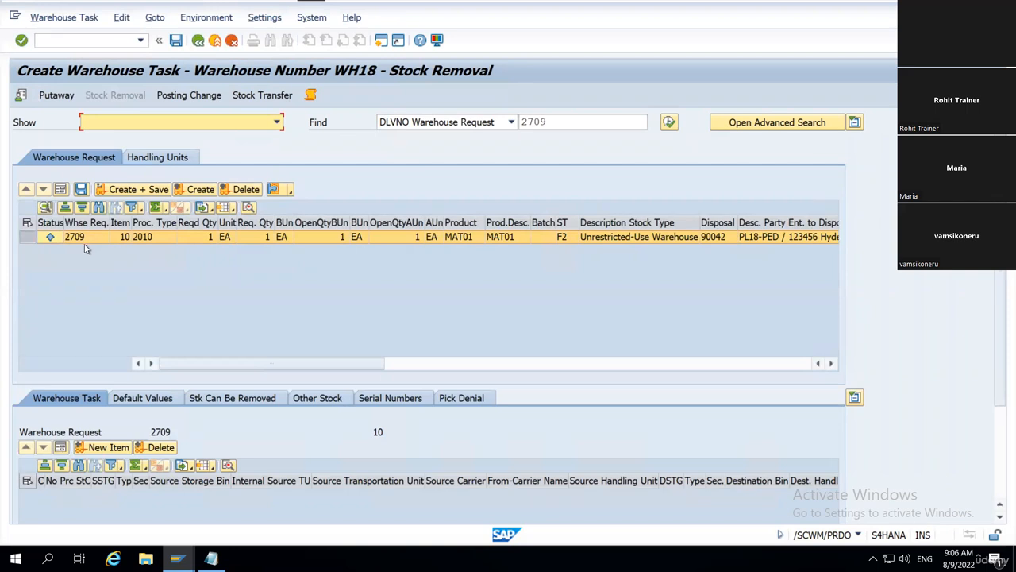
Check the warehouse request's process type, select the request line and show its default values
left_click(148, 235)
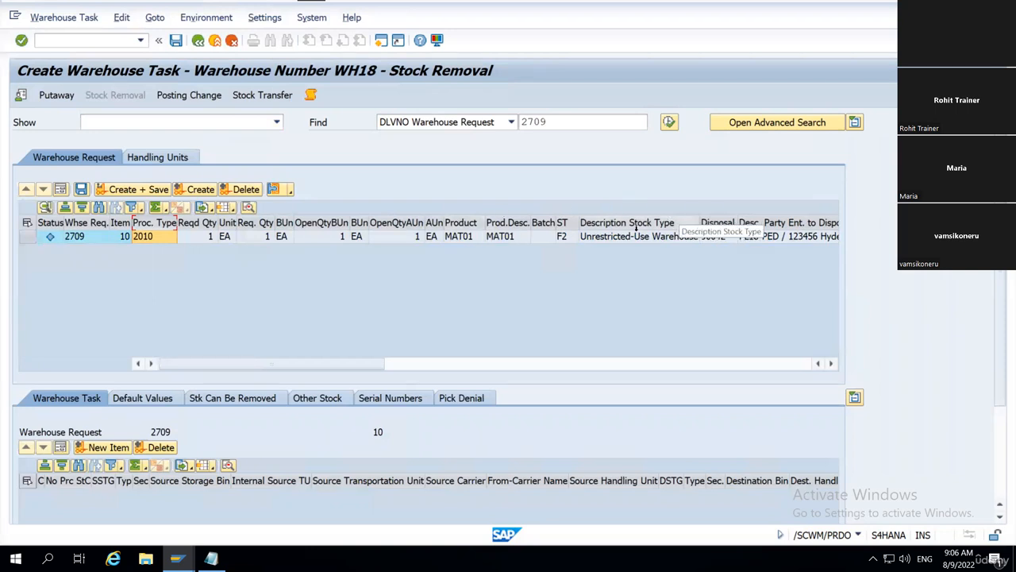
left_click(27, 236)
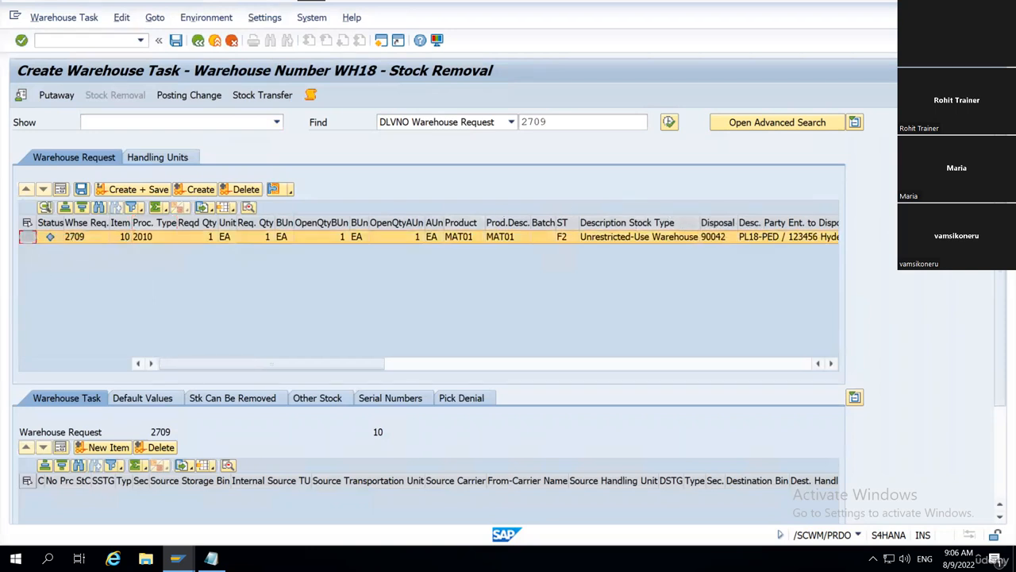
left_click_drag(998, 271, 992, 342)
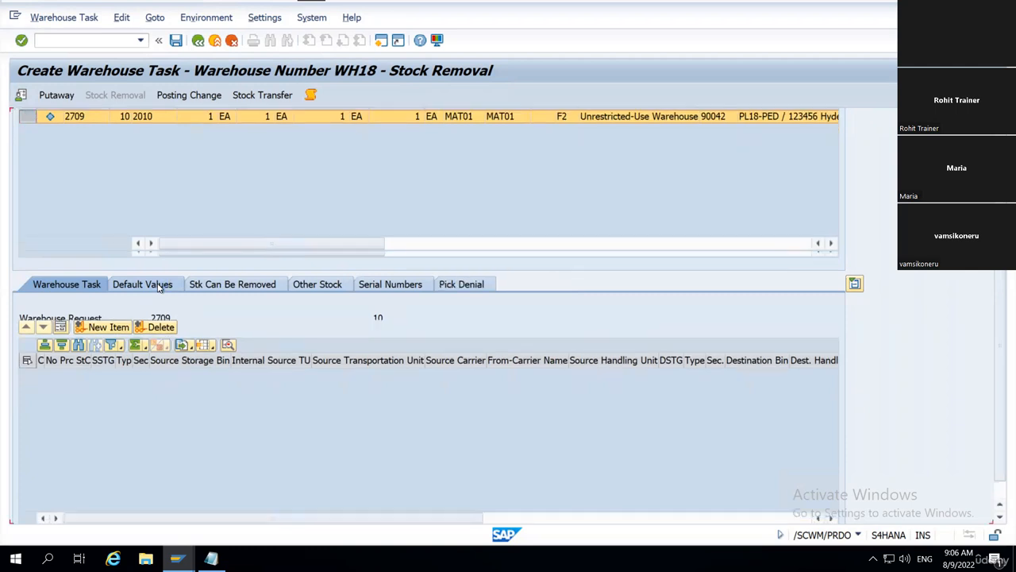
left_click(158, 285)
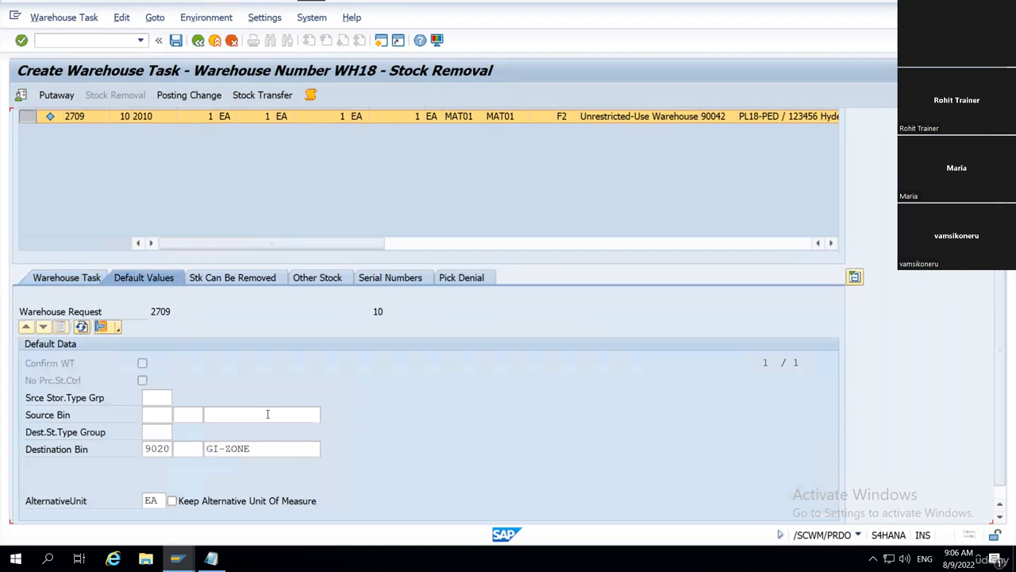
Set the default source bin for the stock removal to 0030-01
left_click(274, 414)
left_click_drag(26, 416, 94, 417)
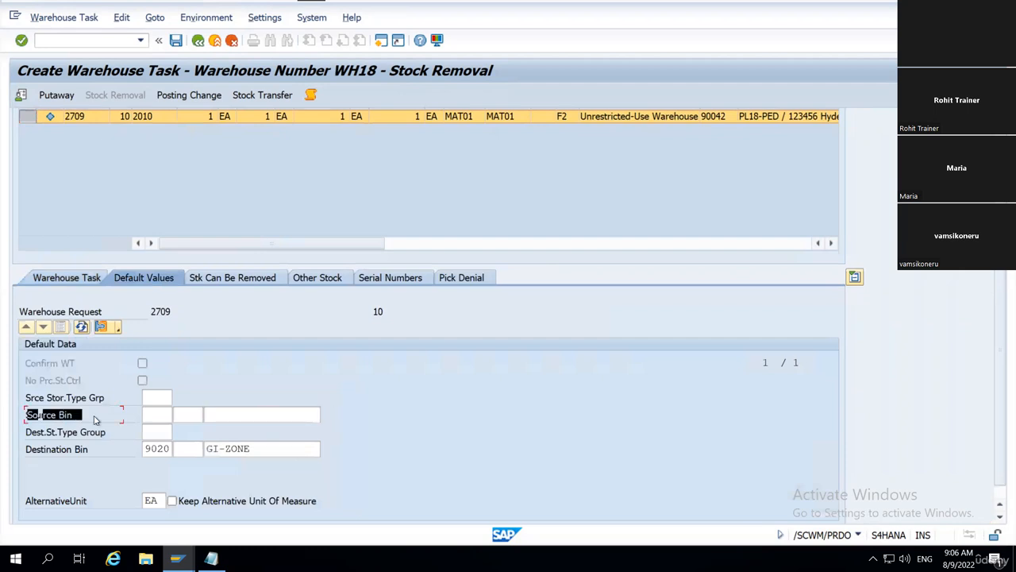
left_click(287, 414)
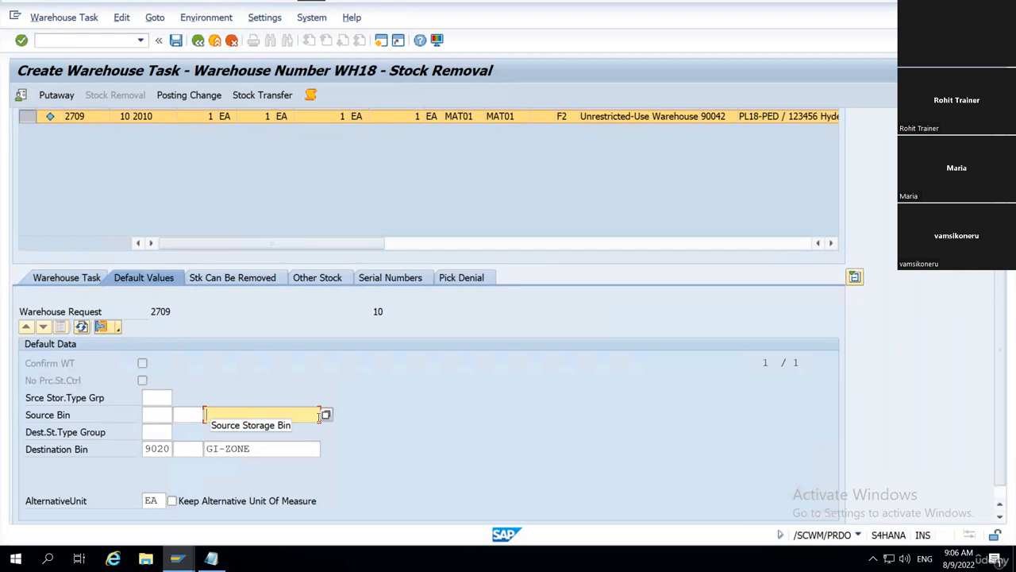
left_click(325, 415)
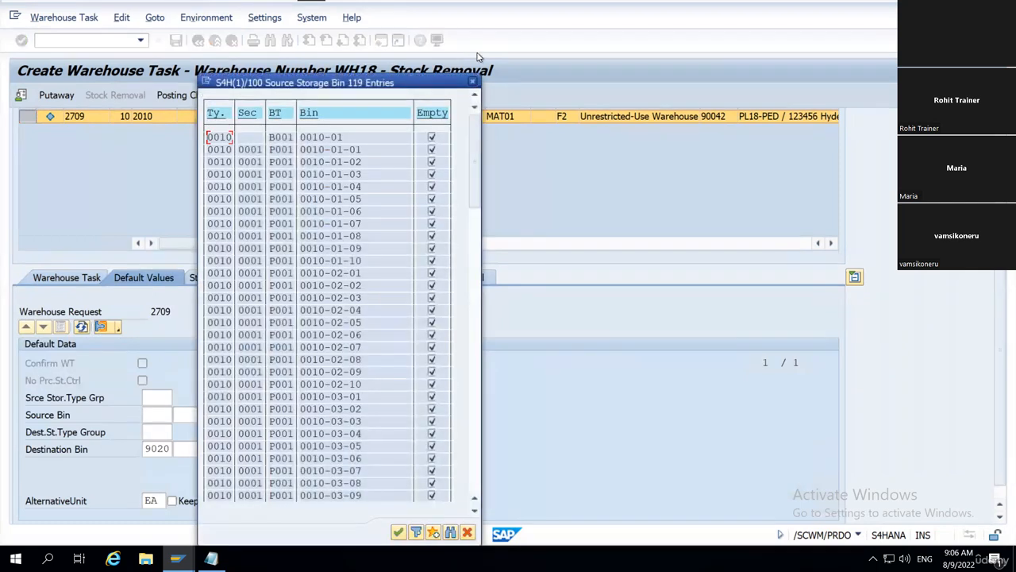
left_click(473, 84)
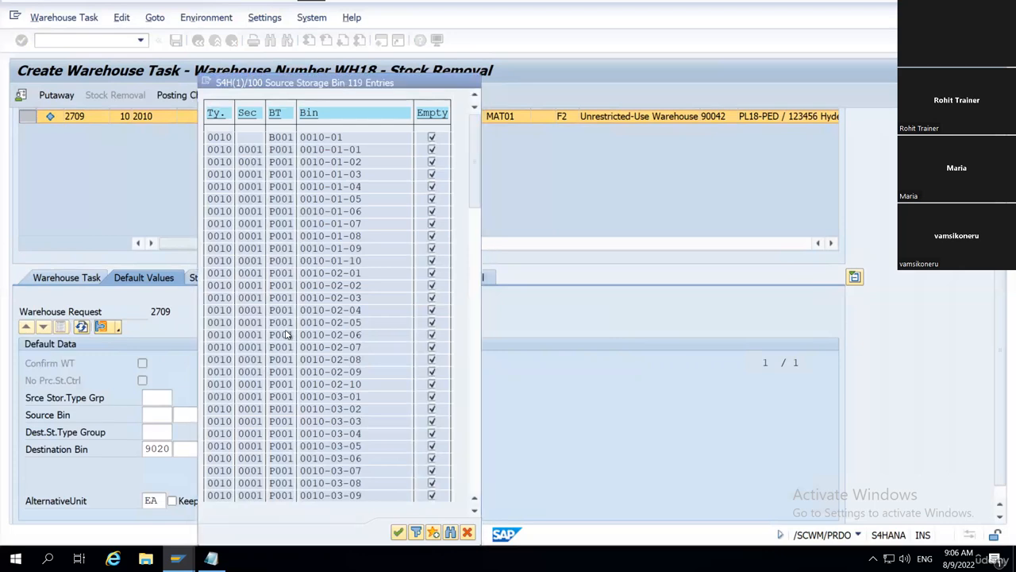
left_click(251, 418)
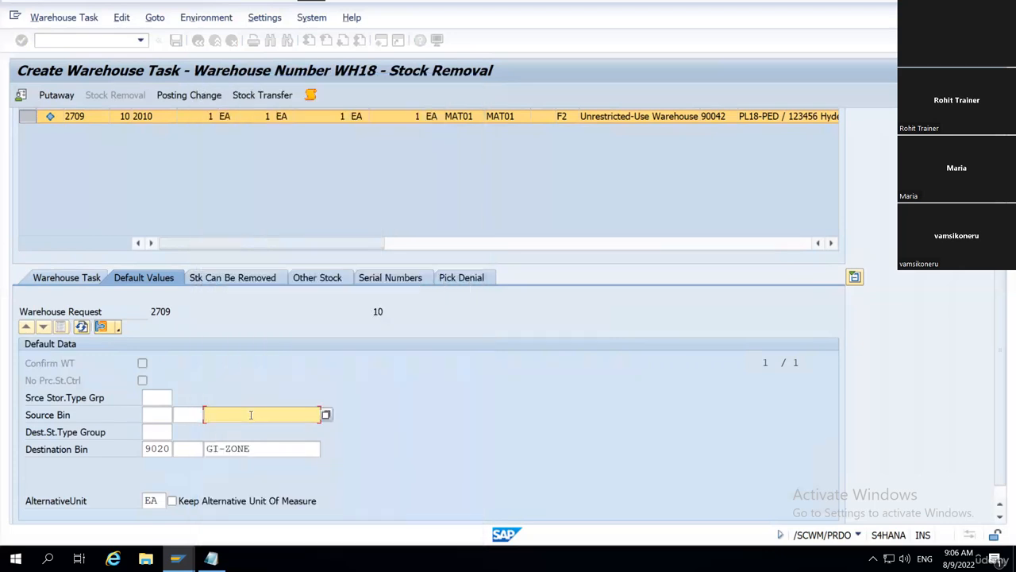
type("0030")
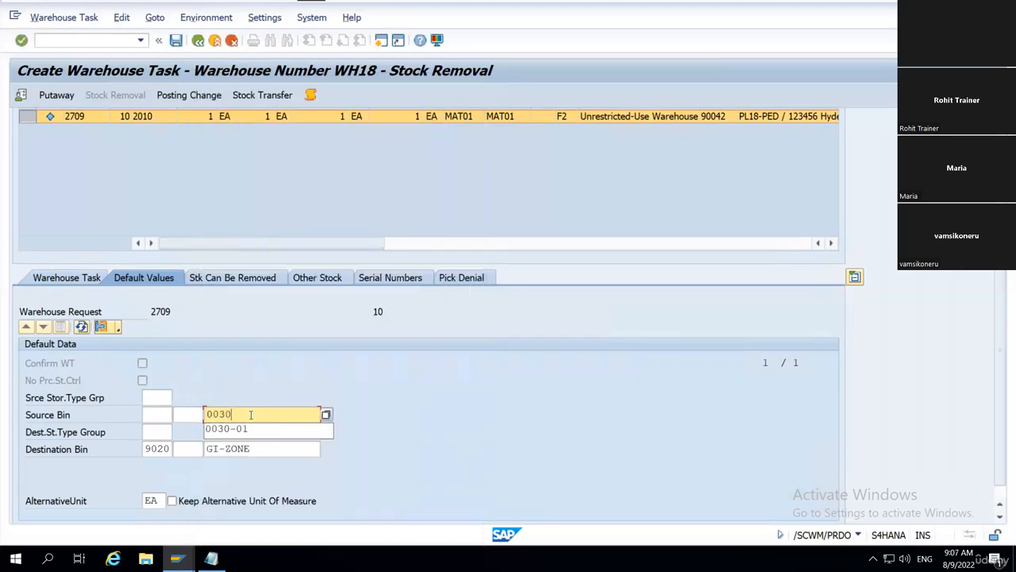
type("-01")
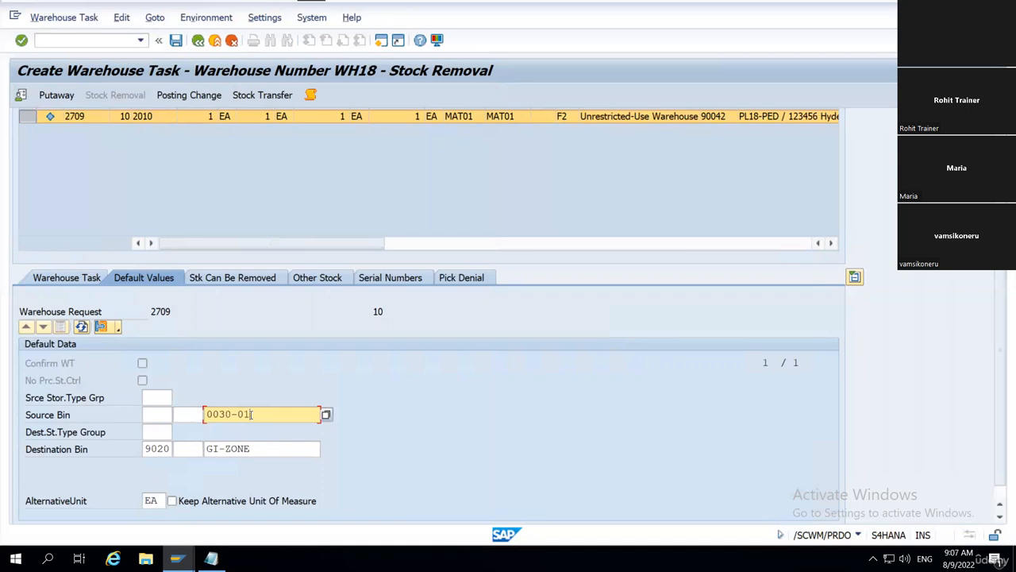
key("Return")
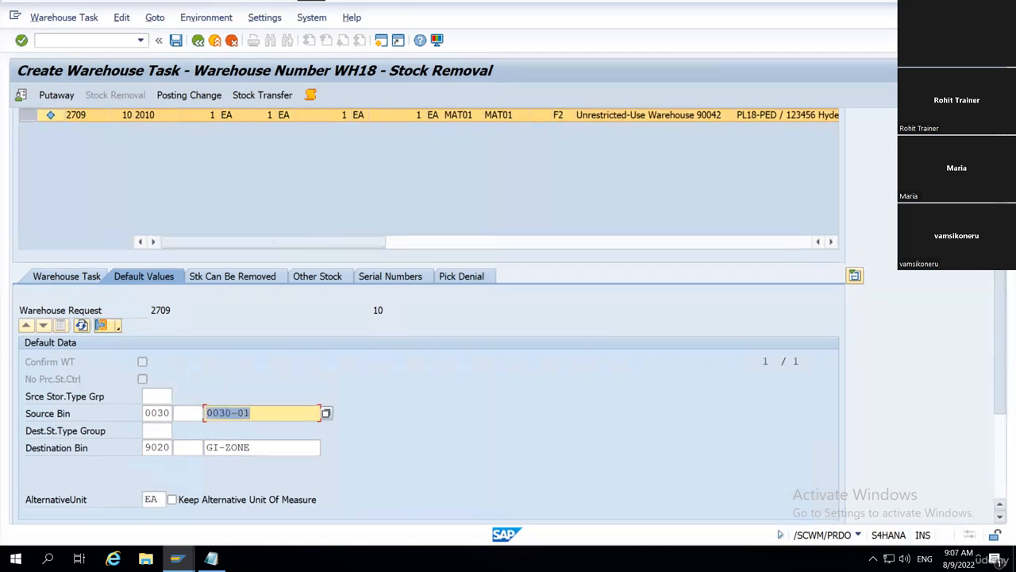
Create and save the warehouse task for the request and open its confirmation
scroll(150, 199, "up", 3)
left_click(145, 193)
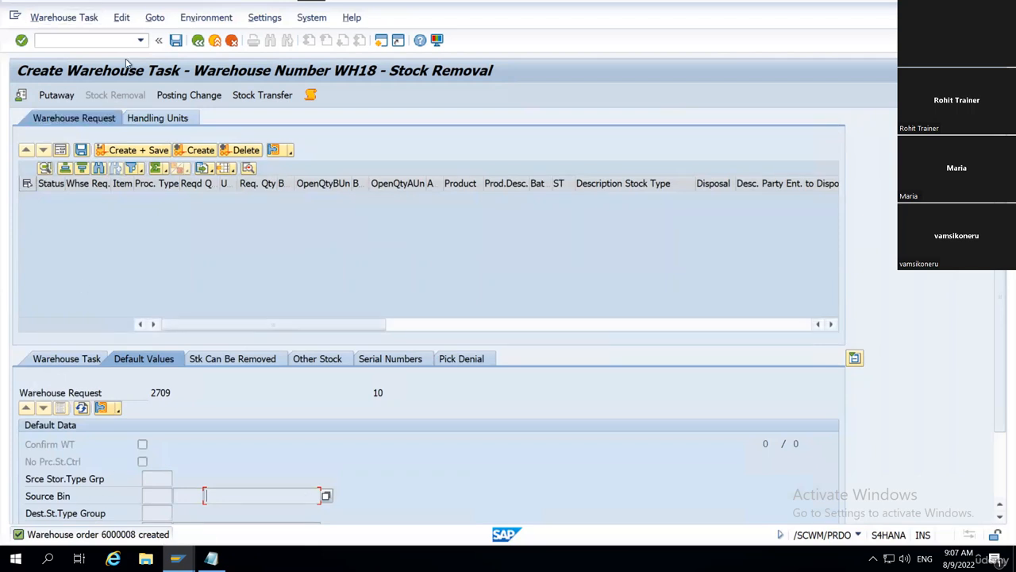
left_click(67, 22)
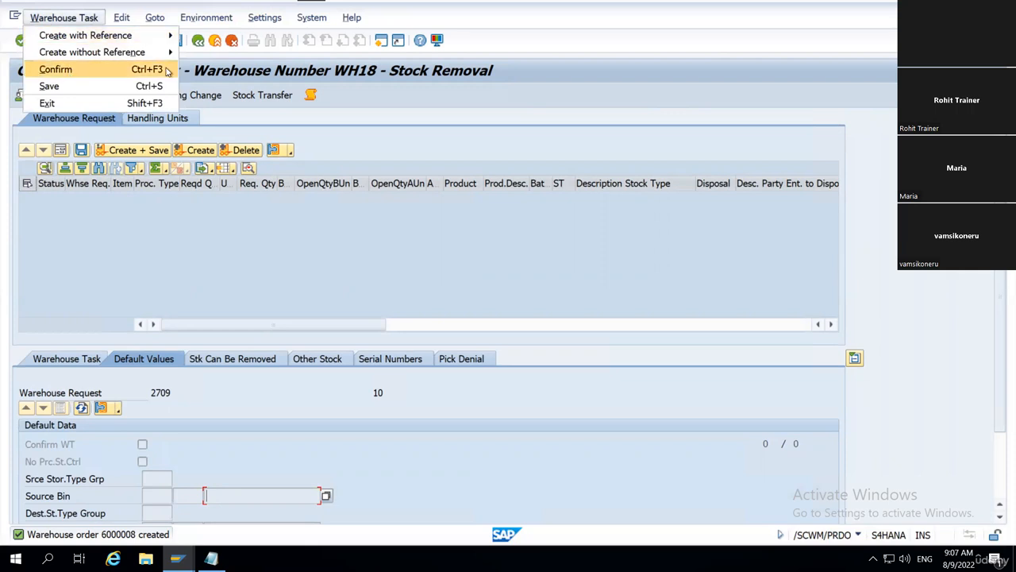
left_click(102, 71)
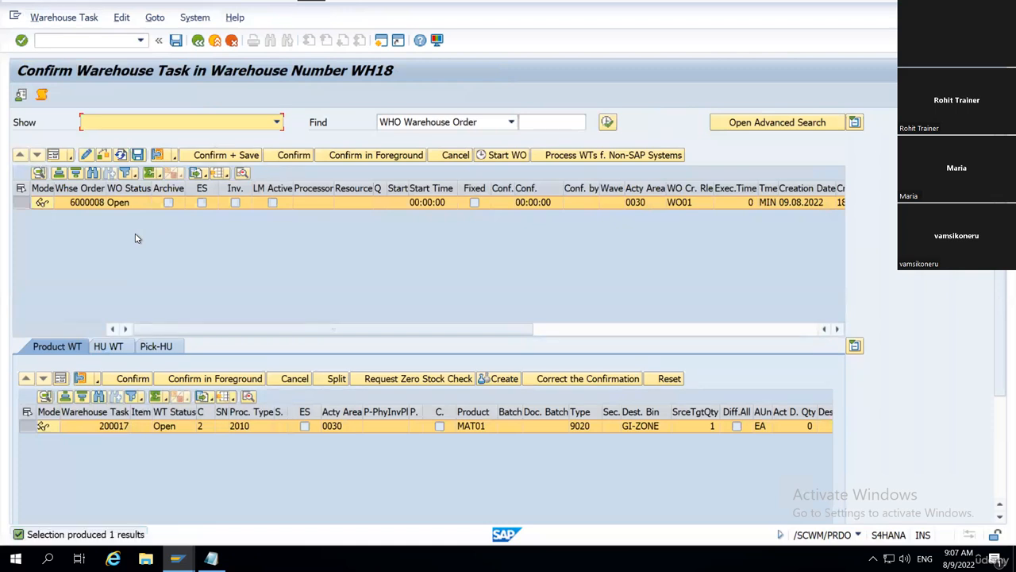
Check the warehouse order and its status, select it, and switch its product warehouse task to the form view
left_click(76, 188)
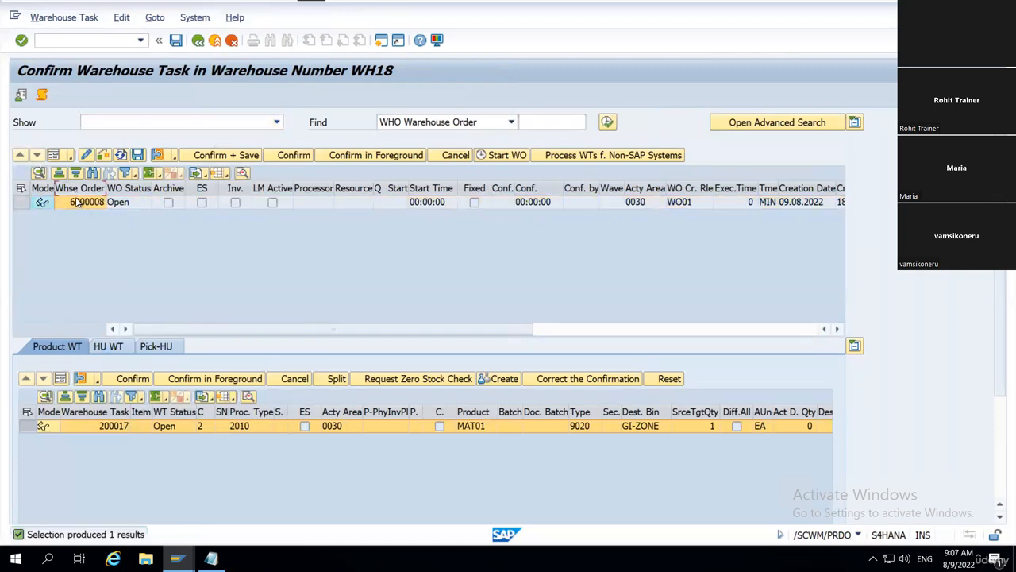
left_click(128, 189)
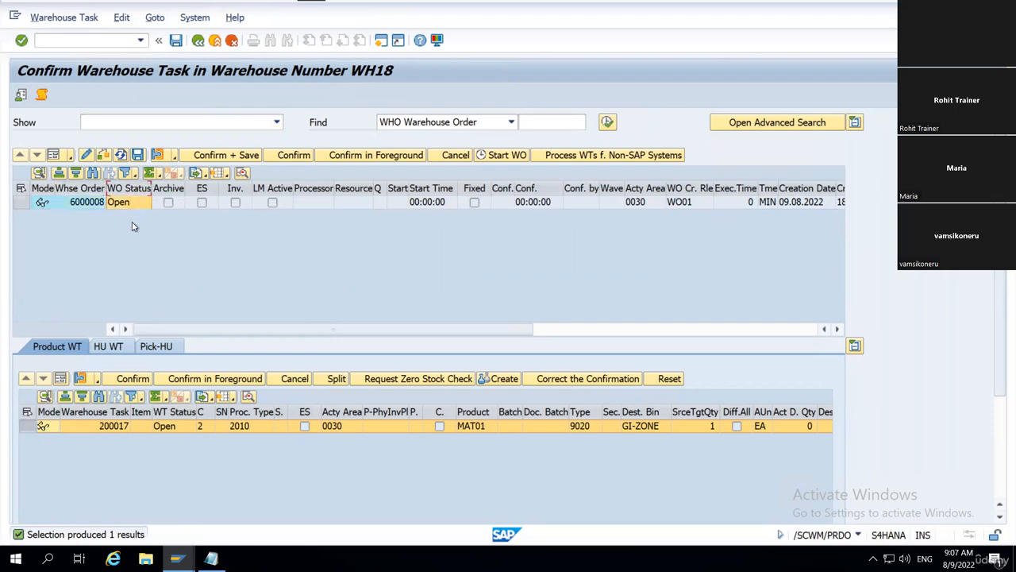
left_click(85, 435)
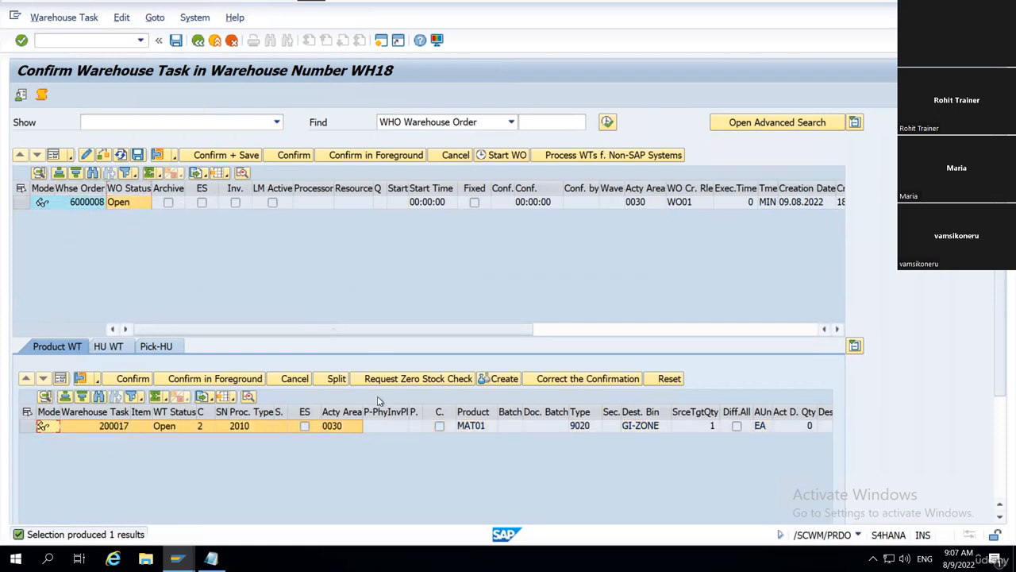
left_click(21, 202)
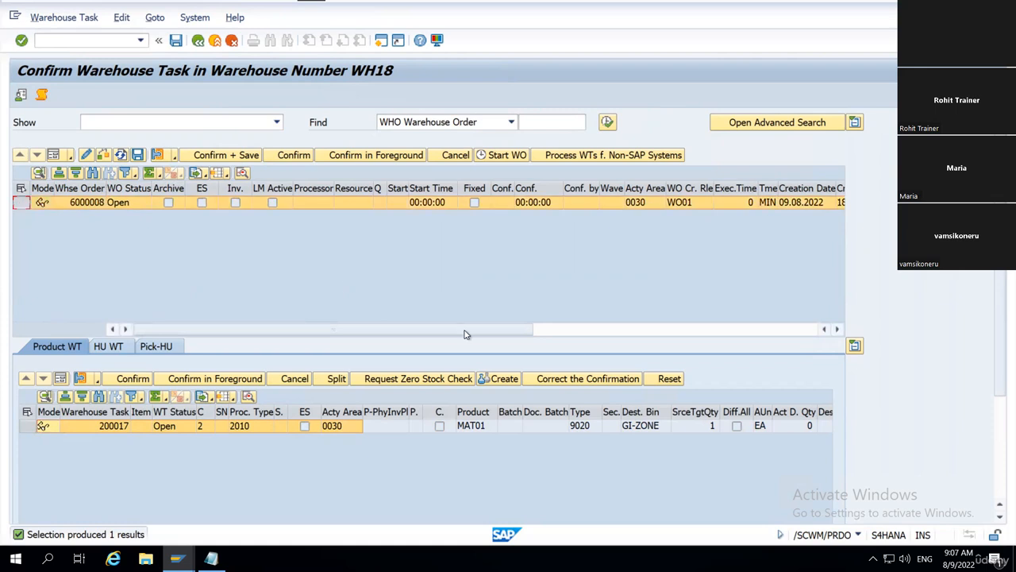
left_click(27, 426)
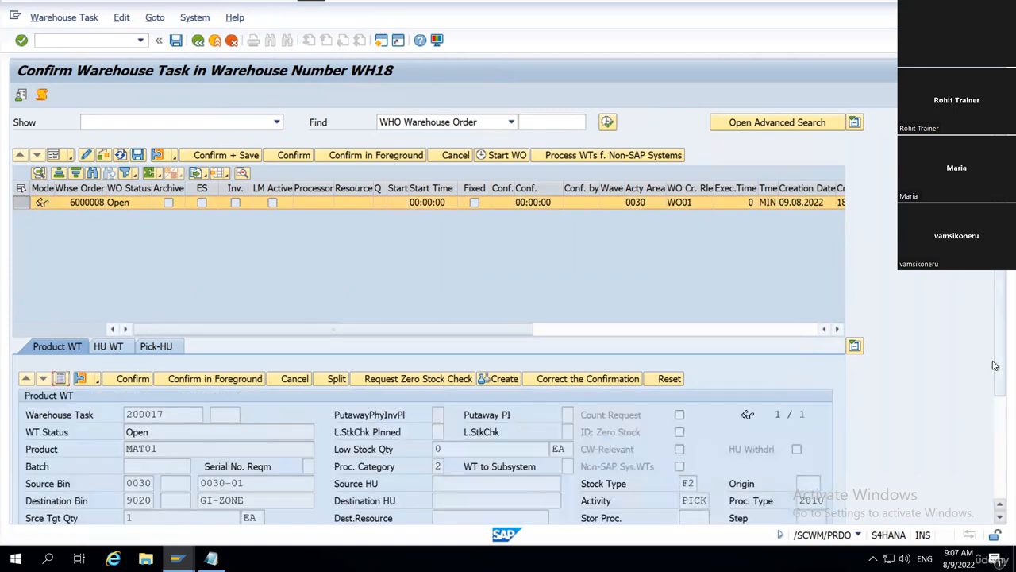
Examine the source bin and destination bin of the product warehouse task
left_click_drag(995, 366, 995, 368)
scroll(253, 416, "down", 3)
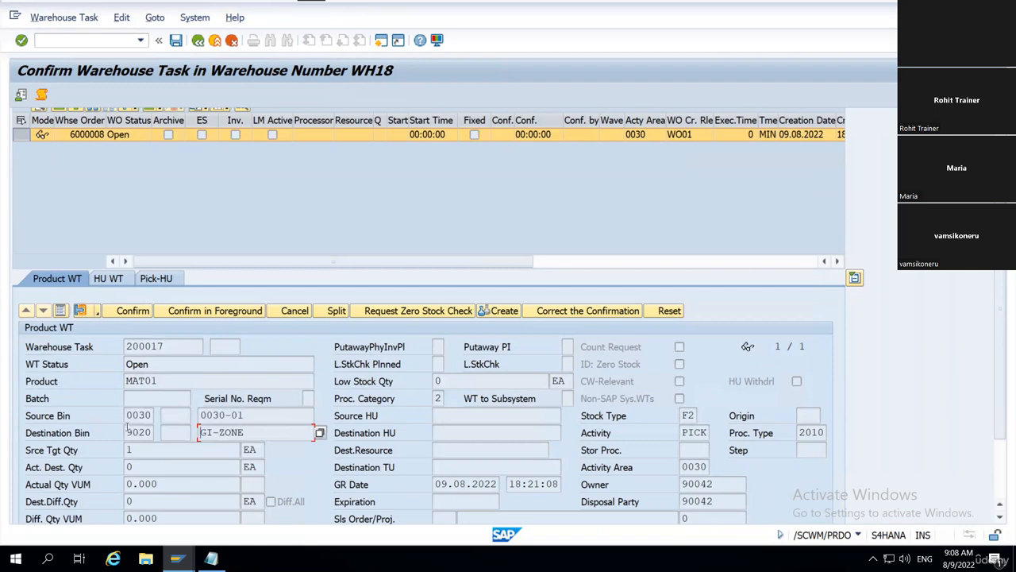
double_click(207, 417)
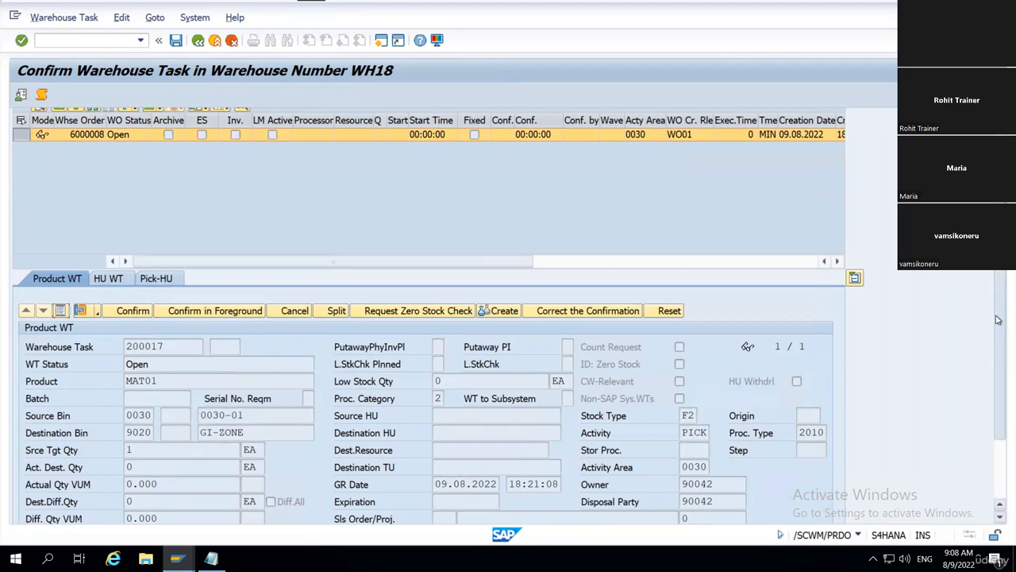
scroll(998, 319, "up", 2)
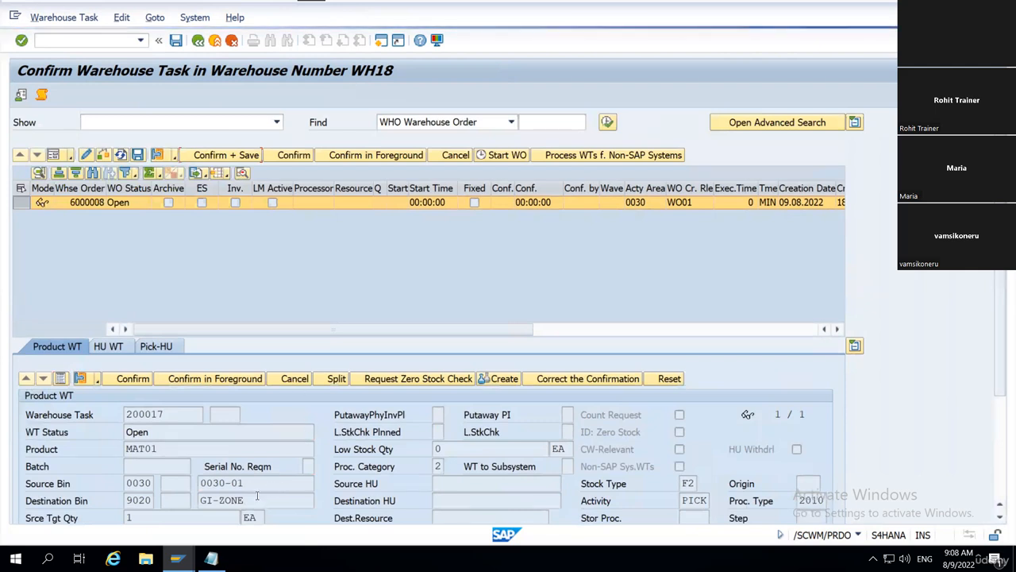
Confirm and save the picking warehouse task, check its destination bin, and return to the outbound delivery order
left_click_drag(242, 500, 199, 504)
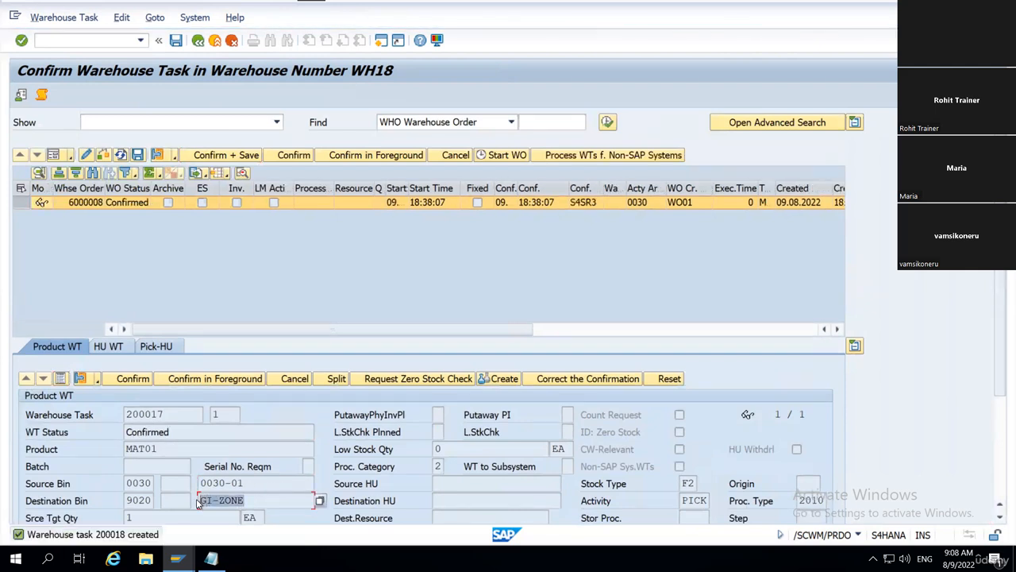
left_click(200, 503)
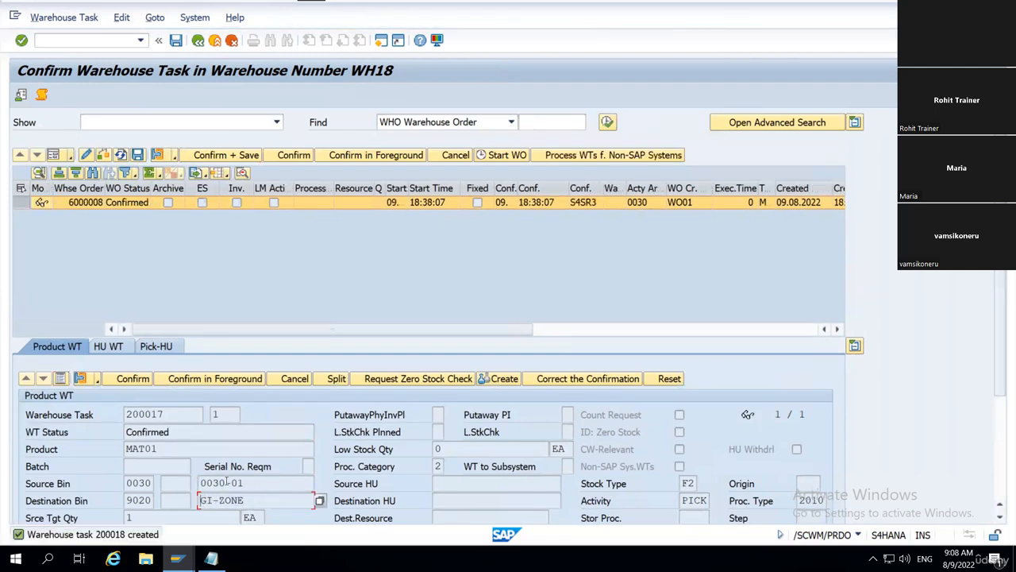
left_click(199, 40)
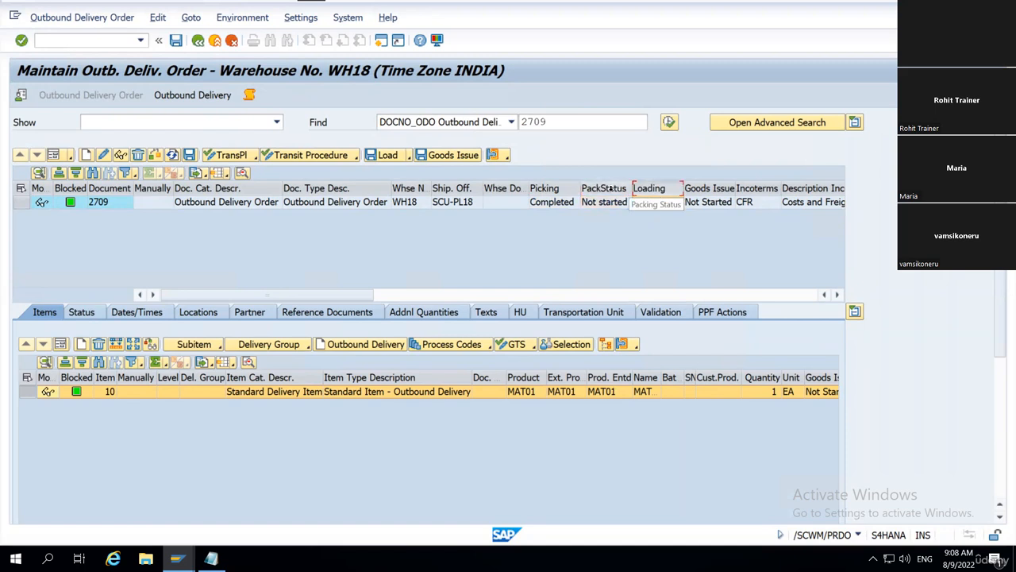
Examine the picking, packing, loading and goods issue statuses of the outbound delivery order
left_click(612, 189)
left_click(657, 190, "ctrl")
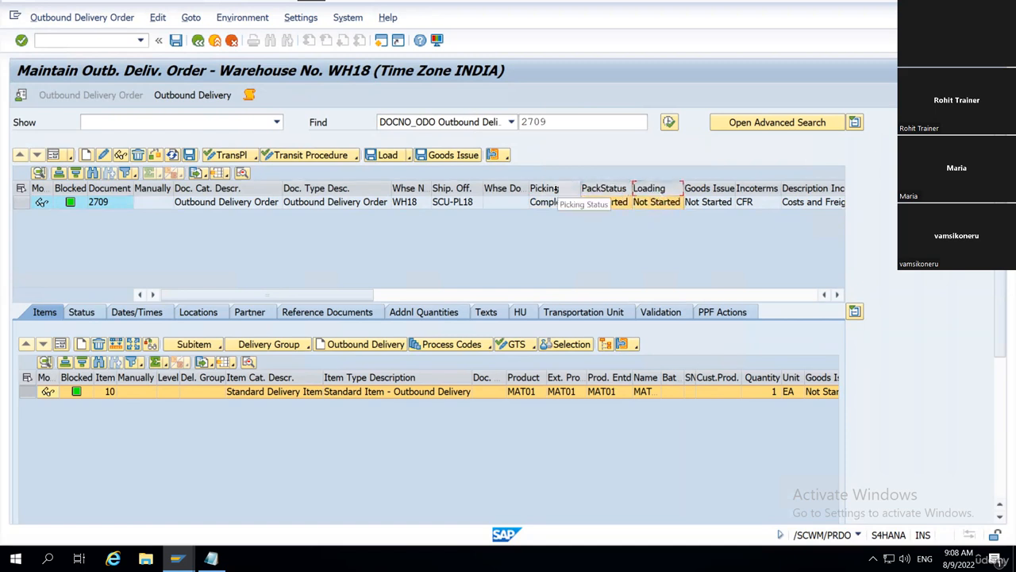
left_click(720, 188)
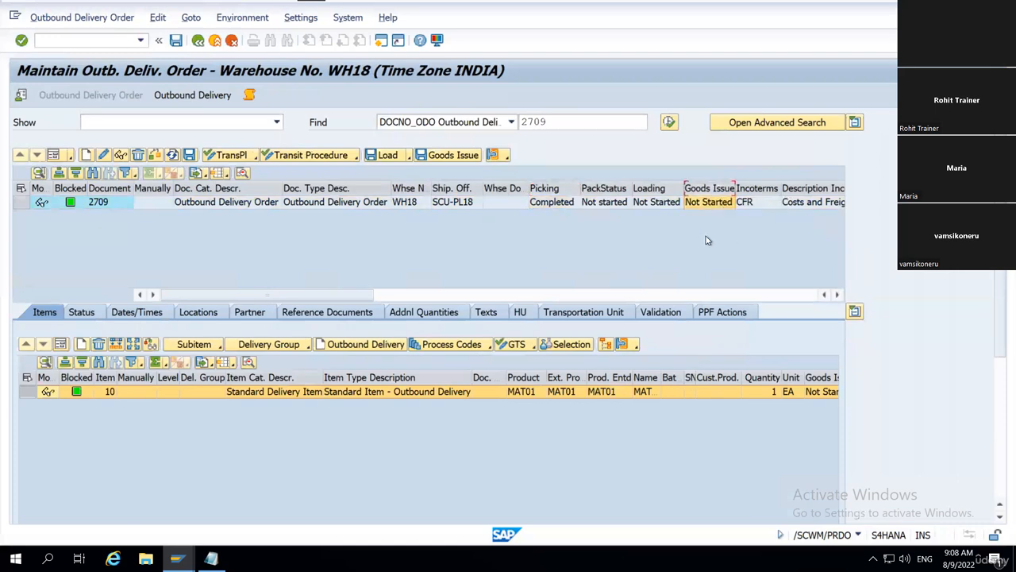
left_click(548, 188, "shift")
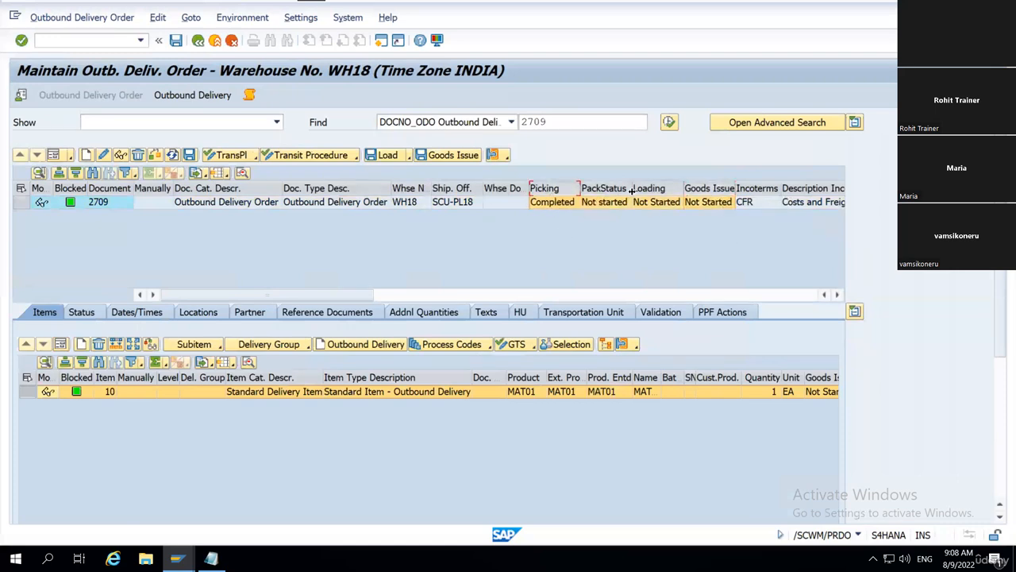
left_click(21, 202)
left_click(565, 203)
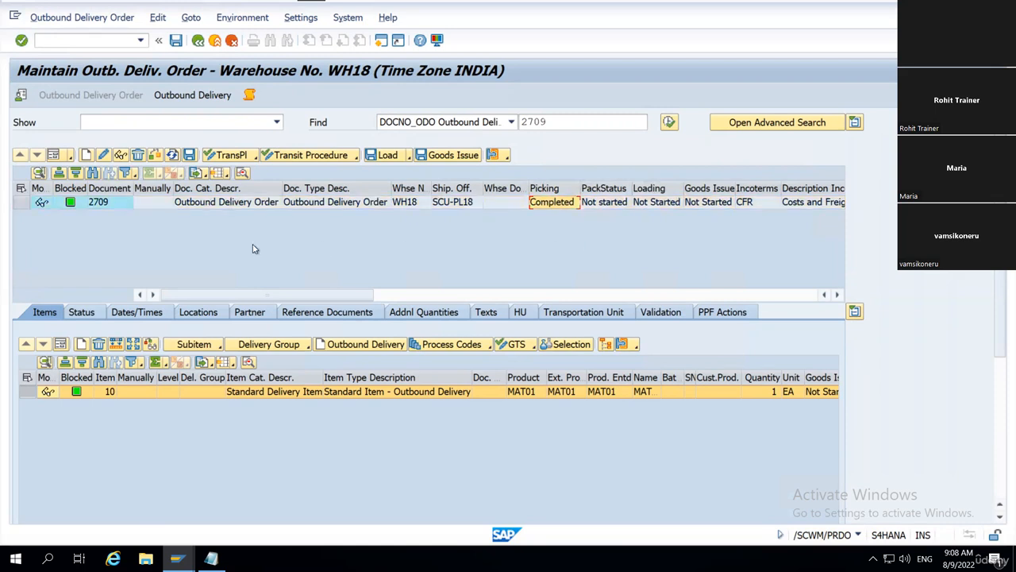
left_click(21, 202)
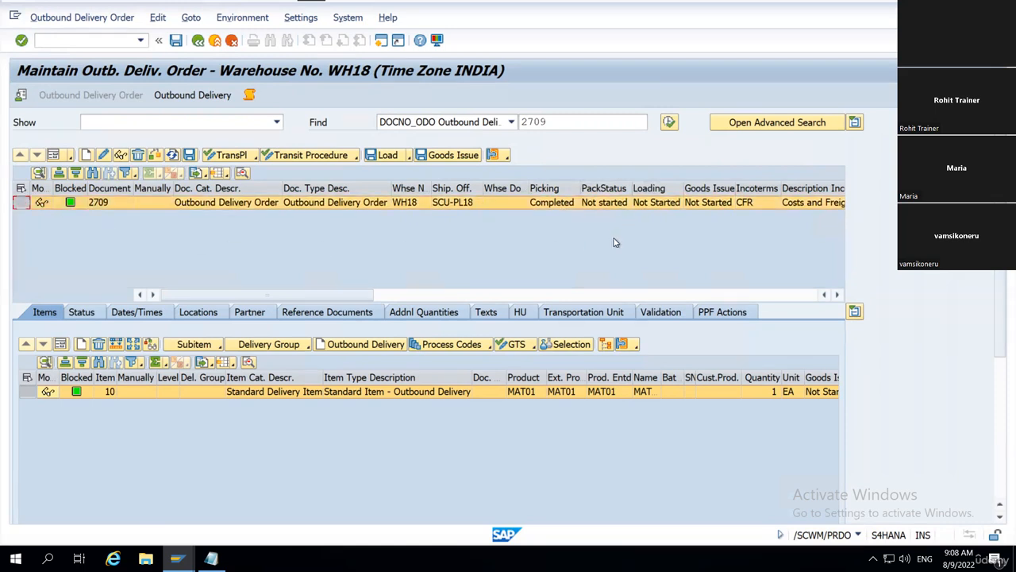
left_click(612, 203)
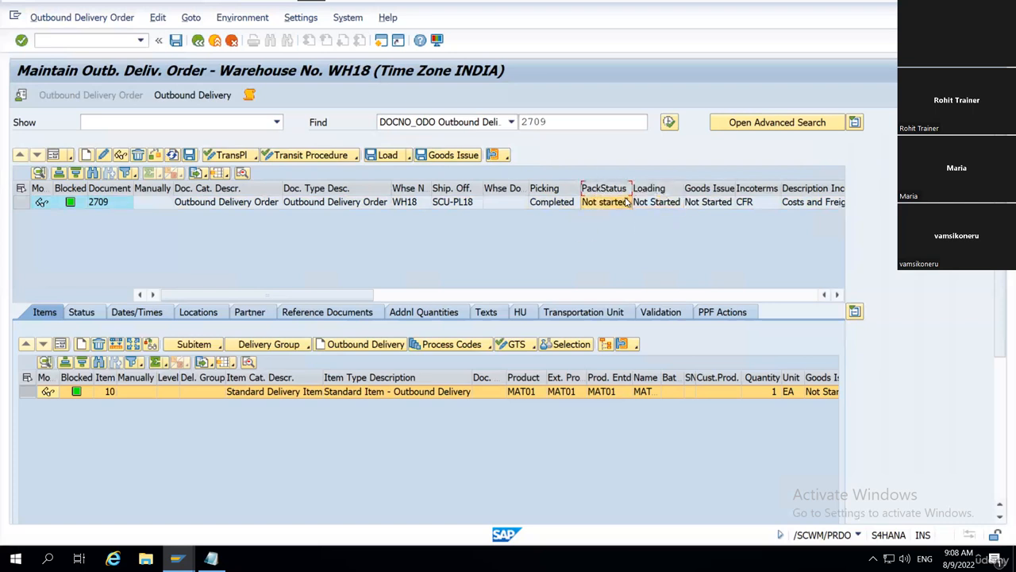
left_click(645, 202)
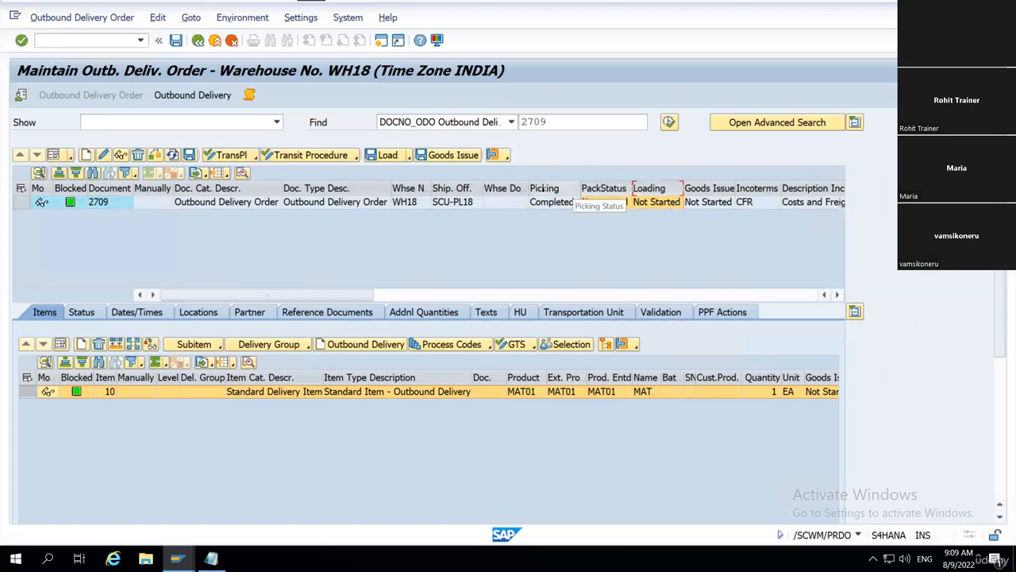
left_click(552, 202)
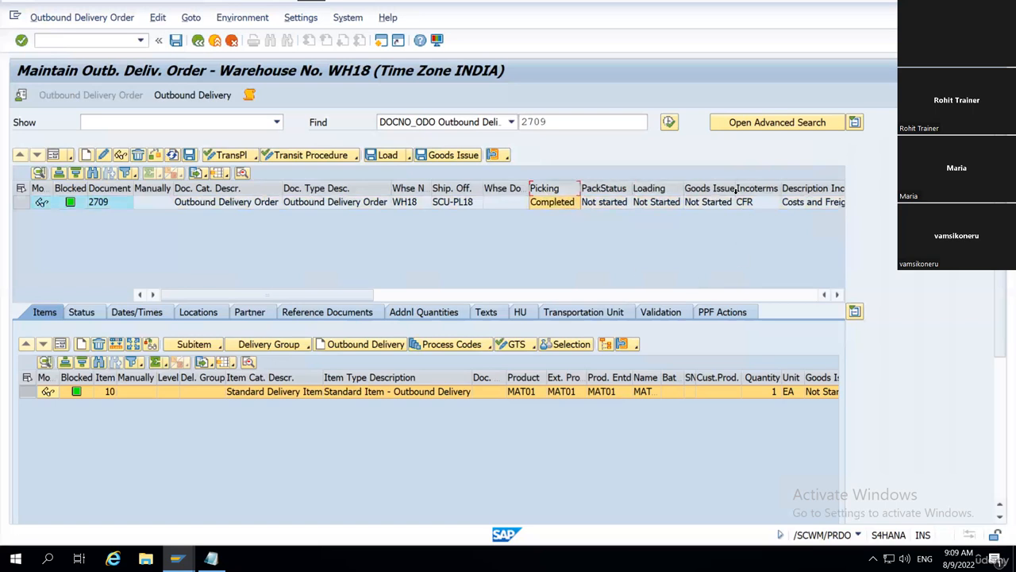
left_click(707, 202)
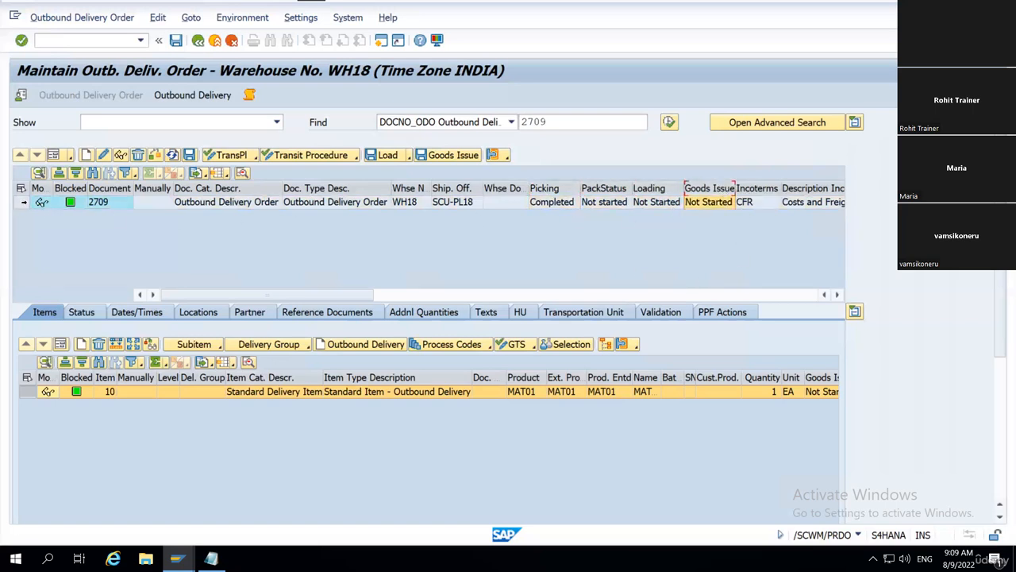
Post the goods issue for the outbound delivery order and widen the item's Document Number column
left_click(24, 201)
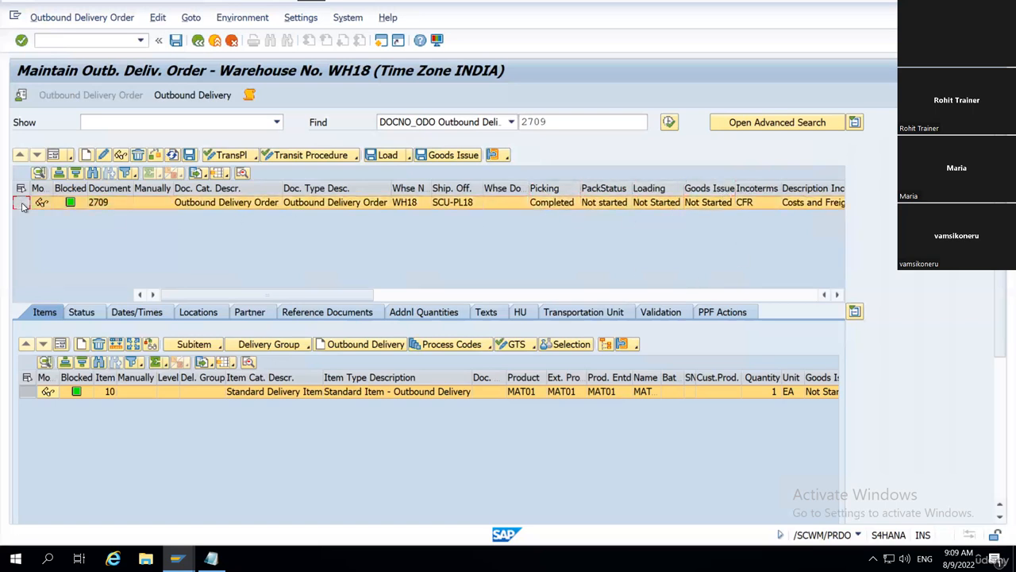
left_click(463, 156)
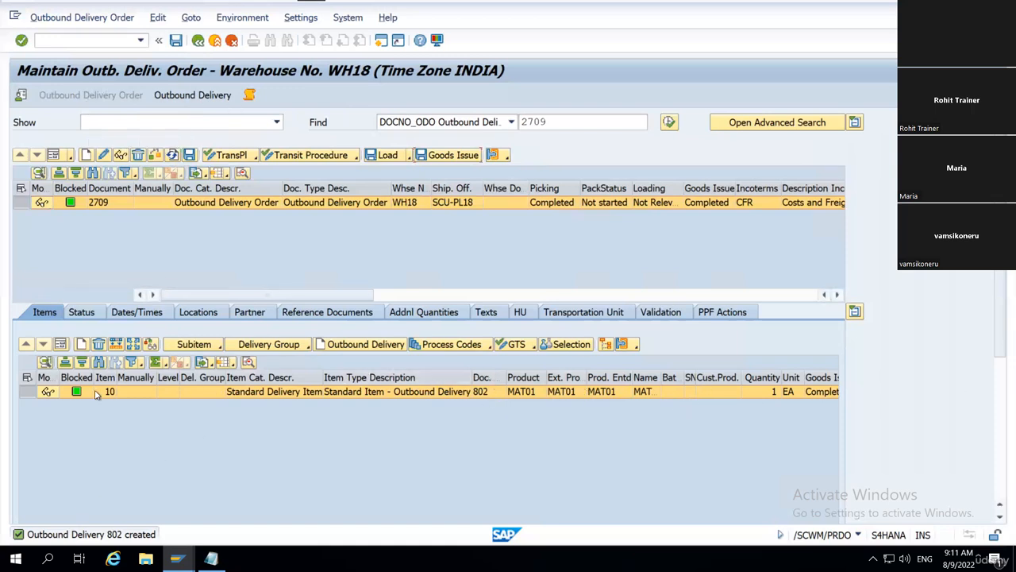
left_click(522, 385)
left_click(485, 391)
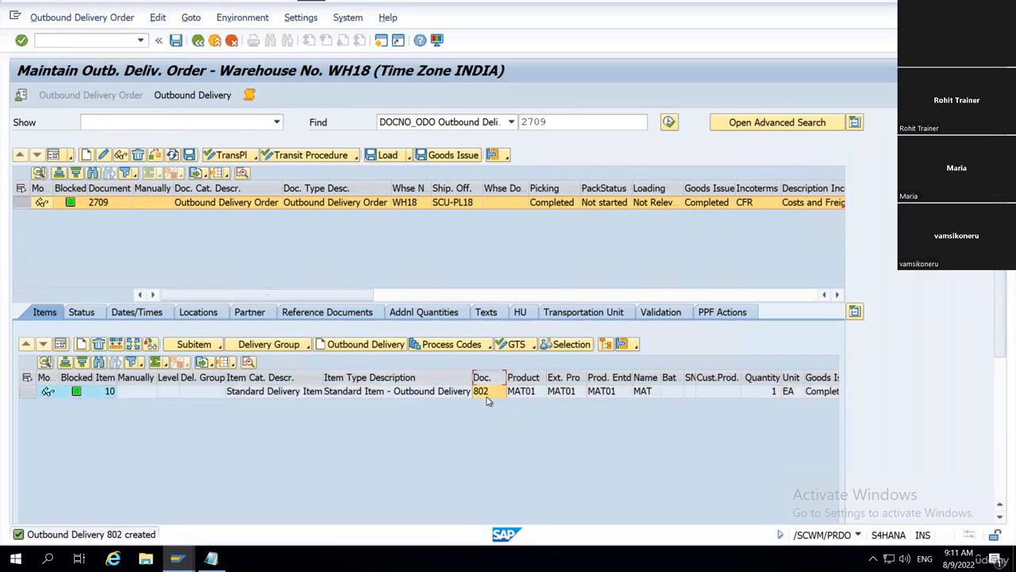
left_click_drag(506, 379, 594, 381)
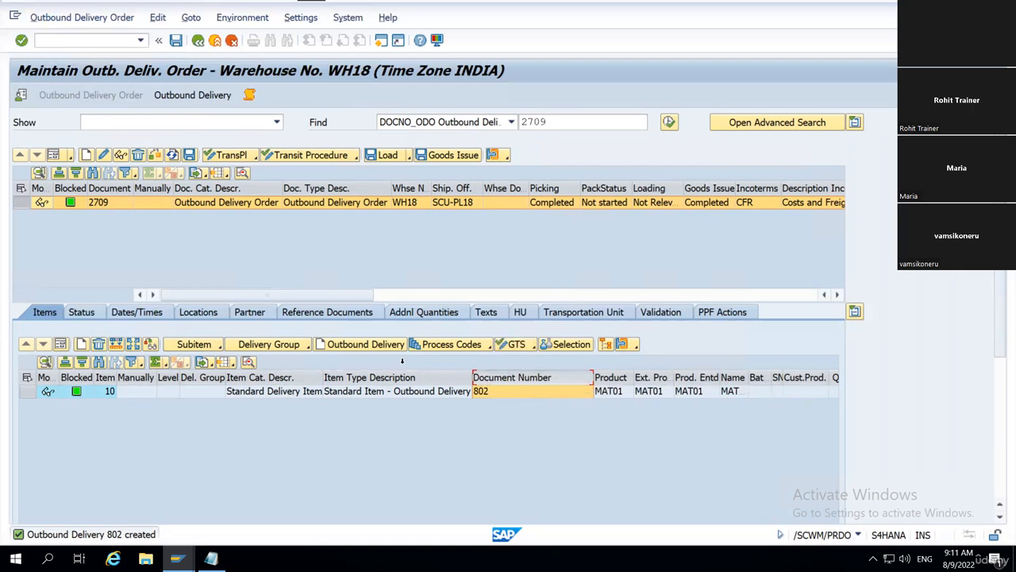
Open the outbound delivery belonging to the selected outbound delivery order and look at its goods issue options
left_click(101, 204)
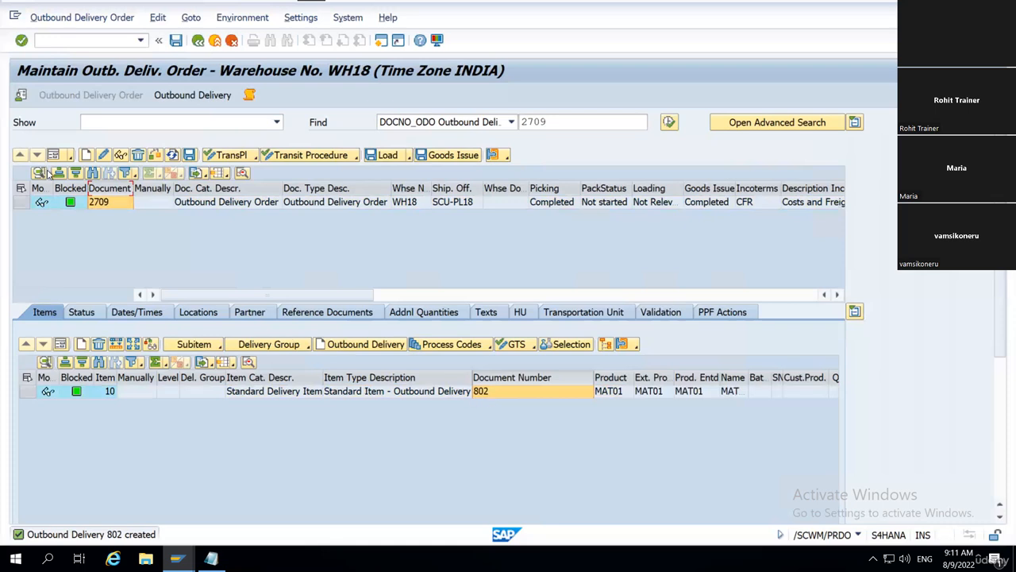
left_click(22, 203)
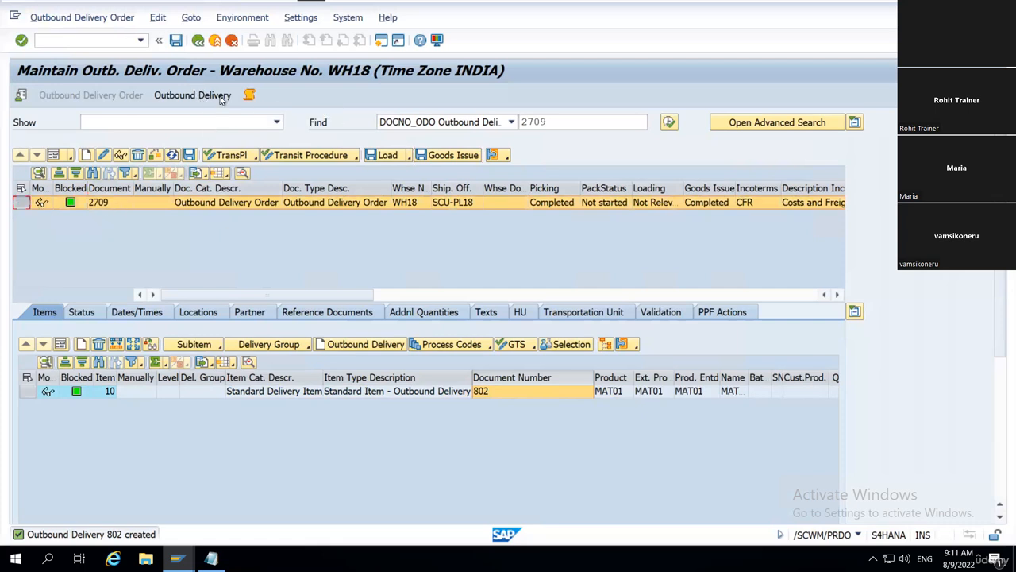
left_click(221, 96)
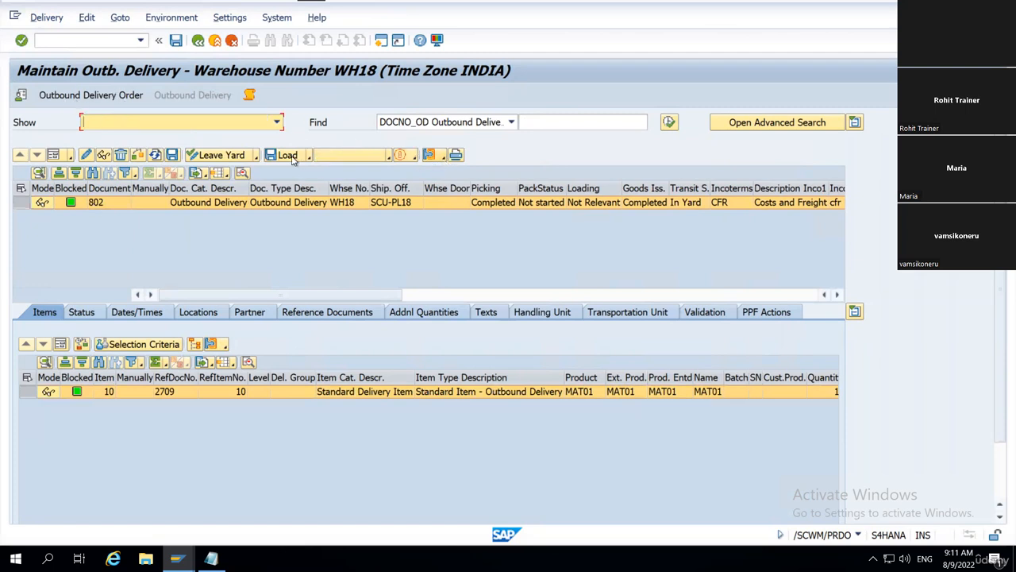
left_click(388, 156)
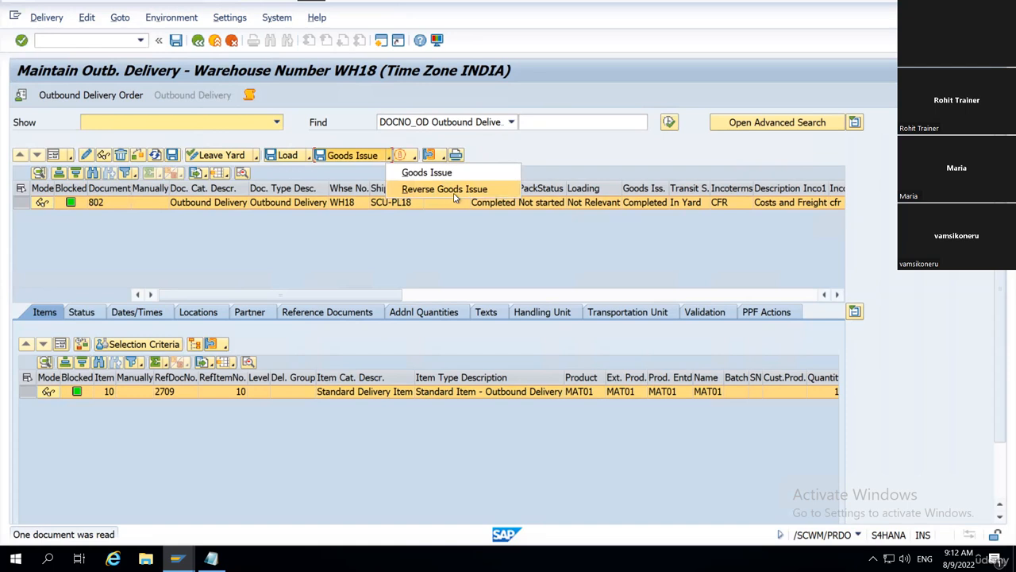
left_click(318, 107)
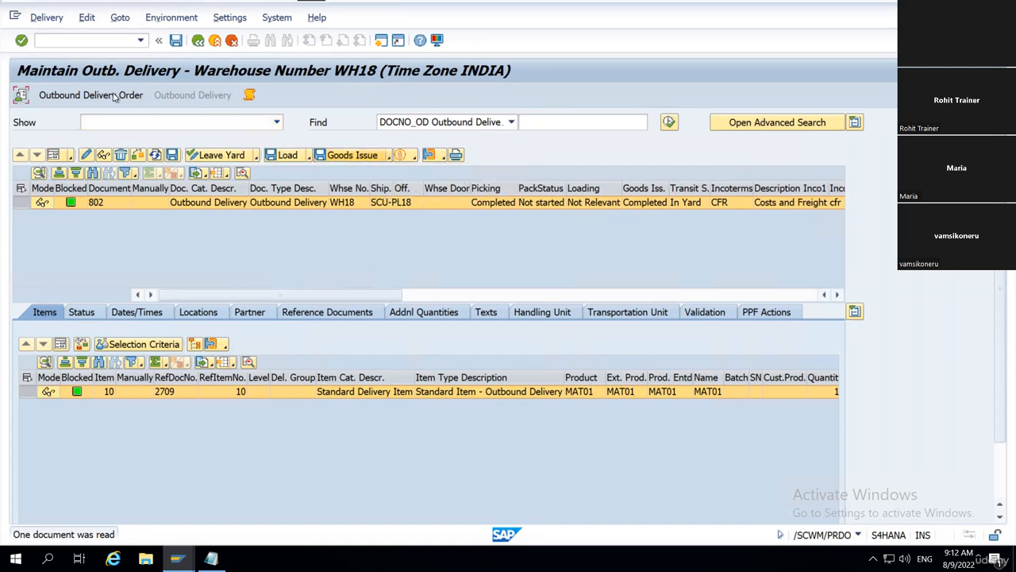
Switch back to the outbound delivery order and return to its outbound delivery
left_click(101, 98)
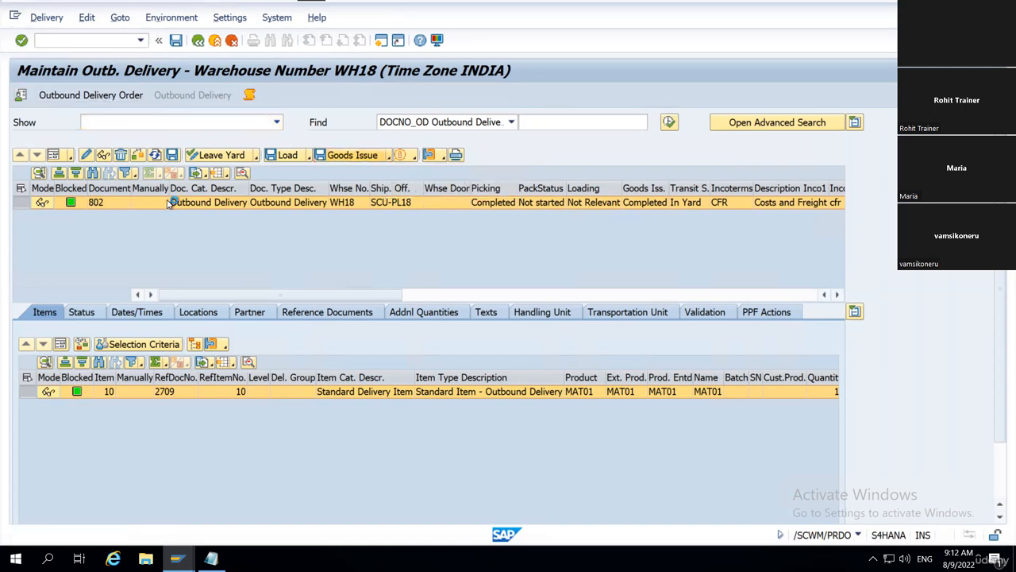
left_click(403, 159)
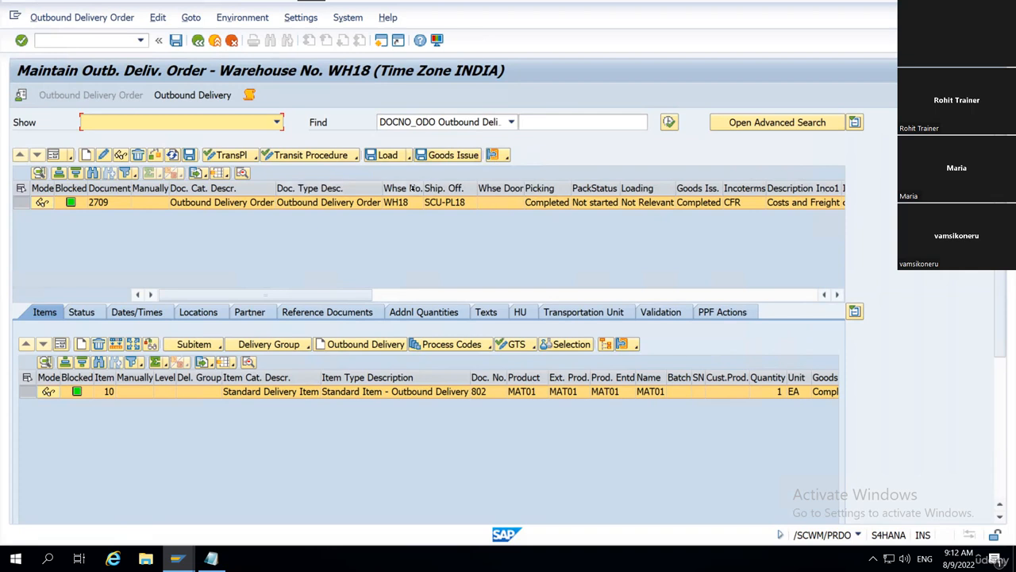
left_click(192, 95)
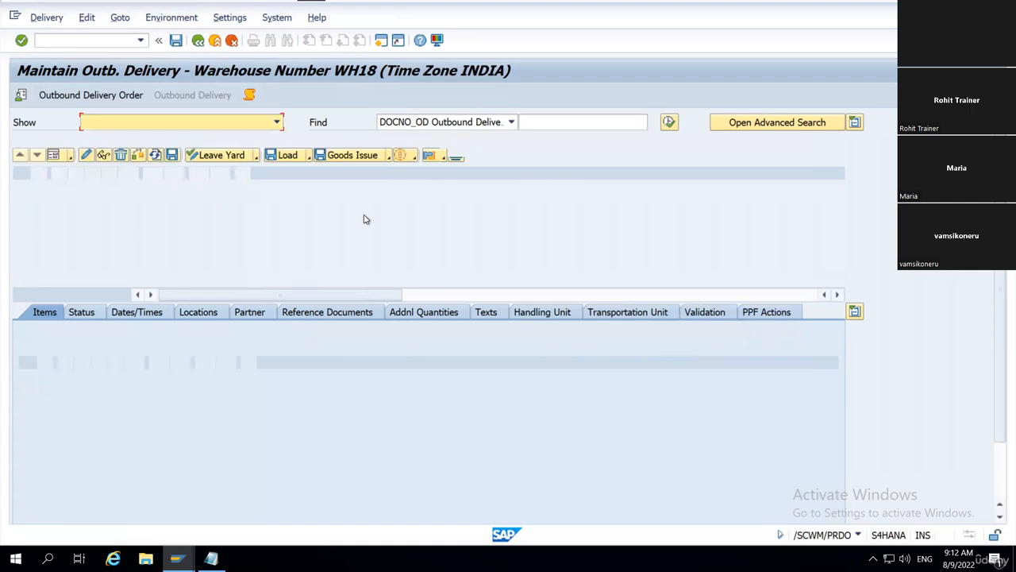
Examine the outbound delivery's document number, shipping office, and picking, packing, loading and goods issue statuses
left_click(201, 205)
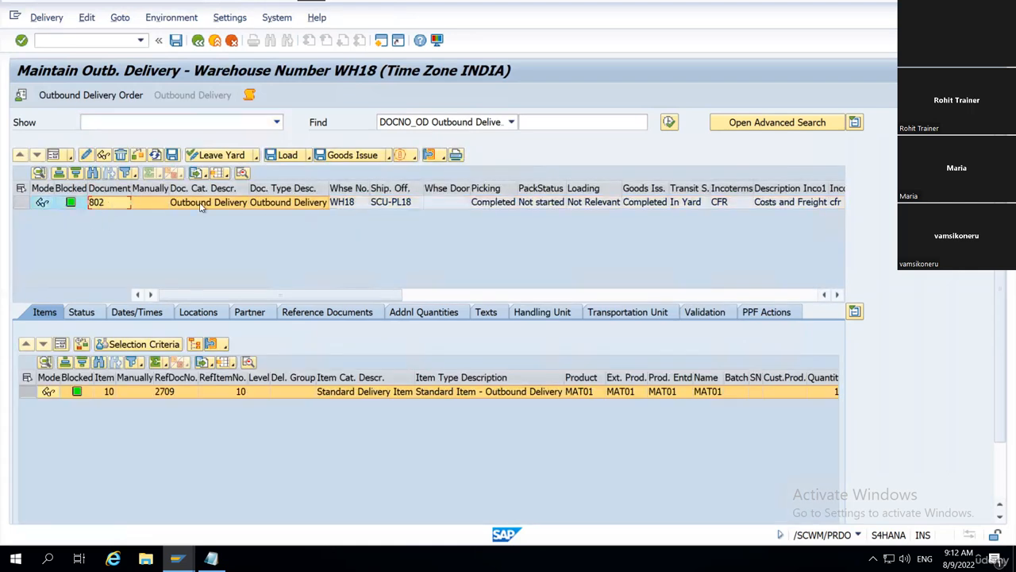
left_click(113, 191)
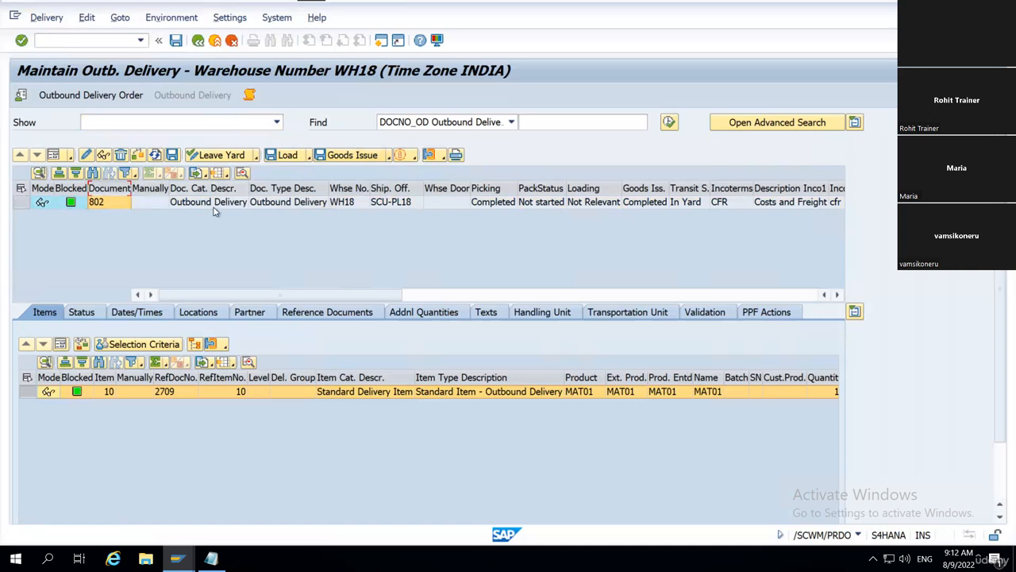
left_click(407, 205)
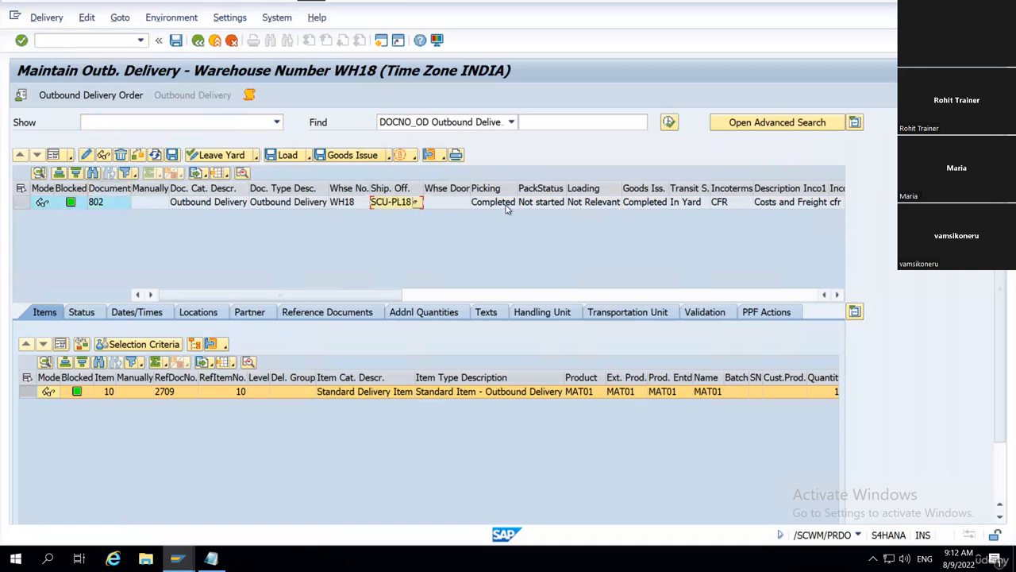
left_click(393, 202)
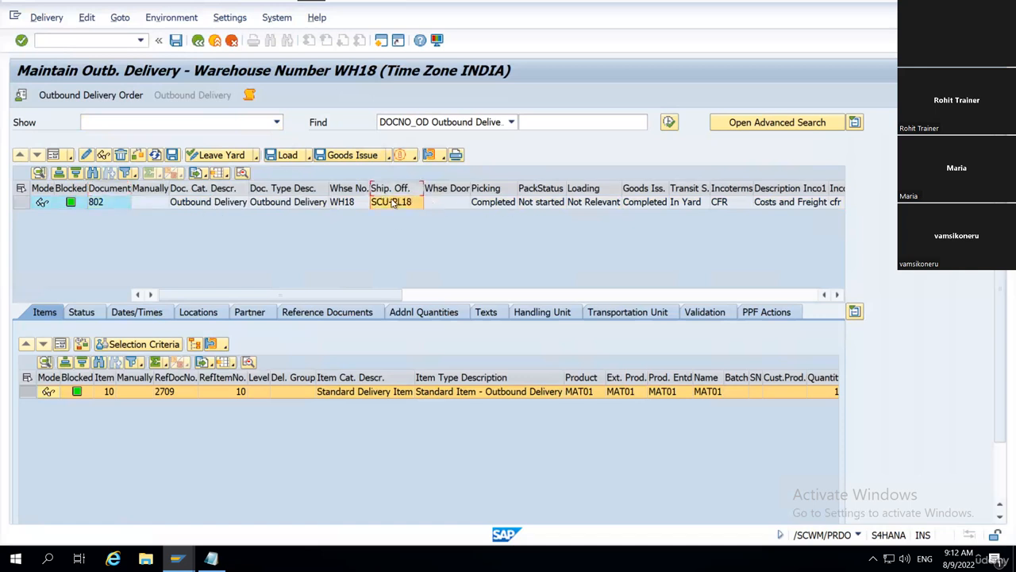
left_click(496, 203)
left_click(540, 202)
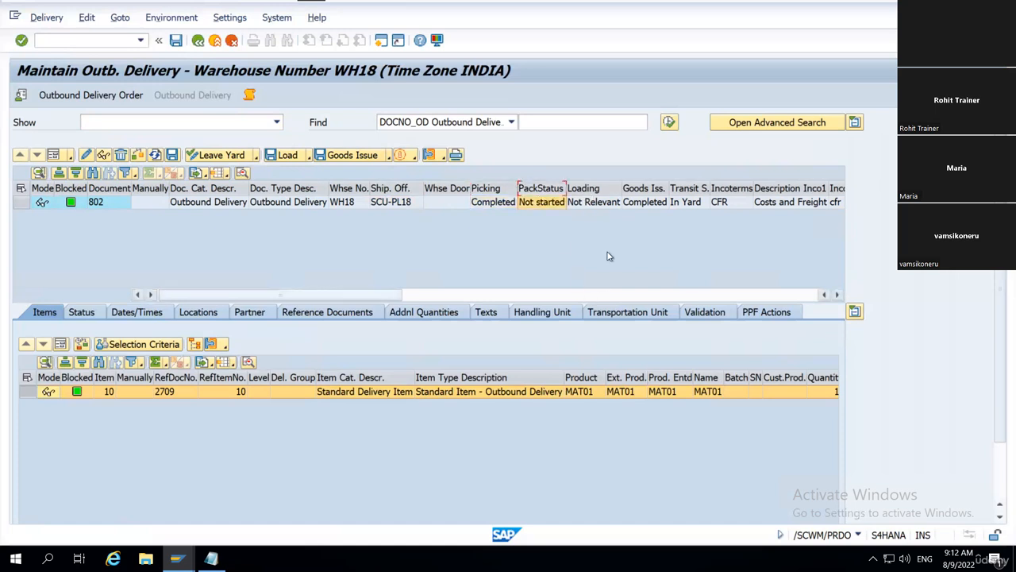
left_click(594, 202)
left_click(645, 201)
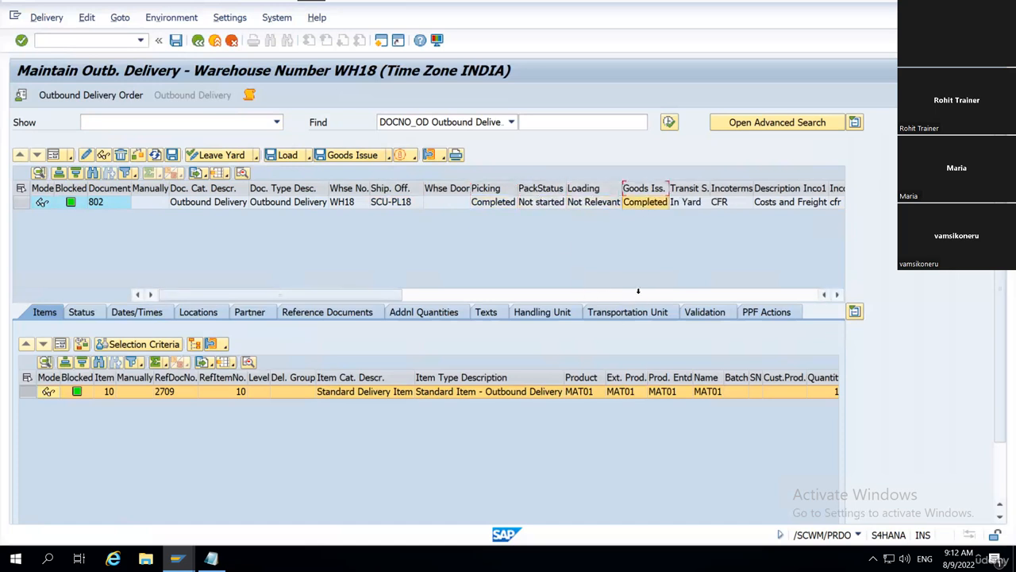
Show the outbound delivery item in form view, check its quantity, and switch back to the item list
left_click(61, 345)
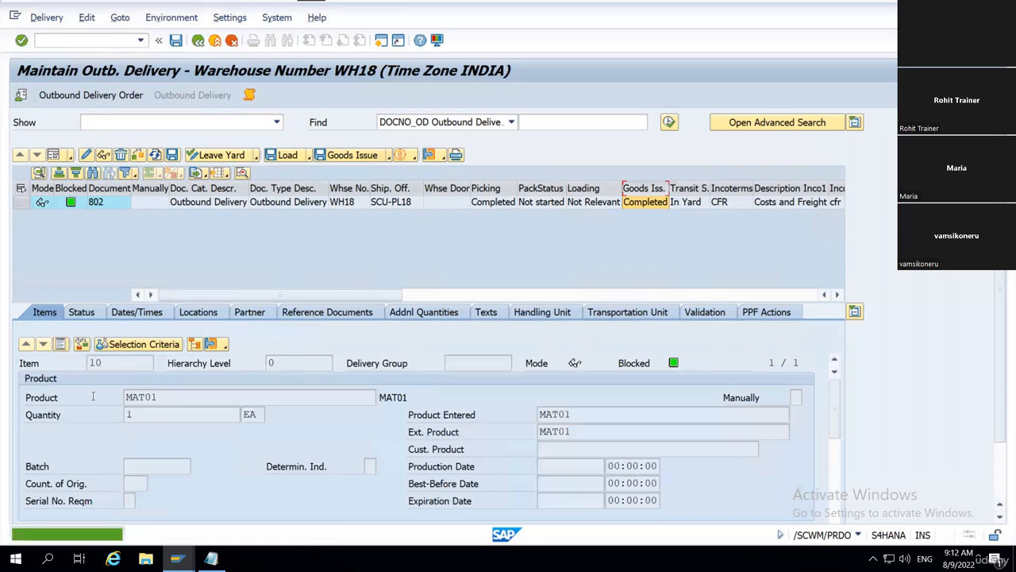
left_click(145, 415)
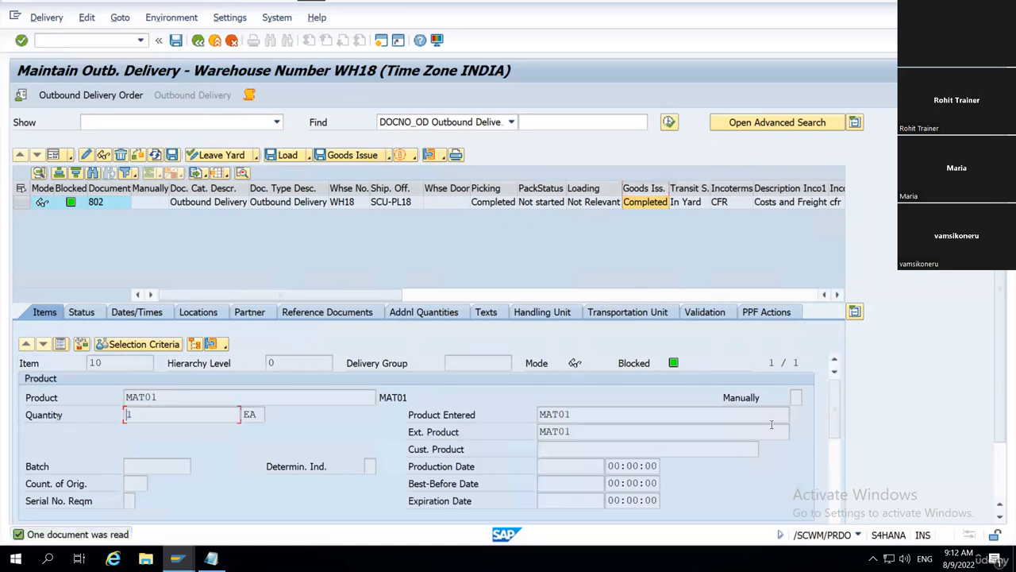
left_click(61, 345)
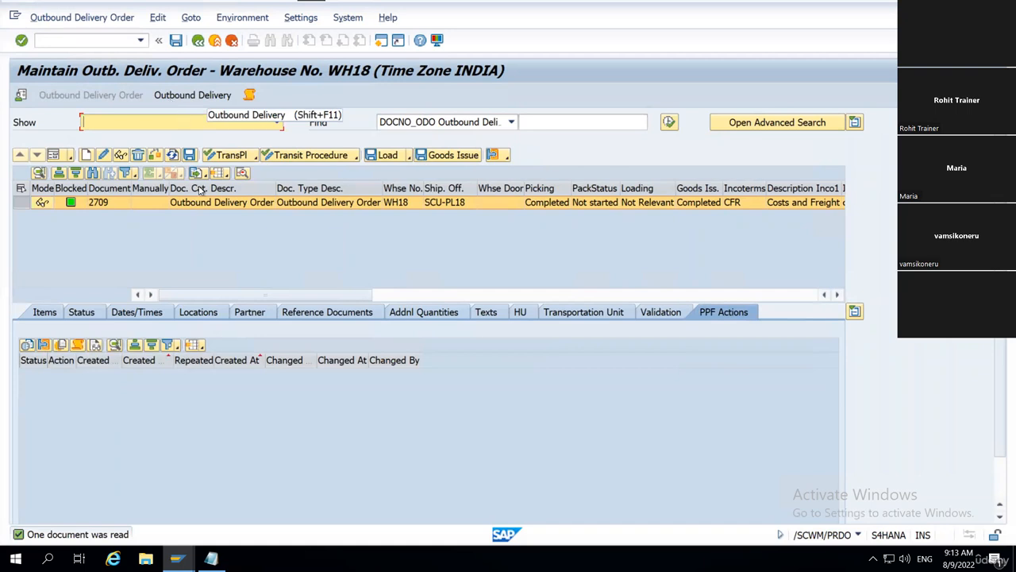
Check the picking status of the outbound delivery order and reopen its outbound delivery
left_click(548, 189)
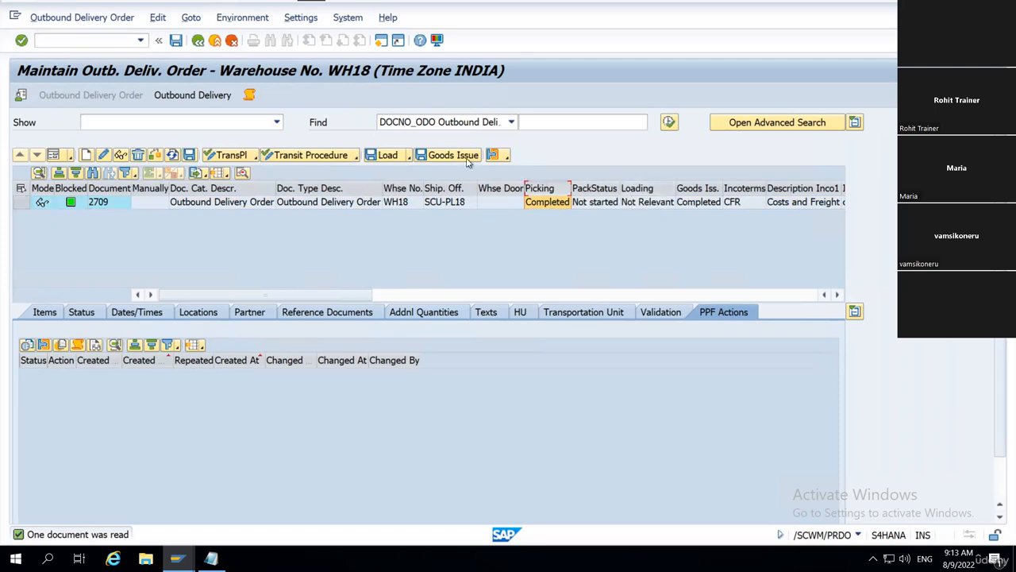
left_click(196, 96)
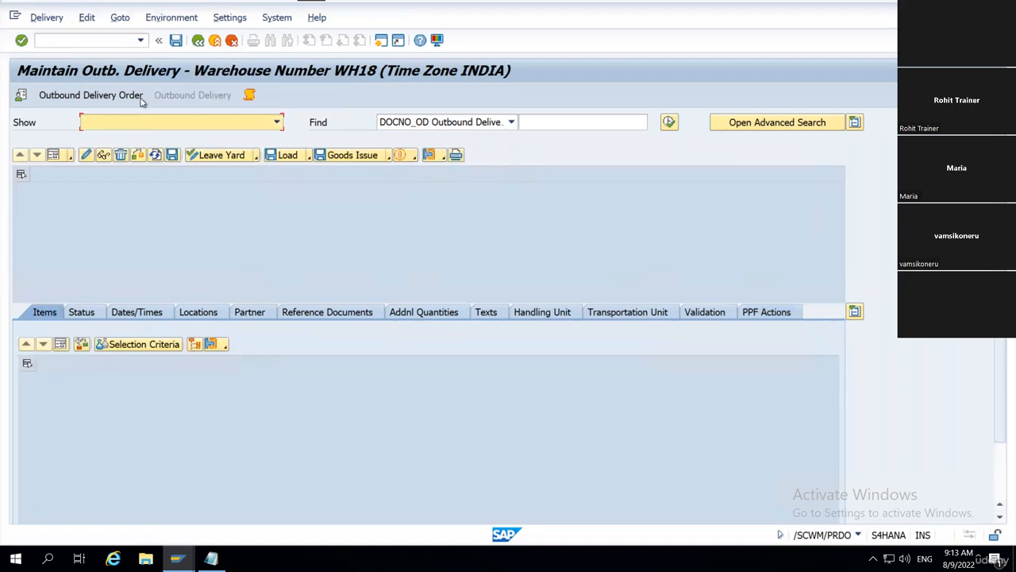
Restart outbound delivery order maintenance in the current session with transaction /n/scwm/prdo
left_click(112, 97)
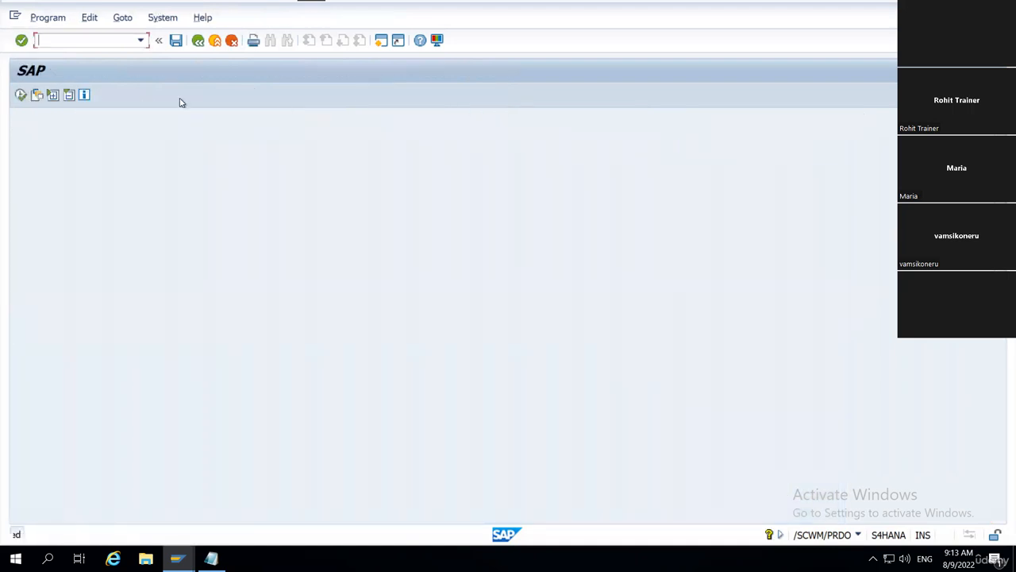
left_click(140, 40)
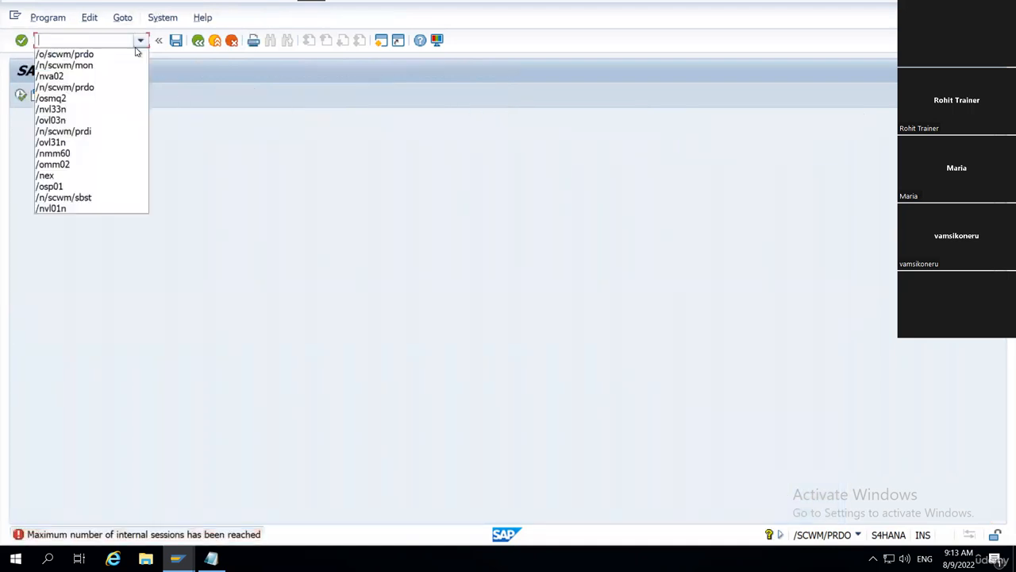
left_click(98, 58)
left_click(47, 37)
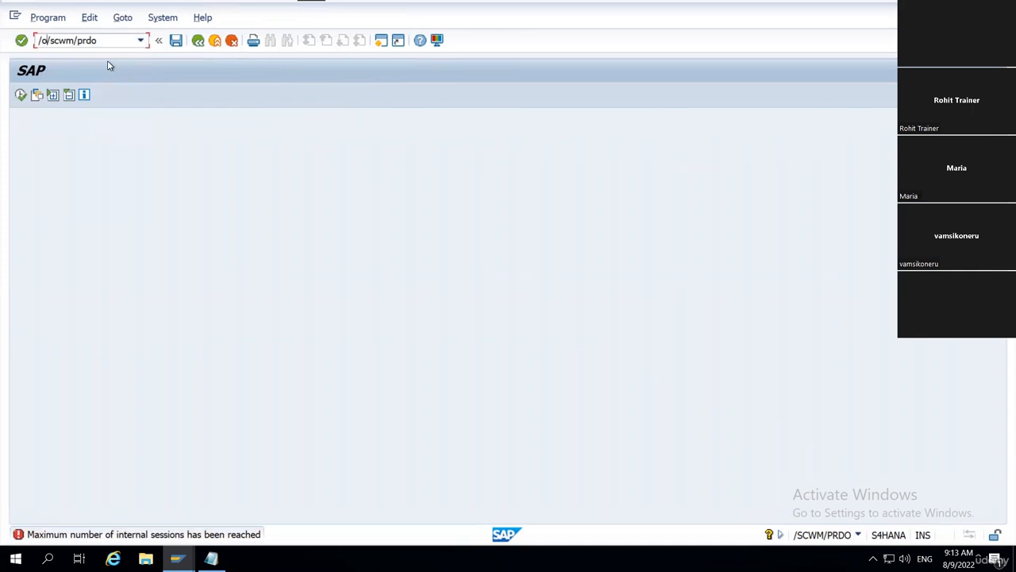
key("BackSpace")
type("n")
key("Return")
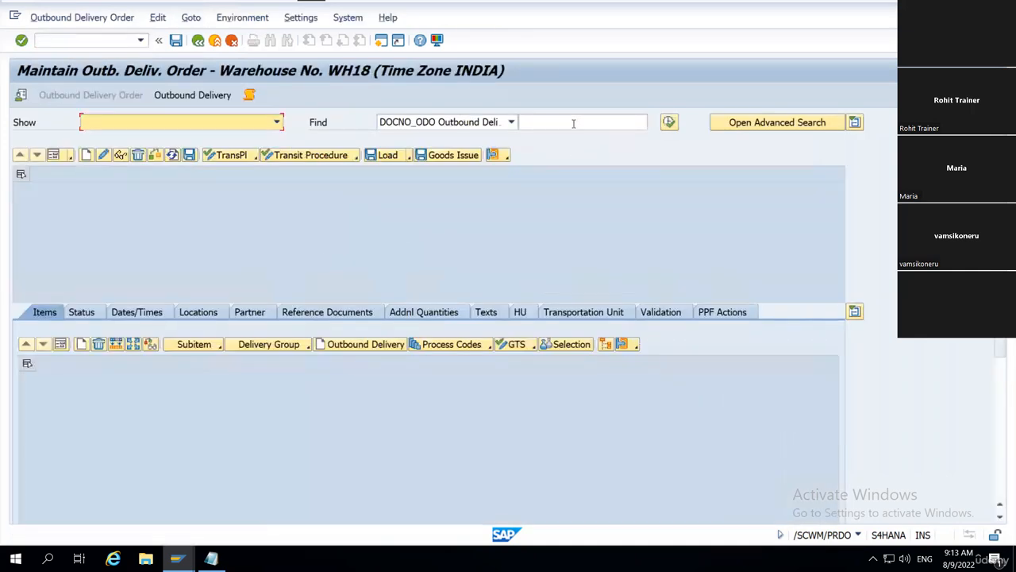
Find the processed outbound delivery order by its document number and check its picking and goods issue statuses
left_click(576, 123)
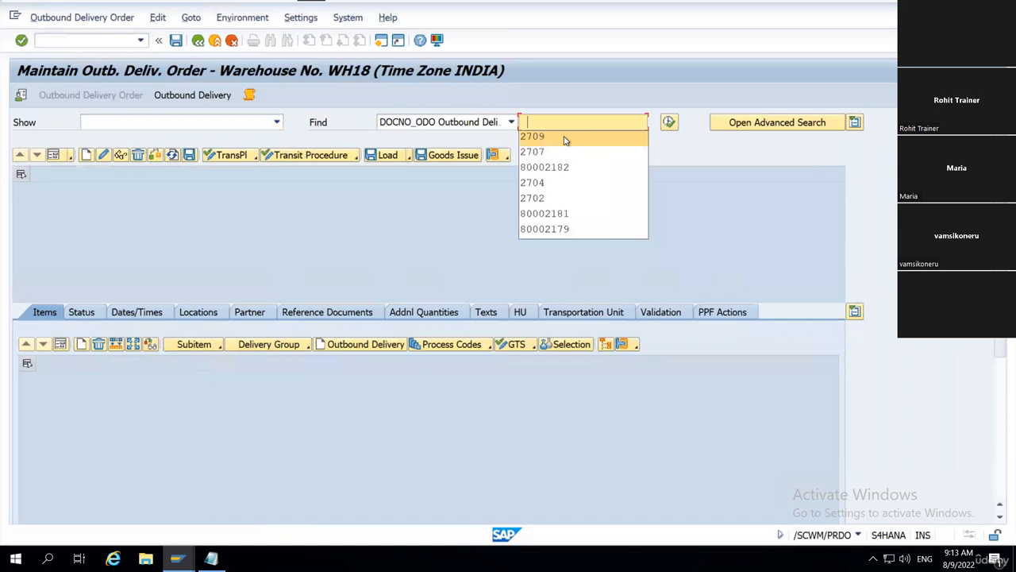
left_click(591, 138)
left_click(669, 121)
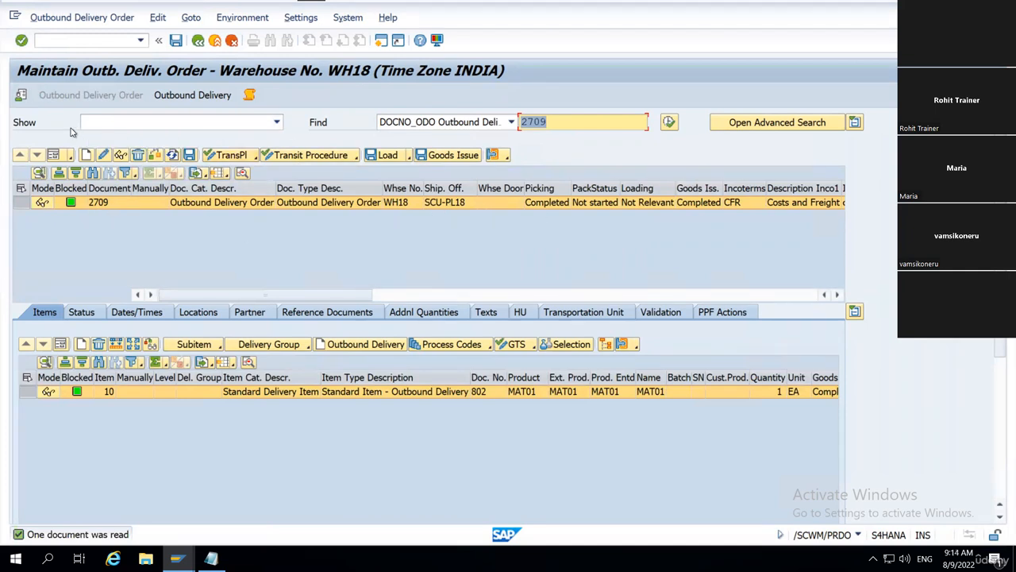
left_click(548, 203)
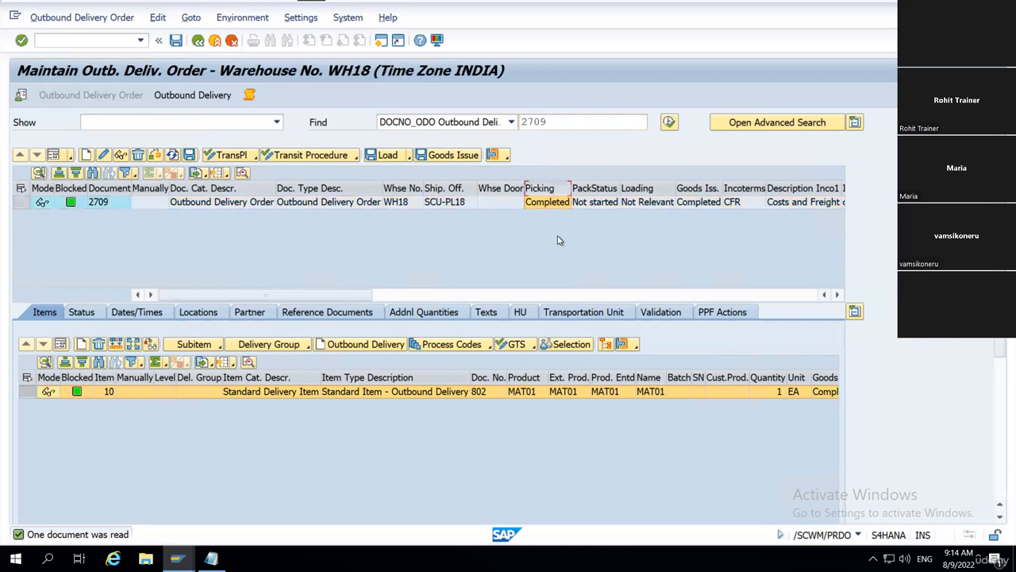
left_click(702, 201)
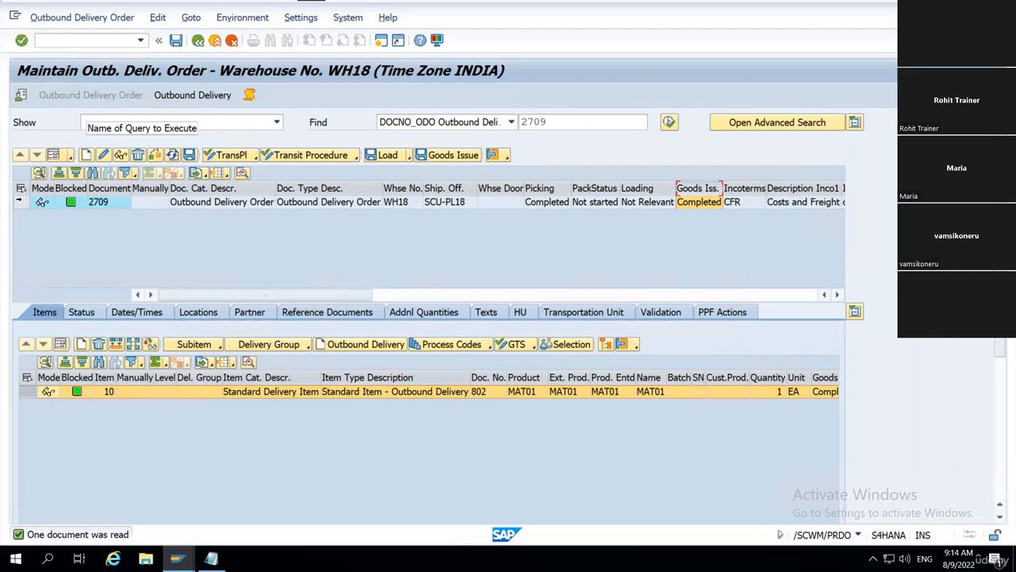
Open the order's outbound delivery and examine the processing log of its Send ERP Delivery Messages PPF action
left_click(19, 201)
left_click(211, 95)
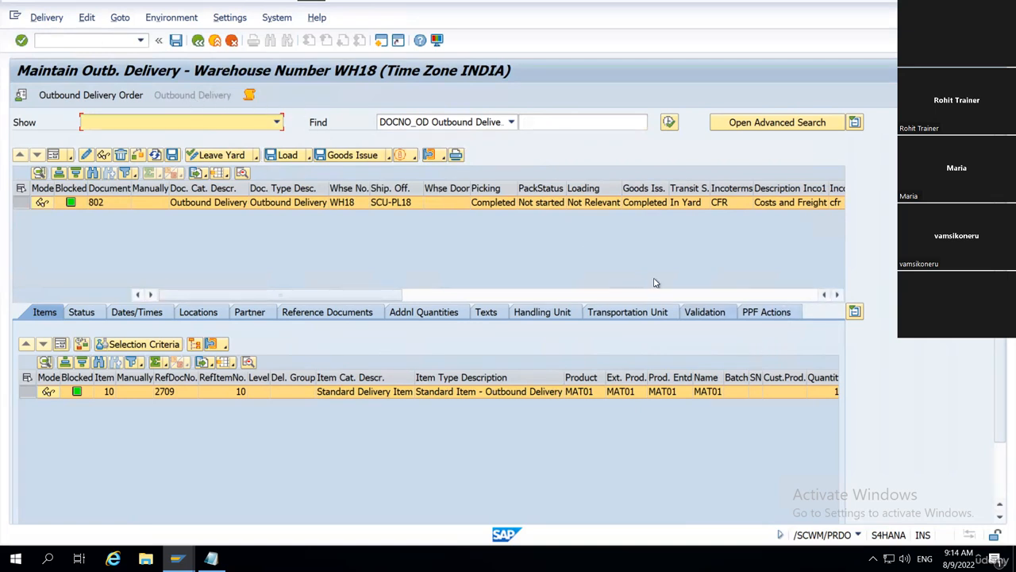
left_click(766, 311)
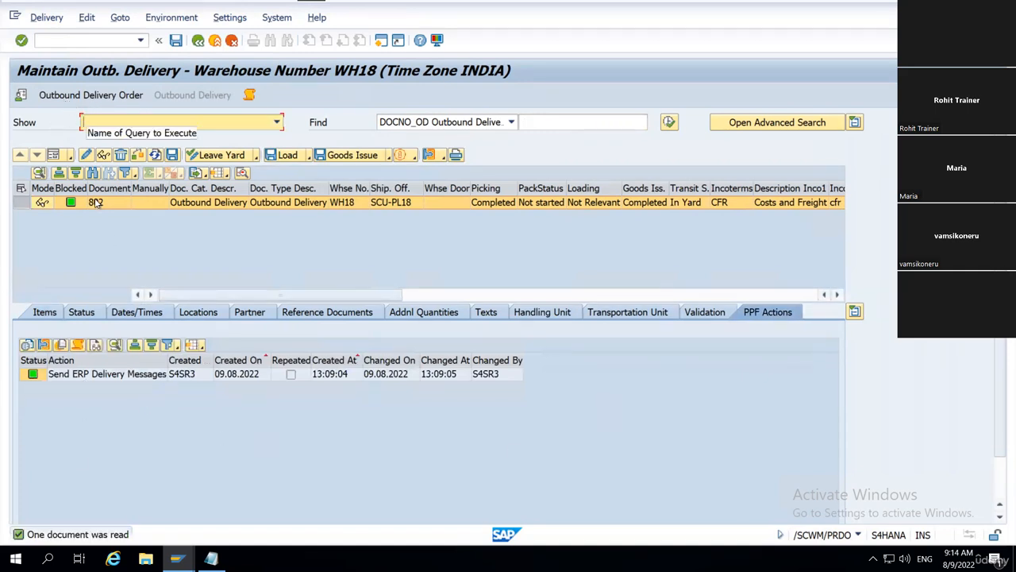
left_click(87, 379)
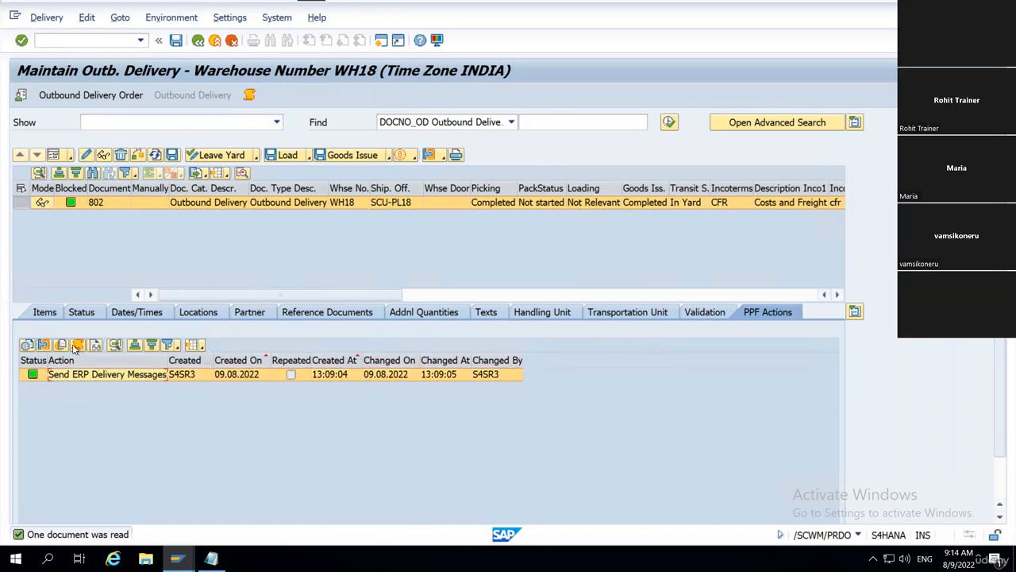
left_click(96, 350)
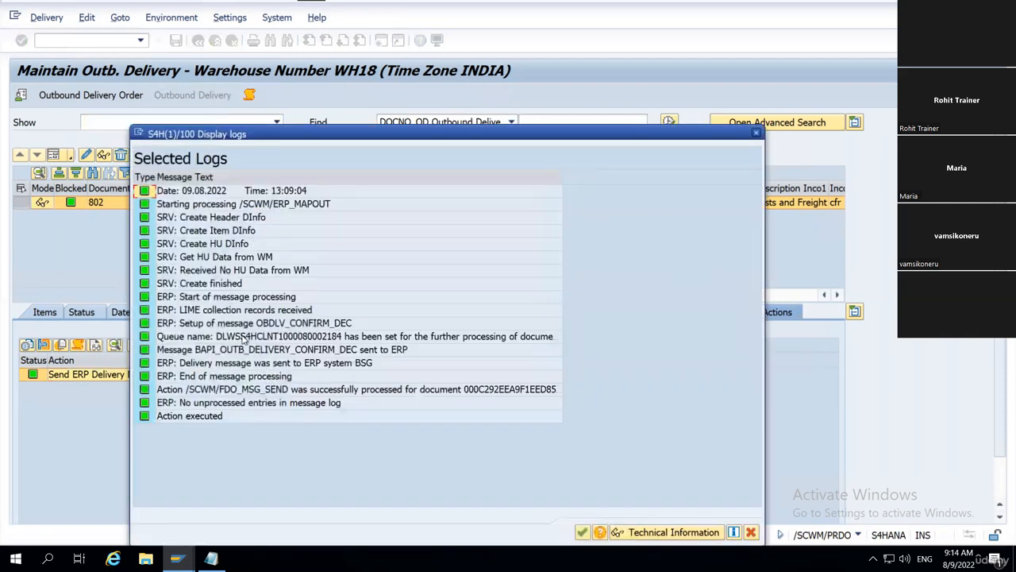
left_click(292, 354)
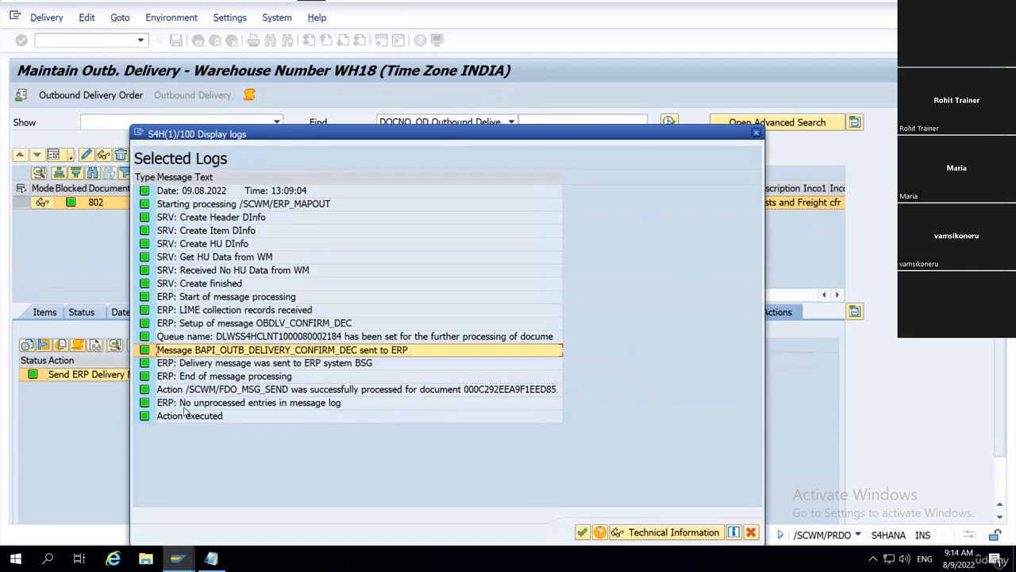
Return to the outbound delivery order and pick out the ERP document number among its reference documents
left_click(233, 177)
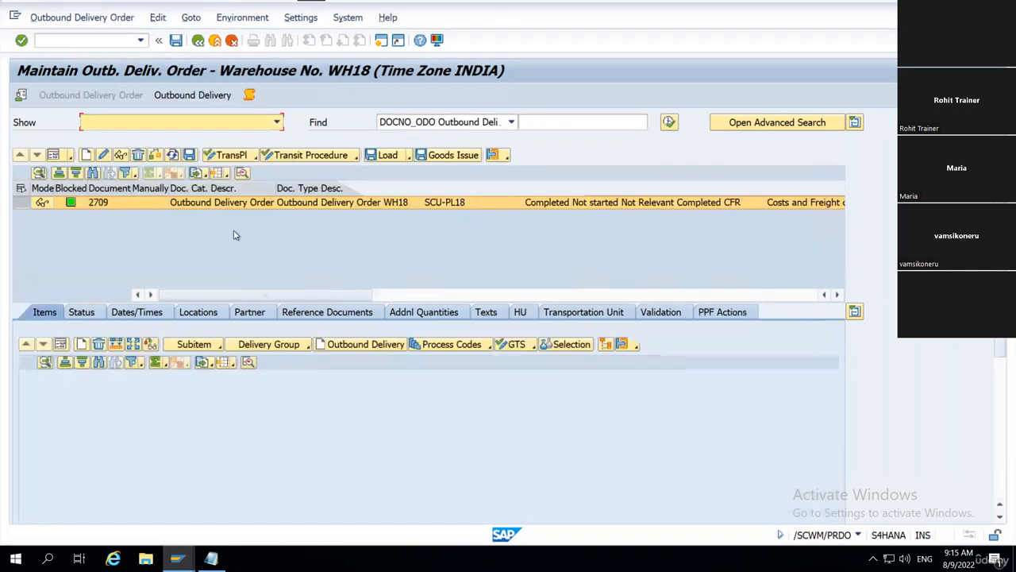
left_click(298, 313)
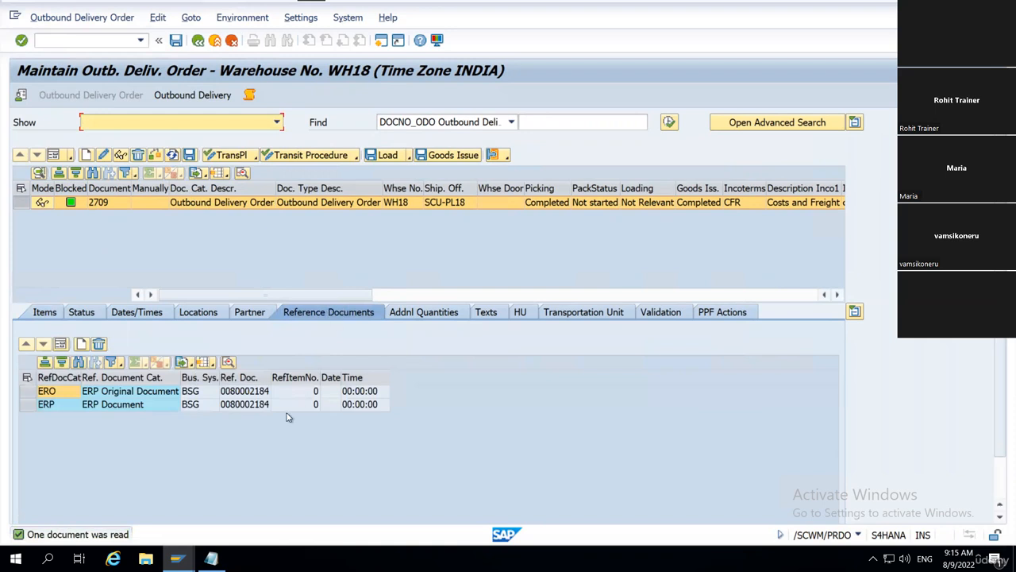
left_click(248, 407)
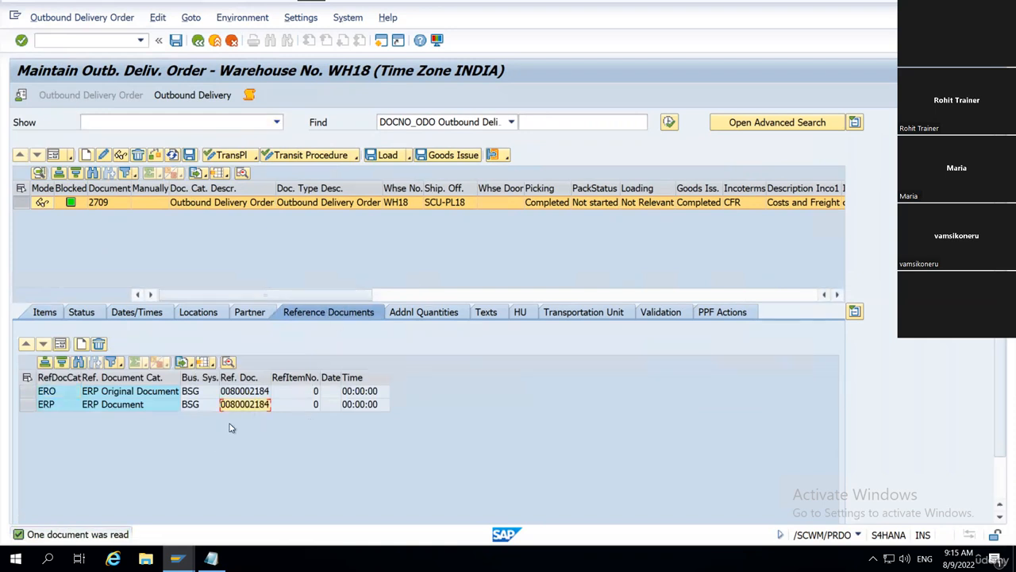
Display the ERP outbound delivery in a new session with transaction VL03N and check its goods movement data
left_click(58, 40)
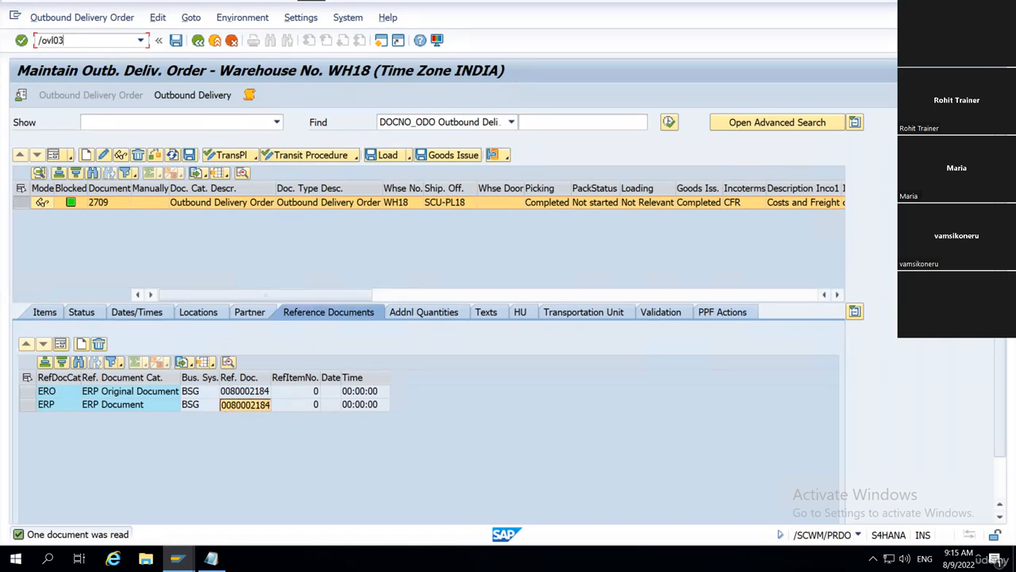
key("Return")
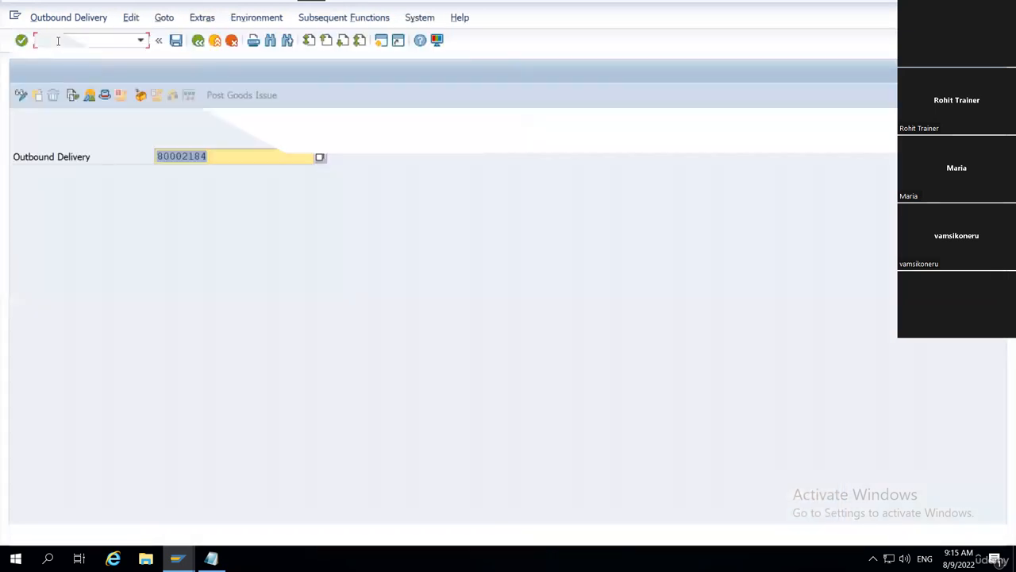
key("Return")
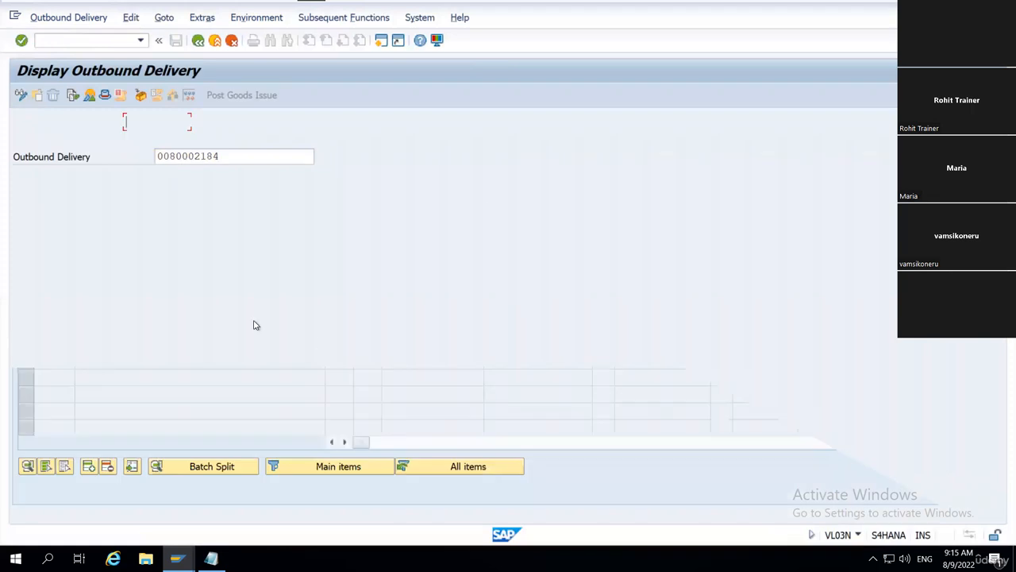
left_click(403, 180)
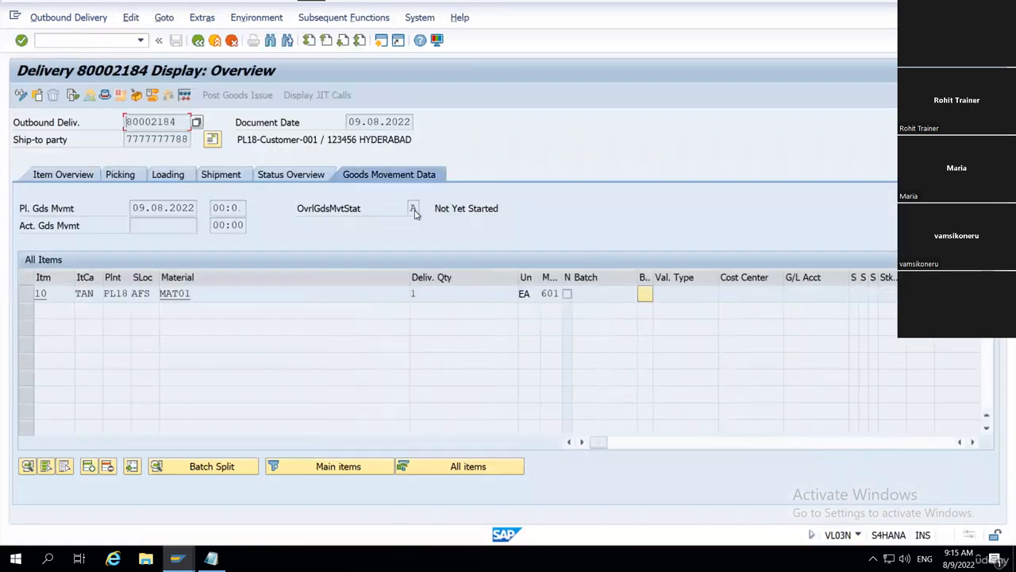
Open the inbound queue monitor with /osmq2, list all queues and search them for the ERP delivery number
left_click(35, 40)
type("/osmq2")
key("Return")
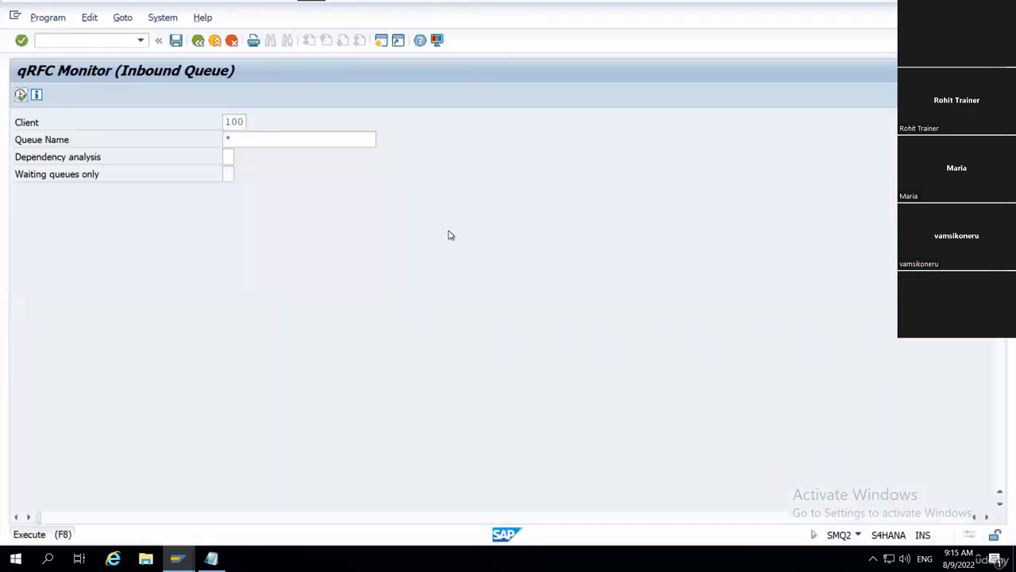
key("F8")
key("ctrl+f")
key("ctrl+v")
key("Return")
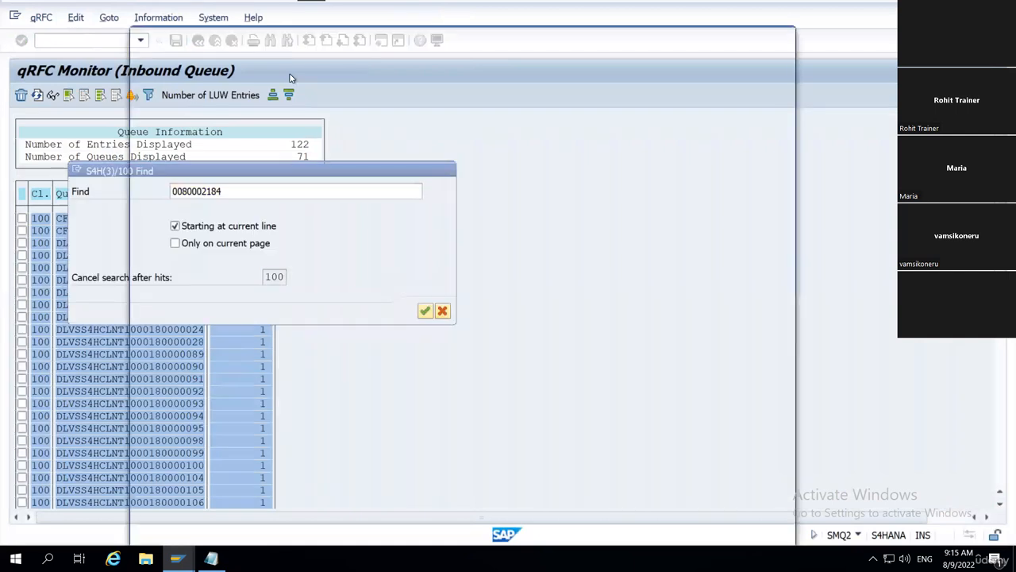
Open the delivery's queue entry, view the details of its status, and return to the queue list
left_click(291, 77)
double_click(167, 121)
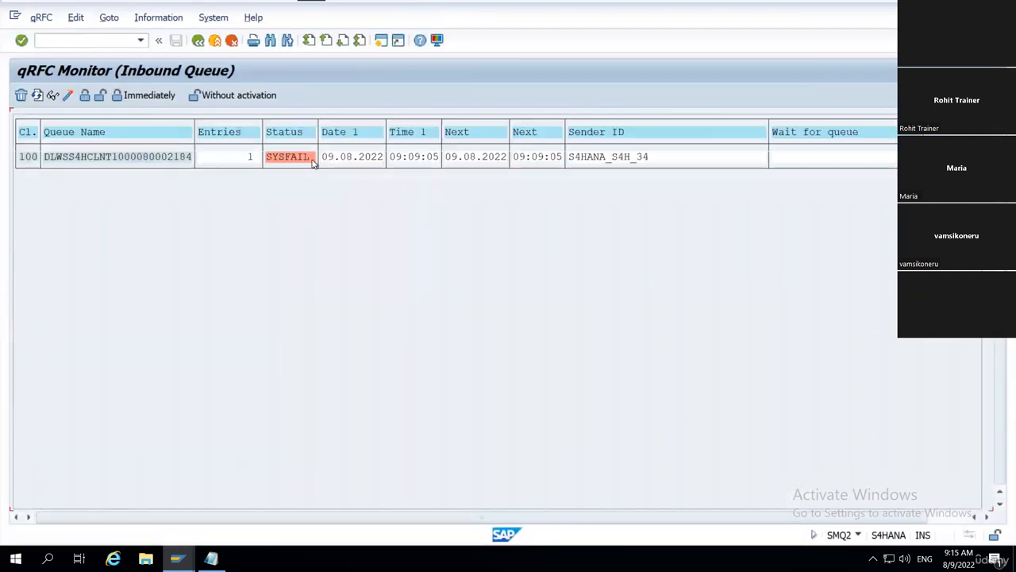
double_click(304, 158)
left_click_drag(112, 302, 420, 342)
left_click(447, 282)
left_click(198, 40)
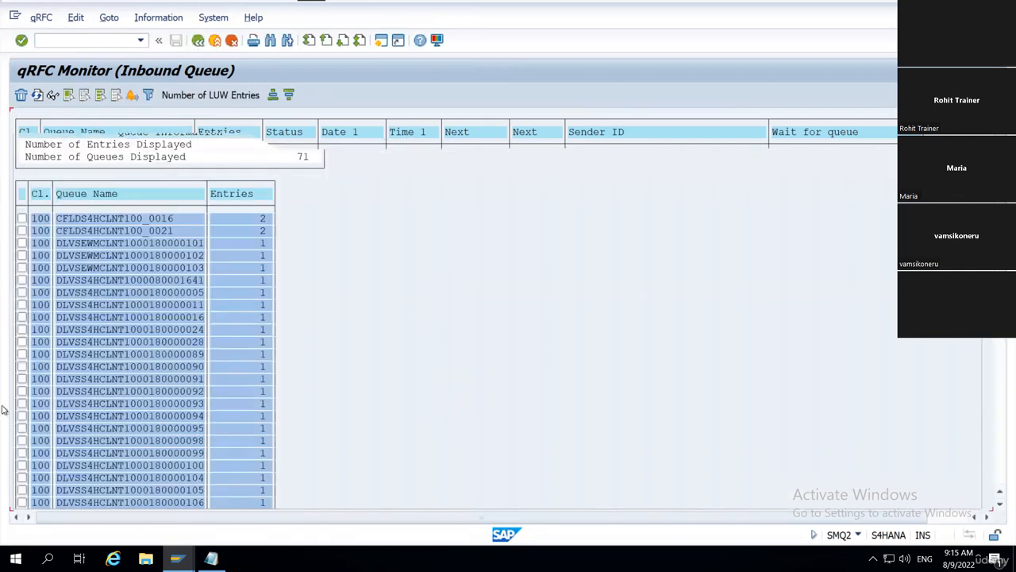
Switch to the EWM Training Topics document in Word and select topics 5 and 6, the EWM Basic Inbound and Outbound Processes
mouse_move(177, 558)
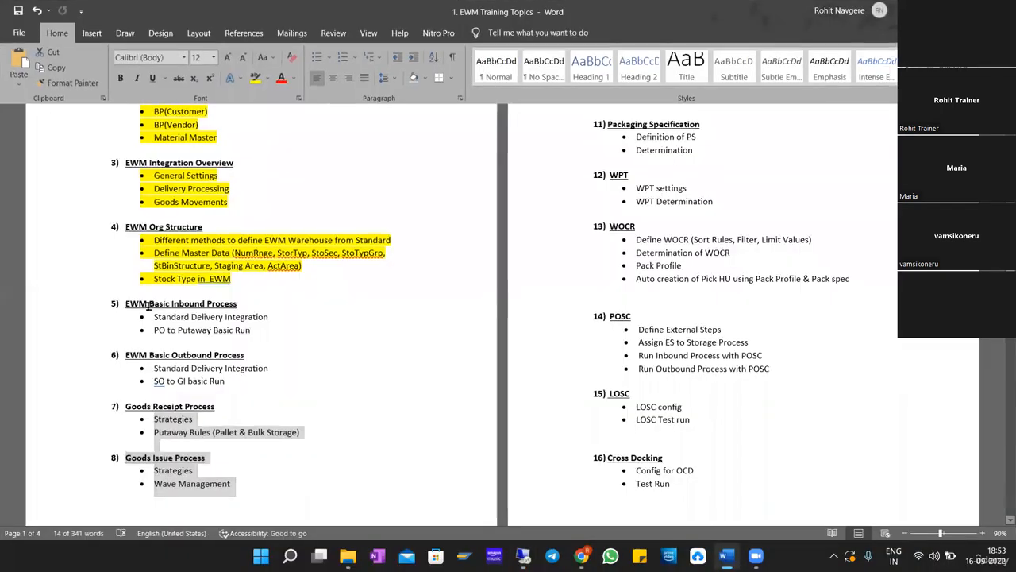
left_click_drag(230, 381, 136, 304)
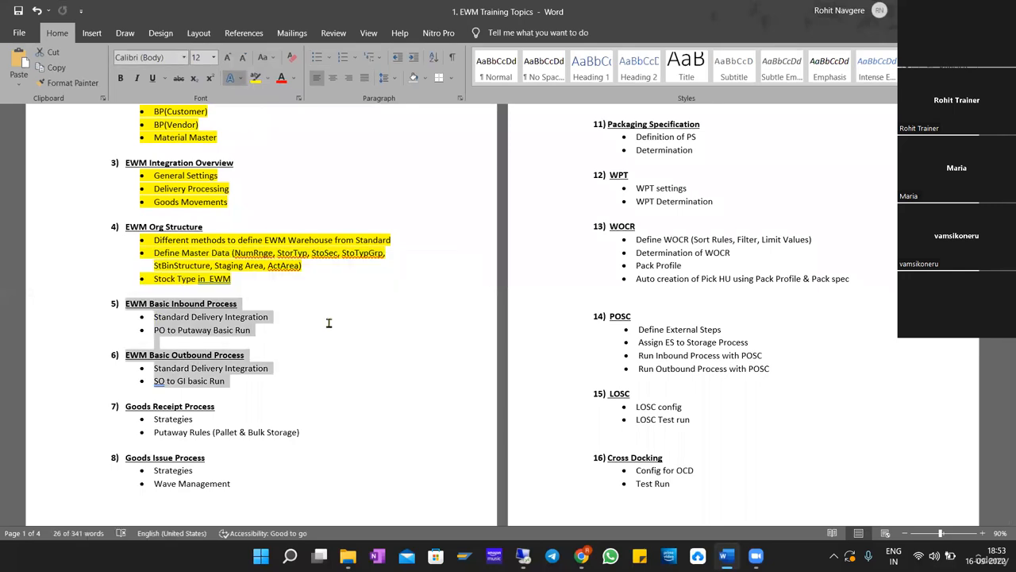
Highlight the EWM Basic Inbound Process and EWM Basic Outbound Process sections, including their bullets, in yellow
key("ctrl+alt+h")
left_click(274, 388)
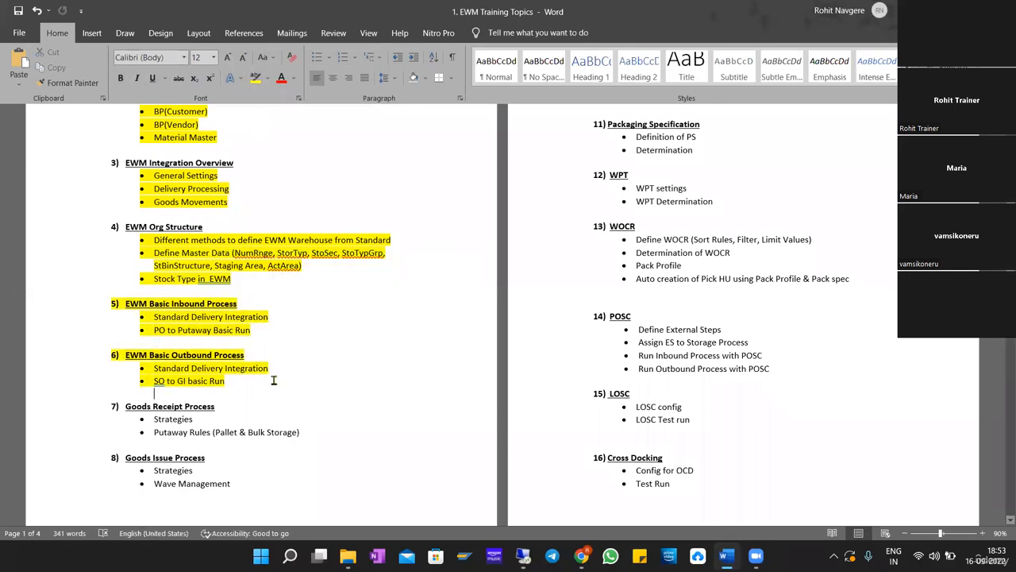
left_click_drag(232, 378, 126, 305)
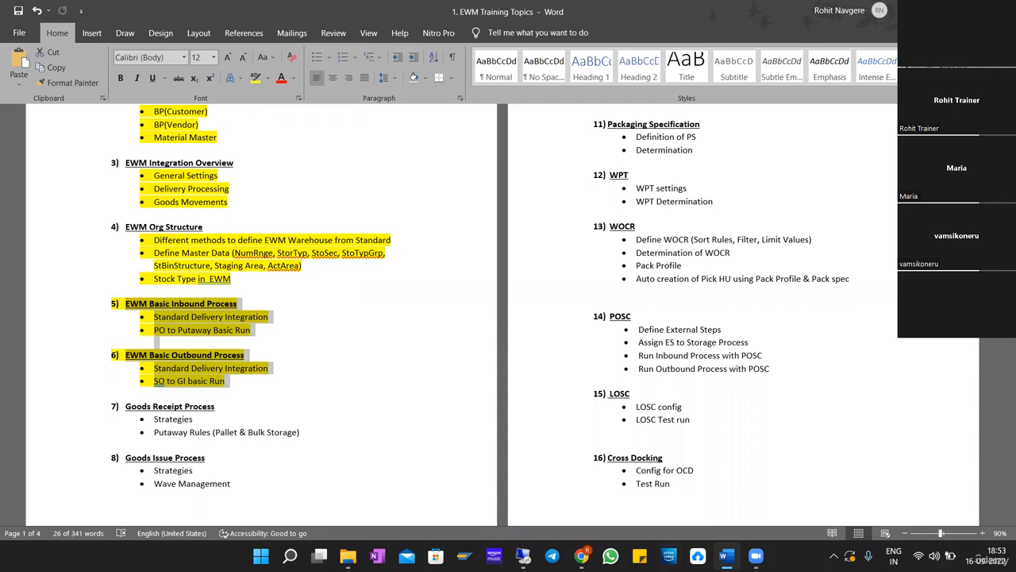
left_click(756, 555)
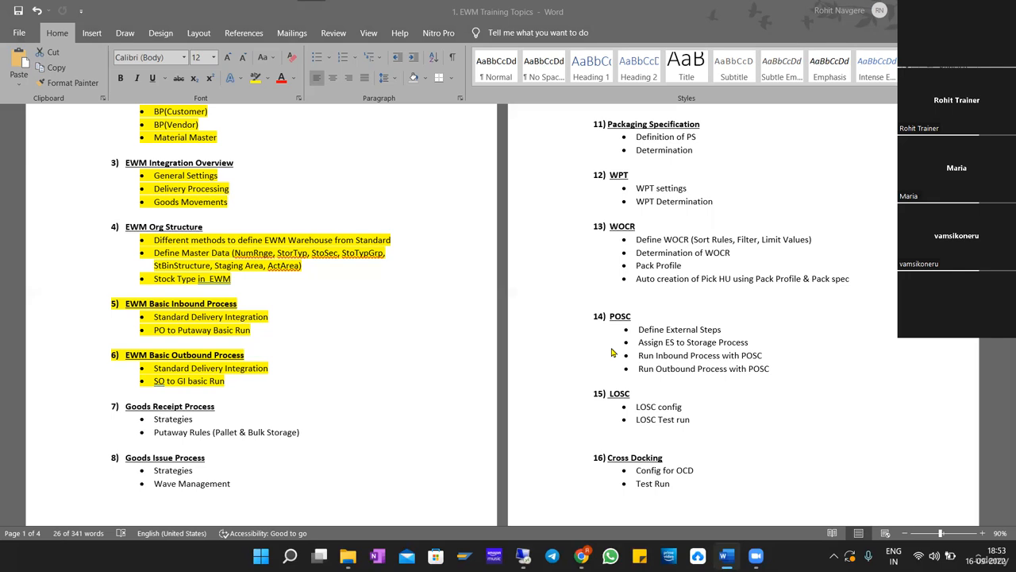
key("XF86AudioRaiseVolume")
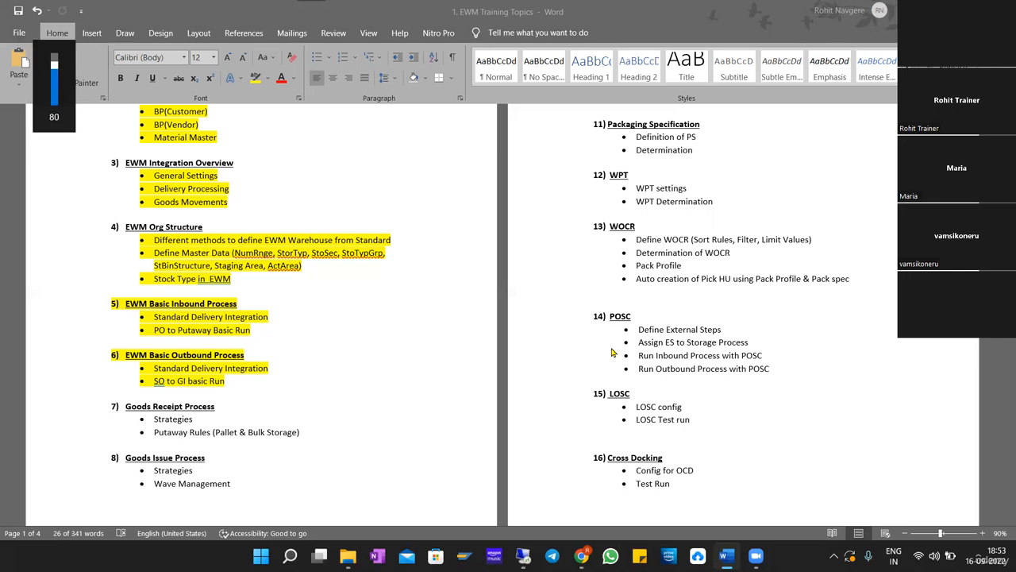
key("XF86AudioLowerVolume")
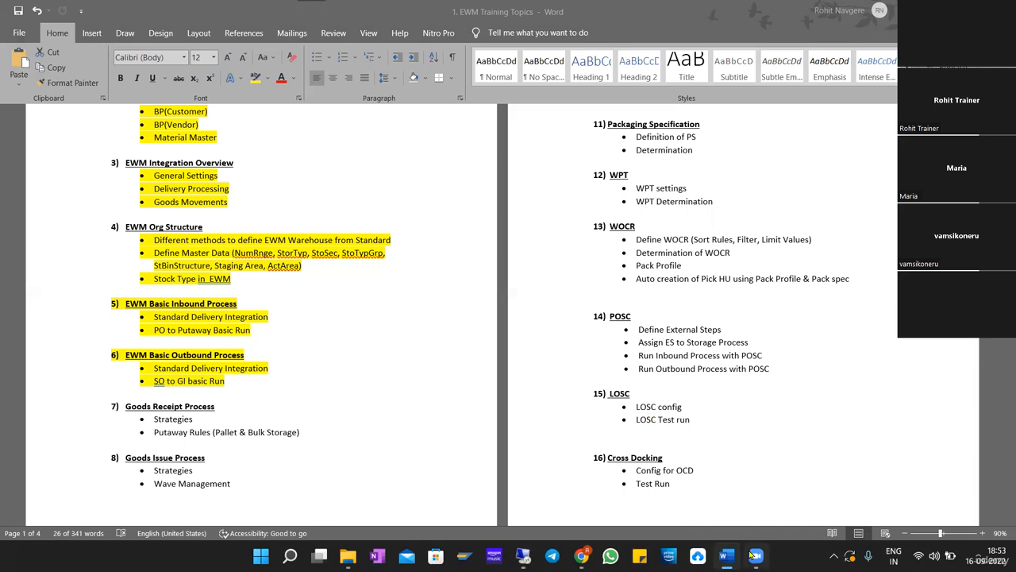
mouse_move(754, 556)
mouse_move(523, 555)
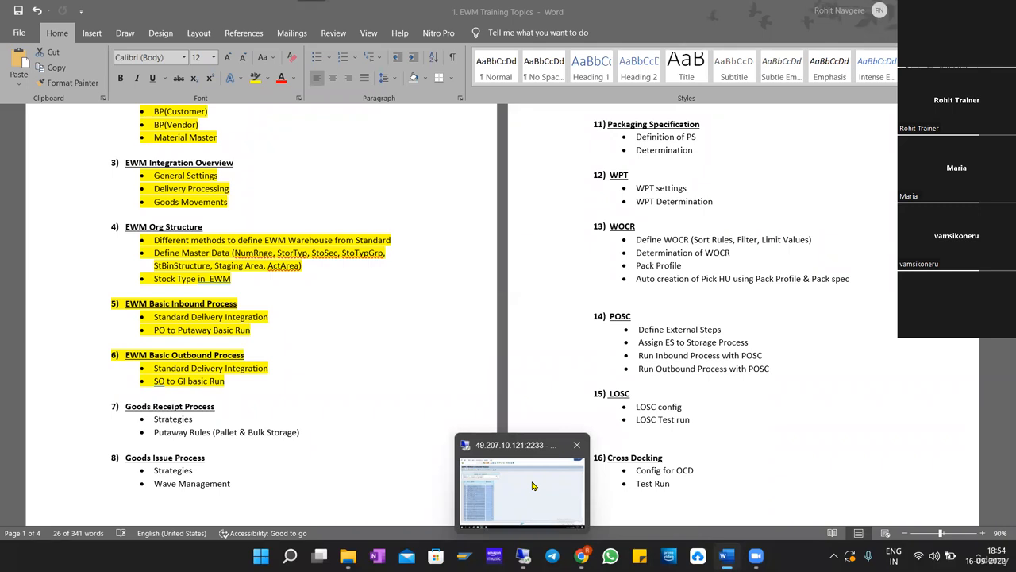
key("XF86AudioRaiseVolume")
key("XF86AudioLowerVolume")
key("XF86AudioLowerVolume")
key("XF86AudioLowerVolume")
key("XF86AudioLowerVolume")
key("XF86AudioLowerVolume")
key("XF86AudioLowerVolume")
key("XF86AudioLowerVolume")
key("XF86AudioLowerVolume")
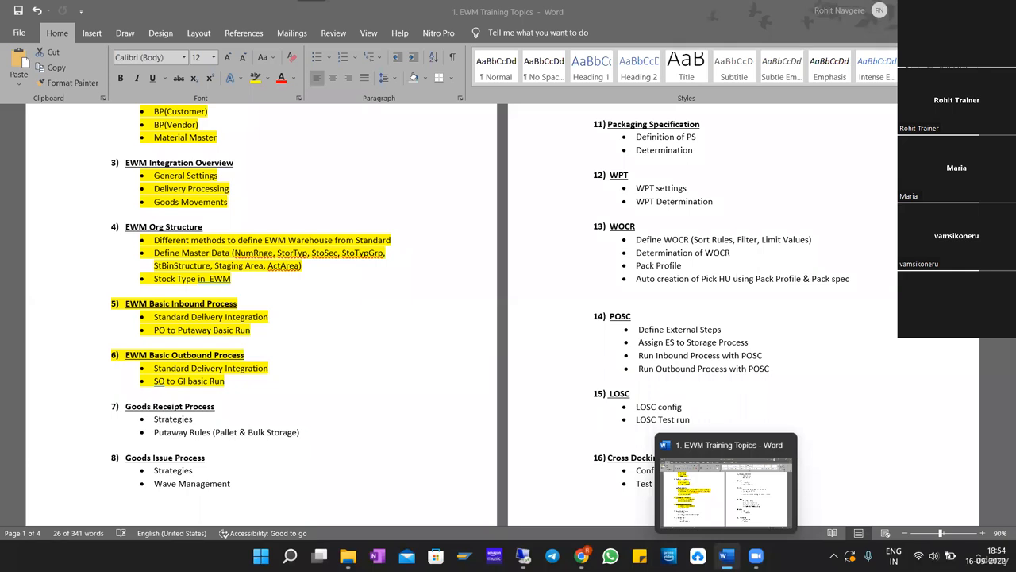
left_click(769, 451)
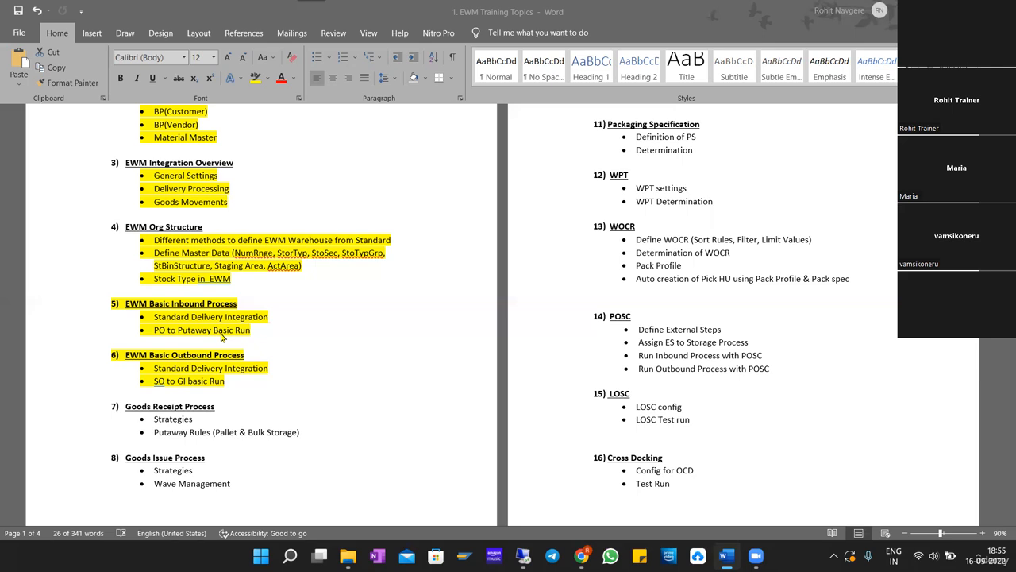
left_click(372, 437)
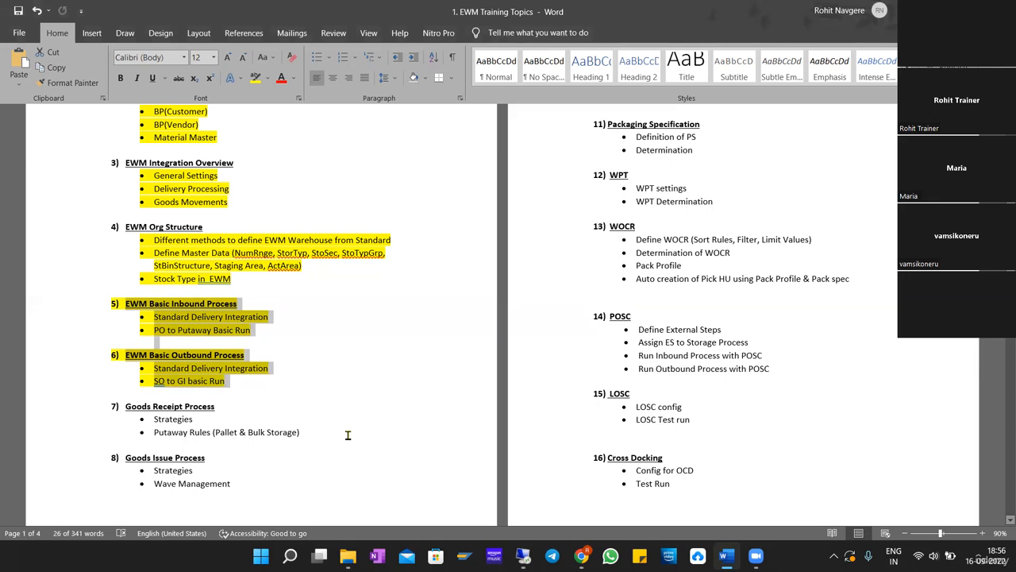
left_click(235, 387)
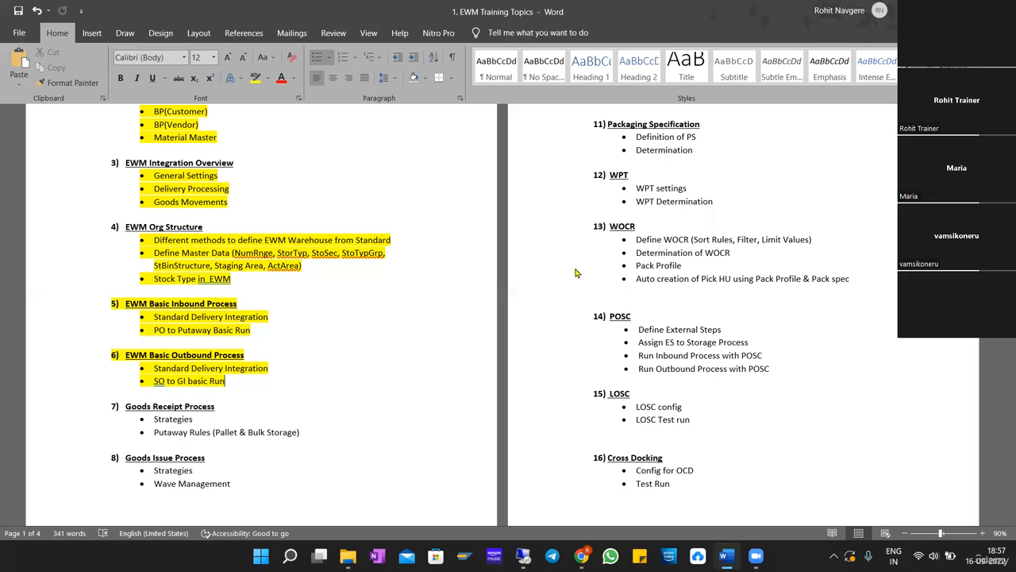
key("alt+Tab")
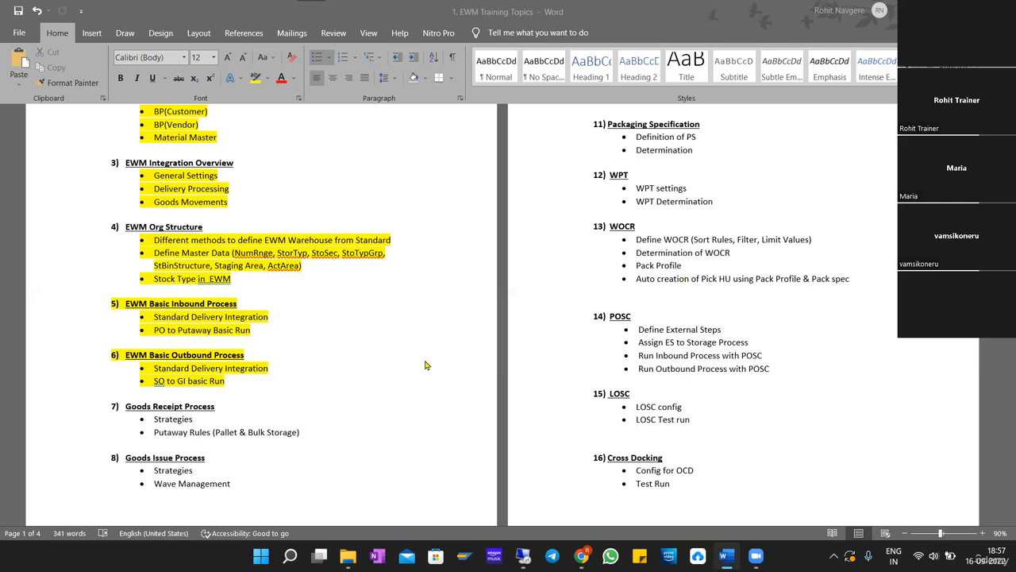
Review the Goods Receipt Process topic, covering its Strategies and Putaway Rules (Pallet & Bulk Storage) entries
left_click(307, 440)
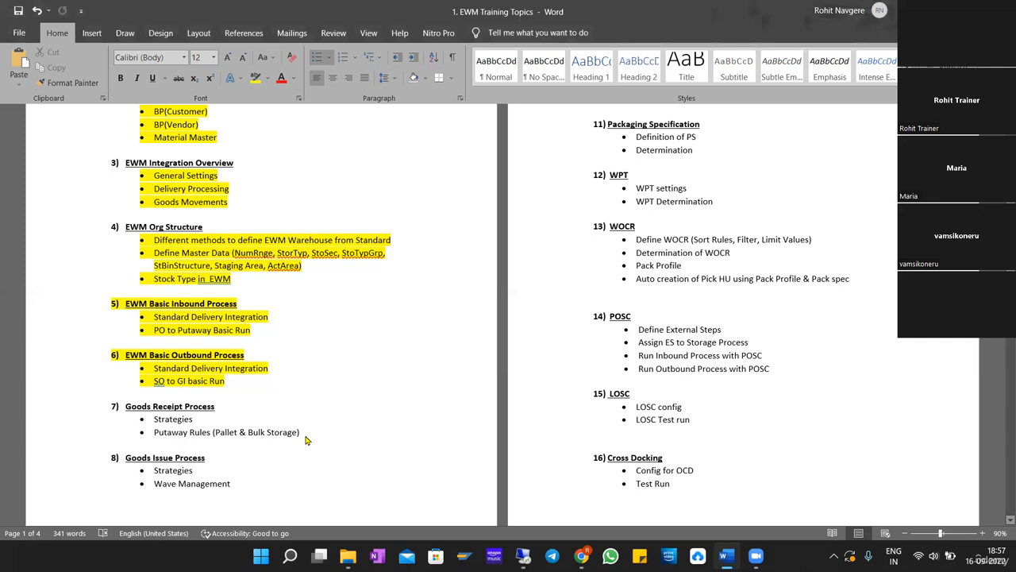
left_click_drag(302, 432, 153, 418)
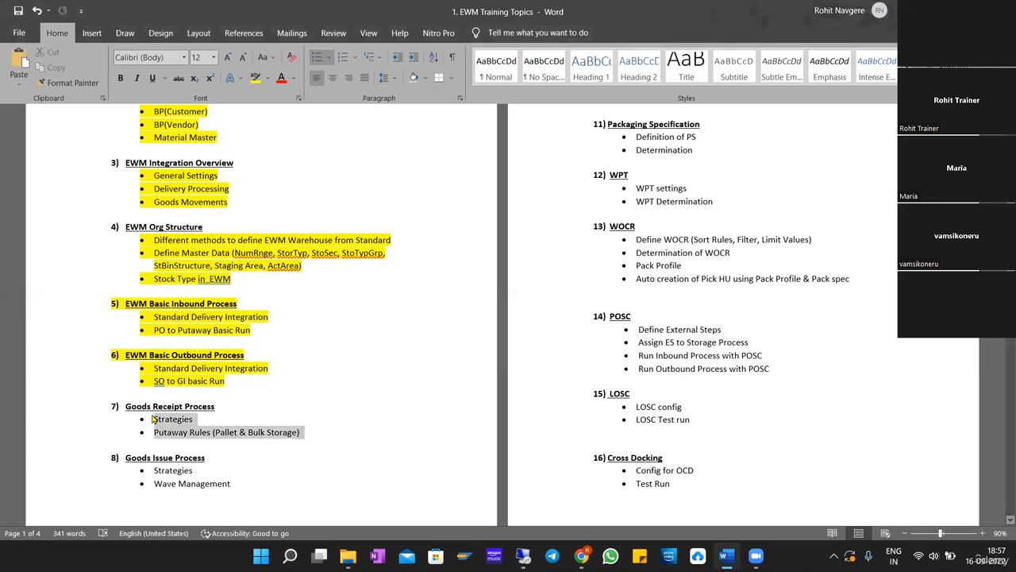
left_click(302, 433)
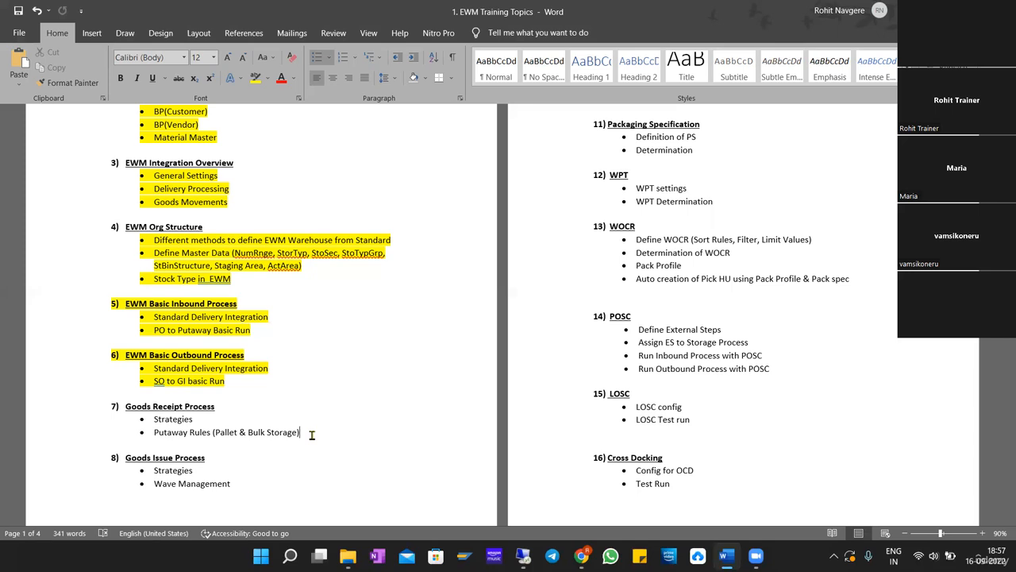
left_click_drag(308, 434, 128, 407)
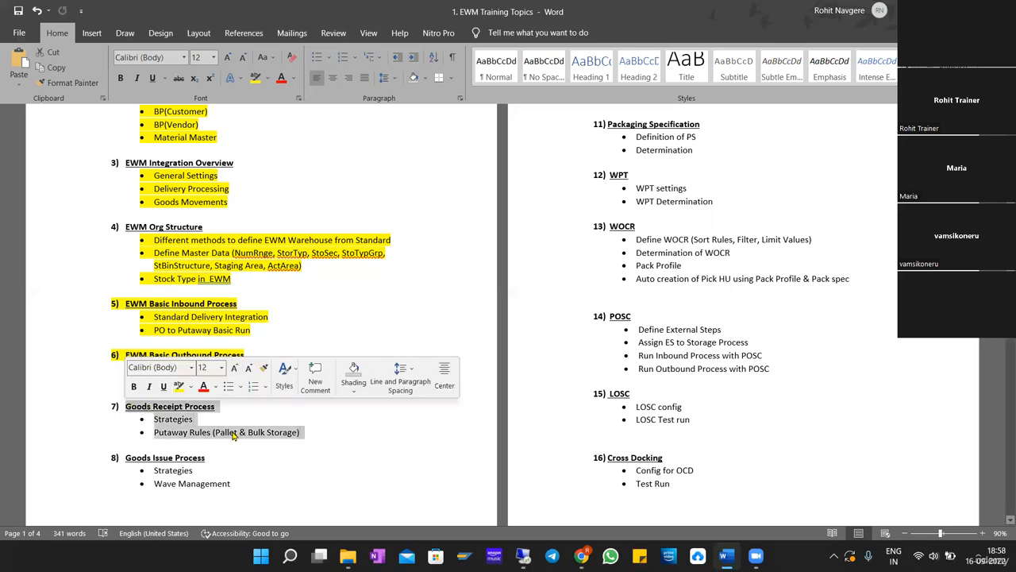
left_click(312, 432)
left_click_drag(303, 434, 128, 407)
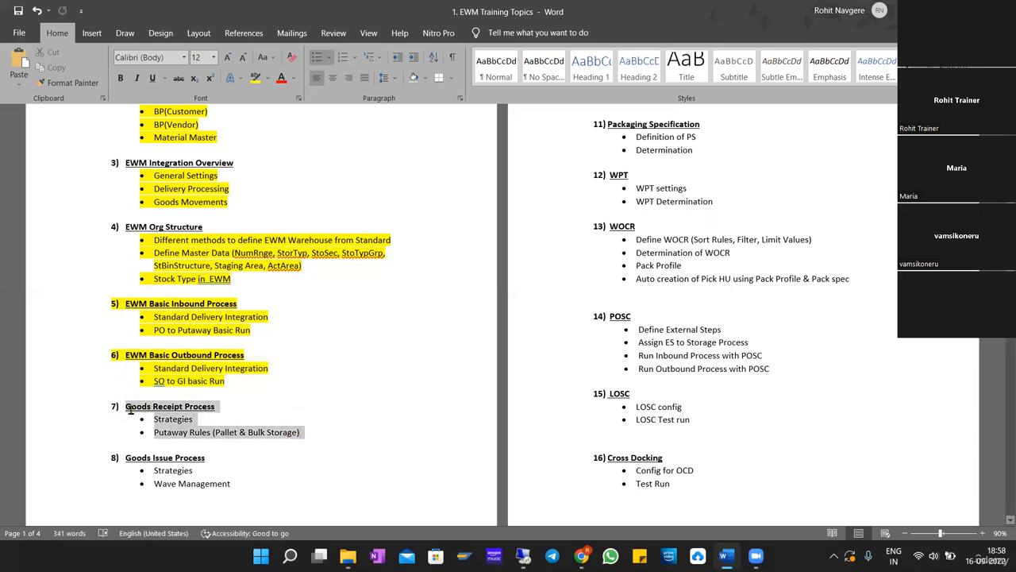
left_click(324, 438)
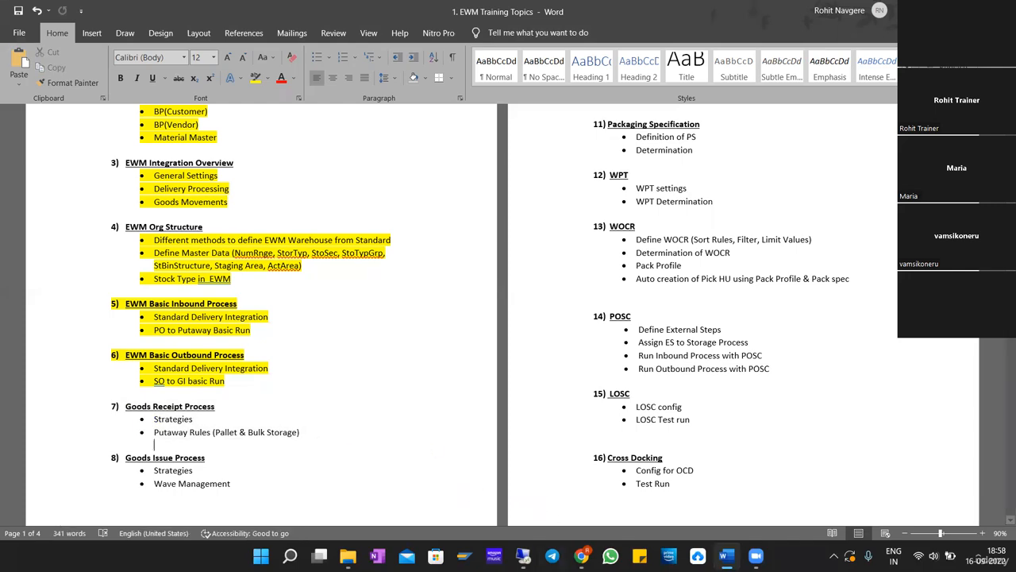
Switch to the remote SAP session, run transaction /nspro and display the SAP Customizing Implementation Guide
left_click(523, 555)
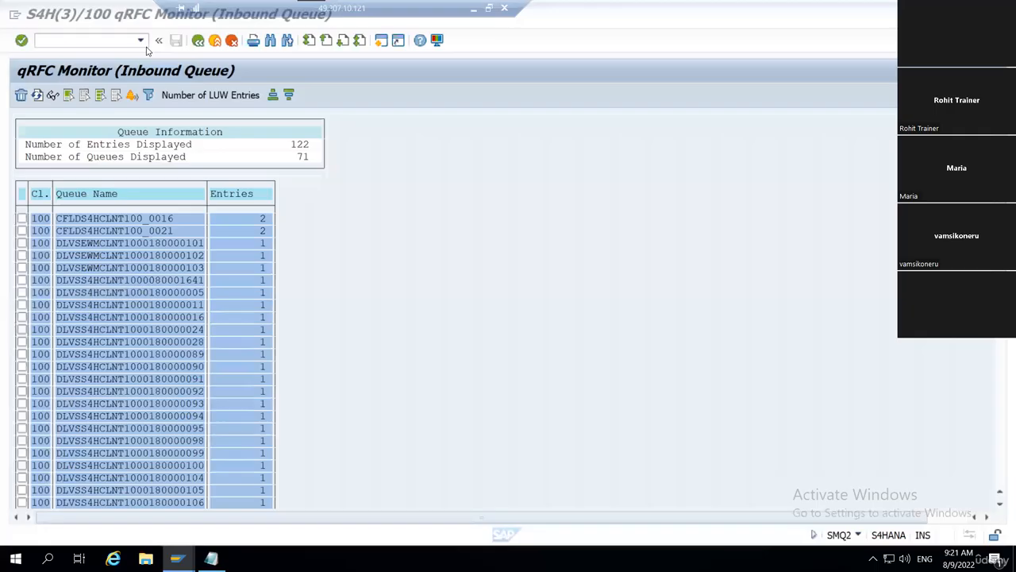
left_click(98, 45)
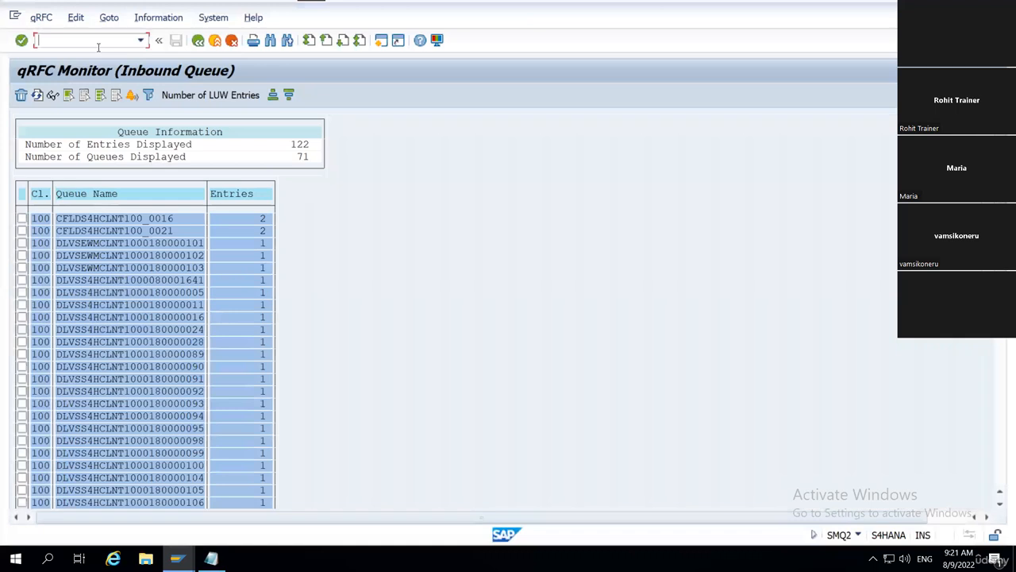
type("/nspro")
key("Return")
left_click(71, 96)
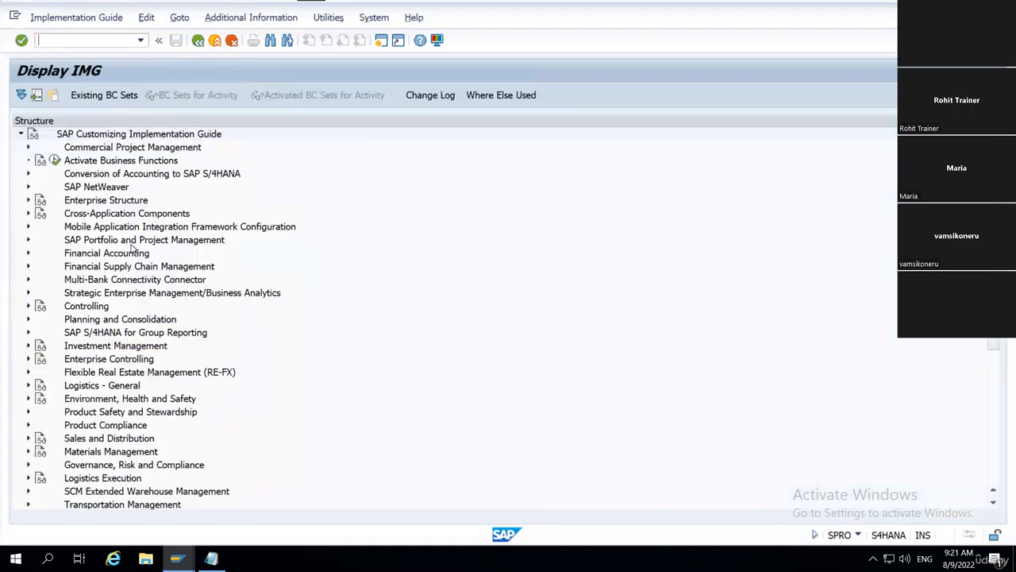
Expand SCM Extended Warehouse Management and its Extended Warehouse Management node in the implementation guide
key("Down")
key("Down")
key("Down")
key("Down")
key("Down")
key("Down")
key("Down")
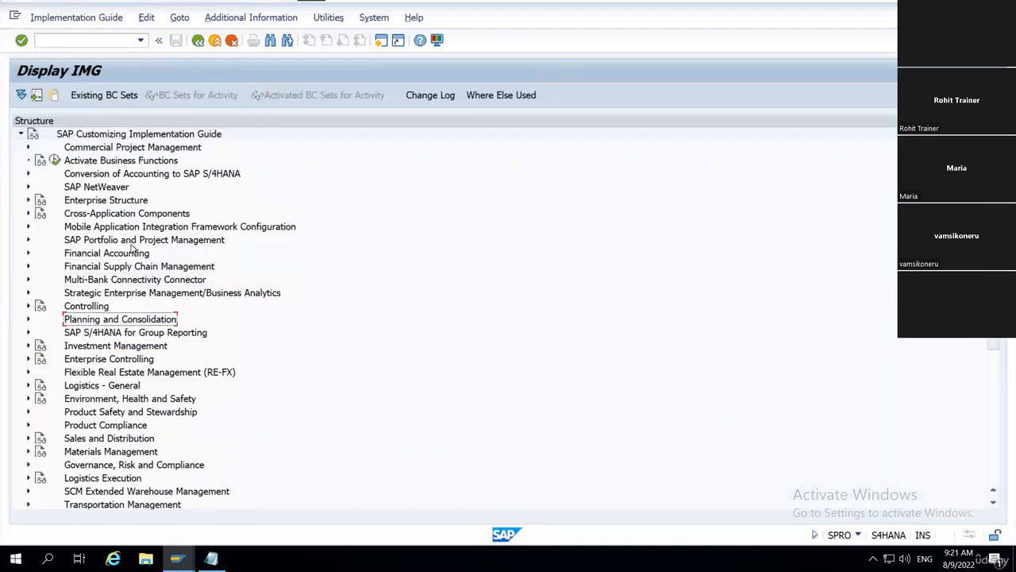
key("Down")
key("Down")
key("Down")
key("Down")
key("Down")
key("Down")
key("Down")
key("Down")
key("Down")
key("Down")
key("Down")
key("Down")
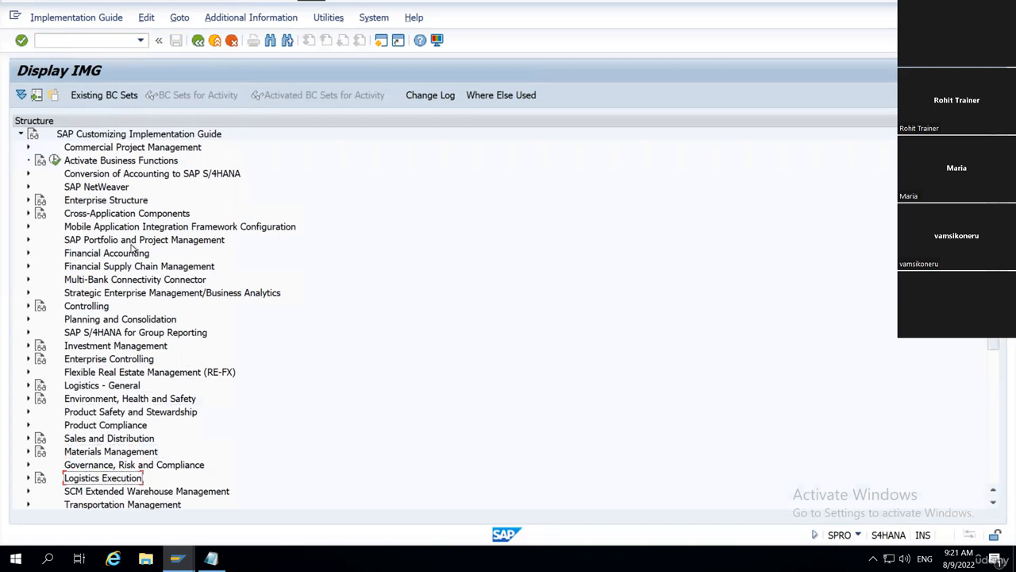
key("Down")
key("Right")
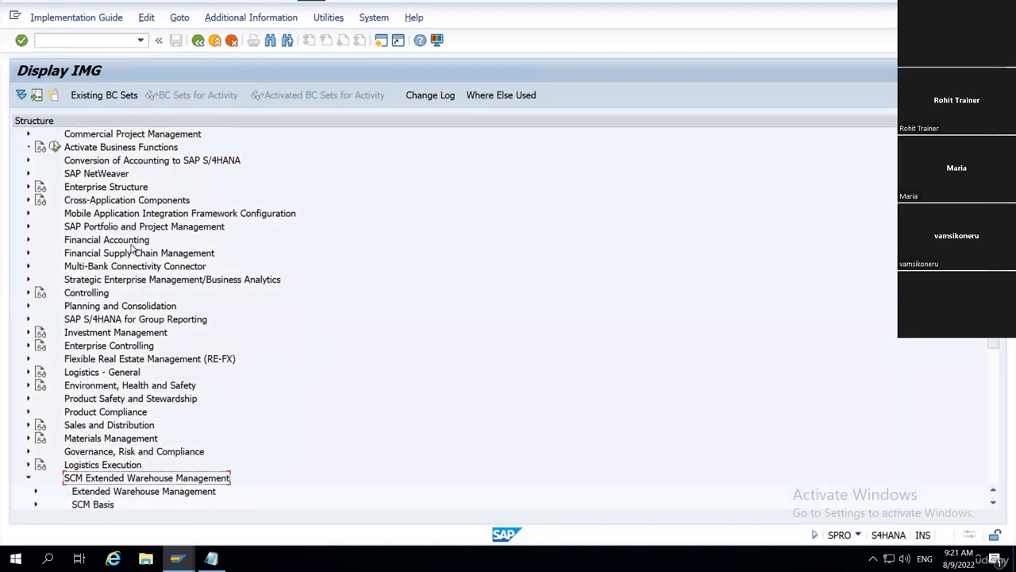
key("Down")
key("Right")
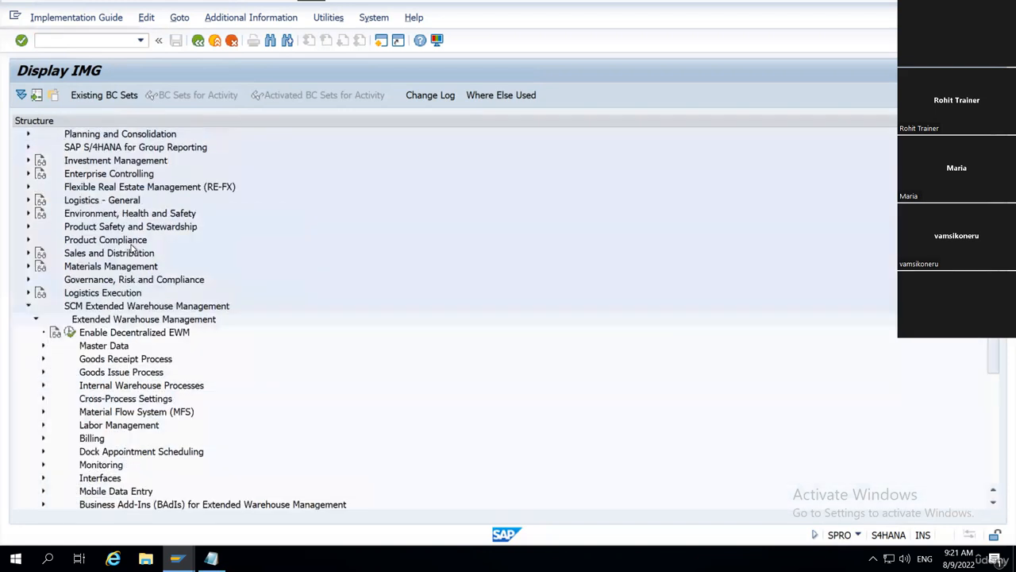
Expand Goods Receipt Process and its Strategies node under Extended Warehouse Management
key("Down")
key("Down")
key("Down")
key("Down")
key("Up")
key("Up")
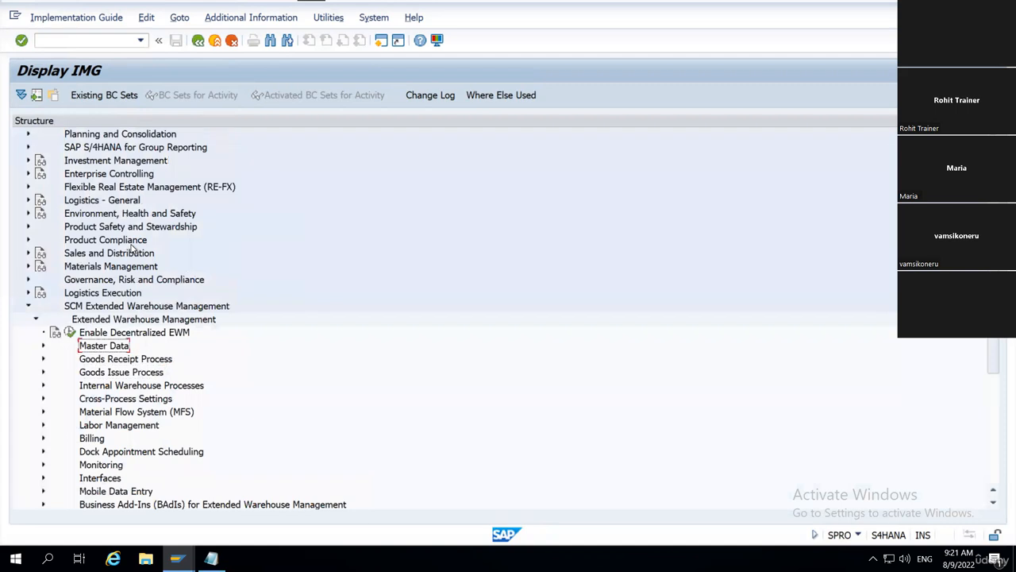
key("Up")
key("Down")
key("Down")
key("Right")
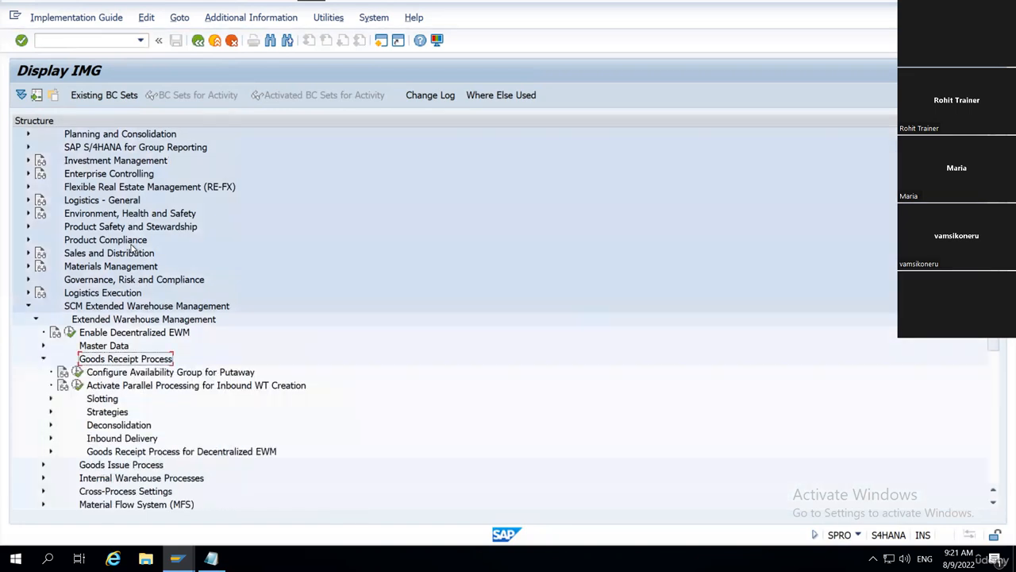
key("Down")
key("Down")
key("Down")
key("Down")
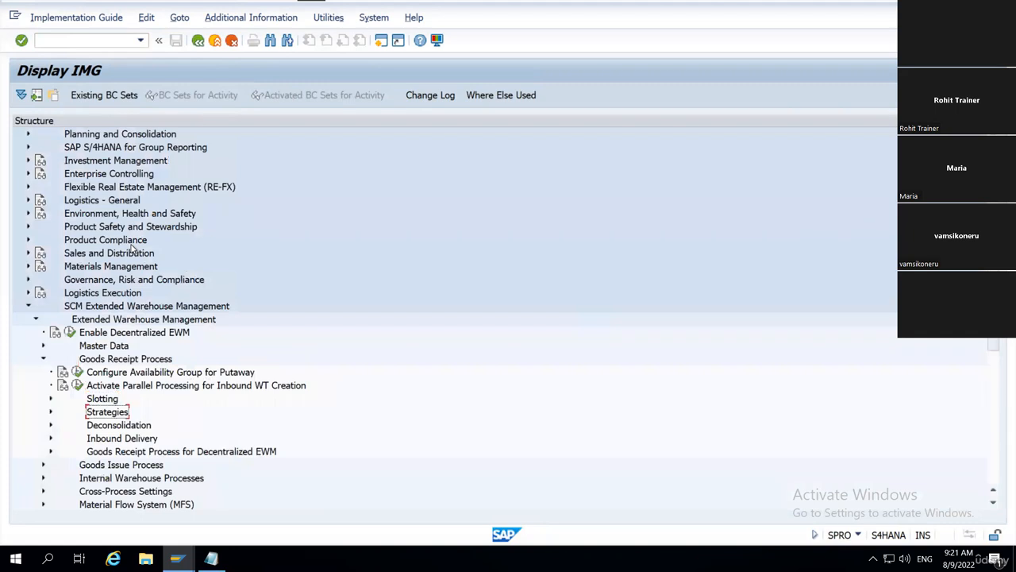
key("Right")
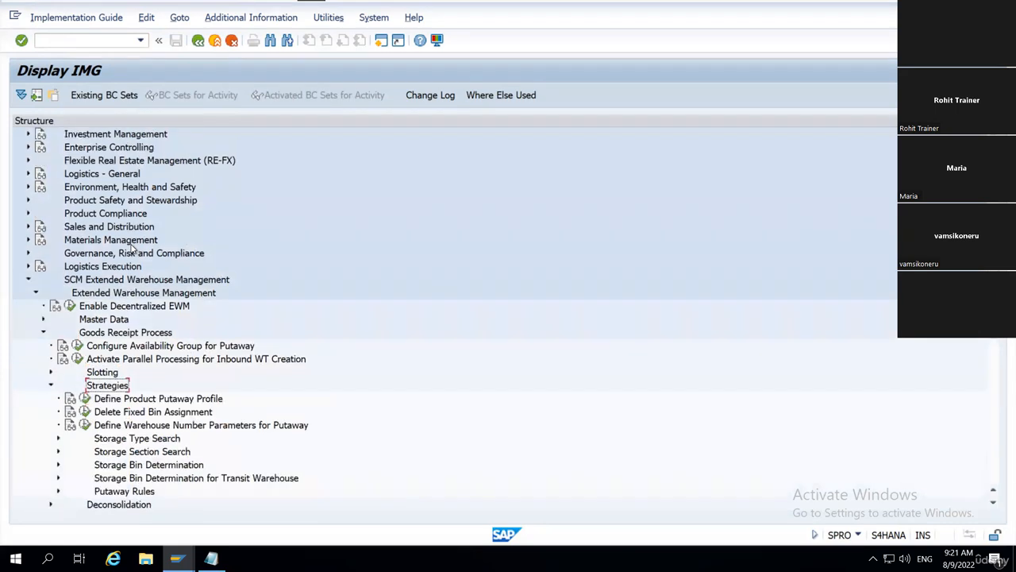
Expand Storage Type Search under Strategies and execute the activity Define Storage Type Search Sequence for Putaway
key("Down")
key("Down")
key("Down")
key("Down")
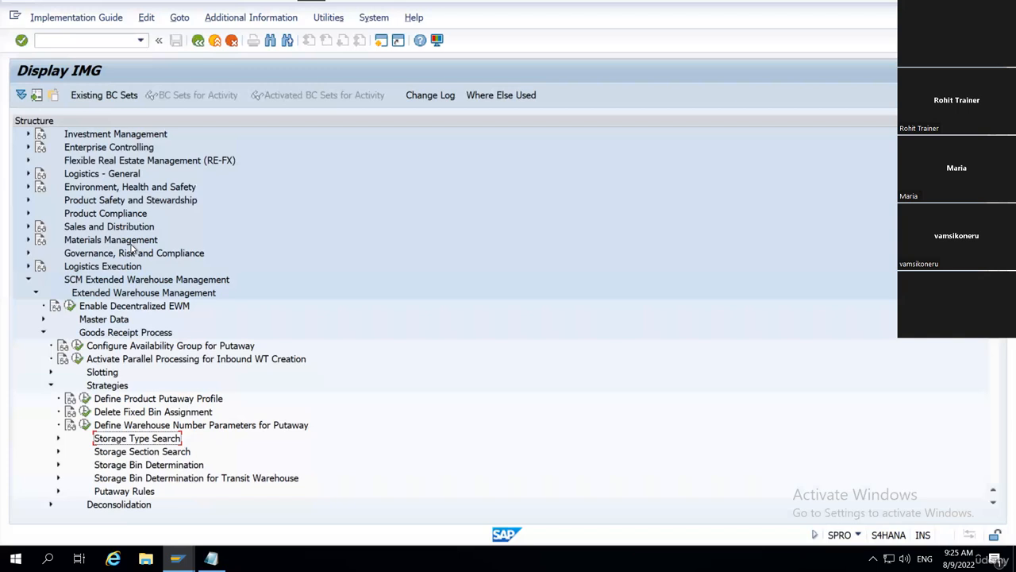
key("Right")
key("Down")
key("Down")
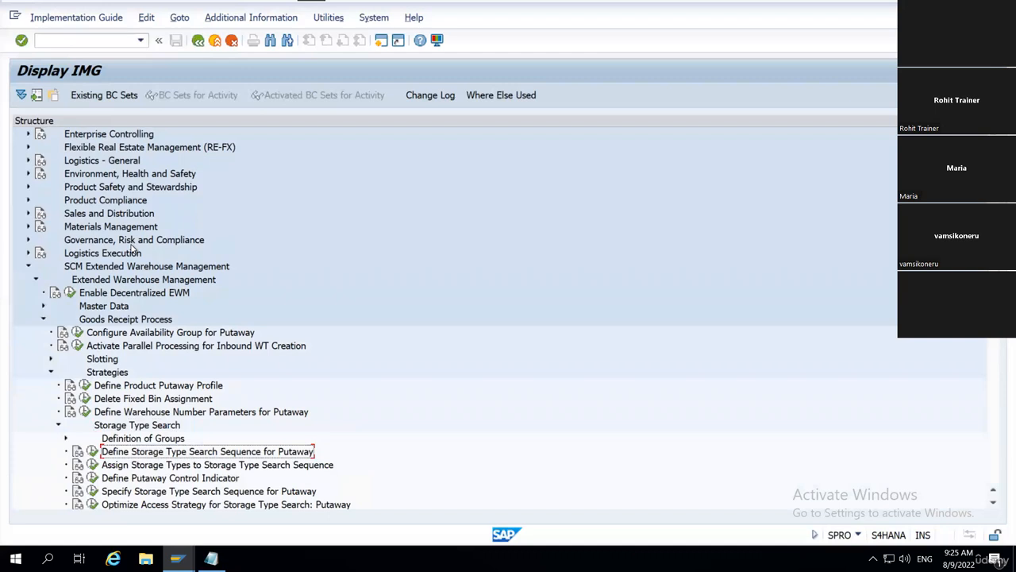
key("Left")
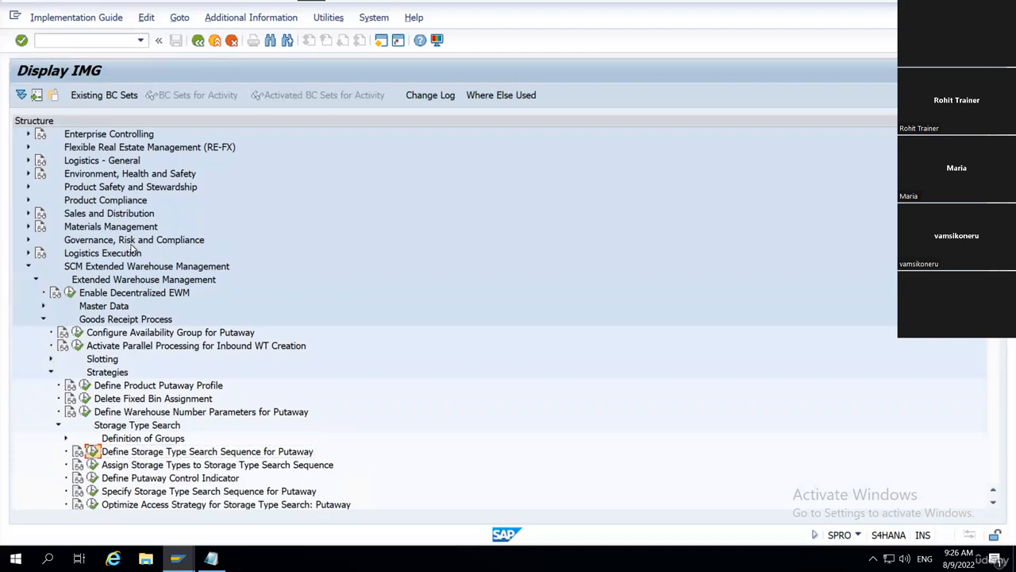
key("Return")
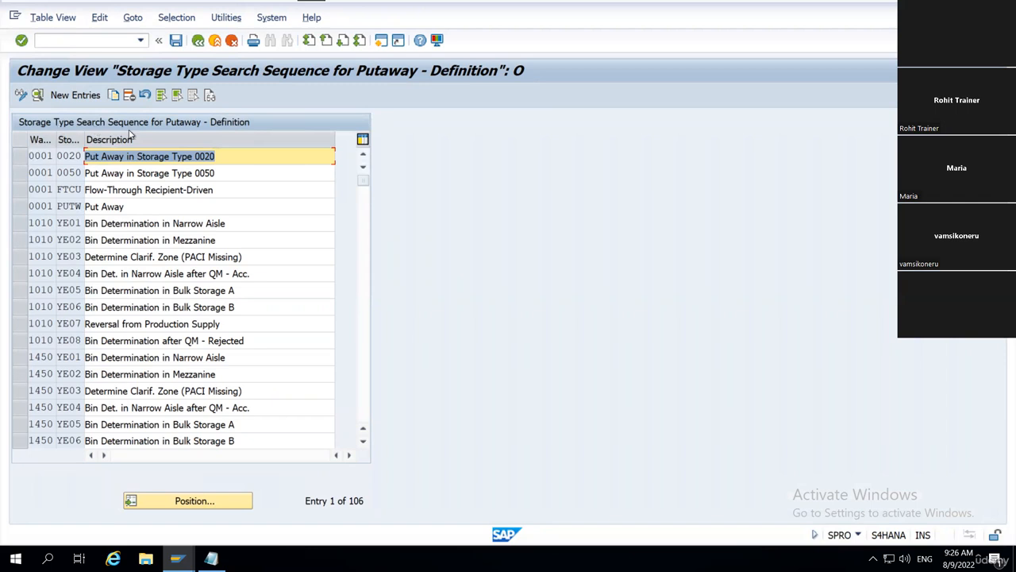
Add a putaway storage type search sequence entry for warehouse wh18, sequence st01, with description "Storage Type. SS for ST01"
left_click(71, 95)
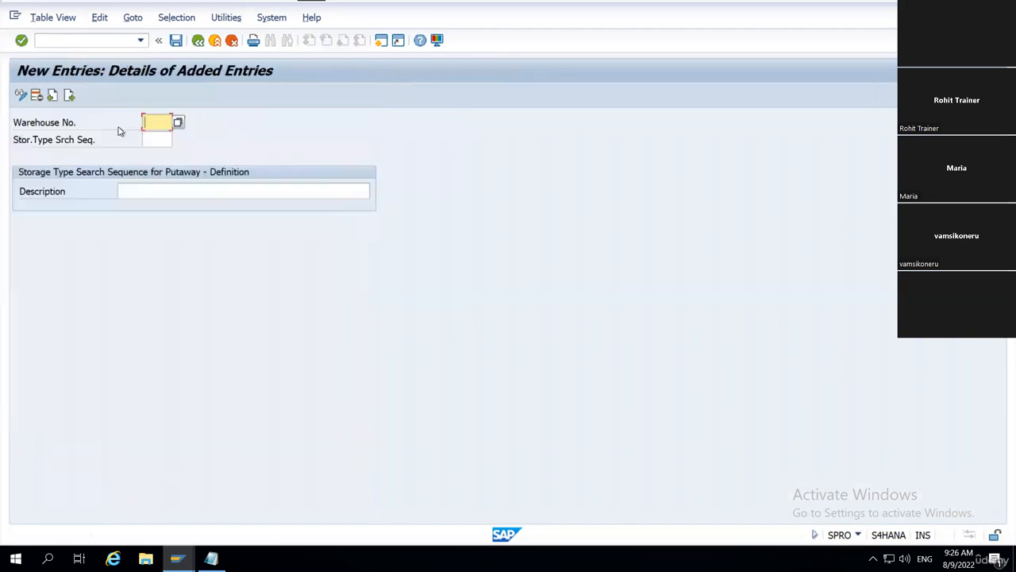
type("wh18")
key("Tab")
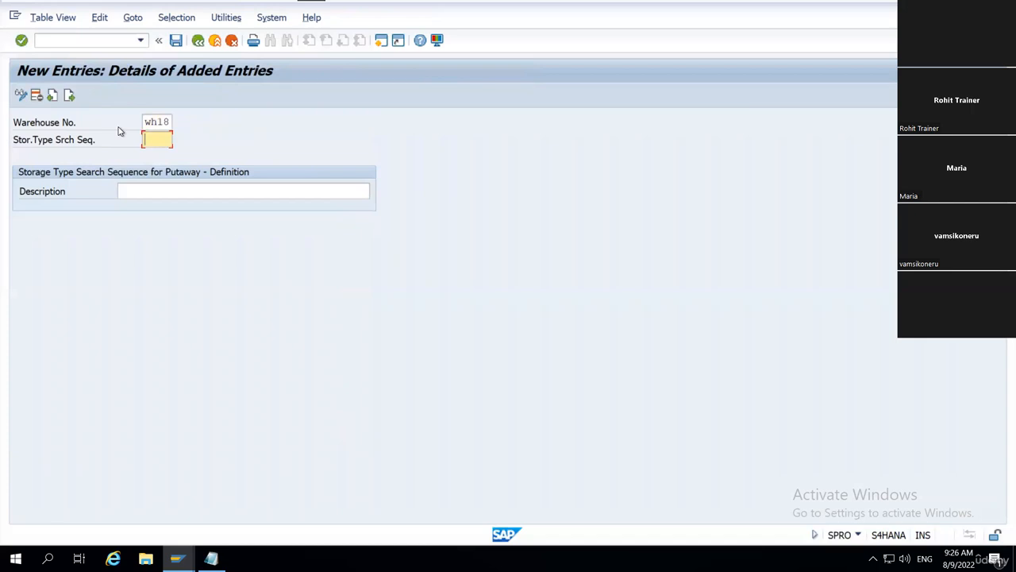
type("st01")
key("Tab")
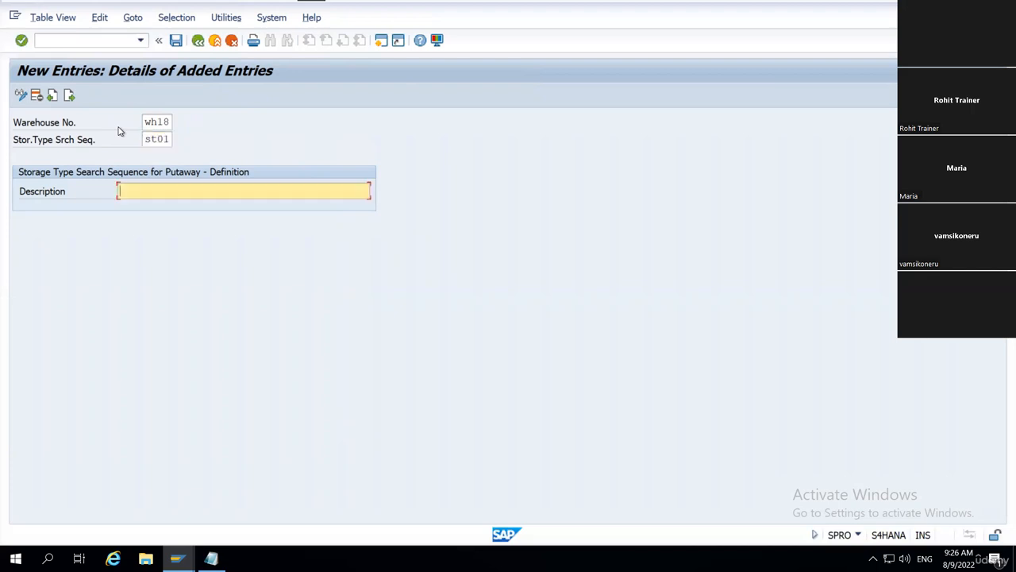
type("Stpr")
type("age Typ")
type("e. SS for ST01")
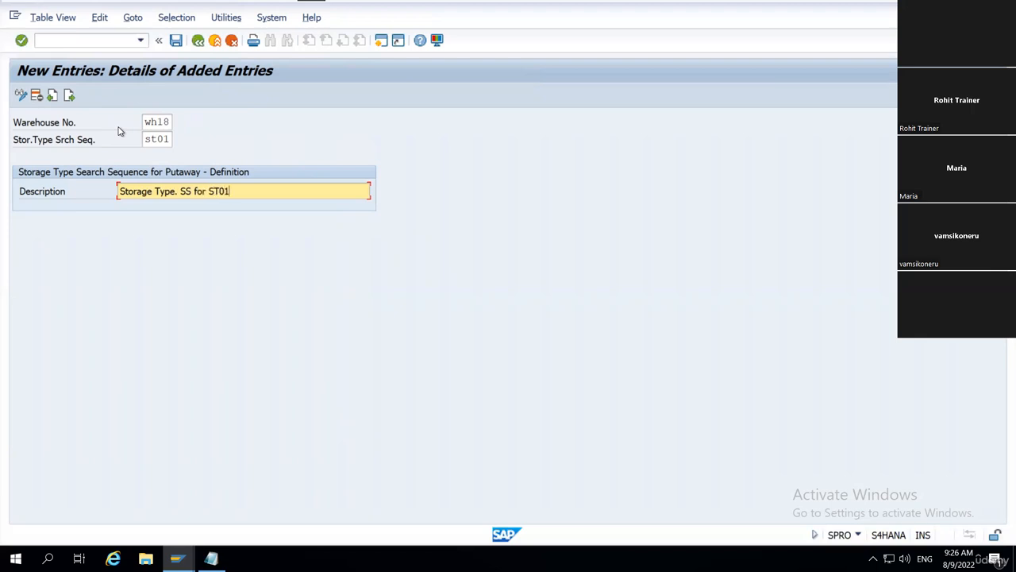
key("Return")
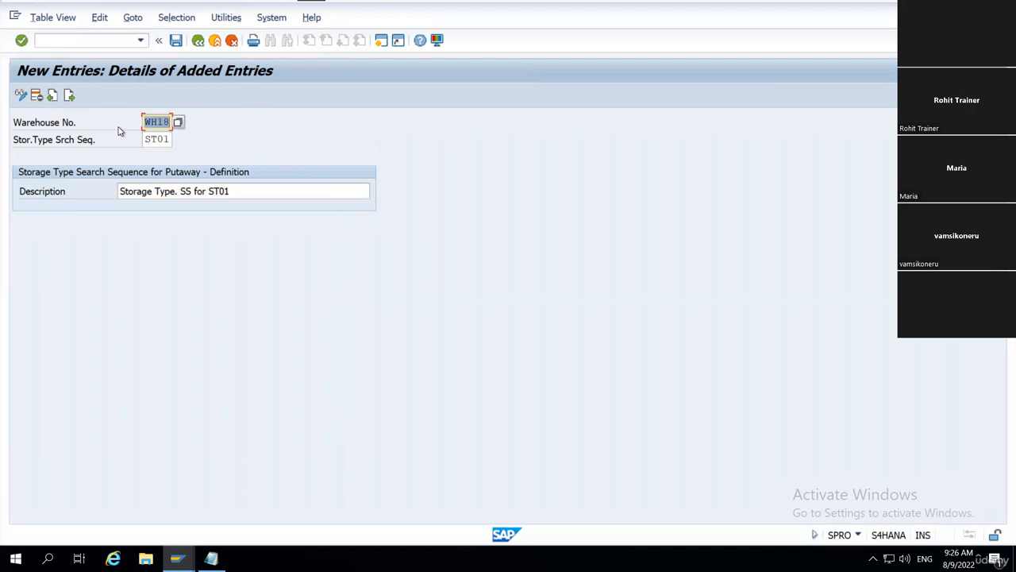
Save the new search sequence in the IBM Configuration customizing request and return to the implementation guide
left_click(177, 40)
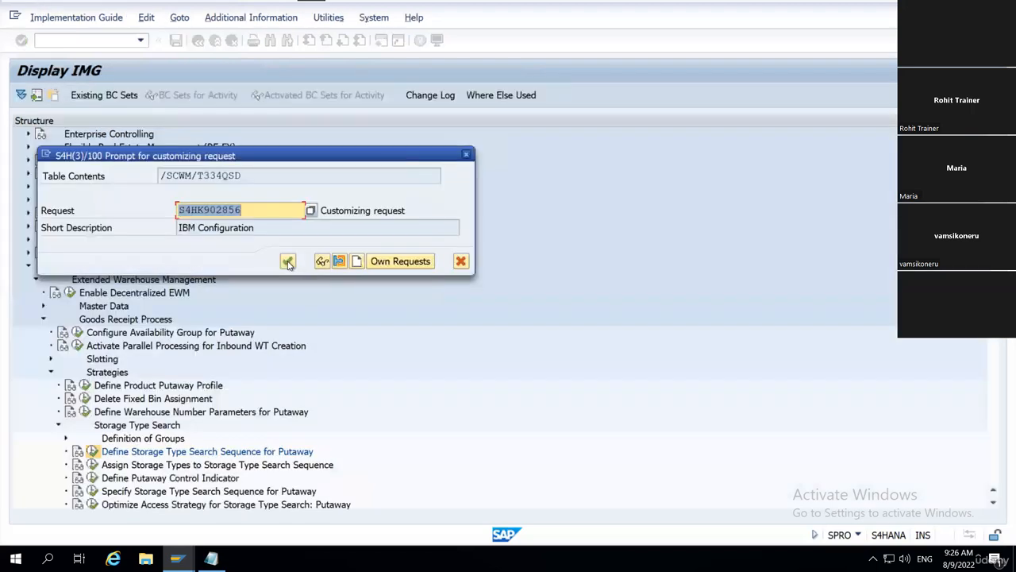
left_click(289, 264)
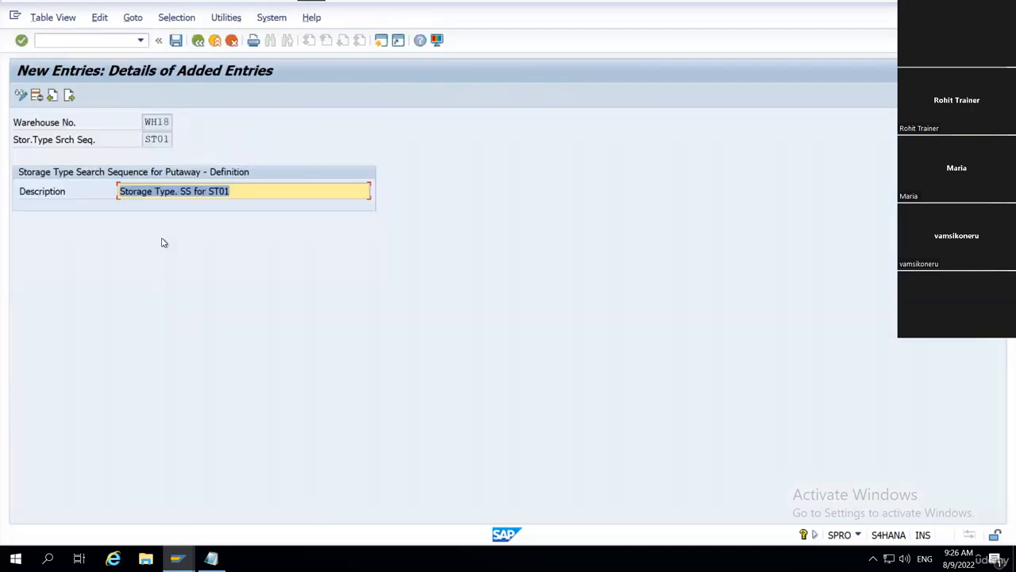
key("F3")
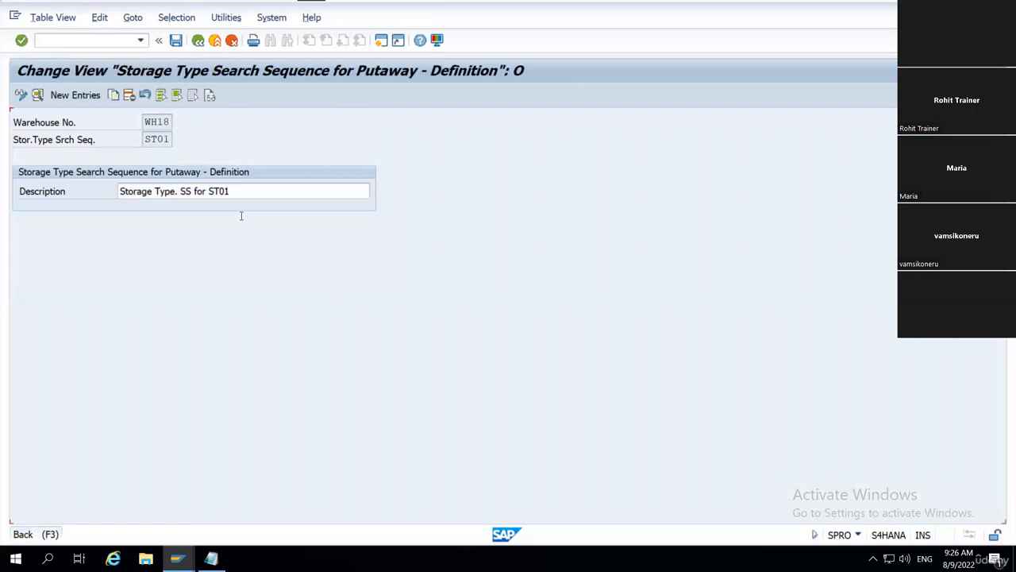
key("F3")
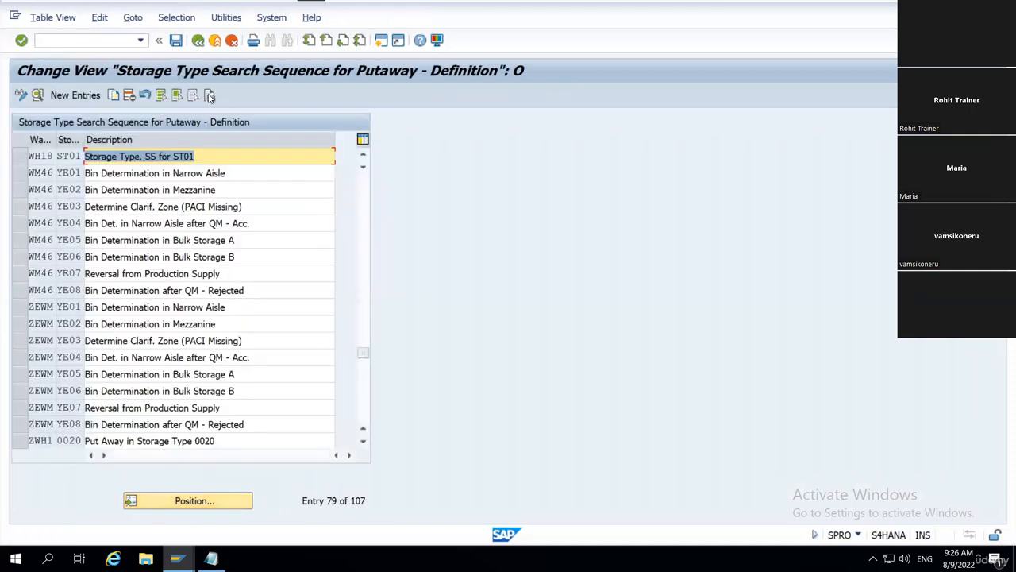
key("F3")
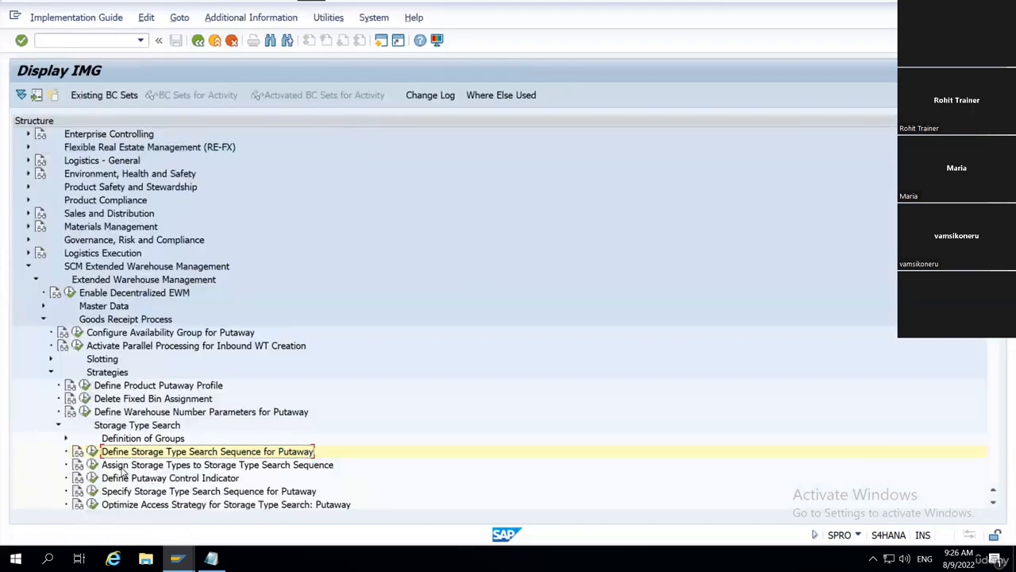
Execute Assign Storage Types to Storage Type Search Sequence and start a new entry for warehouse wh18, search sequence st01
left_click(150, 469)
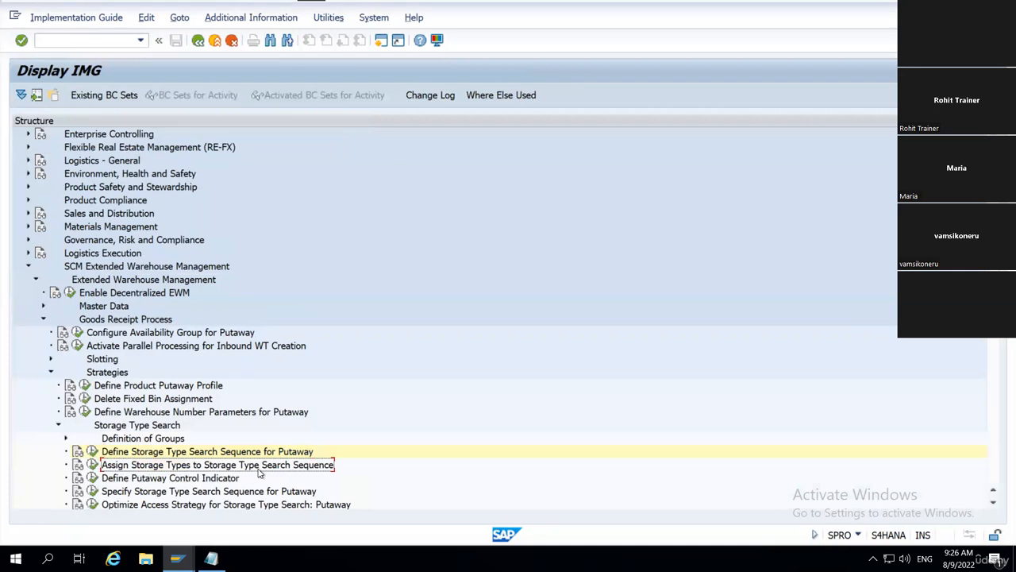
left_click(92, 465)
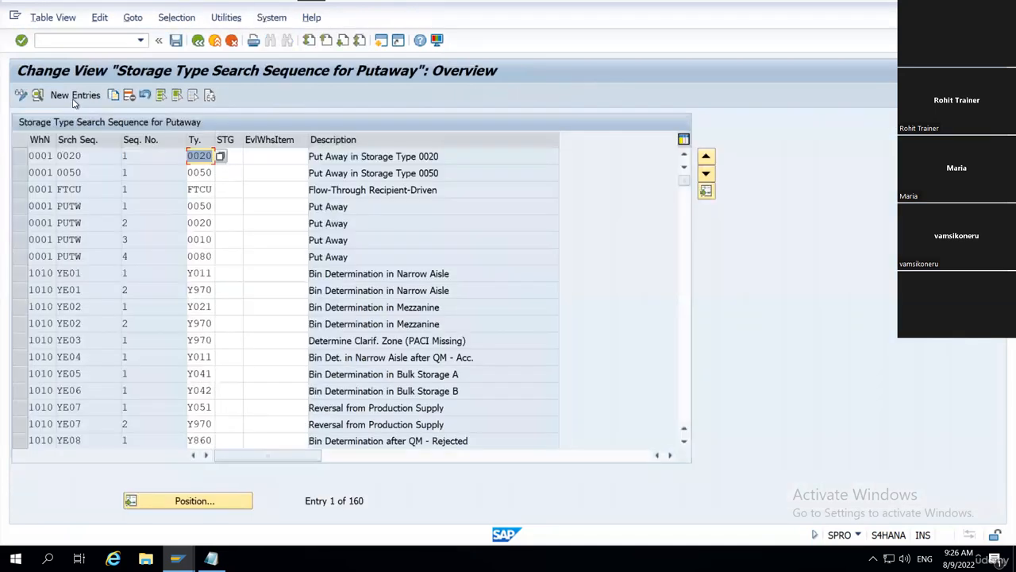
left_click(76, 95)
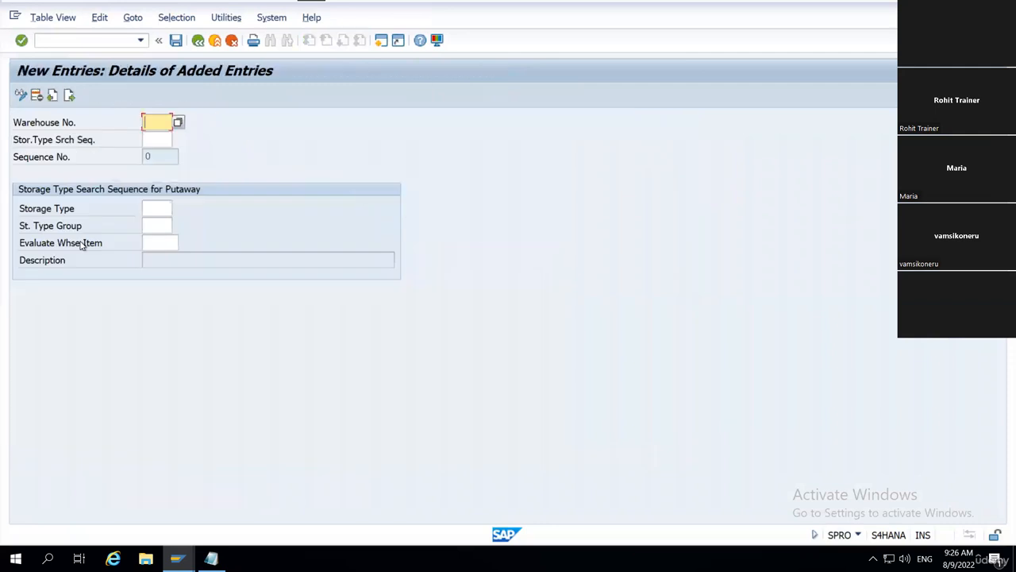
type("wh18")
key("Tab")
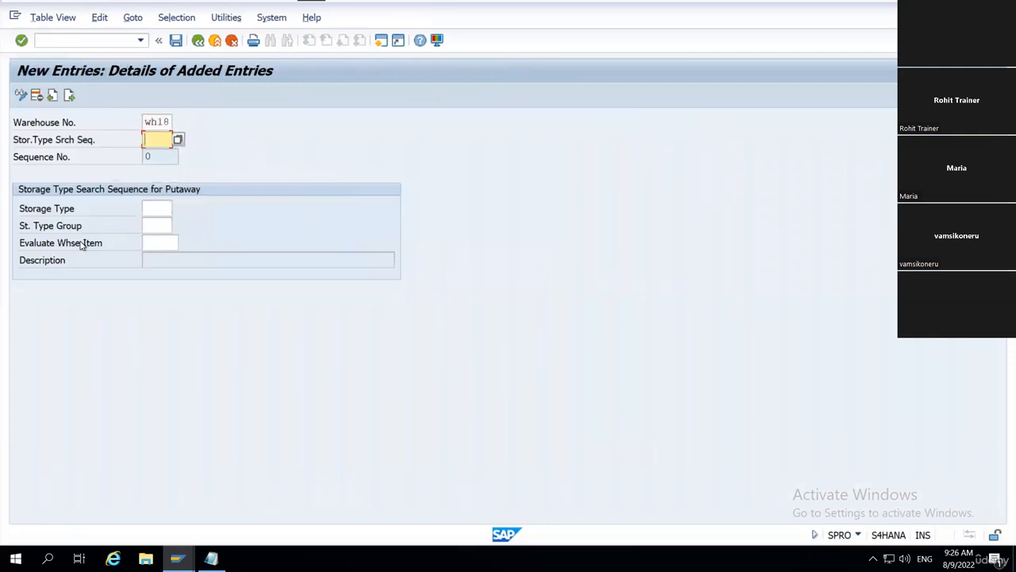
type("st01")
key("Tab")
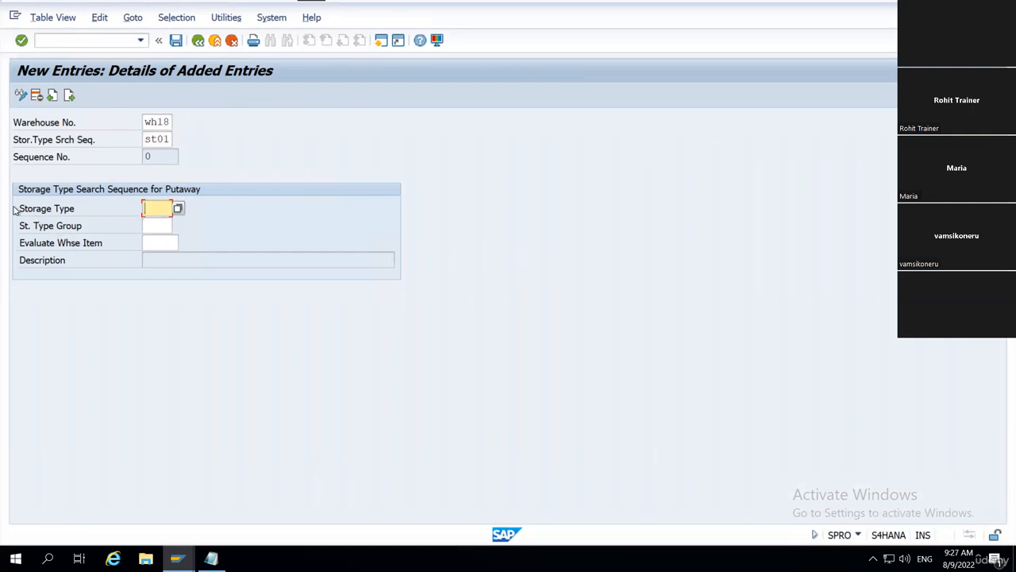
left_click_drag(18, 209, 137, 208)
Leave the remote session view, launch Excel on the local machine and create a blank workbook
left_click(474, 8)
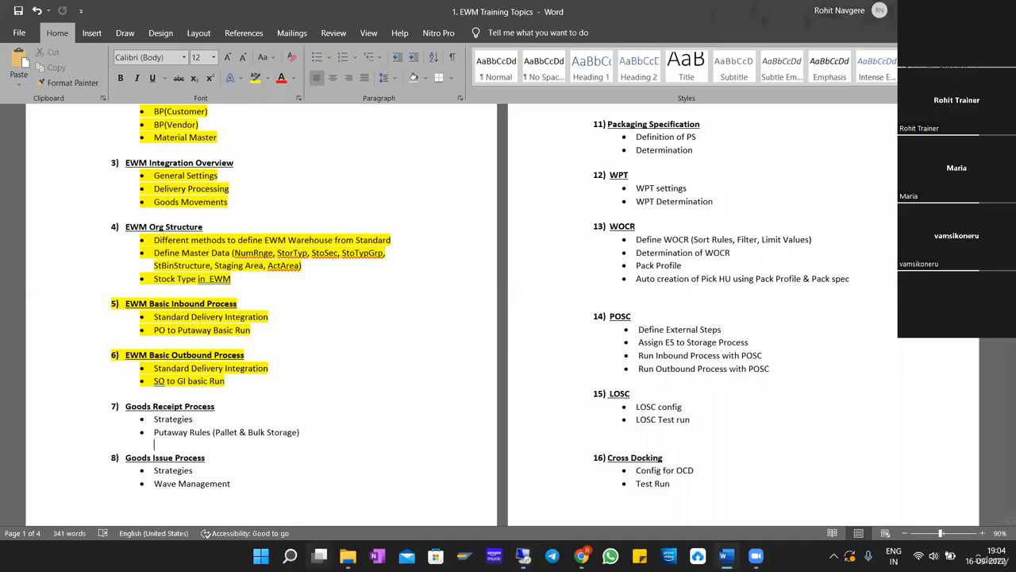
left_click(289, 556)
type("excel")
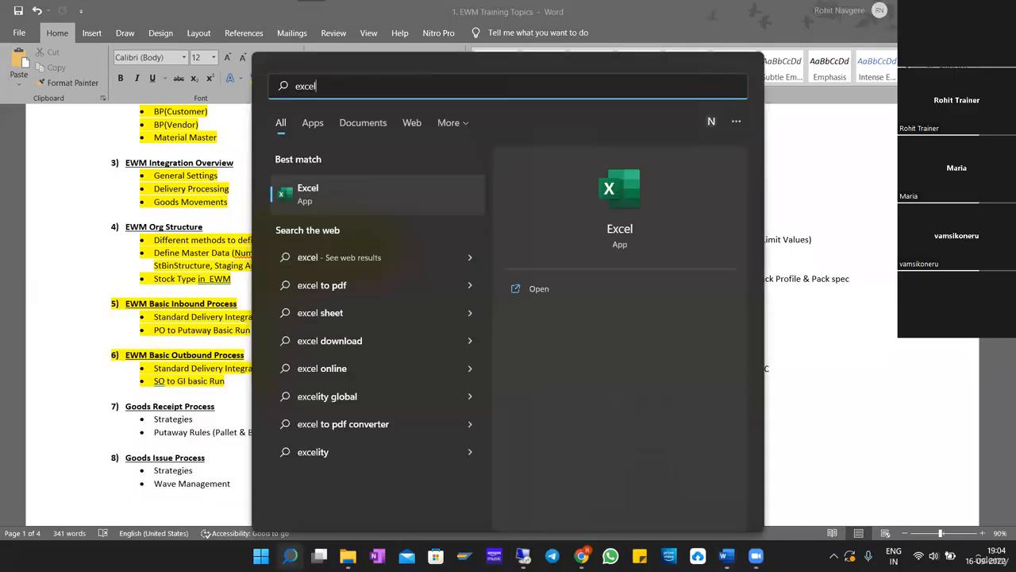
key("Escape")
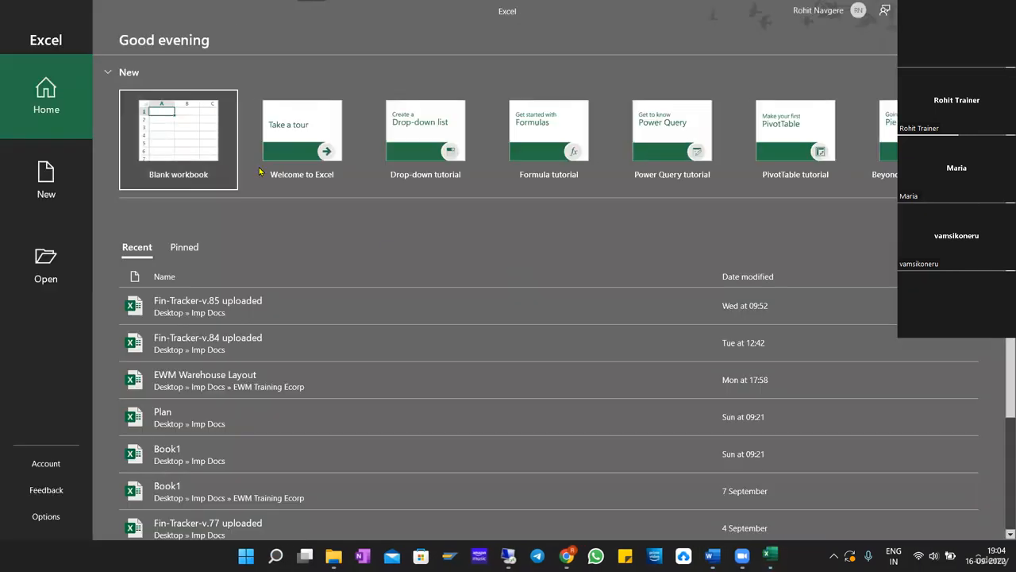
left_click(178, 151)
Apply an outline border around cells E5:F8
left_click_drag(211, 219, 257, 260)
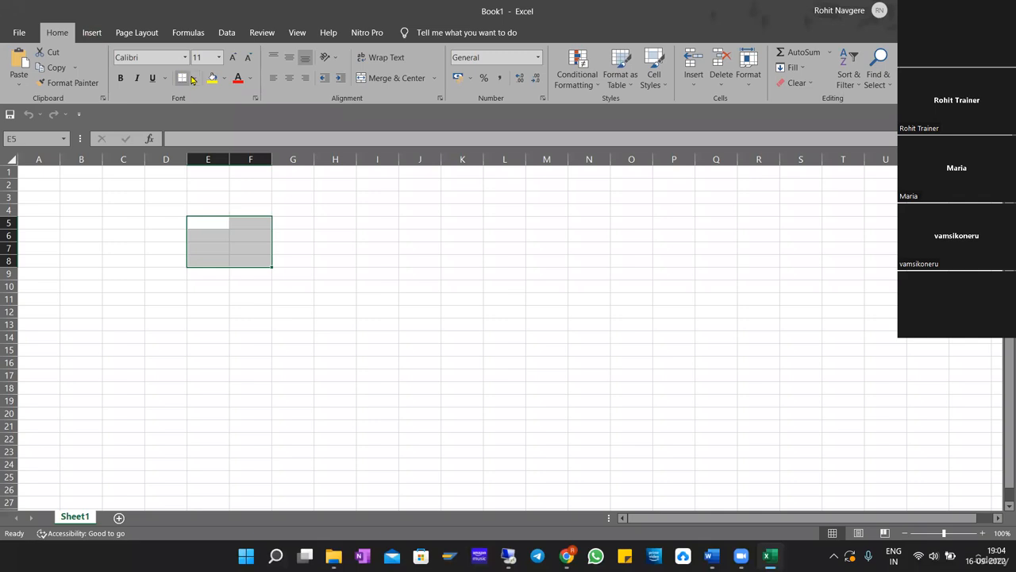
left_click(195, 77)
left_click(211, 198)
left_click(203, 244)
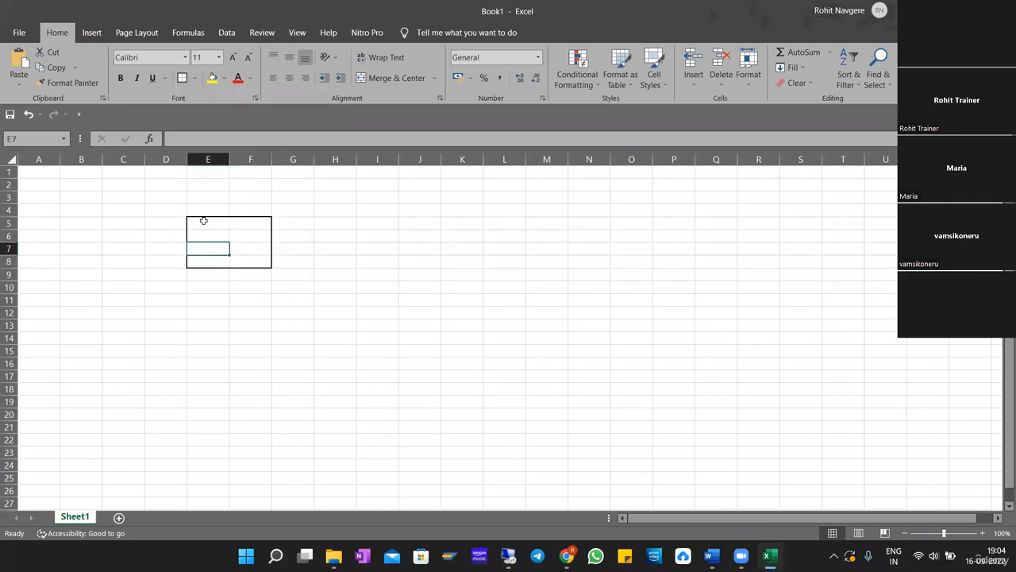
Enter "St Ty Se Seq" in cell E5 and "ST01" in cell E7 inside the outlined box
key("Up")
key("Up")
type("S")
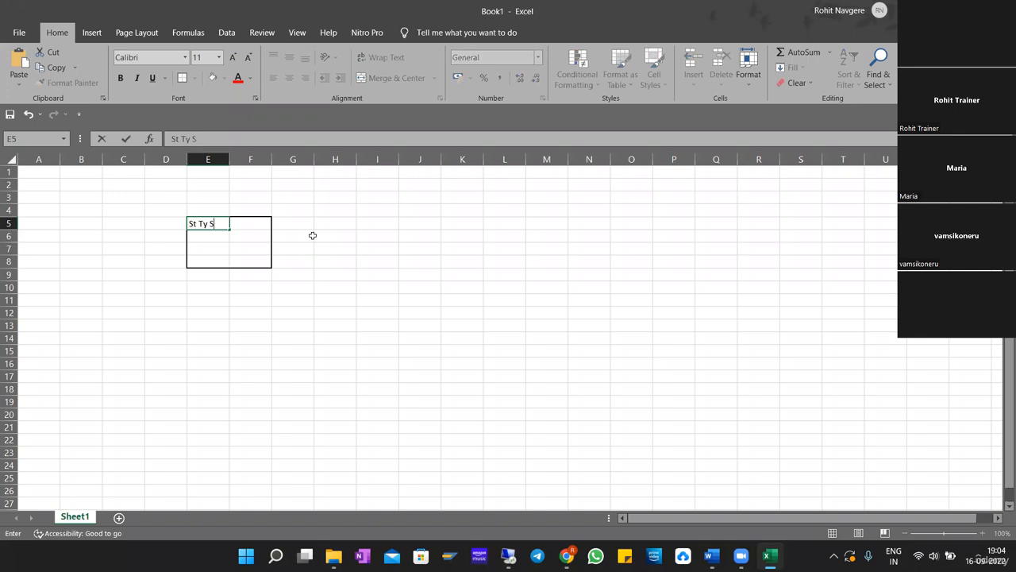
type("t Ty Se Seq")
key("Return")
key("Return")
type("ST01")
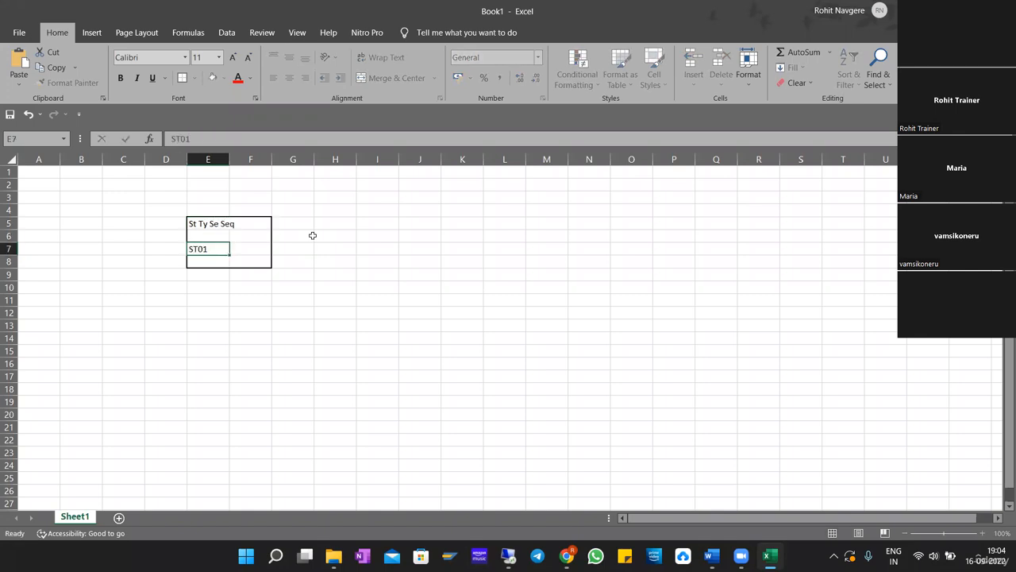
key("Return")
left_click(313, 236)
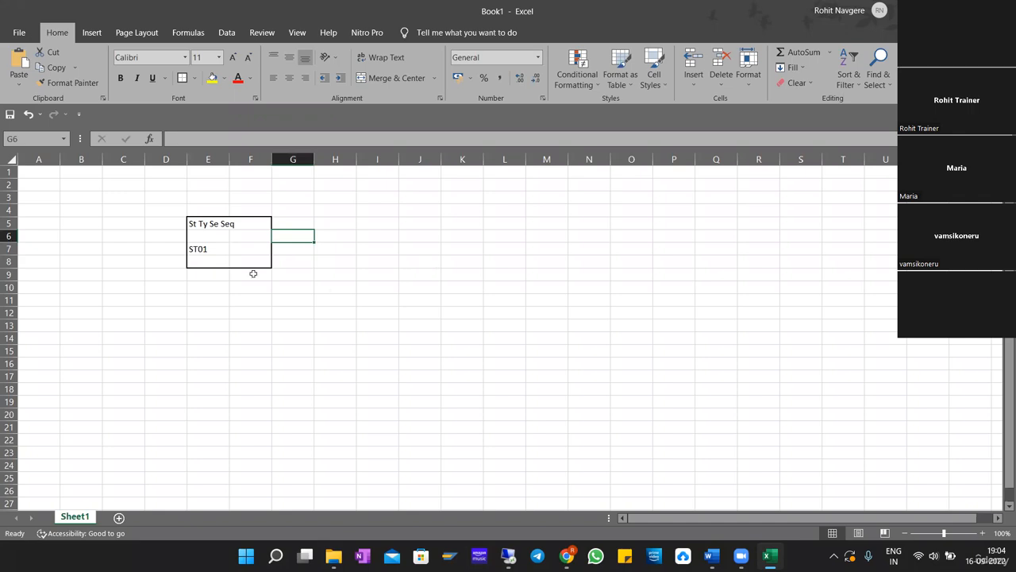
mouse_move(210, 225)
left_mouse_down()
mouse_move(272, 263)
mouse_move(251, 261)
left_mouse_up()
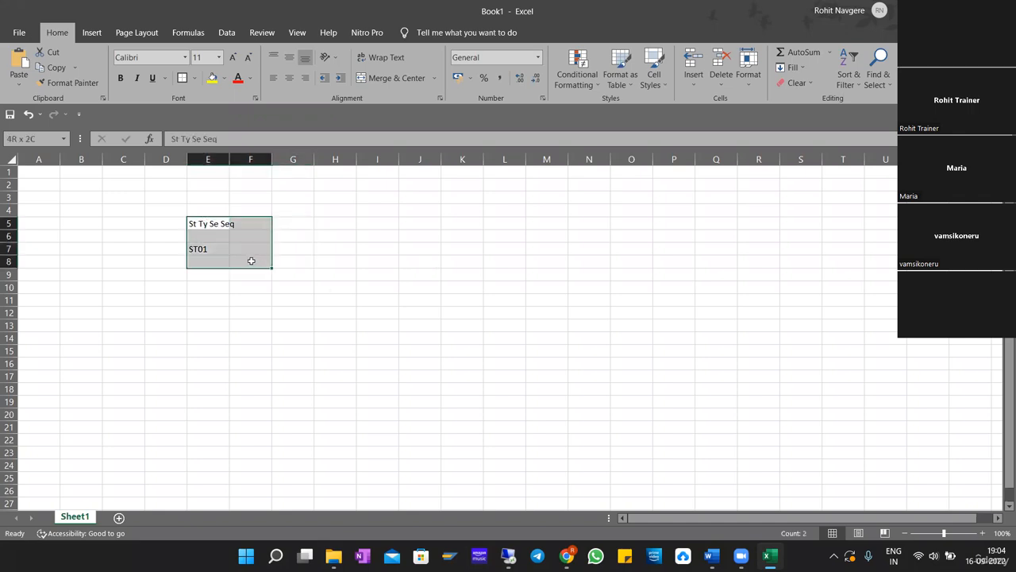
left_click(308, 235)
left_click_drag(249, 235, 251, 255)
left_click(388, 209)
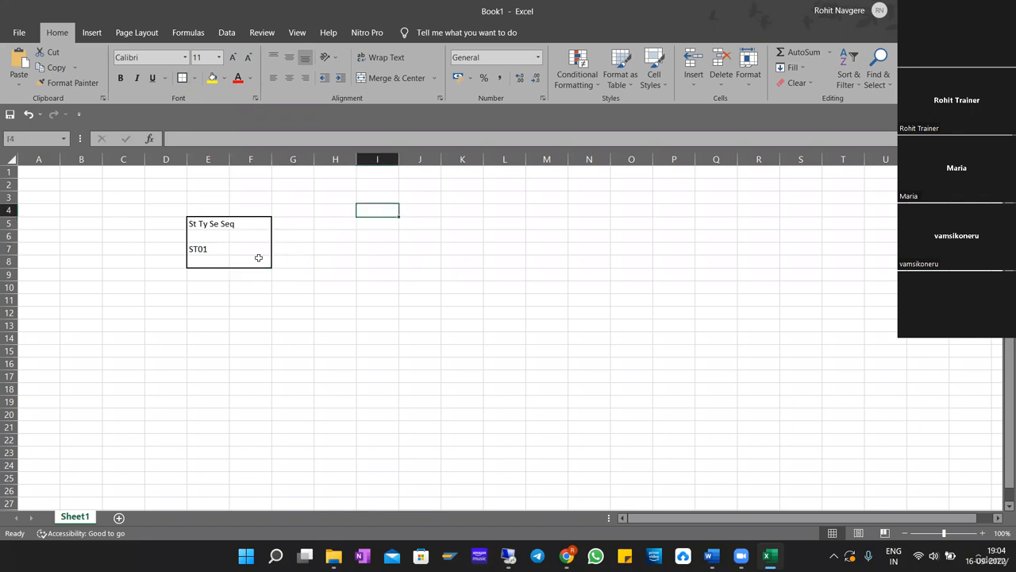
left_click_drag(292, 217, 293, 261)
left_click(358, 244)
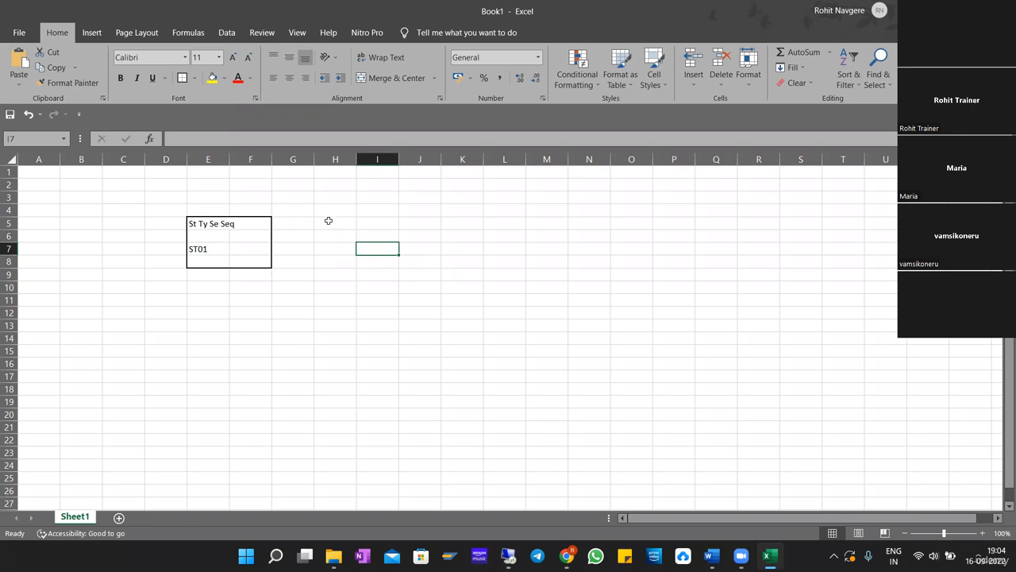
List the storage types ST01, ST02 and ST03 in cells H5 to H7 beside the box
left_click(329, 221)
type("ST01")
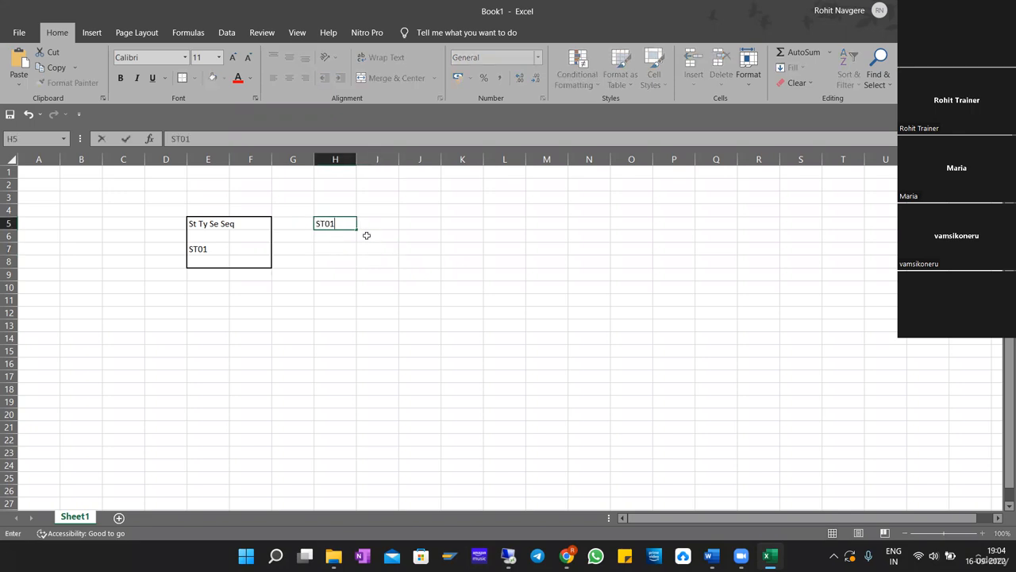
key("Return")
type("St02")
key("Return")
type("S")
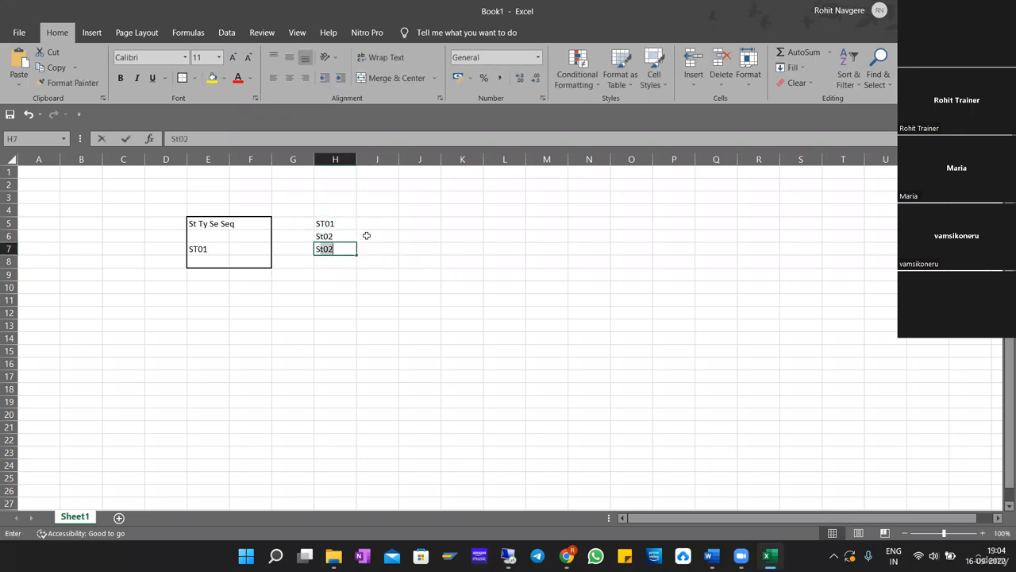
key("BackSpace")
key("BackSpace")
key("Return")
key("Up")
key("Up")
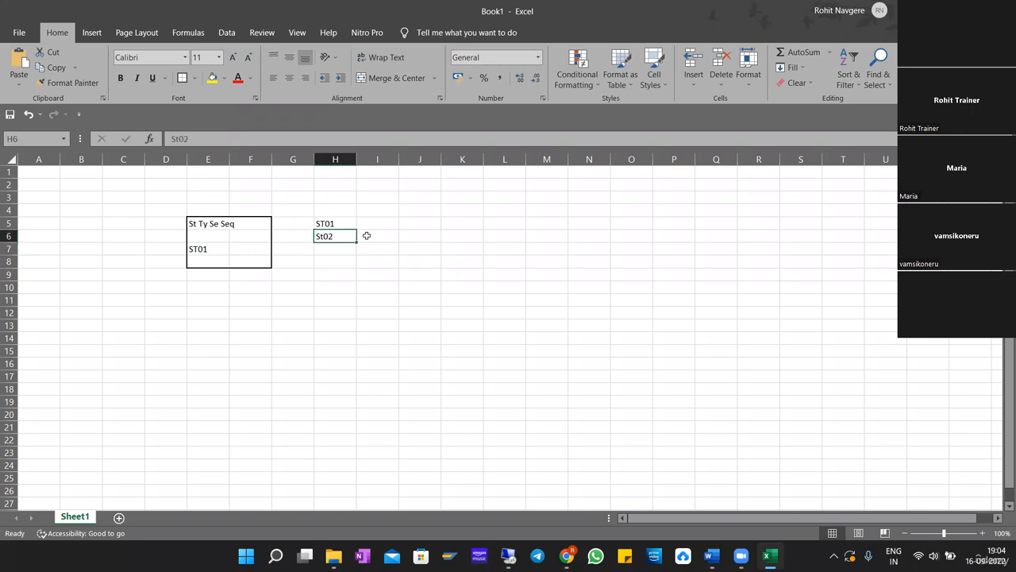
type("ST02")
key("Return")
type("S")
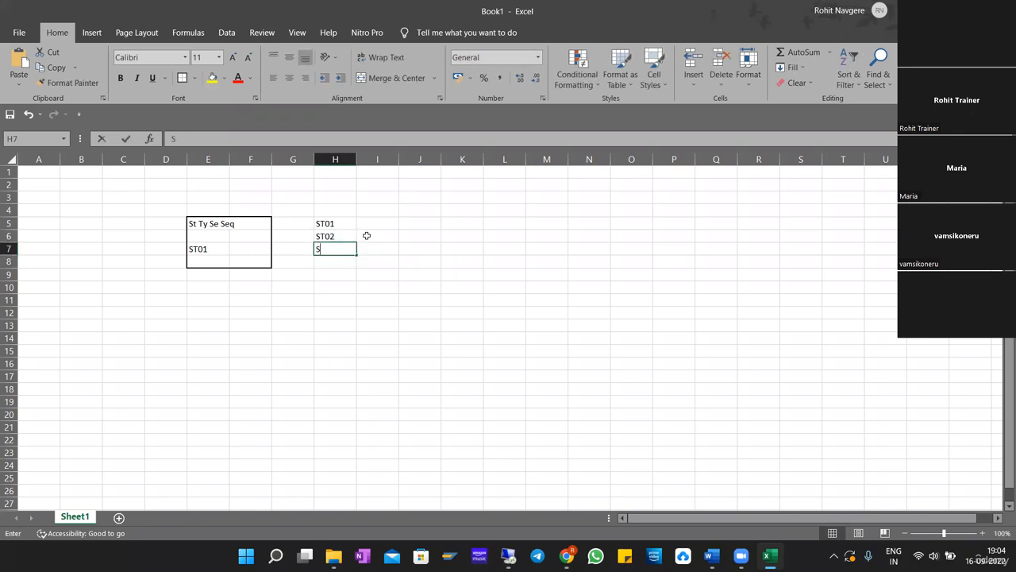
type("T03")
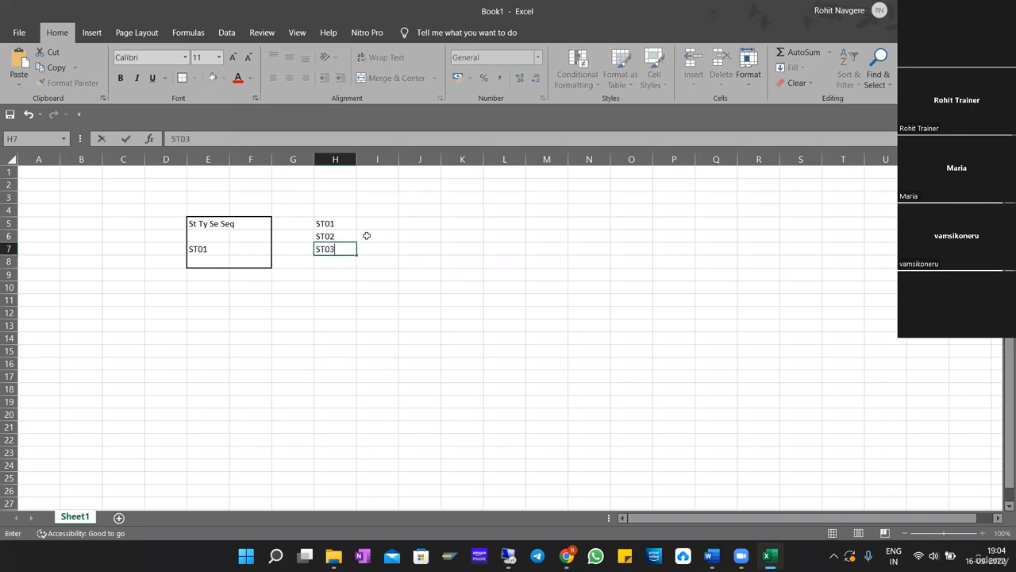
key("Return")
Apply borders to every cell of the storage type list in H5:H7
left_click_drag(352, 224, 345, 253)
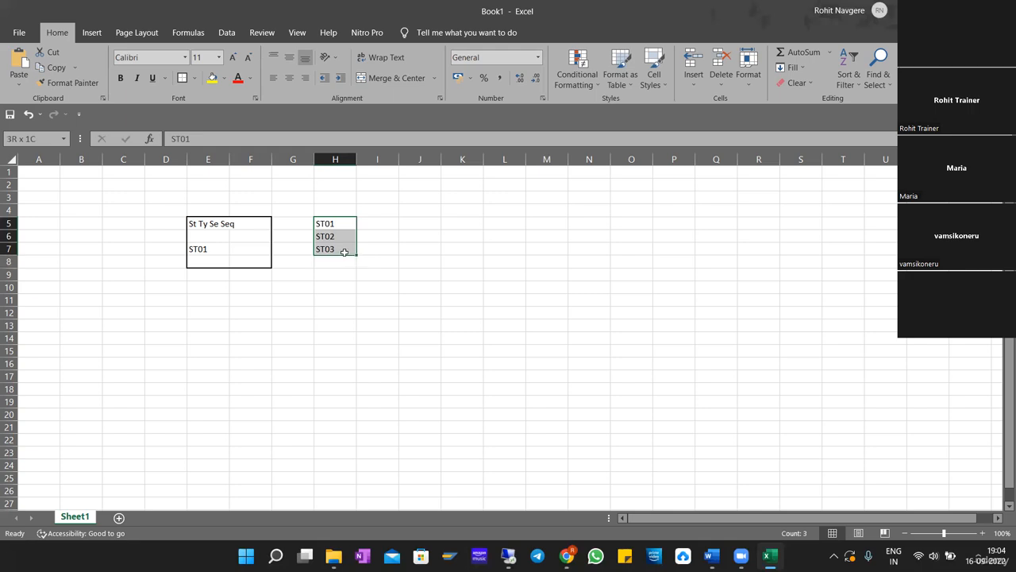
left_click(339, 247)
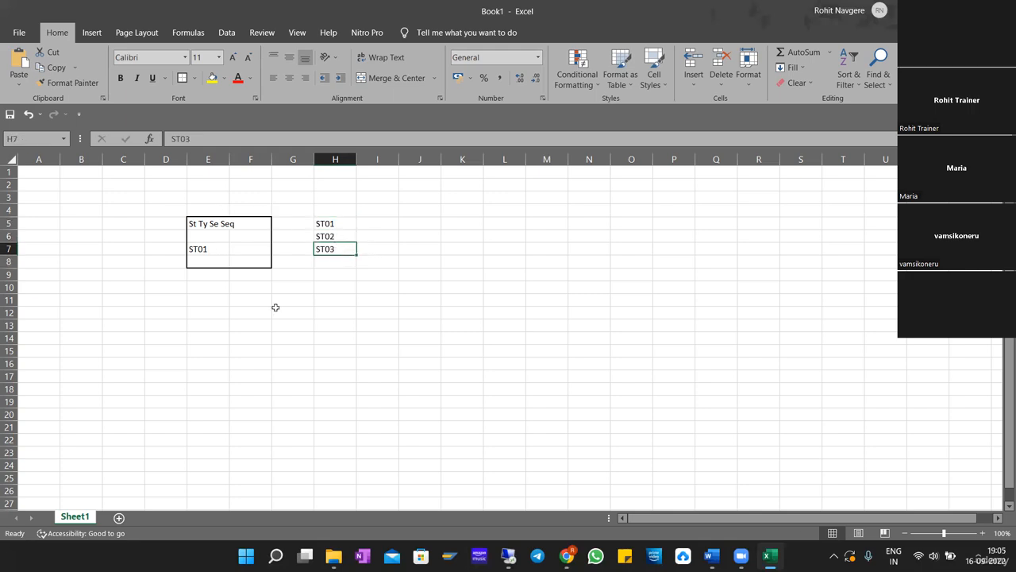
left_click_drag(342, 223, 338, 247)
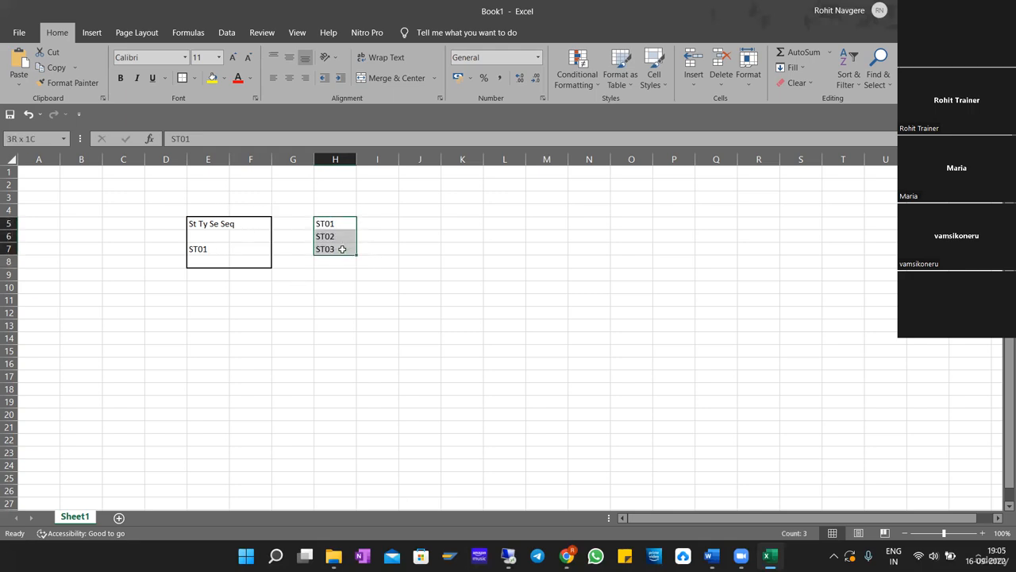
left_click(193, 78)
left_click(475, 374)
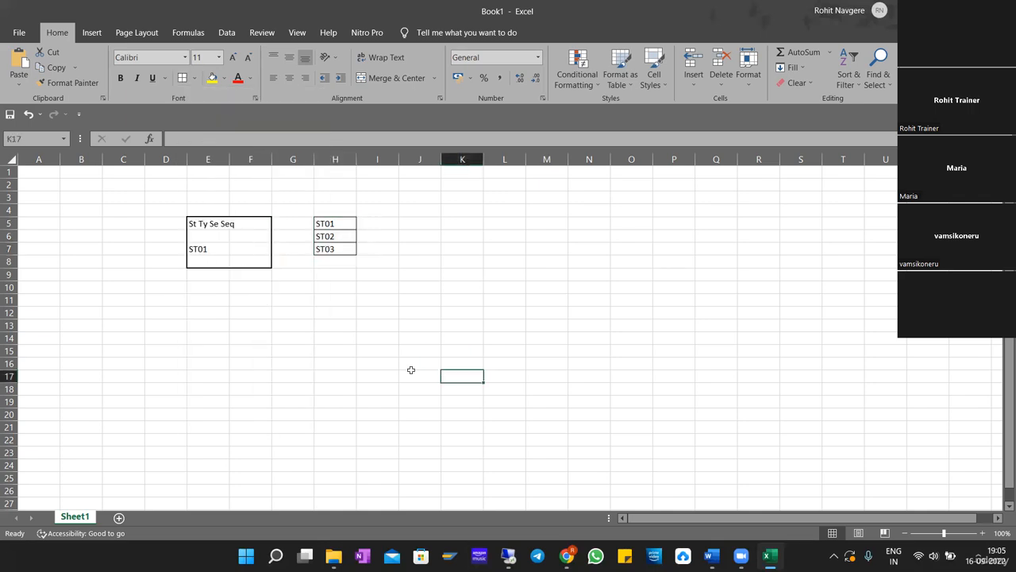
Switch to the SAP session and browse the available storage types for the search sequence entry, leaving the Storage Type field empty
left_click(509, 556)
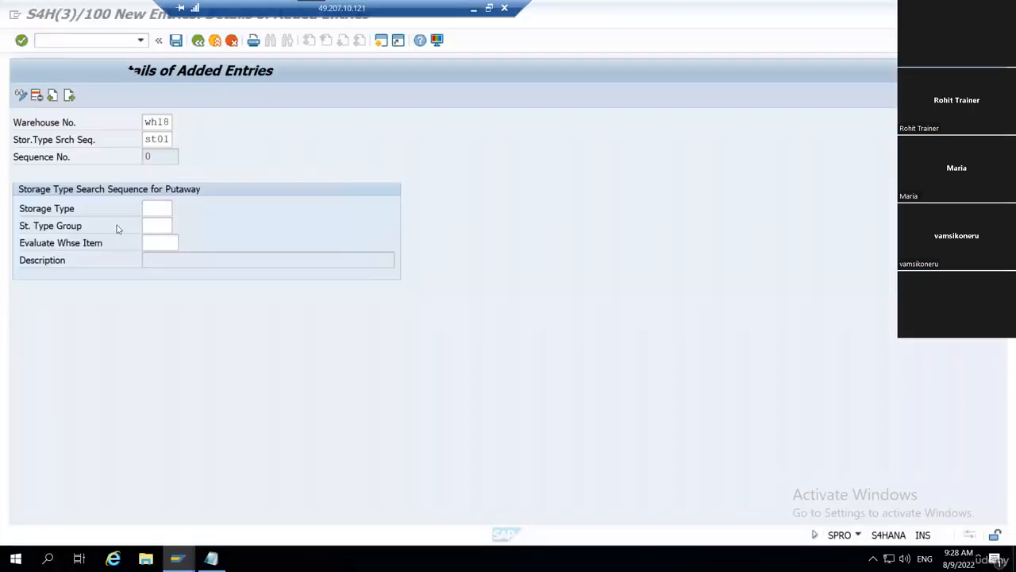
left_click(164, 211)
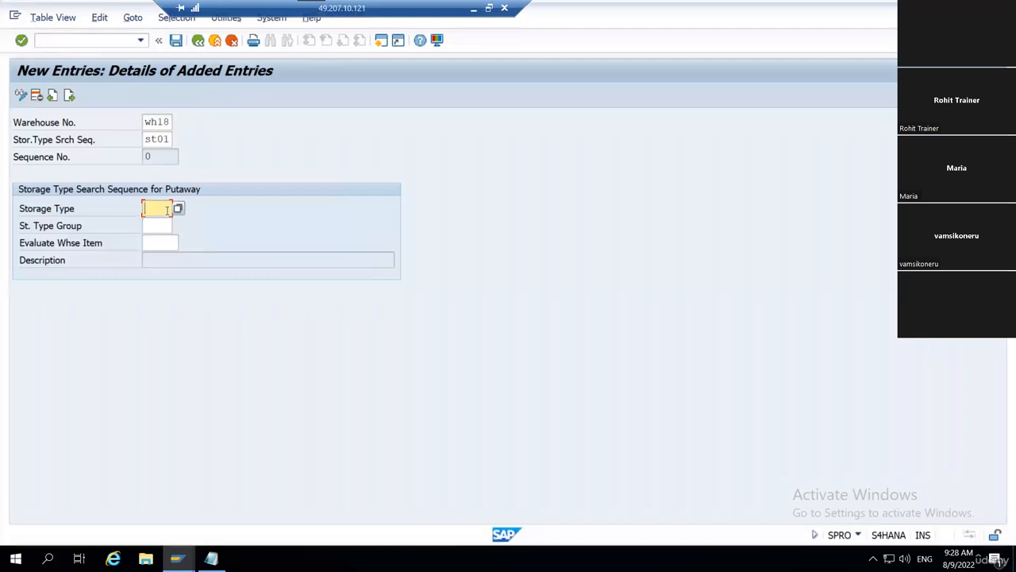
left_click(178, 209)
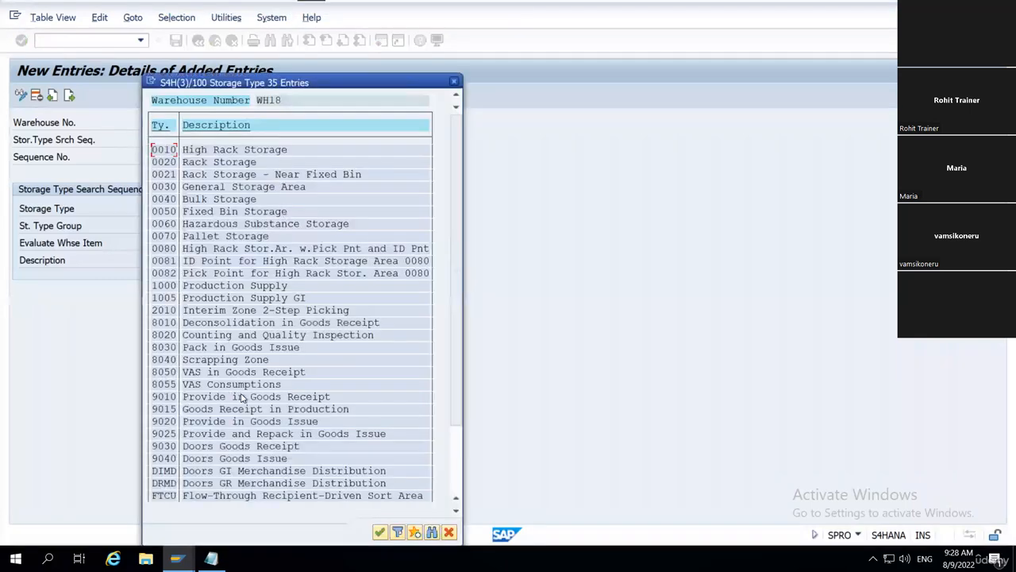
scroll(287, 364, "down", 1)
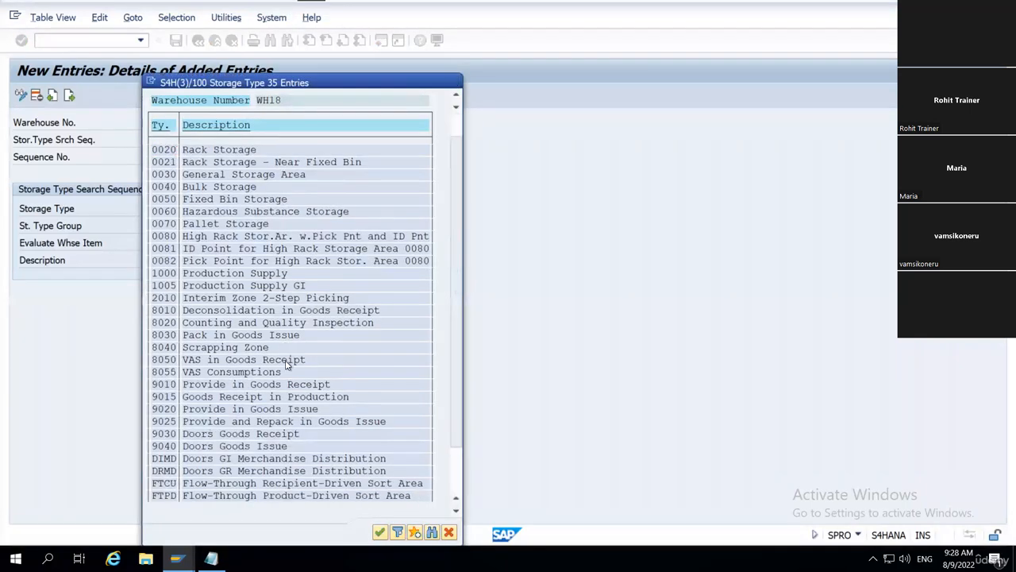
scroll(287, 364, "down", 3)
scroll(288, 364, "up", 3)
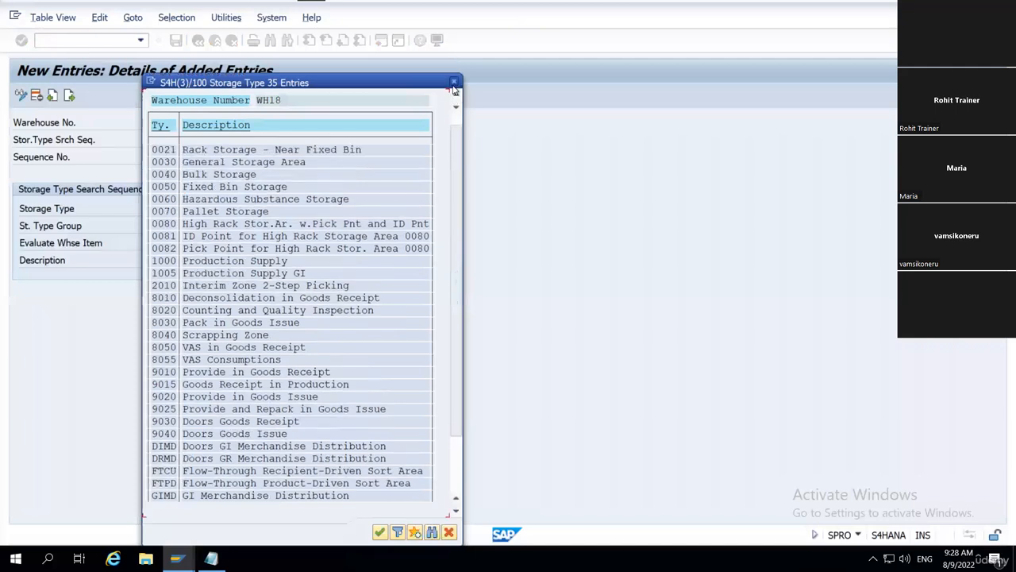
left_click(453, 84)
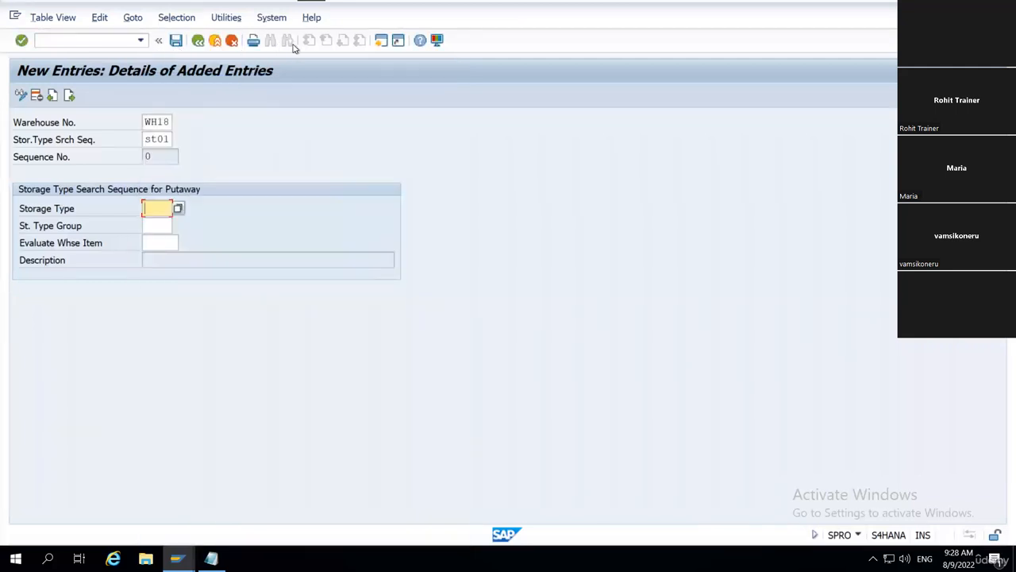
Open a new SAP session, run transaction /nspro and display the SAP Reference IMG
left_click(381, 39)
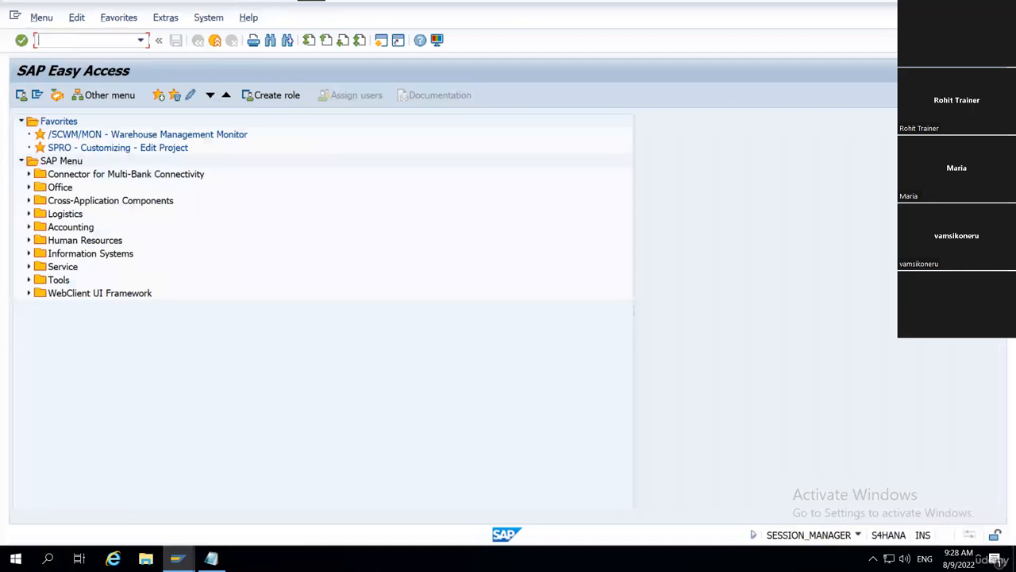
type("/nspro")
key("Return")
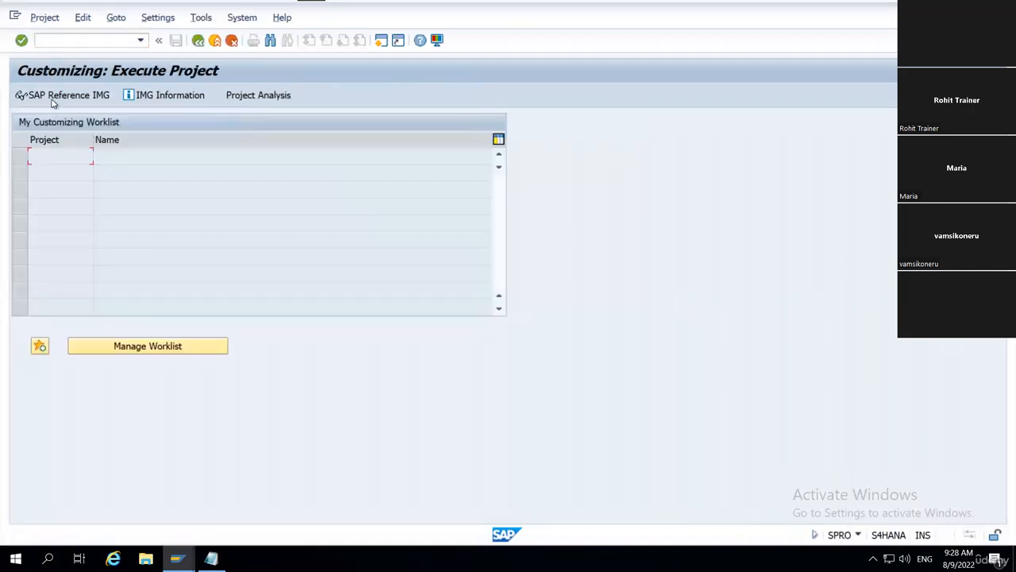
left_click(54, 96)
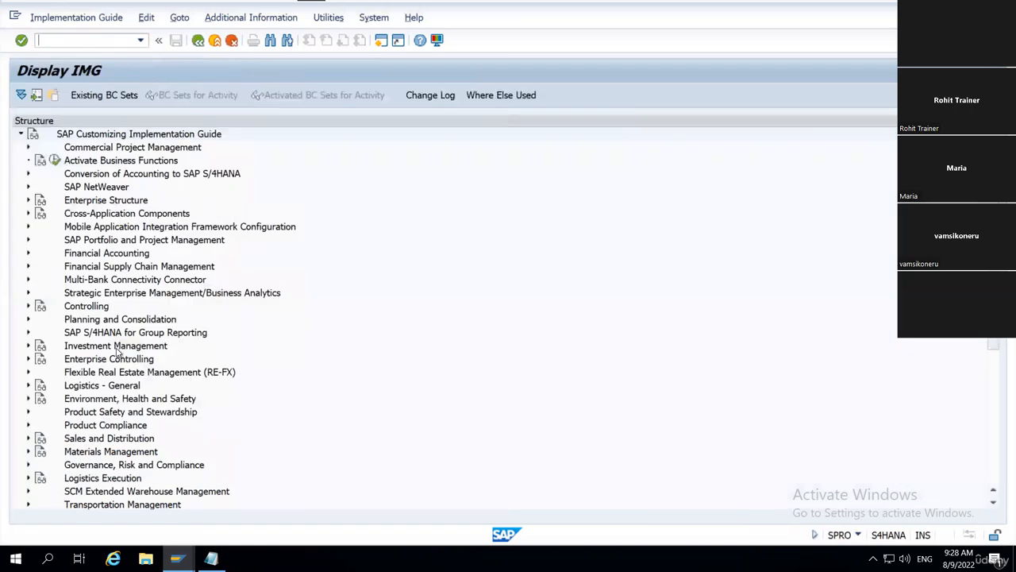
Expand SCM Extended Warehouse Management and its Extended Warehouse Management node in the IMG structure
scroll(117, 351, "down", 5)
left_click(136, 293)
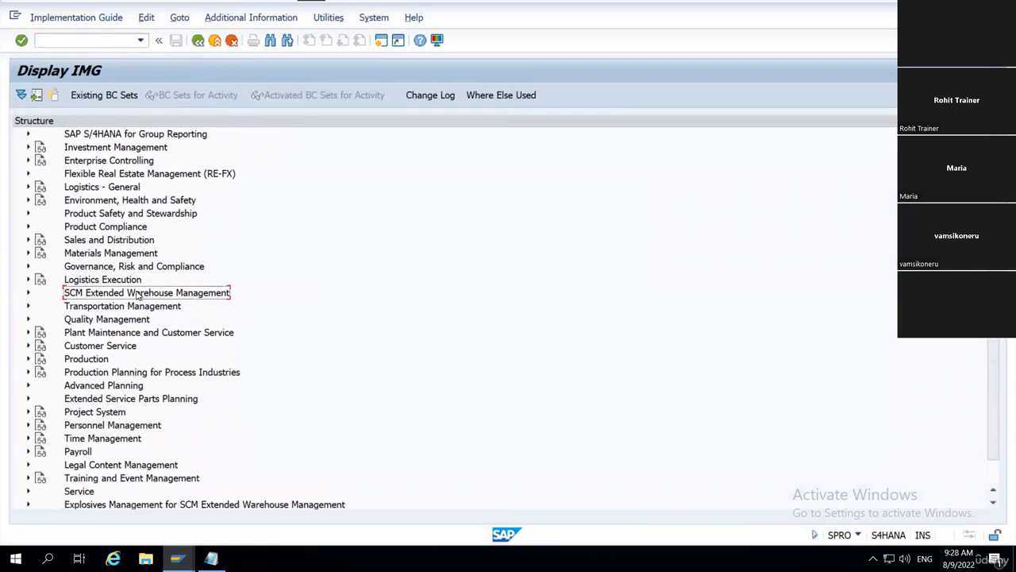
key("Right")
key("Right")
key("Right")
key("Right")
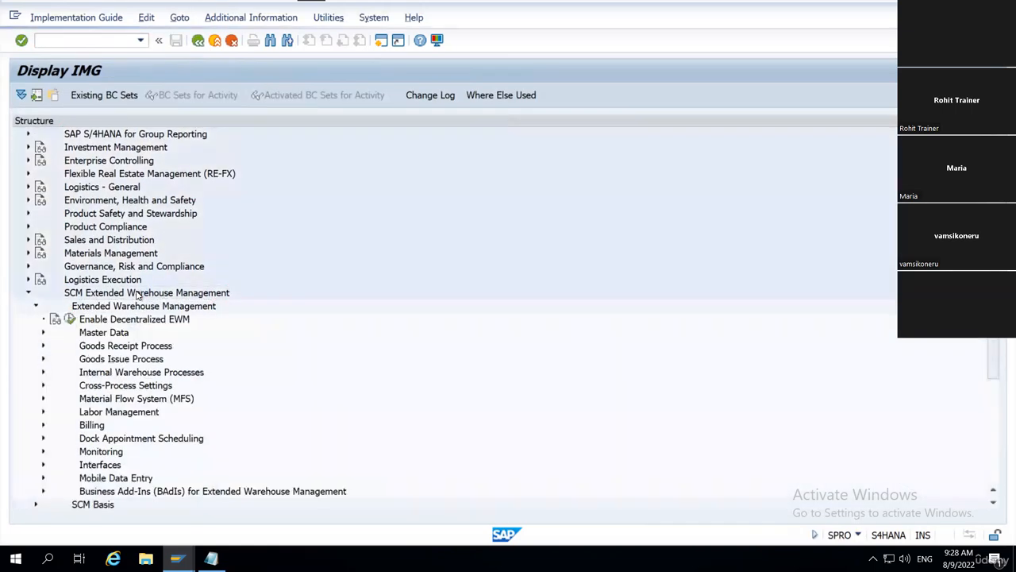
Expand Master Data under Extended Warehouse Management and execute the Define Storage Type activity
key("Down")
key("Down")
key("Up")
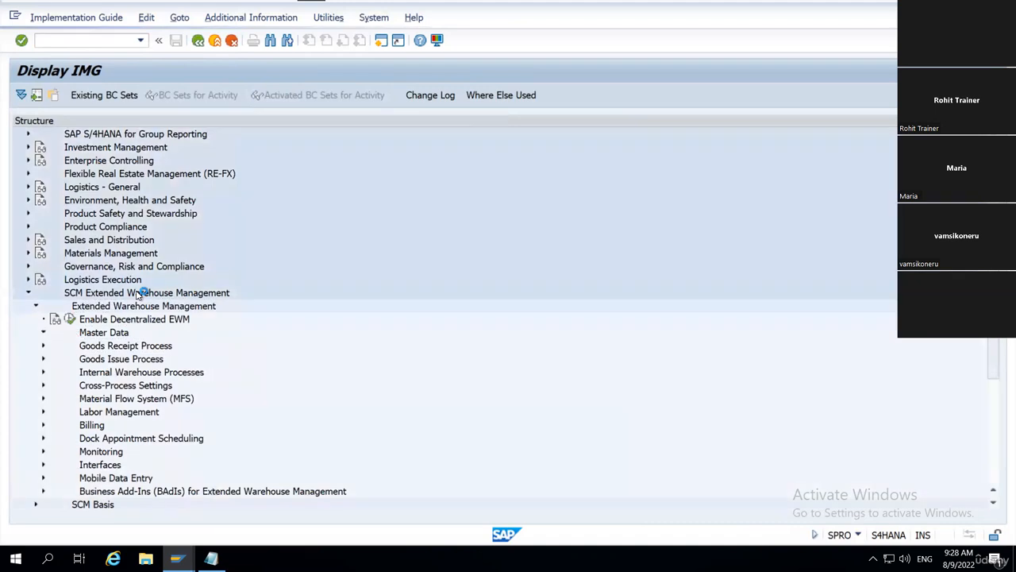
key("Right")
key("Right")
key("Down")
key("Down")
key("Down")
key("Down")
key("Down")
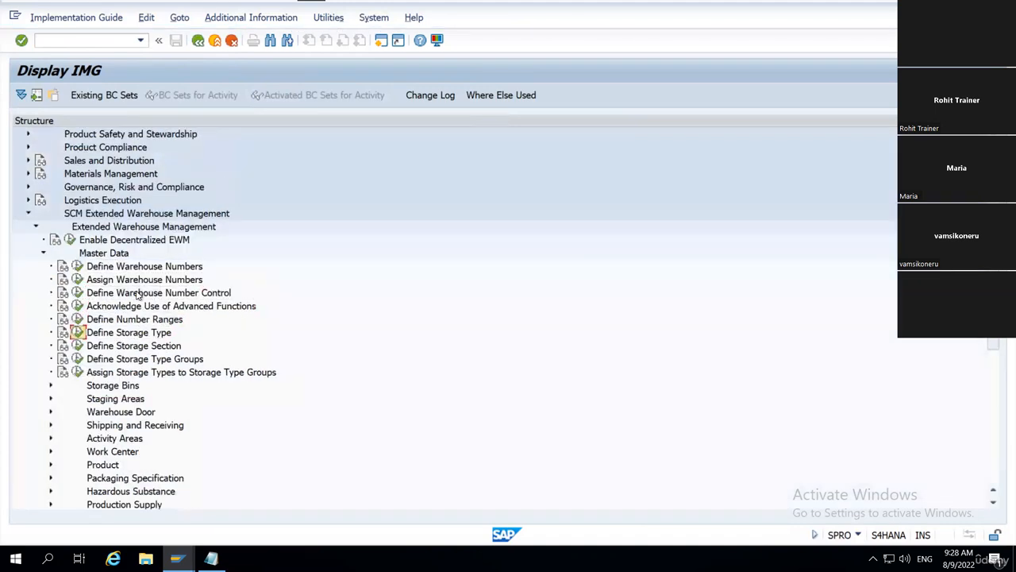
key("Return")
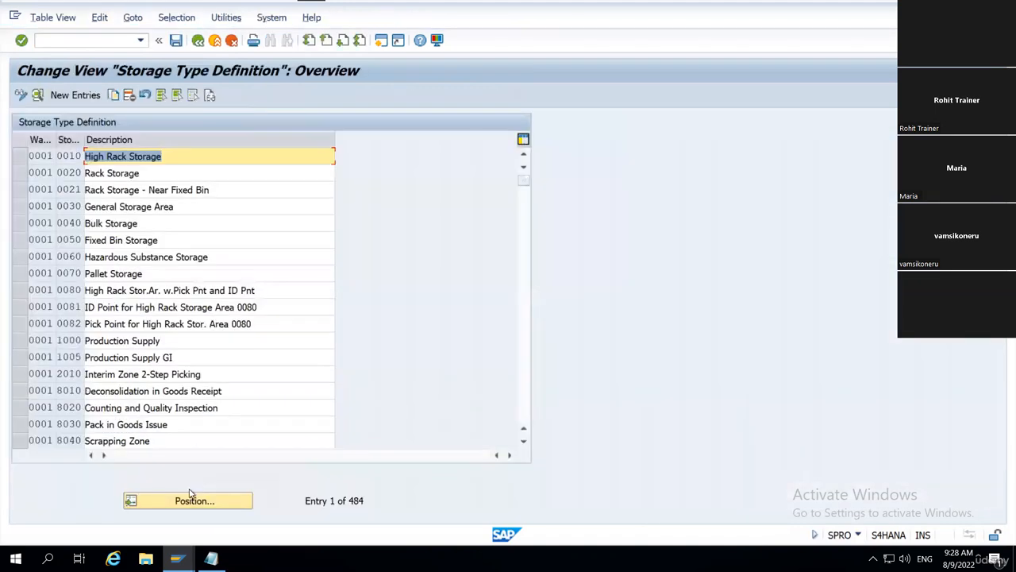
Find storage type 0030 of warehouse wh18 in the storage type definitions and start copying that entry
left_click(191, 495)
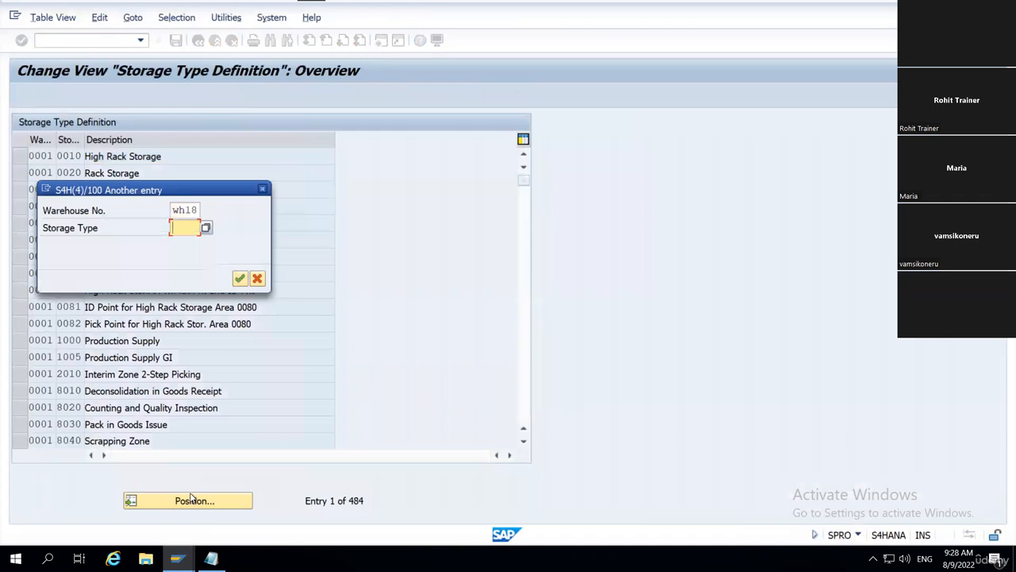
type("0030")
key("Return")
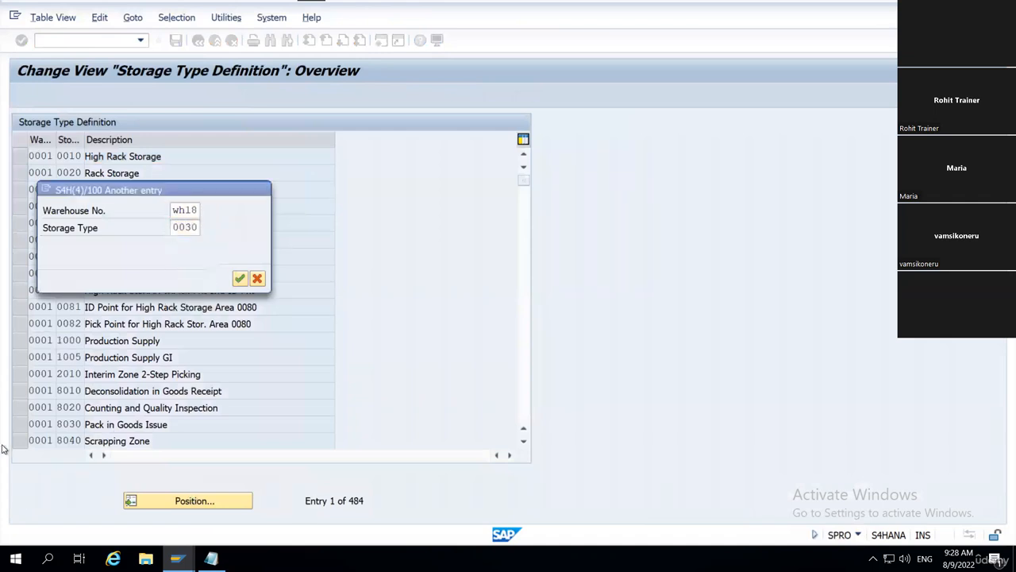
left_click(20, 156)
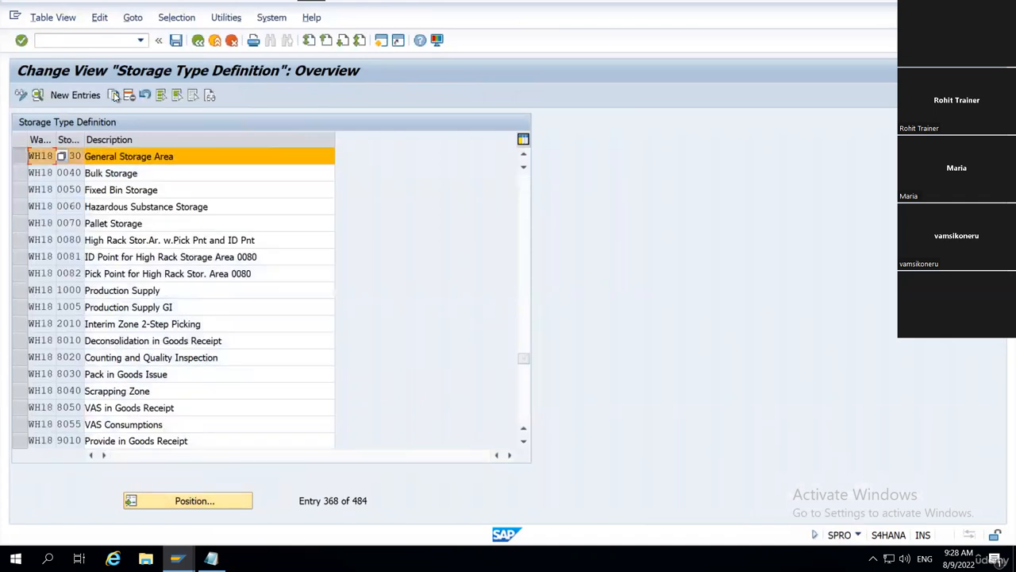
left_click(113, 96)
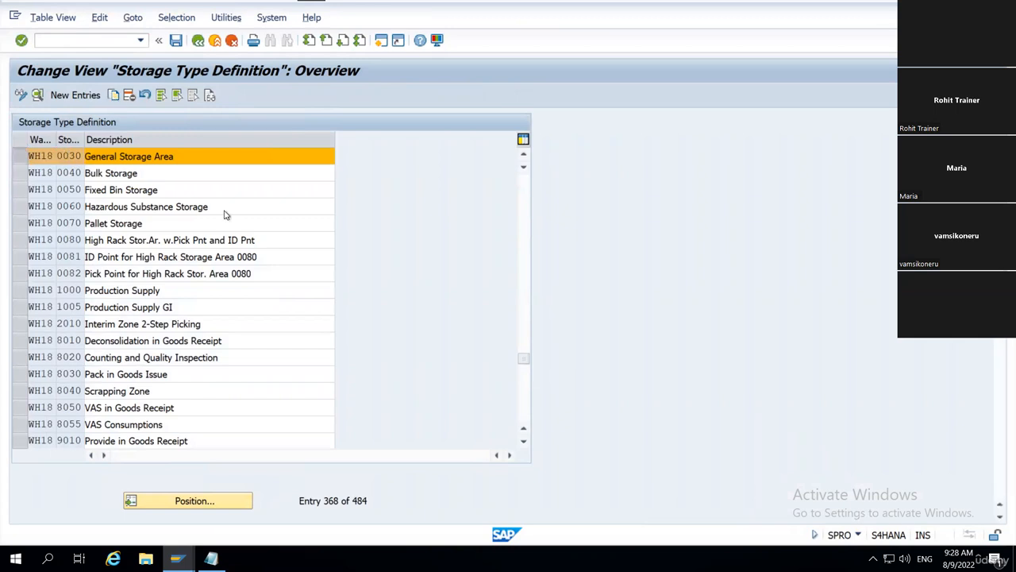
Set the copied entry's storage type to st01 and its description to "Storage Type-01"
left_click(140, 140)
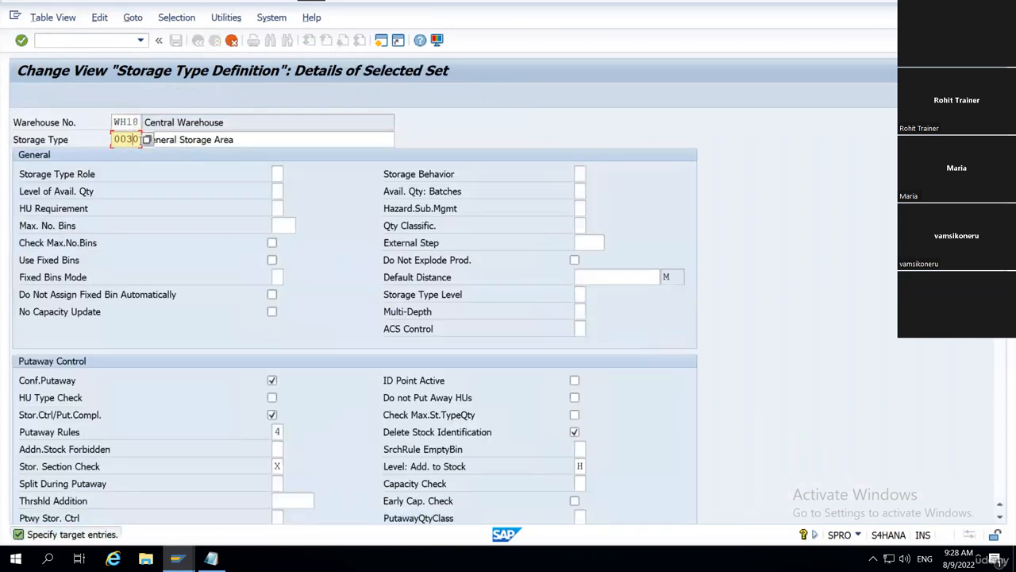
double_click(140, 140)
type("st")
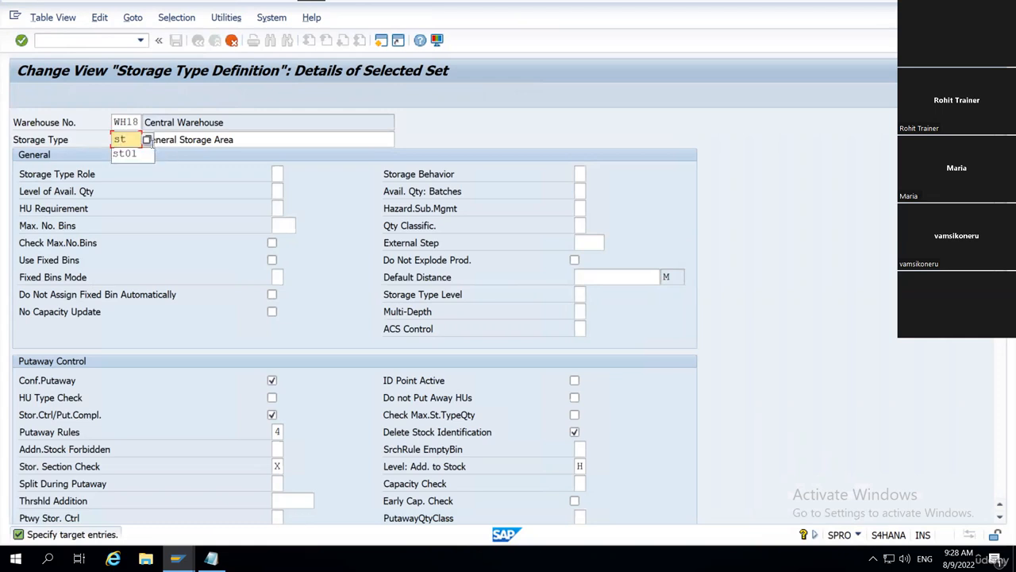
type("01")
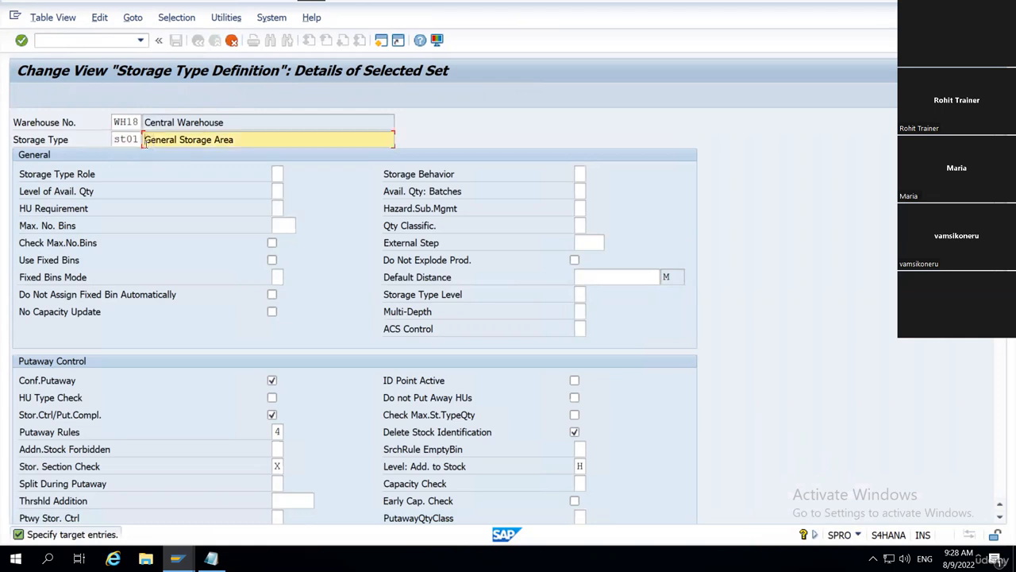
double_click(256, 138)
key("BackSpace")
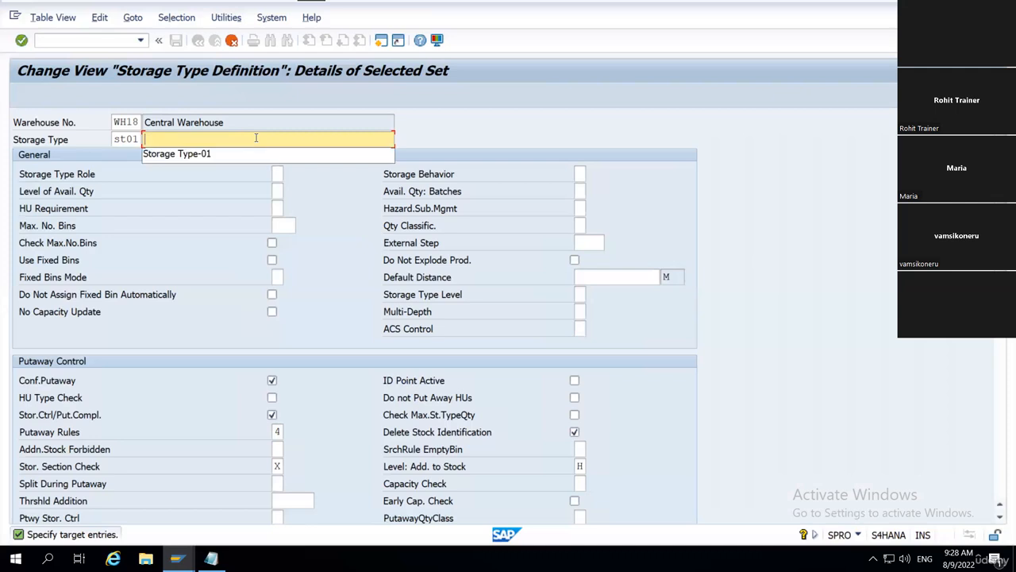
key("Down")
key("Return")
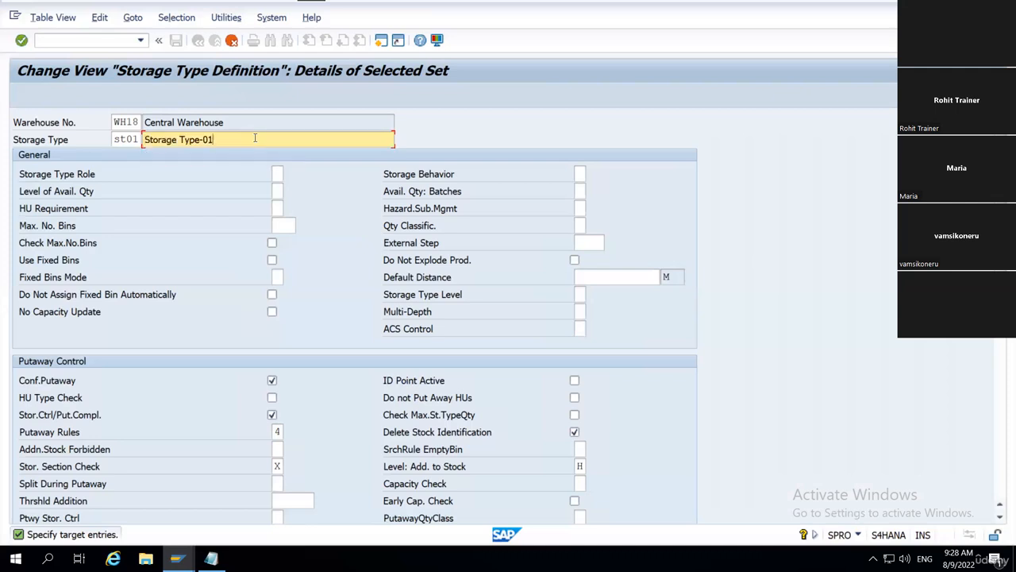
Set the putaway rule to 2, Addition to Existing Stock/Empty Bin
left_click(277, 431)
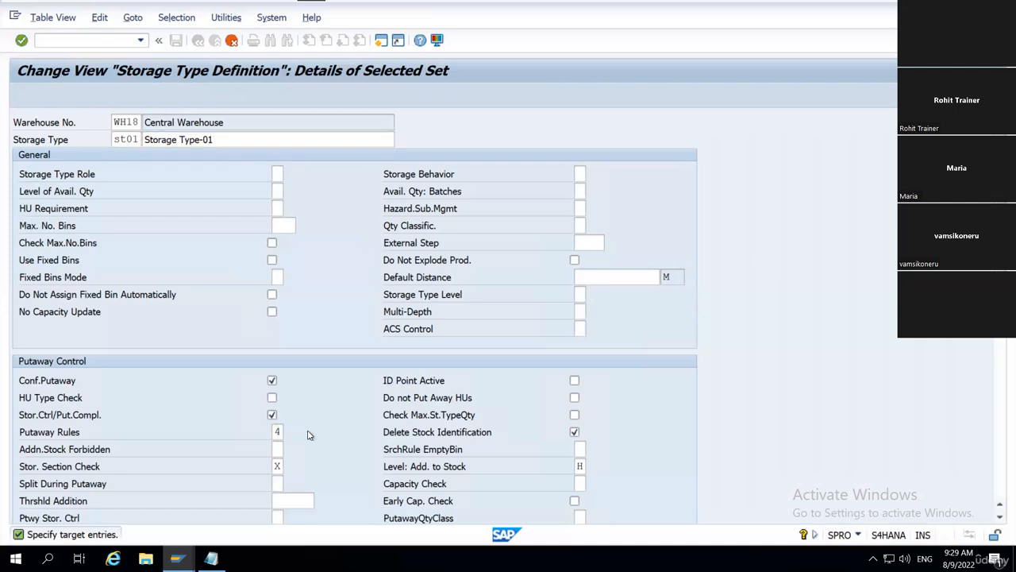
key("F4")
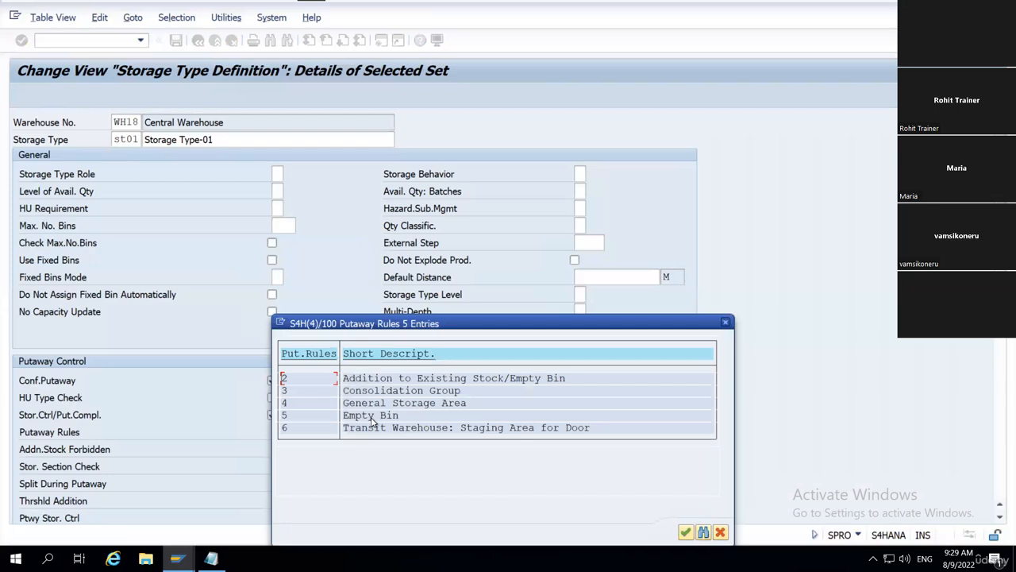
double_click(399, 377)
scroll(641, 474, "down", 3)
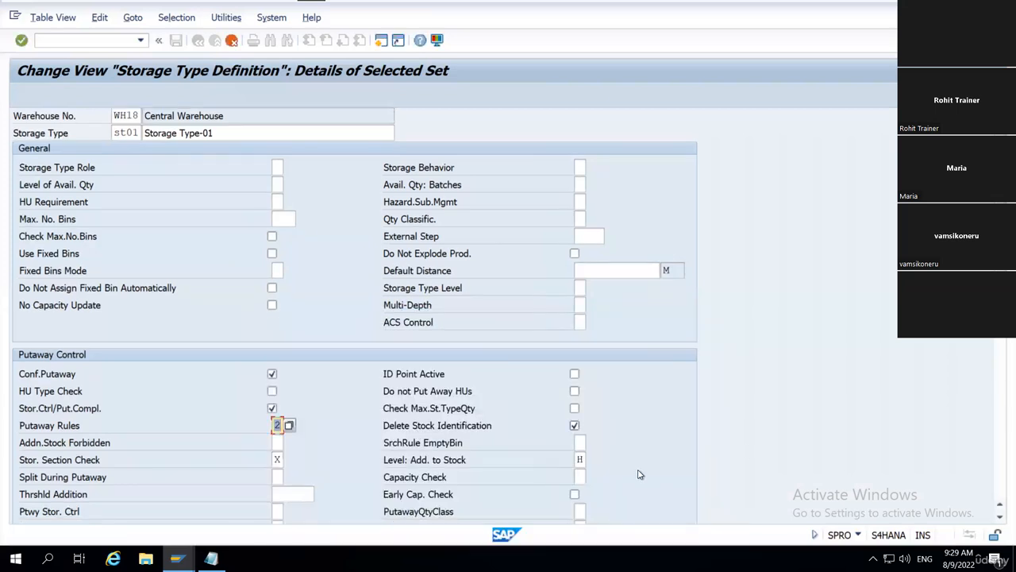
Clear the Level: Add. to Stock and Stor. Section Check values in the putaway control settings
left_click(583, 420)
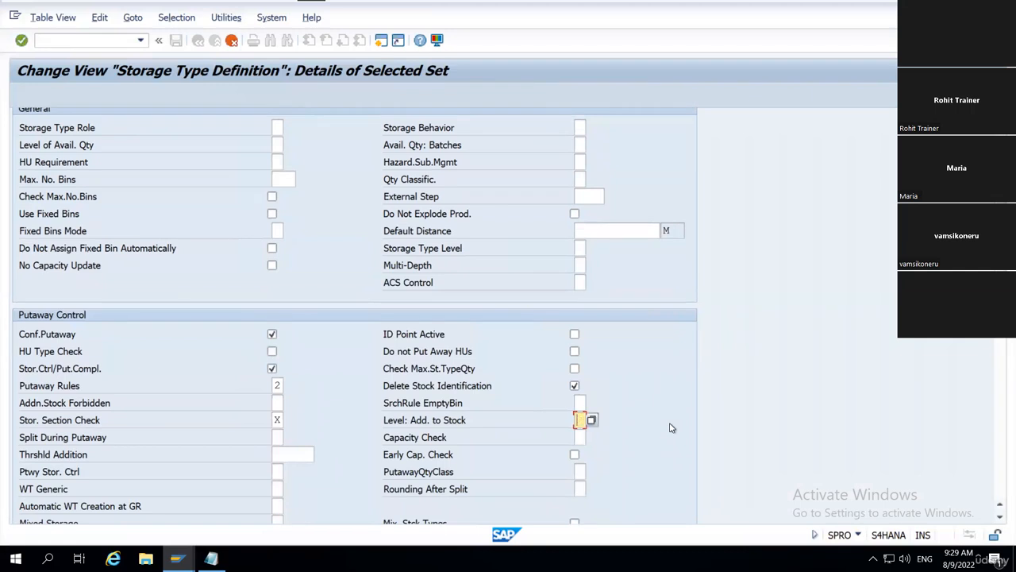
left_click(277, 420)
type("X")
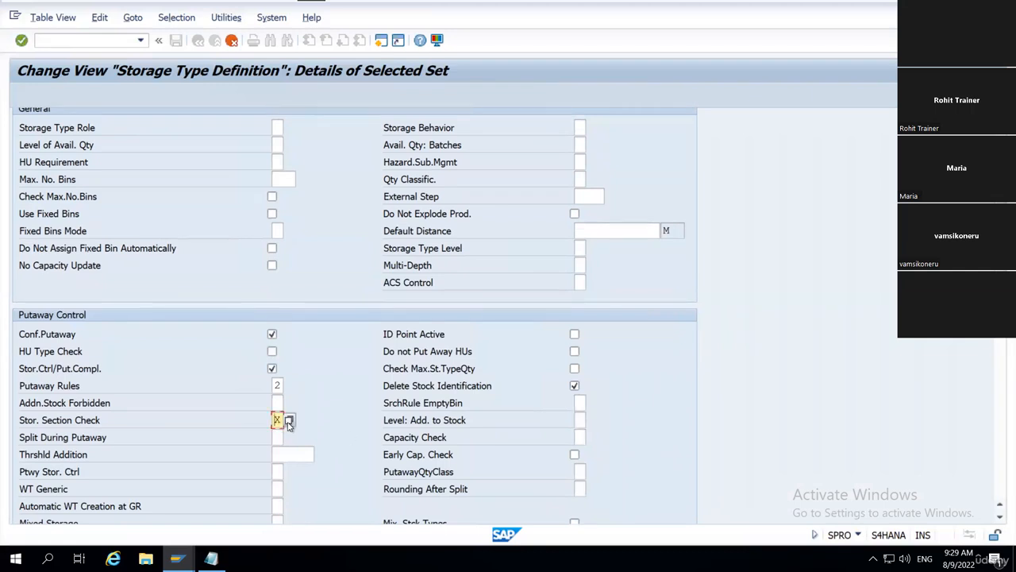
key("BackSpace")
Review the remaining stock removal, goods movement and replenishment settings, and try to confirm the copied storage type ST01
scroll(565, 438, "down", 5)
scroll(566, 438, "down", 9)
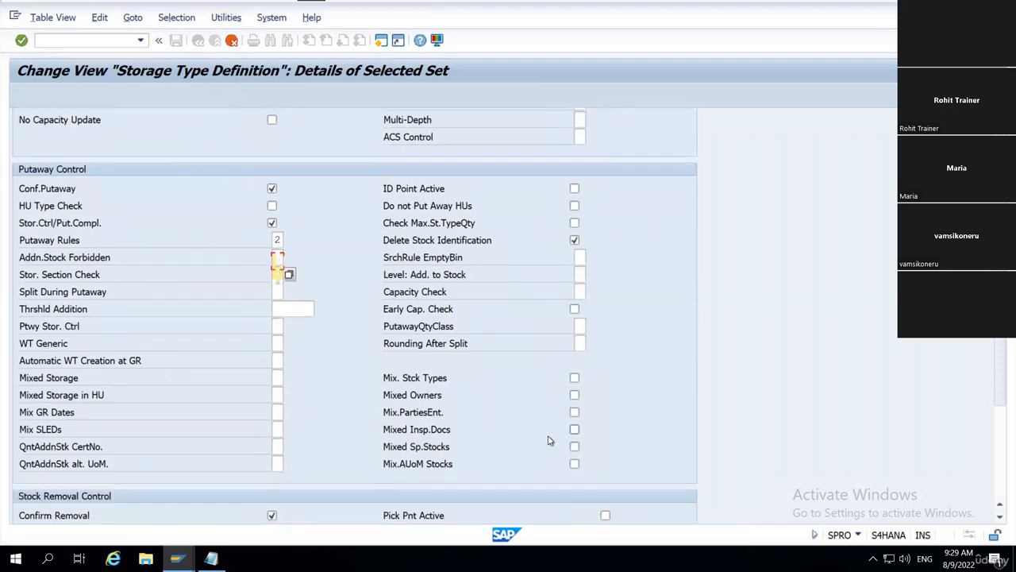
scroll(477, 425, "down", 2)
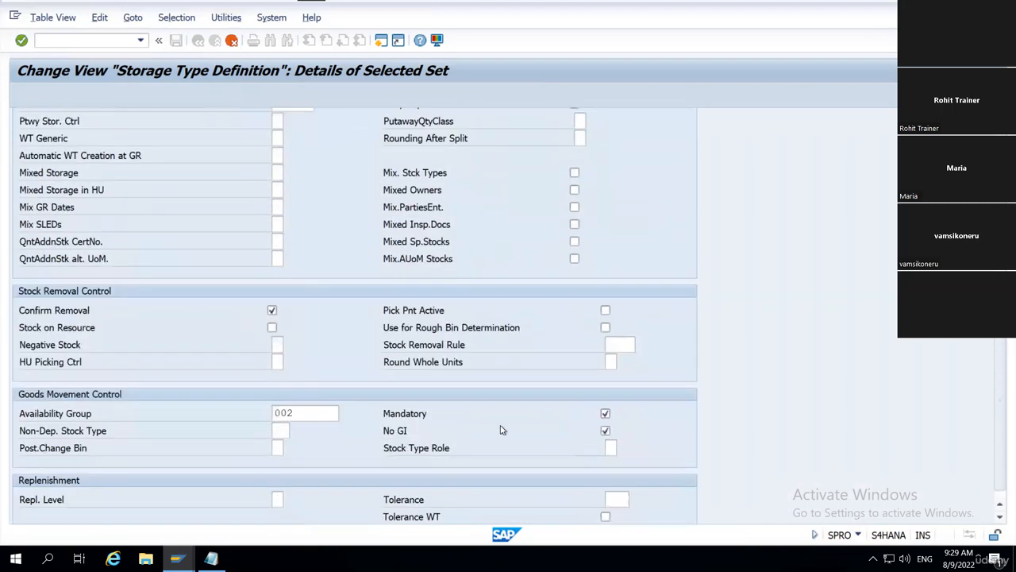
scroll(707, 319, "down", 1)
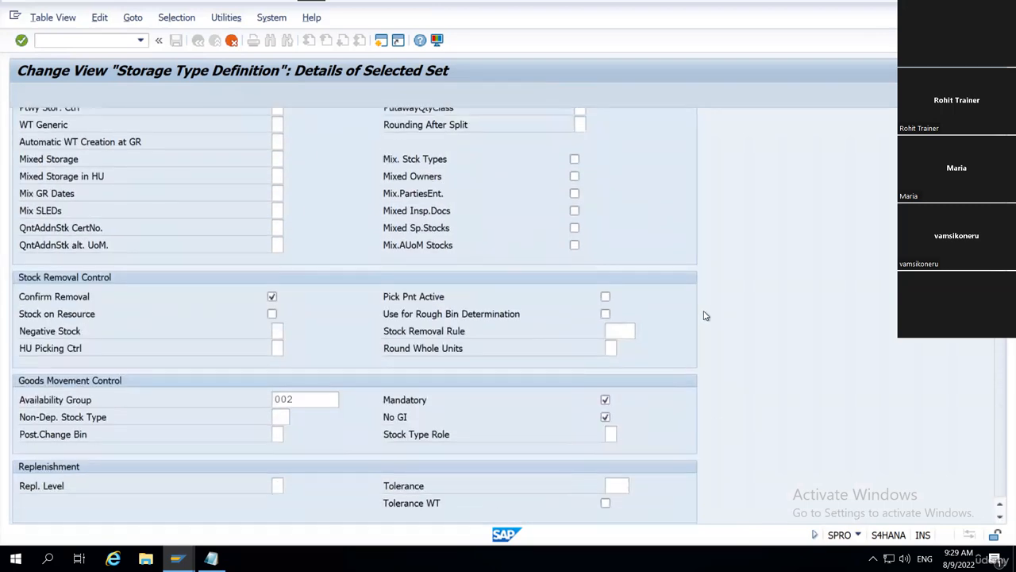
scroll(702, 313, "up", 12)
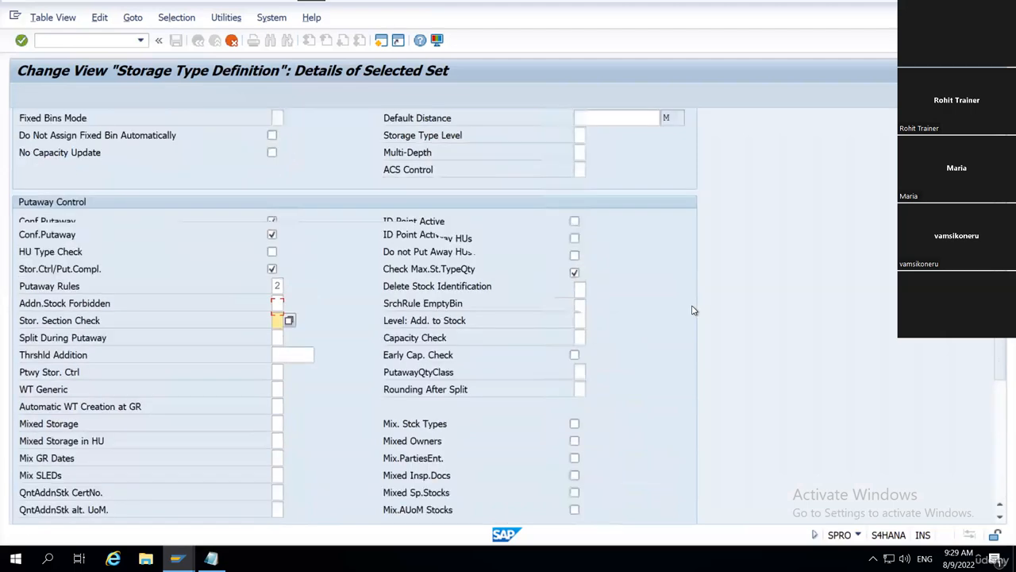
scroll(692, 310, "up", 7)
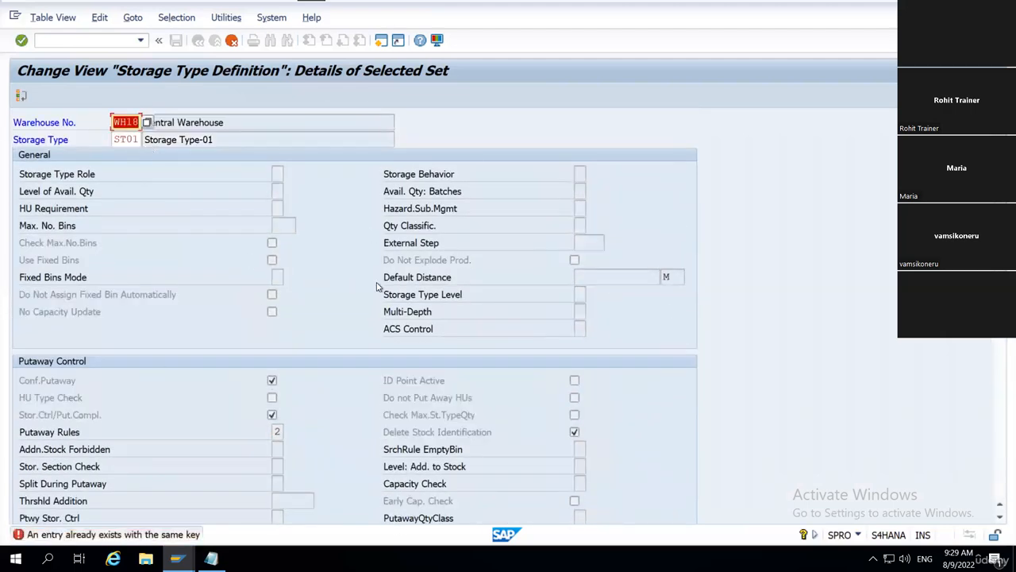
key("F12")
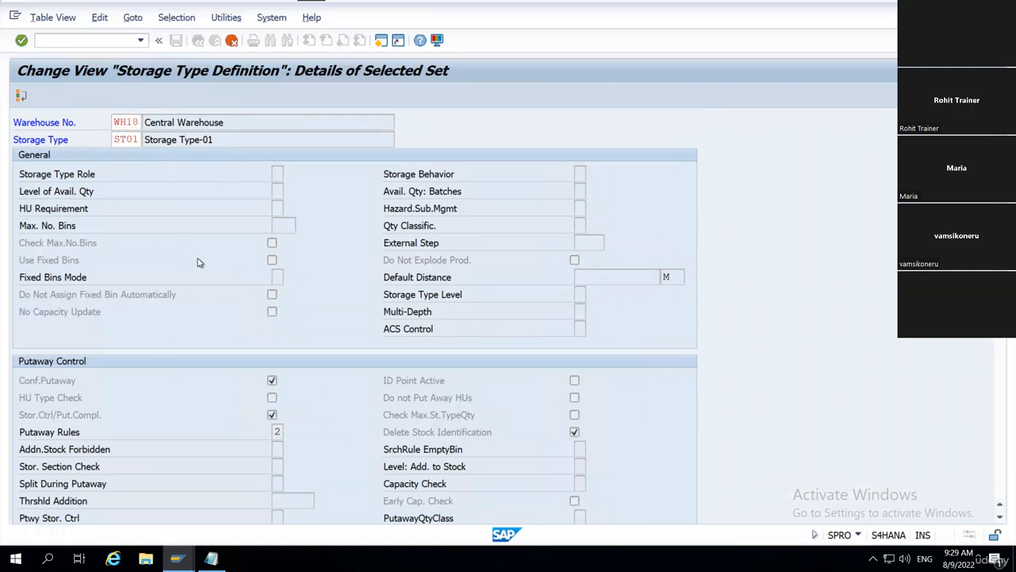
left_click(305, 284)
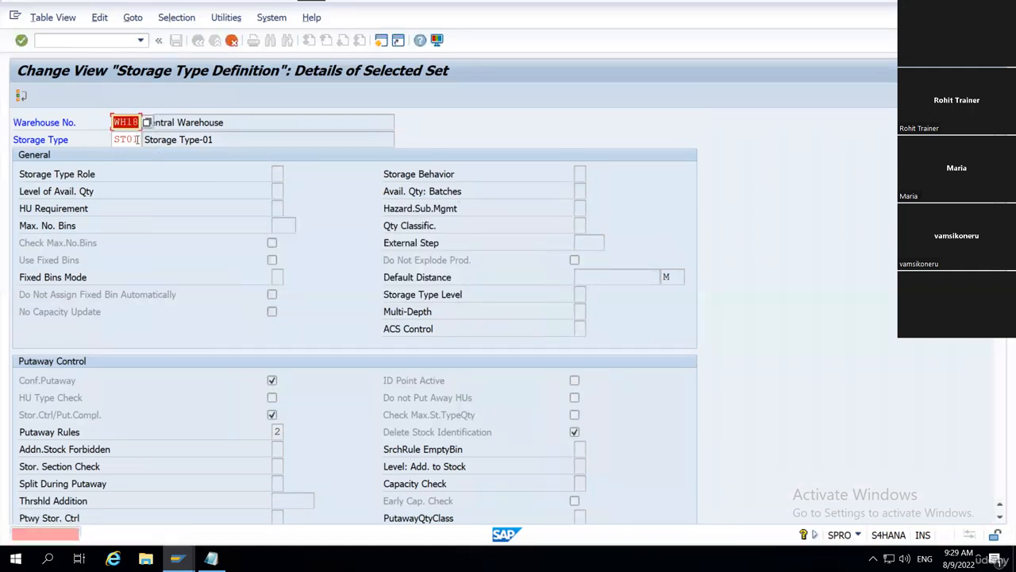
Change the copied entry to storage type ST02 with the description "Storage Type-02" and save it
key("BackSpace")
type("2")
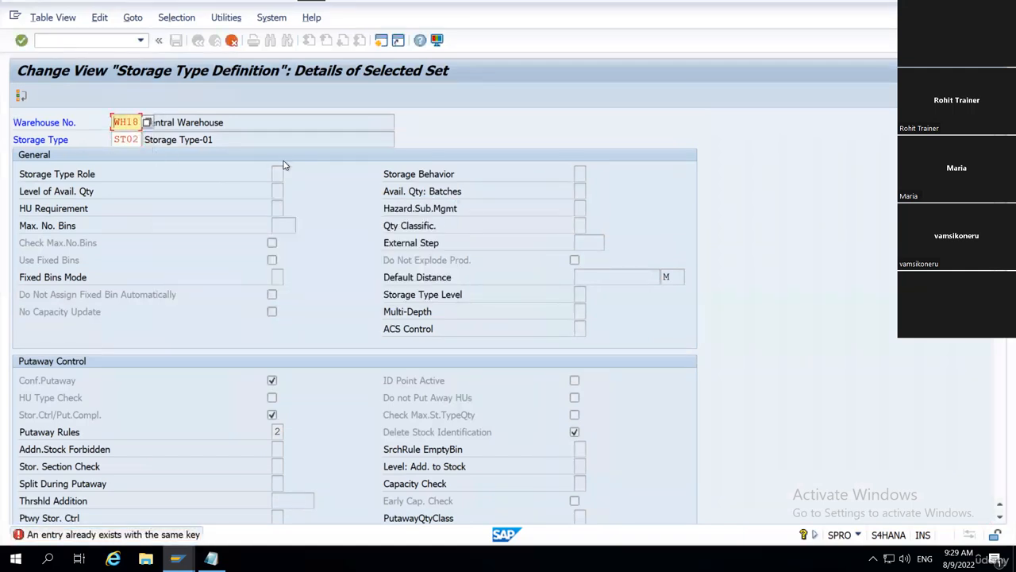
key("Return")
left_click(235, 138)
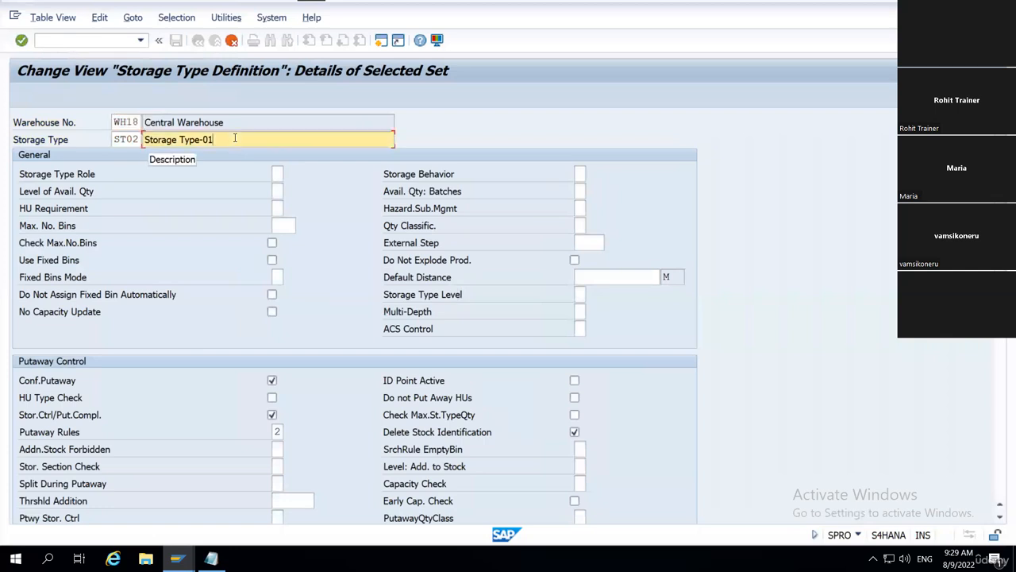
key("BackSpace")
type("2")
key("Return")
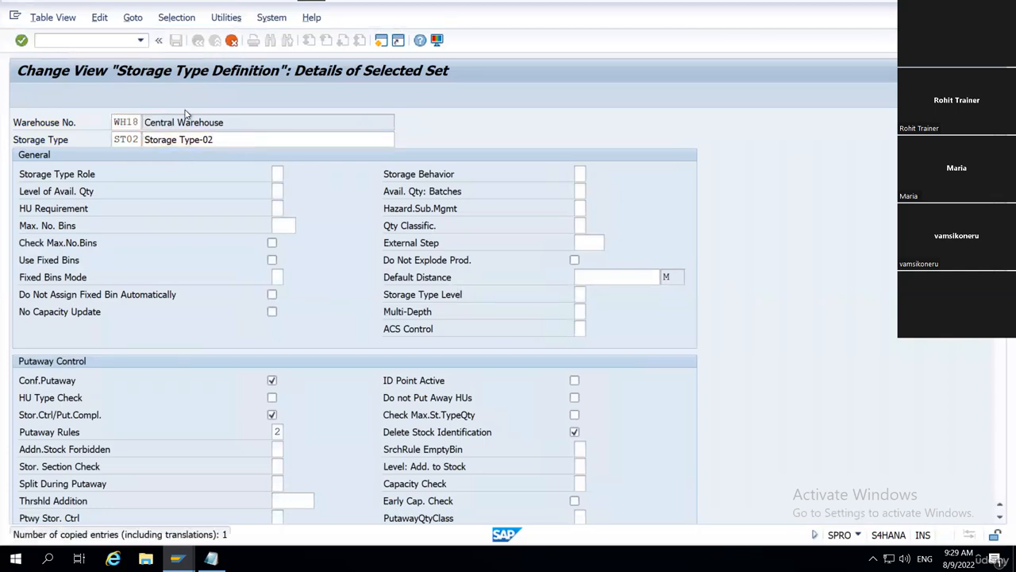
key("ctrl+s")
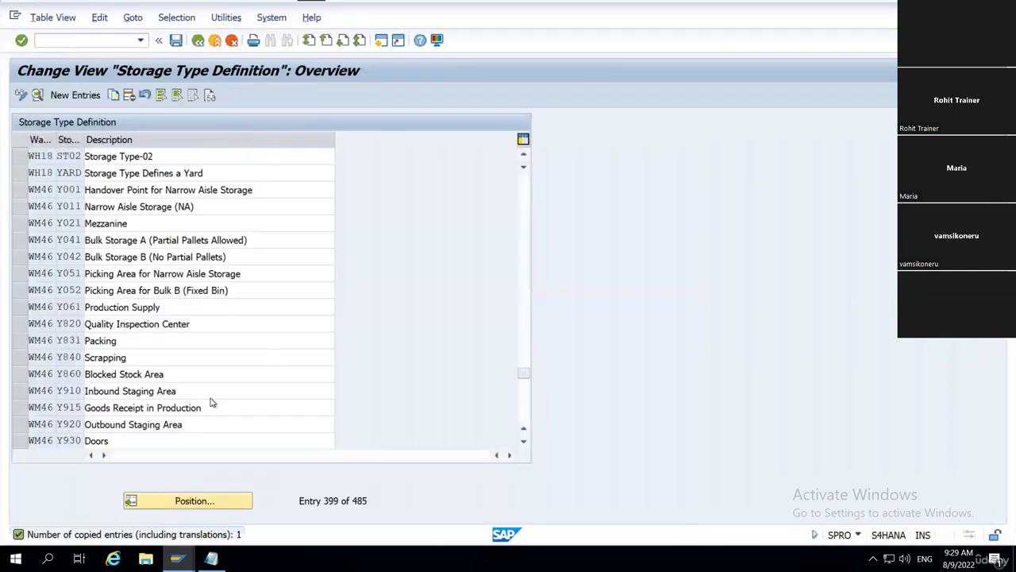
left_click(288, 262)
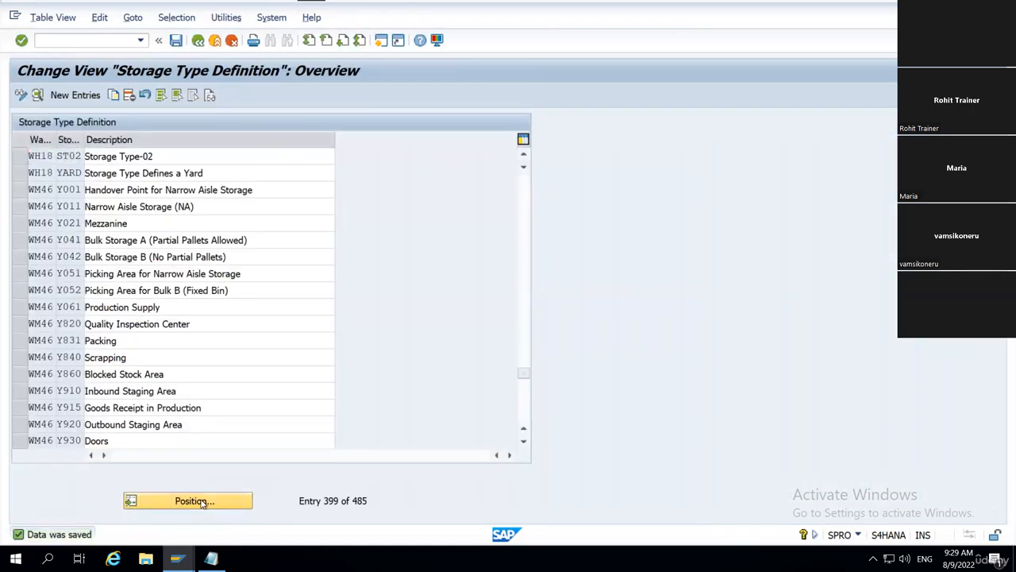
Locate the entry for warehouse wh18 and storage type st01 and open its details
left_click(202, 504)
type("wh18")
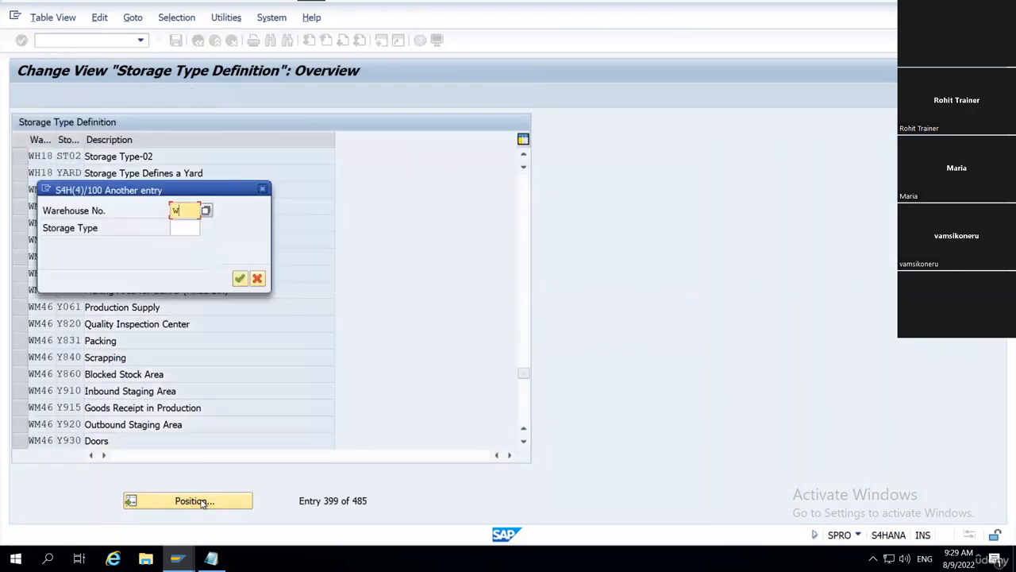
key("Tab")
type("st01")
key("Tab")
key("Return")
left_click(21, 156)
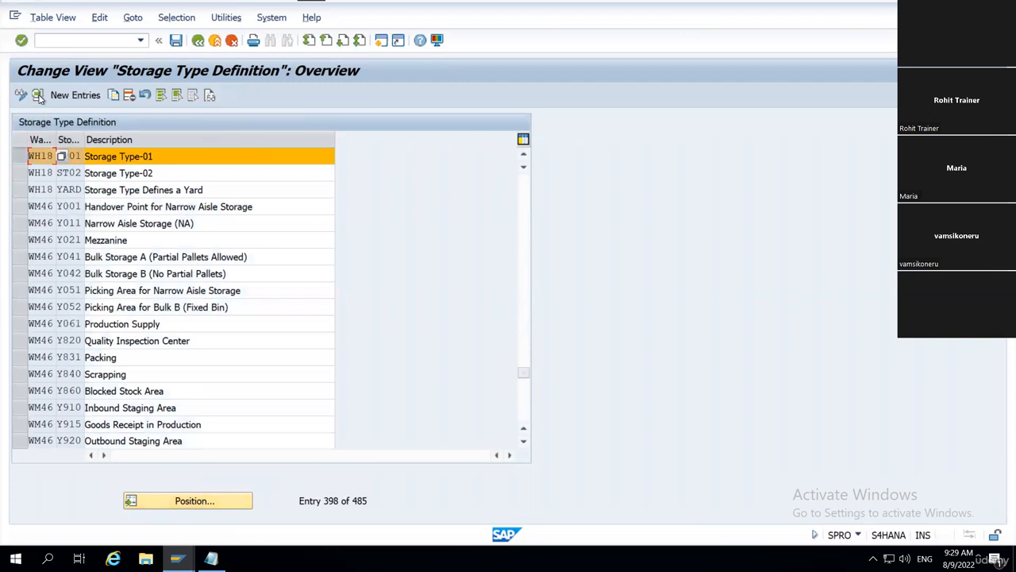
left_click(38, 96)
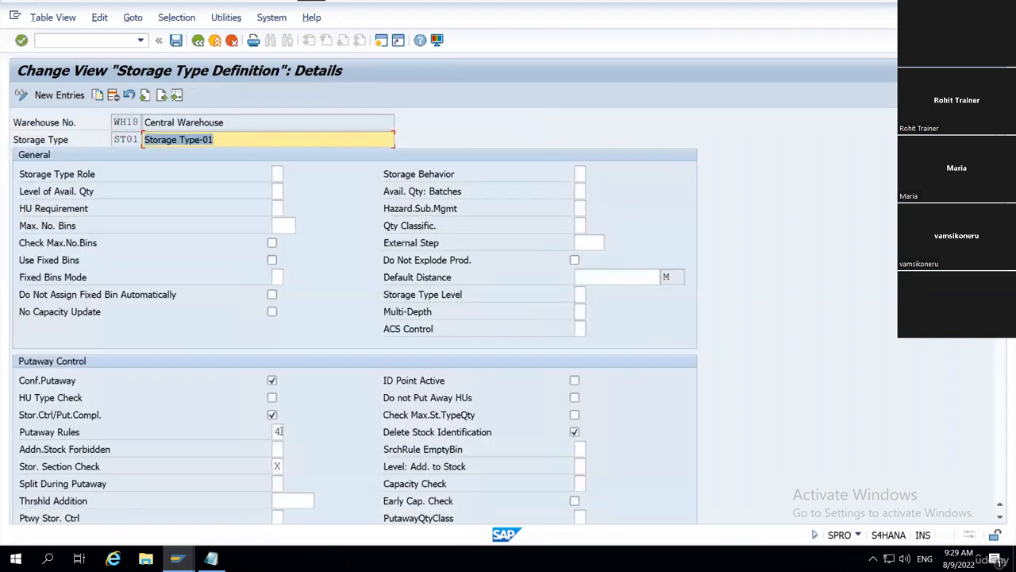
Set the putaway rule of storage type ST01 to 2, clear its Stor. Section Check value, and save the entry
left_click(279, 430)
type("2")
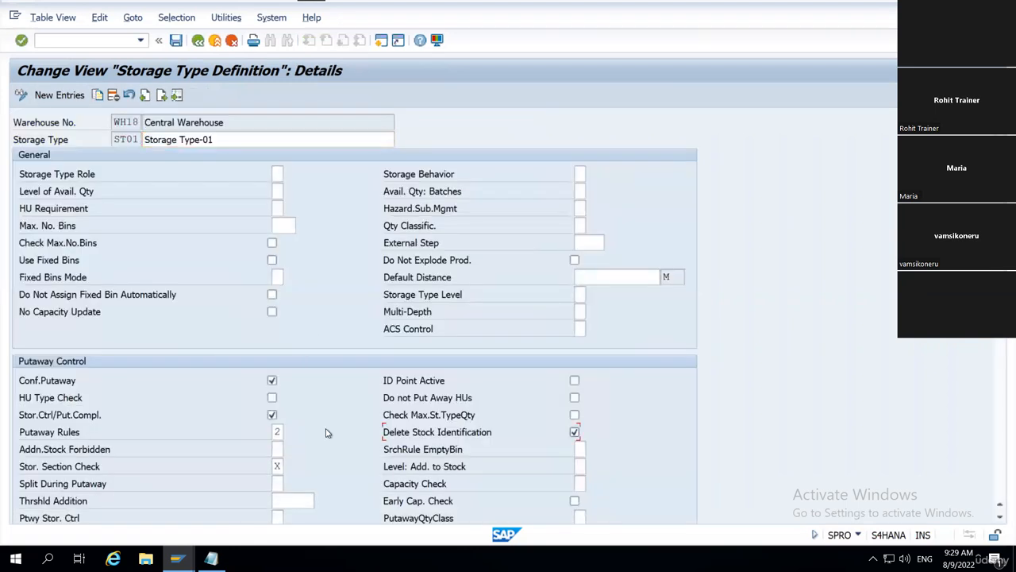
left_click(278, 466)
scroll(578, 401, "down", 2)
scroll(664, 436, "down", 5)
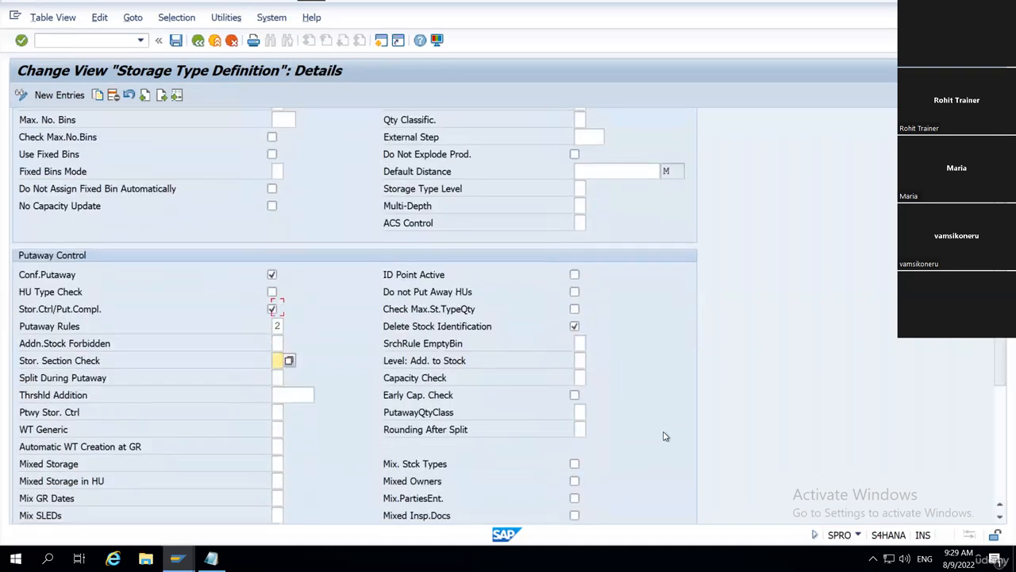
scroll(655, 422, "down", 4)
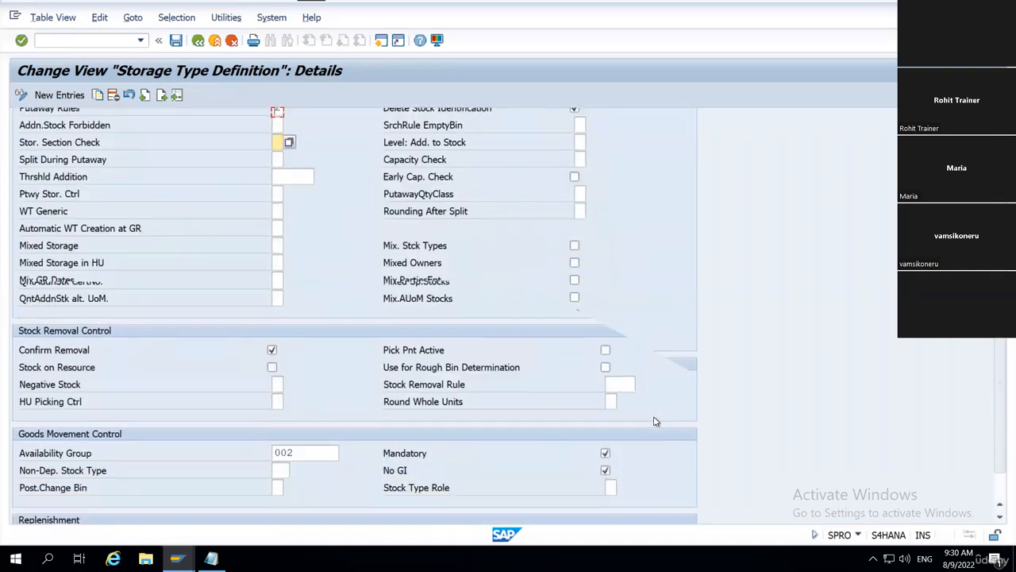
scroll(635, 376, "up", 6)
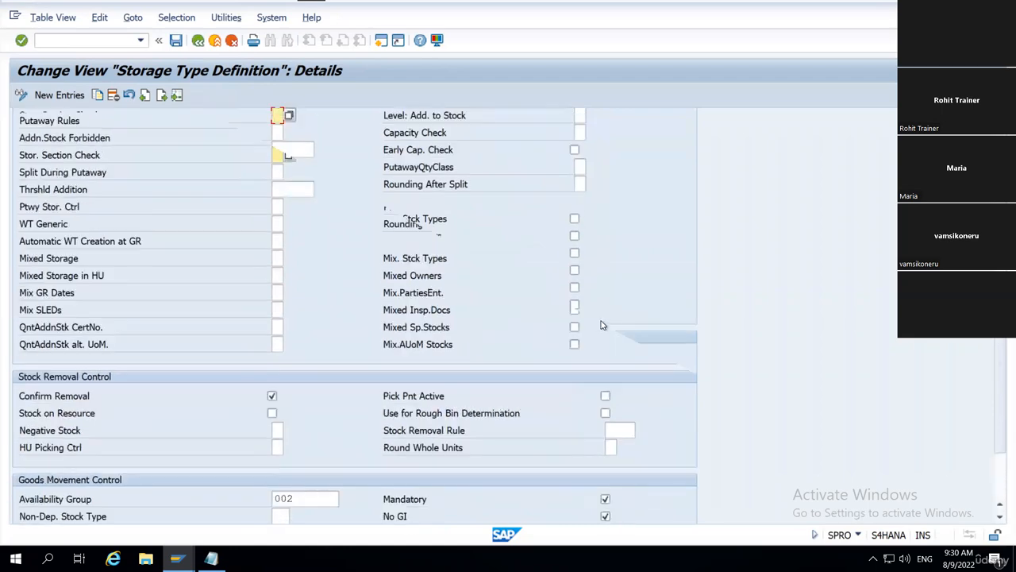
scroll(645, 291, "up", 5)
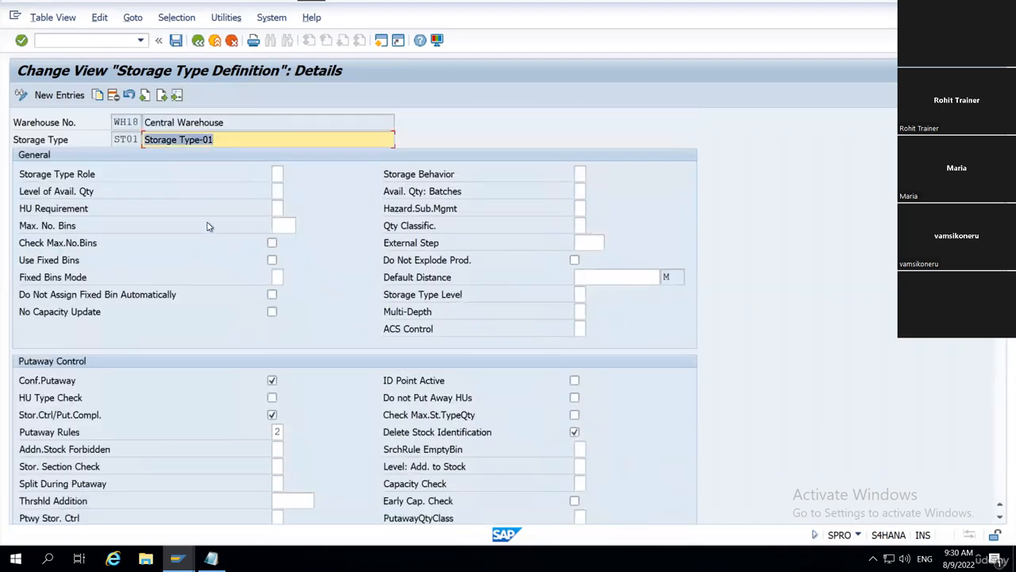
left_click(176, 39)
left_click(198, 40)
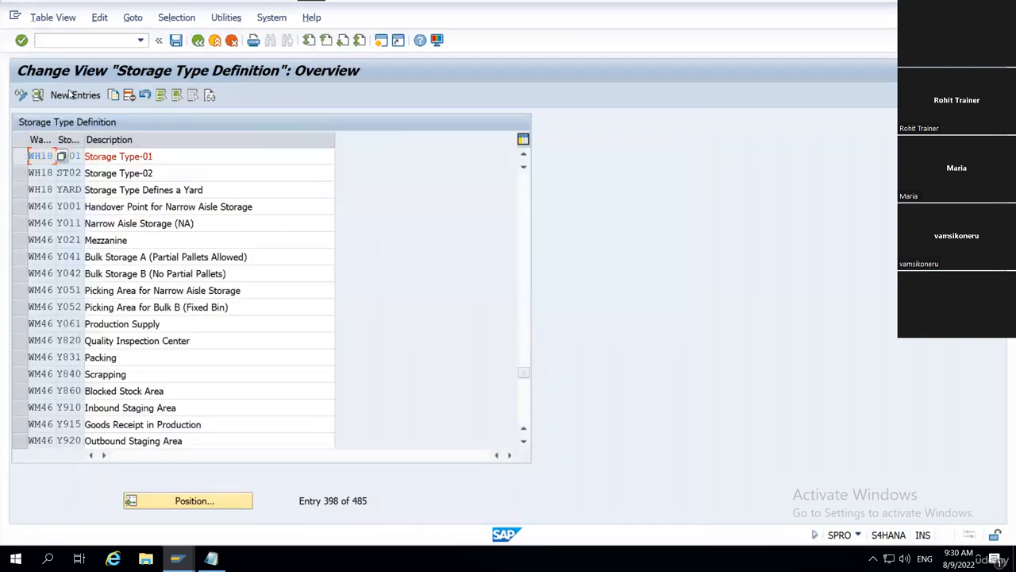
Copy storage type ST02 as ST03 with the description "Storage Type-03" and save it
left_click(20, 174)
key("F6")
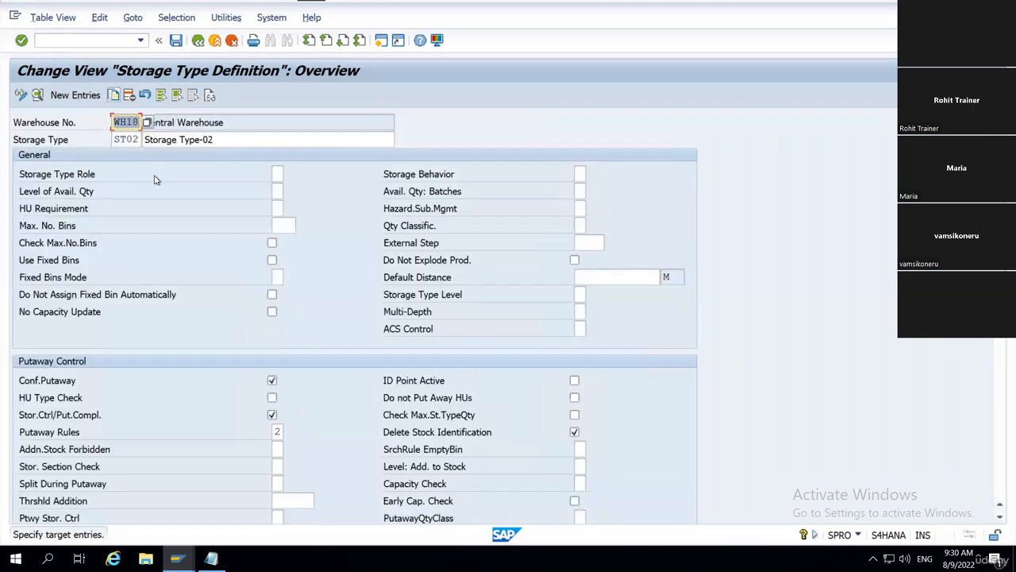
key("BackSpace")
type("3")
left_click(231, 141)
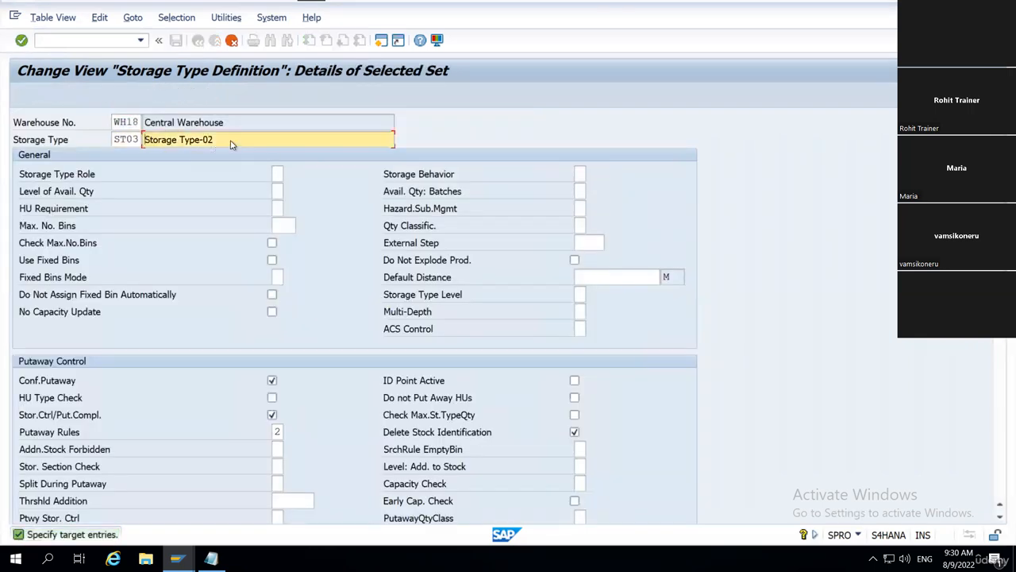
key("BackSpace")
type("3")
key("Return")
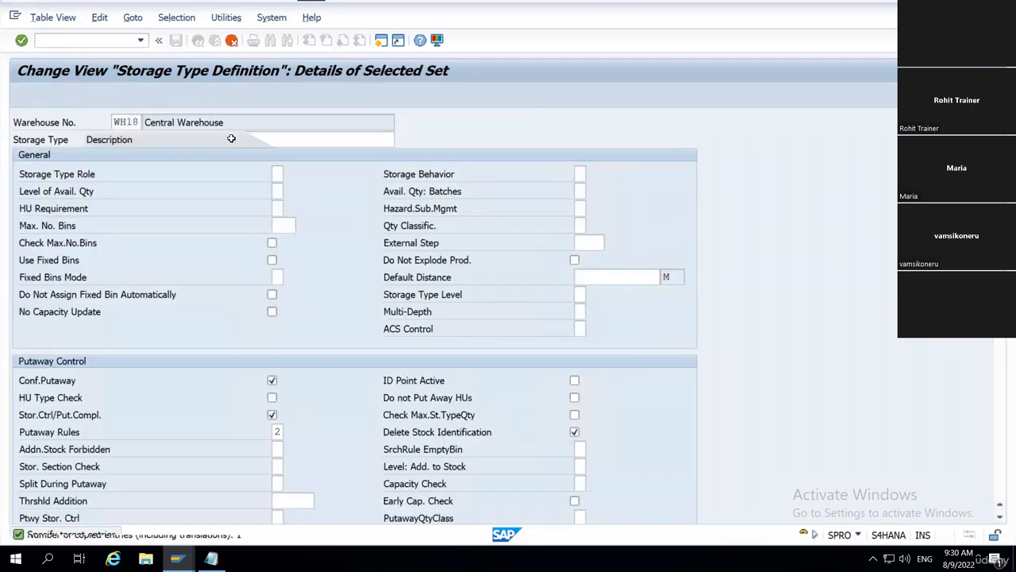
left_click(175, 39)
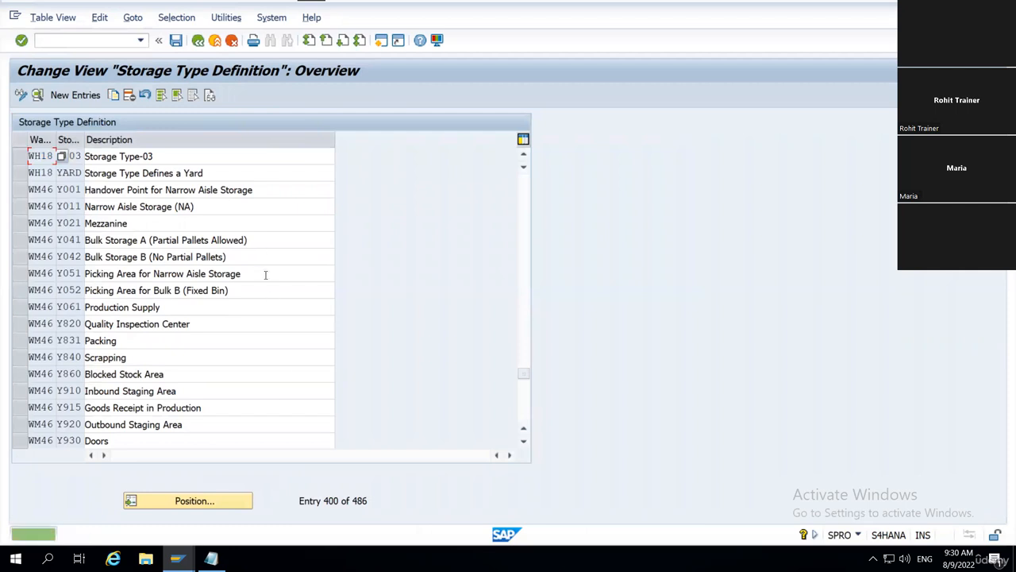
Return to the implementation guide and open the Generate Activity Area from Storage Type activity in the Activity Areas master data
left_click(198, 40)
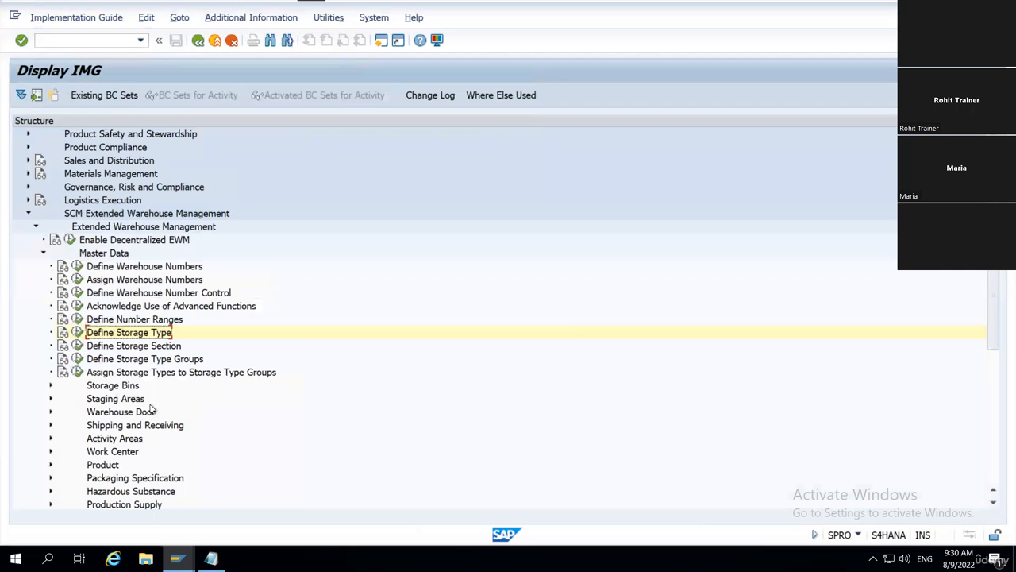
scroll(151, 409, "down", 2)
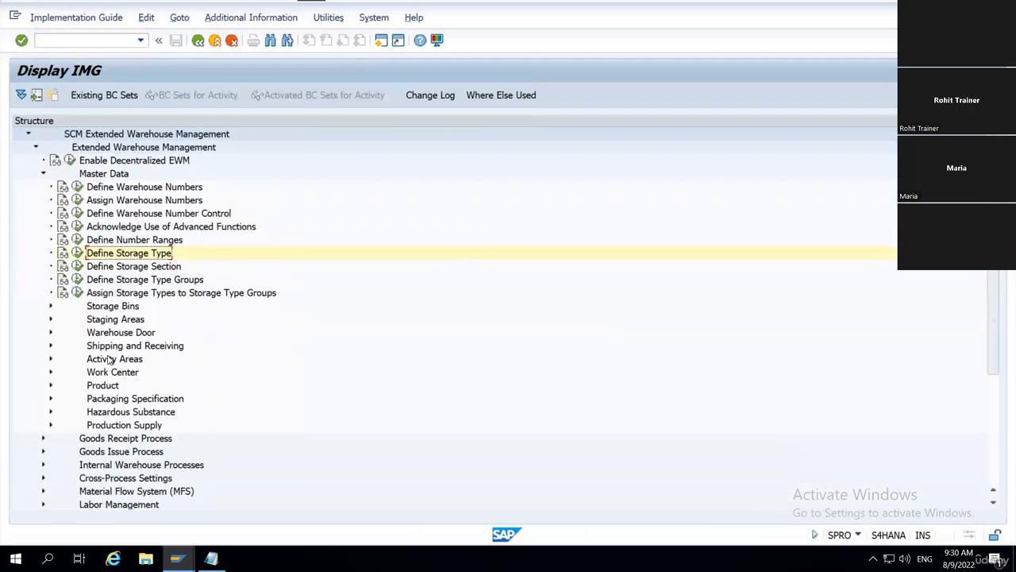
left_click(110, 360)
double_click(110, 359)
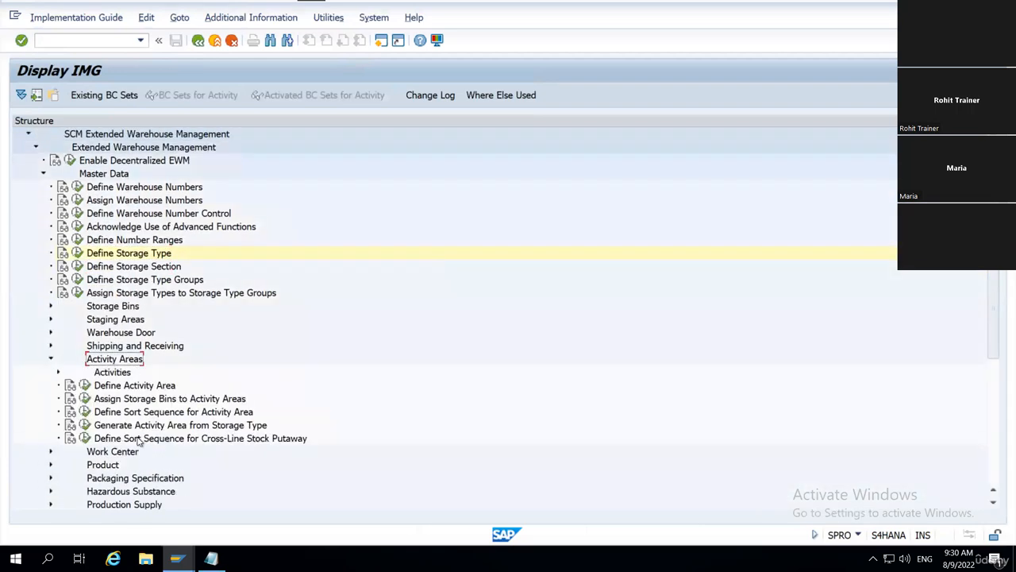
left_click(183, 426)
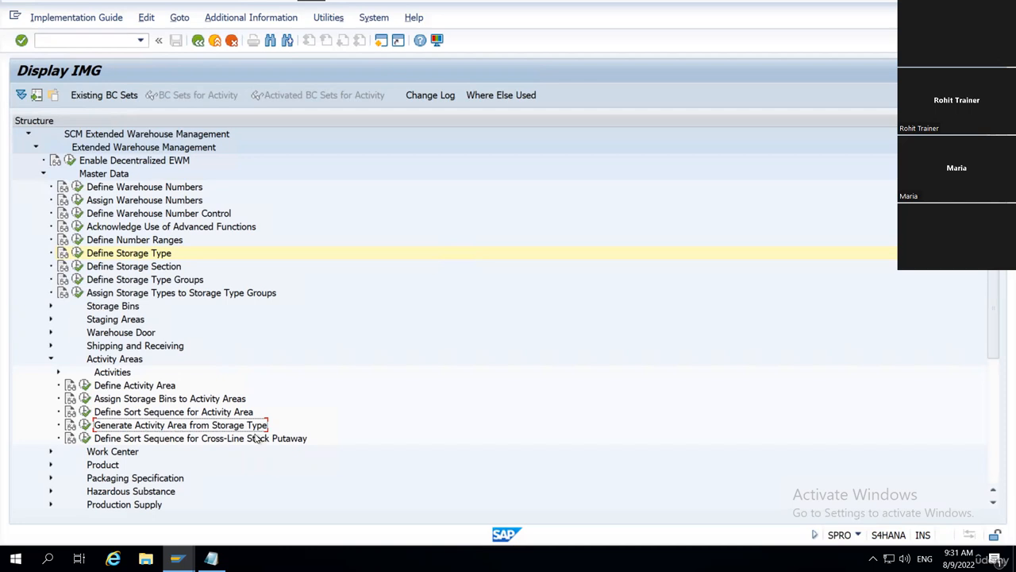
left_click(85, 427)
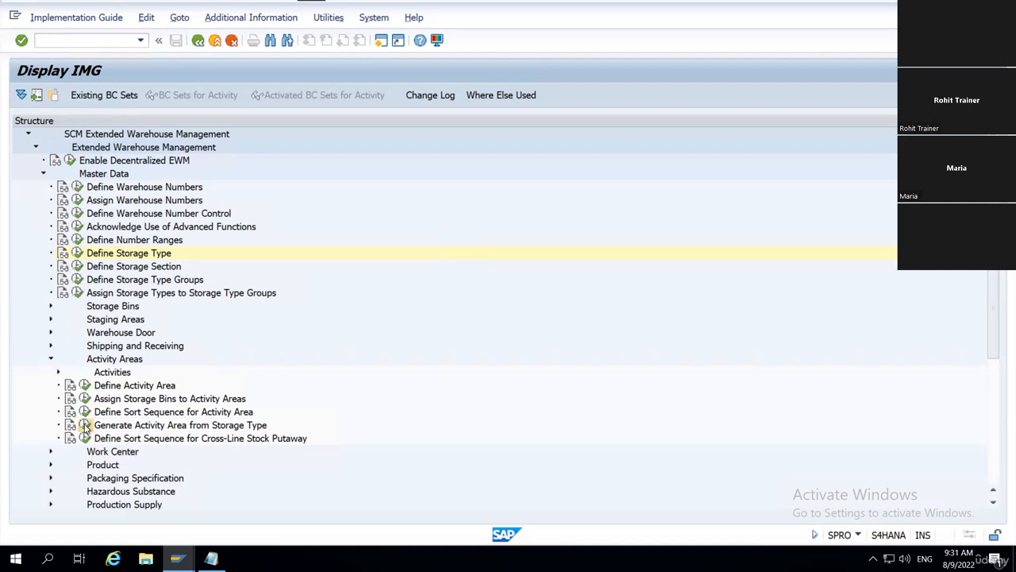
Try to generate activity areas for storage type st01, replacing the existing ones and using the IBM Configuration customizing request
left_click(242, 141)
type("s")
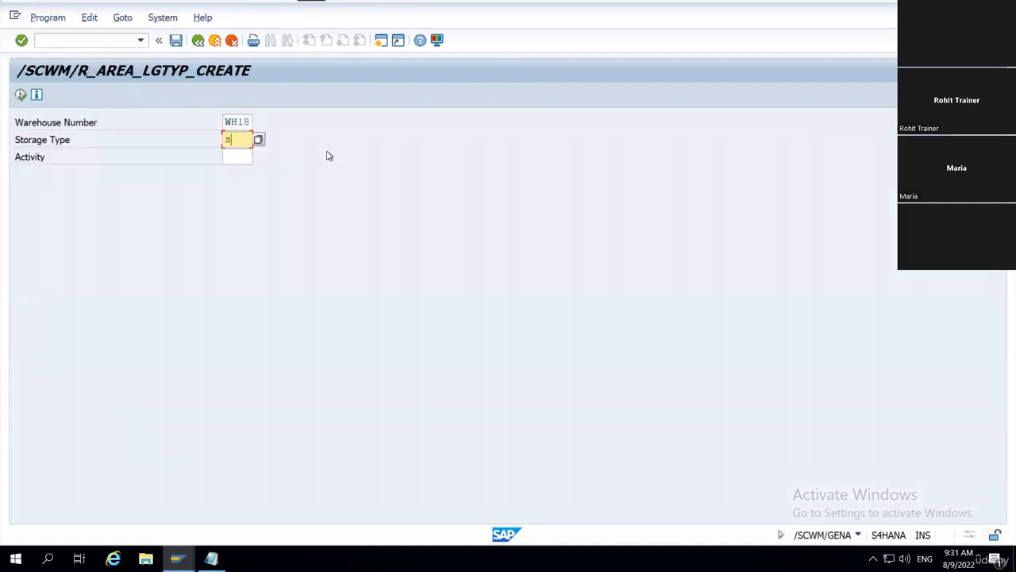
type("t01")
key("Tab")
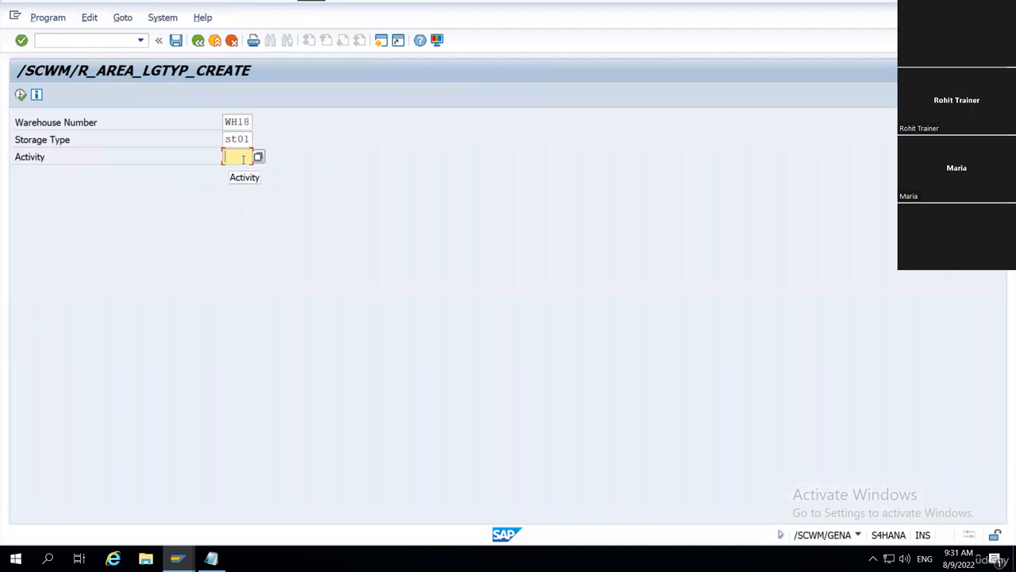
left_click(20, 95)
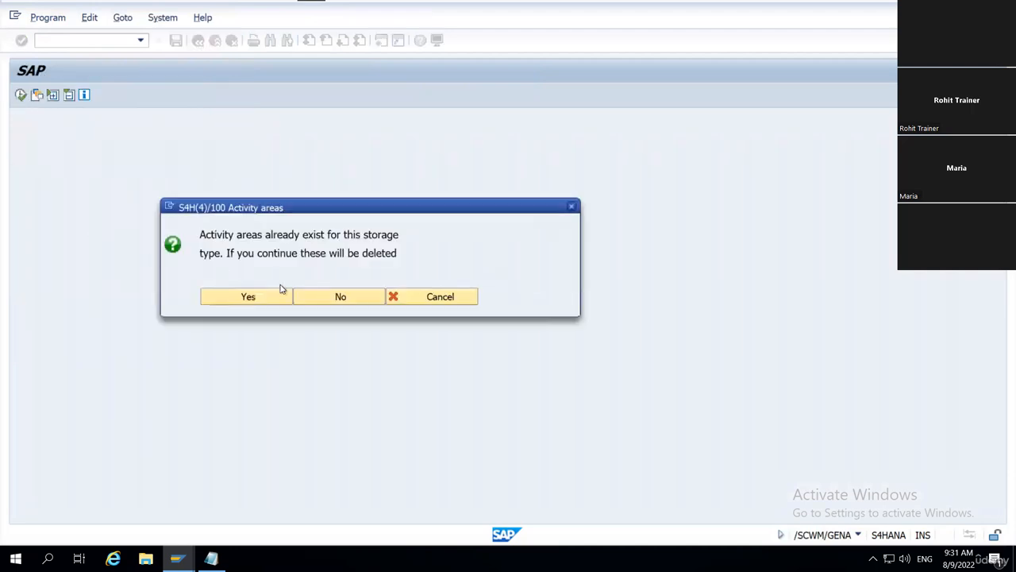
left_click(243, 297)
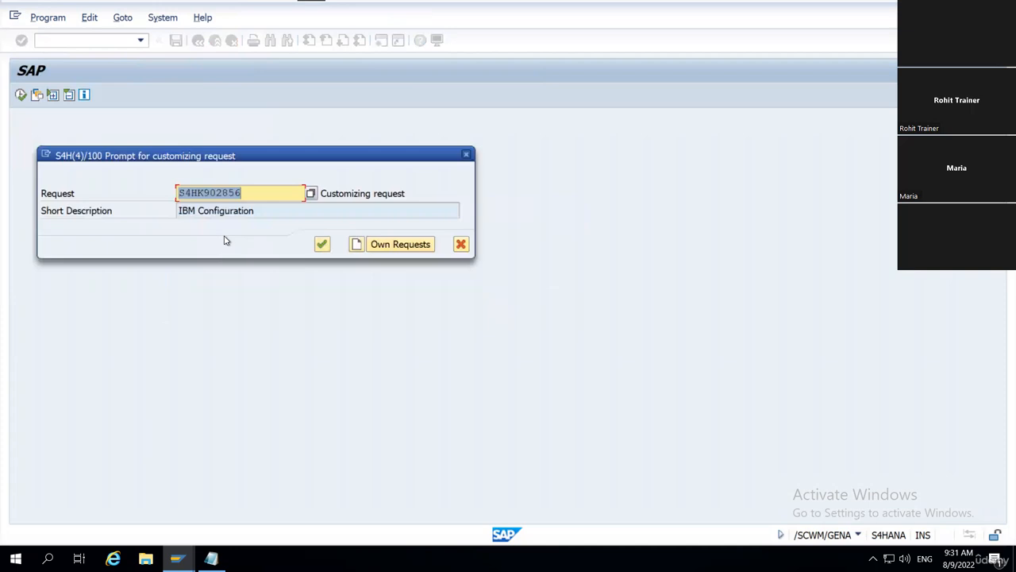
left_click(322, 244)
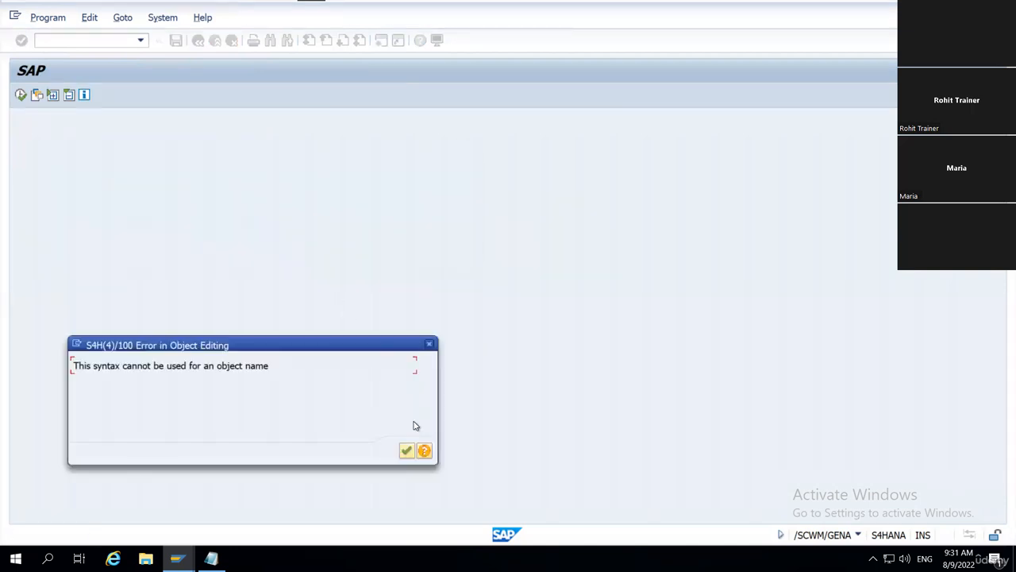
left_click(405, 450)
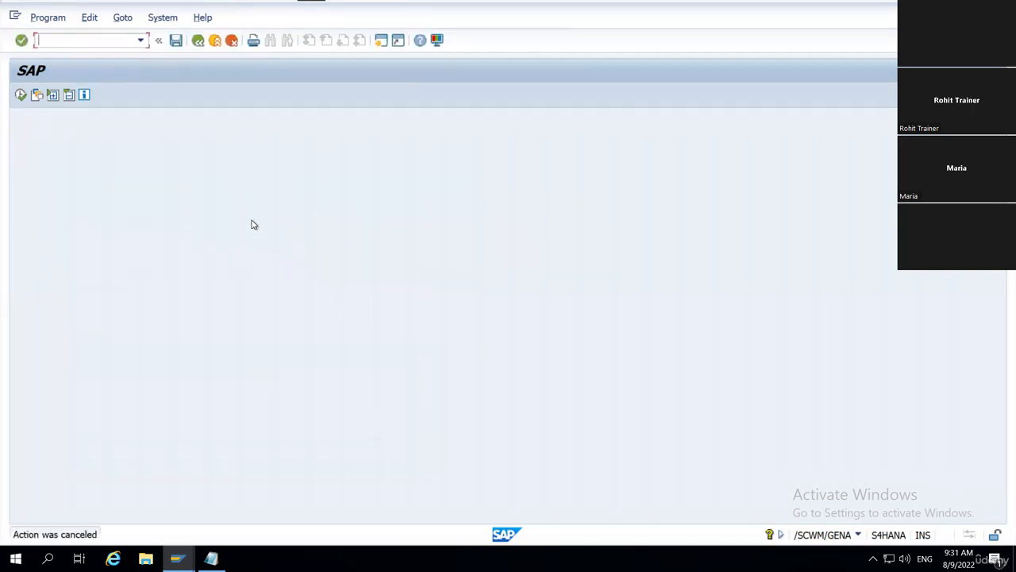
left_click(198, 41)
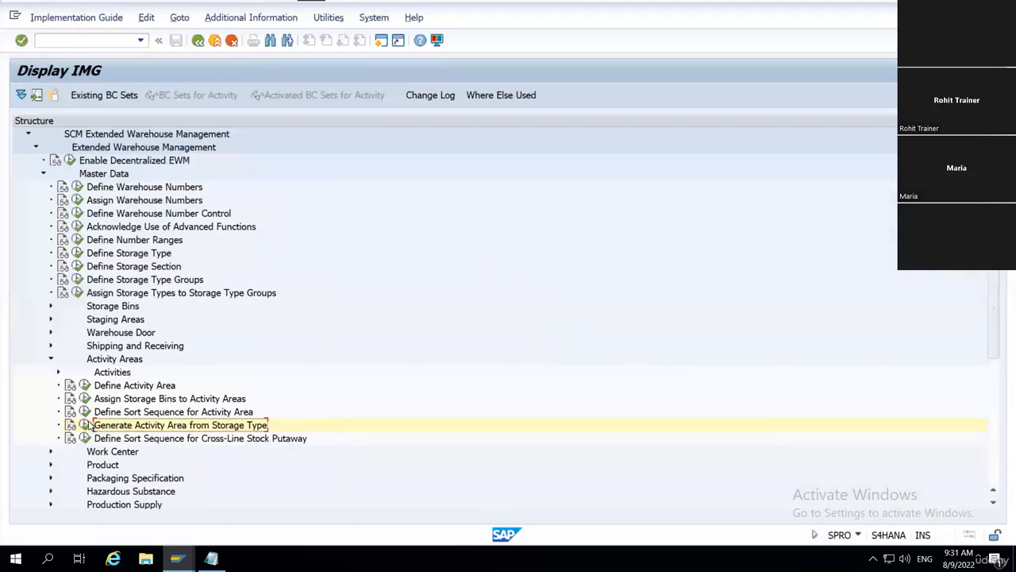
Generate the activity areas for storage type st02 in warehouse WH18, using the IBM Configuration customizing request
left_click(88, 425)
left_click(238, 141)
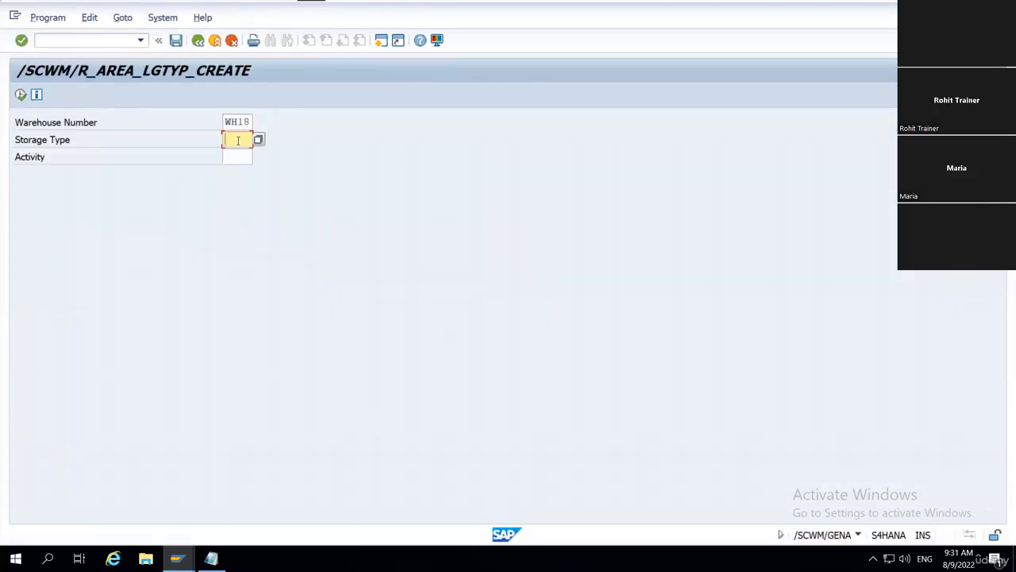
key("Down")
key("Return")
key("BackSpace")
type("2")
left_click(21, 95)
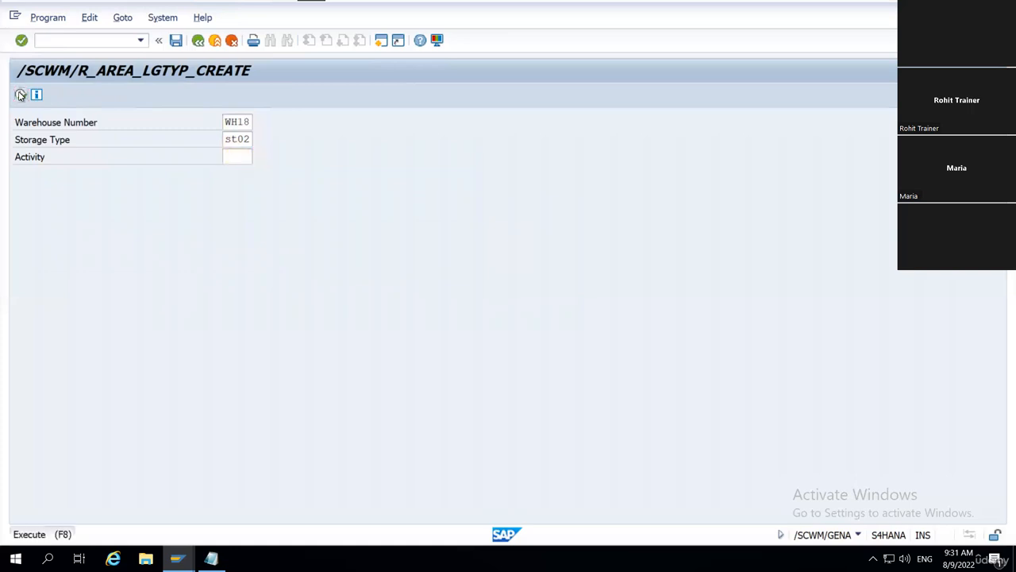
left_click(322, 244)
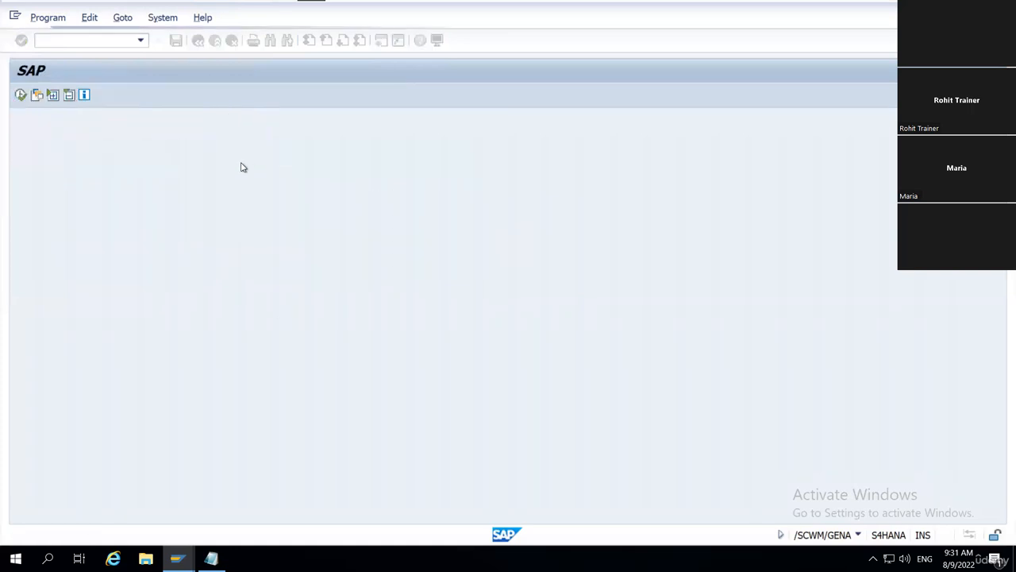
Generate the activity areas for storage type ST03 in warehouse WH18 with the IBM Configuration customizing request and return to the implementation guide
key("Tab")
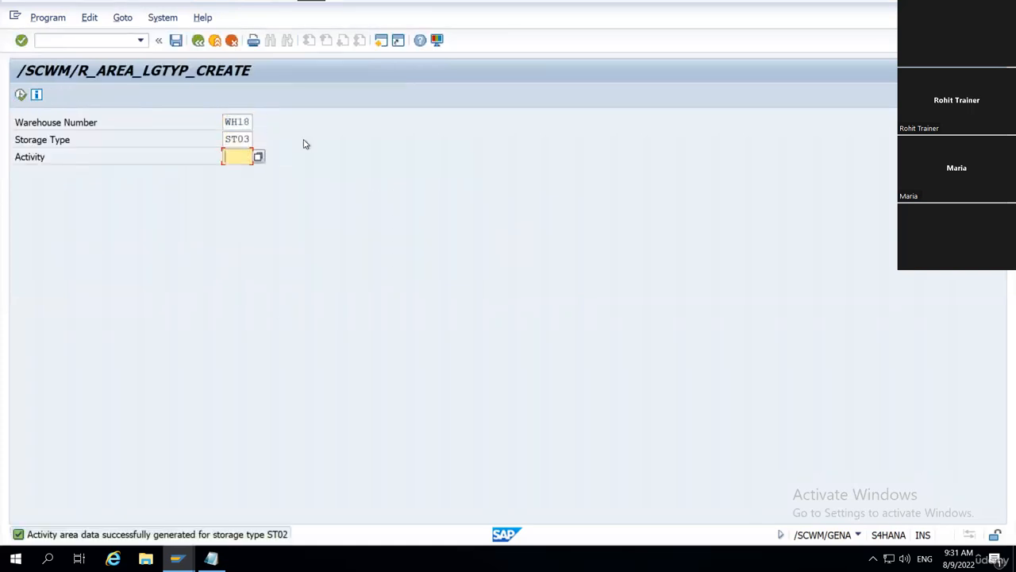
left_click(24, 95)
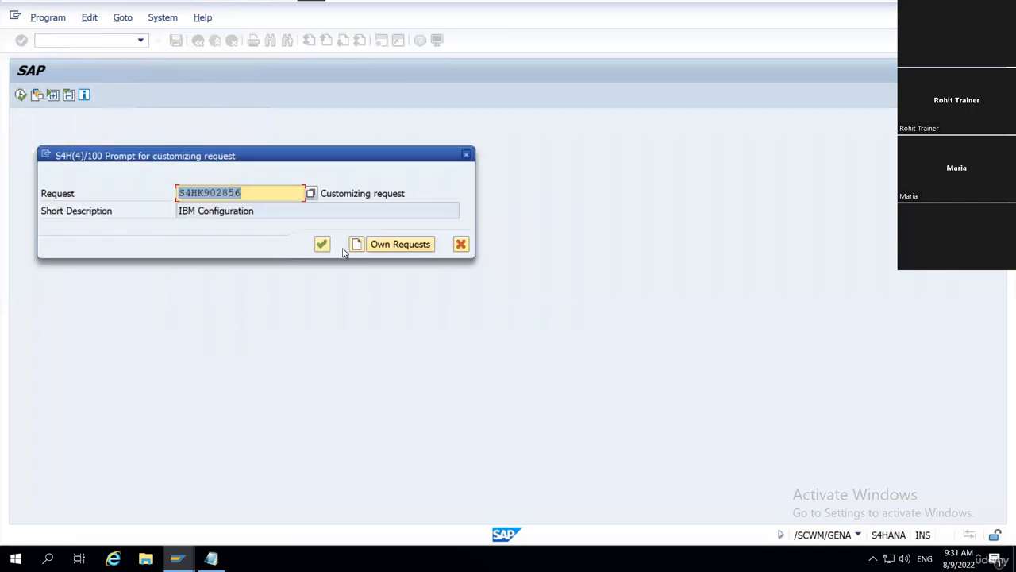
left_click(323, 243)
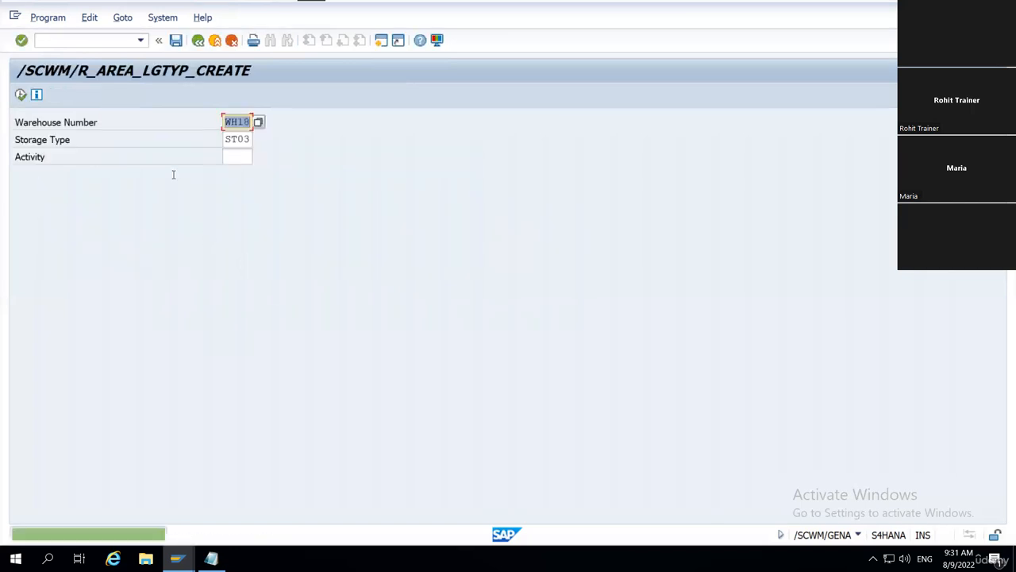
left_click(198, 40)
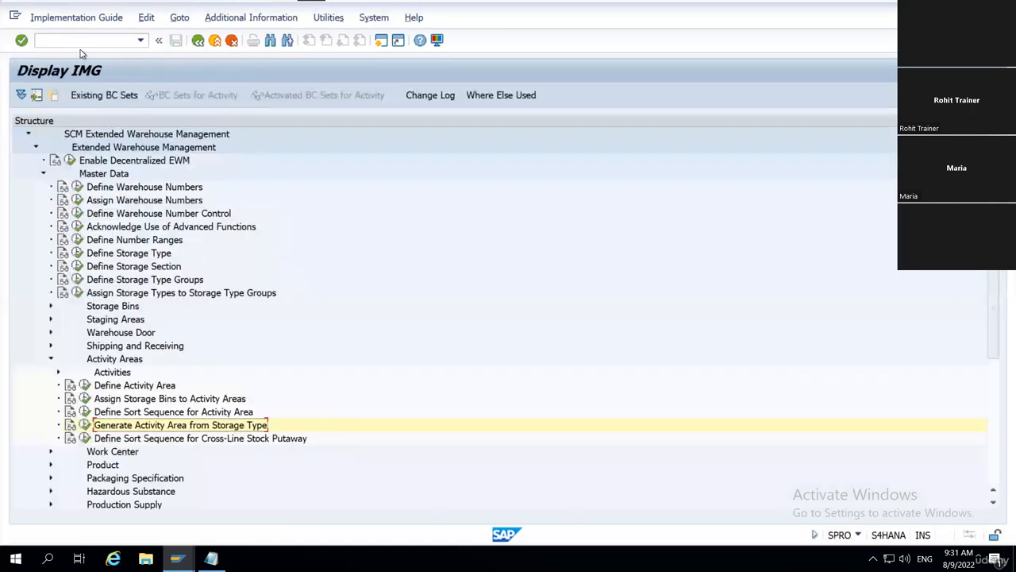
Open transaction /n/scwm/ls11 and list the storage bins of storage type ST01 in warehouse WH18
left_click(82, 43)
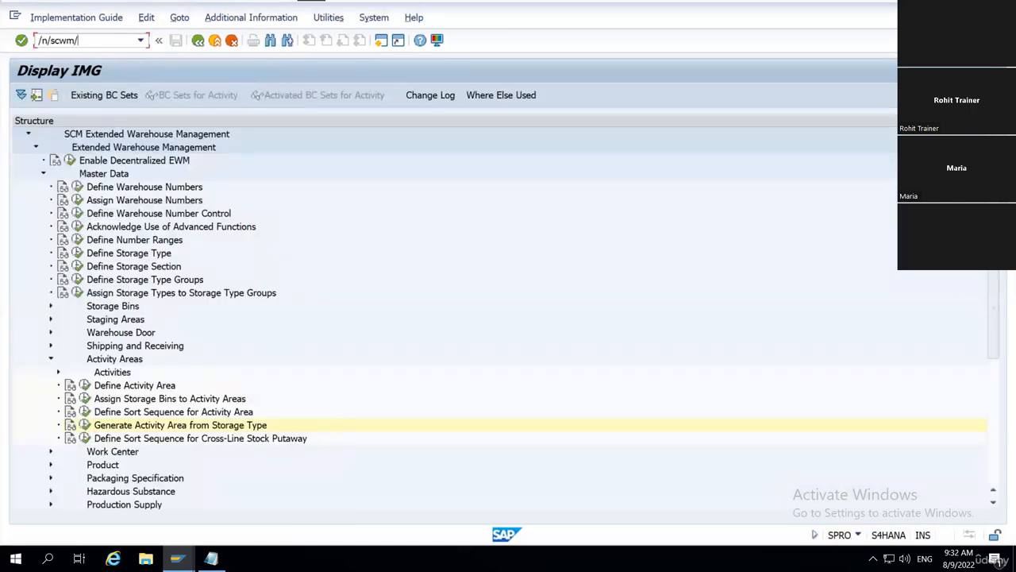
type("/n/scwm/ls11")
key("Return")
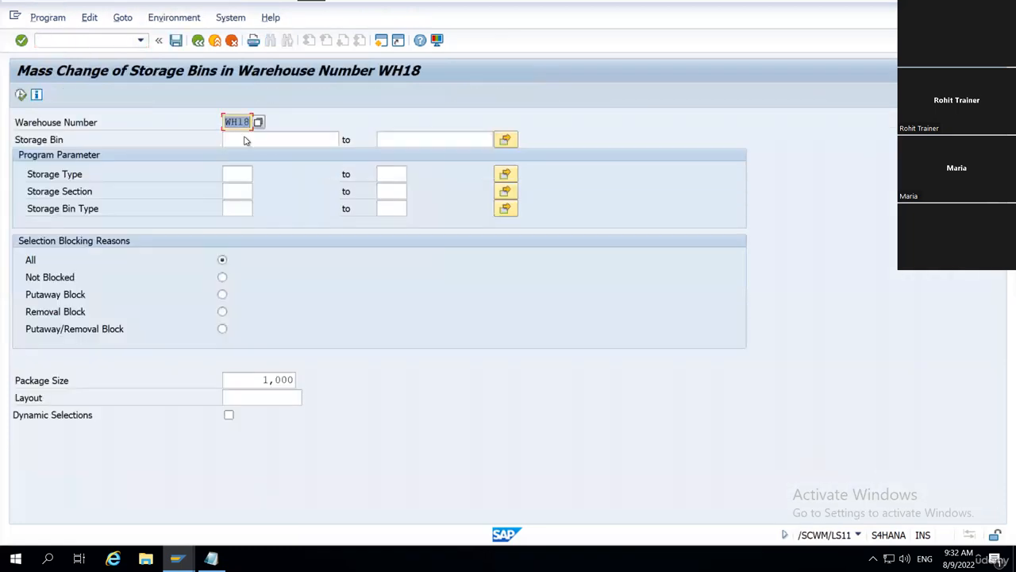
left_click(235, 174)
type("St")
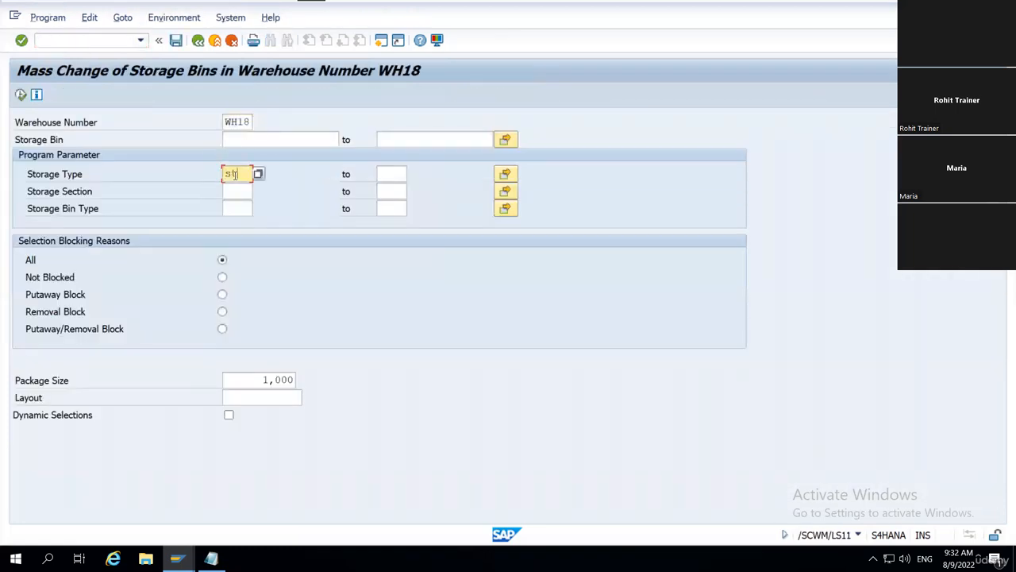
type("01")
left_click(21, 95)
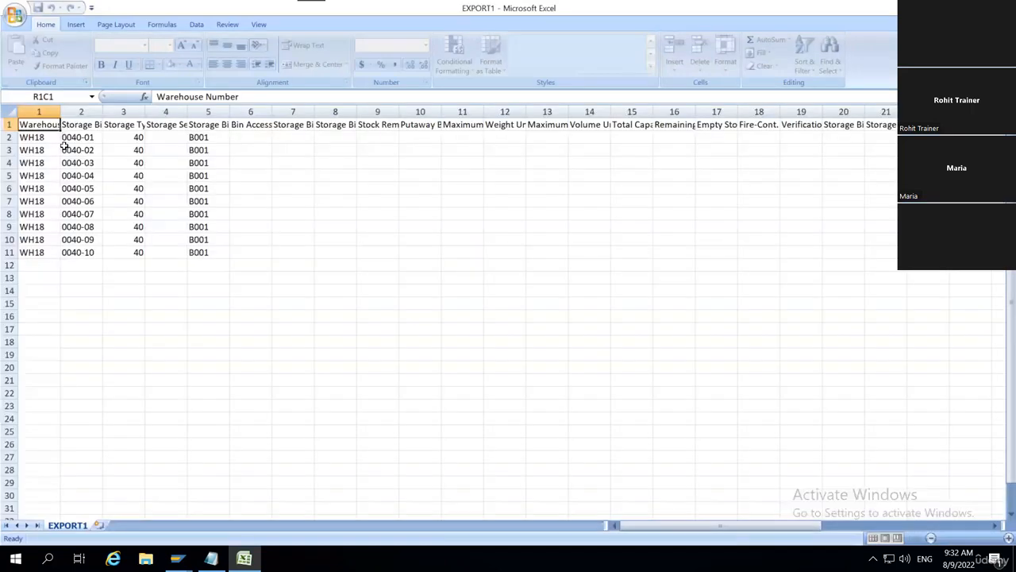
Clear the storage type, storage section and storage bin type values from all data rows of the EXPORT1 sheet
left_click(77, 139)
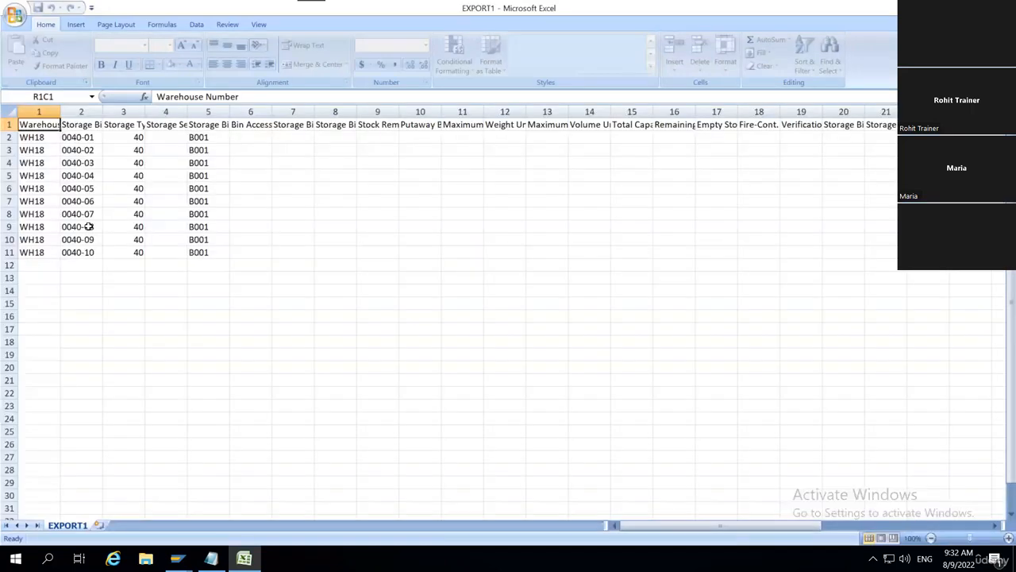
mouse_move(90, 258)
left_mouse_down()
mouse_move(89, 242)
mouse_move(90, 250)
left_mouse_up()
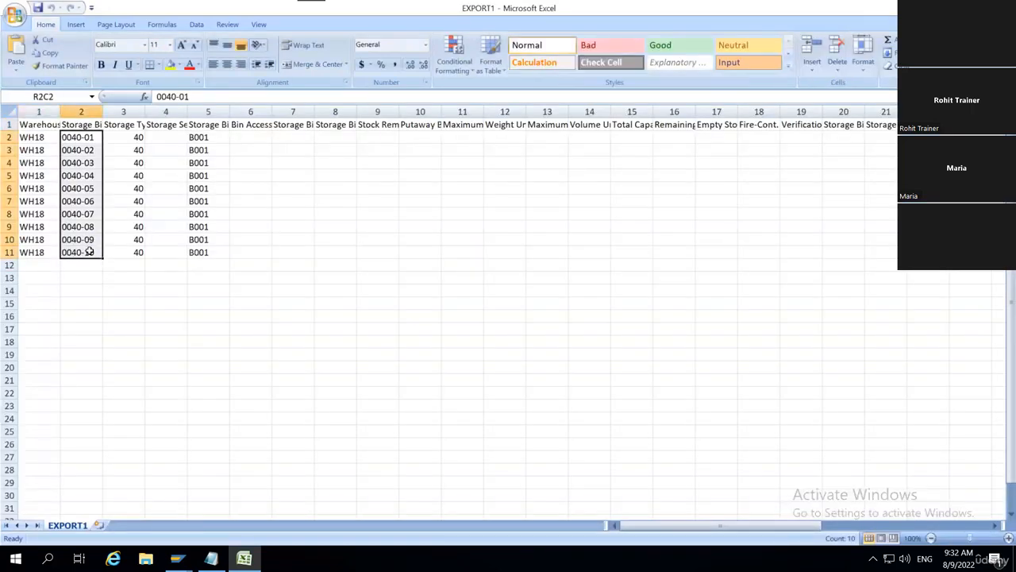
left_click(135, 136)
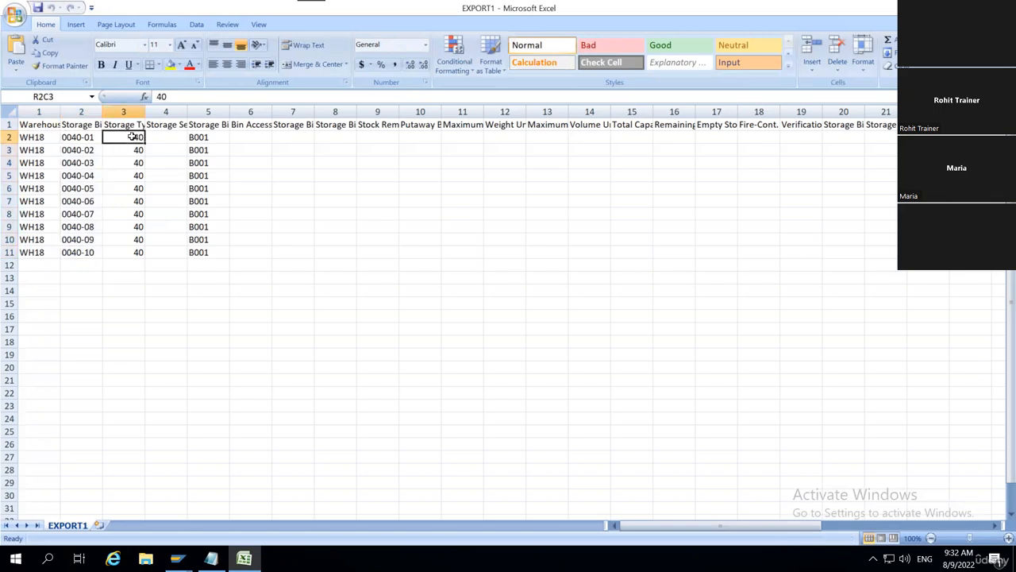
left_click_drag(222, 200, 213, 253)
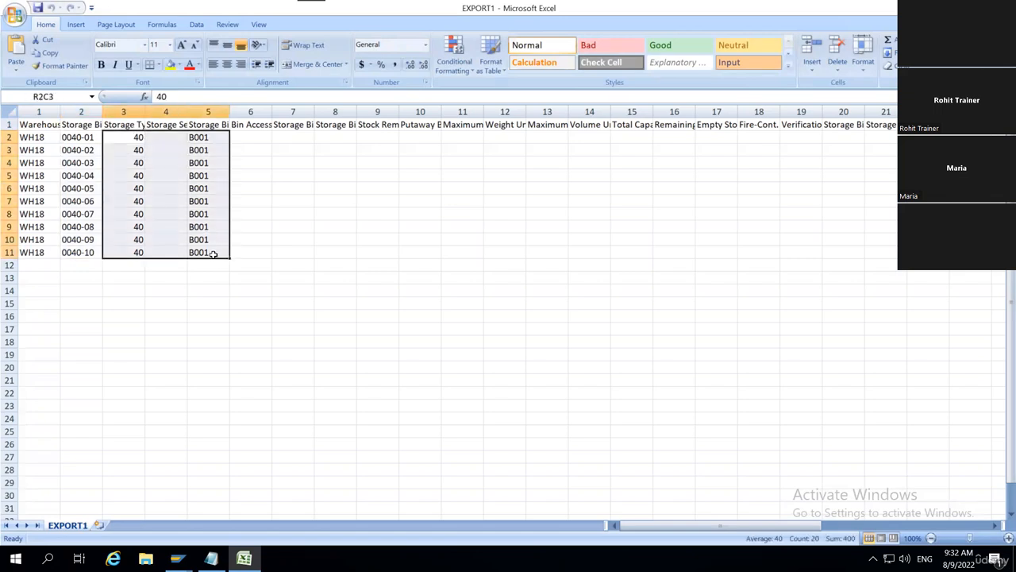
key("Delete")
Replace every 0040 with ST01 in the storage bin names of the EXPORT1 sheet
left_click(76, 136)
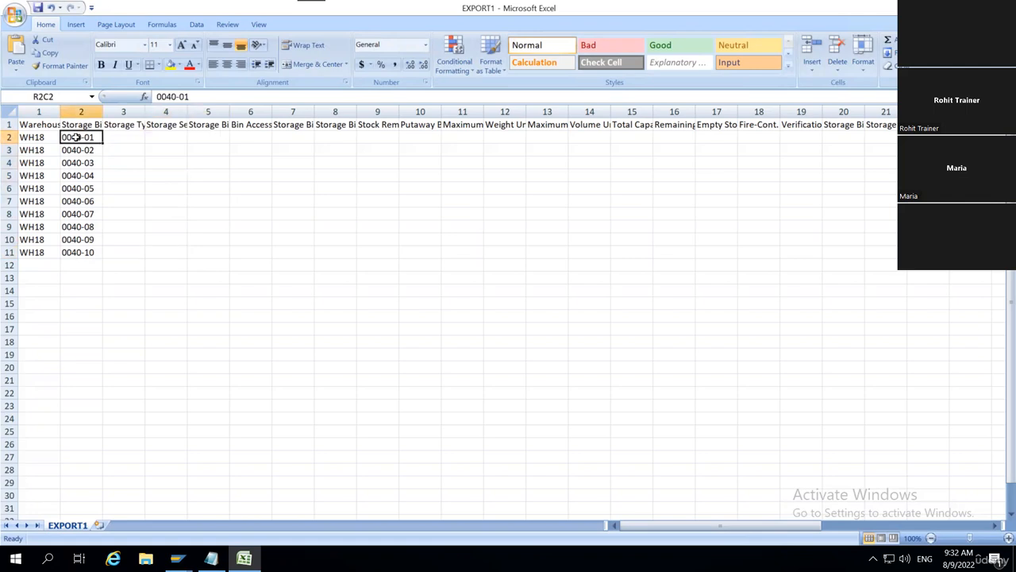
left_click_drag(91, 142, 77, 252)
key("ctrl+f")
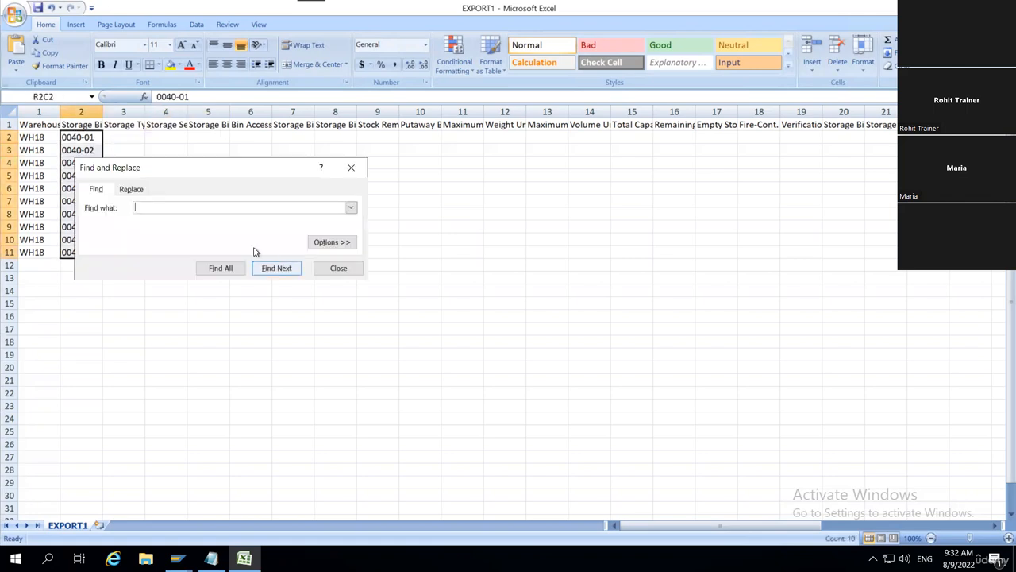
left_click(131, 188)
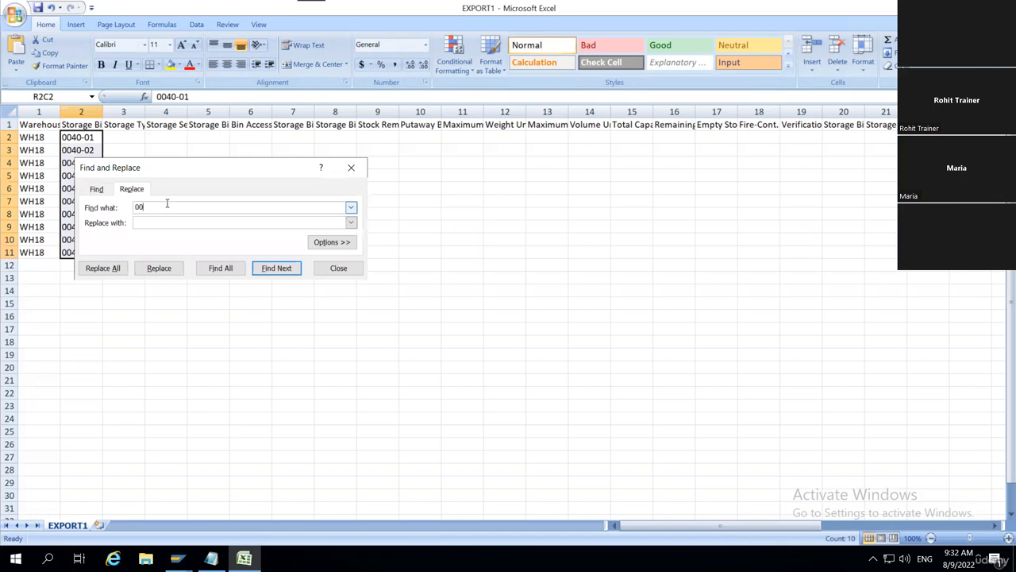
left_click(164, 223)
left_click(102, 267)
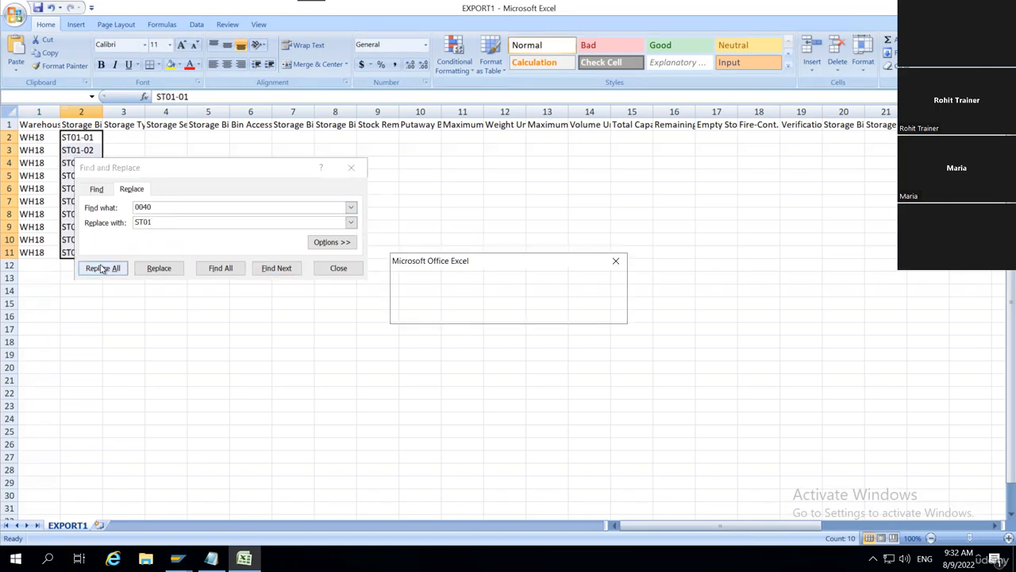
left_click(510, 314)
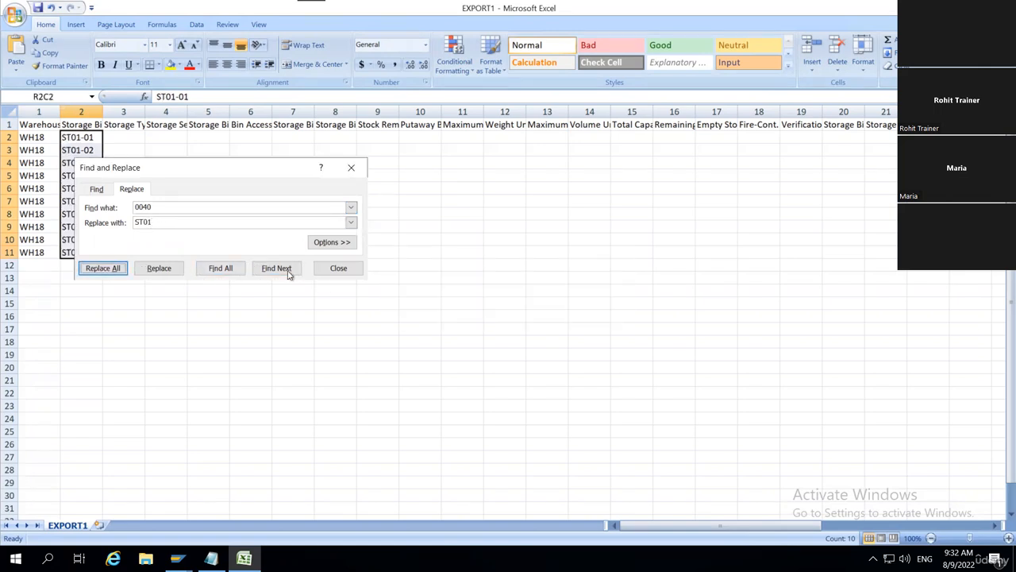
left_click(337, 268)
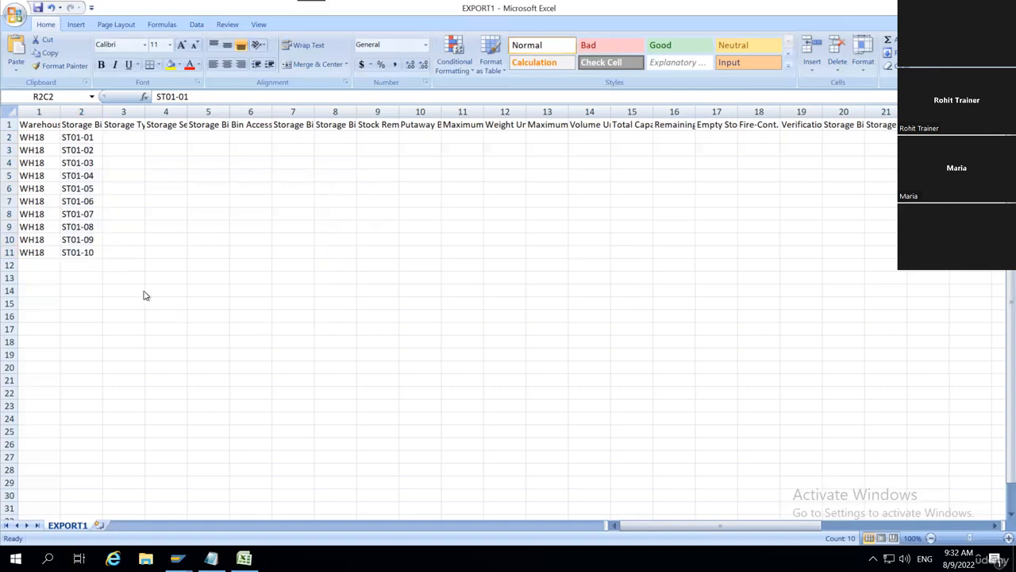
Renumber the storage bins in rows 2 to 11 as a series from ST01-03 to ST01-12
key("alt+Tab")
key("alt+Tab")
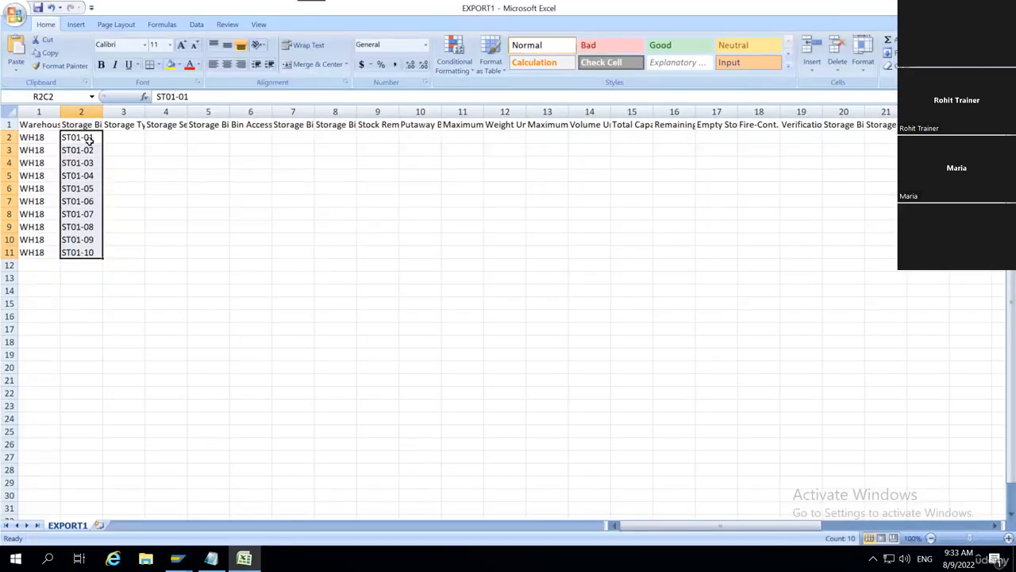
double_click(95, 138)
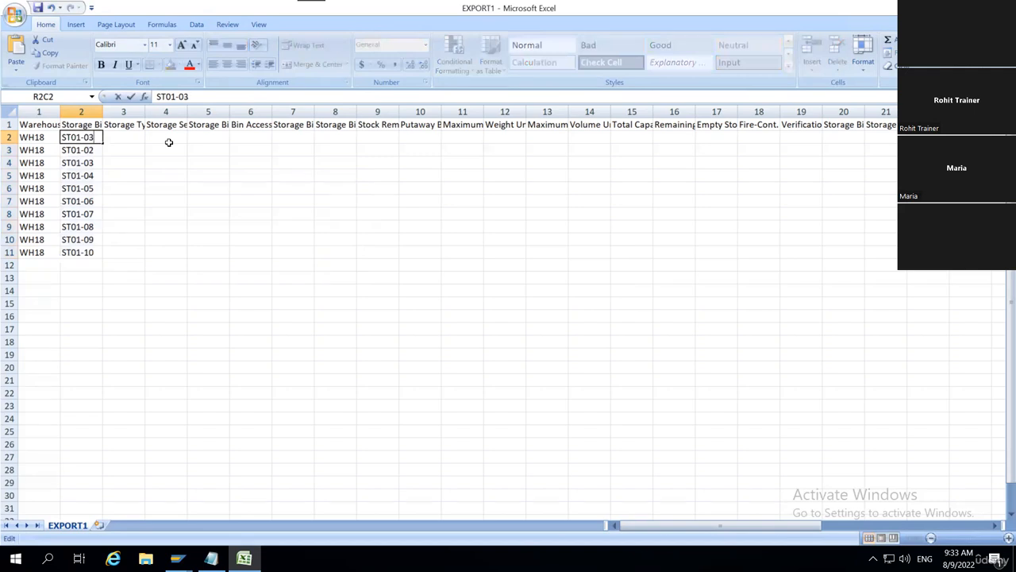
key("Return")
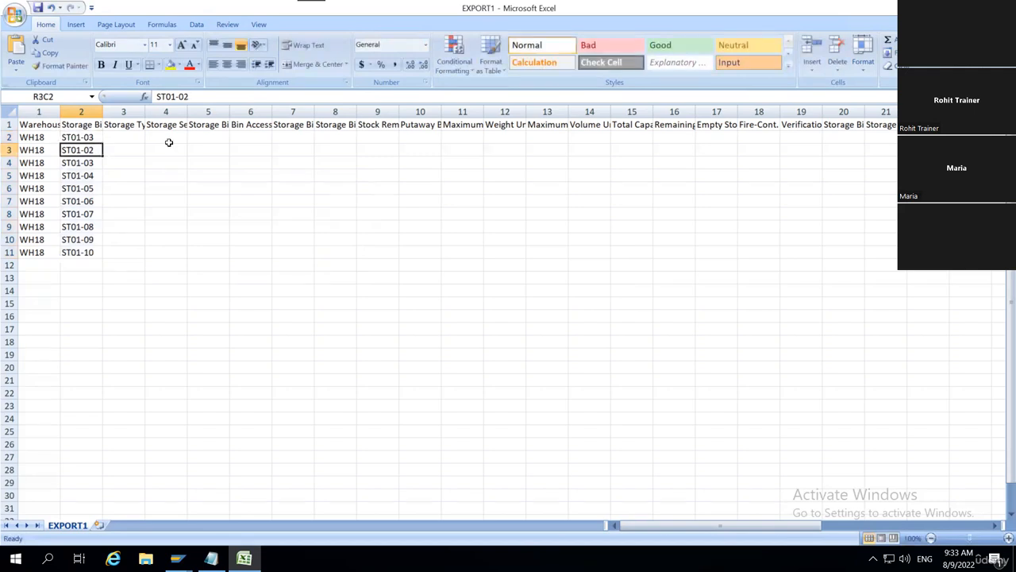
left_click(96, 139)
left_click_drag(102, 250, 102, 259)
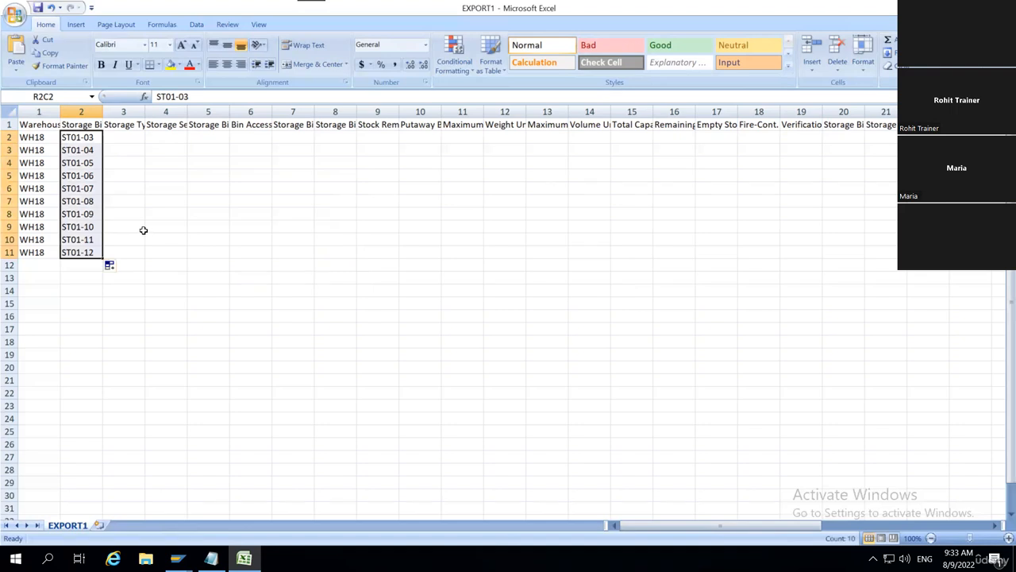
left_click(135, 227)
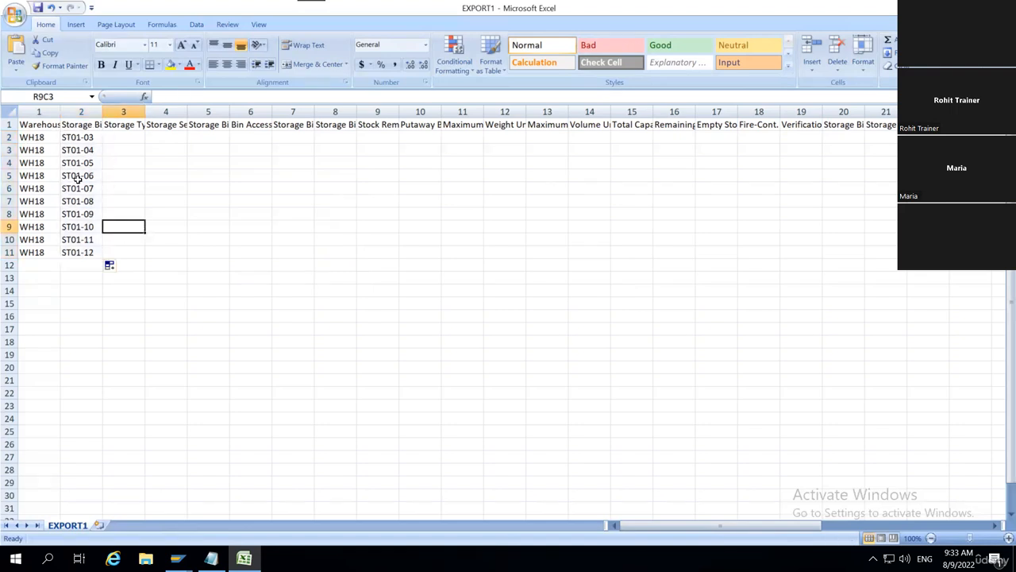
Enter ST01 as the storage type and copy it unchanged to all ten storage bin rows
left_click(123, 137)
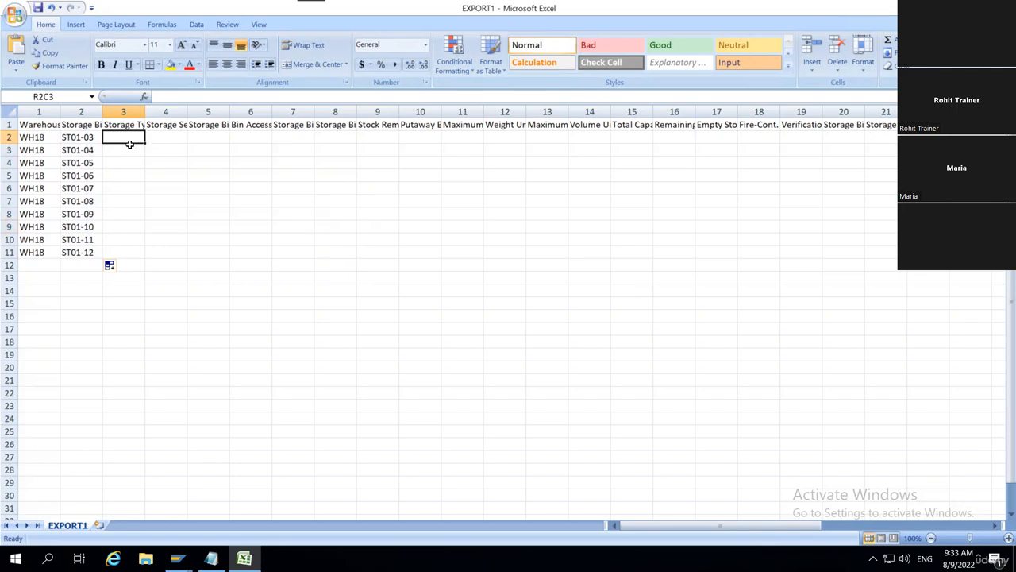
type("ST01")
key("Return")
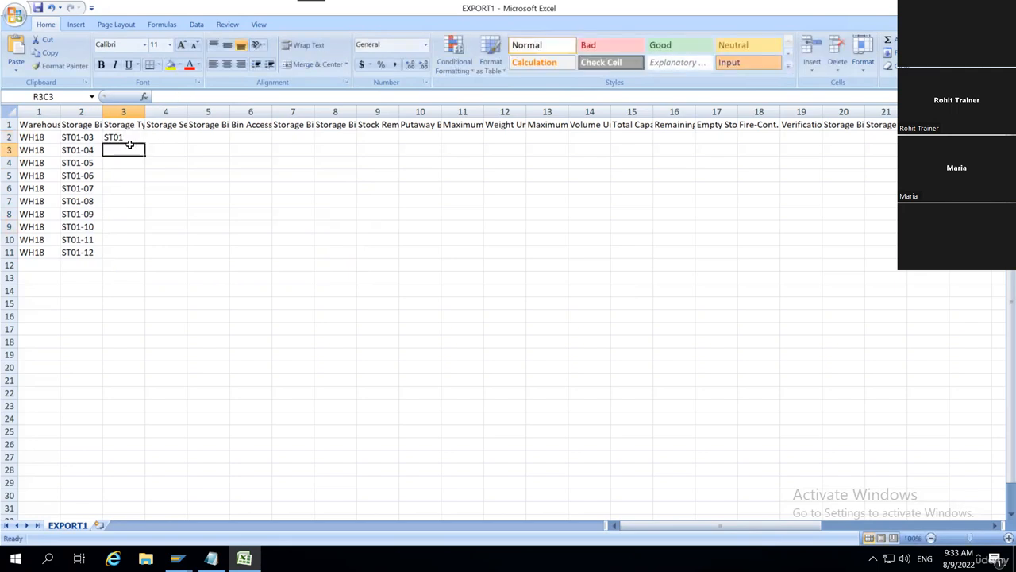
left_click(129, 138)
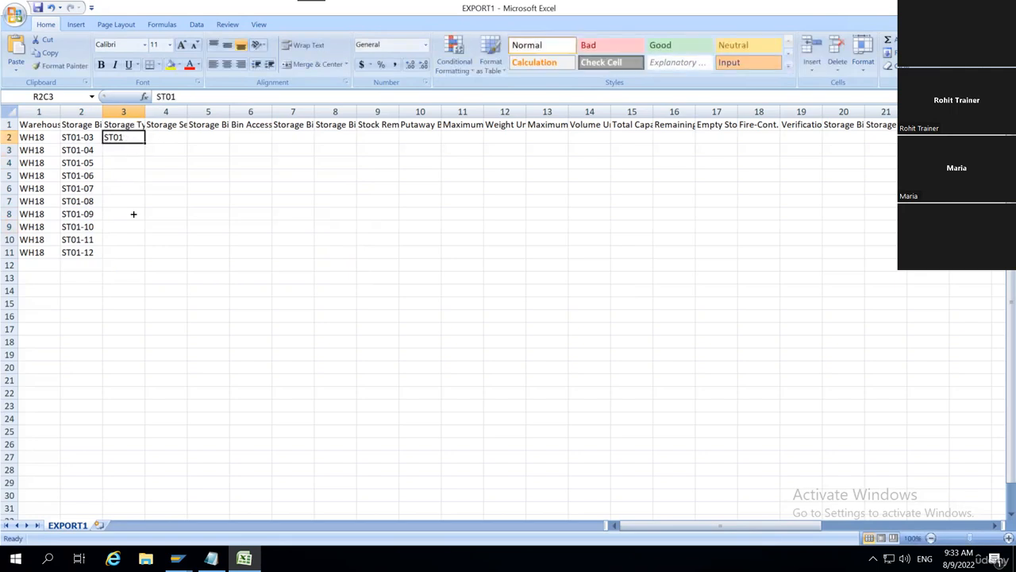
left_click_drag(134, 213, 133, 252)
left_click(157, 265)
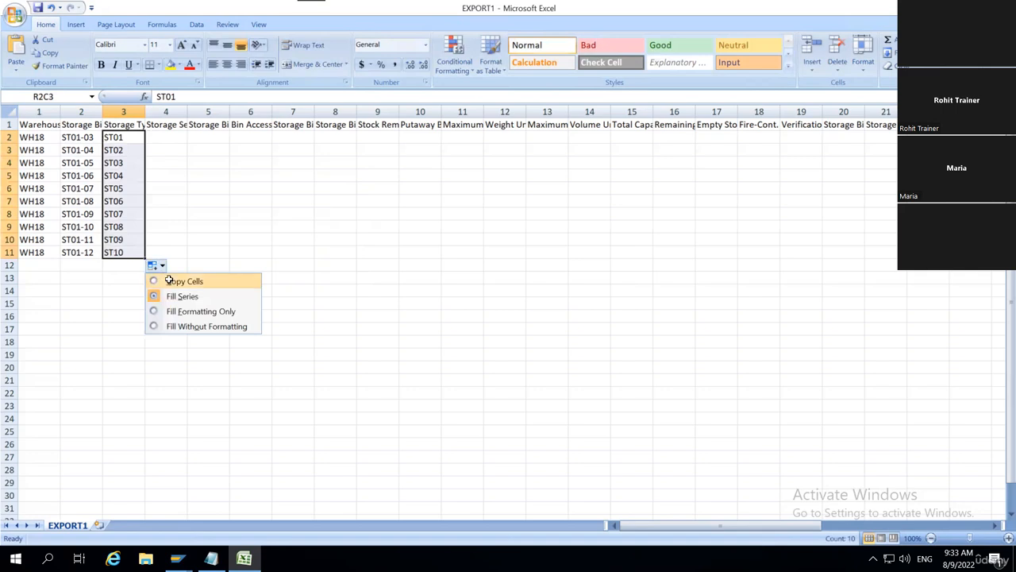
left_click(170, 280)
left_click(189, 228)
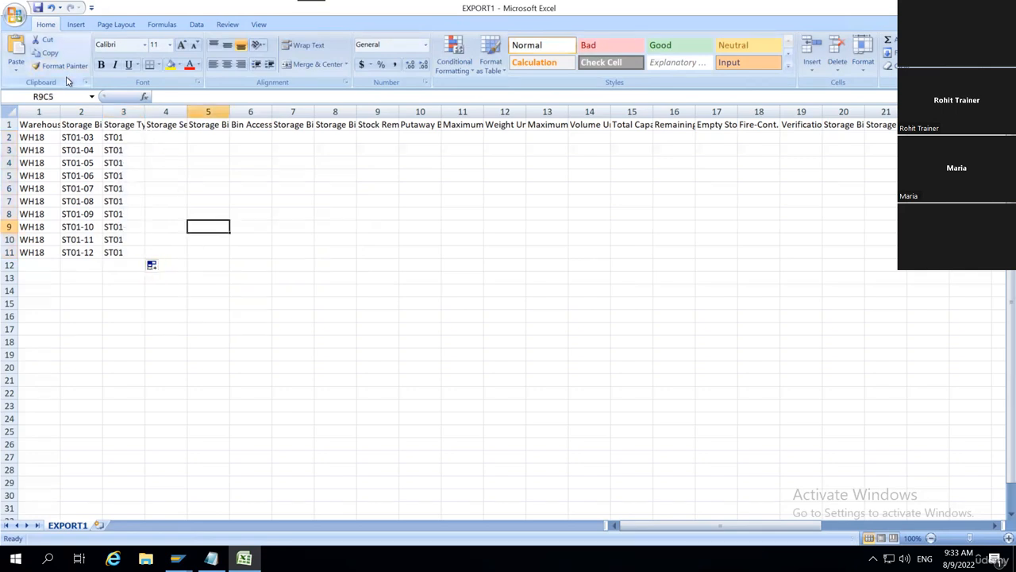
Save the sheet as the comma-delimited CSV file EXPORT1 on the Desktop, overwriting the existing file, and close it
key("ctrl+s")
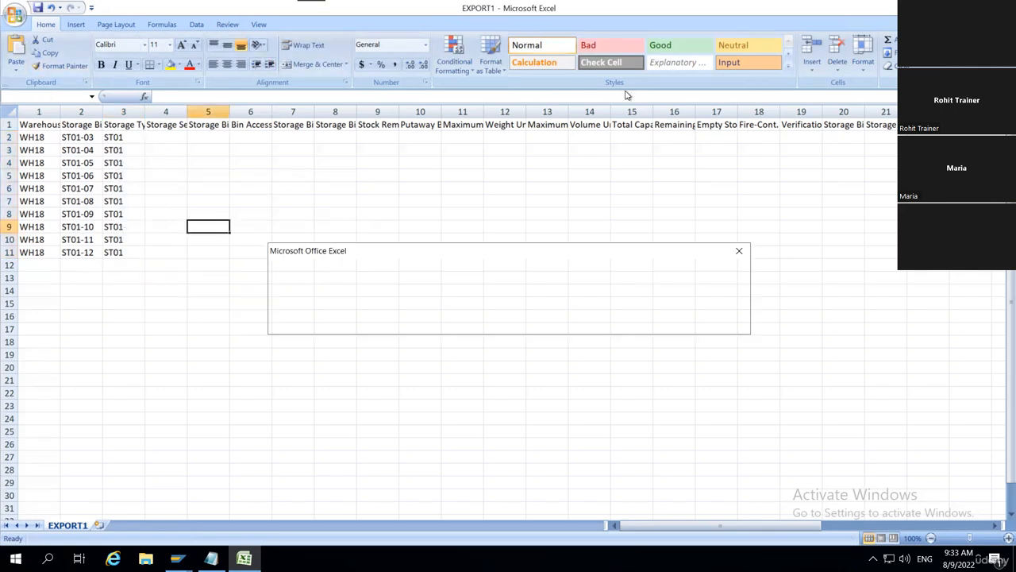
left_click(458, 318)
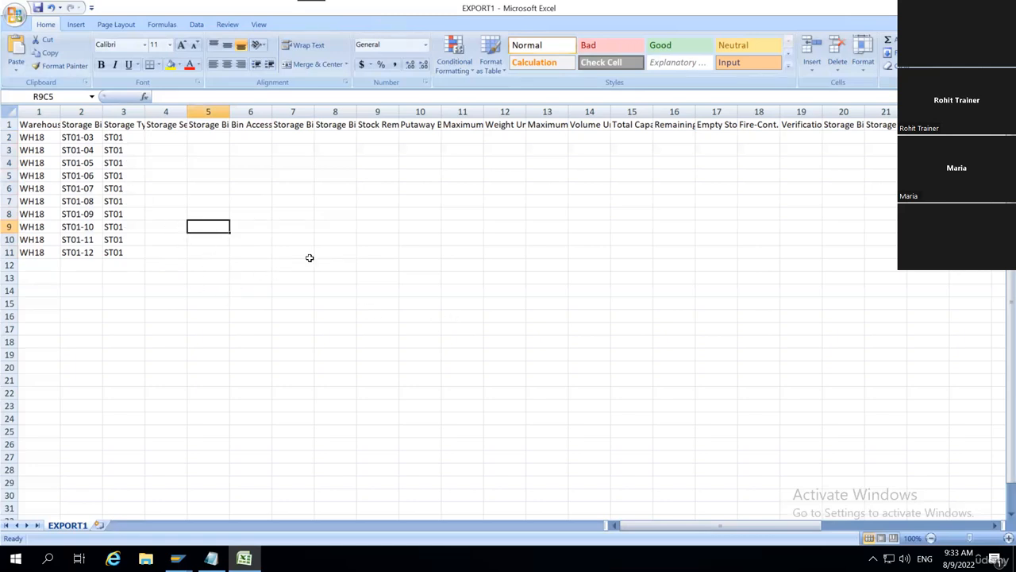
key("ctrl+w")
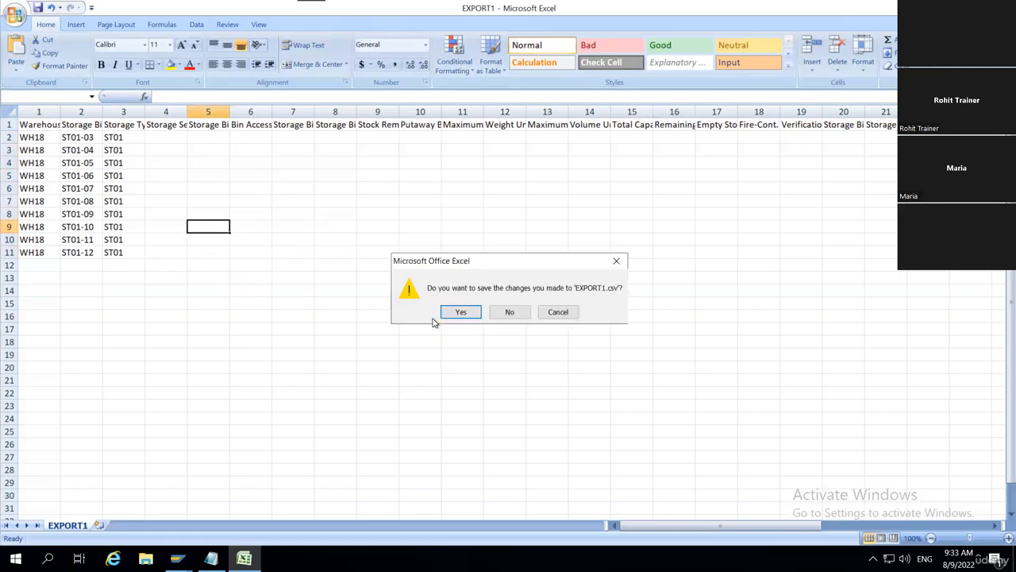
left_click(460, 317)
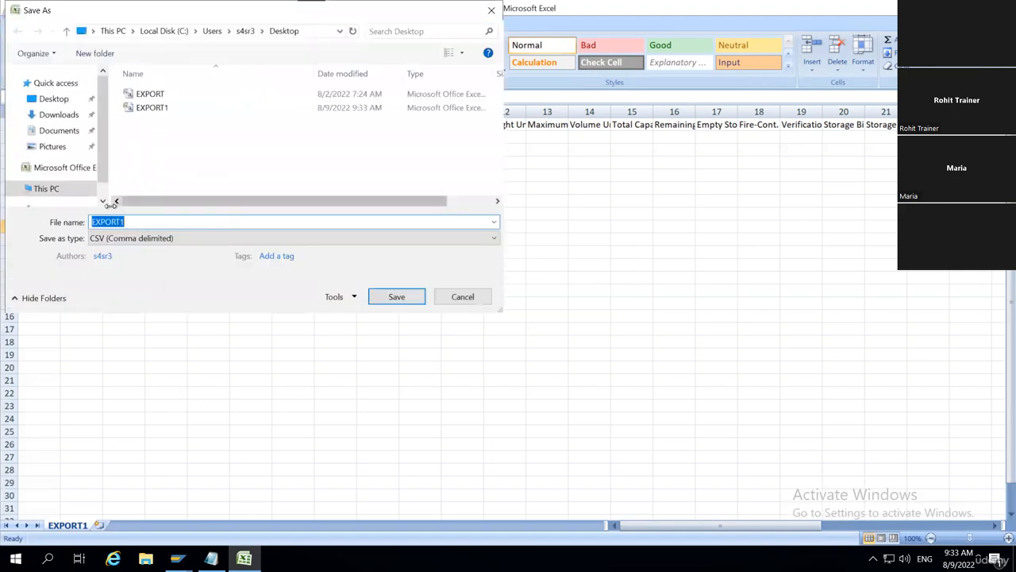
left_click(389, 297)
left_click(543, 288)
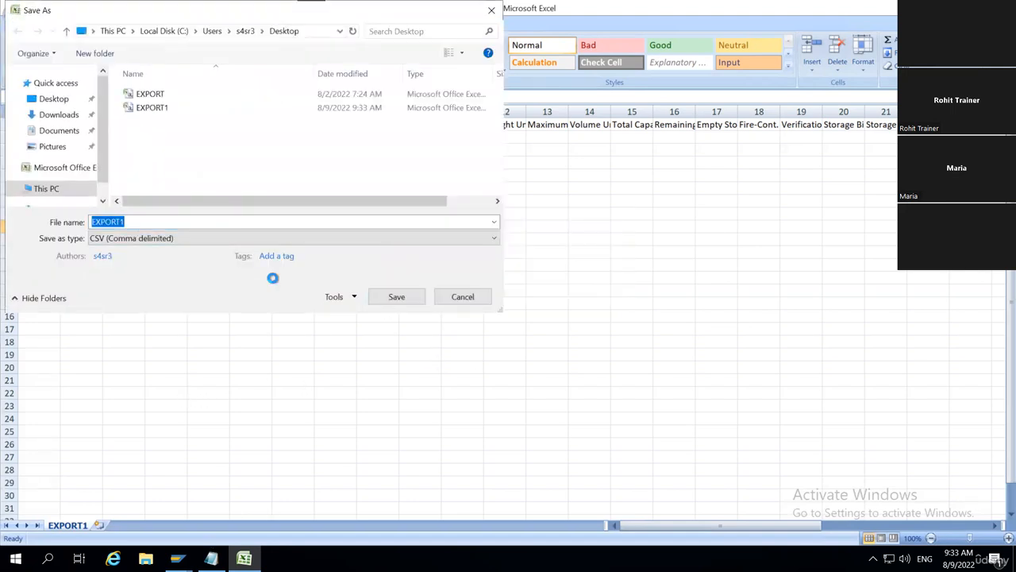
left_click(443, 327)
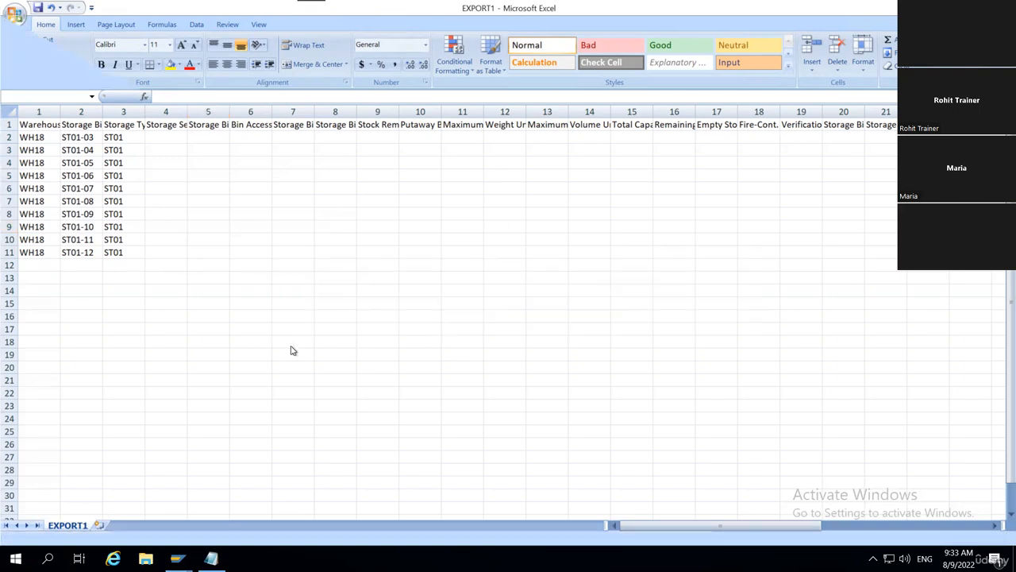
Switch to SAP, start /O/SCWM/SBUP and choose EXPORT1.csv from the Desktop as the local file to load
left_click(177, 558)
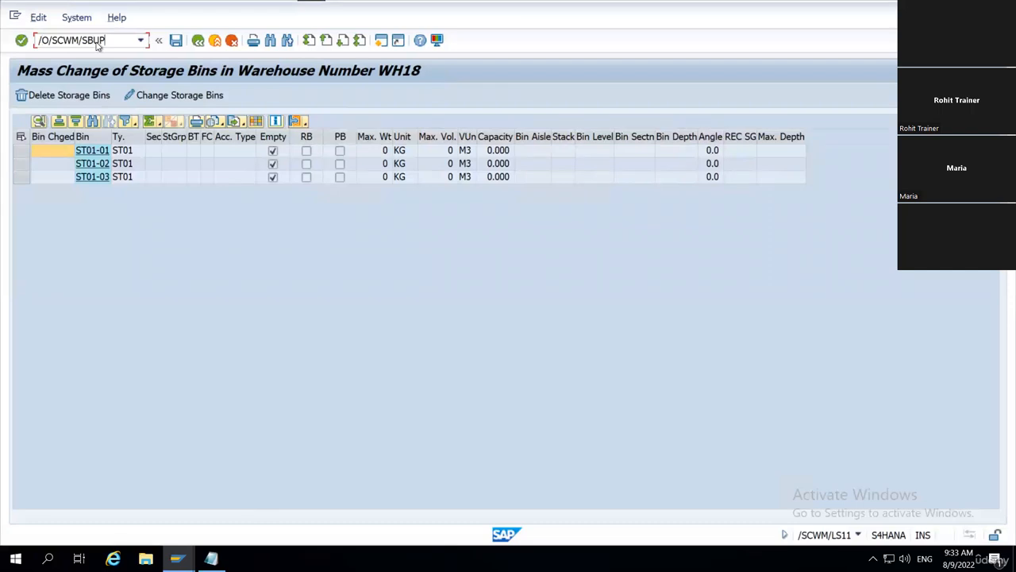
key("Return")
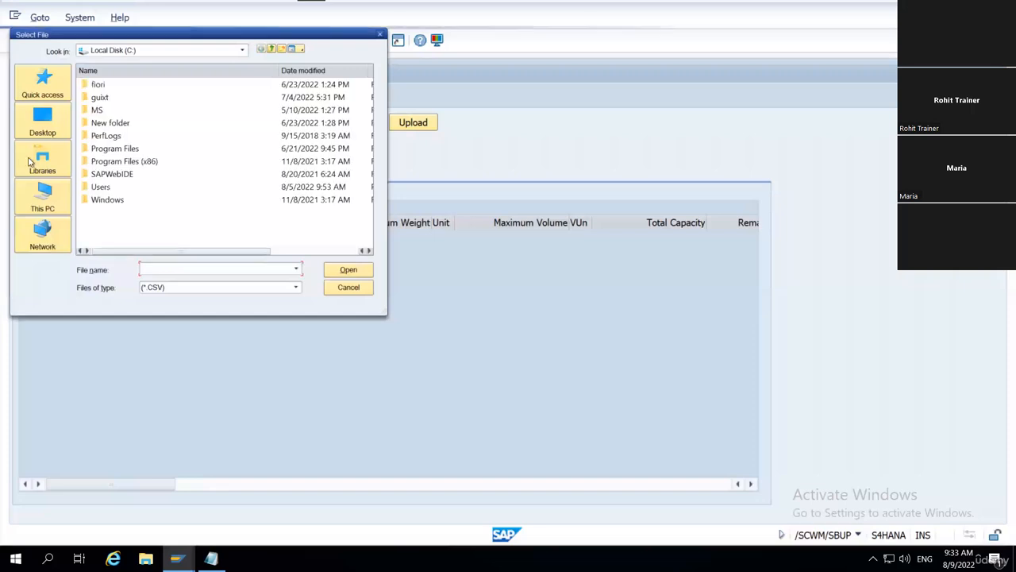
left_click(42, 120)
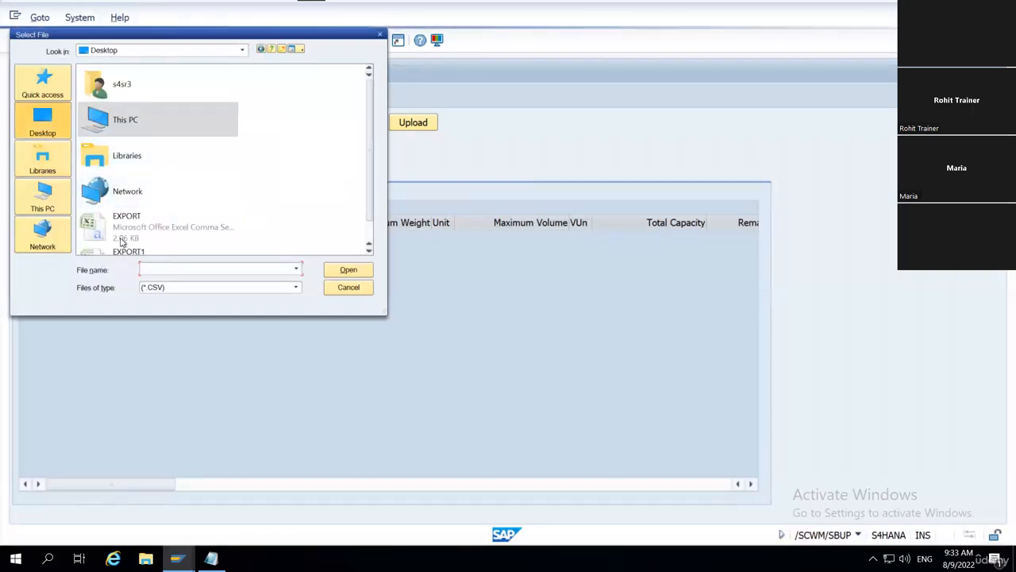
scroll(158, 234, "down", 1)
double_click(161, 239)
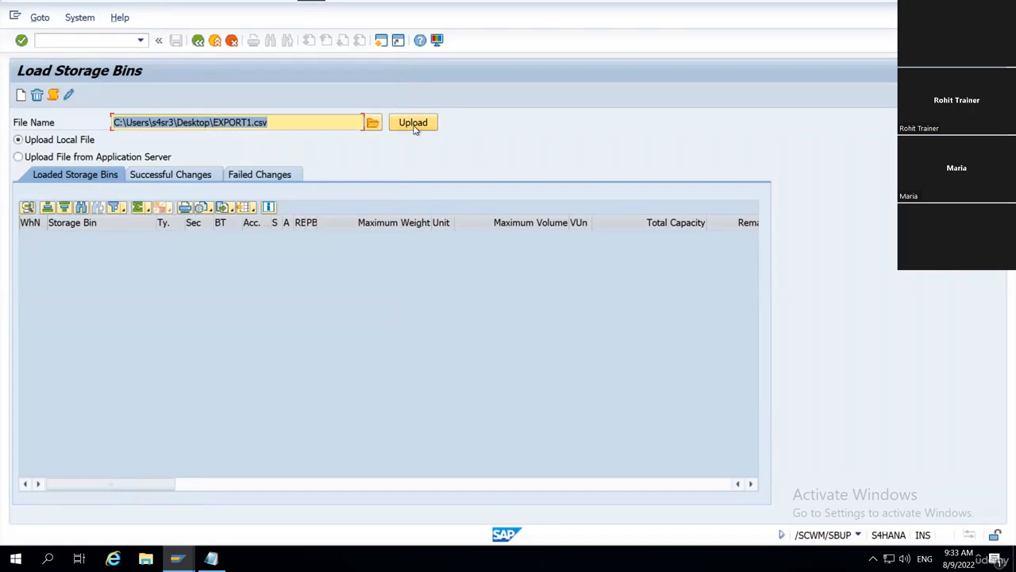
Upload EXPORT1.csv and create its ST01 storage bins, checking the list of failed changes
left_click(413, 124)
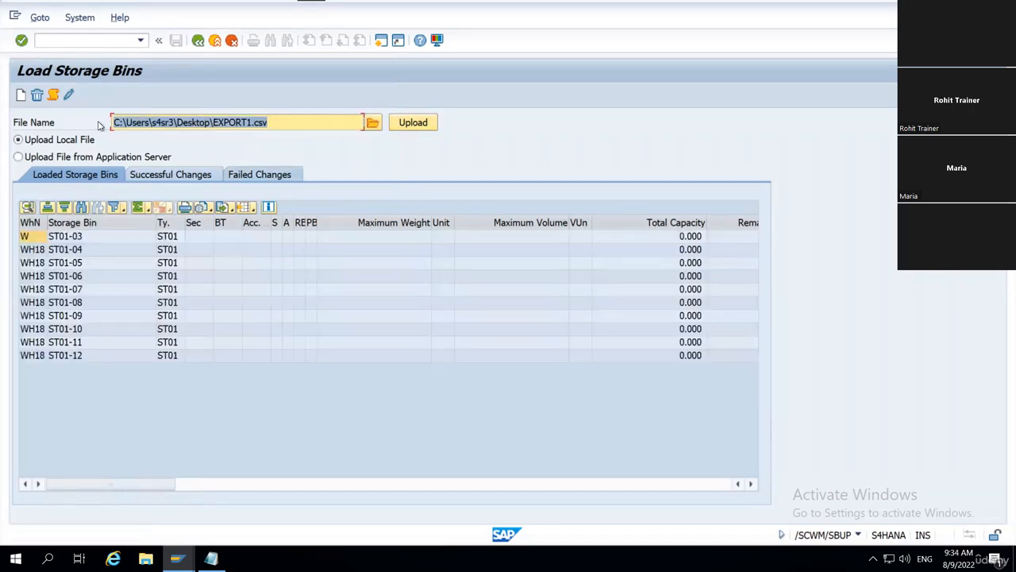
left_click(21, 96)
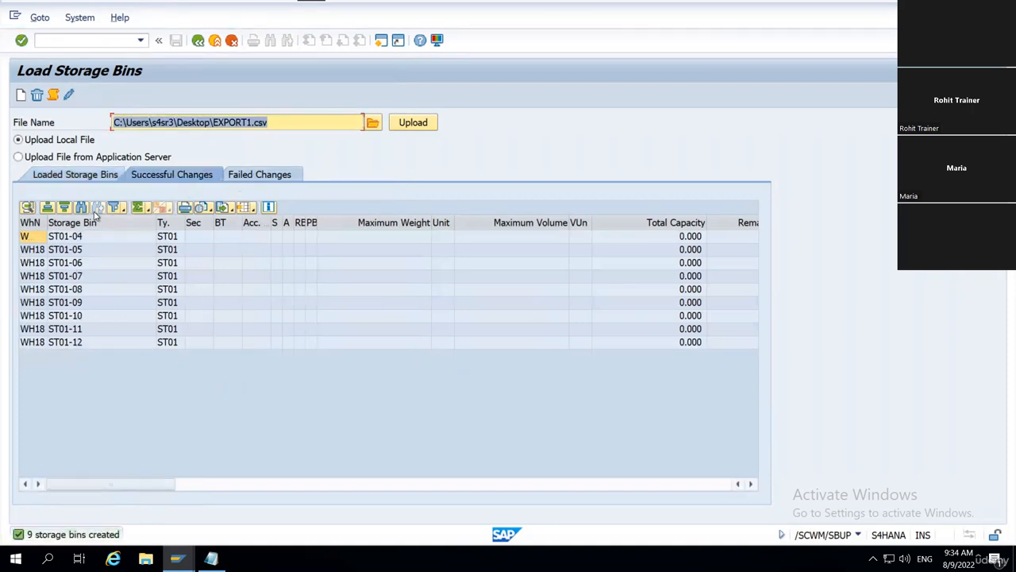
left_click(258, 175)
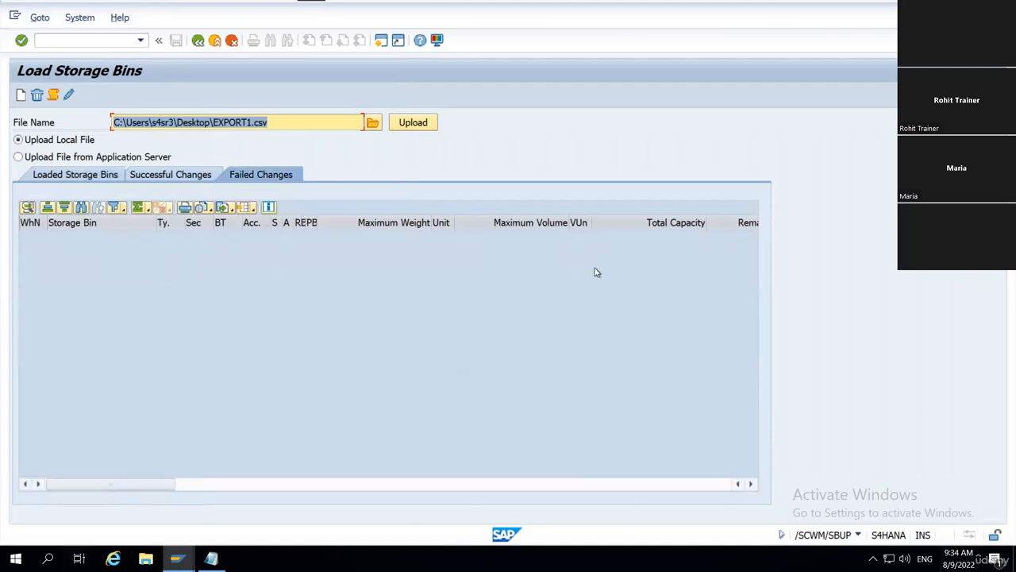
Reopen the EXPORT1 CSV from the desktop and renumber the bins in rows 2 to 11 as a series from ST01-01 to ST01-10
key("super+d")
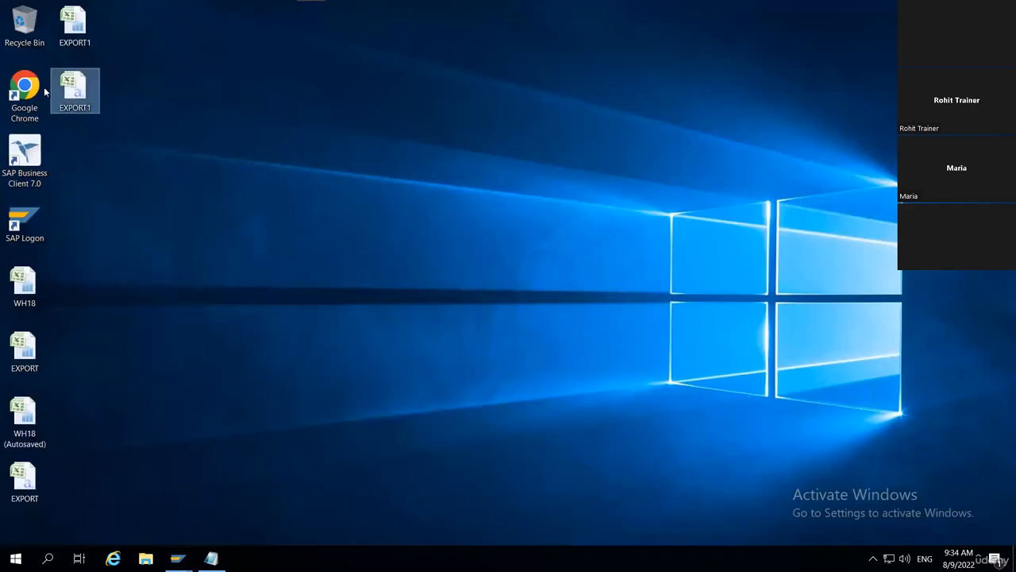
double_click(78, 93)
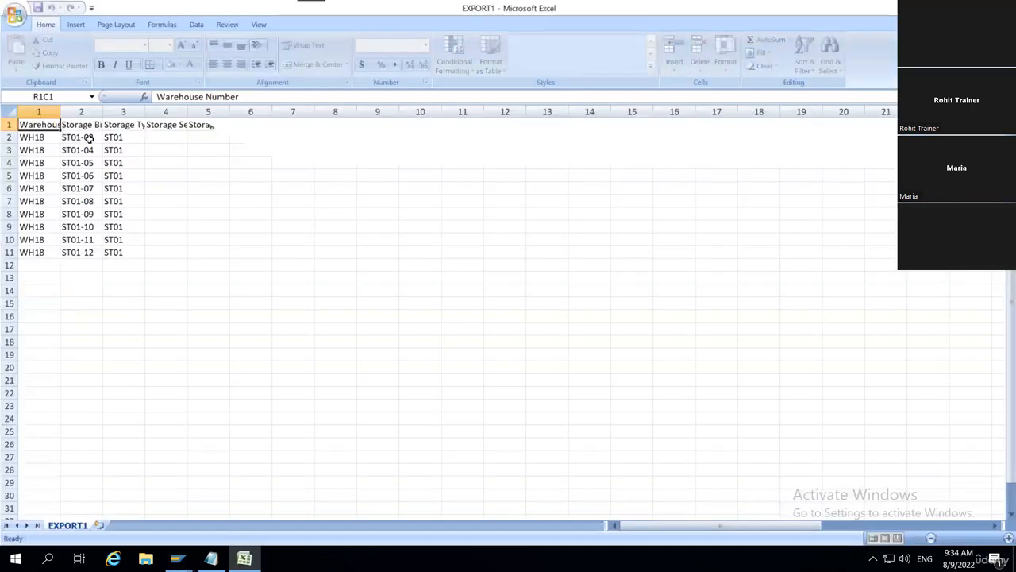
double_click(89, 138)
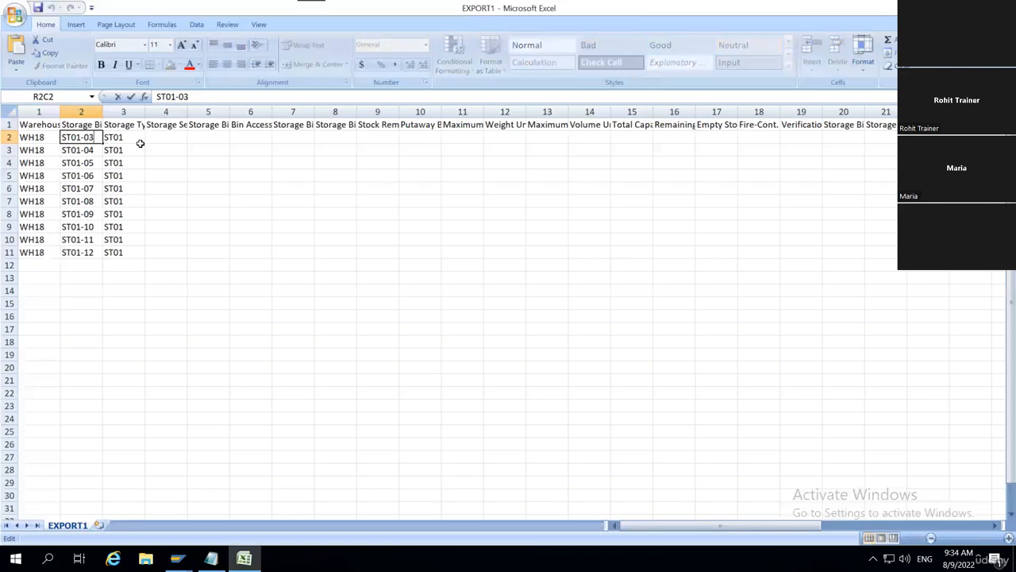
key("Return")
left_click(100, 139)
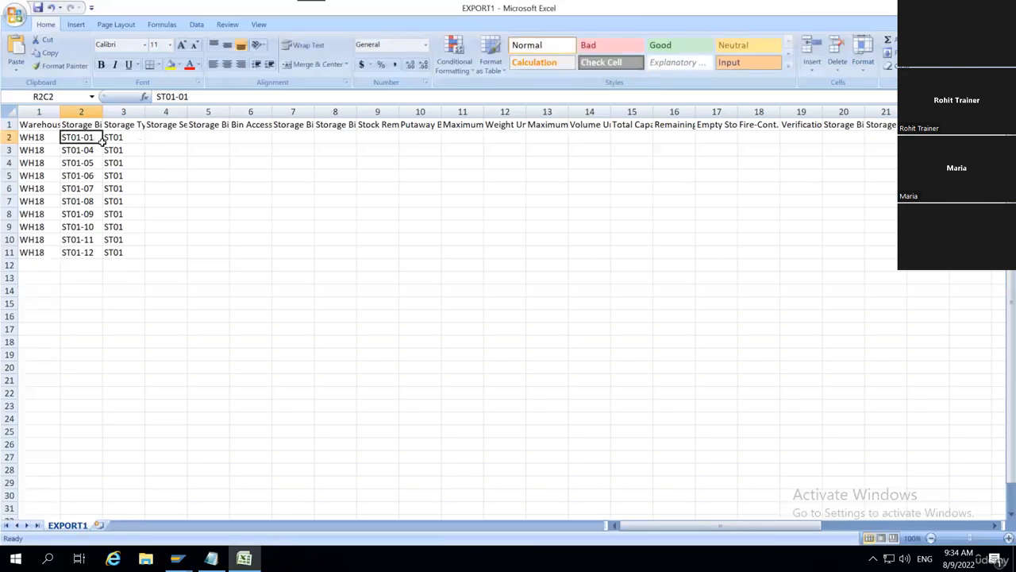
left_click_drag(103, 143, 127, 257)
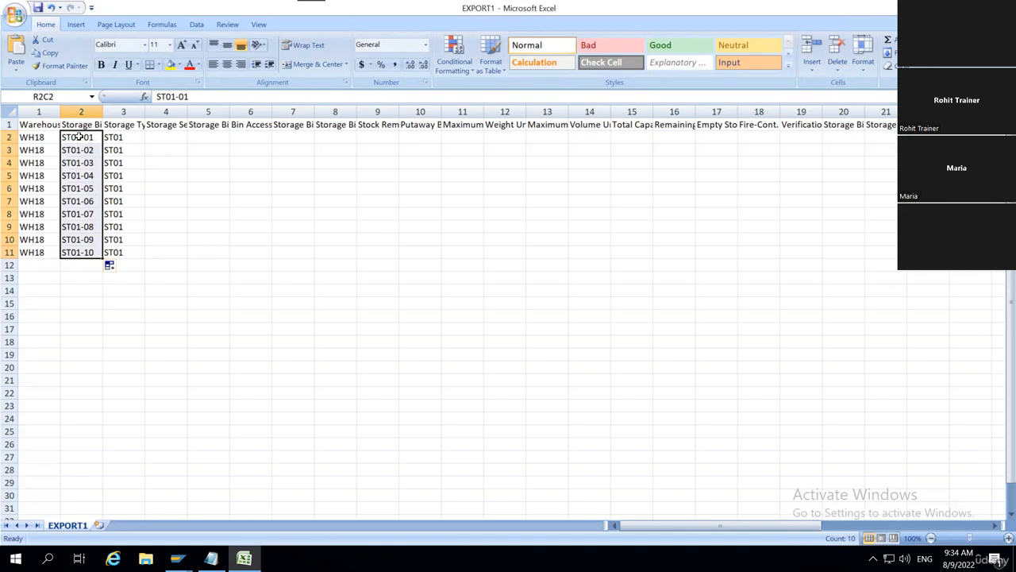
Replace every ST01 with ST02 in the storage bin and storage type columns of rows 2 to 11
left_click_drag(77, 139, 119, 252)
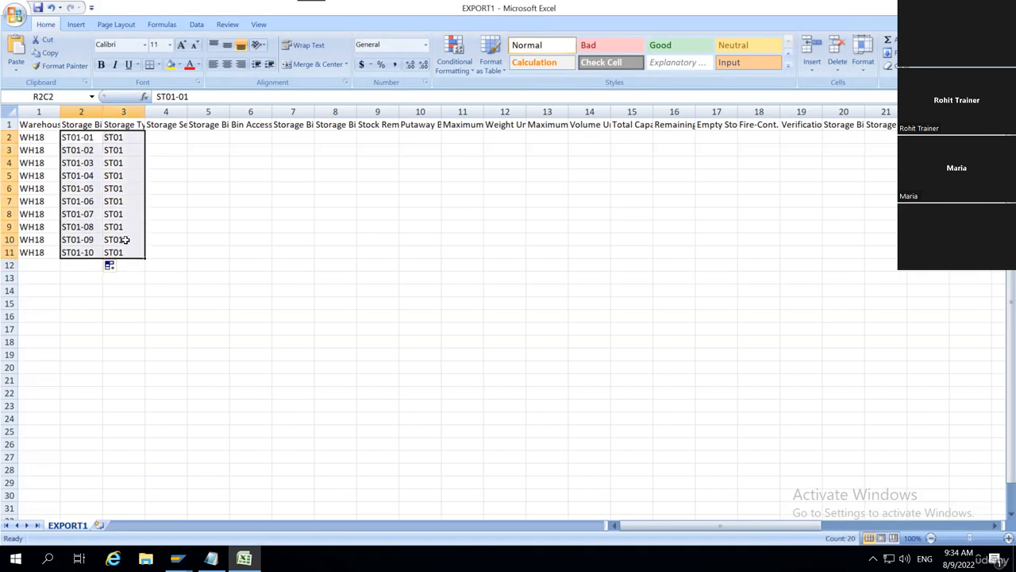
key("ctrl+f")
left_click(132, 189)
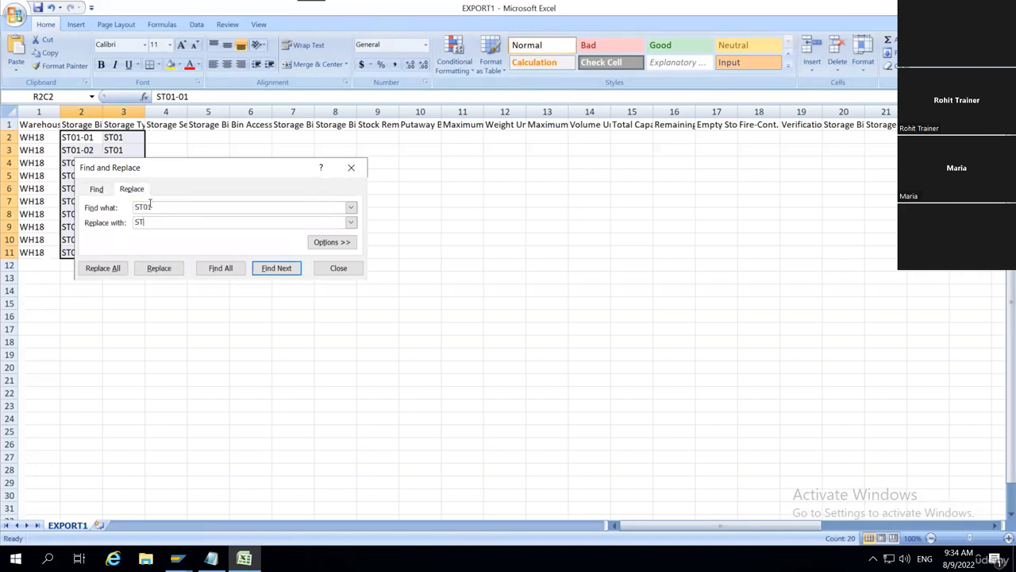
left_click(118, 269)
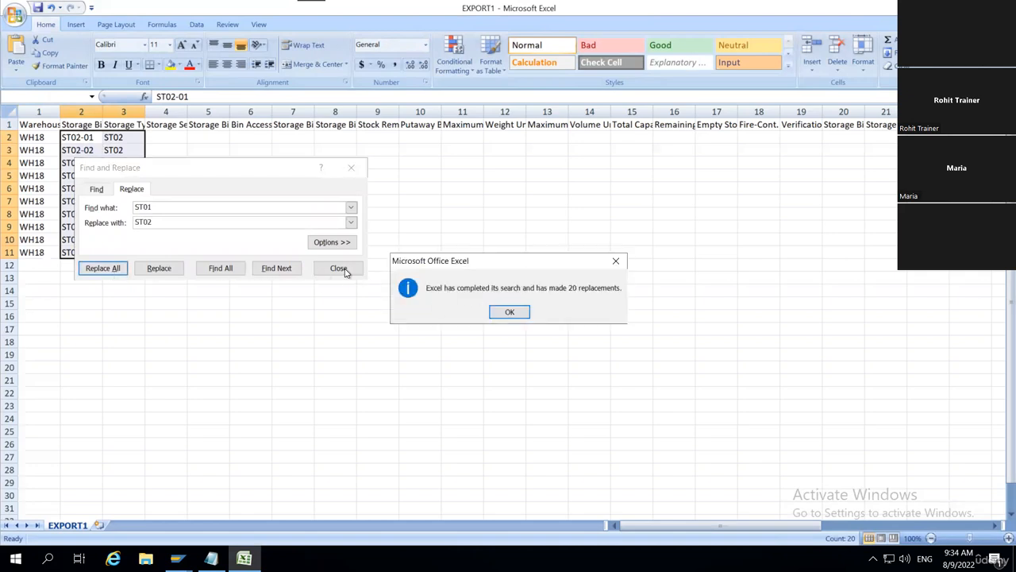
left_click(498, 312)
left_click(350, 268)
left_click(239, 319)
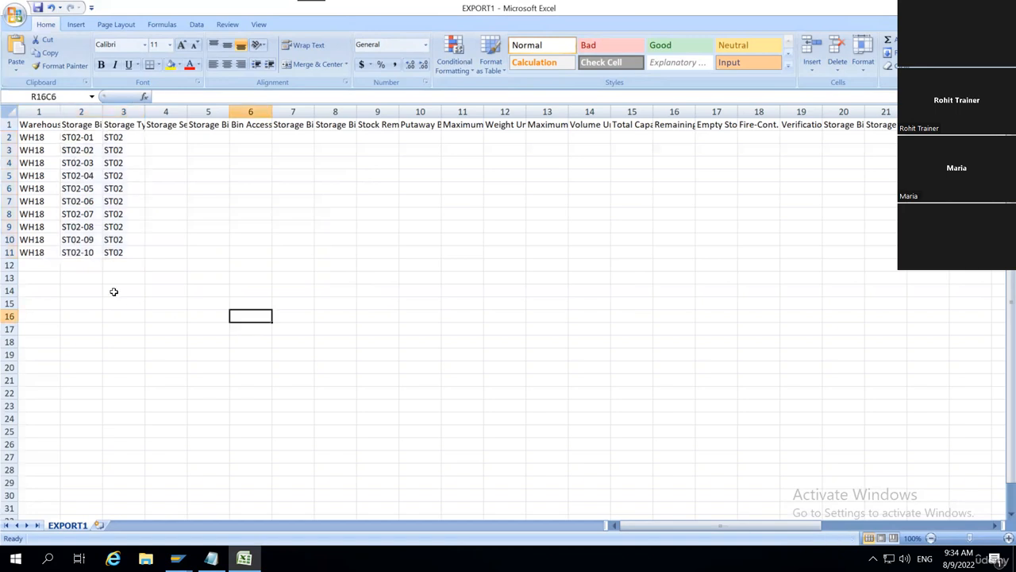
left_click(50, 152)
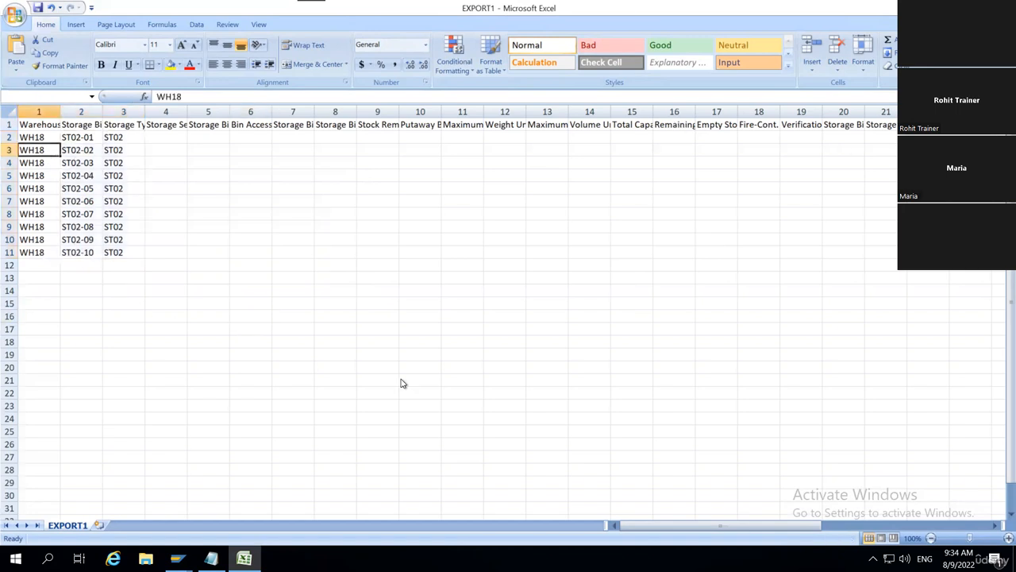
Save the ST02 sheet as the comma-delimited CSV file EXPORT1 on the Desktop, overwriting the existing file, and close it
key("ctrl+w")
left_click(459, 315)
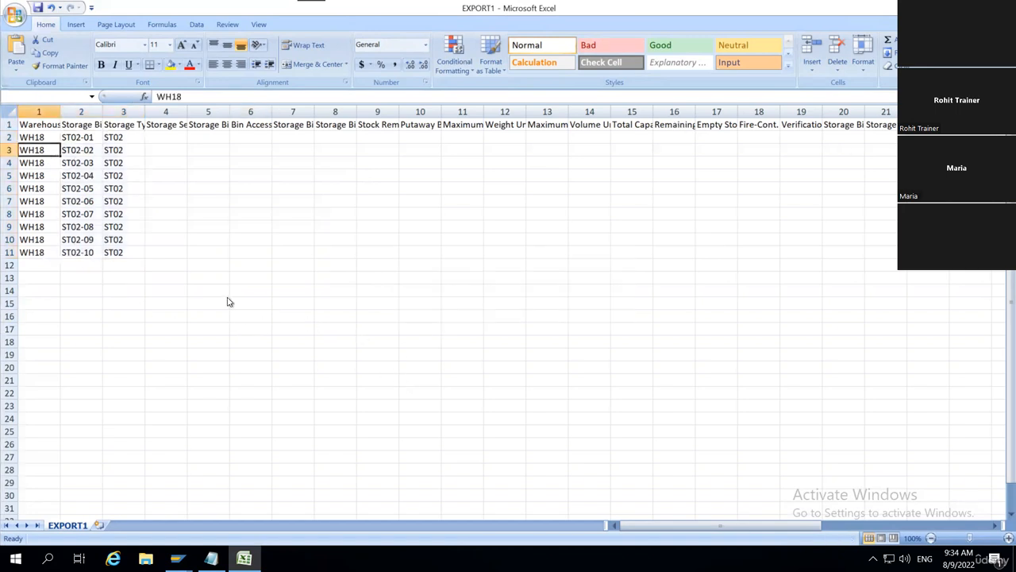
left_click(395, 297)
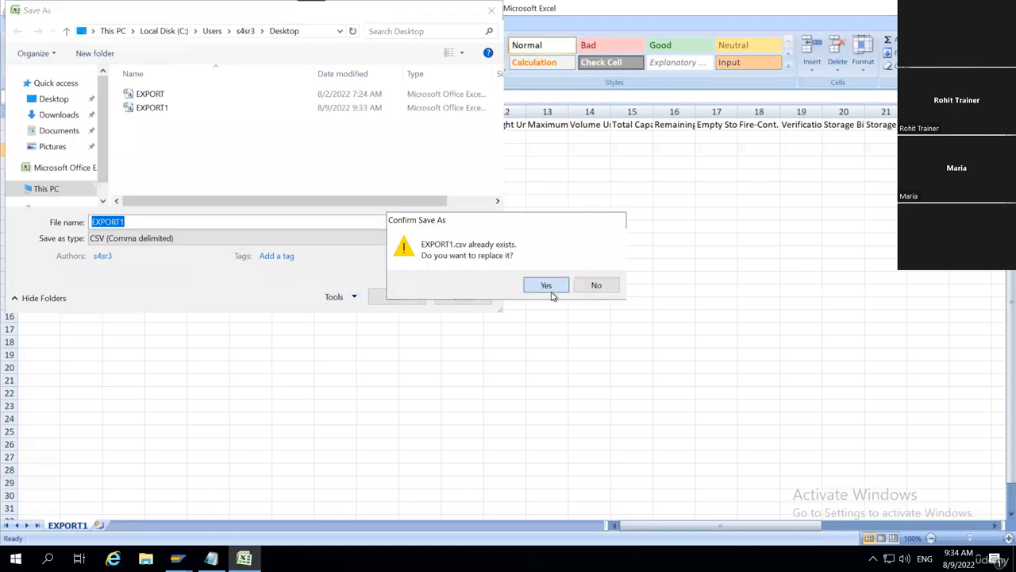
left_click(594, 285)
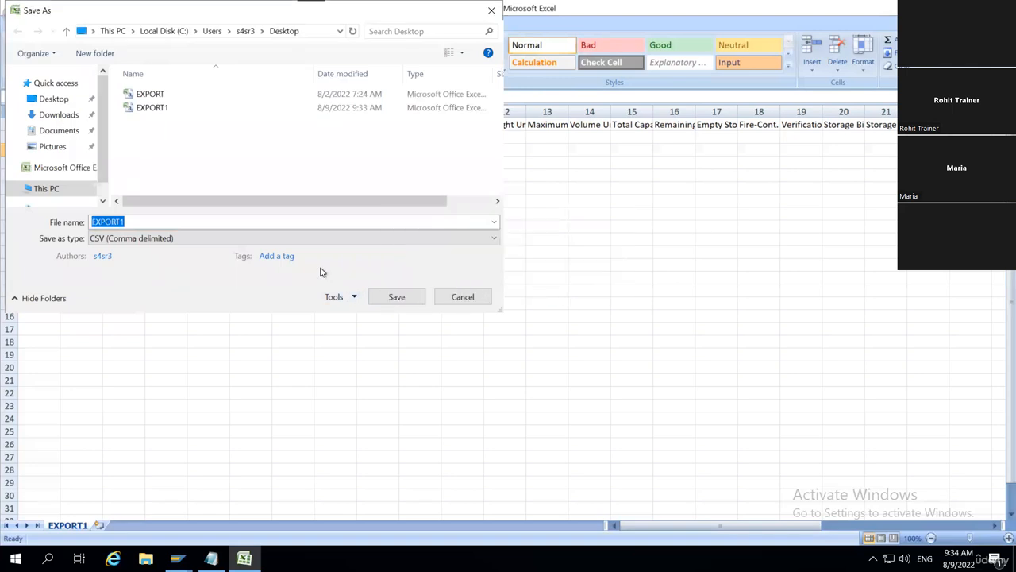
left_click(395, 298)
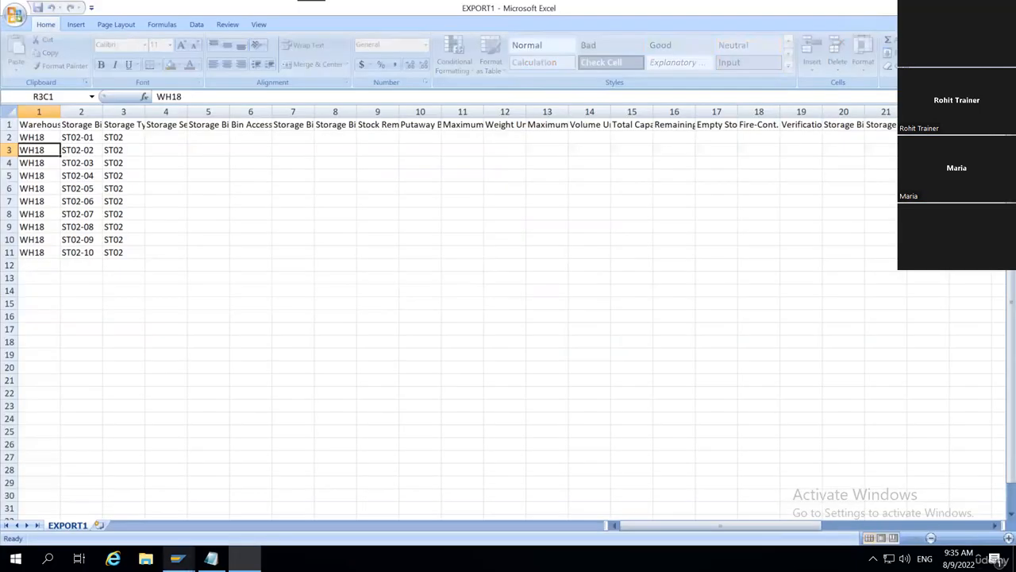
left_click(178, 558)
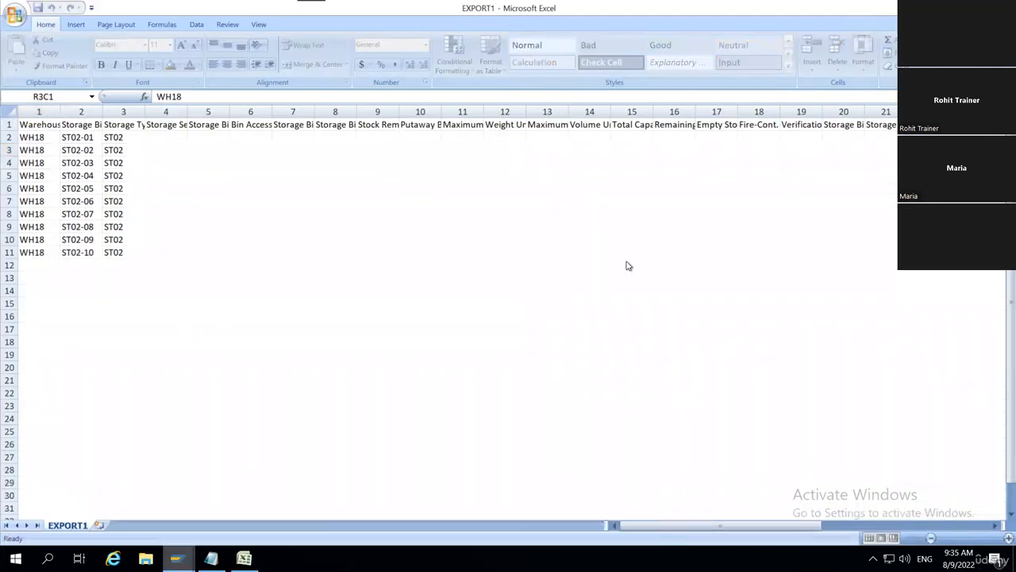
left_click(461, 323)
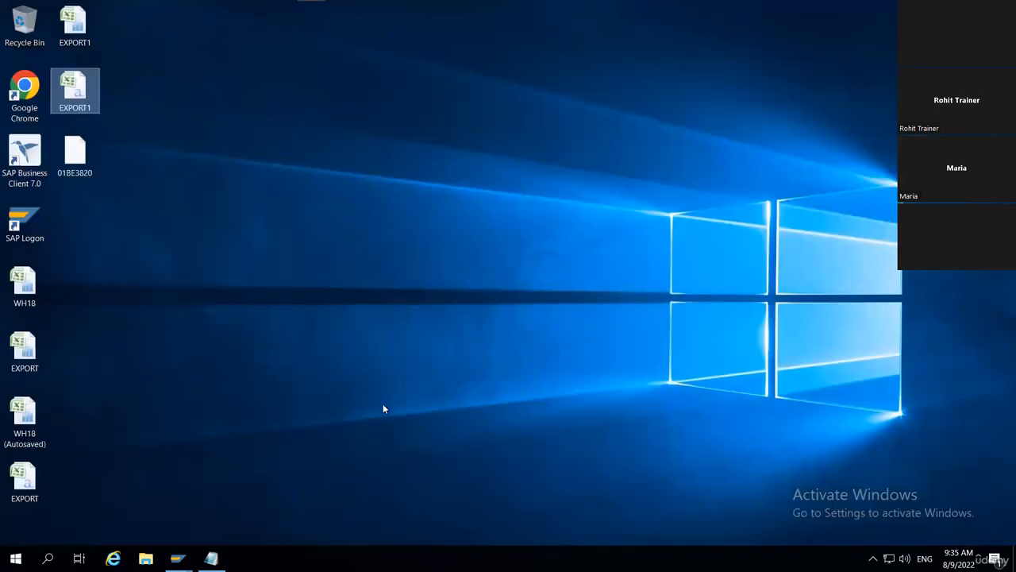
Close the Mass Change of Storage Bins session in SAP, and upload EXPORT1.csv in Load Storage Bins to create the ST02 bins
left_click(178, 558)
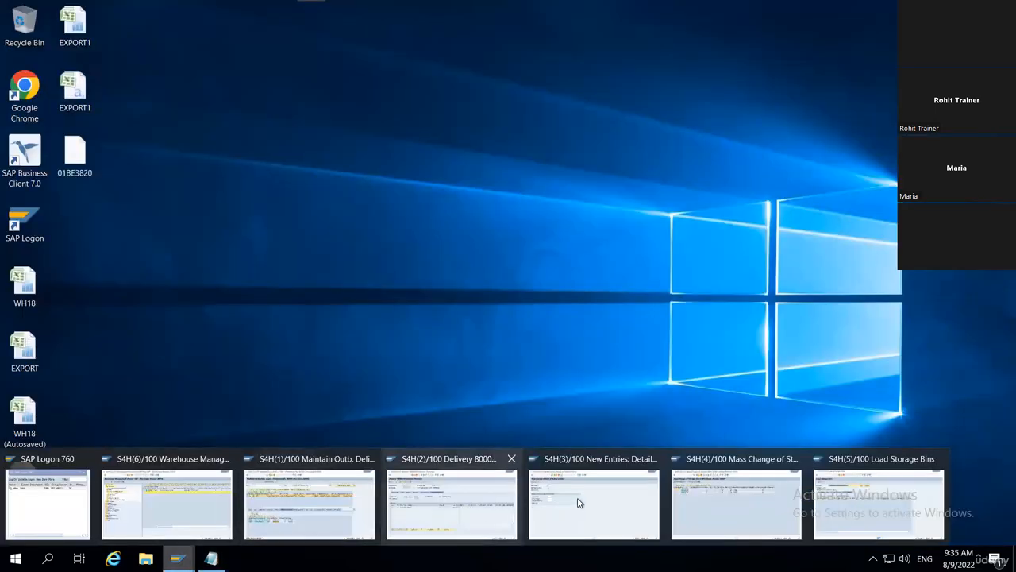
mouse_move(624, 493)
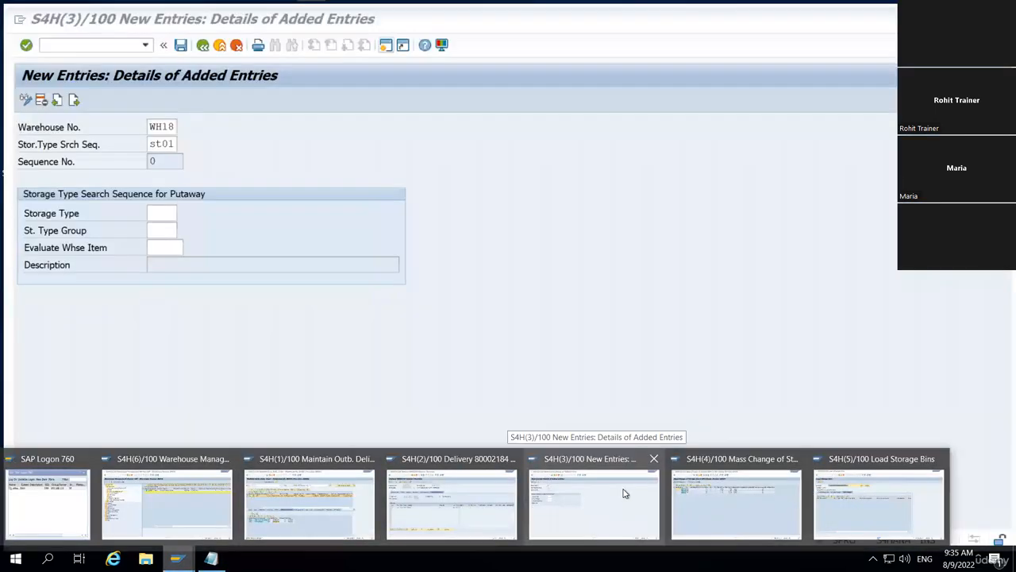
mouse_move(749, 493)
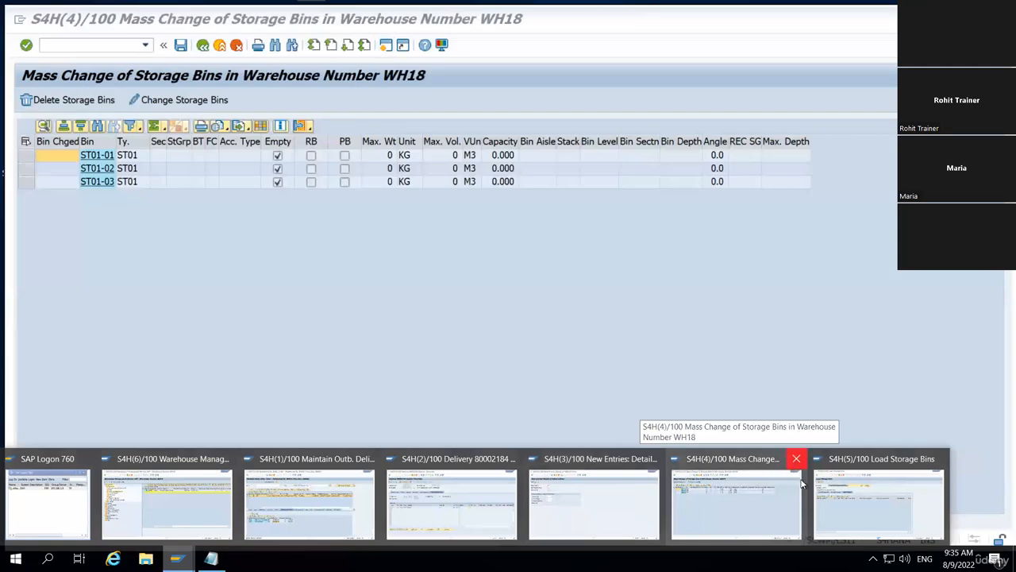
left_click(797, 458)
left_click(738, 500)
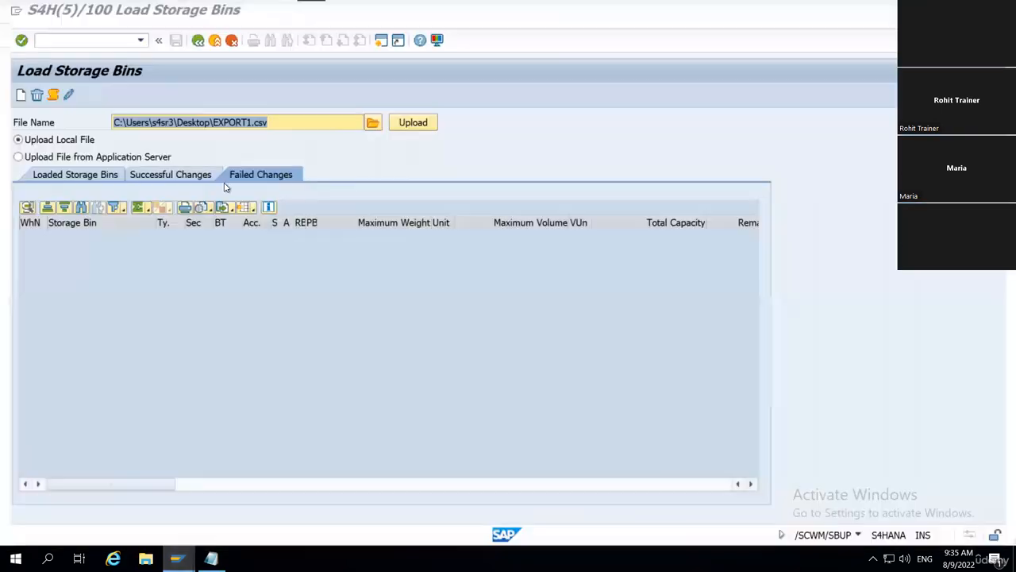
left_click(415, 124)
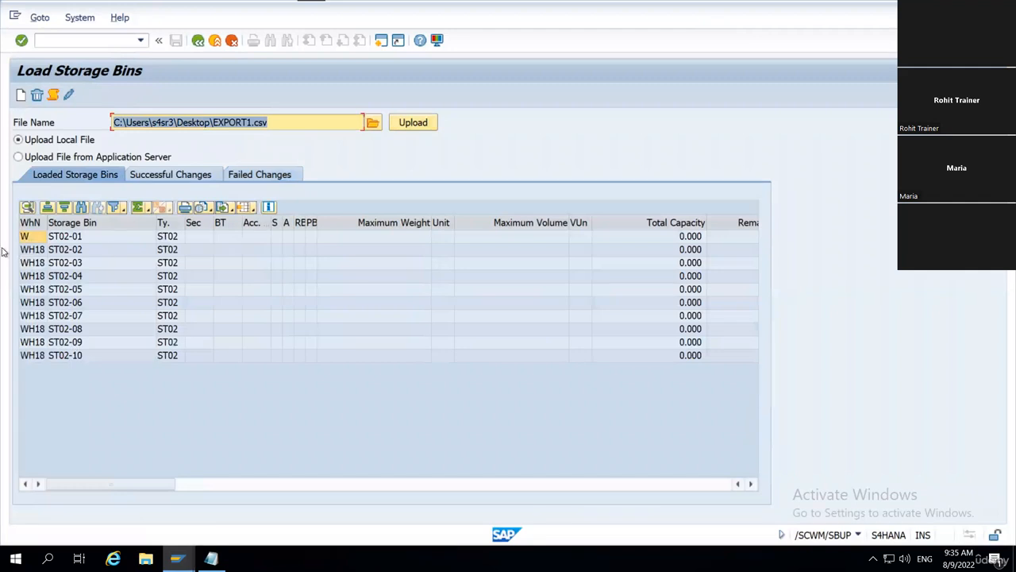
left_click(21, 95)
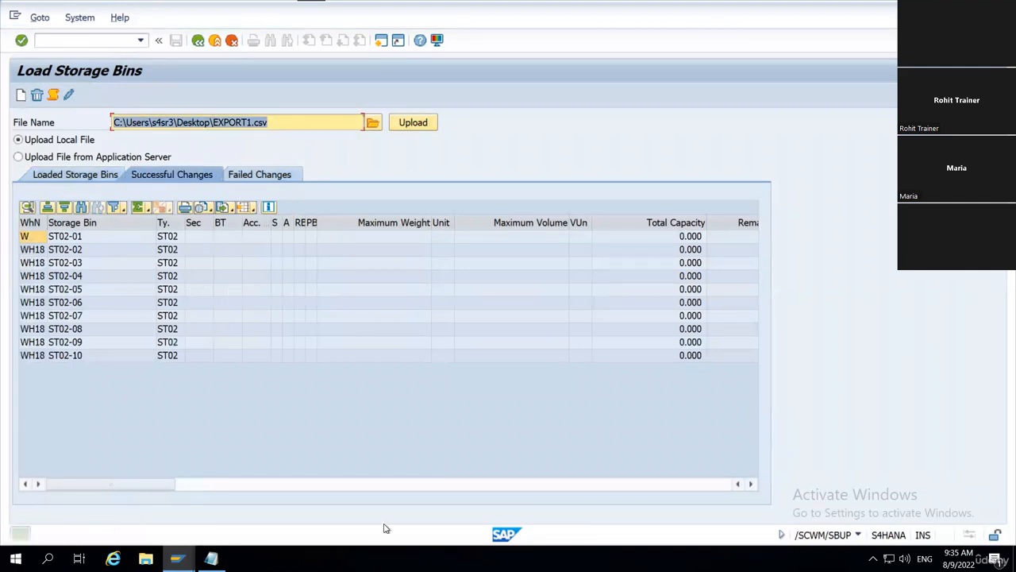
Reopen the EXPORT1 CSV from the desktop and replace every ST02 with ST03 in the storage bin and storage type columns
left_click(1015, 559)
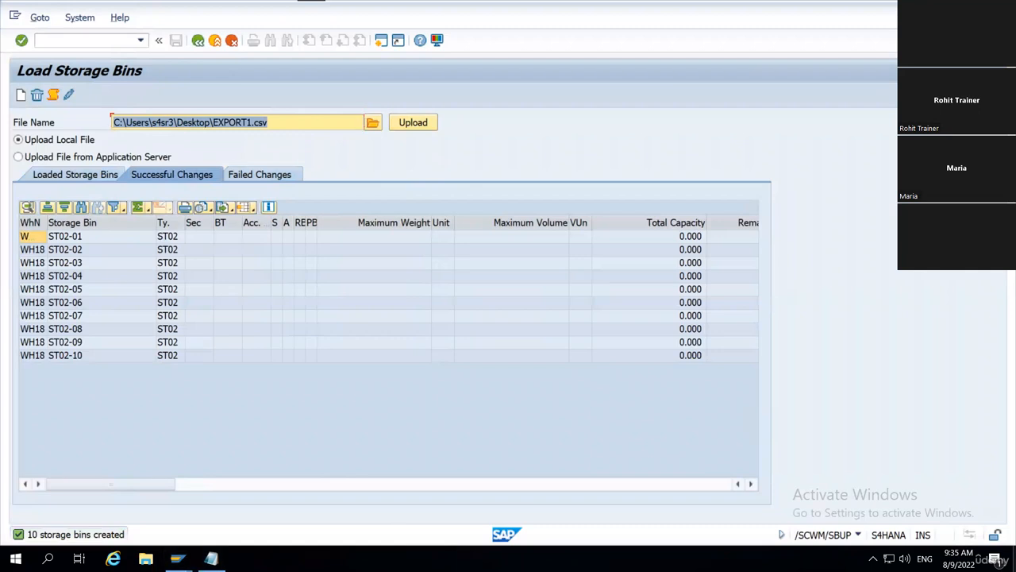
double_click(76, 101)
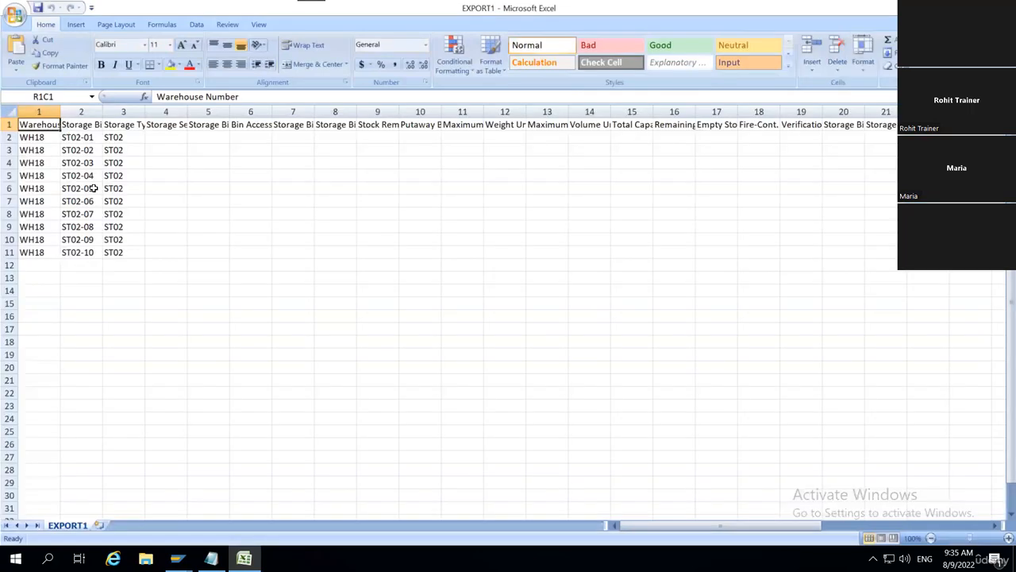
left_click_drag(79, 138, 117, 252)
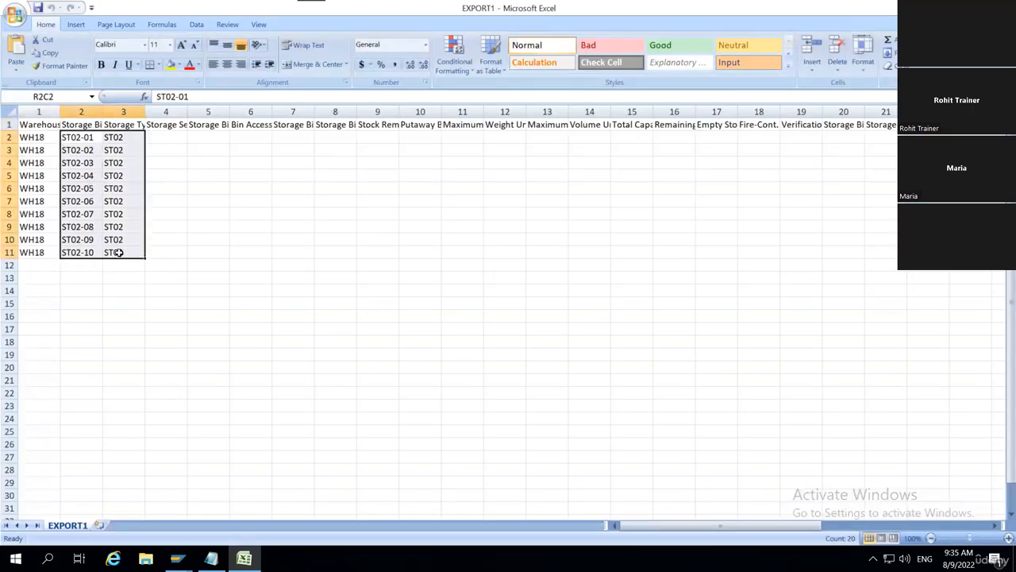
key("ctrl+h")
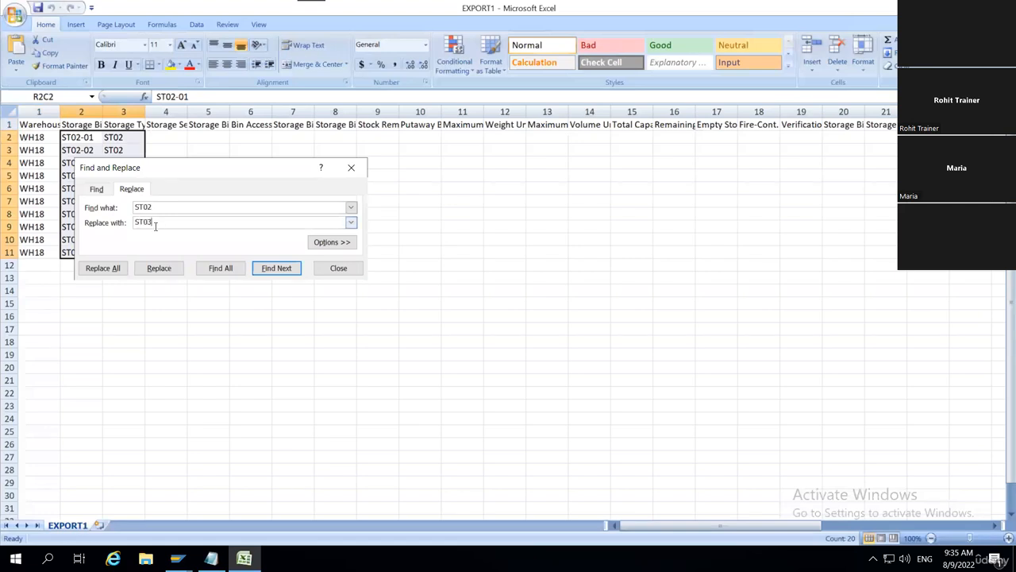
left_click(103, 267)
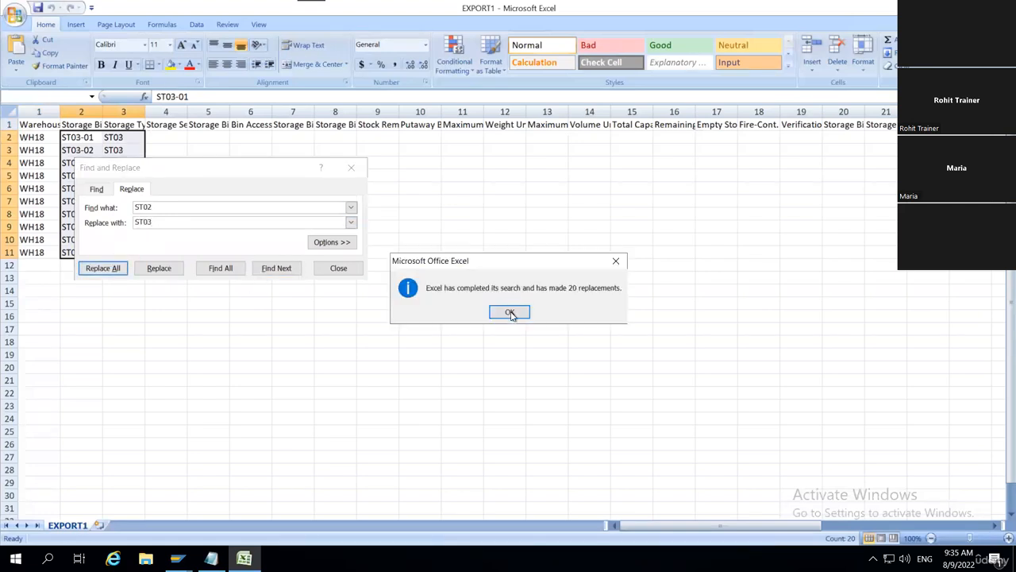
left_click(511, 313)
left_click(338, 267)
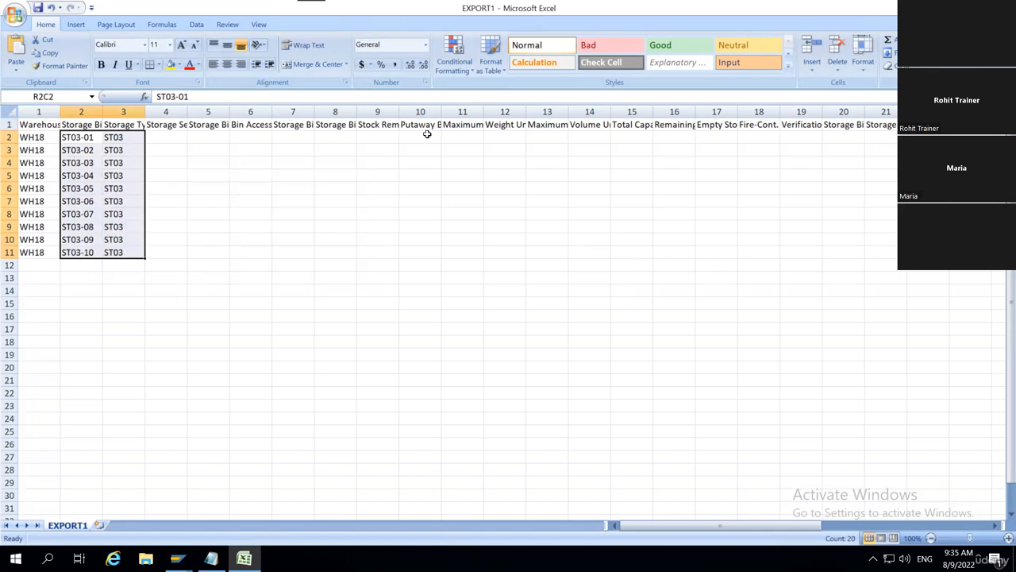
Save the ST03 sheet as the comma-delimited CSV file EXPORT1, overwriting the existing file, and close it
left_click(1007, 7)
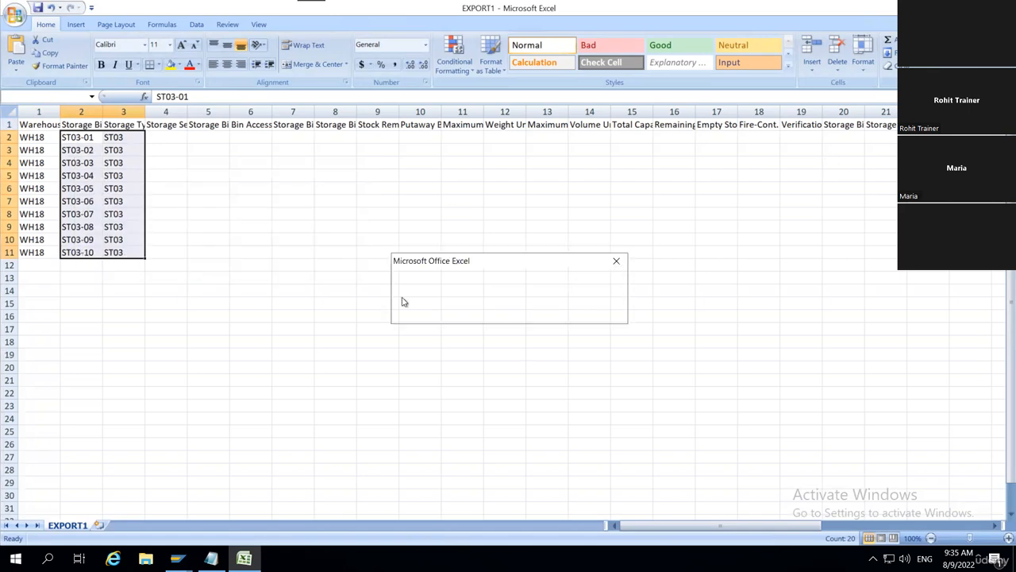
left_click(467, 313)
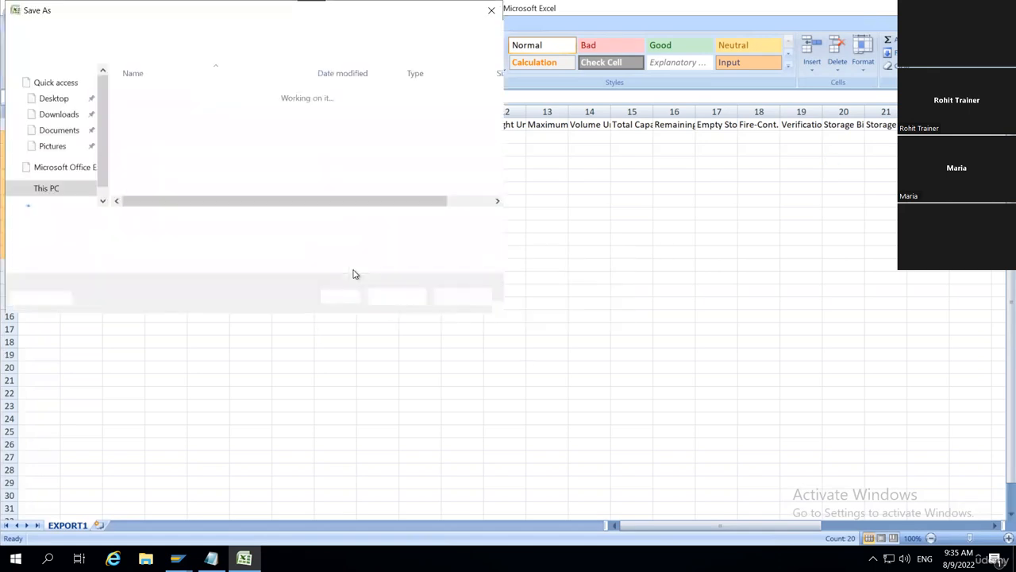
left_click(397, 297)
left_click(548, 286)
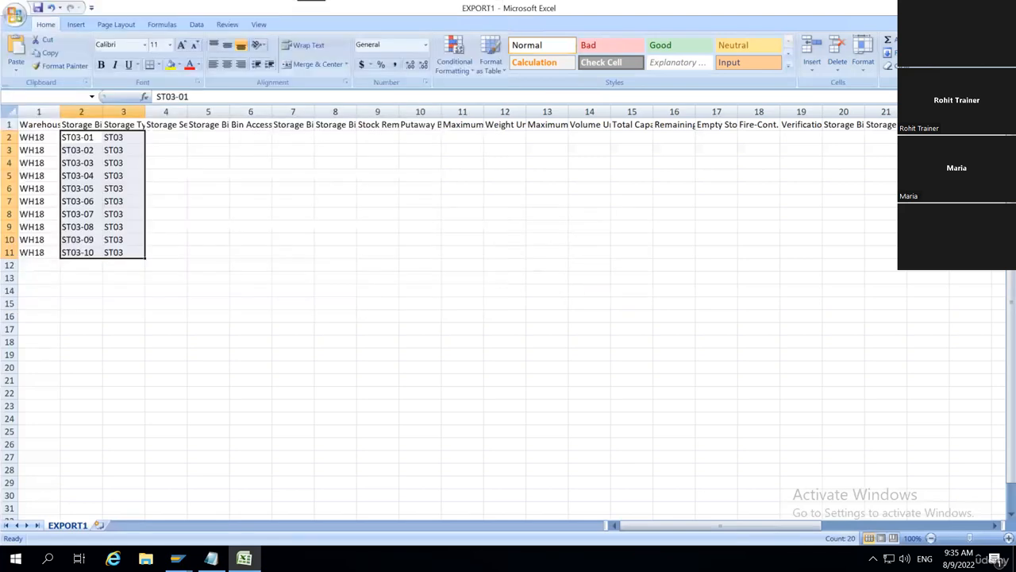
key("ctrl+s")
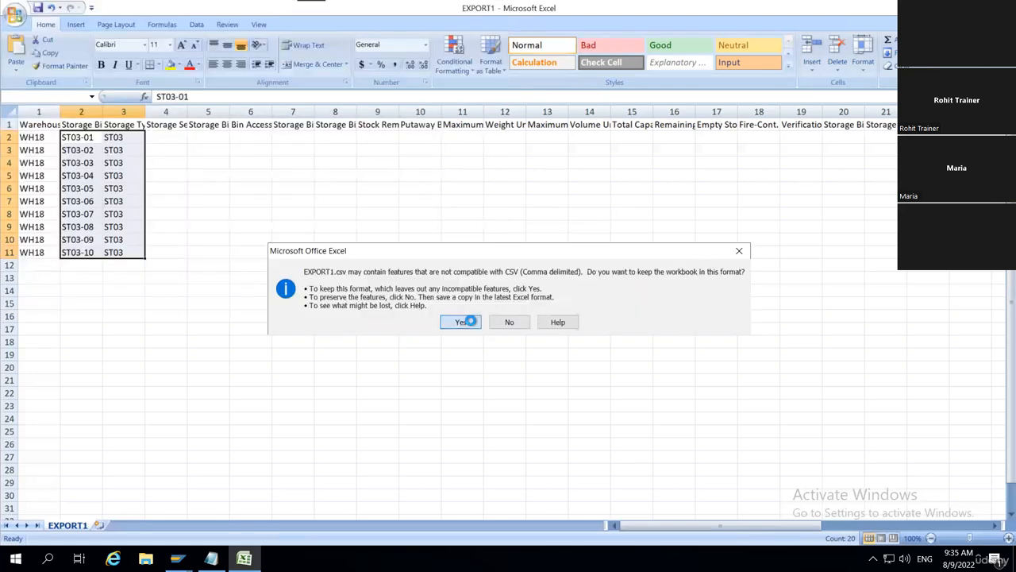
left_click(469, 322)
key("alt+F4")
Upload EXPORT1.csv in SAP's Load Storage Bins session to create the ST03 bins in WH18
mouse_move(177, 558)
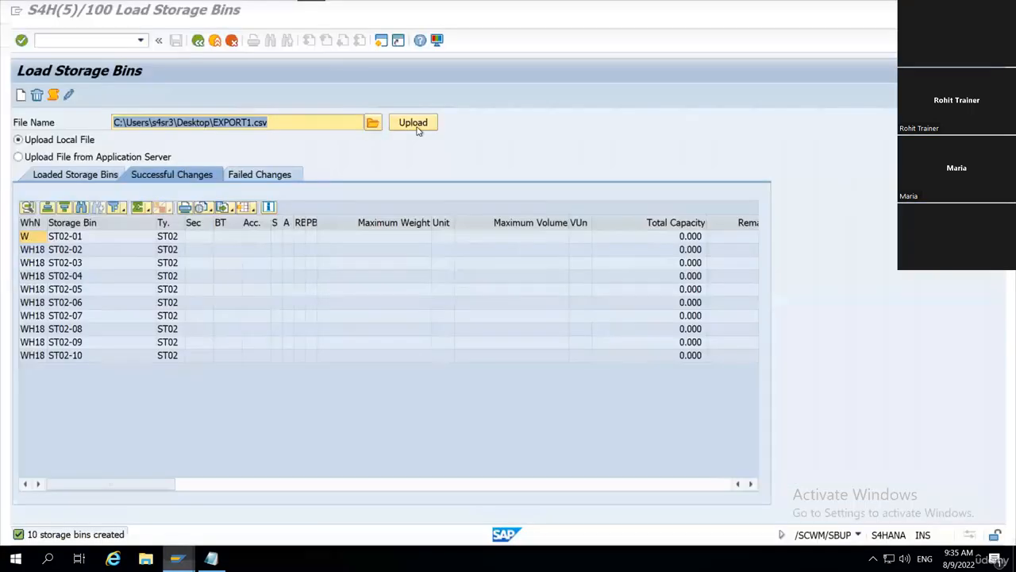
left_click(416, 130)
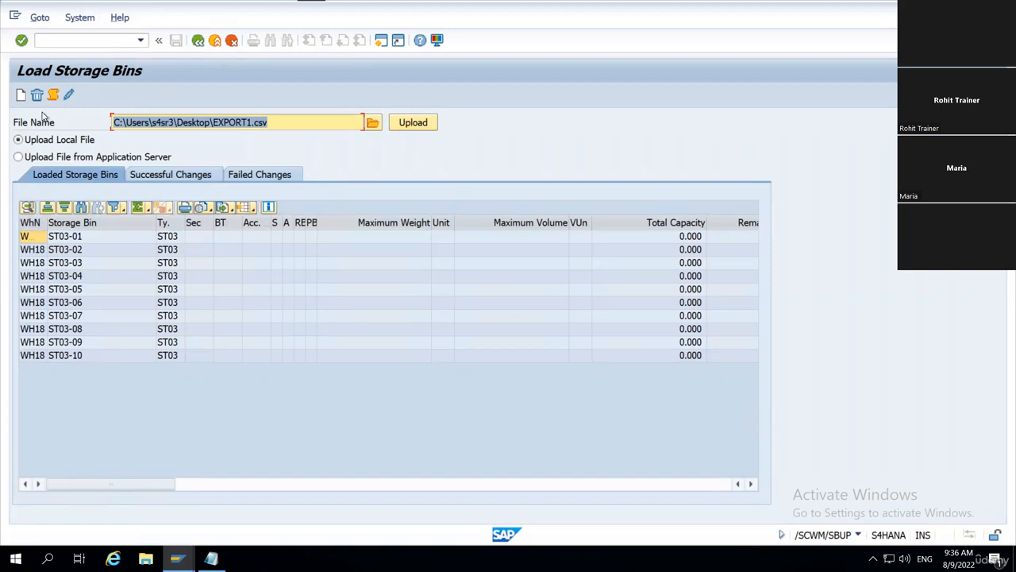
left_click(70, 175)
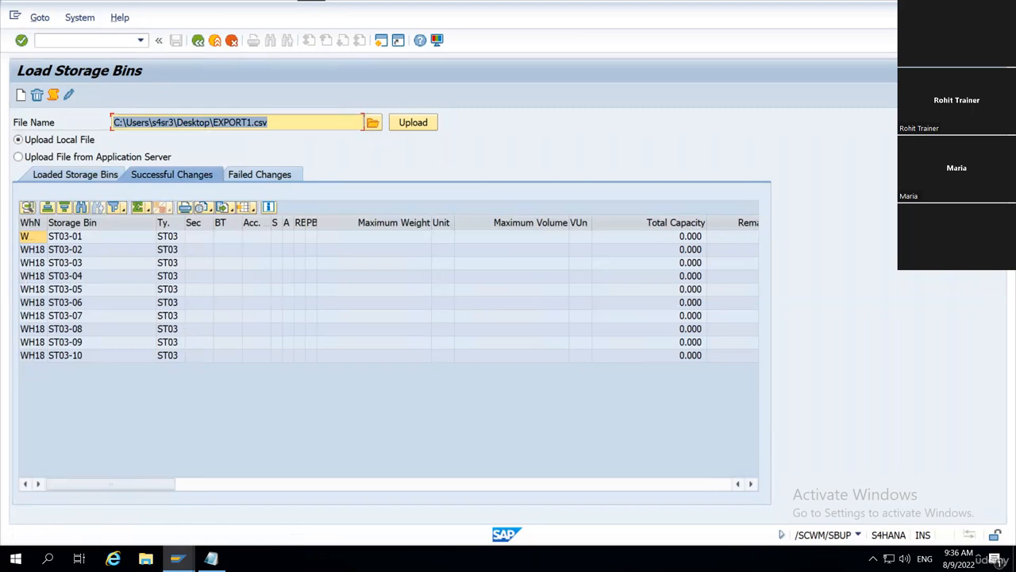
mouse_move(177, 558)
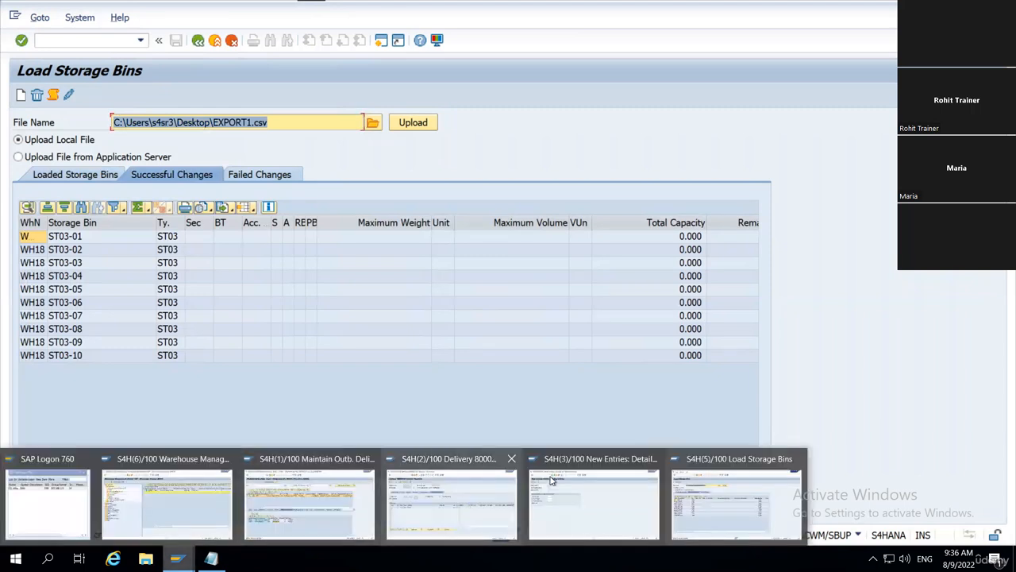
left_click(731, 488)
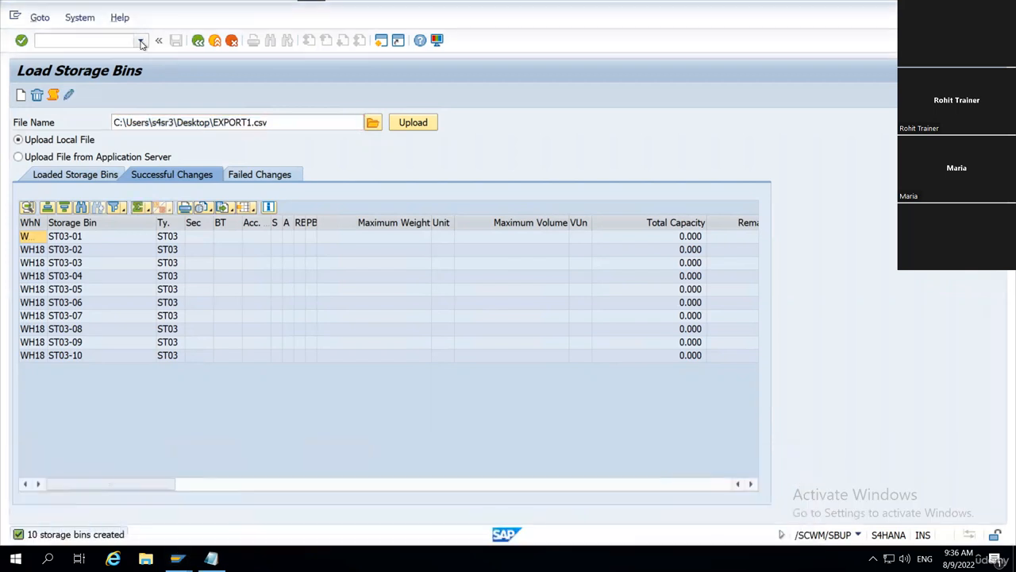
left_click(142, 41)
left_click(91, 63)
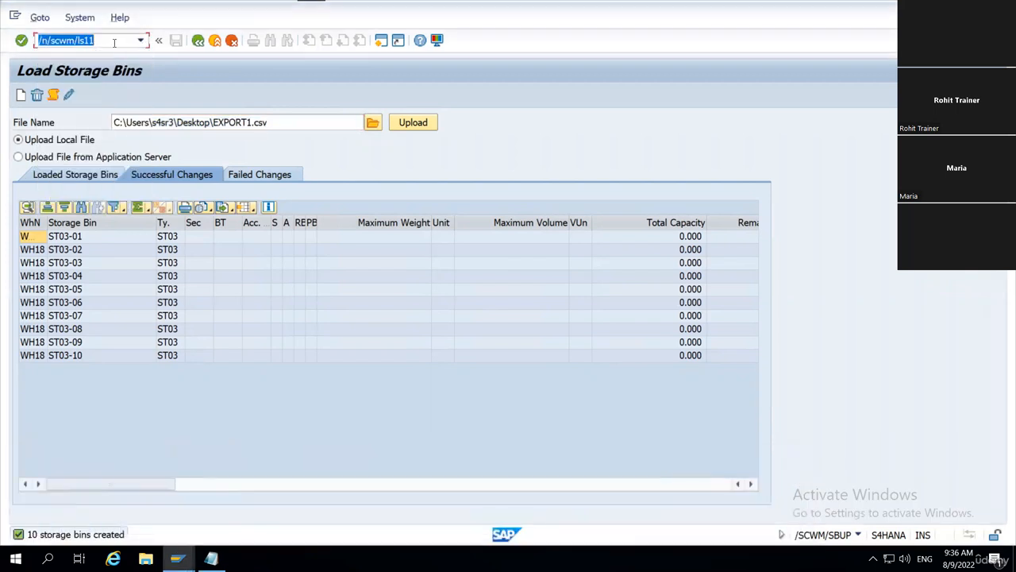
left_click(115, 43)
key("Return")
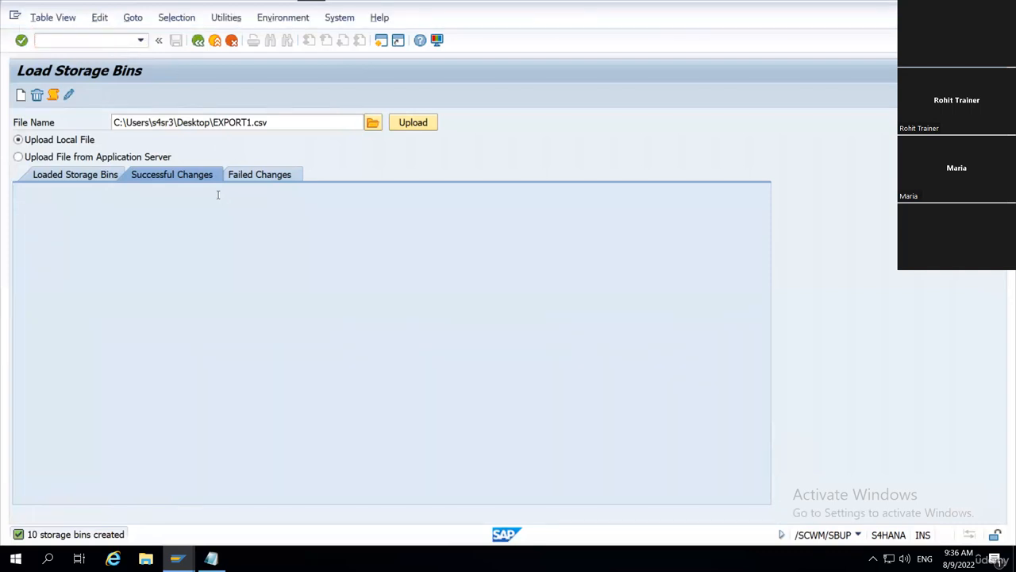
Open transaction /n/scwm/ls11 and list the WH18 storage bins for storage types ST01 to ST03
left_click(139, 41)
left_click(107, 50)
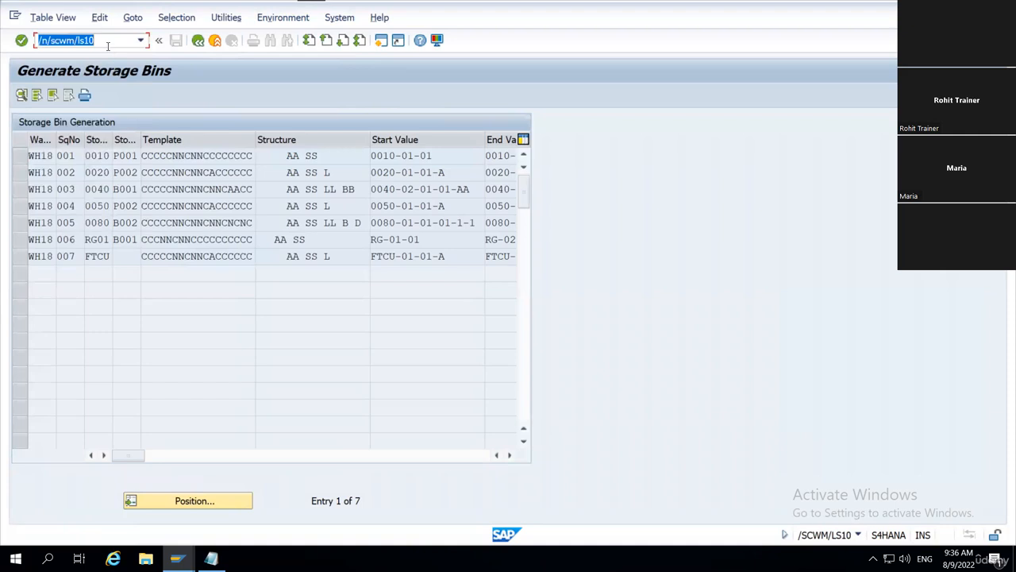
left_click(115, 42)
key("BackSpace")
type("1")
key("Return")
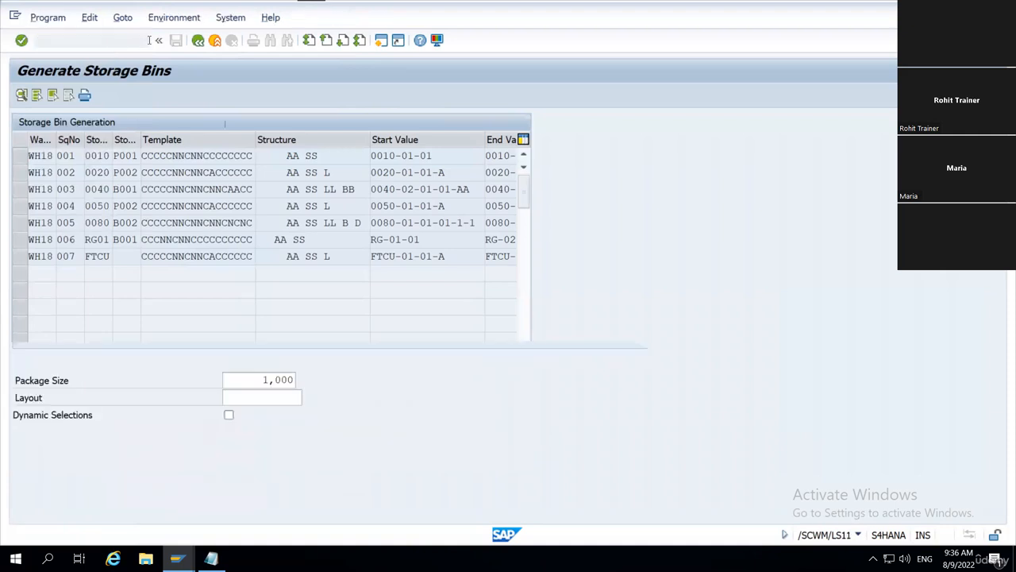
left_click(232, 175)
type("ST01")
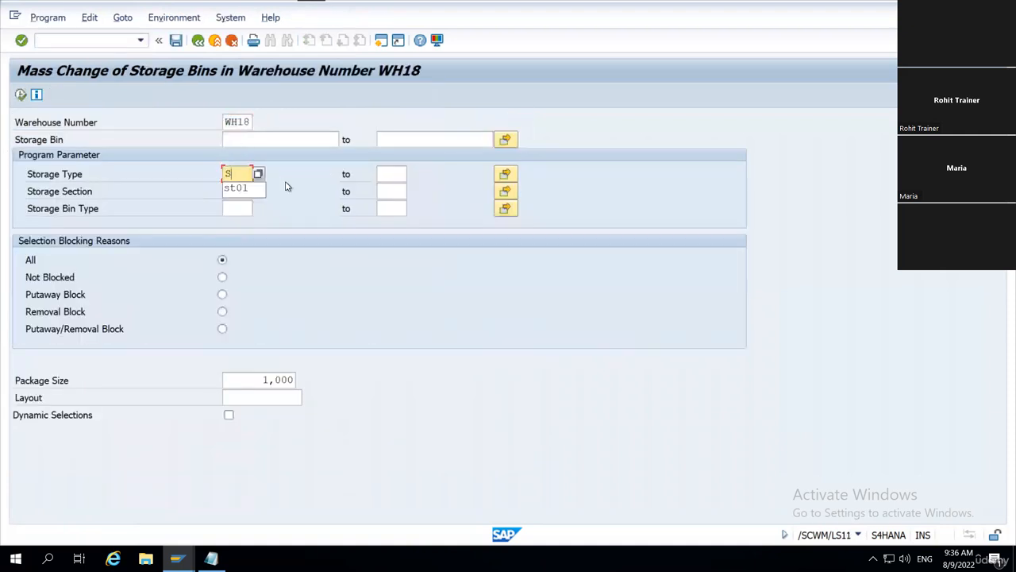
key("Tab")
type("ST03")
key("Tab")
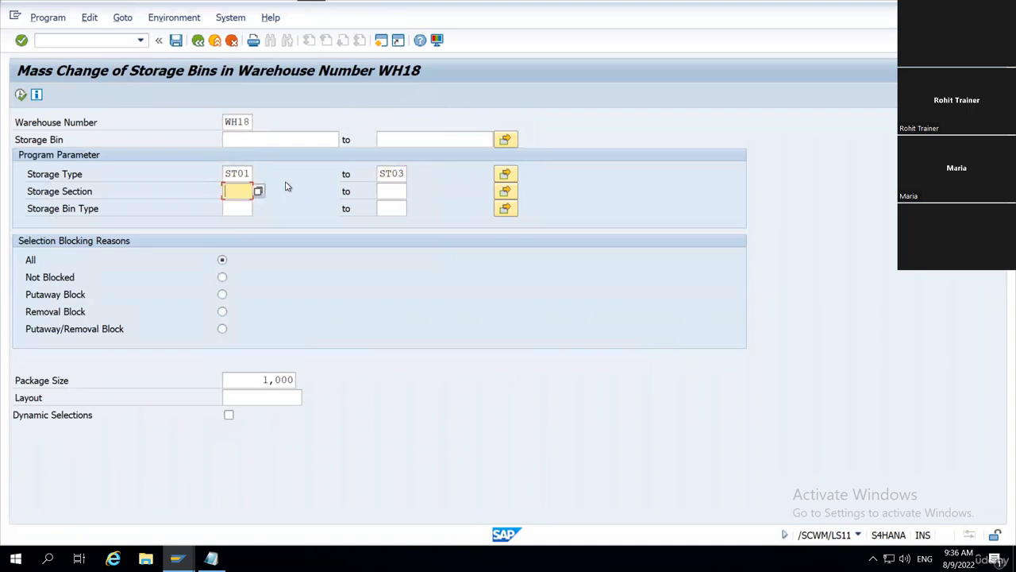
left_click(21, 95)
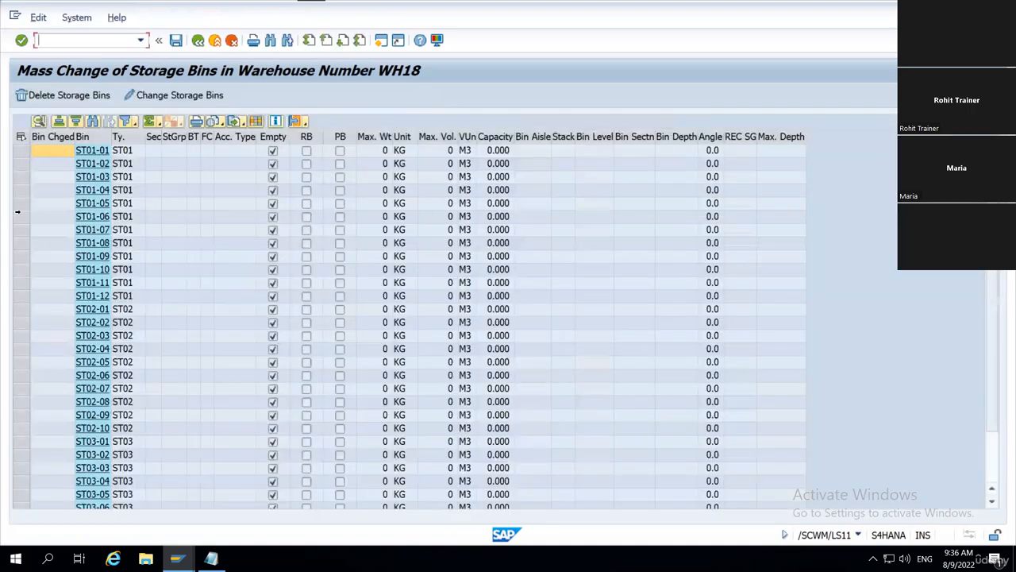
Check the listed bins of ST01, ST02 and ST03, and return to the selection screen
left_click_drag(21, 150, 16, 282)
scroll(189, 277, "down", 2)
scroll(190, 266, "up", 2)
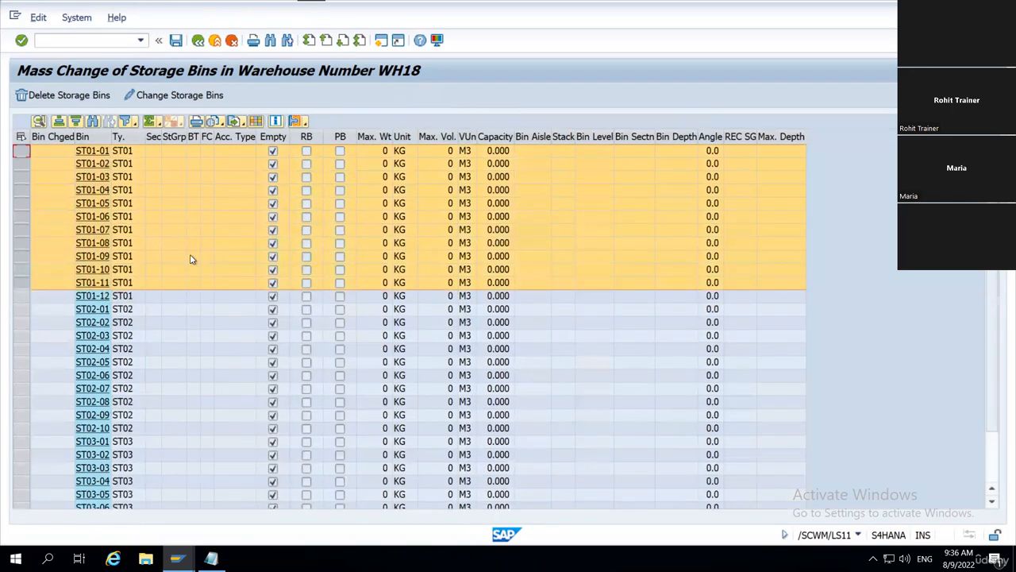
scroll(381, 270, "down", 2)
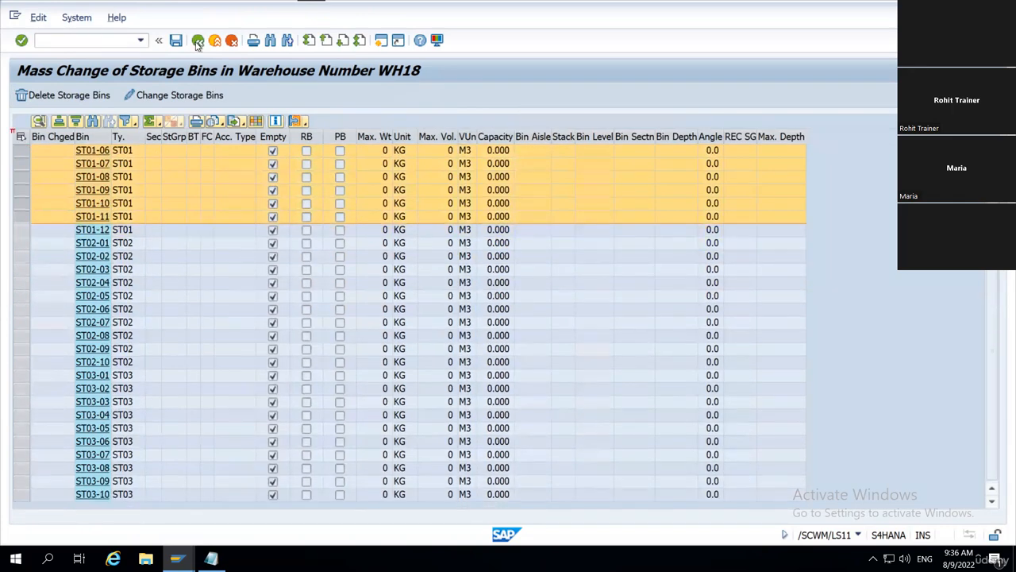
left_click(198, 40)
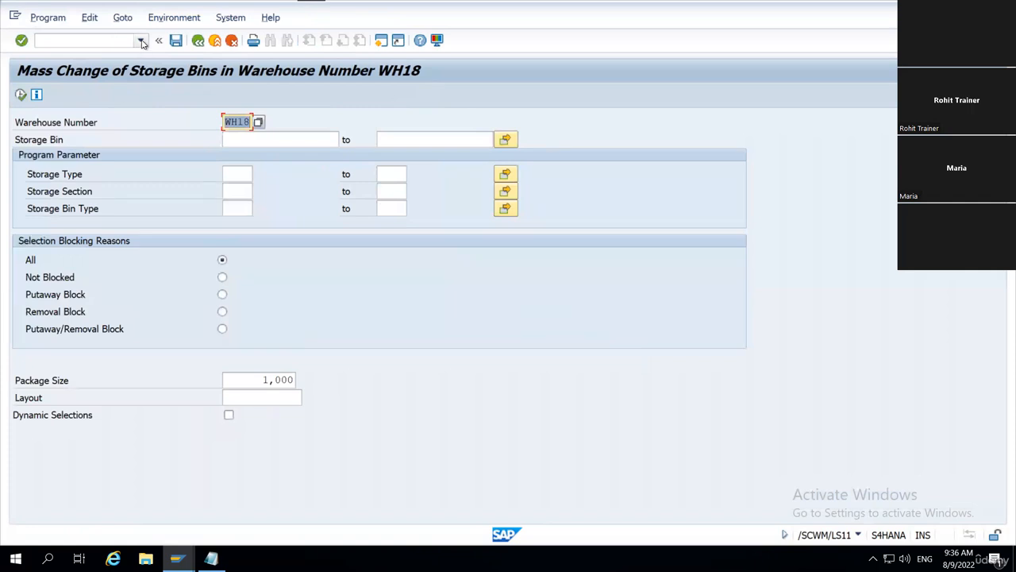
Open transaction /n/scwm/SBST and try to create the bin sorting for activity area ST01 in WH18
left_click(140, 40)
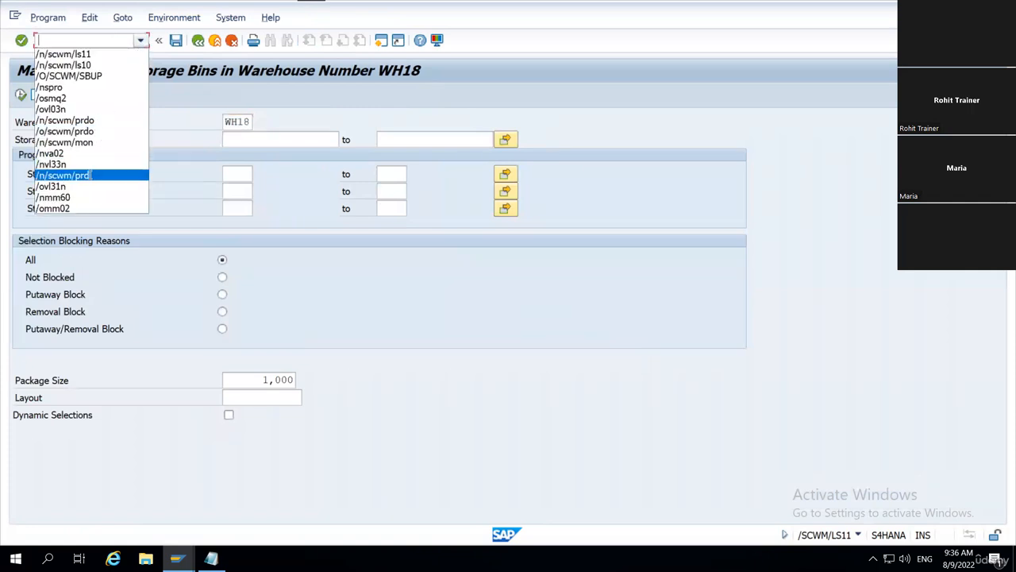
left_click(91, 174)
left_click(115, 45)
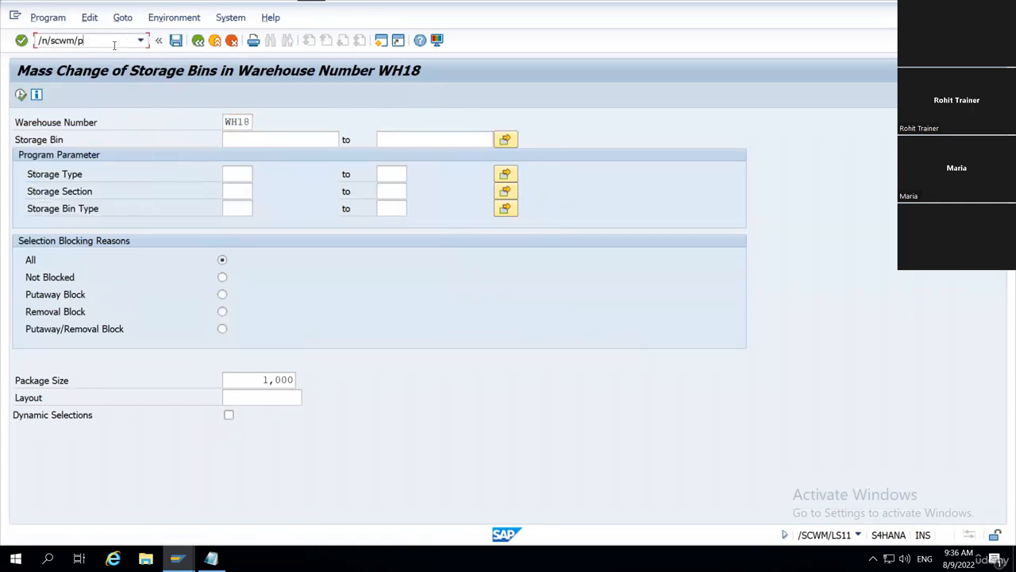
type("SBST")
key("Return")
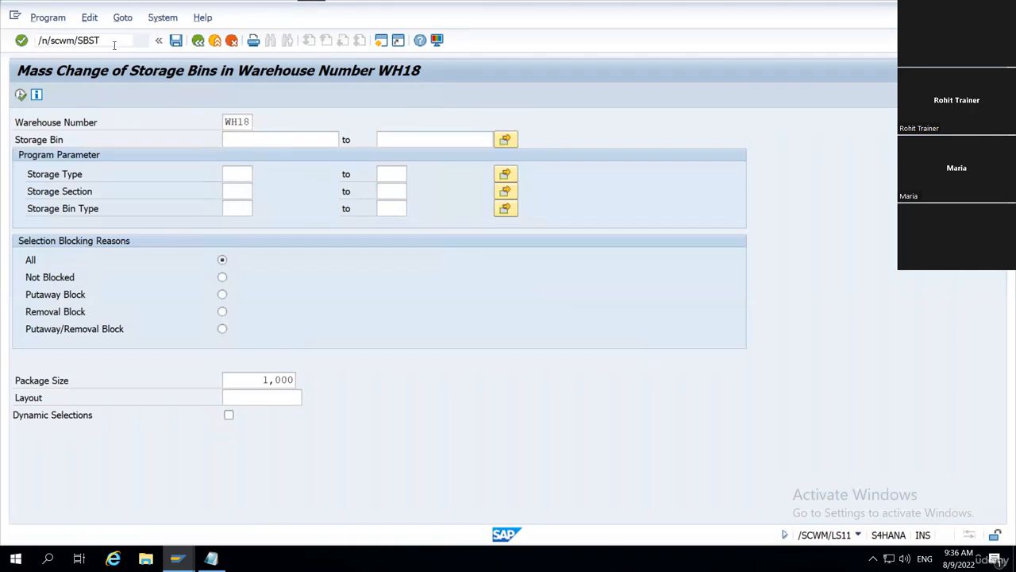
left_click(246, 140)
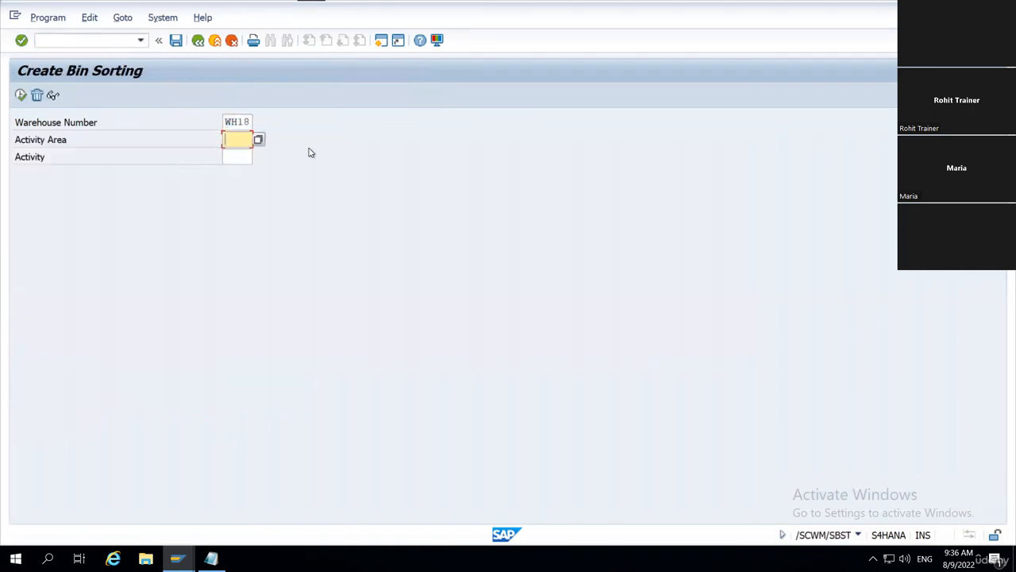
type("ST01")
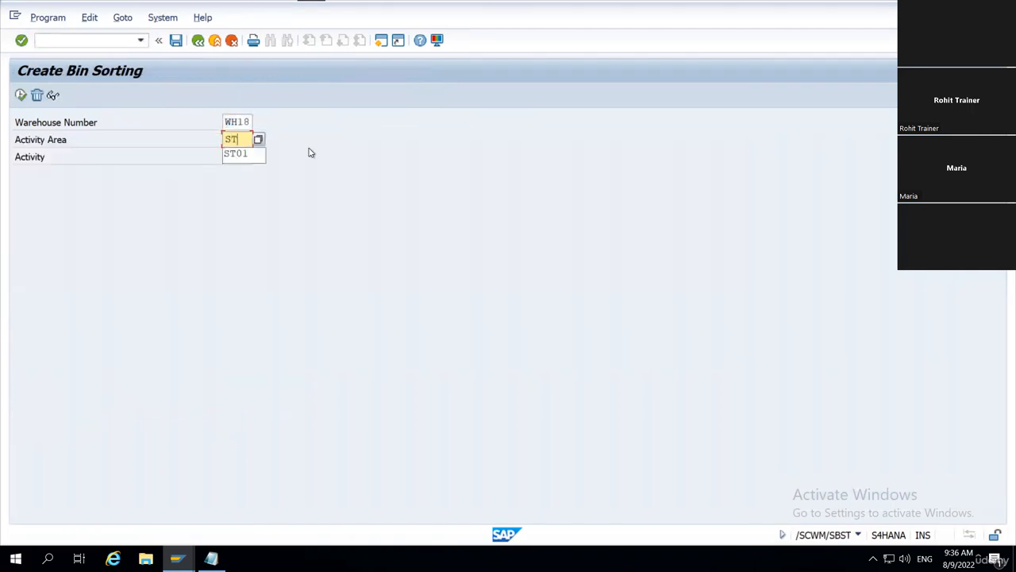
key("Tab")
left_click(242, 140)
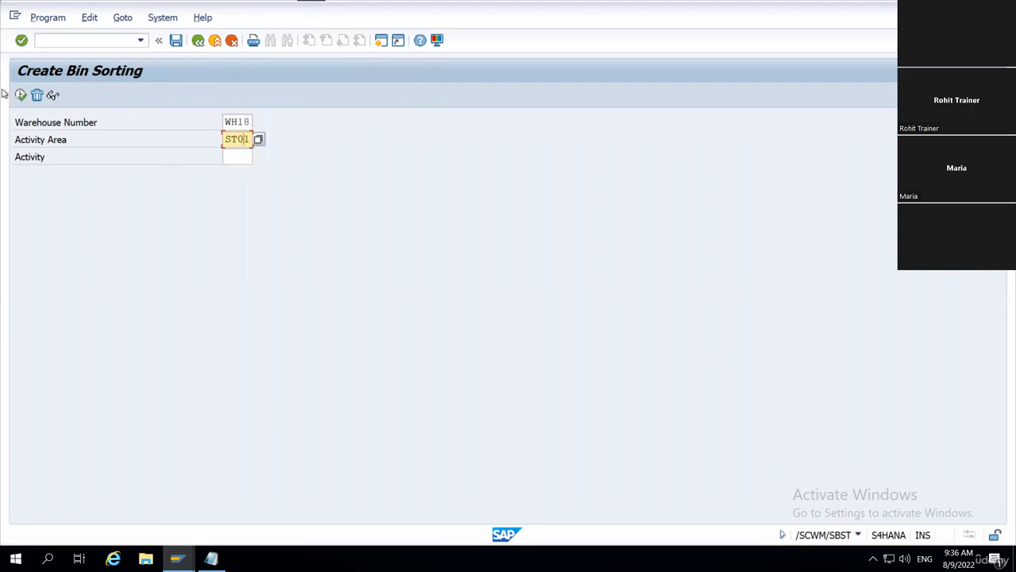
left_click(21, 95)
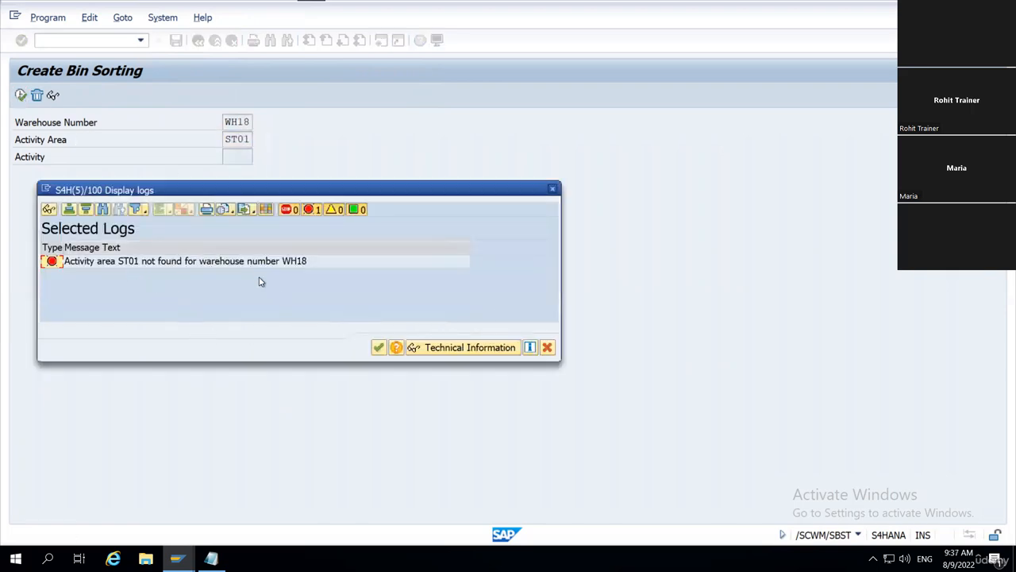
left_click(550, 347)
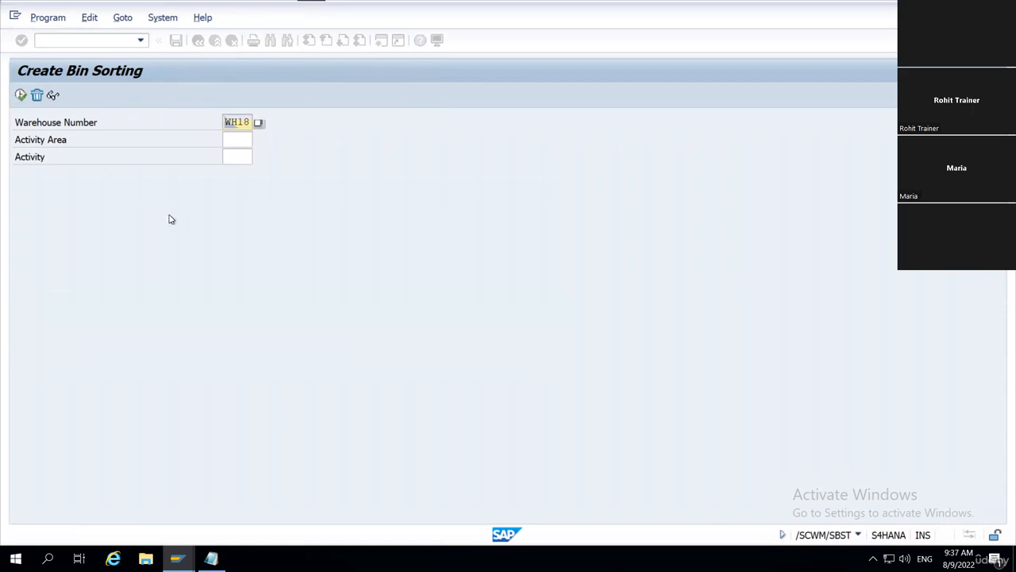
Leave Create Bin Sorting and open the SAP Reference IMG from SPRO
left_click(198, 40)
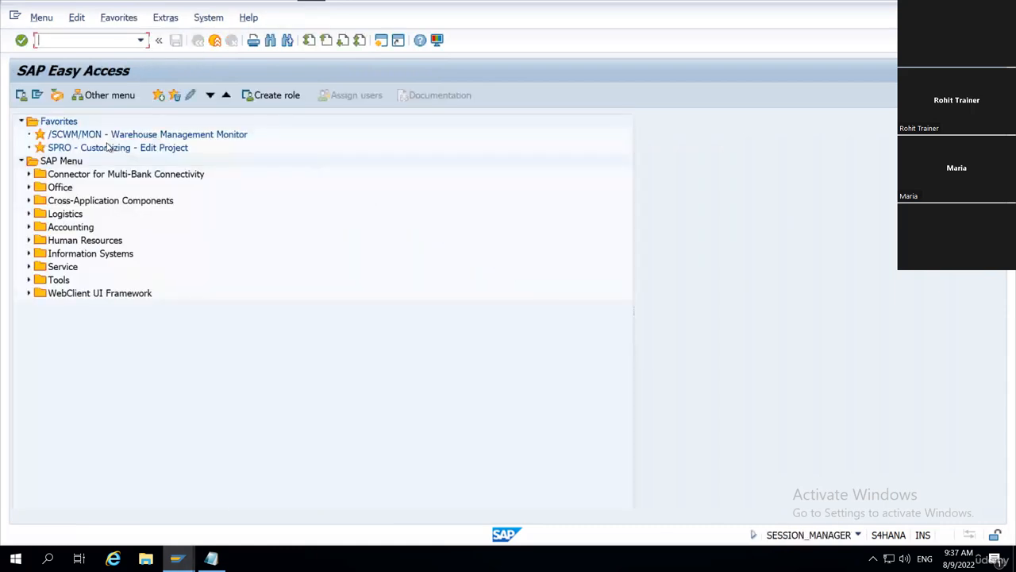
double_click(107, 148)
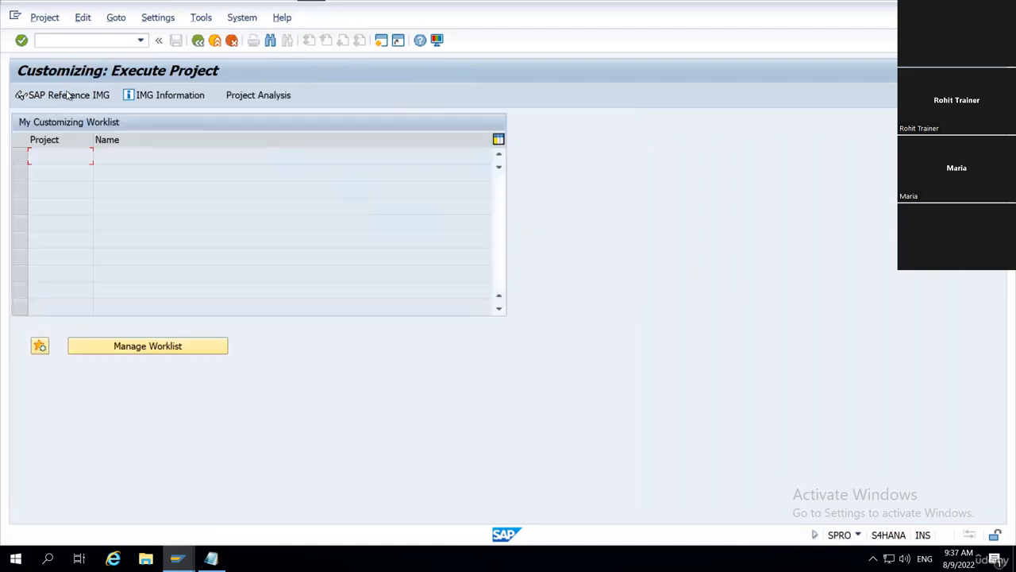
left_click(66, 94)
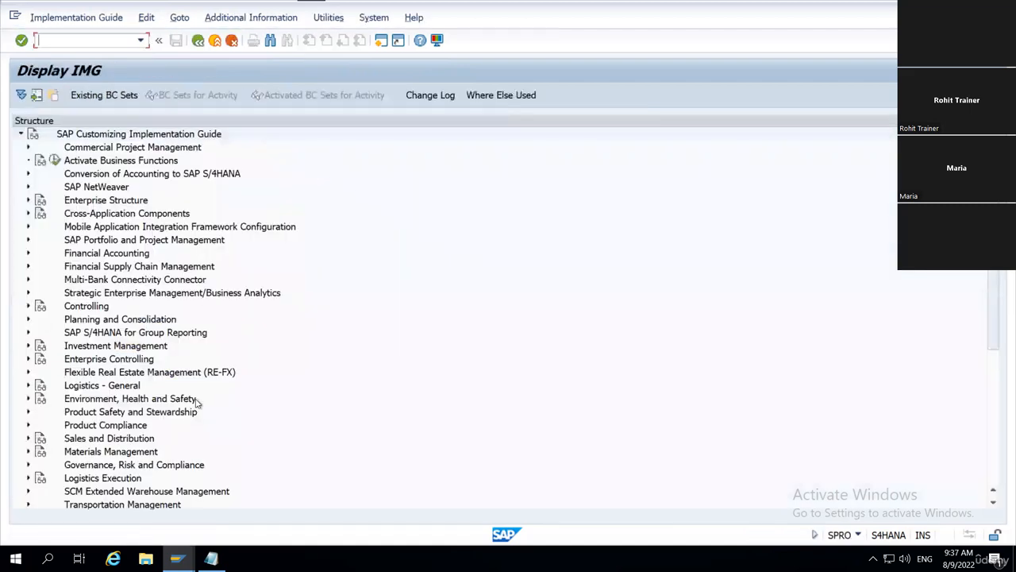
Expand SCM Extended Warehouse Management, Extended Warehouse Management and its Master Data node in the IMG structure
scroll(170, 333, "down", 5)
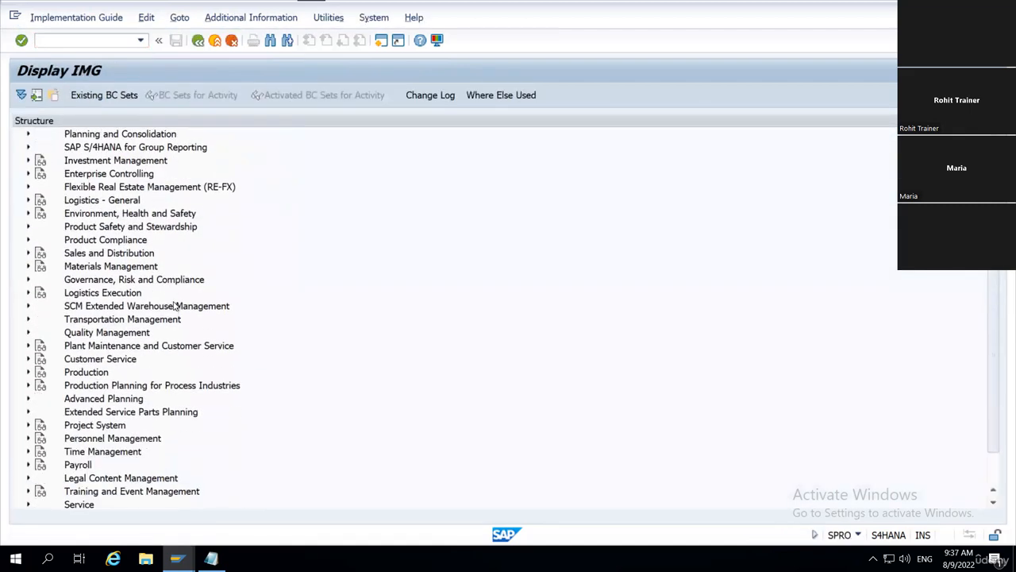
left_click(175, 306)
double_click(176, 307)
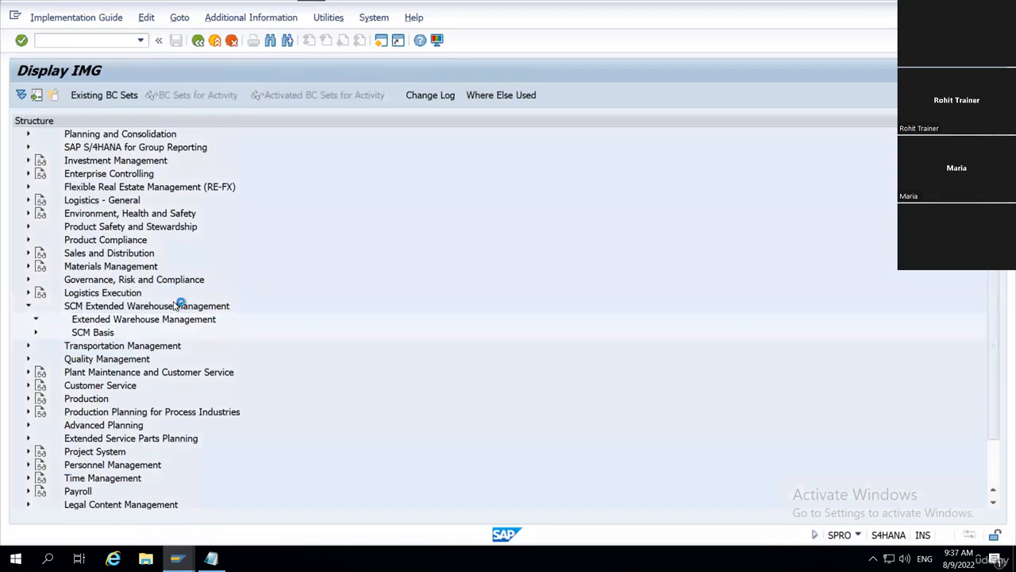
double_click(176, 317)
key("Down")
key("Down")
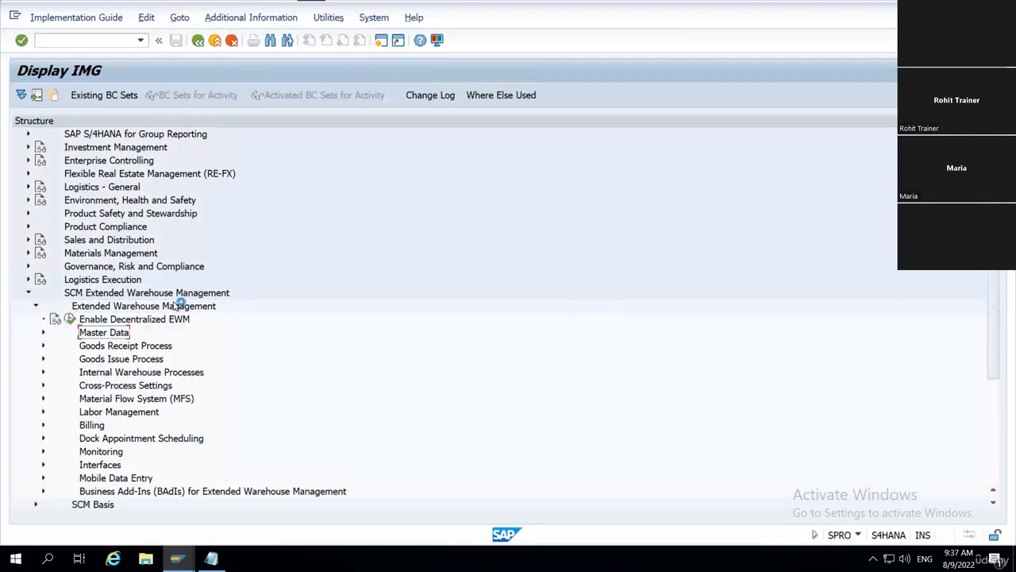
key("Right")
key("Down")
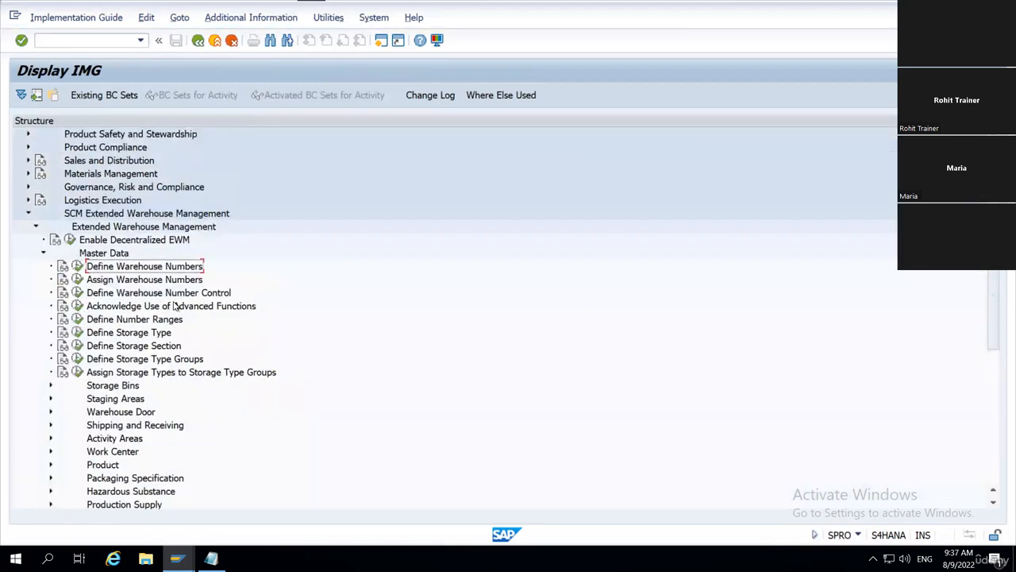
Under Master Data, expand Activity Areas and execute the activity Generate Activity Area from Storage Type
key("Down")
key("Down")
key("Down")
key("Down")
key("Down")
key("Down")
key("Down")
key("Down")
key("Down")
key("Up")
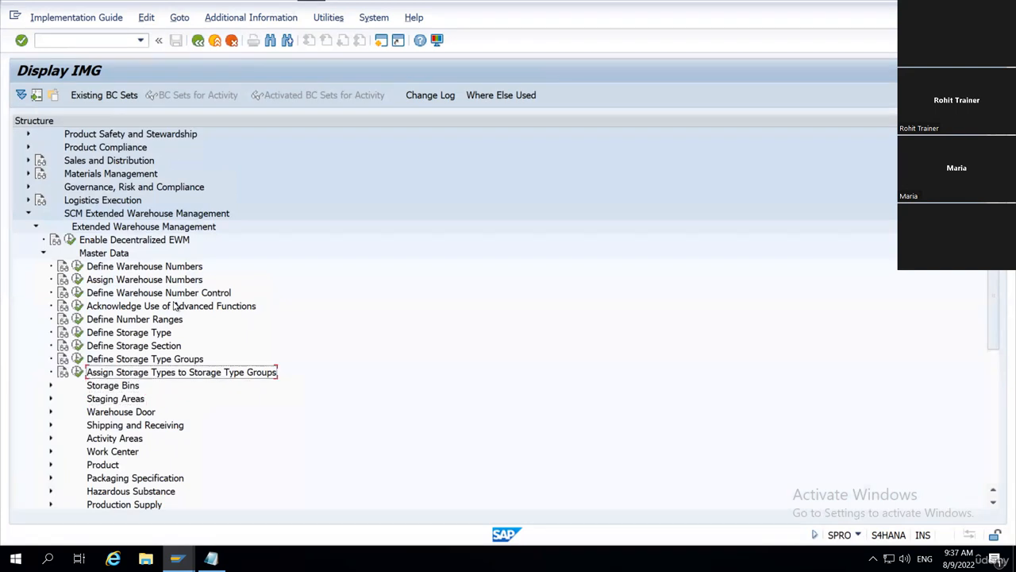
key("Down")
key("Down")
key("Down")
key("Down")
key("Down")
key("Down")
key("Down")
key("Down")
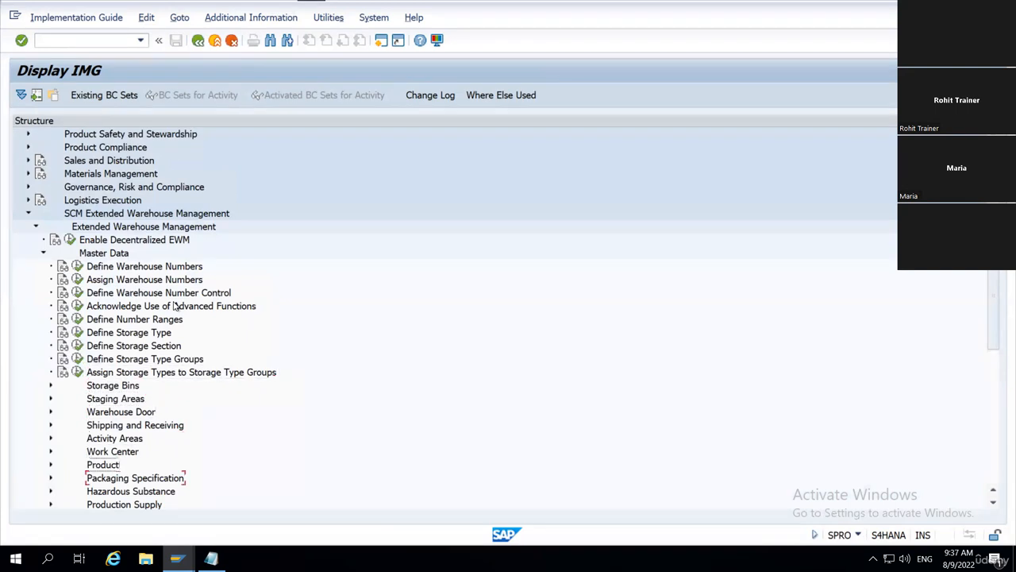
key("Down")
key("Down")
key("Down")
key("Down")
key("Down")
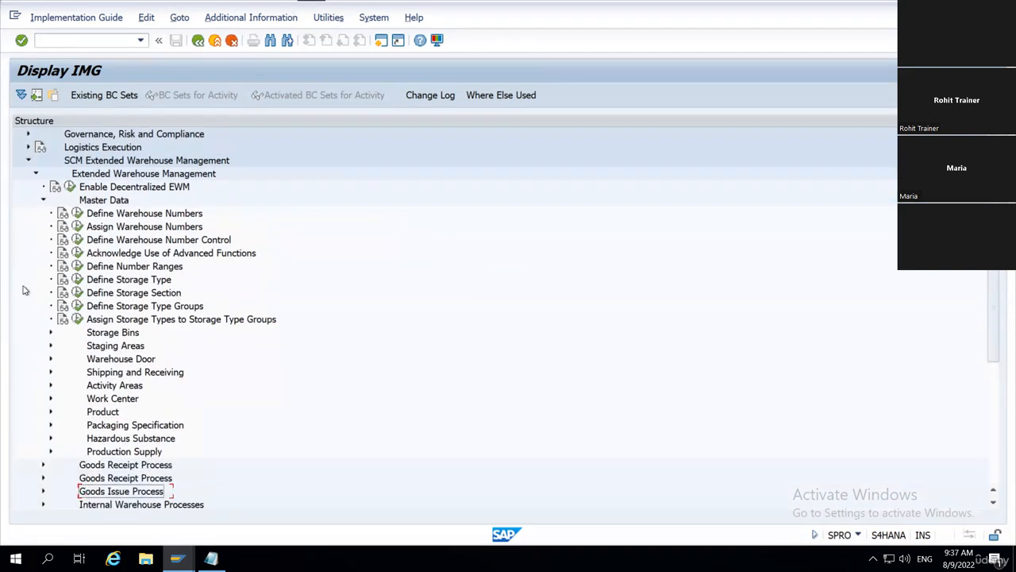
key("Down")
scroll(179, 385, "down", 3)
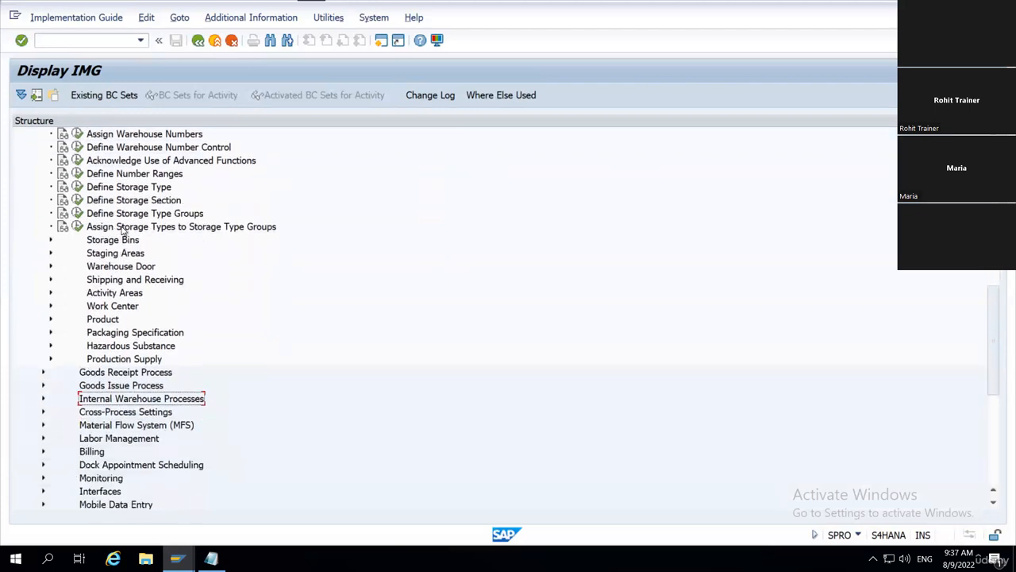
double_click(115, 293)
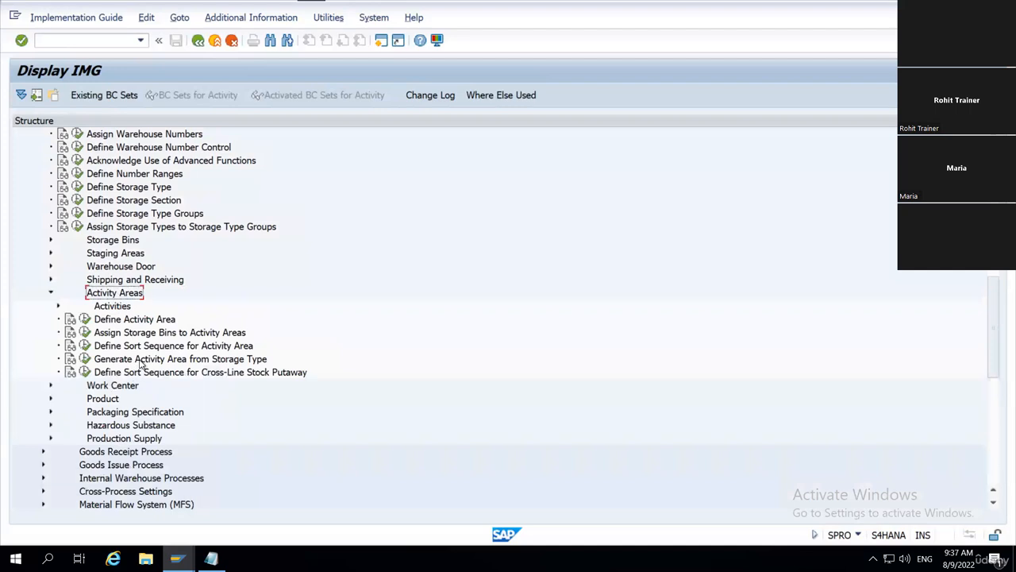
left_click(140, 359)
left_click(84, 359)
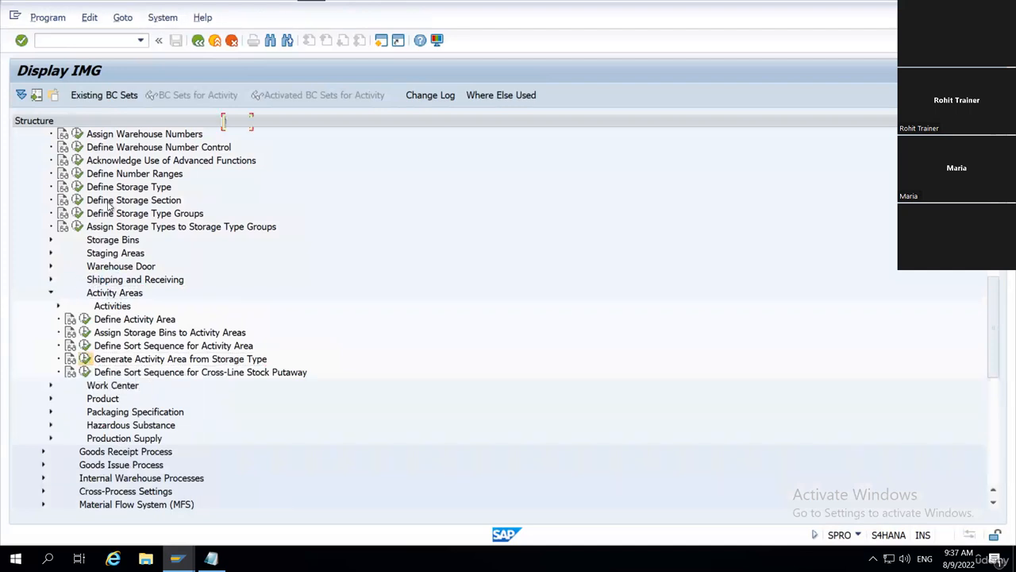
Generate the activity area for storage type ST01 in WH18, recording it in the IBM Configuration customizing request
left_click(236, 140)
type("ST")
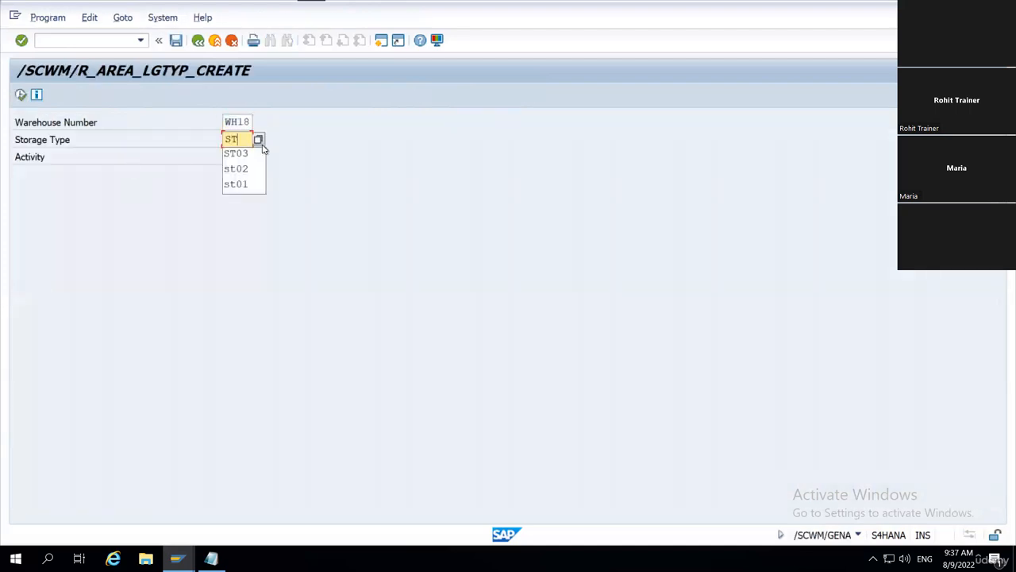
left_click(263, 151)
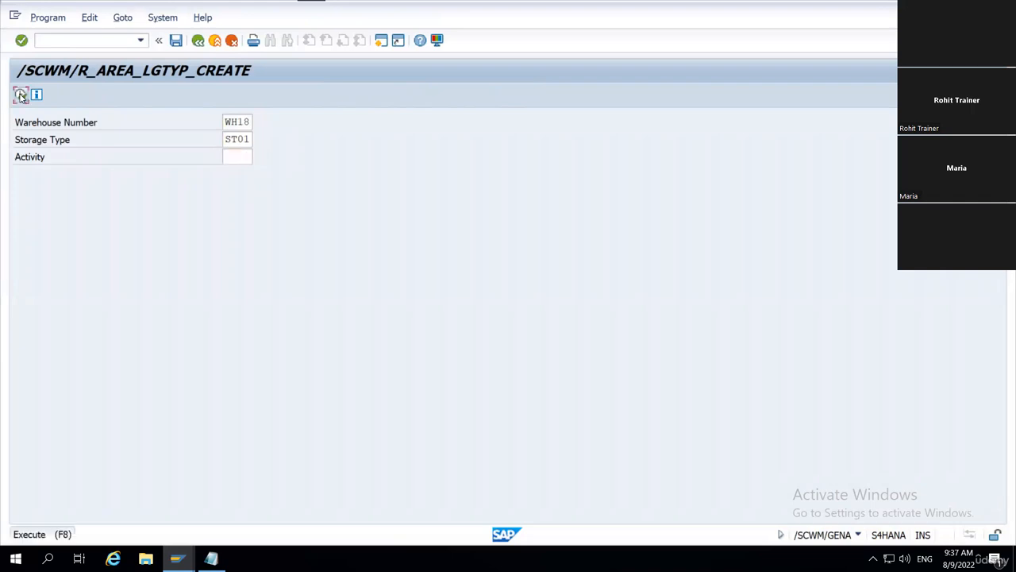
left_click(21, 94)
left_click(321, 245)
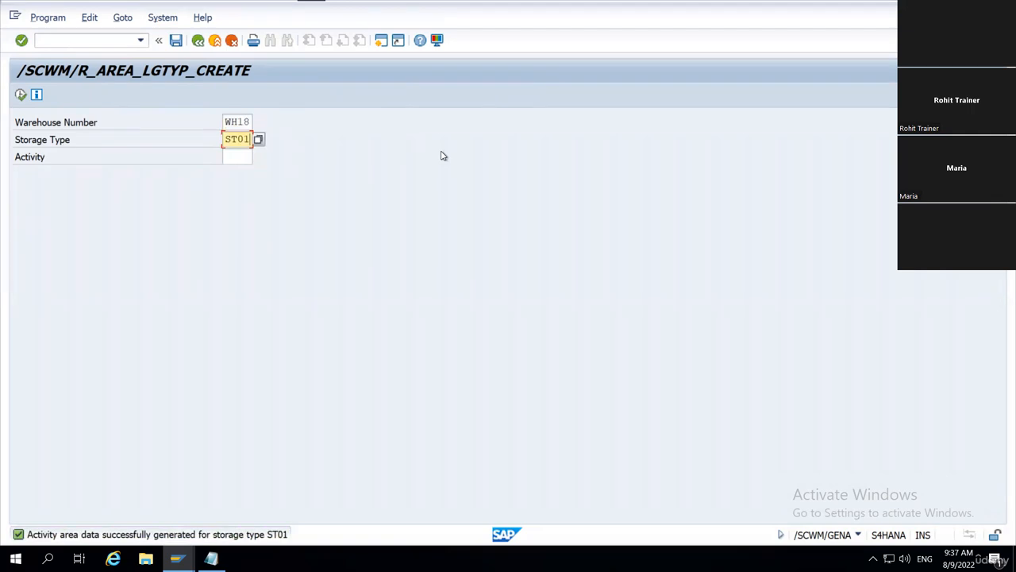
Try to generate the activity area for storage type ST02, agreeing to delete existing activity areas, and return to the IMG
key("BackSpace")
type("2")
key("Tab")
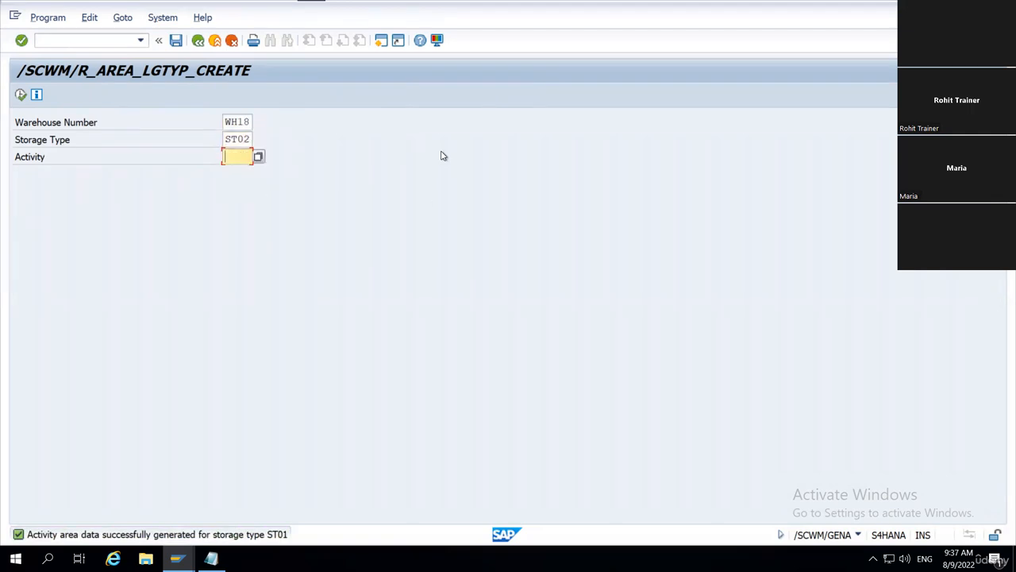
left_click(23, 95)
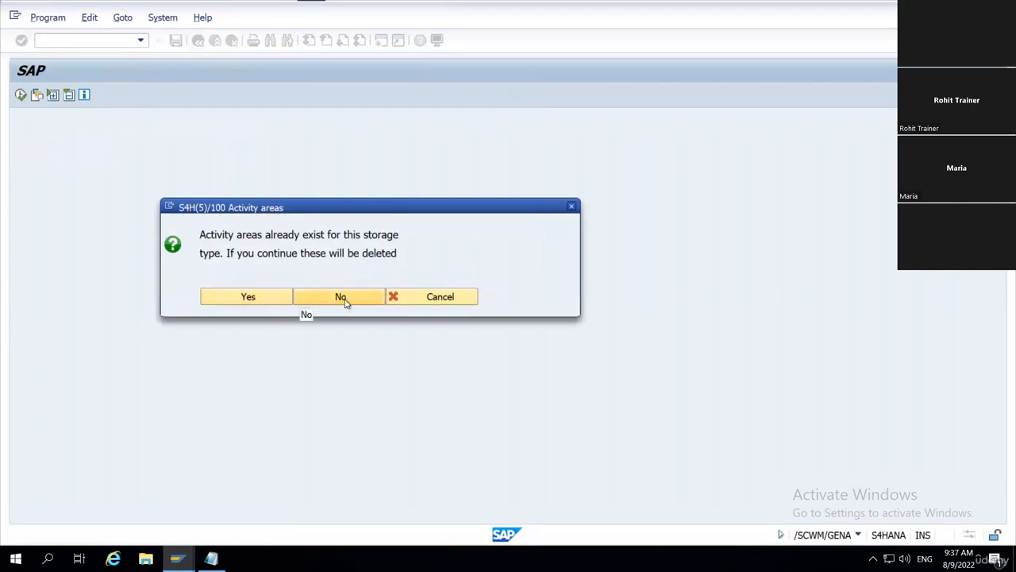
left_click(248, 297)
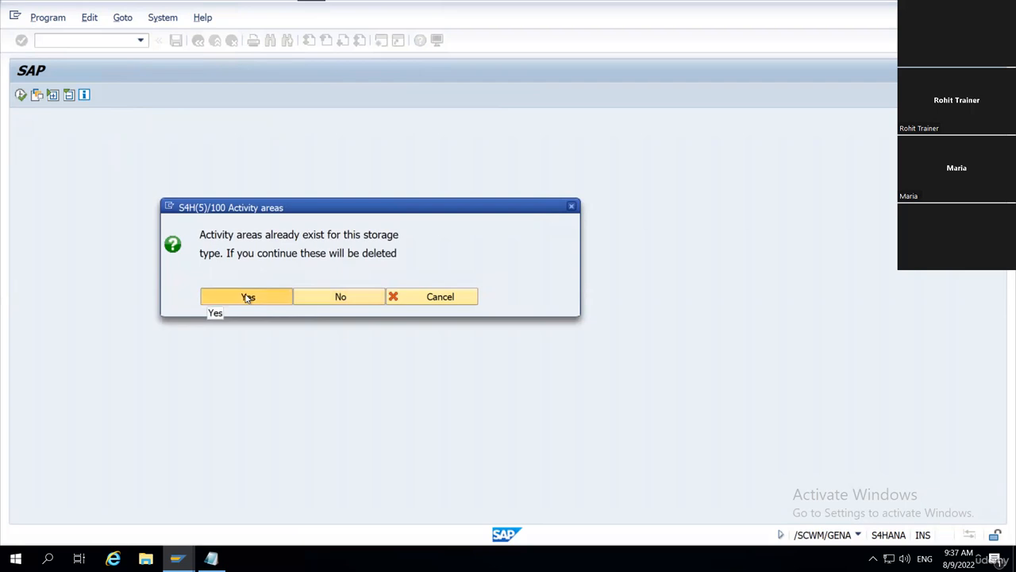
left_click(323, 244)
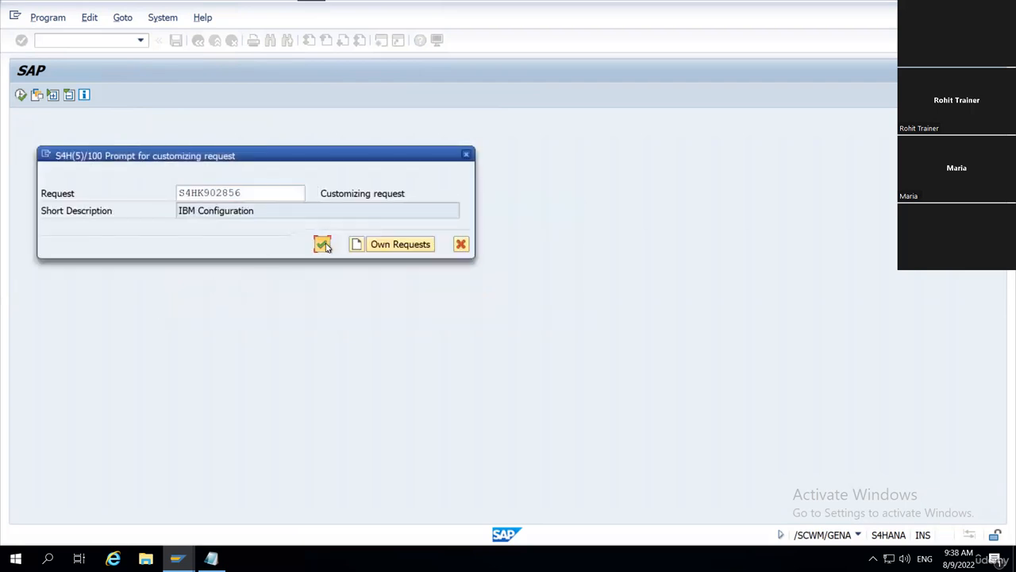
left_click(405, 451)
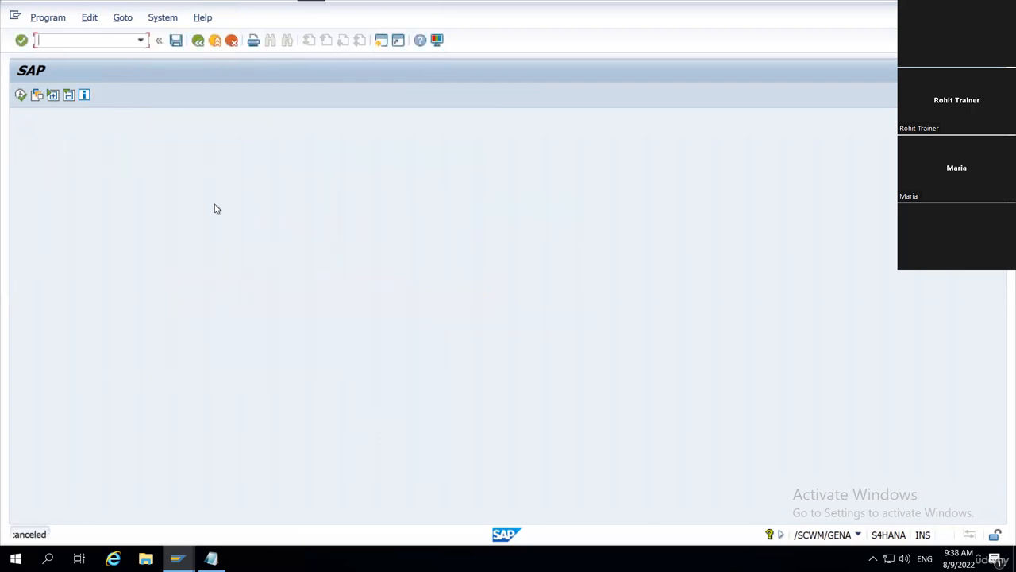
left_click(198, 41)
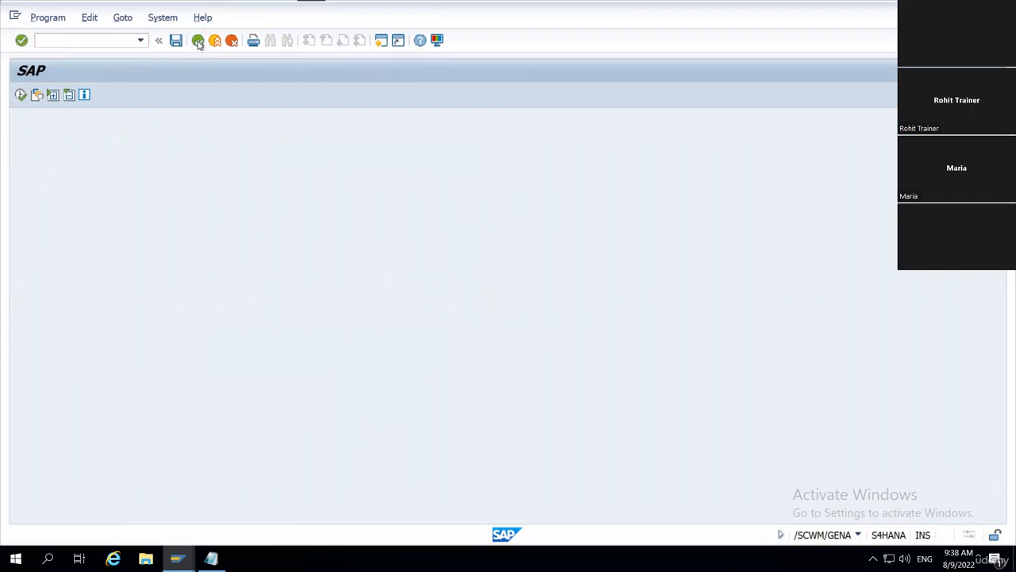
Run Generate Activity Area from Storage Type from the IMG for ST02 in WH18, using the IBM Configuration customizing request
left_click(85, 359)
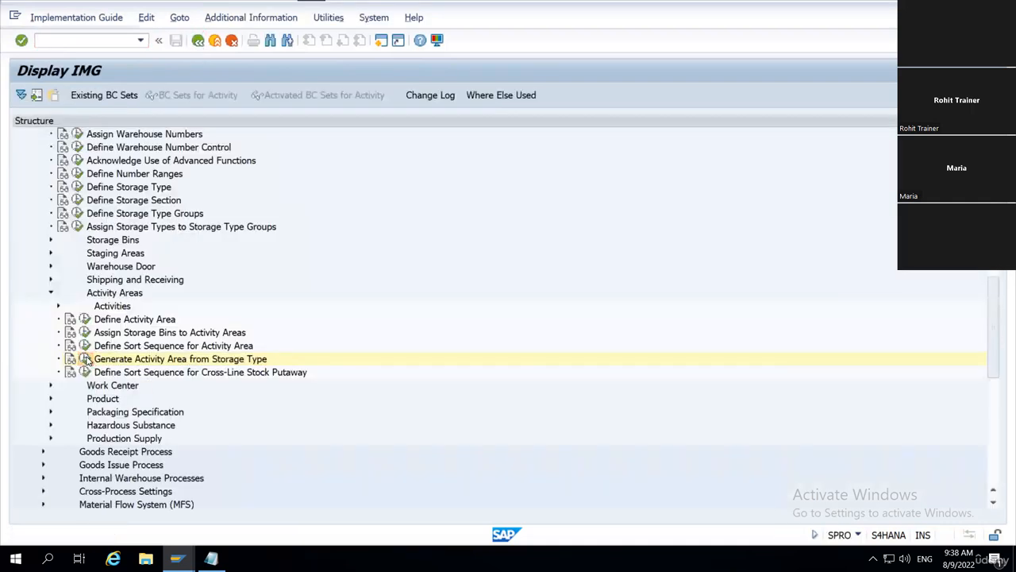
left_click(241, 143)
type("st02")
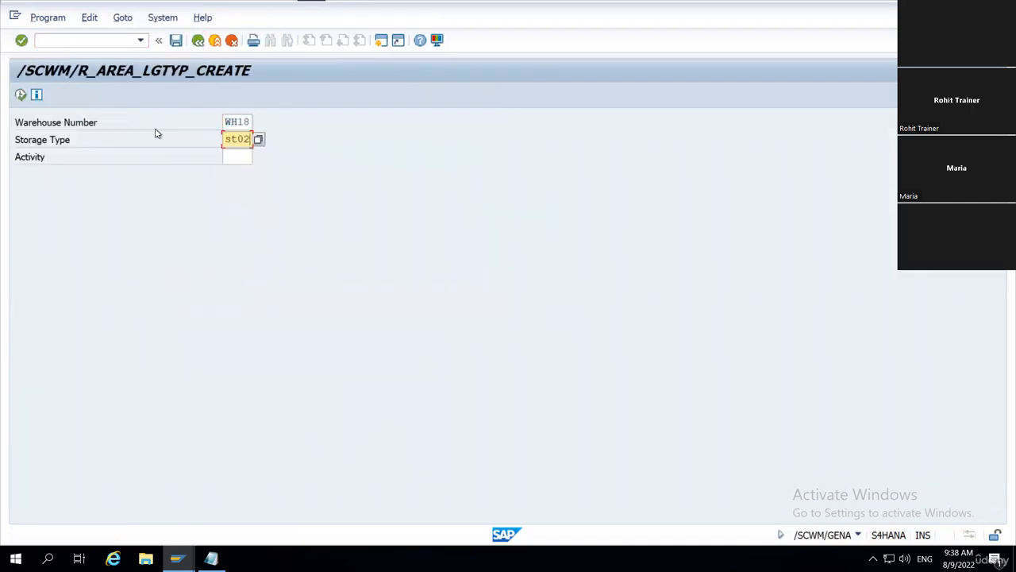
left_click(21, 95)
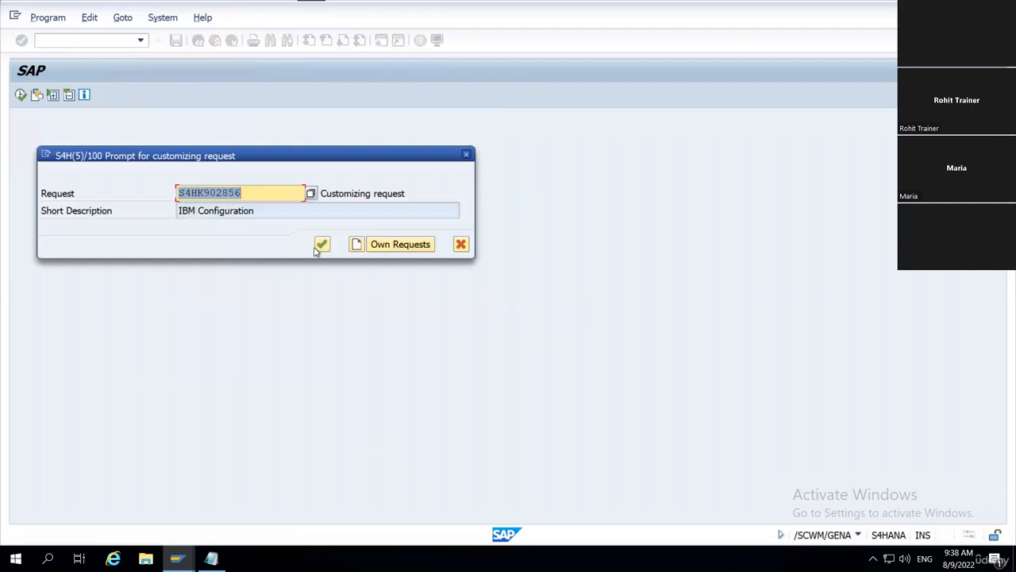
left_click(321, 244)
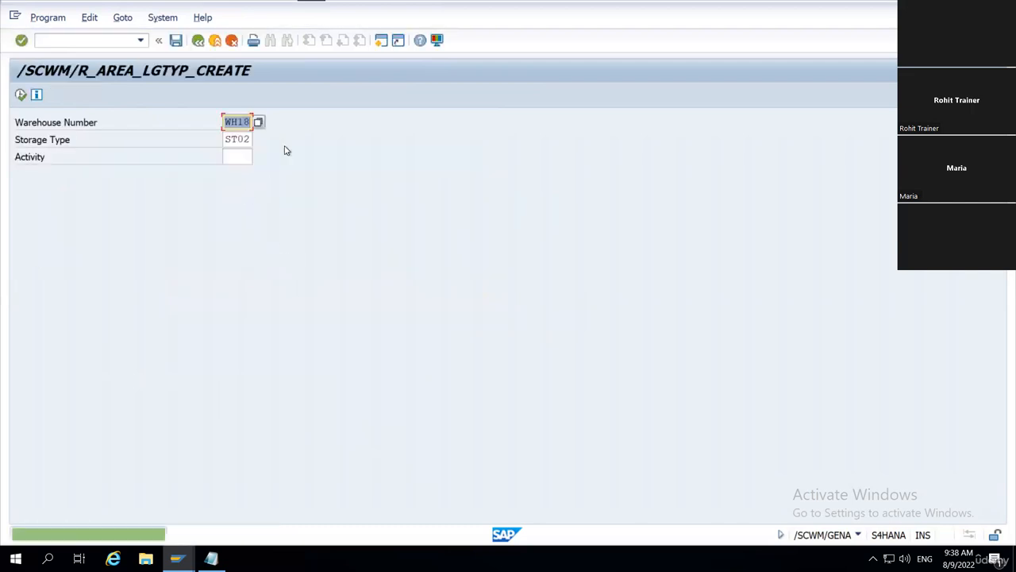
Try to generate the activity area for storage type ST03, agreeing to delete existing activity areas, and return to the IMG
left_click(286, 149)
key("BackSpace")
type("3")
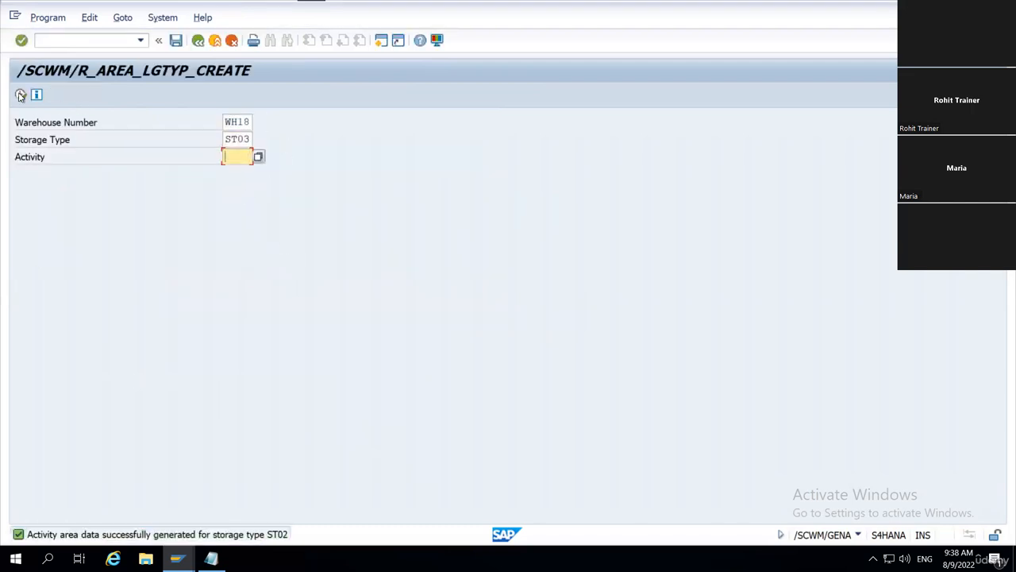
left_click(21, 95)
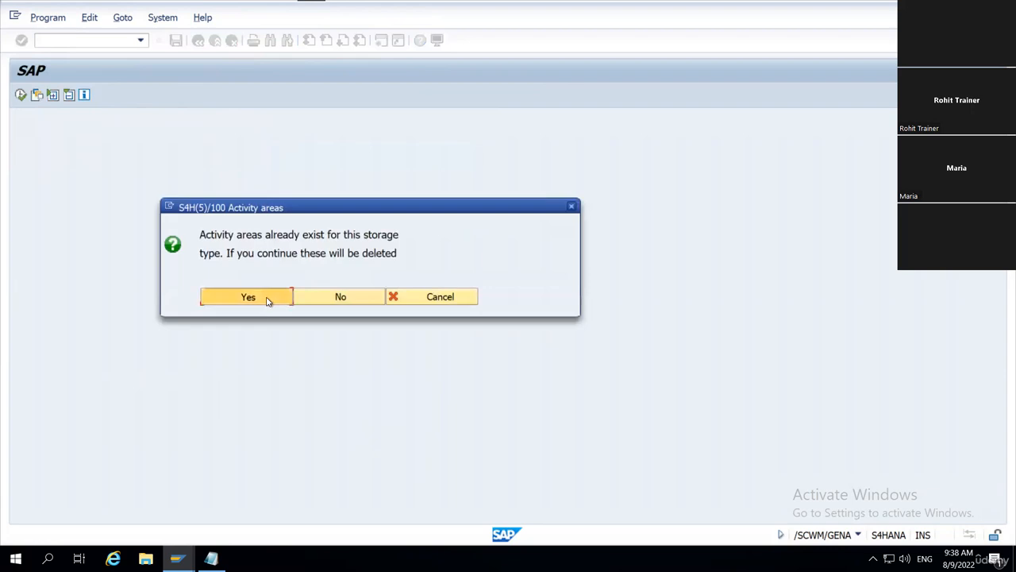
left_click(248, 297)
left_click(324, 244)
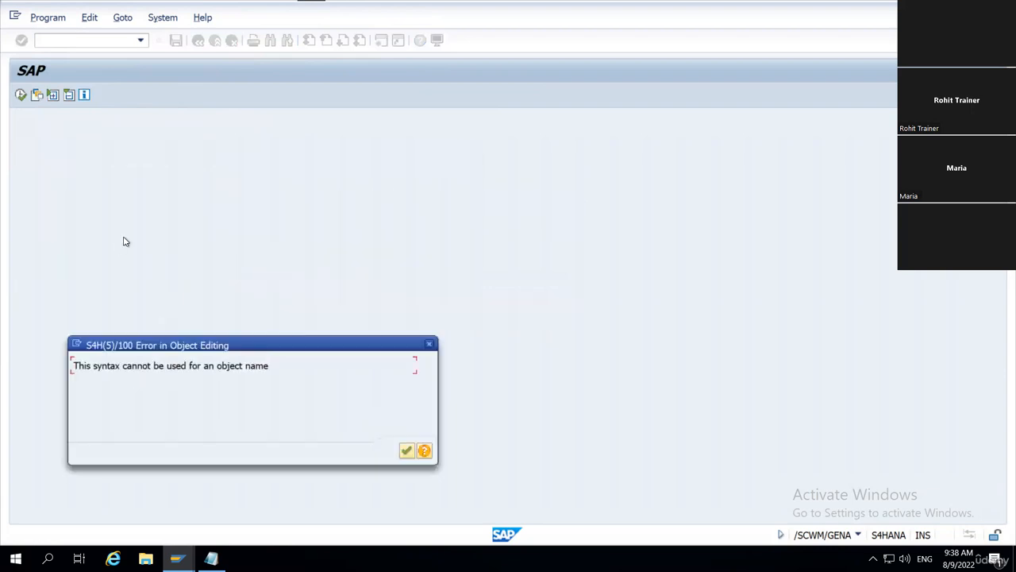
left_click(403, 455)
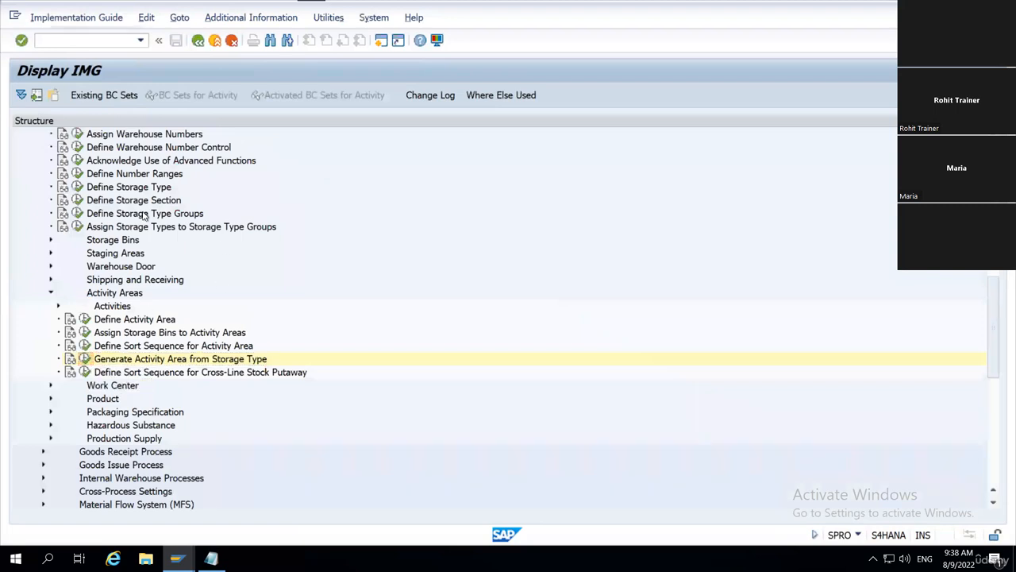
Run Generate Activity Area from Storage Type from the IMG for ST03 in WH18, using the IBM Configuration customizing request
left_click(85, 359)
left_click(229, 140)
type("ST03")
left_click(22, 96)
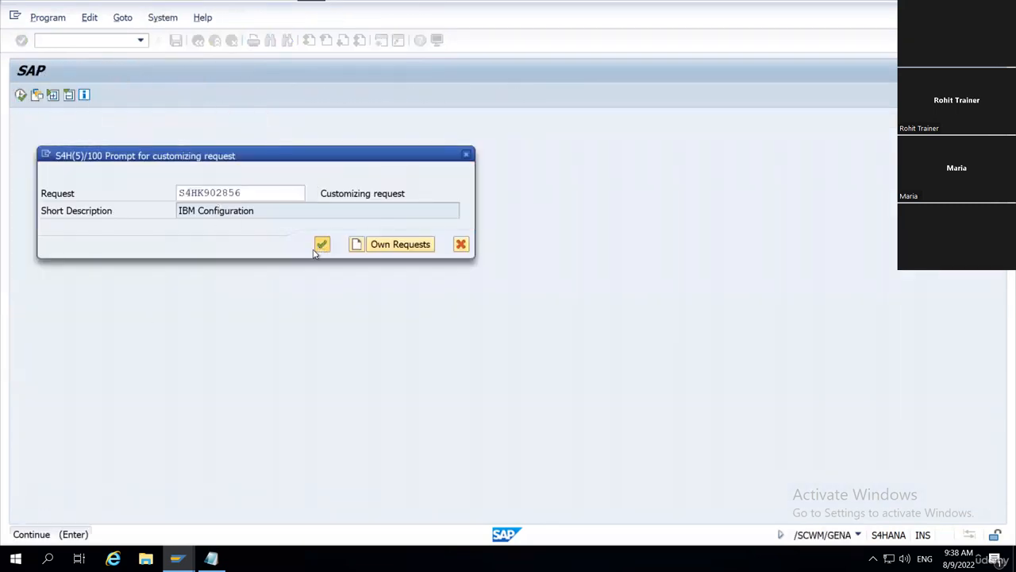
left_click(321, 245)
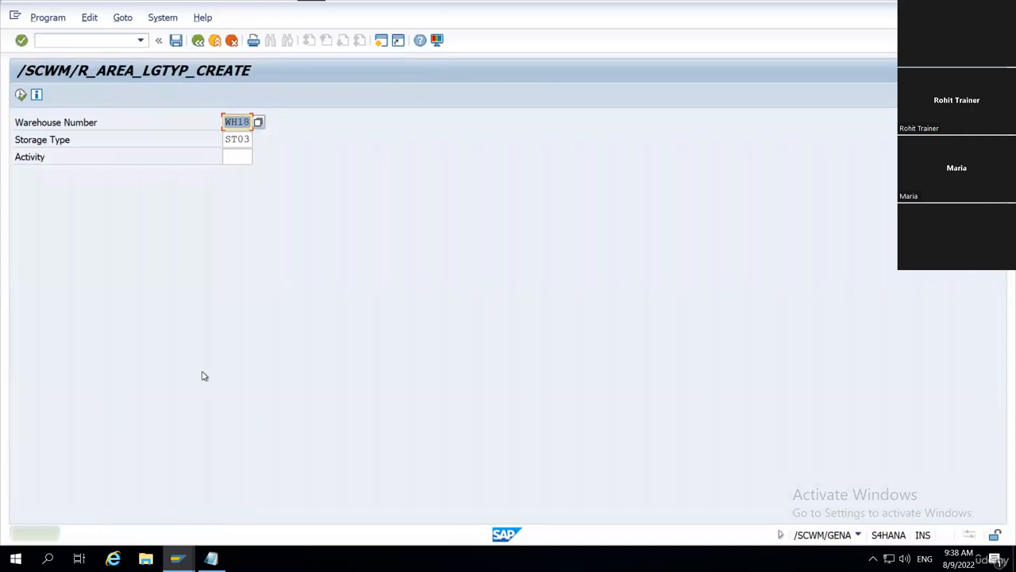
Open transaction /n/scwm/SBST and simulate the bin sorting for activity area ST01 in WH18
left_click(143, 38)
left_click(143, 38)
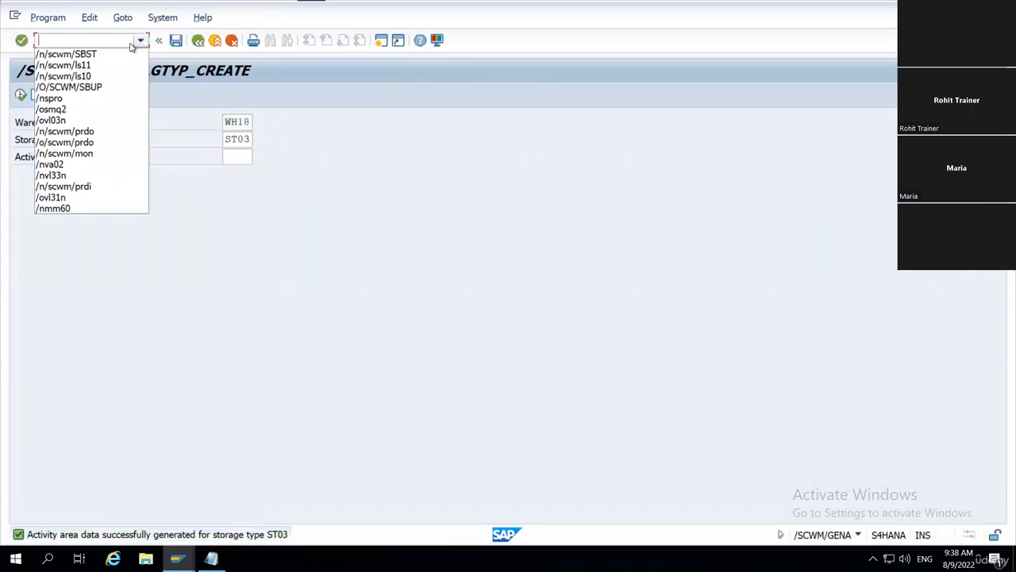
left_click(124, 49)
key("Return")
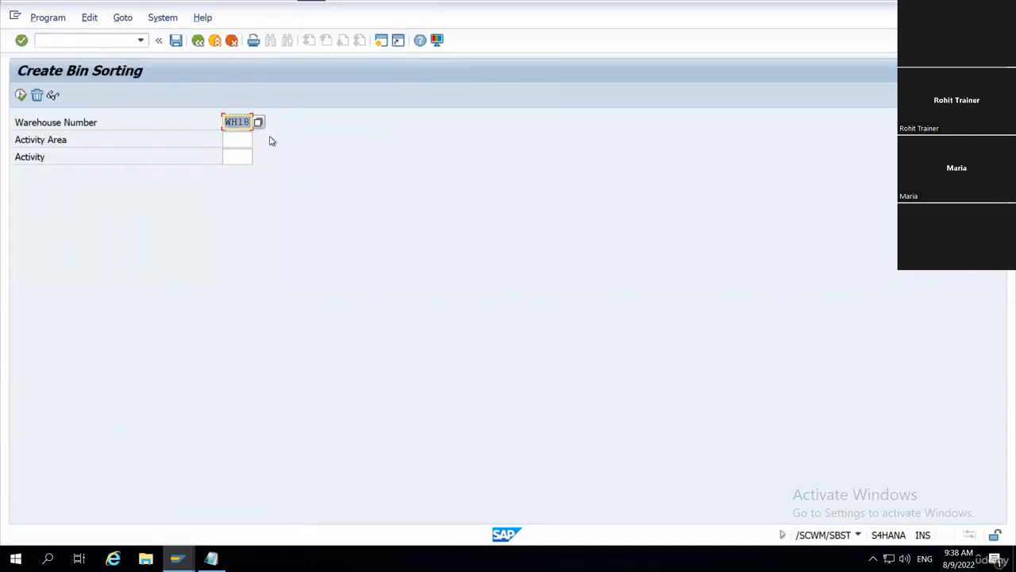
left_click(229, 140)
left_click(228, 139)
left_click(242, 157)
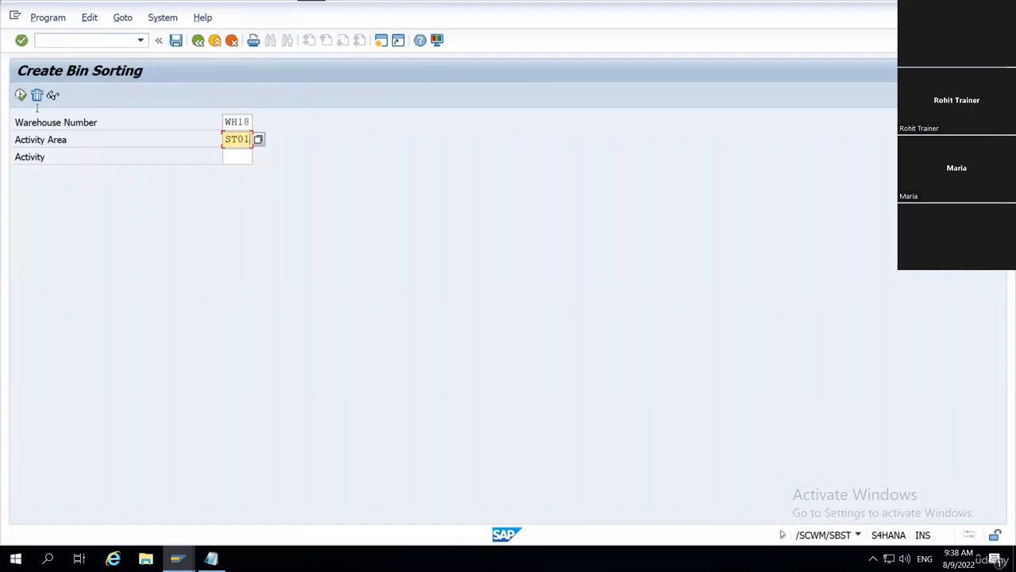
left_click(20, 95)
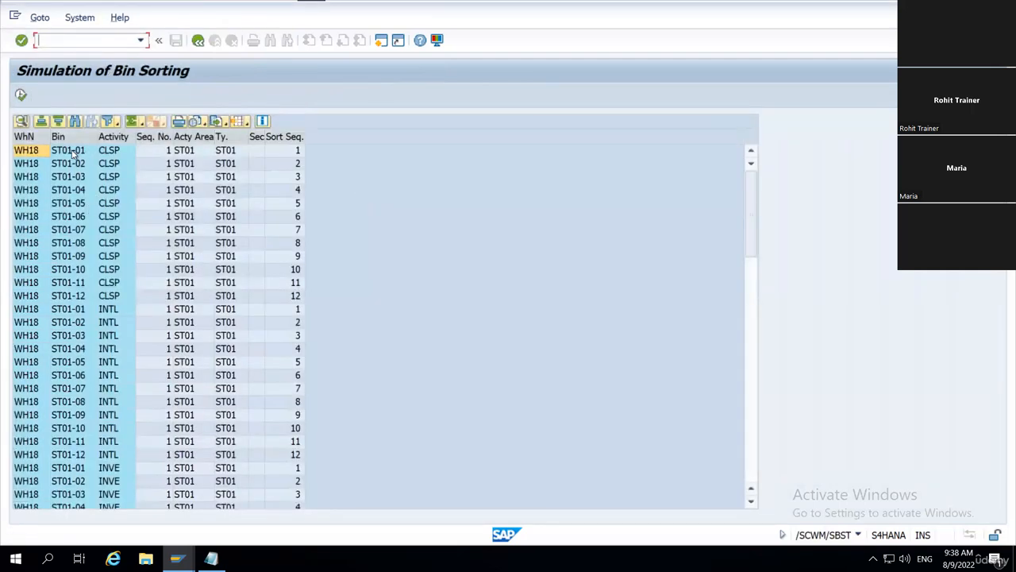
Look up the activities in the simulated bin sorting for ST01 through the Activity column's filter values, without applying a filter
left_click(89, 255)
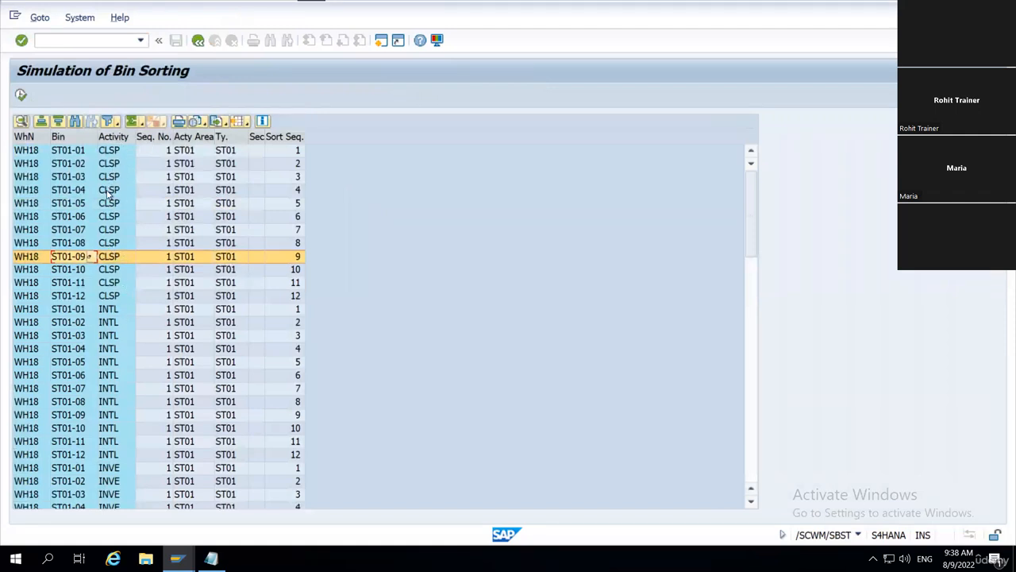
left_click(113, 137)
left_click(116, 121)
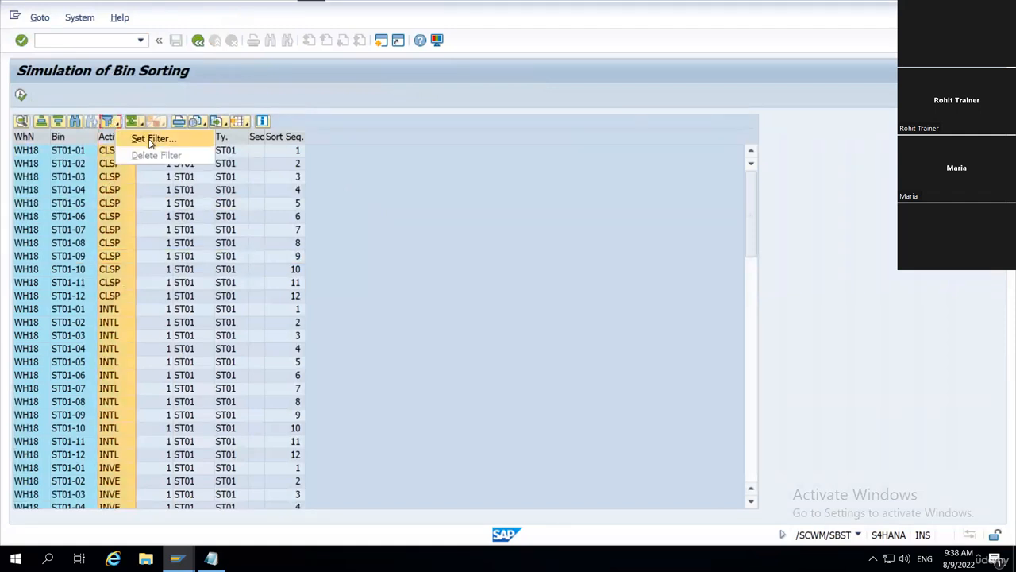
left_click(149, 140)
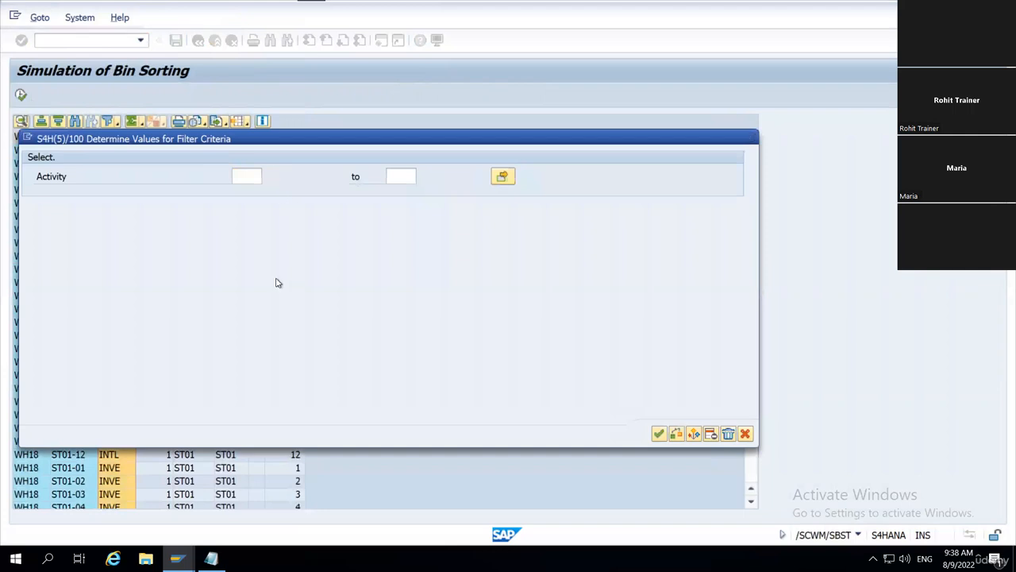
key("F4")
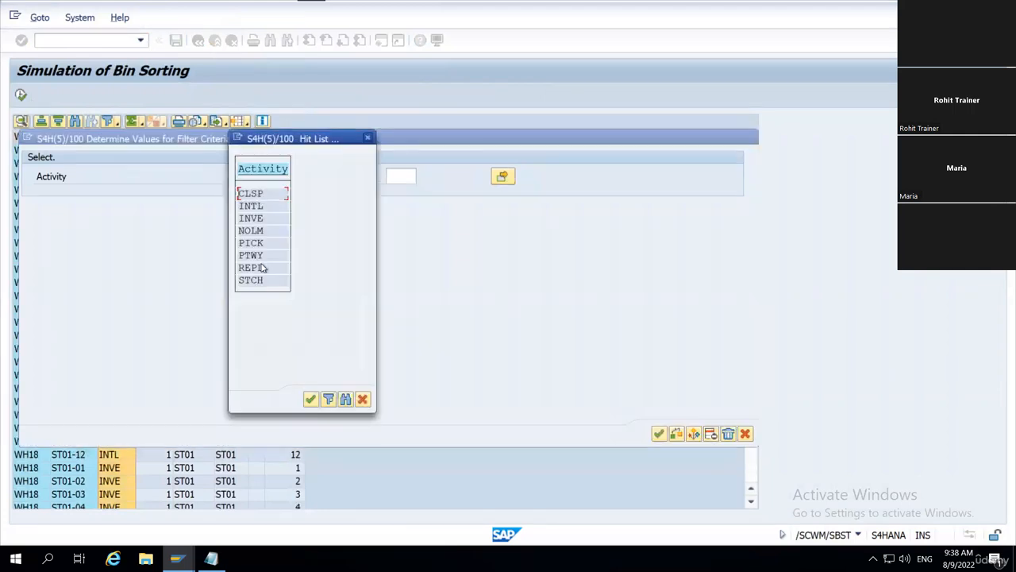
left_click(368, 138)
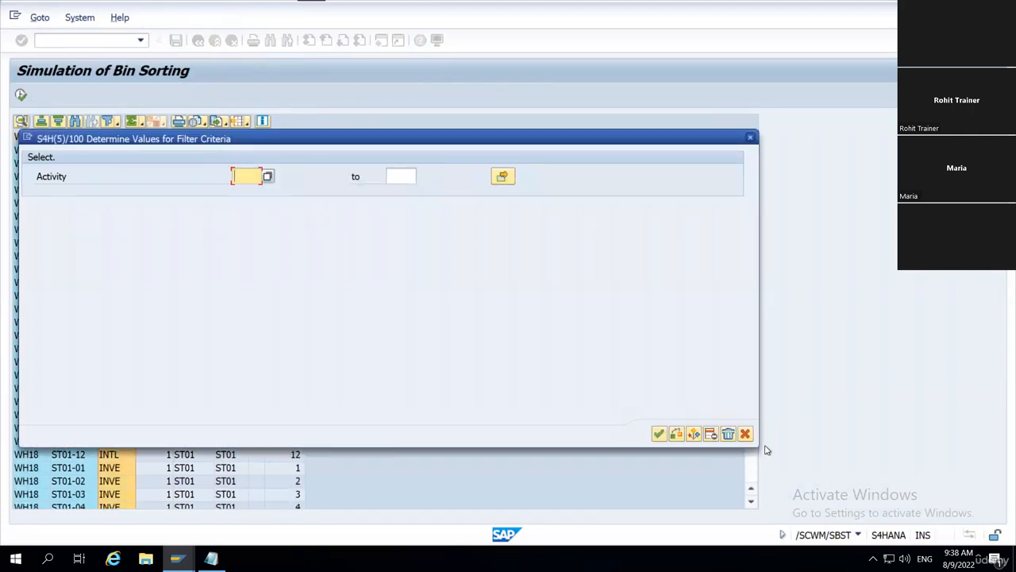
left_click(747, 434)
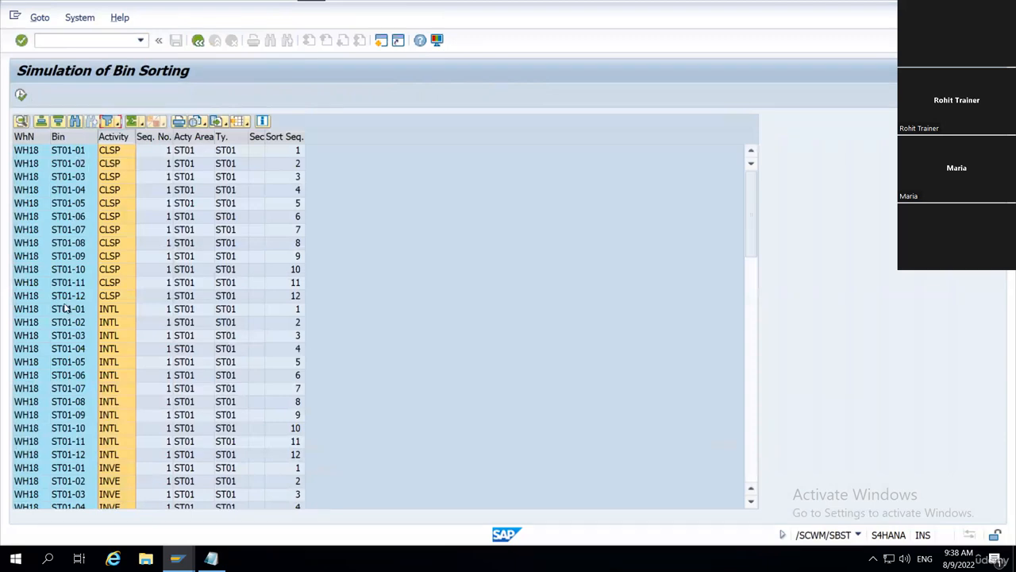
Review the simulated bins for activity area ST01, create their bin sorting in WH18, and return to the selection screen
scroll(97, 314, "down", 2)
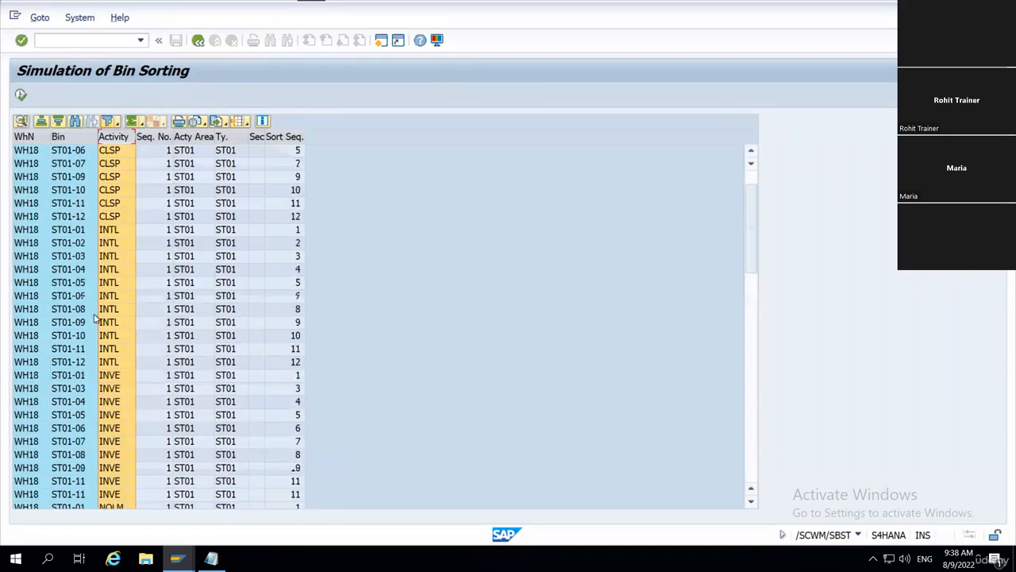
scroll(94, 317, "down", 20)
scroll(90, 318, "up", 20)
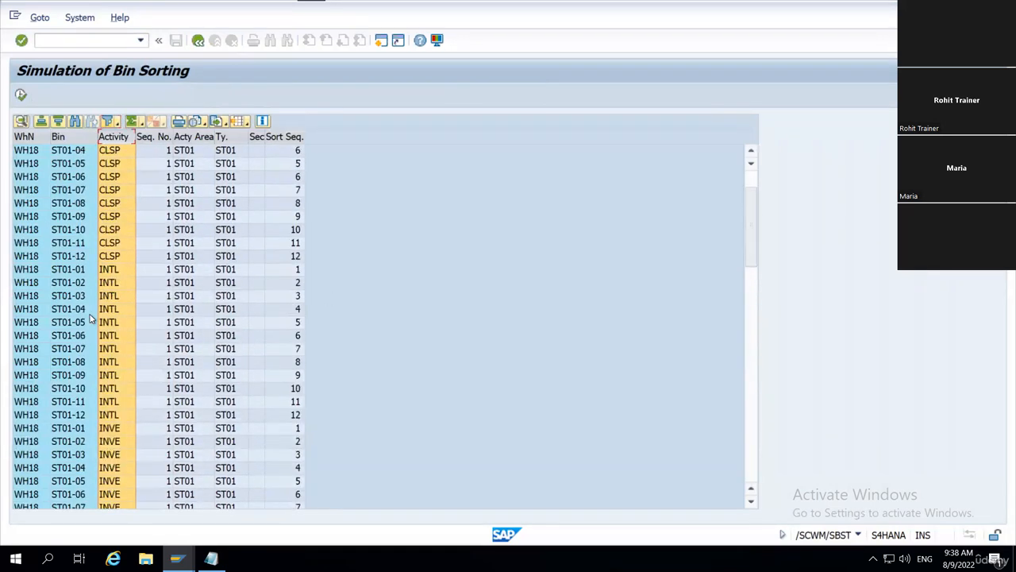
scroll(89, 318, "up", 1)
left_click(21, 95)
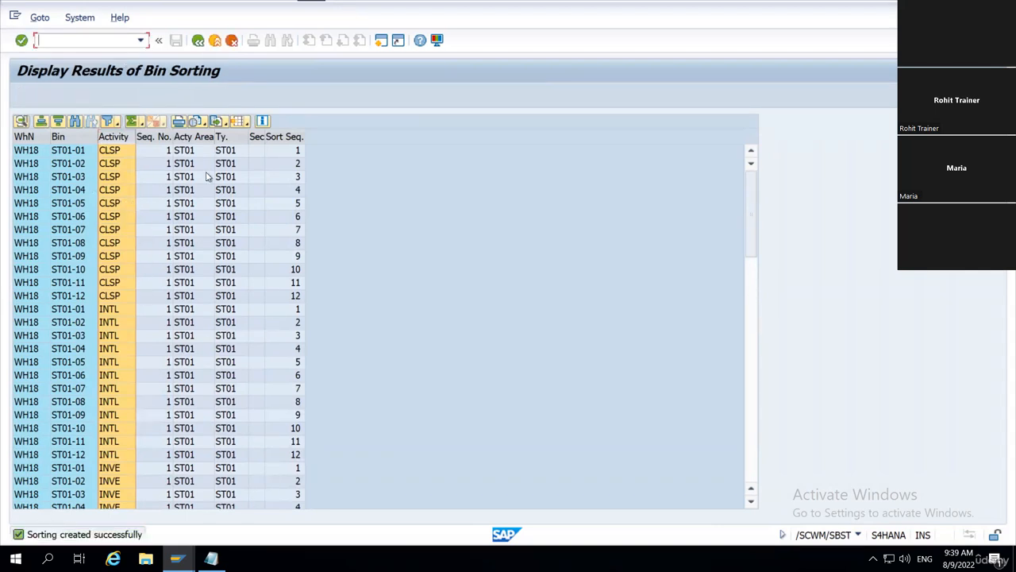
left_click(197, 41)
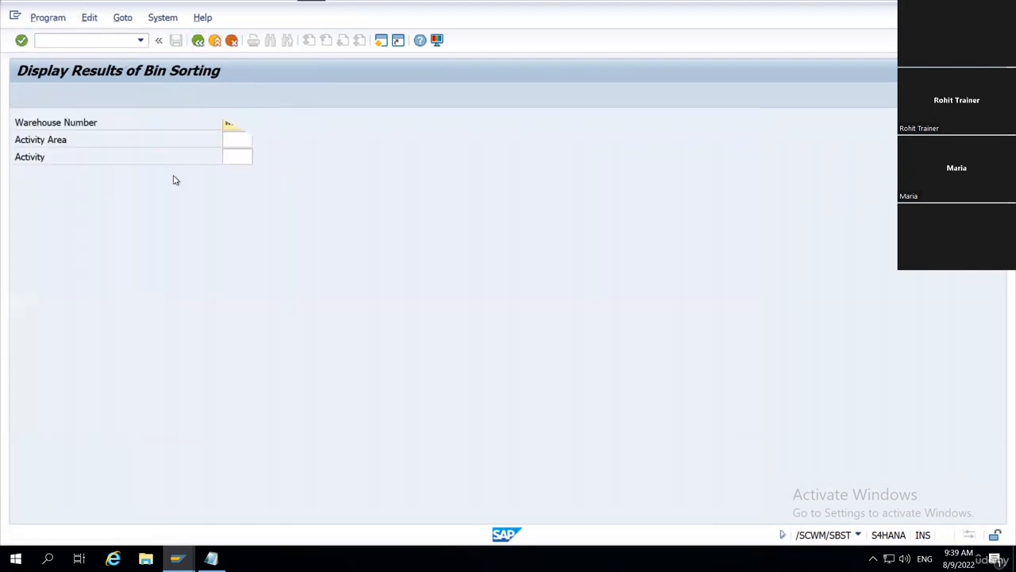
Simulate and create the bin sorting for activity area ST02 in WH18, and return to the selection screen
left_click(238, 139)
type("ST02")
key("Tab")
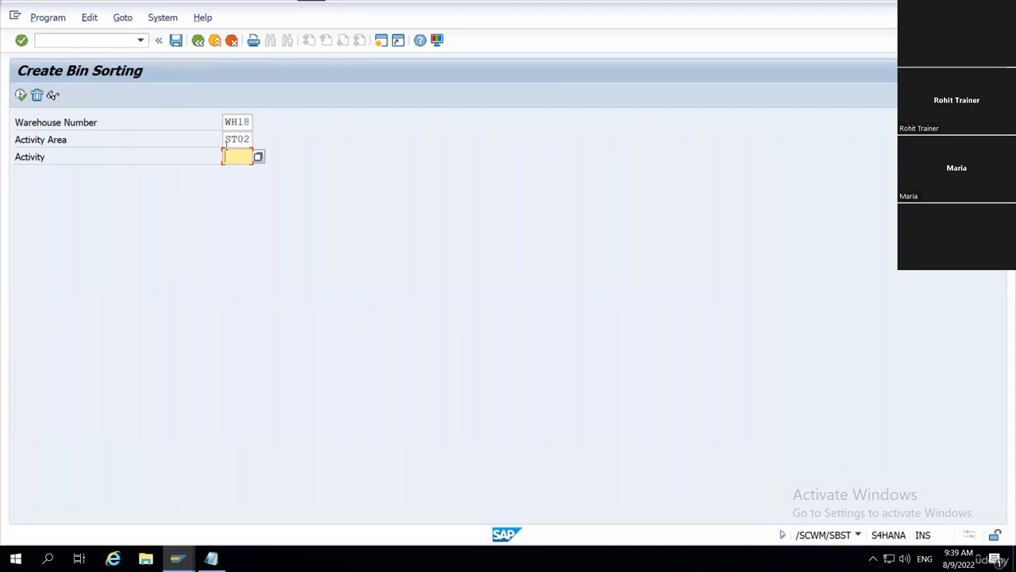
left_click(21, 95)
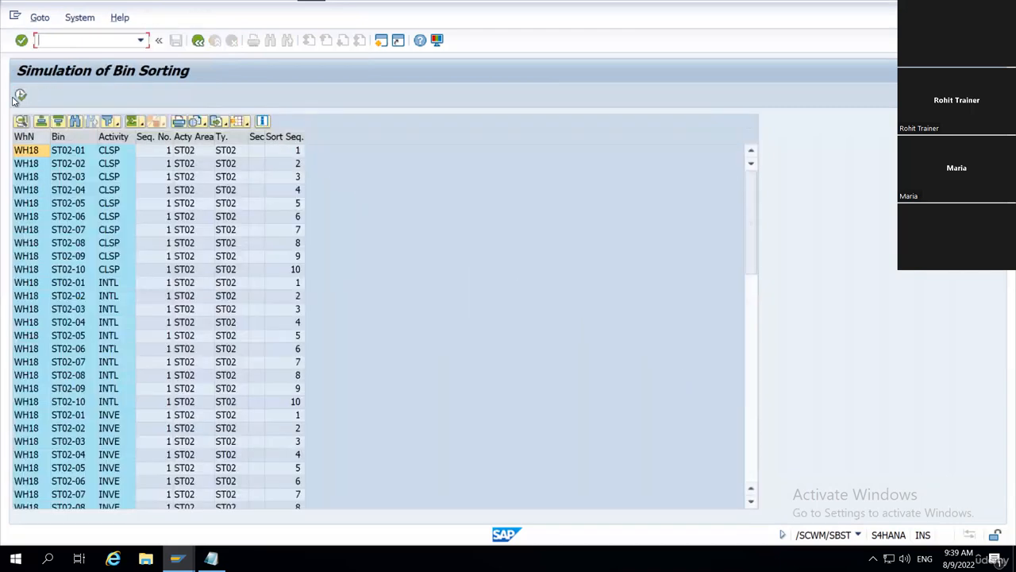
left_click(16, 97)
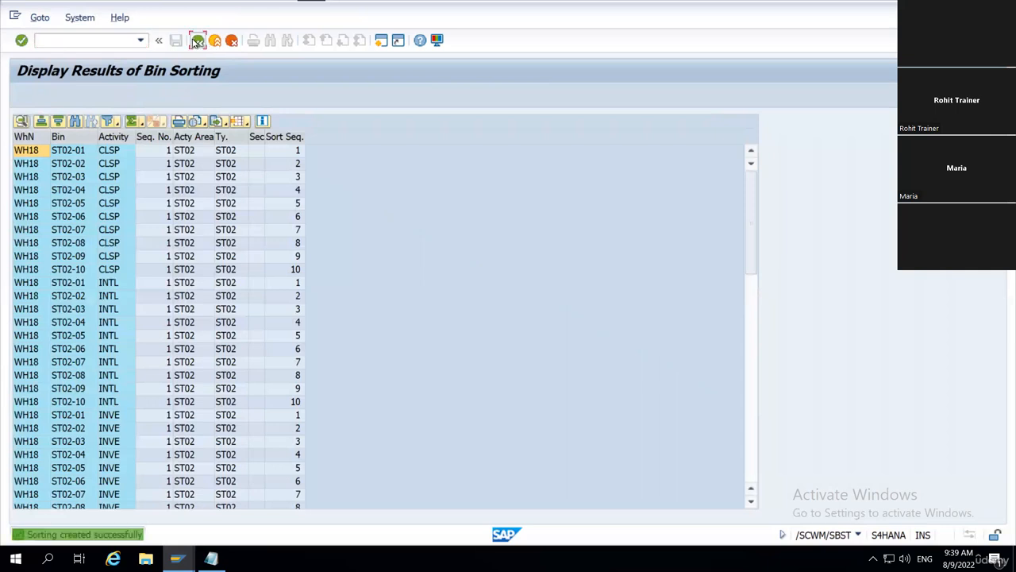
left_click(198, 41)
Run the bin sorting for activity area ST03 in WH18, leaving the activity blank, and exit the transaction
left_click(238, 140)
type("ST")
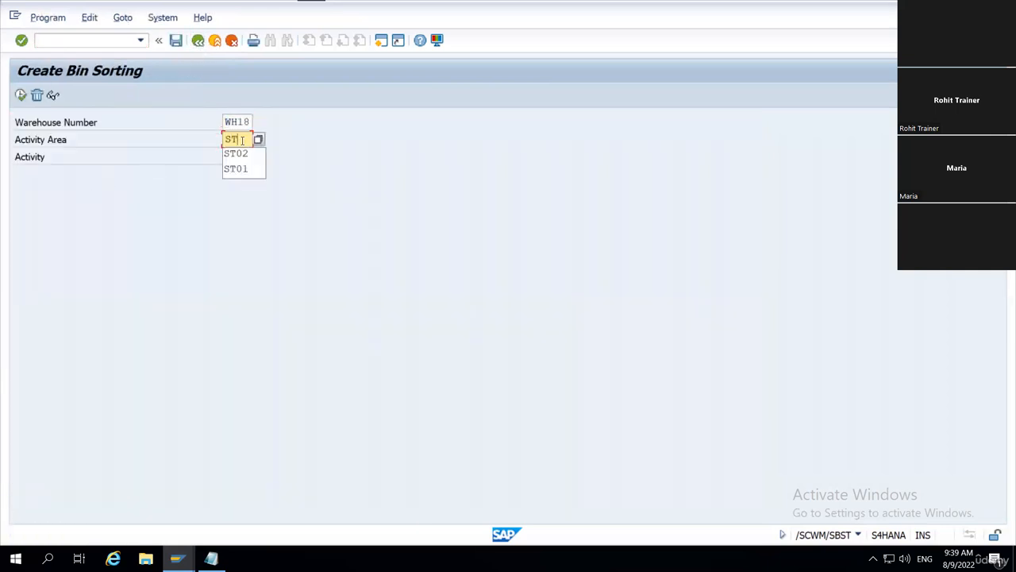
type("03")
key("Tab")
left_click(18, 95)
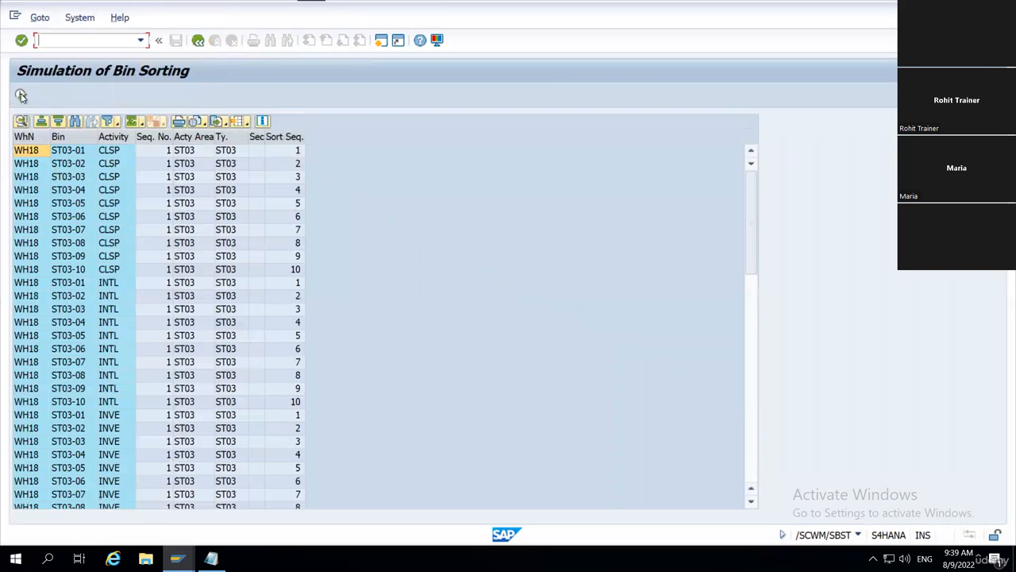
left_click(199, 42)
left_click(216, 42)
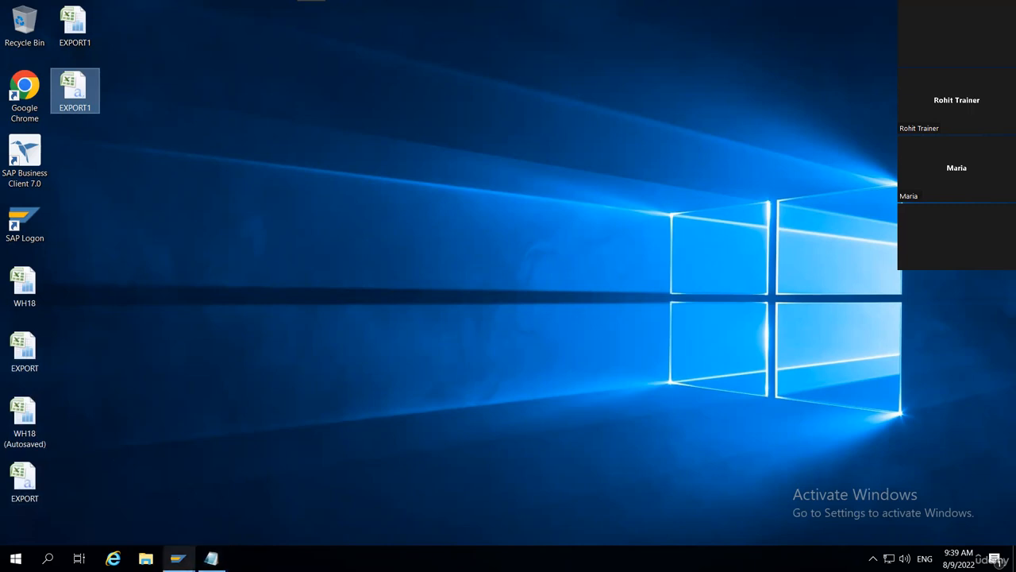
Switch to the SAP session holding the new storage type search sequence entry for WH18
left_click(178, 559)
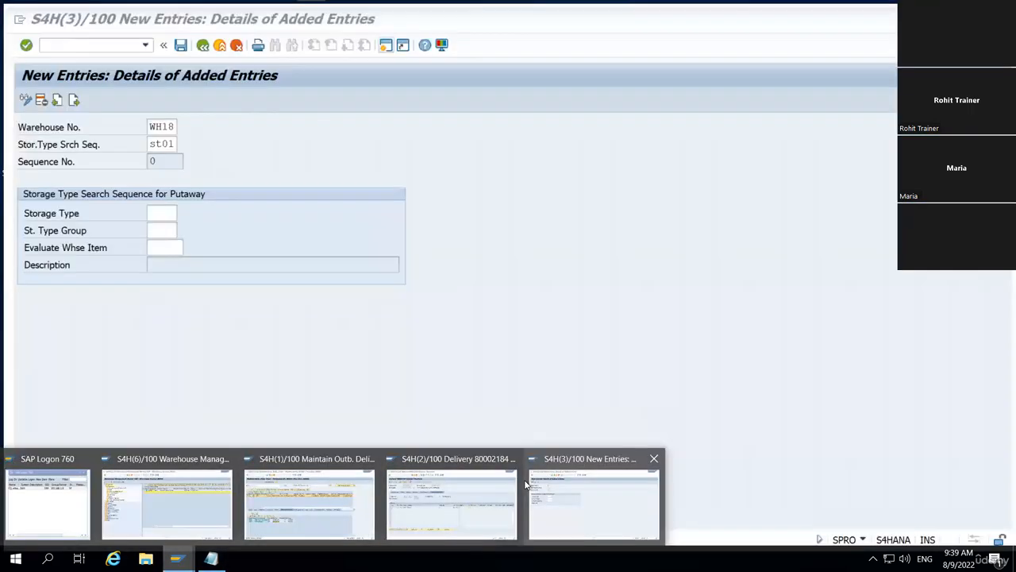
left_click(599, 521)
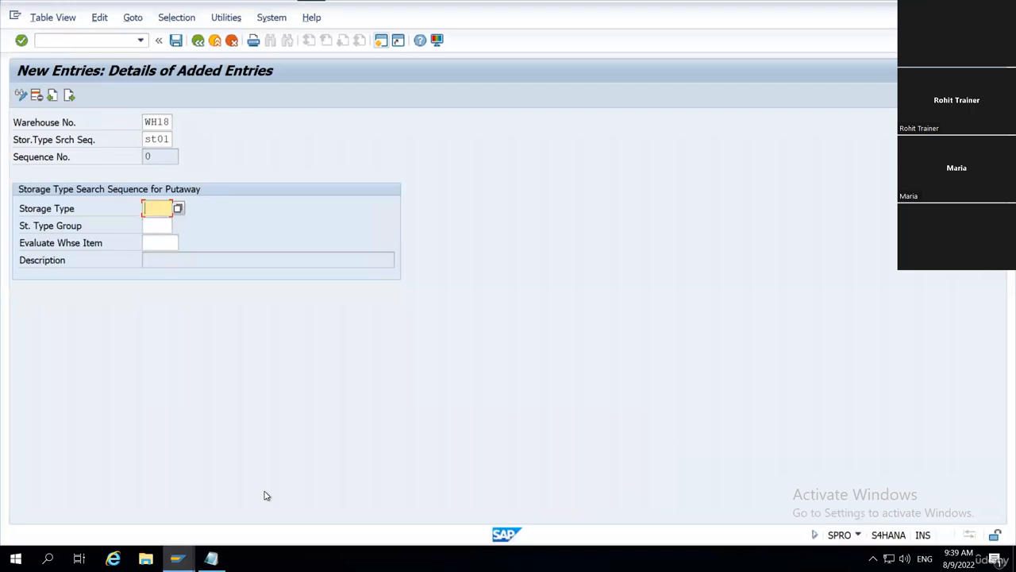
mouse_move(328, 3)
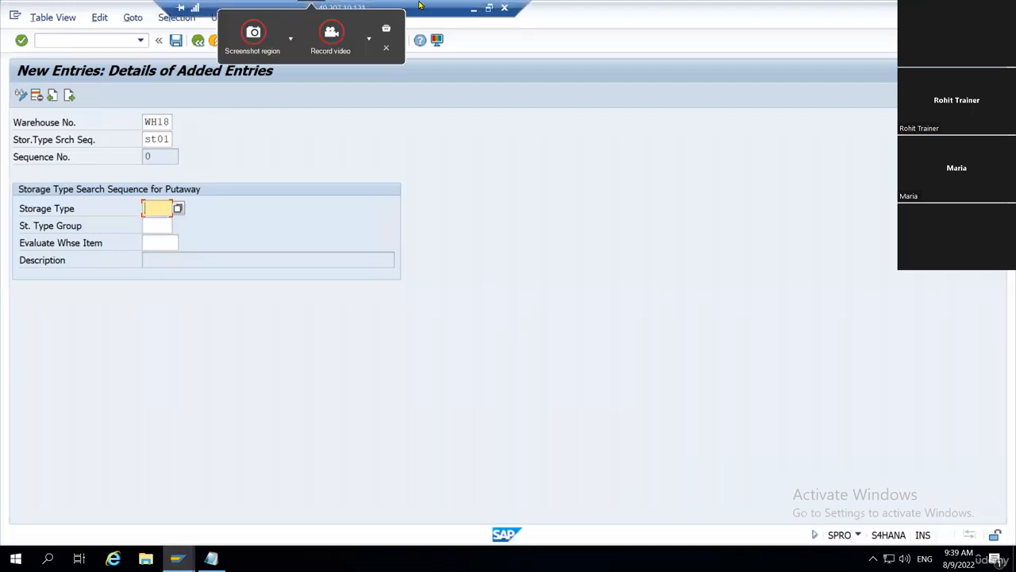
left_click(490, 9)
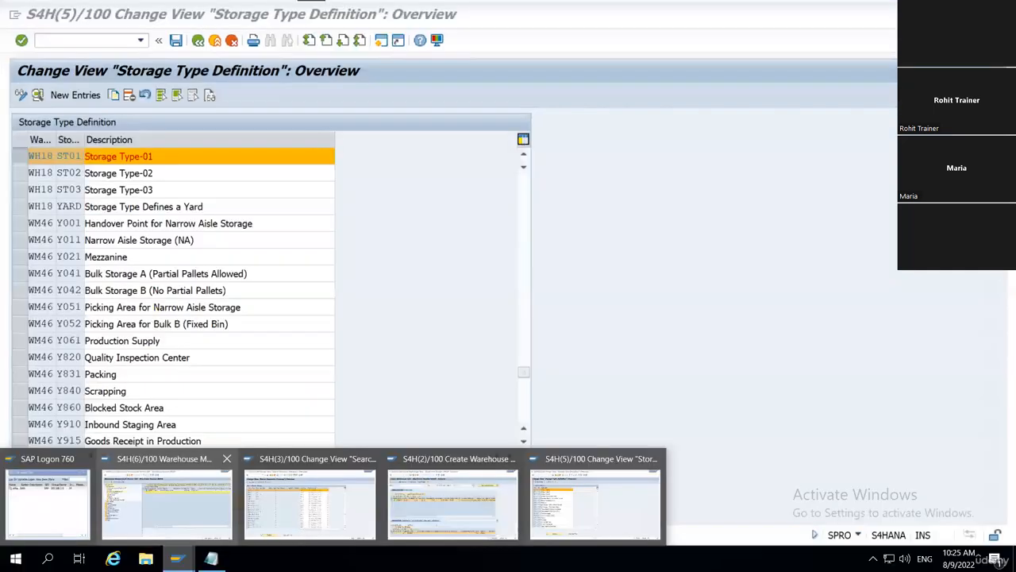
Switch to the session with the putaway search sequence overview and return from it to the IMG
mouse_move(167, 500)
left_click(267, 538)
key("F3")
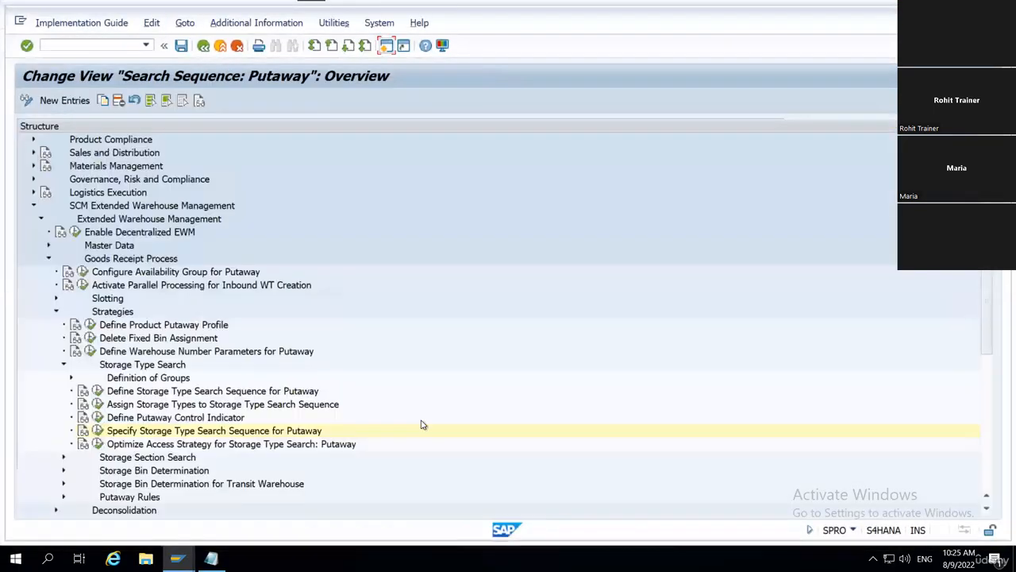
Switch to the Create Warehouse Task session for WH18, review the proposed destination bin, and create and save the putaway task for MAT01
left_click(178, 558)
left_click(462, 474)
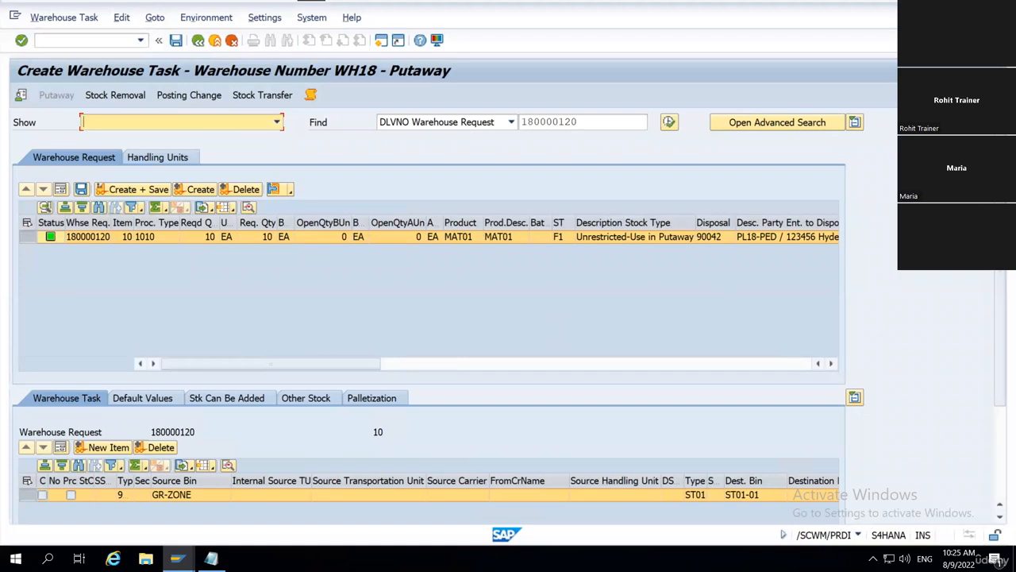
scroll(998, 313, "down", 3)
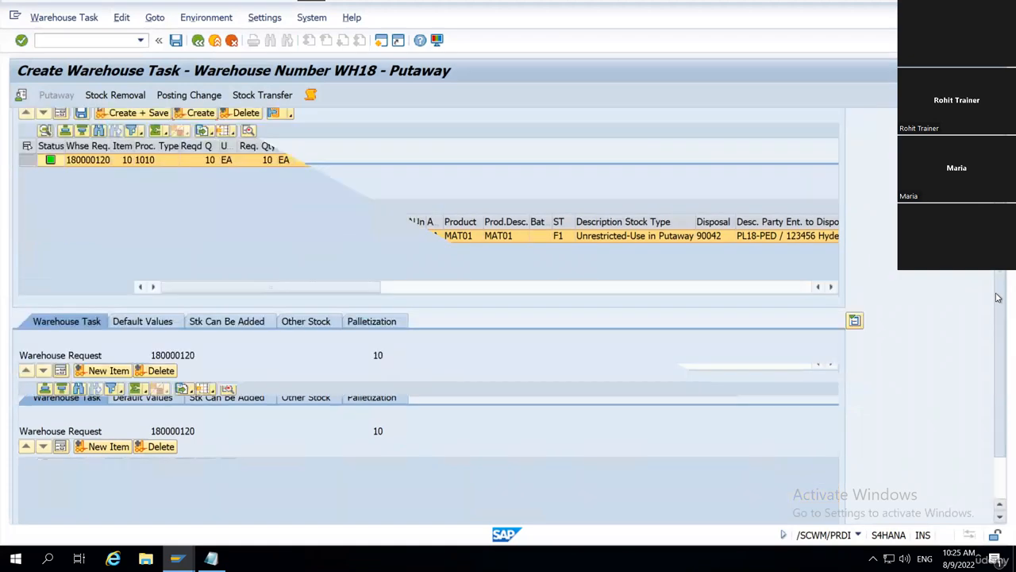
left_click_drag(998, 298, 998, 248)
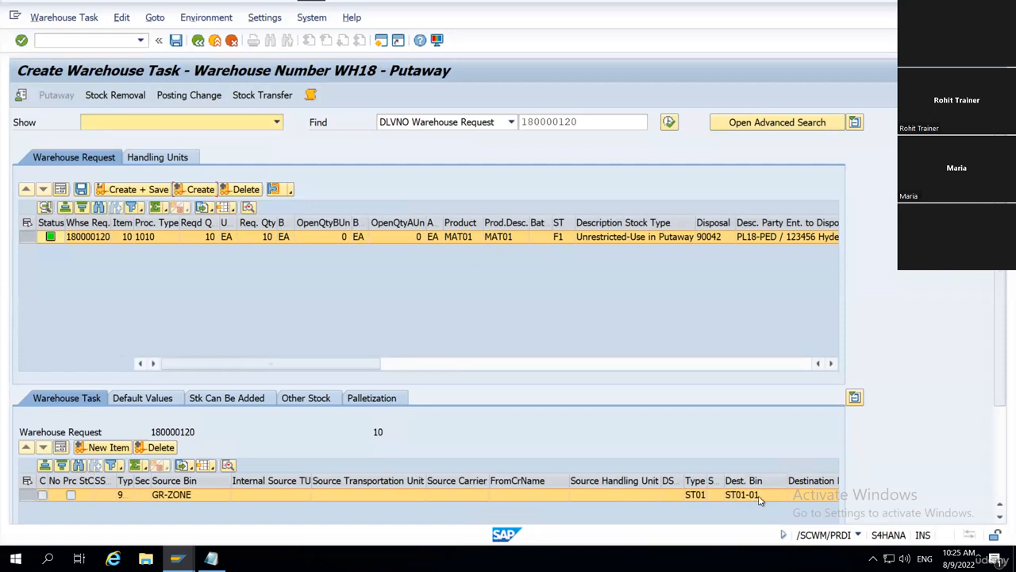
left_click(131, 191)
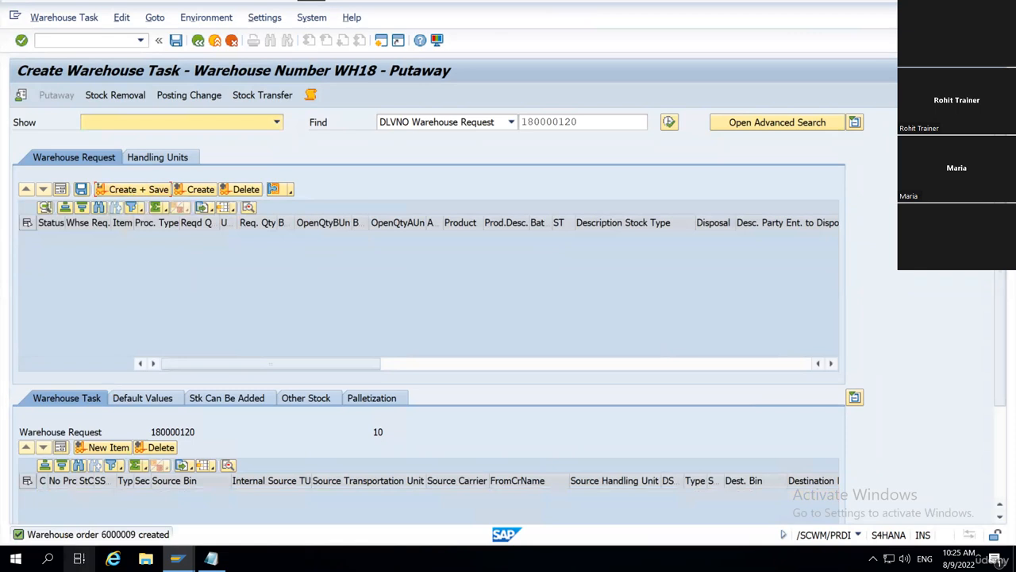
Open warehouse task confirmation for the new warehouse order, then confirm and save it
left_click(64, 17)
left_click(96, 51)
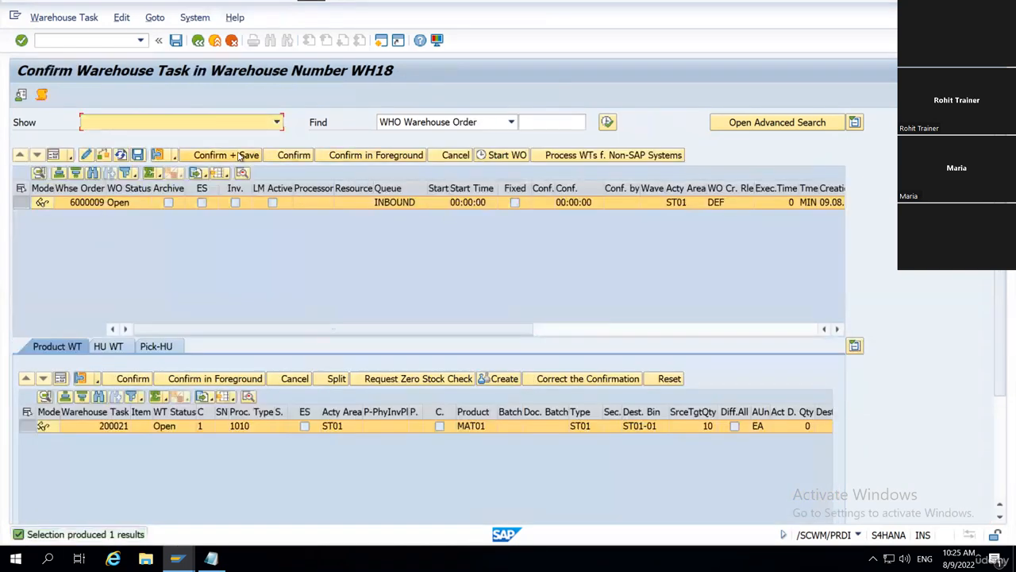
left_click(216, 156)
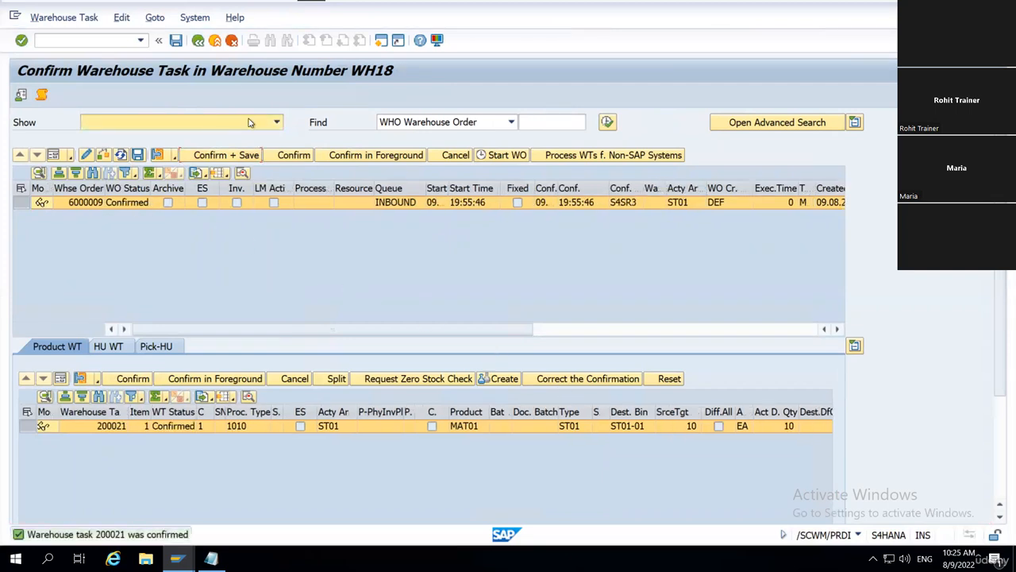
Return to the inbound delivery to check its putaway status, and close that session
left_click(197, 41)
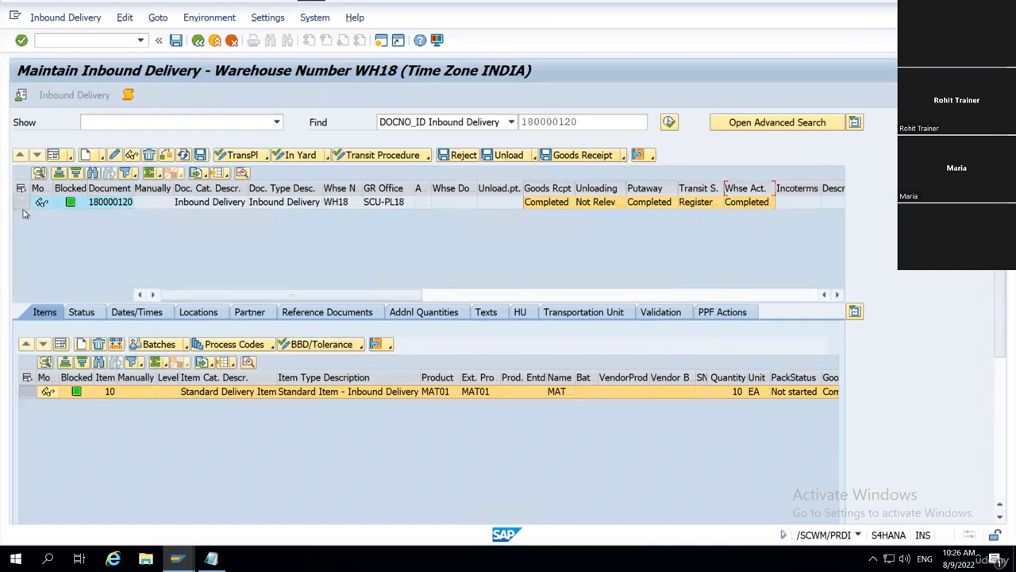
left_click(116, 203)
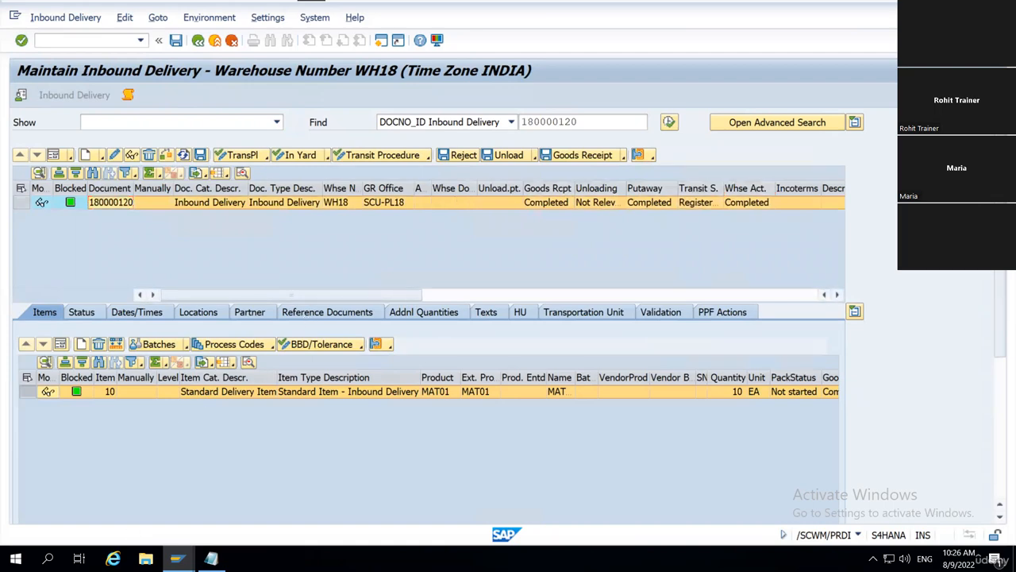
left_click(1001, 12)
Open Specify Storage Type Search Sequence for Putaway from the IMG, position the list on warehouse WH18, and select its process type 1010
left_click(178, 558)
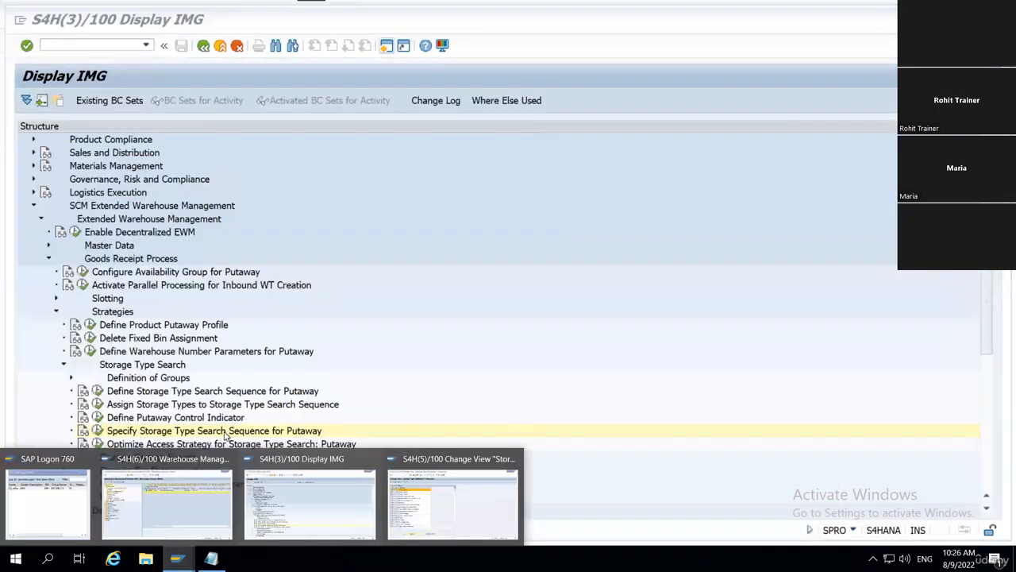
left_click(225, 431)
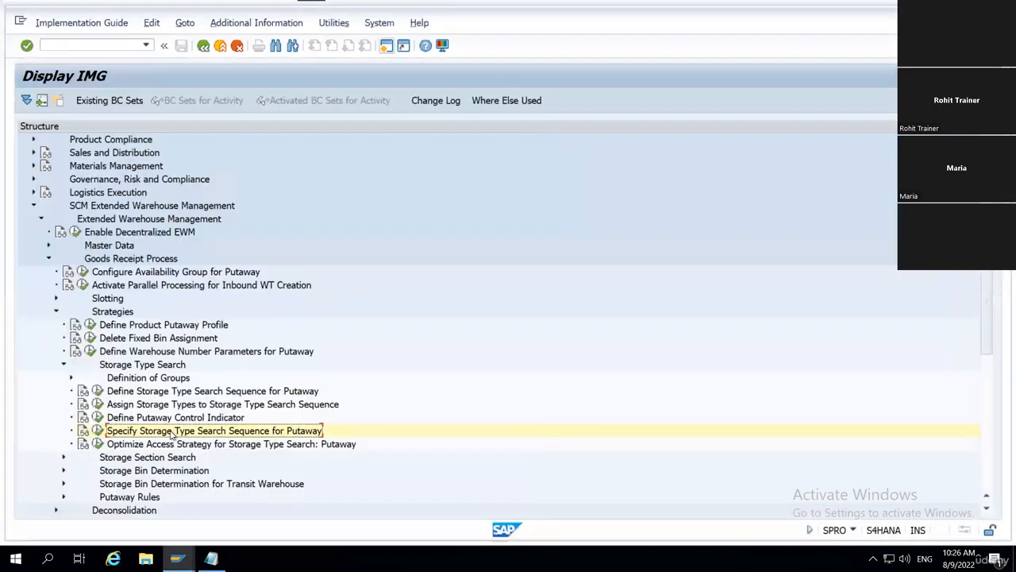
left_click(97, 431)
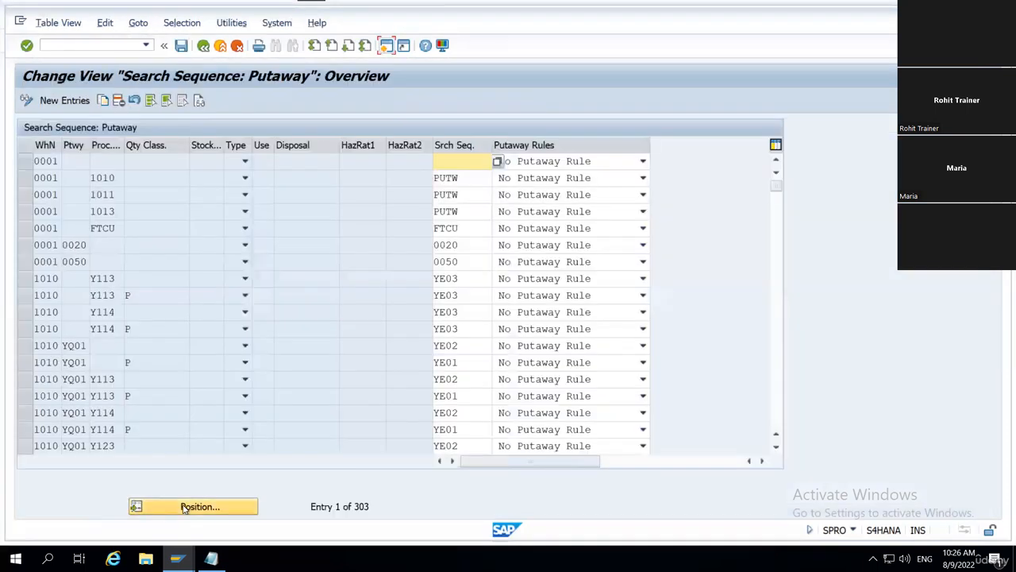
left_click(184, 508)
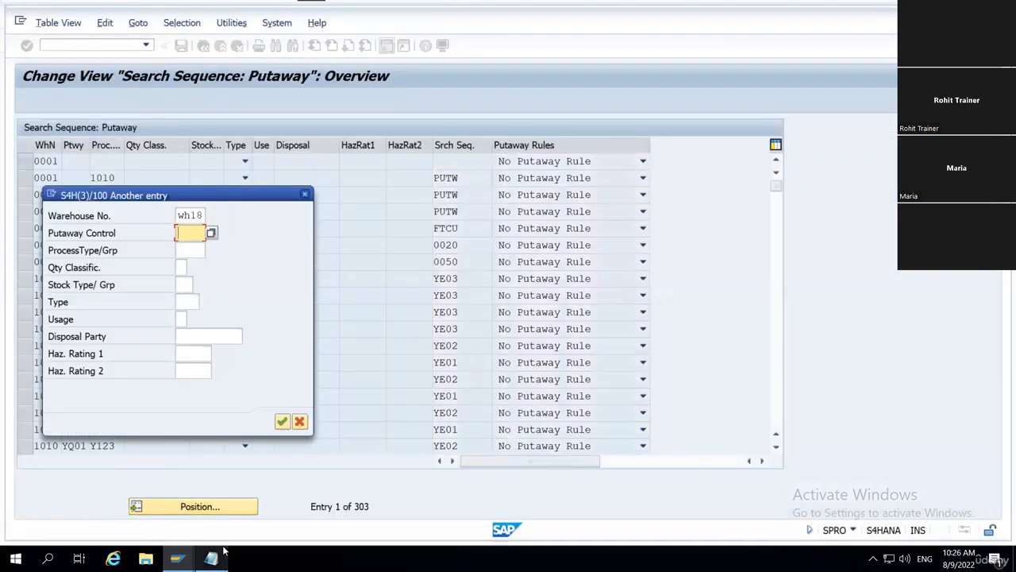
left_click(282, 421)
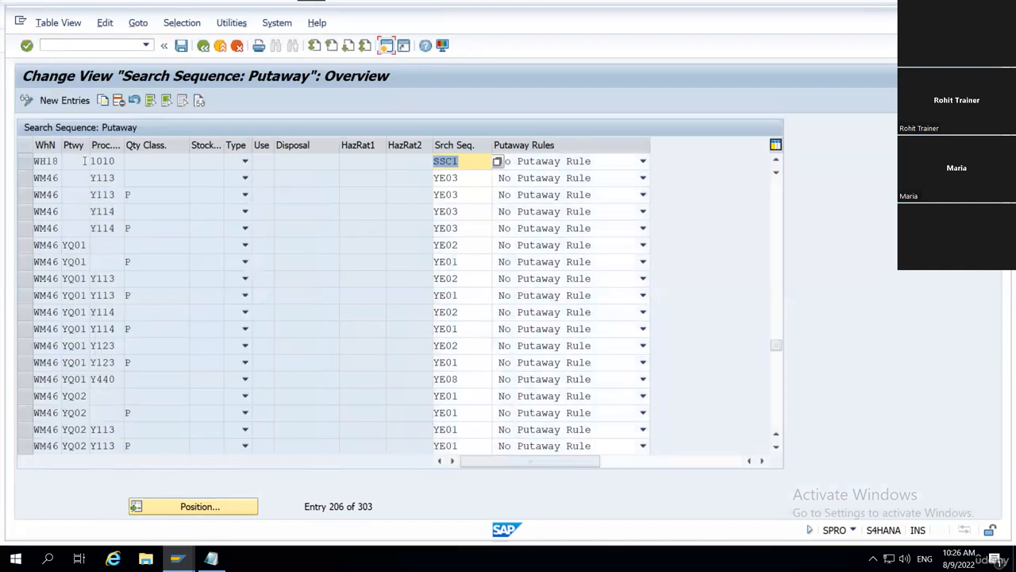
left_click(95, 161)
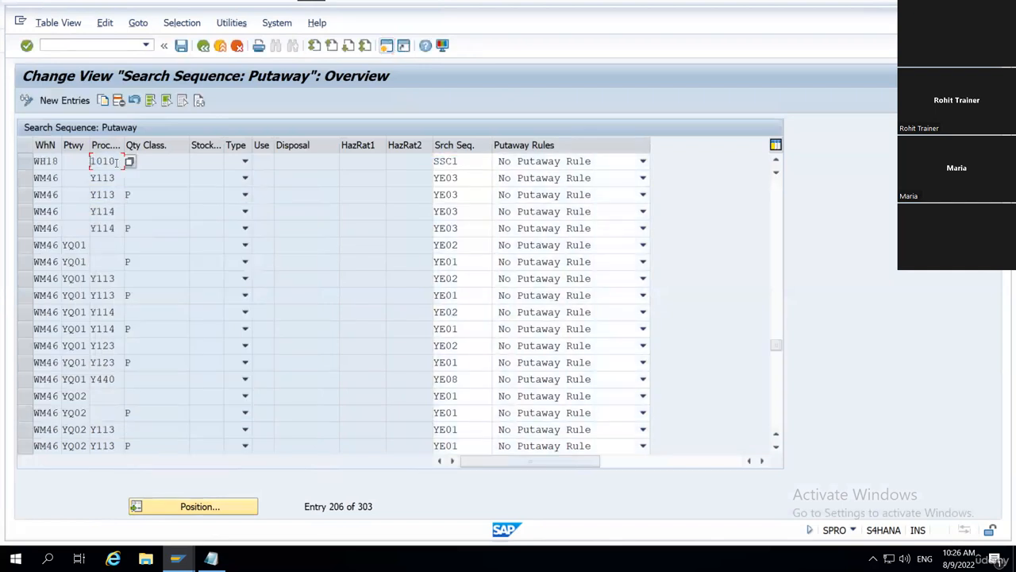
Return to the IMG, open Optimize Access Strategy for Storage Type Search: Putaway, and position the list on warehouse WH18
left_click(447, 161)
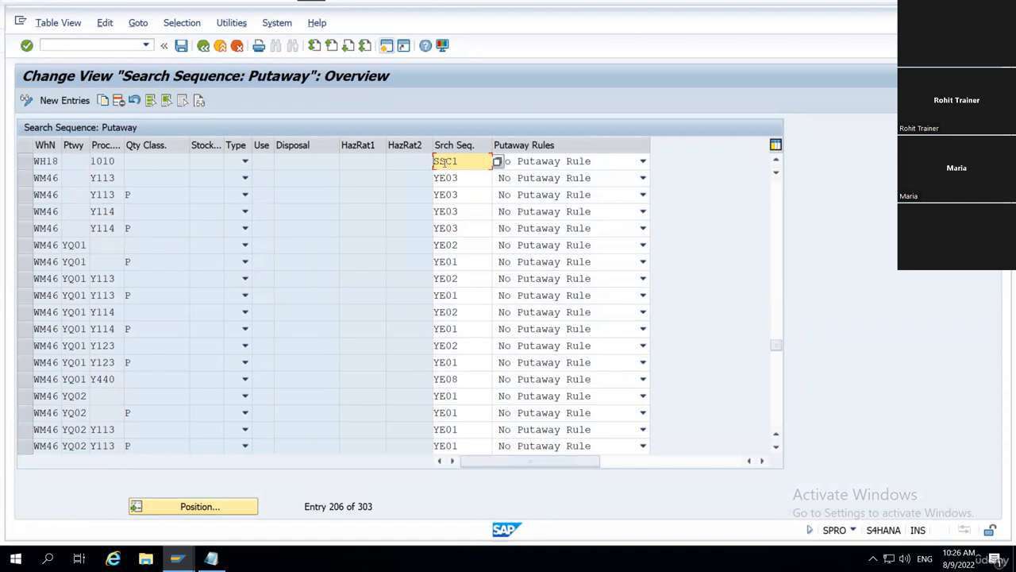
left_click(203, 46)
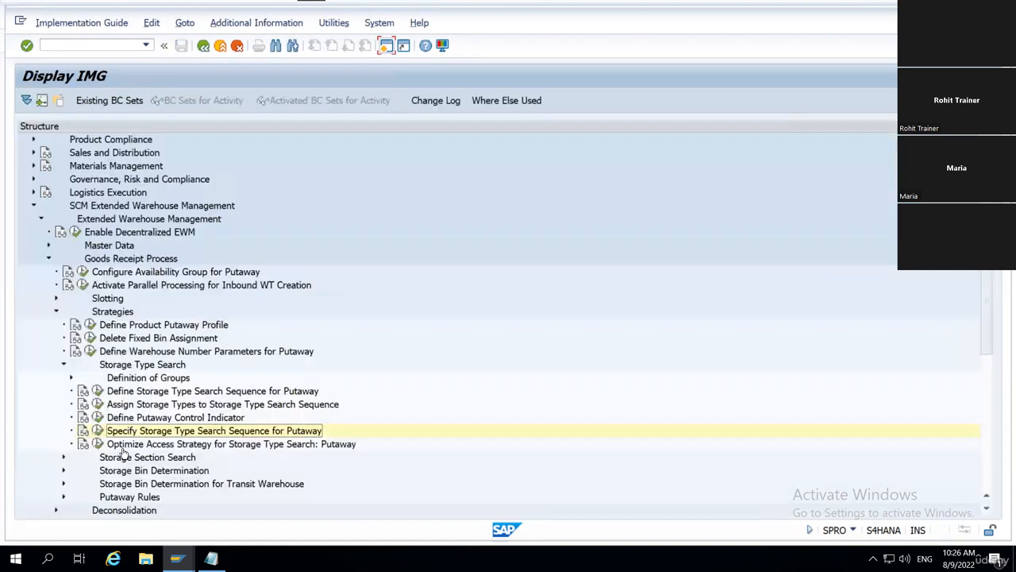
left_click(133, 446)
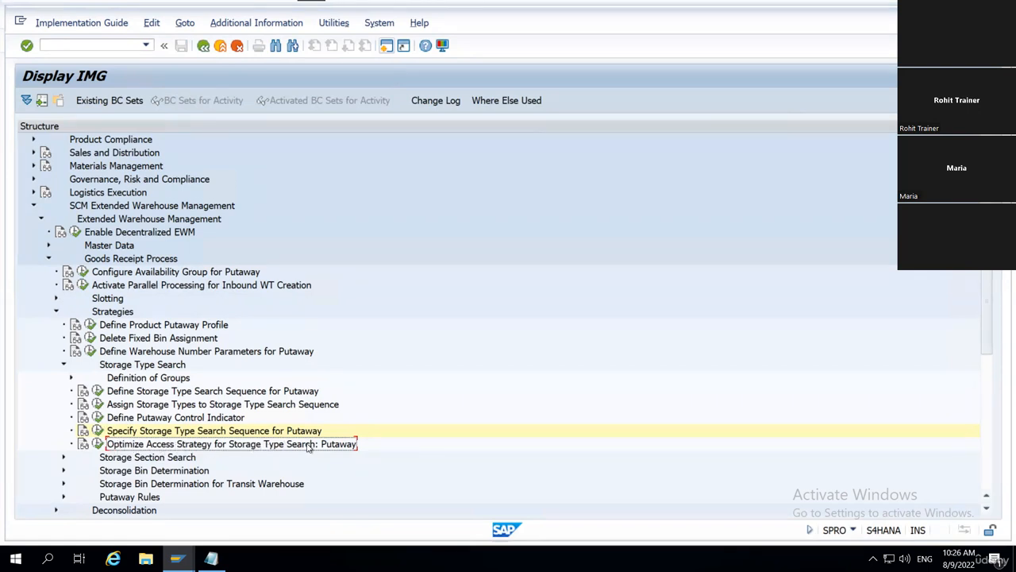
left_click(97, 444)
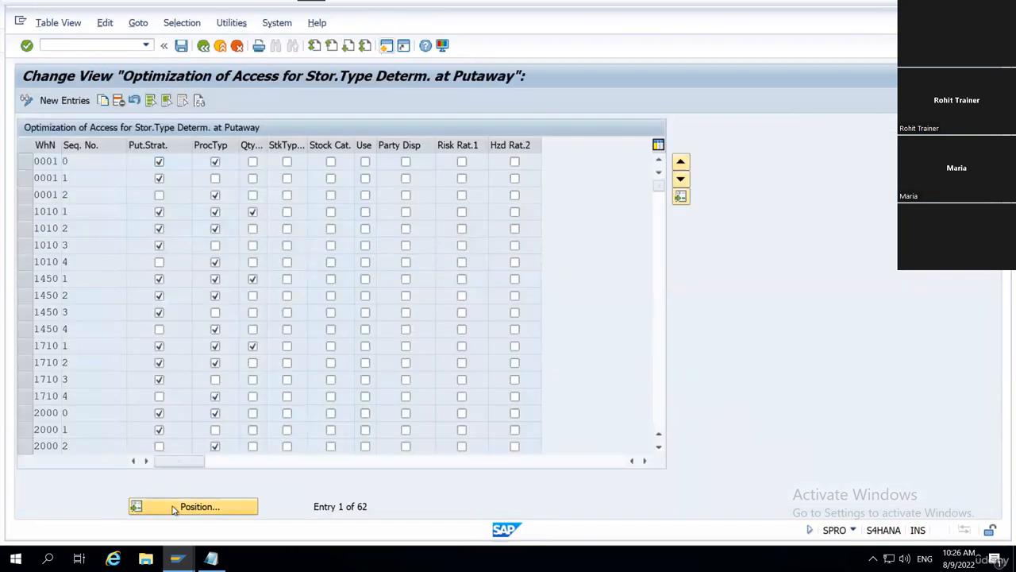
left_click(174, 509)
type("wh18")
key("Return")
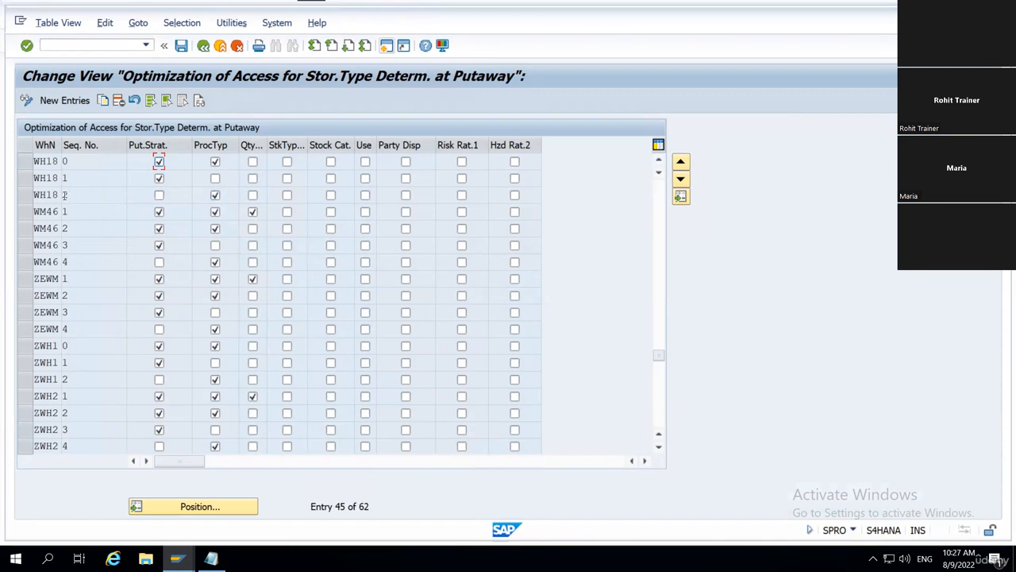
For WH18, make access sequence 1 consider only the process type and sequence 2 only the putaway strategy
left_click(24, 194)
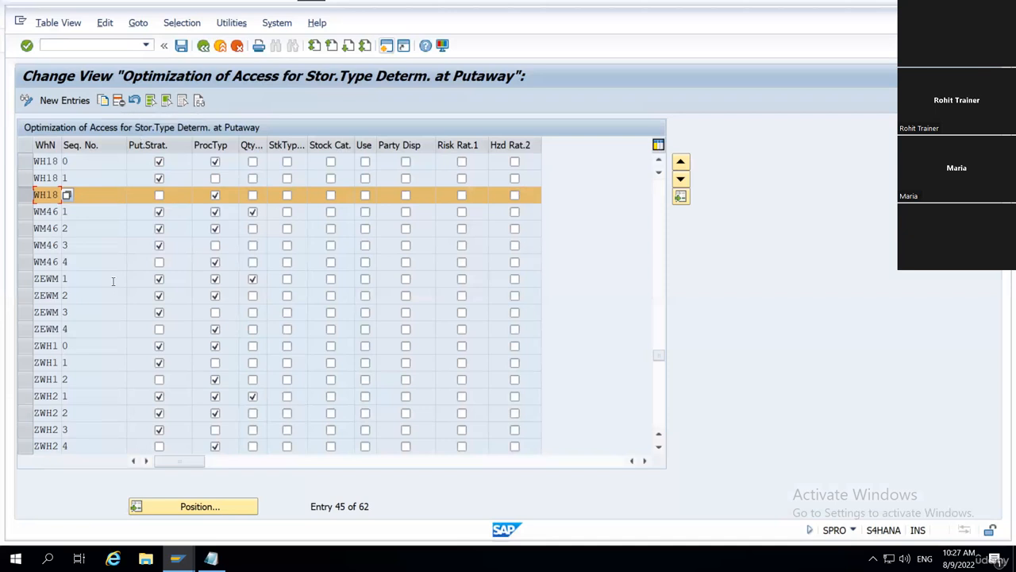
left_click(35, 196)
left_click(216, 196)
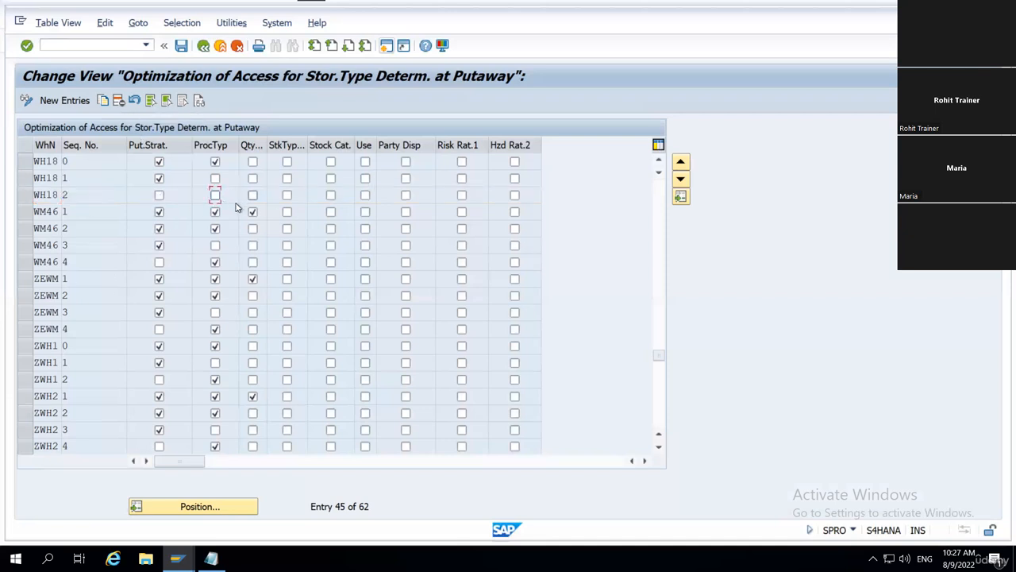
left_click(159, 179)
left_click(215, 178)
left_click(161, 197)
Review the three WH18 access sequence entries, then leave the view and save the changes
left_click_drag(25, 162, 43, 203)
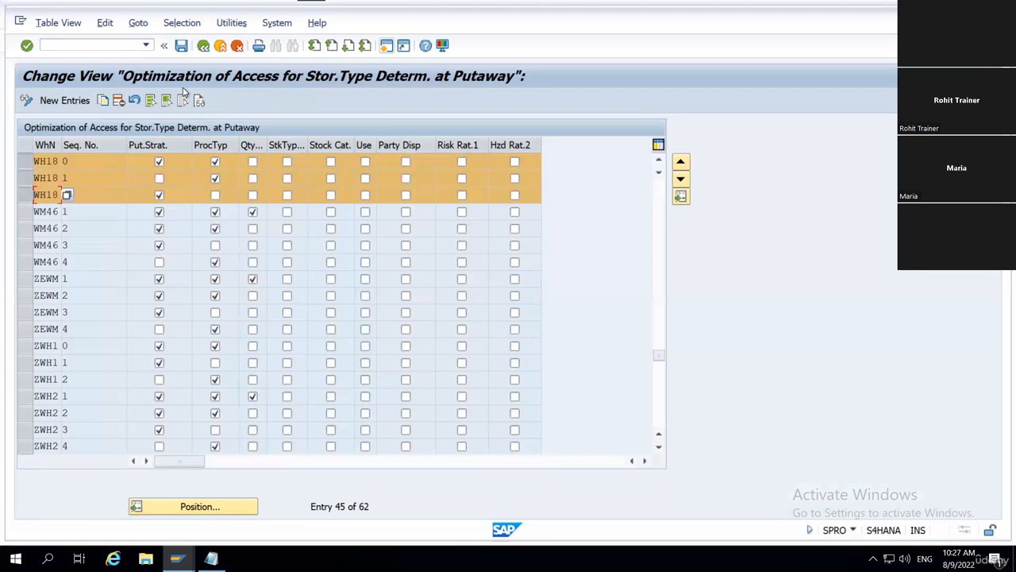
left_click(81, 194)
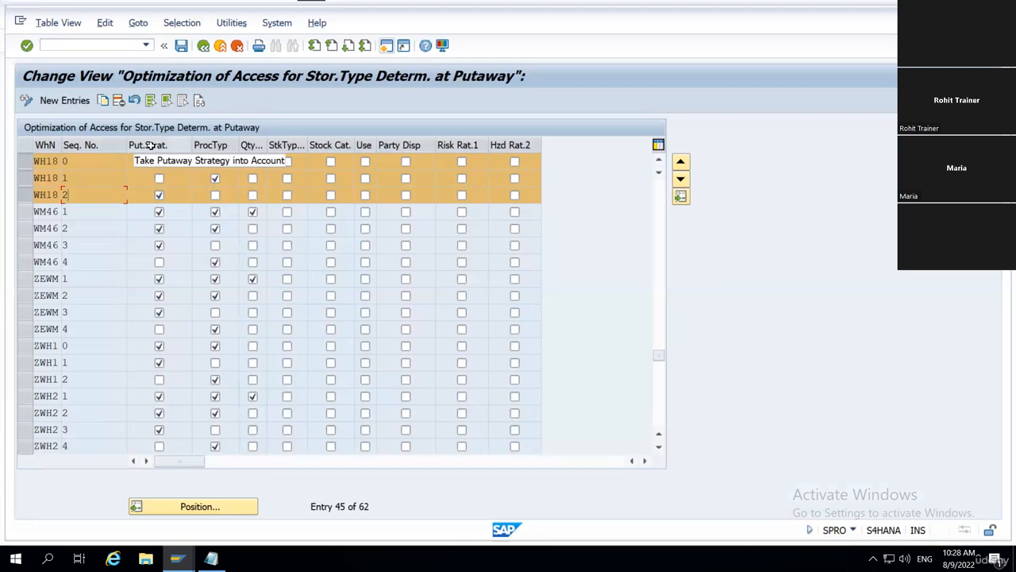
left_click(159, 195)
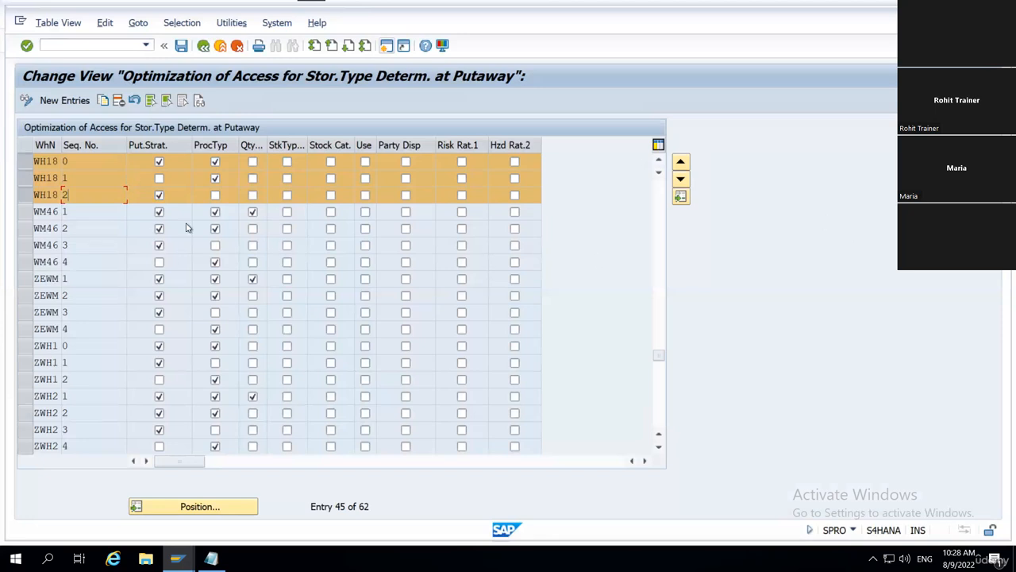
left_click(63, 178)
left_click(63, 195)
left_click(203, 45)
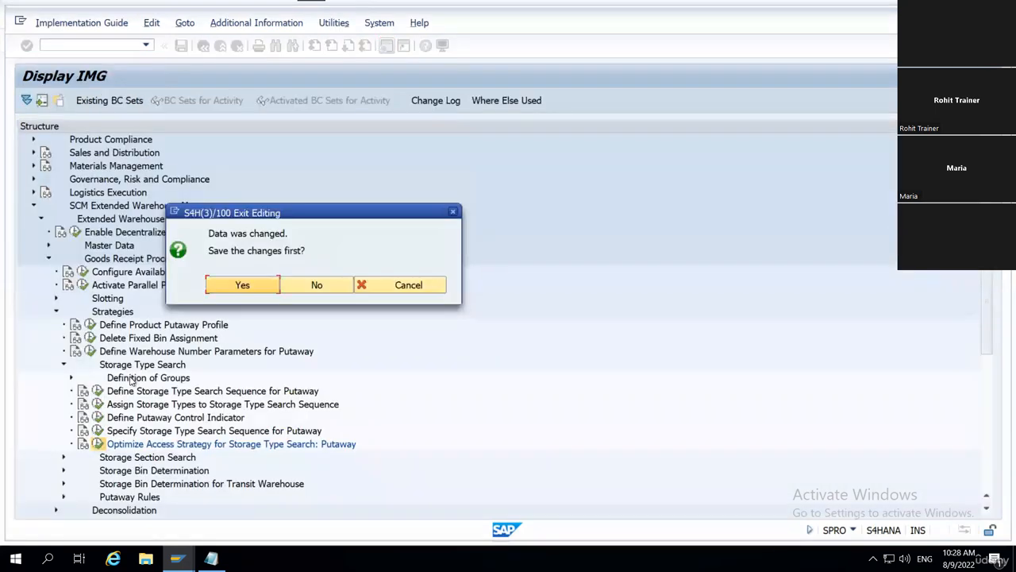
left_click(262, 286)
left_click(293, 266)
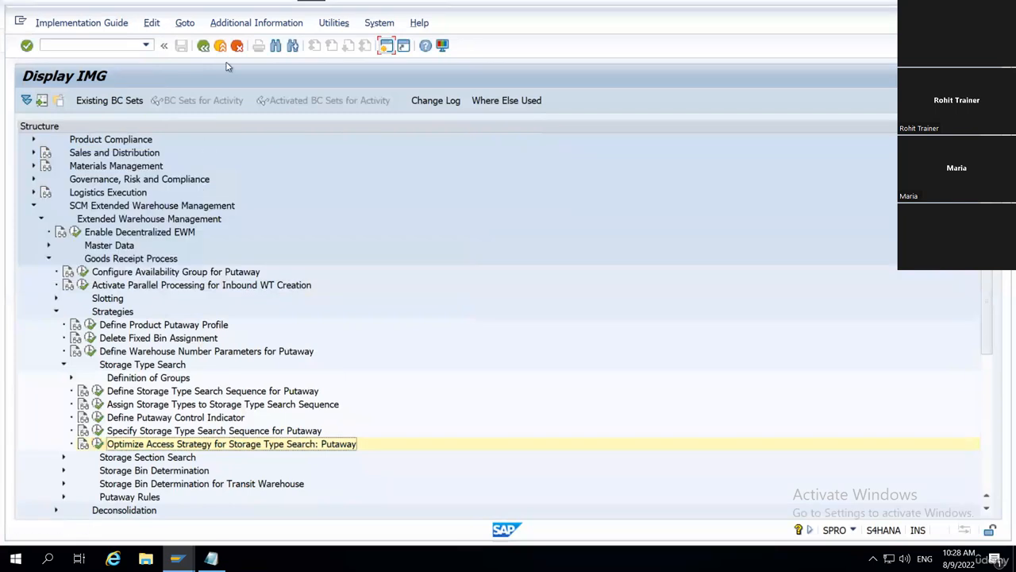
left_click(96, 430)
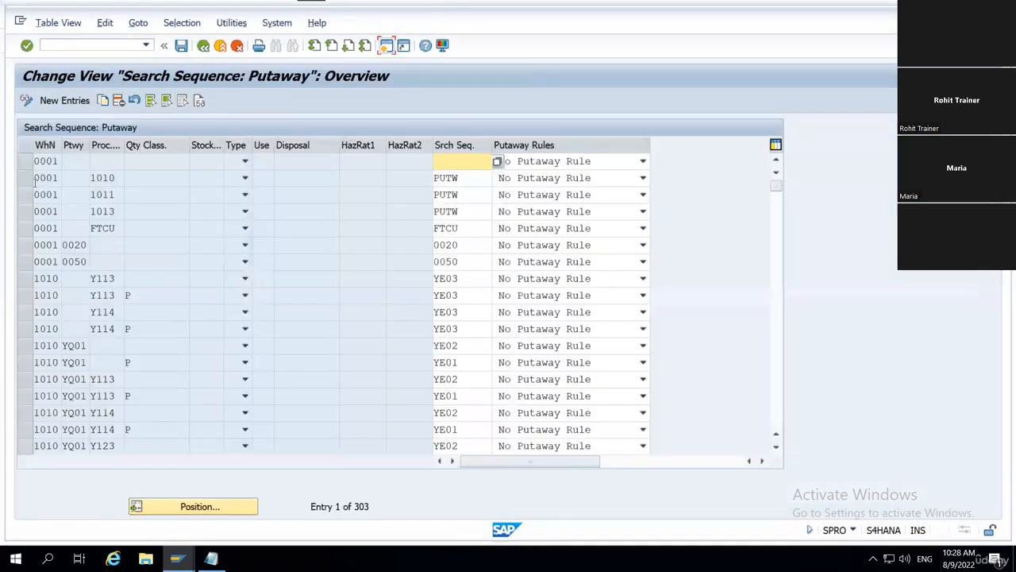
left_click(40, 172)
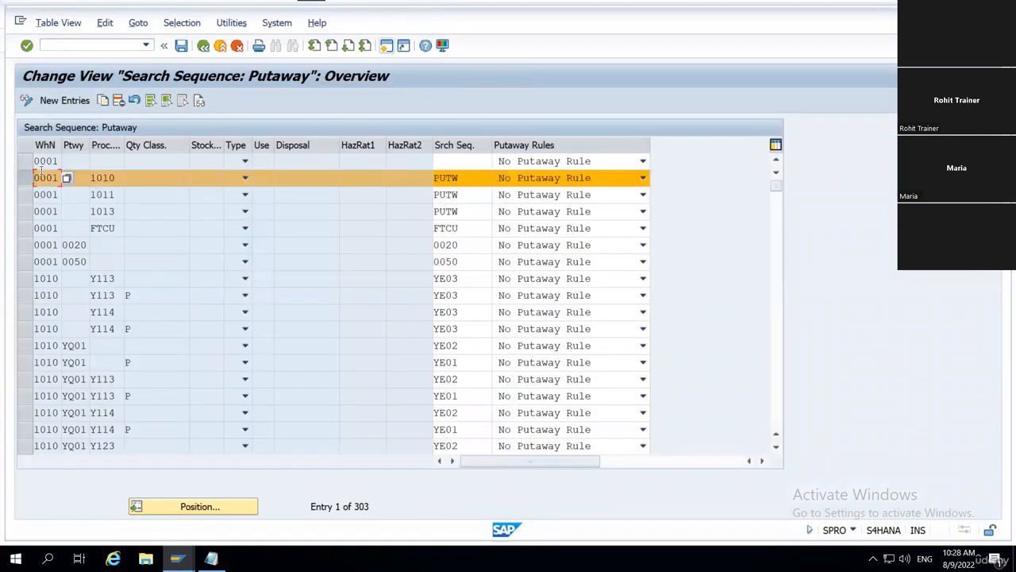
left_click(204, 47)
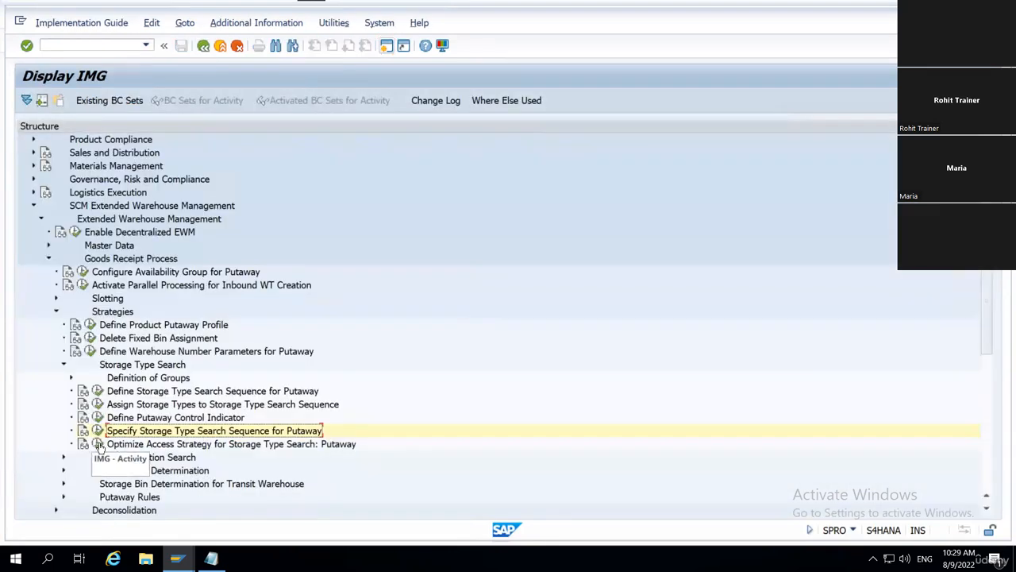
Reopen the putaway access optimization for WH18, check the indicators for sequences 0 and 1, and return to the IMG
left_click(98, 444)
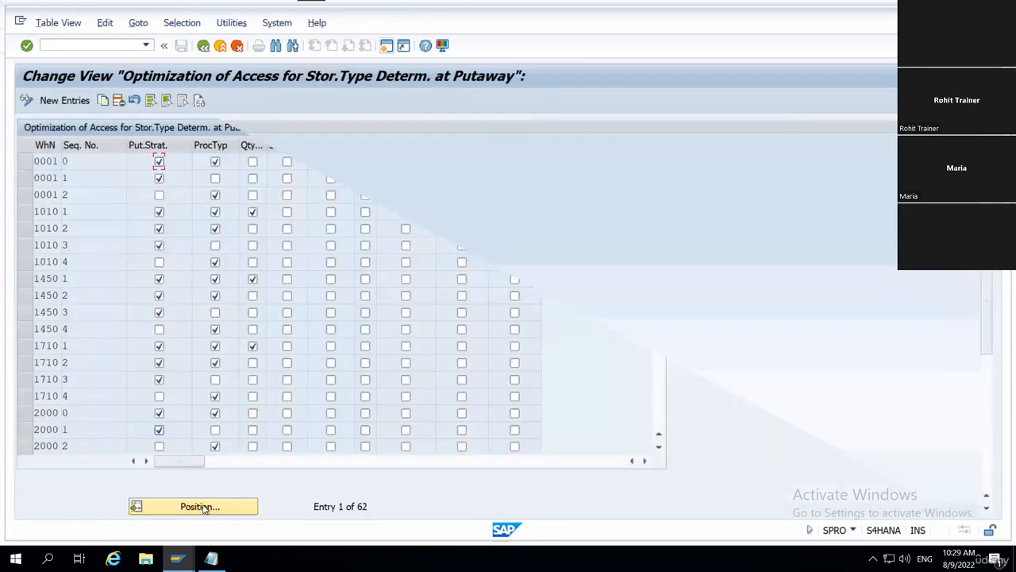
left_click(204, 509)
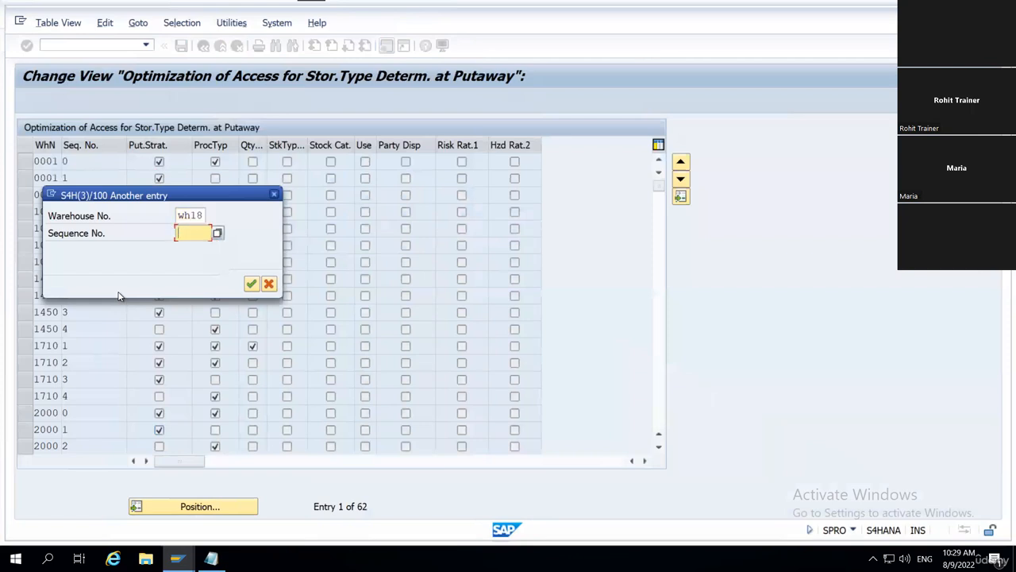
key("Tab")
key("Return")
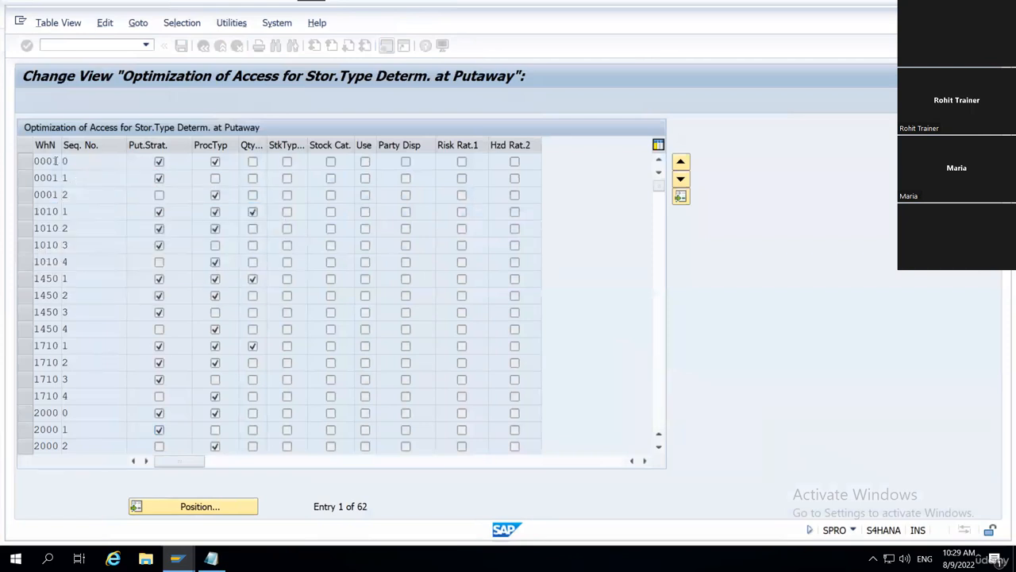
left_click(26, 161)
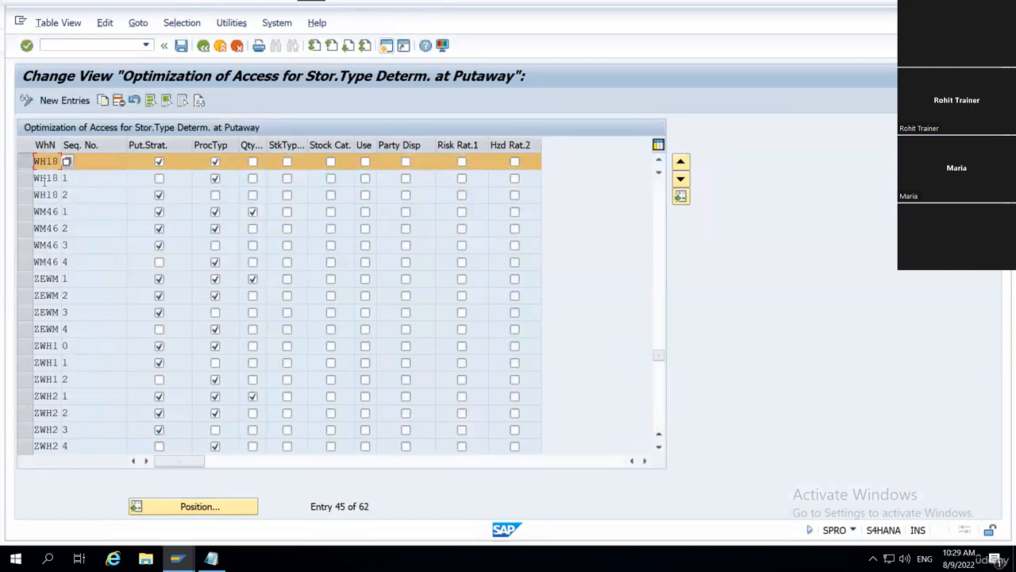
left_click(25, 178)
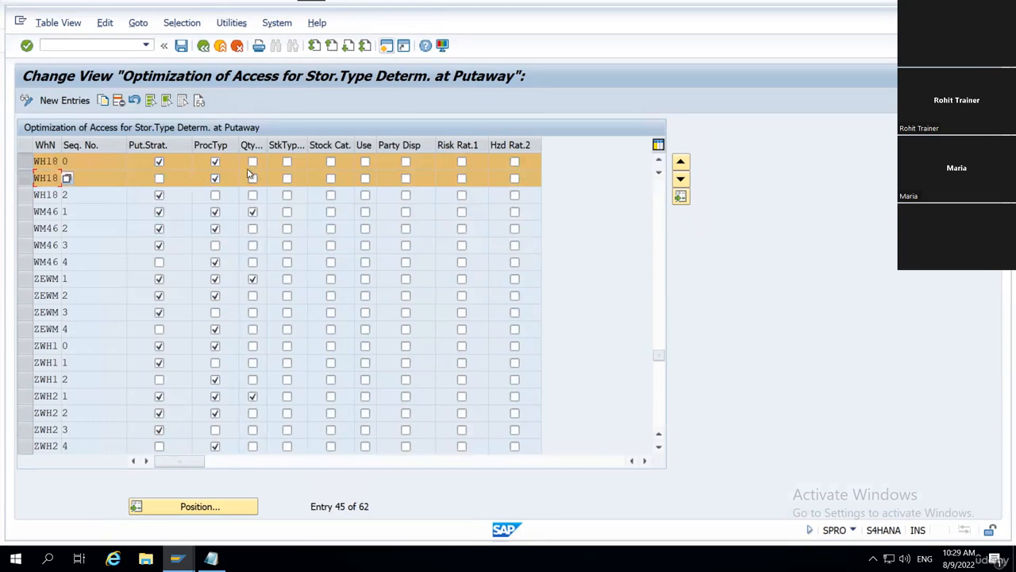
left_click(203, 47)
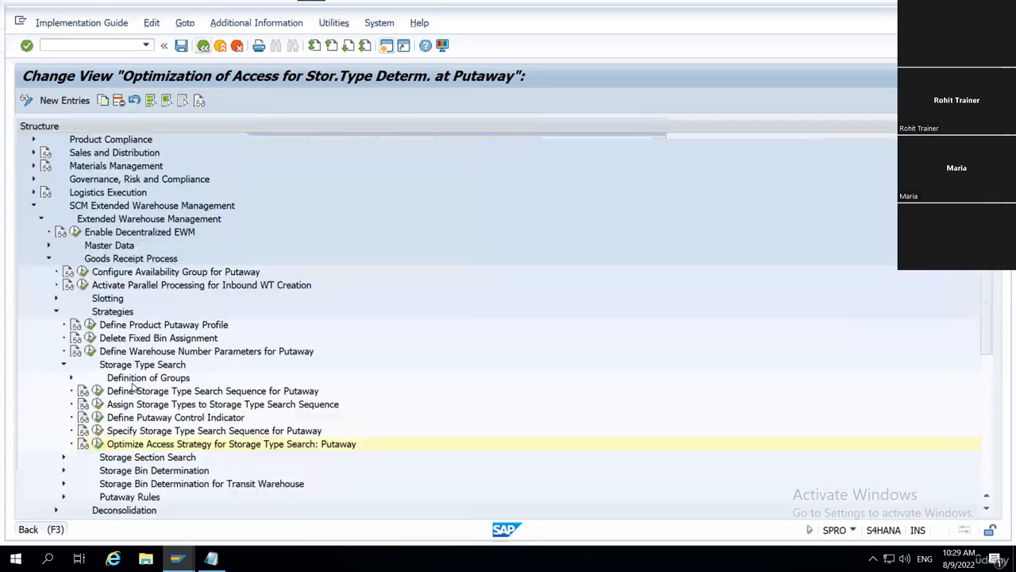
Check WH18's storage type search sequence in Specify Storage Type Search Sequence for Putaway, then return to the IMG
left_click(98, 430)
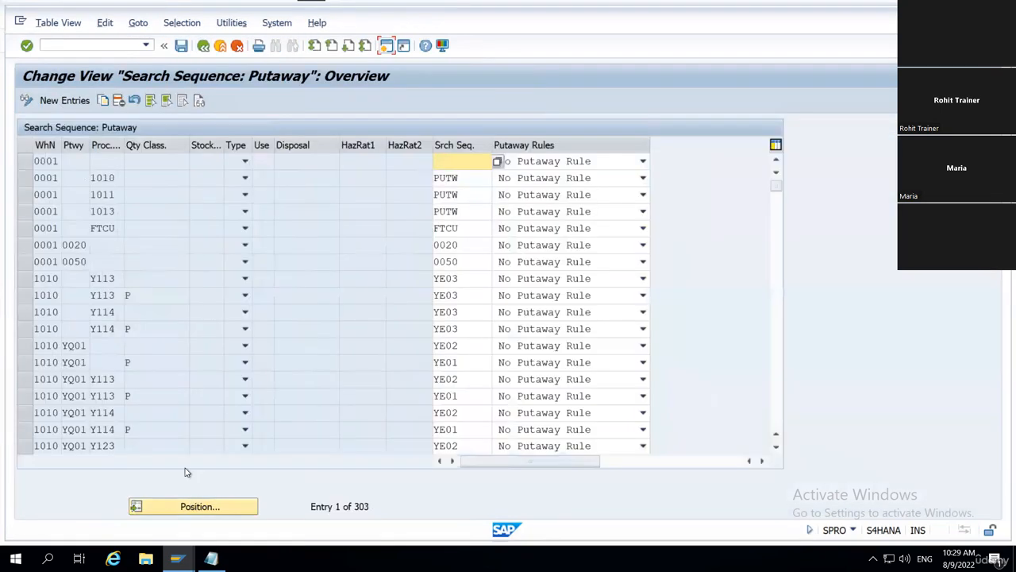
left_click(212, 506)
key("Return")
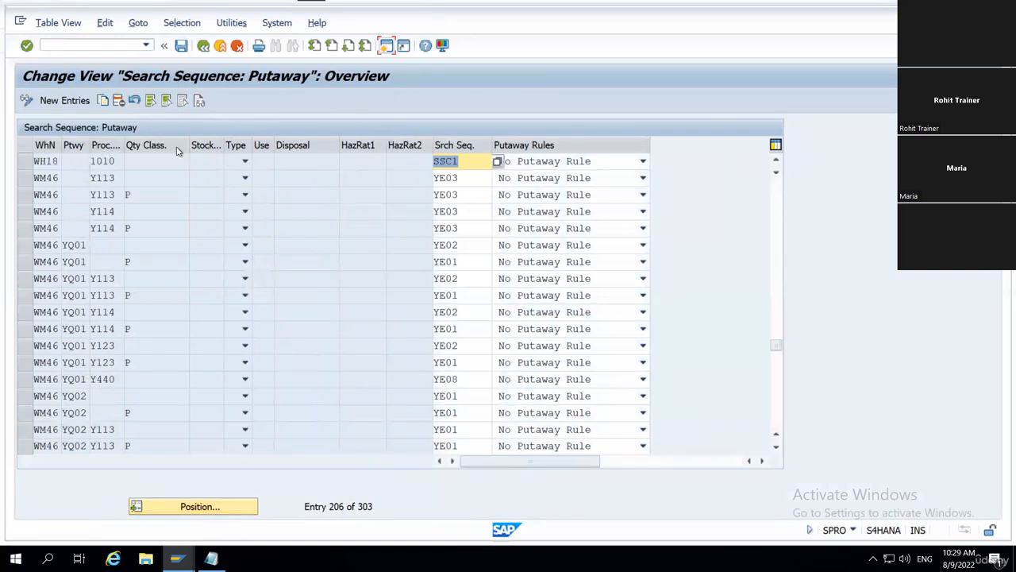
left_click(204, 47)
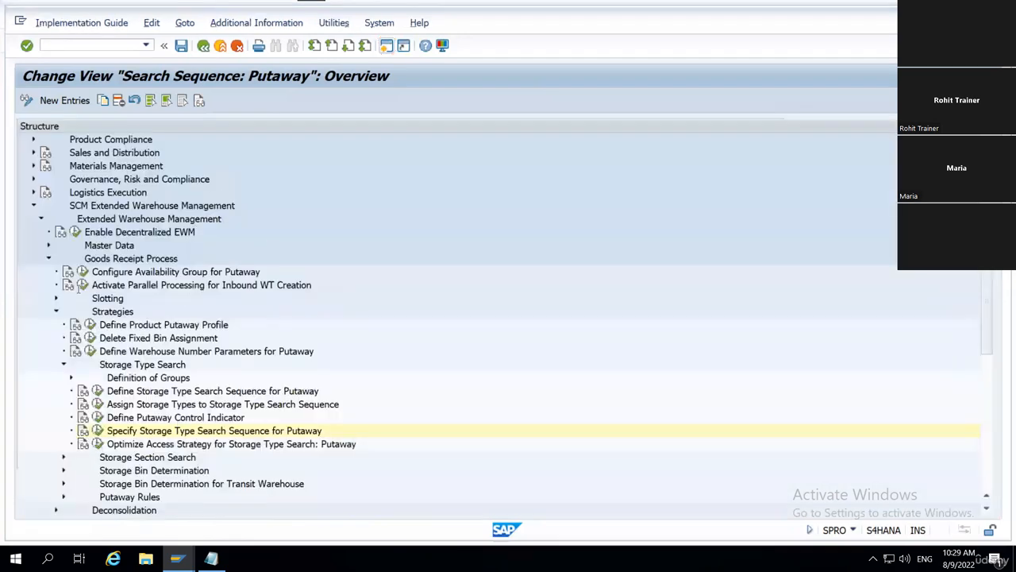
Examine all three WH18 sequence entries in Optimize Access Strategy for Storage Type Search: Putaway, then return to the IMG
left_click(98, 444)
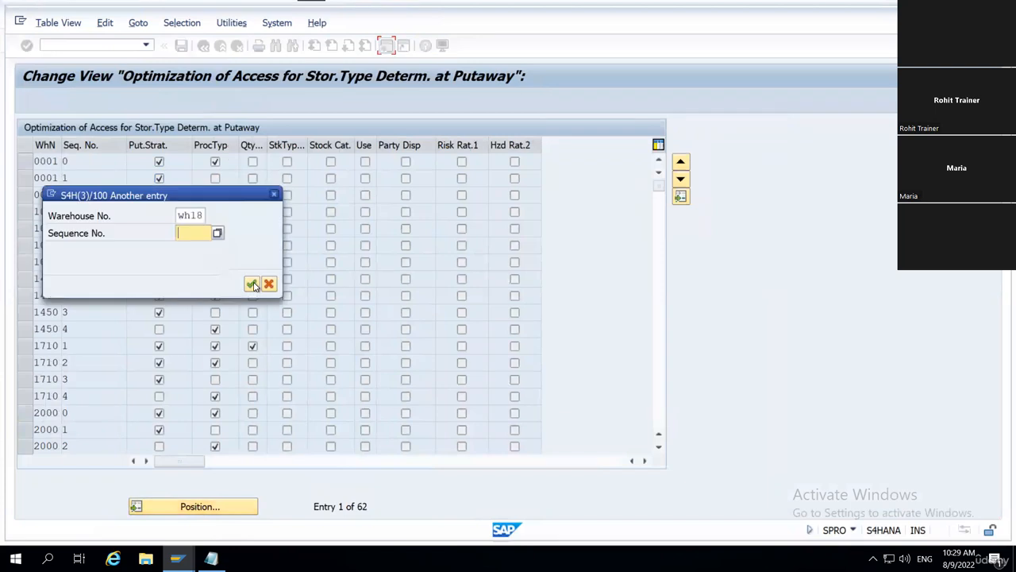
key("Return")
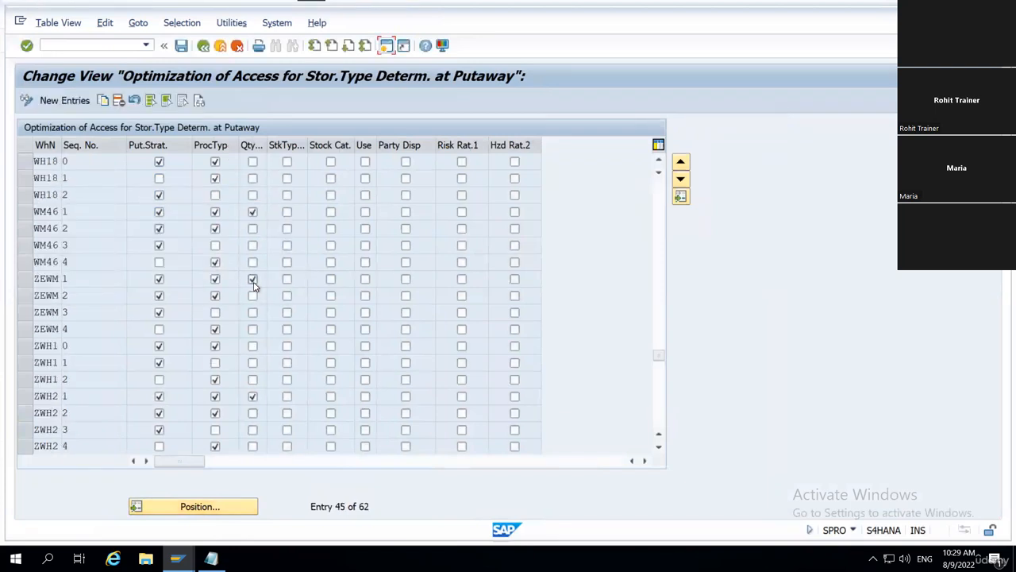
left_click(25, 162)
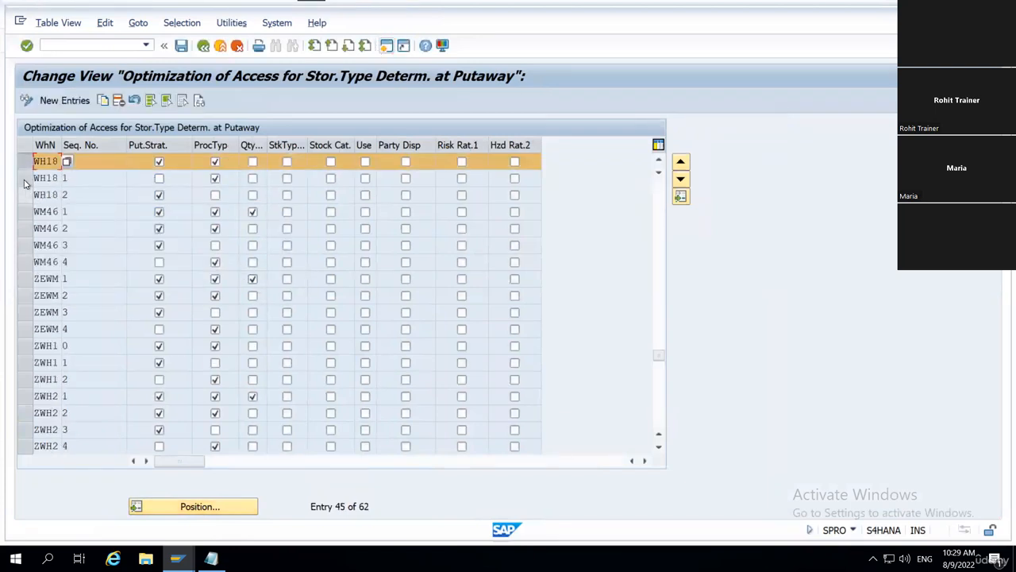
left_click(25, 177)
left_click(25, 195)
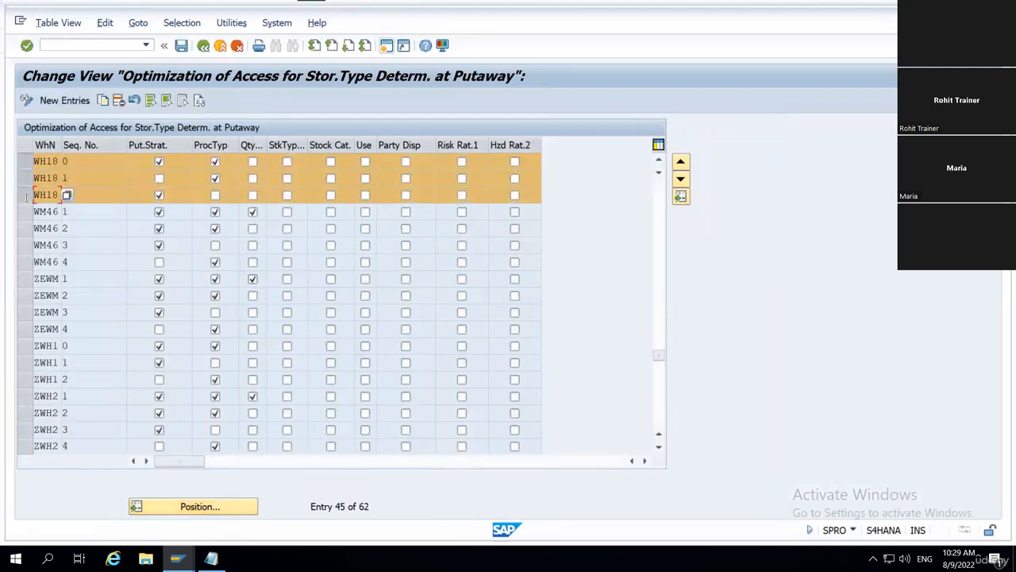
left_click(203, 45)
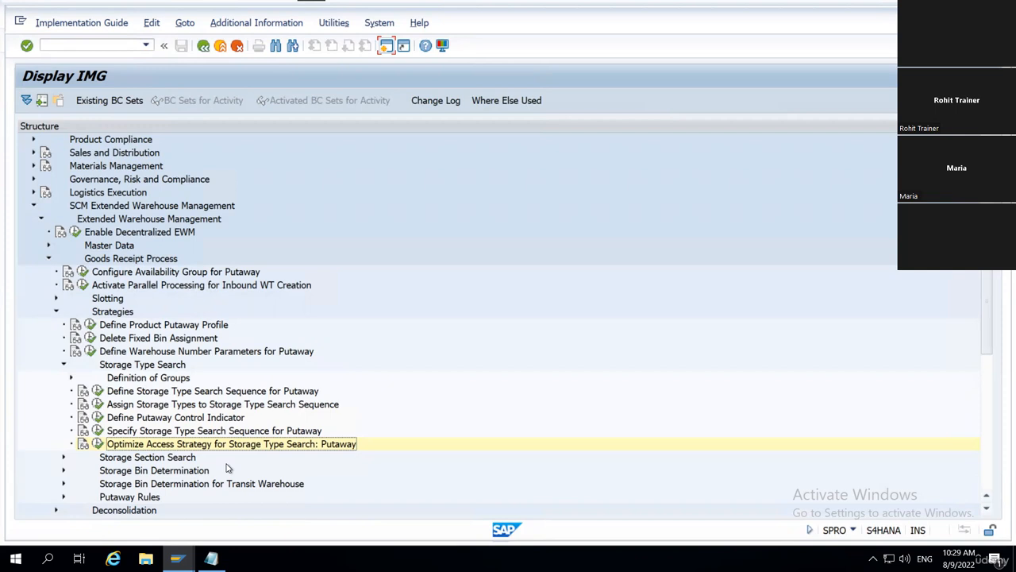
left_click(186, 394)
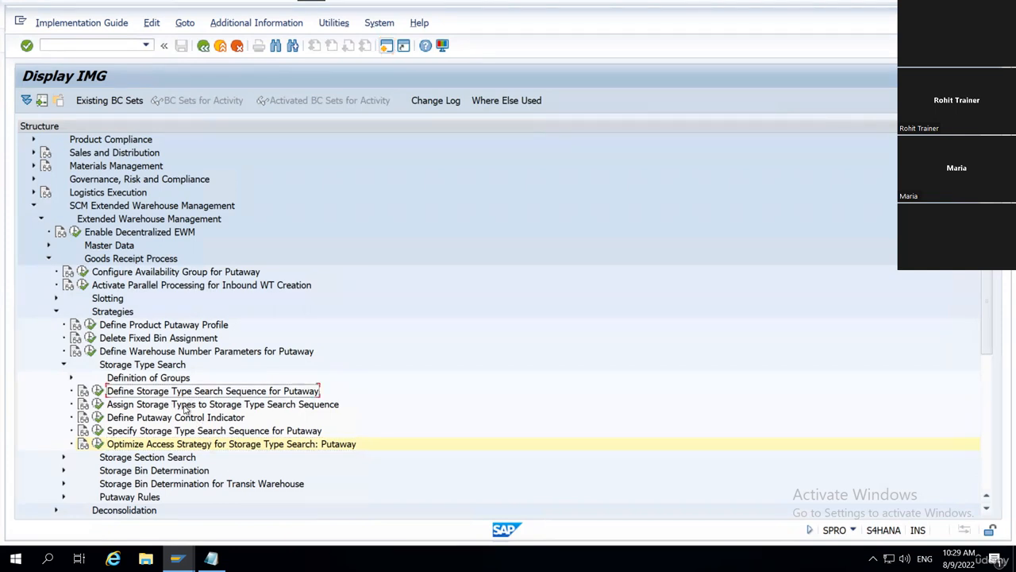
left_click(188, 407)
left_click(176, 431)
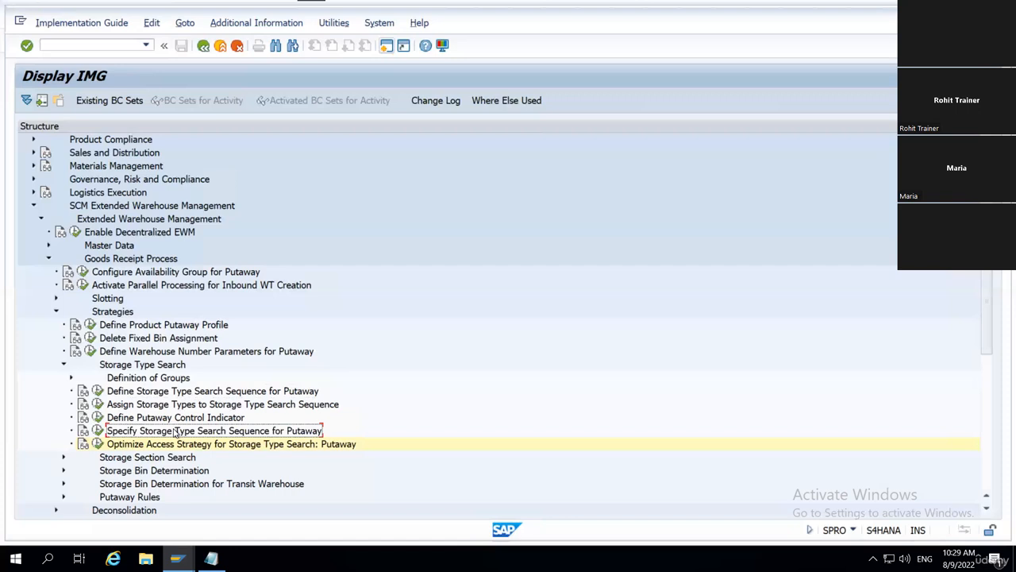